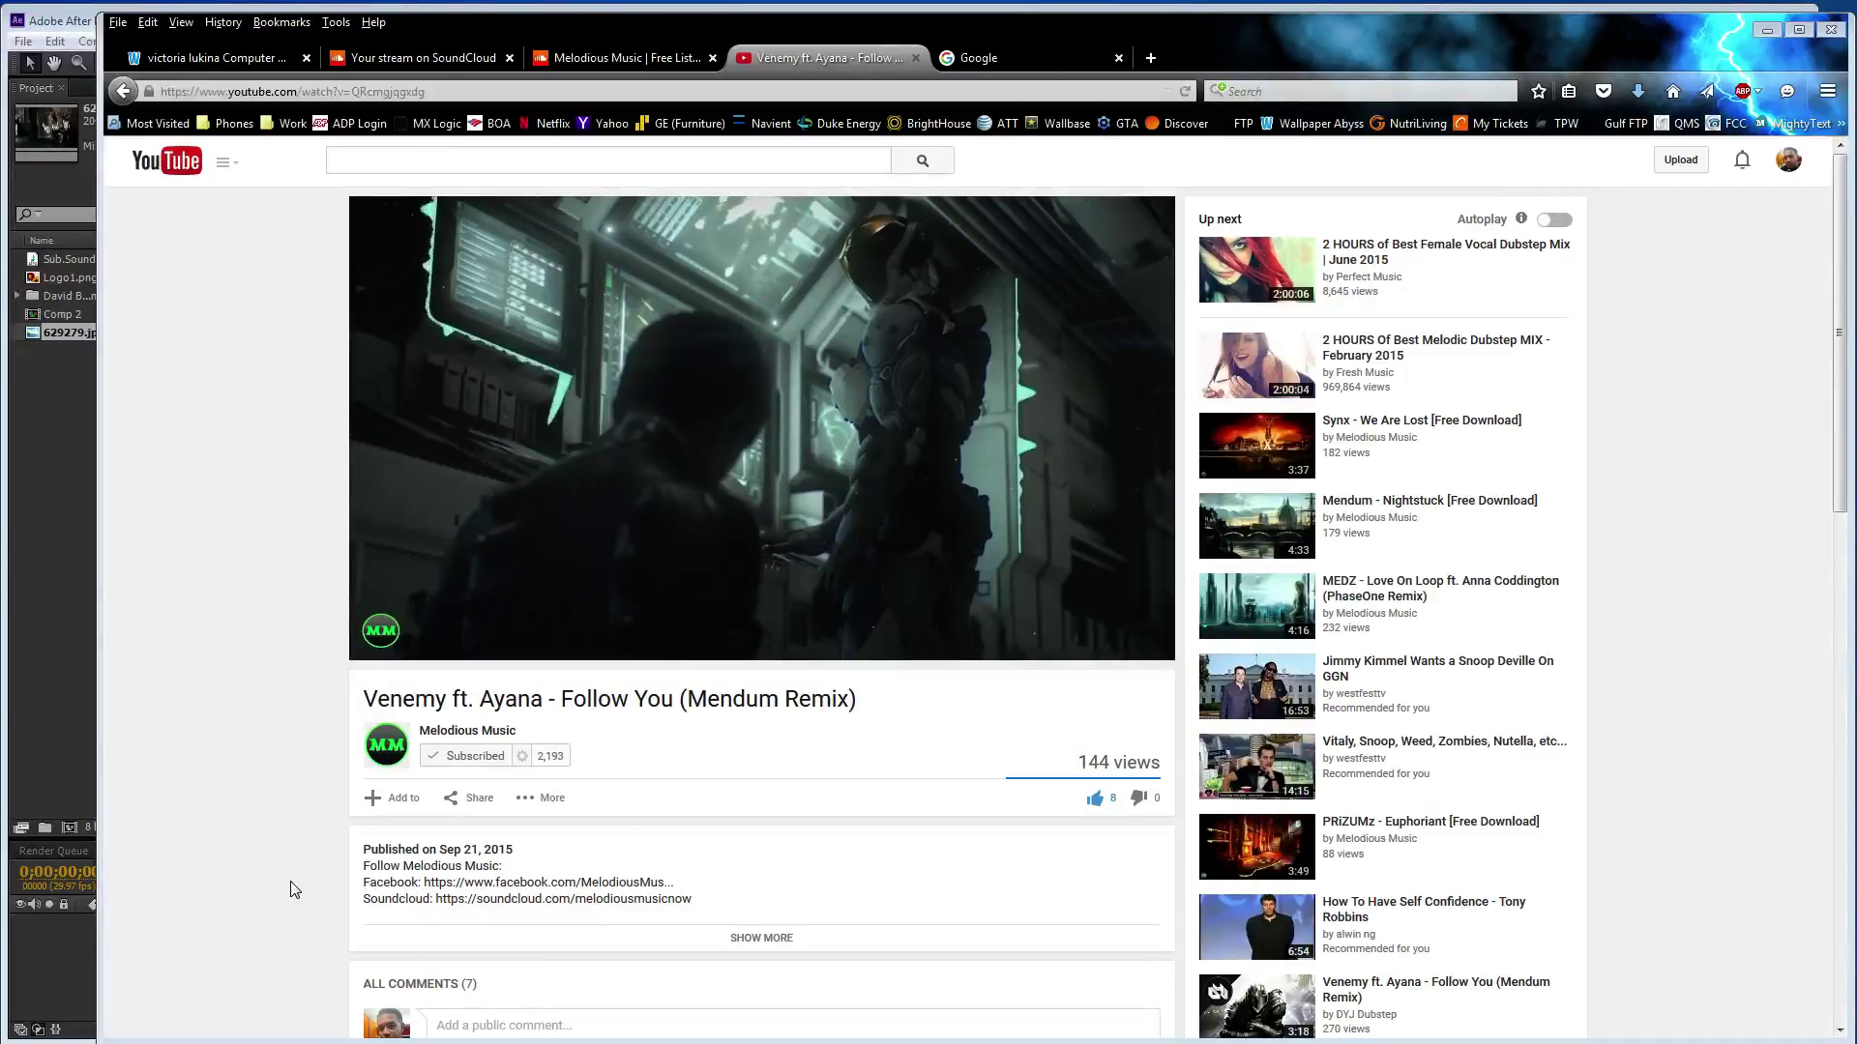
# Add the Sub.Sound - Reasemble.mp3 music track to Comp 2 as its first layer
pyautogui.moveTo(486, 506)
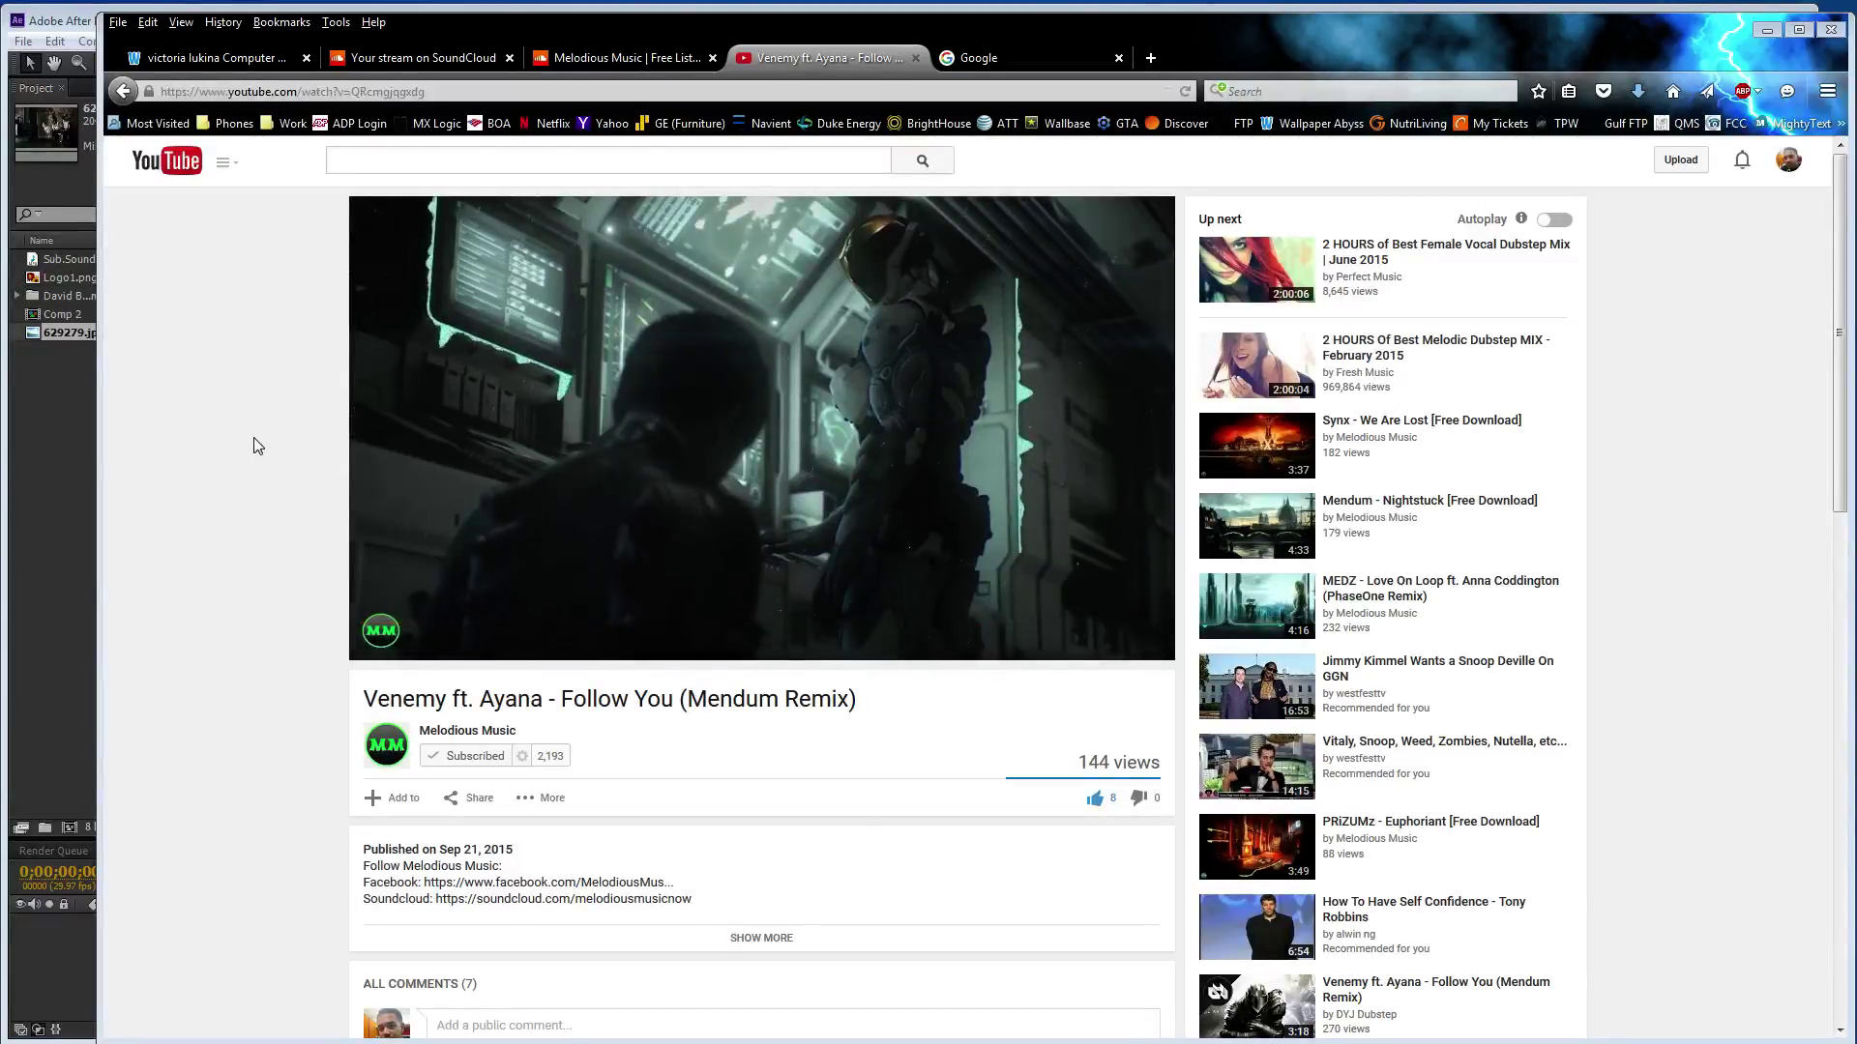
pyautogui.click(89, 544)
pyautogui.click(116, 259)
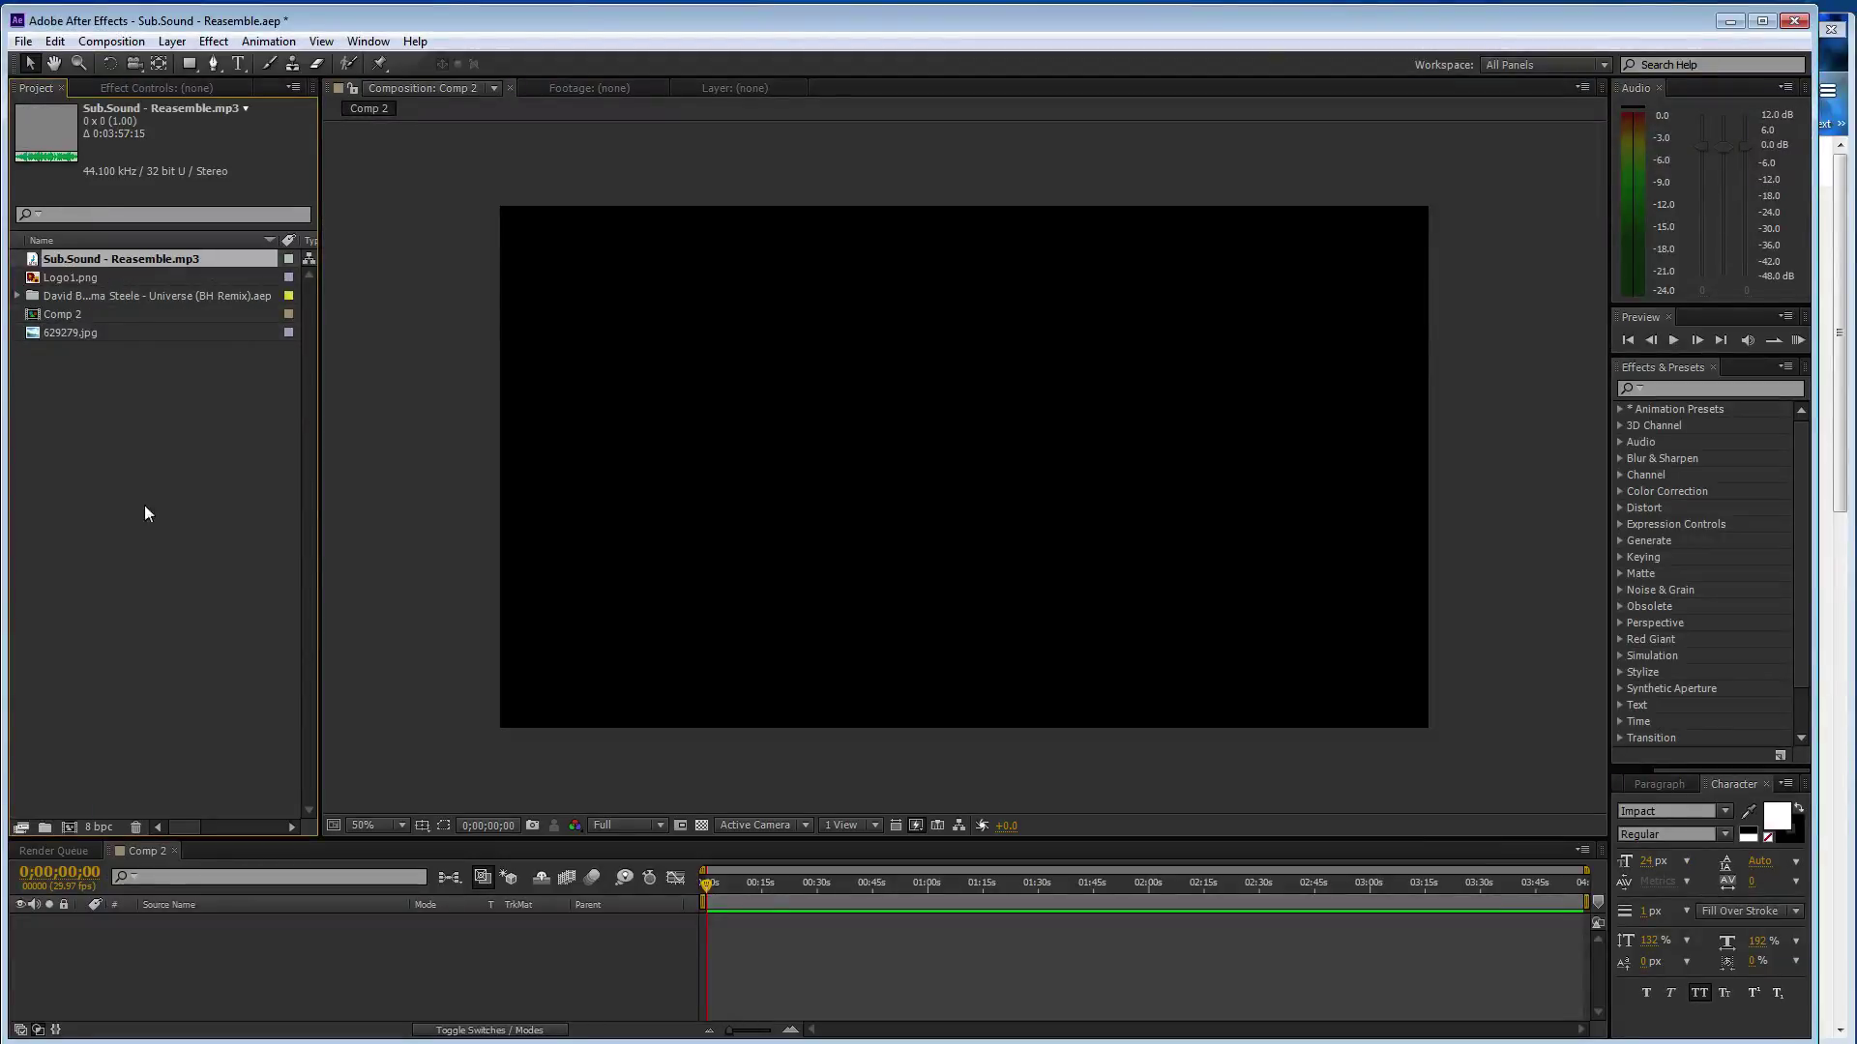
pyautogui.moveTo(201, 970); pyautogui.dragTo(201, 970)
pyautogui.click(101, 344)
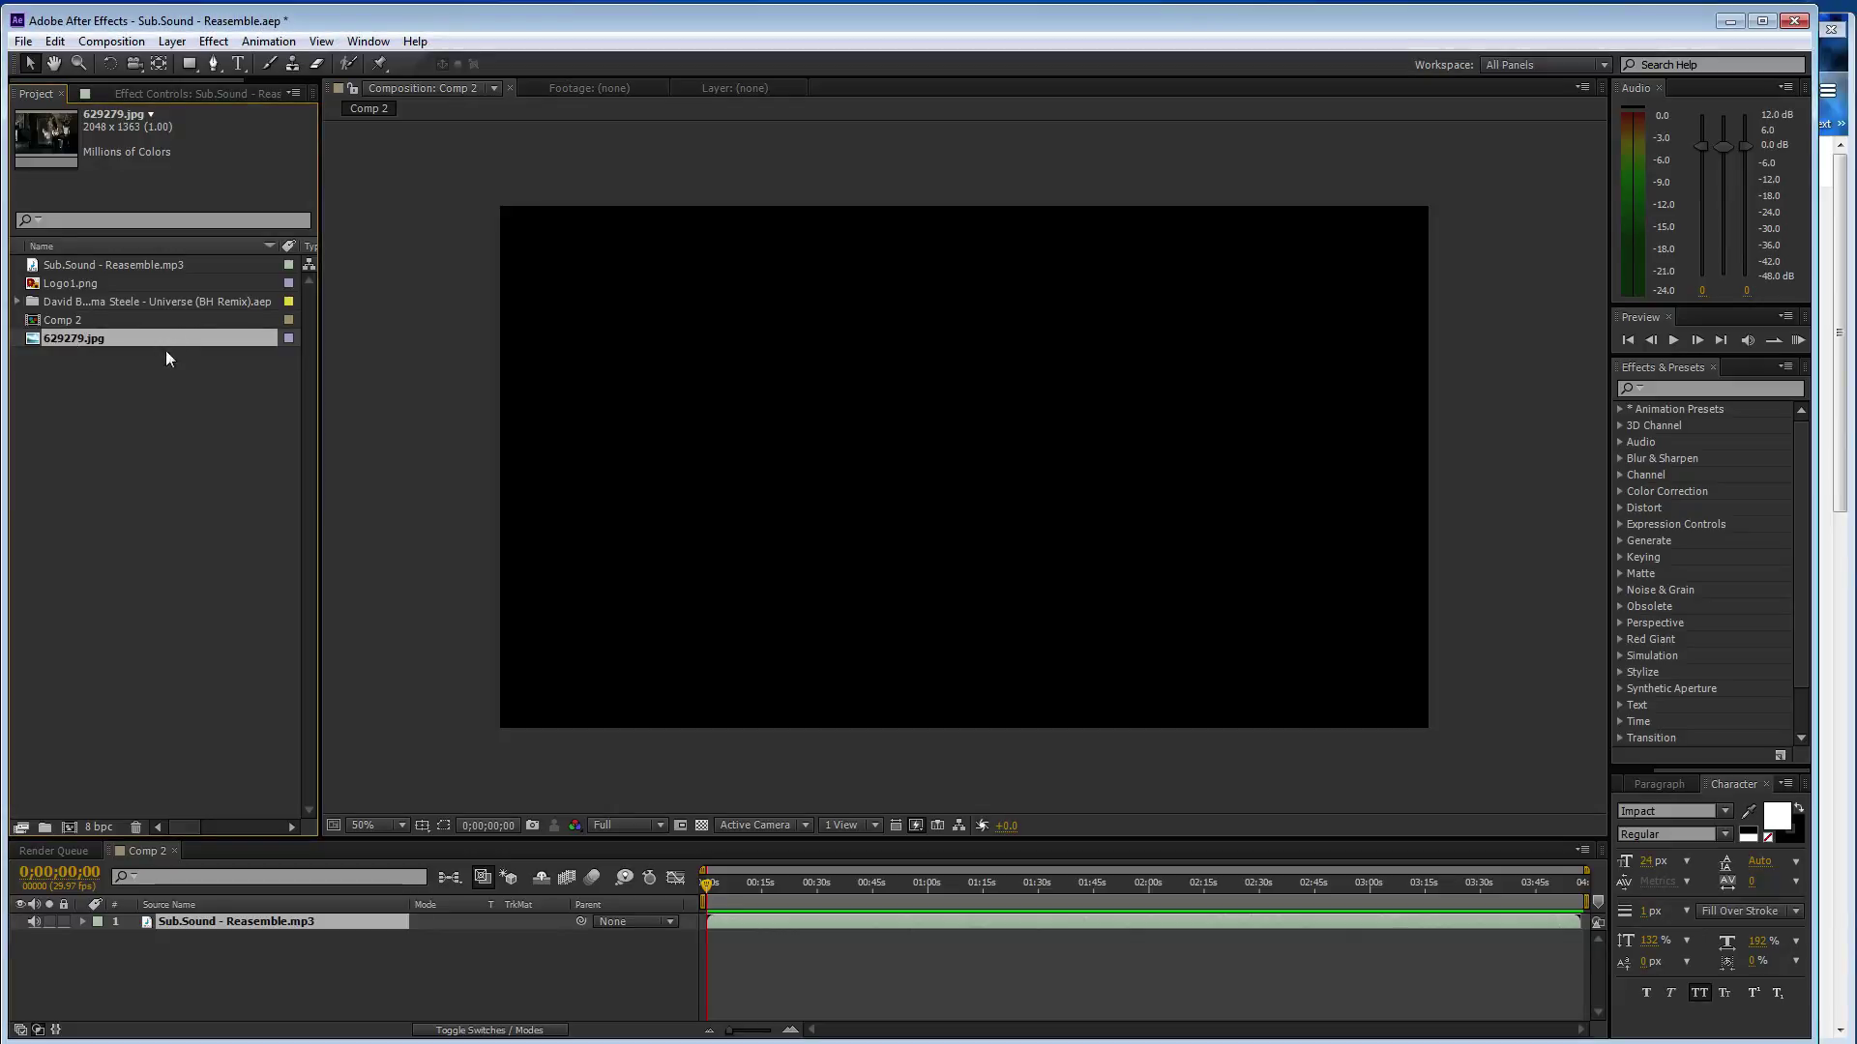
# Add 629279.jpg to Comp 2 above the music and scale it to the frame width
pyautogui.moveTo(327, 905); pyautogui.dragTo(340, 921)
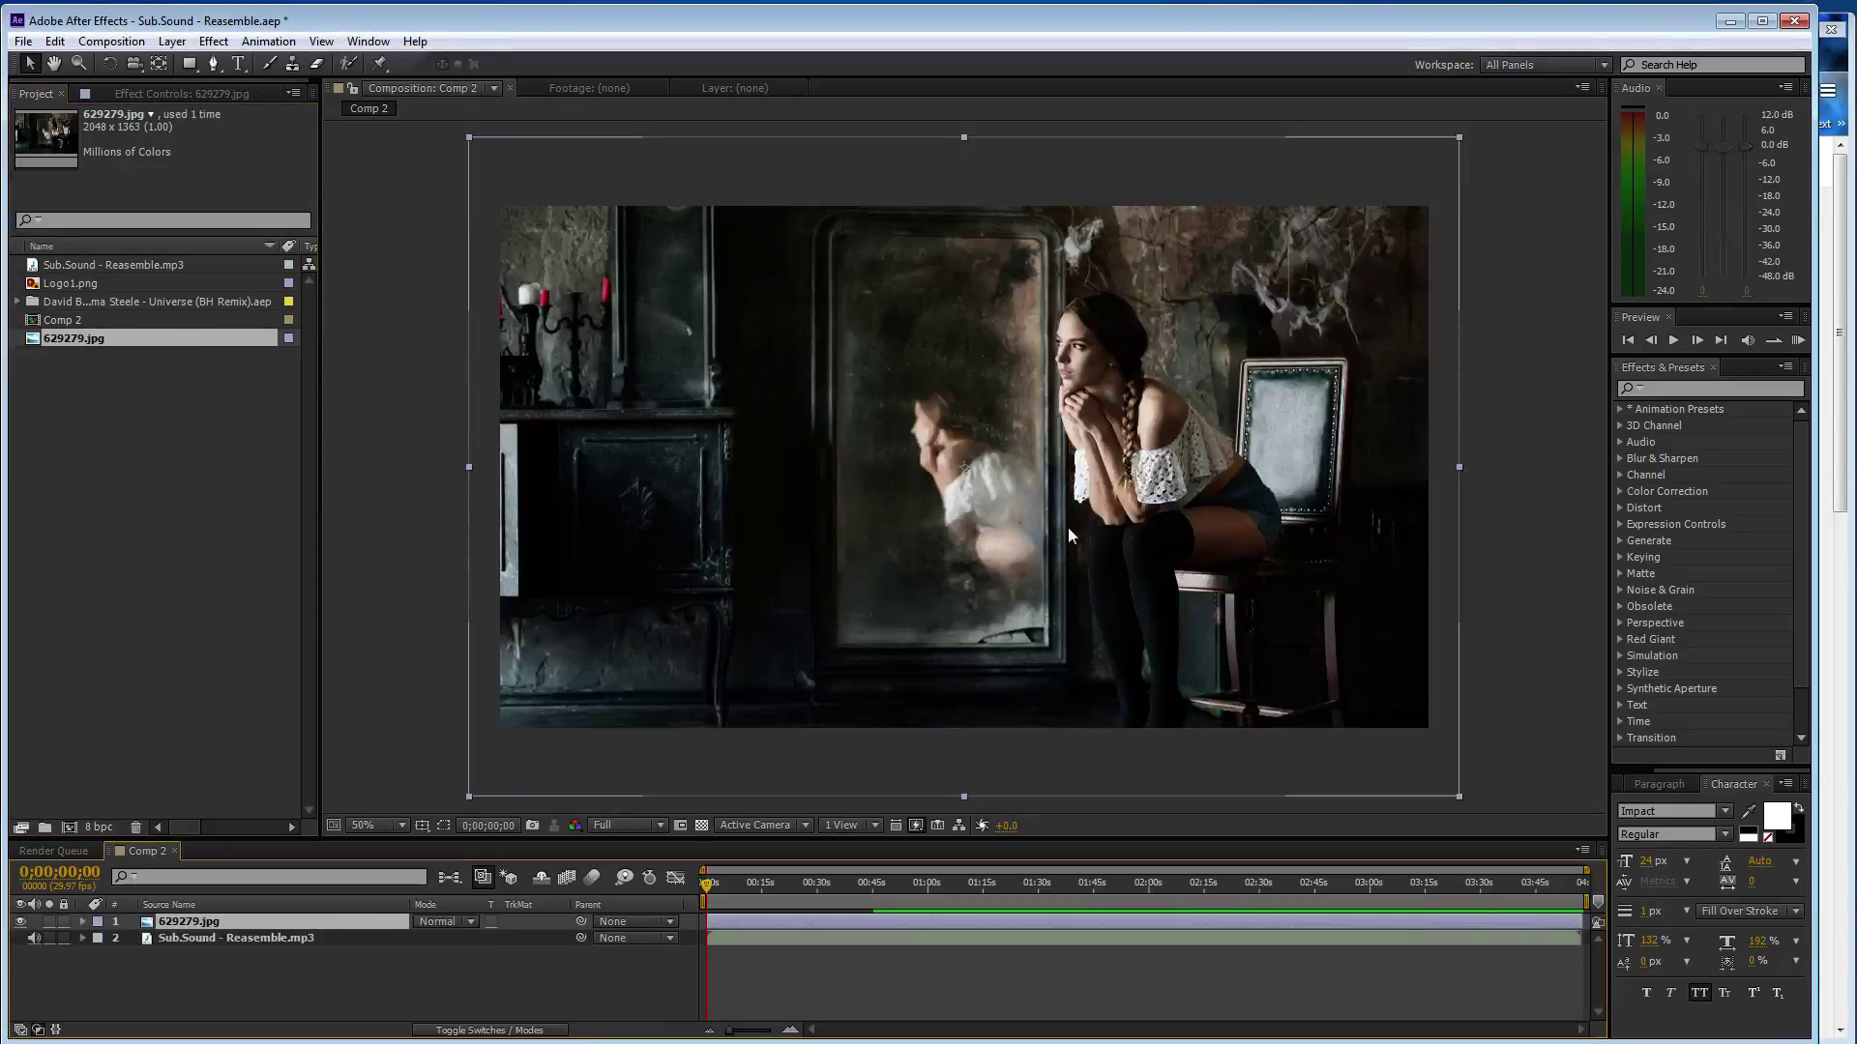
pyautogui.scroll(-2, 1068, 542)
pyautogui.moveTo(1212, 630); pyautogui.dragTo(1203, 607)
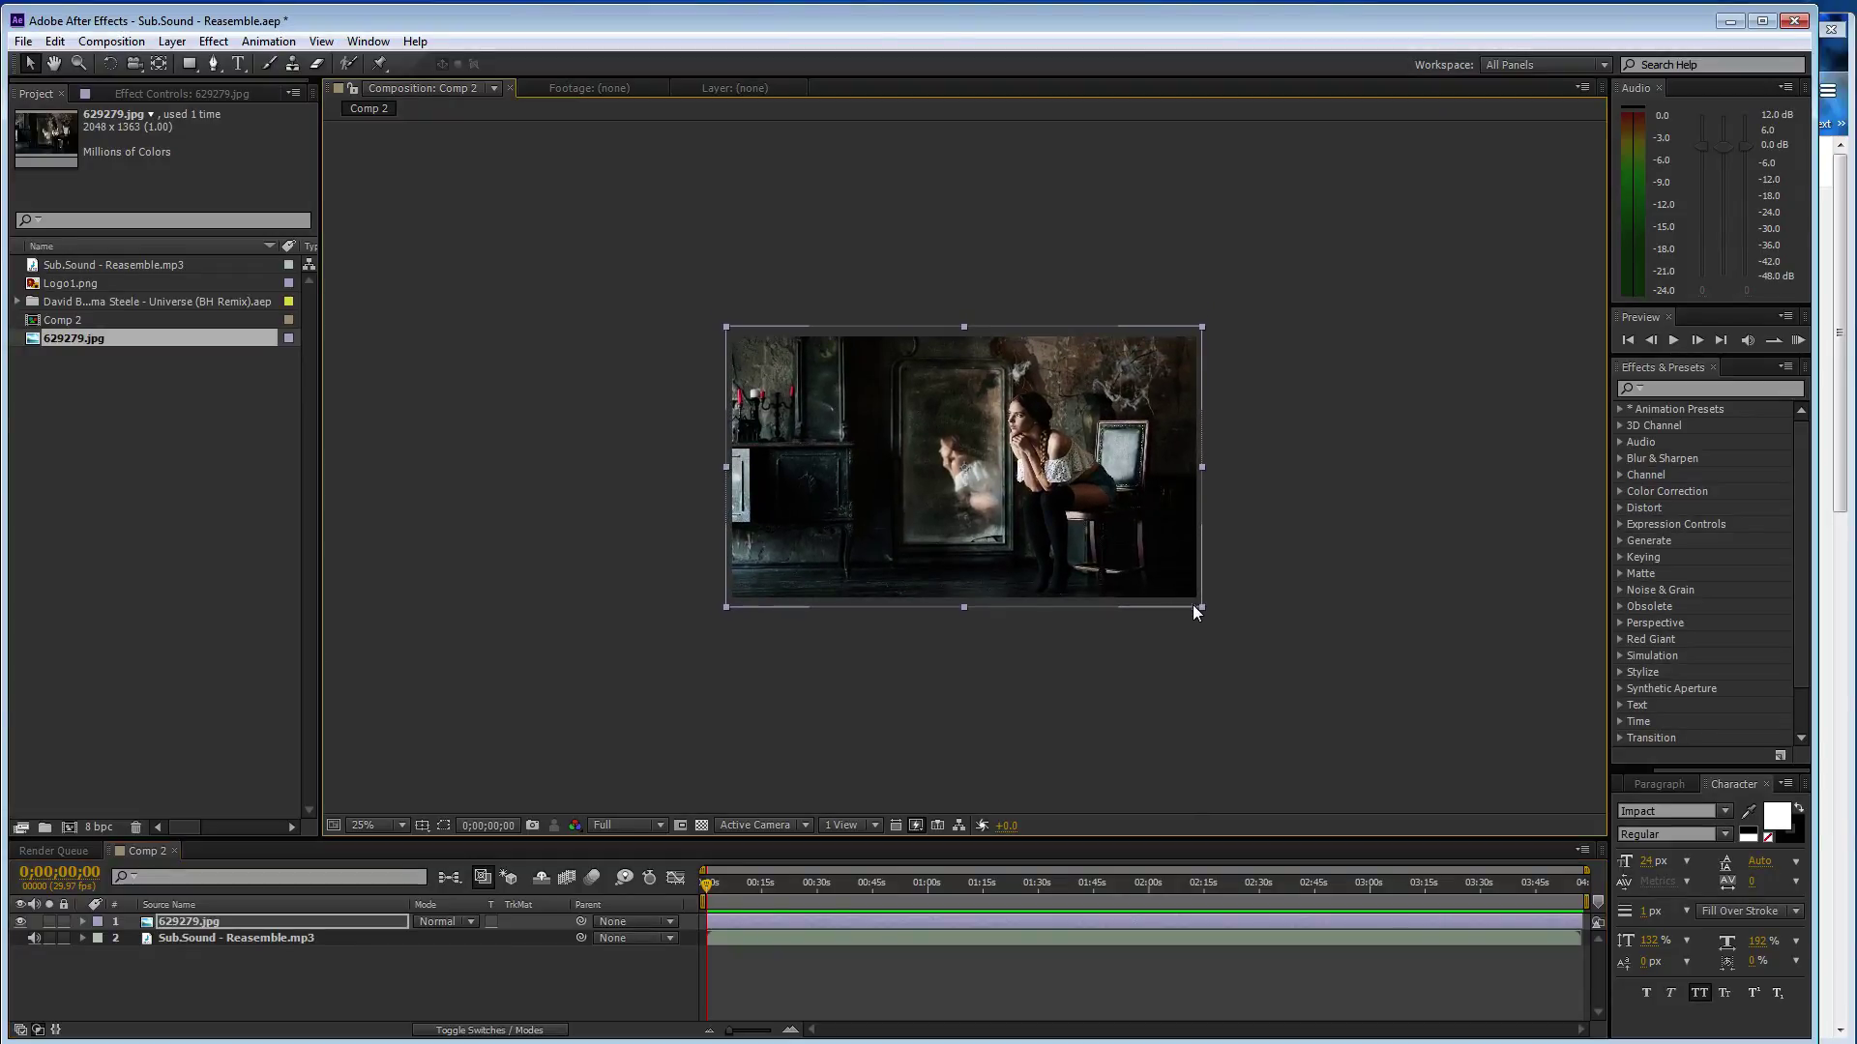
pyautogui.scroll(1, 1120, 624)
pyautogui.moveTo(1440, 747); pyautogui.dragTo(1435, 753)
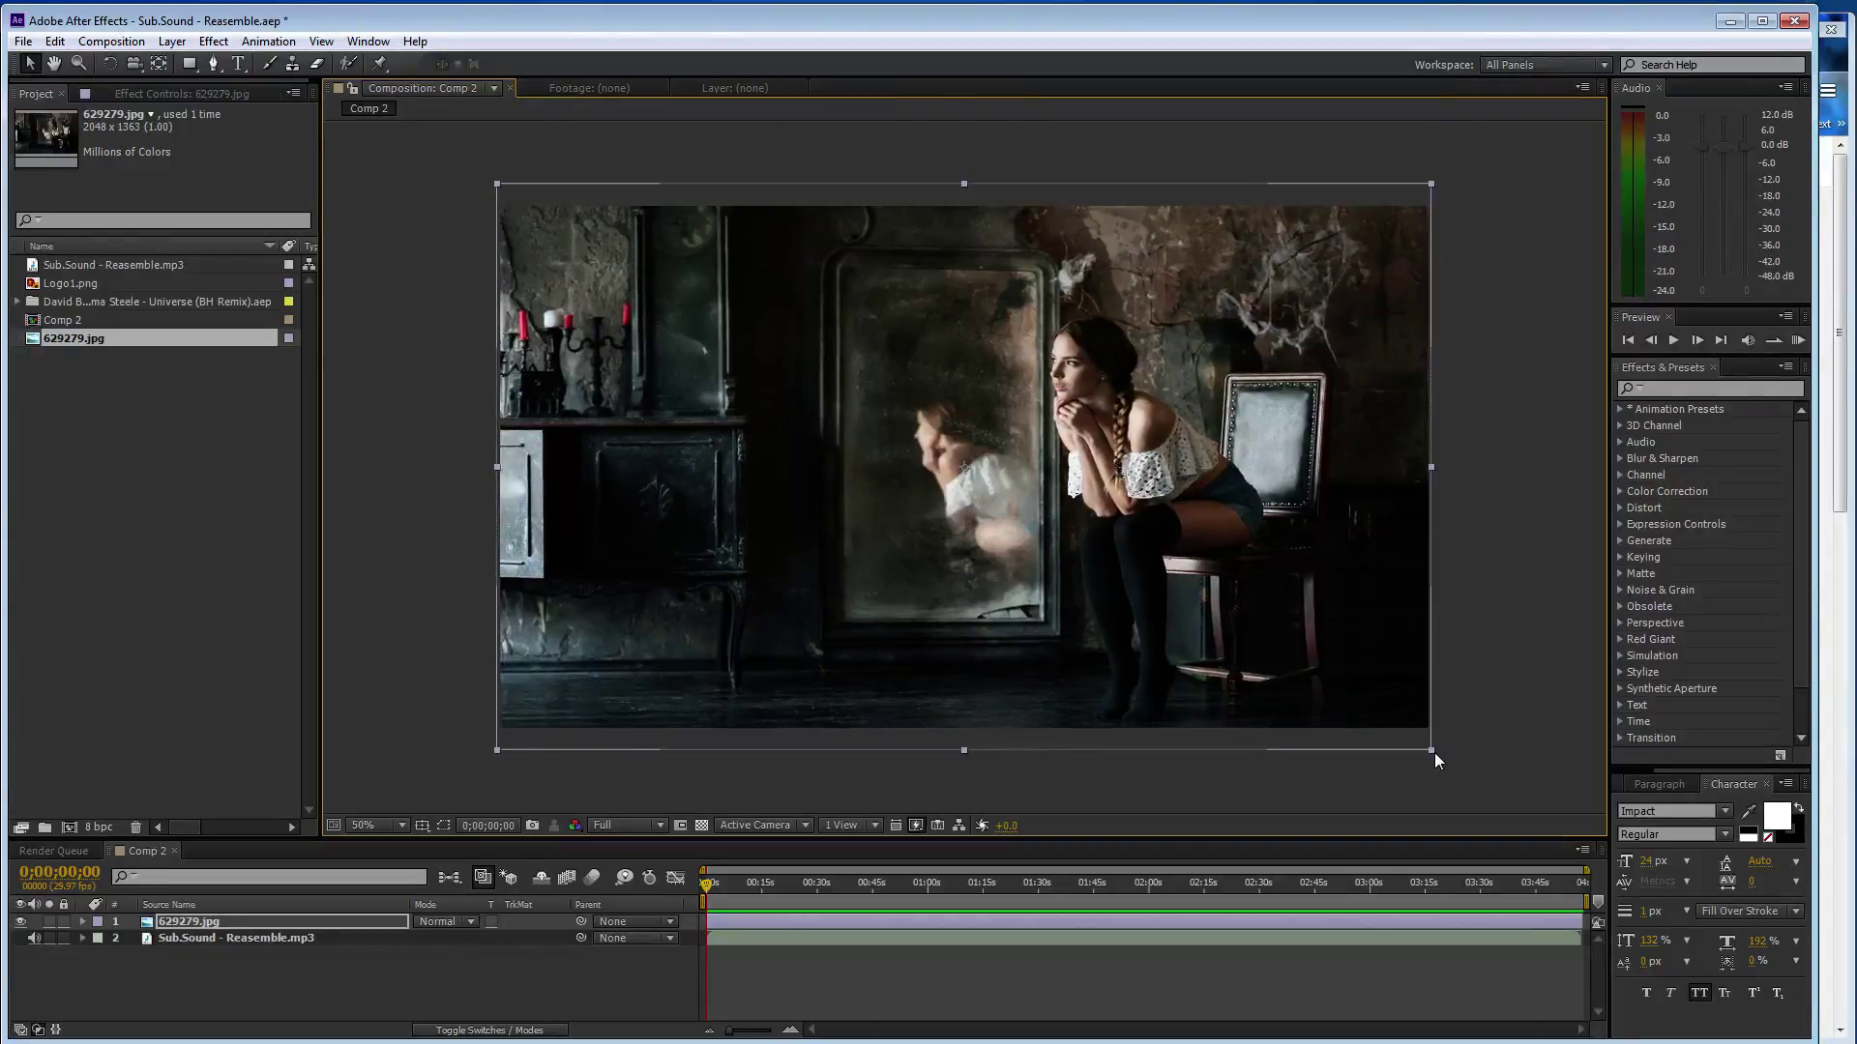
pyautogui.click(1507, 589)
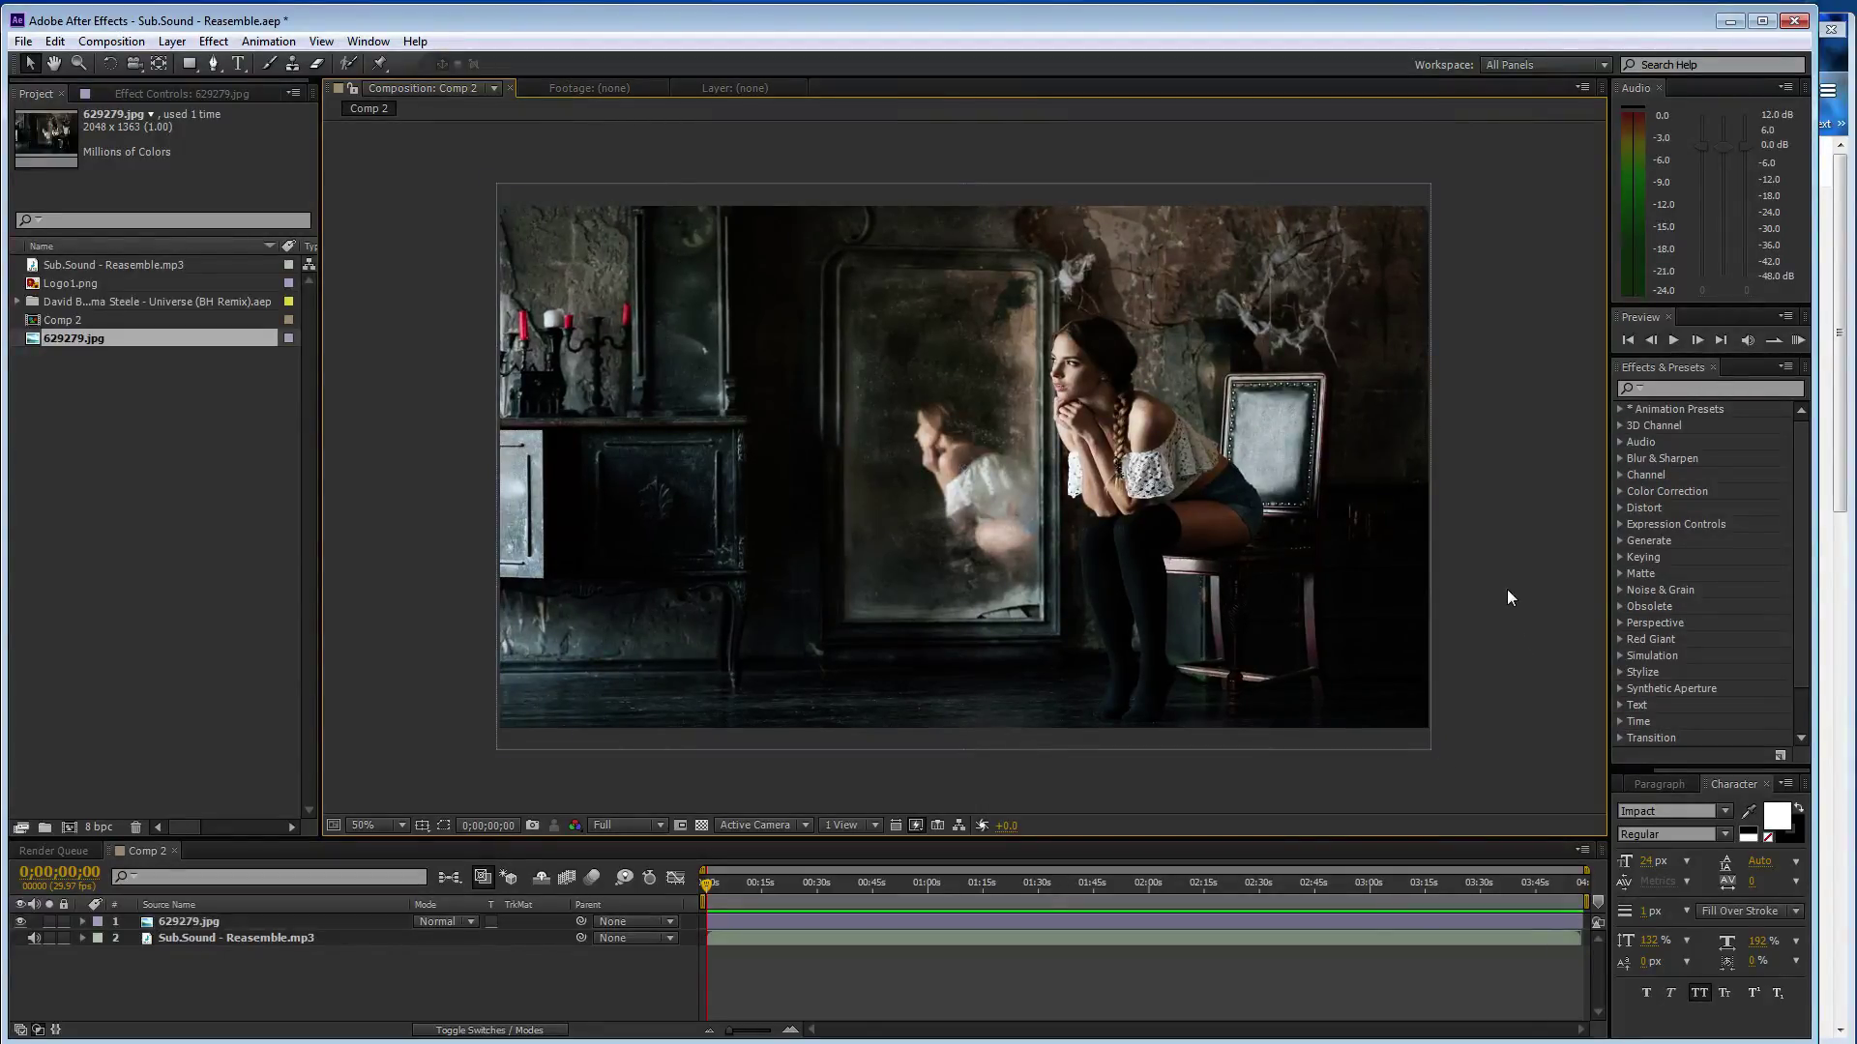
# Enlarge the photo slightly past the frame edges, shift it up about 20 px, and save
pyautogui.click(1406, 739)
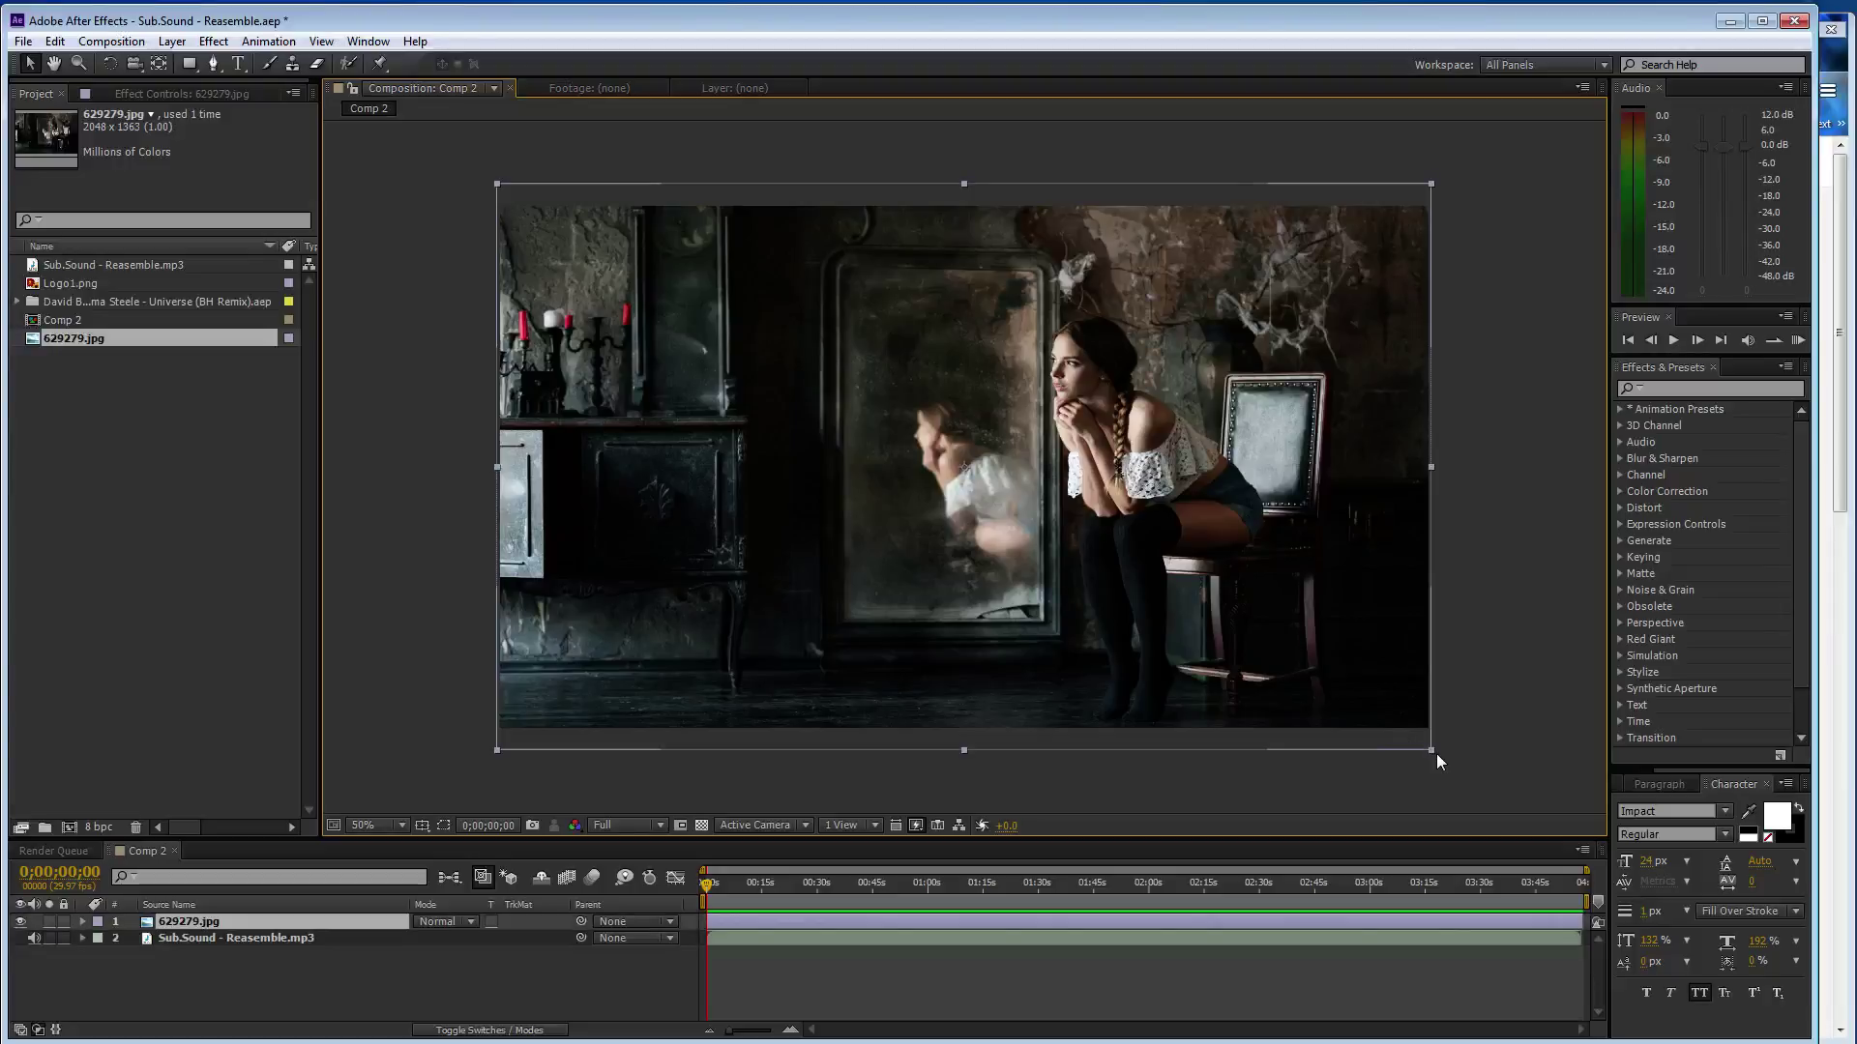
pyautogui.moveTo(1435, 751); pyautogui.dragTo(1441, 766)
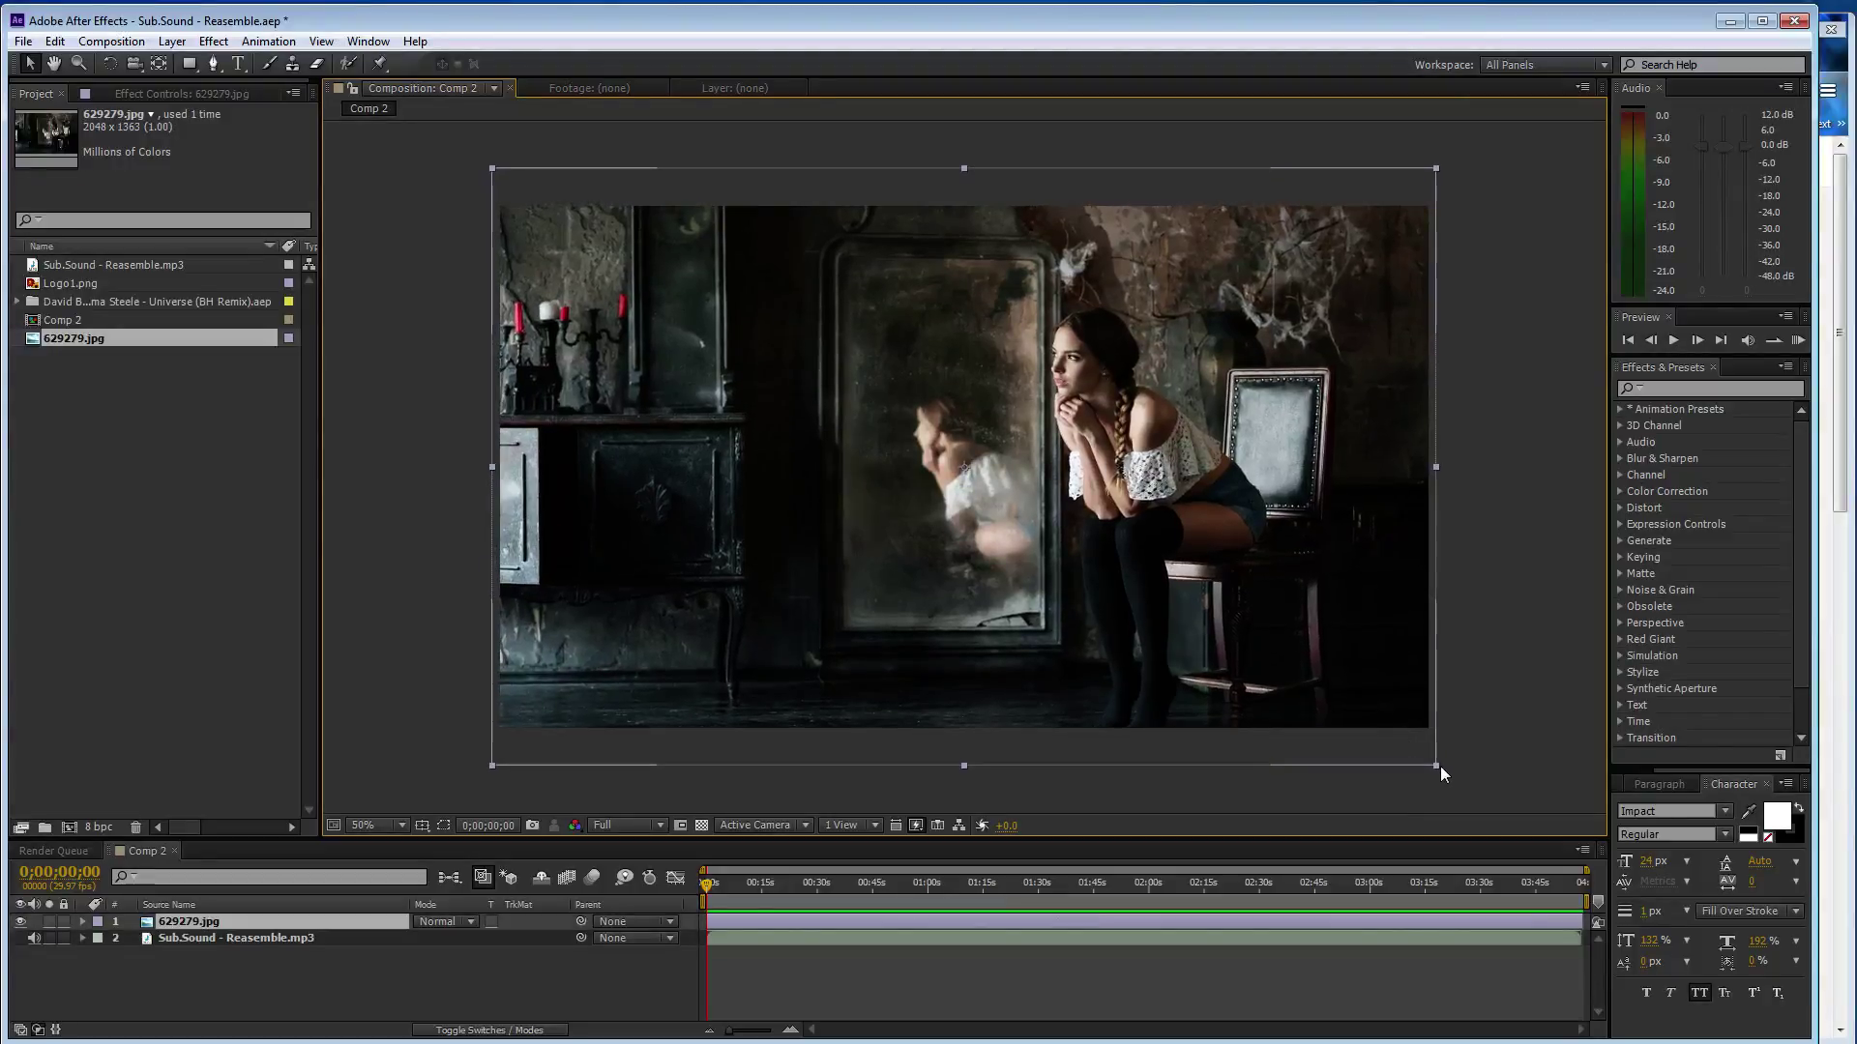
pyautogui.click(1501, 664)
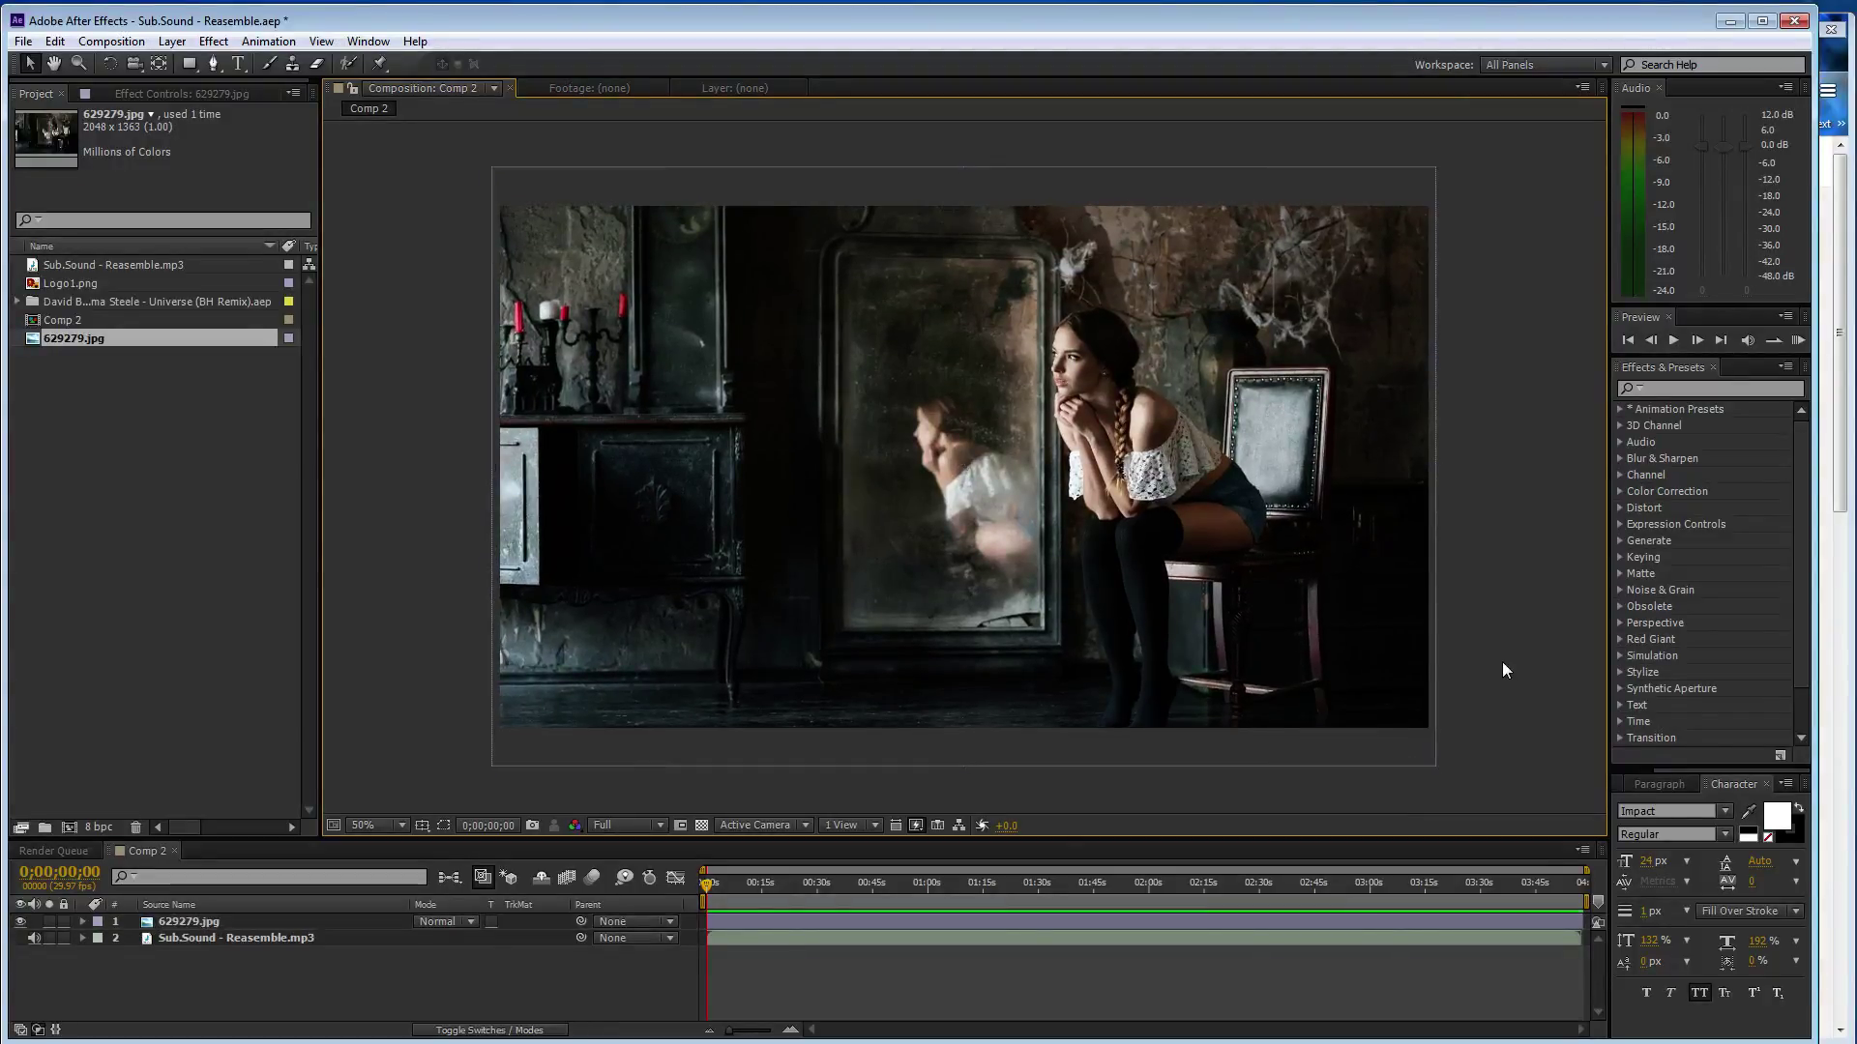
pyautogui.moveTo(1378, 587); pyautogui.dragTo(1333, 538)
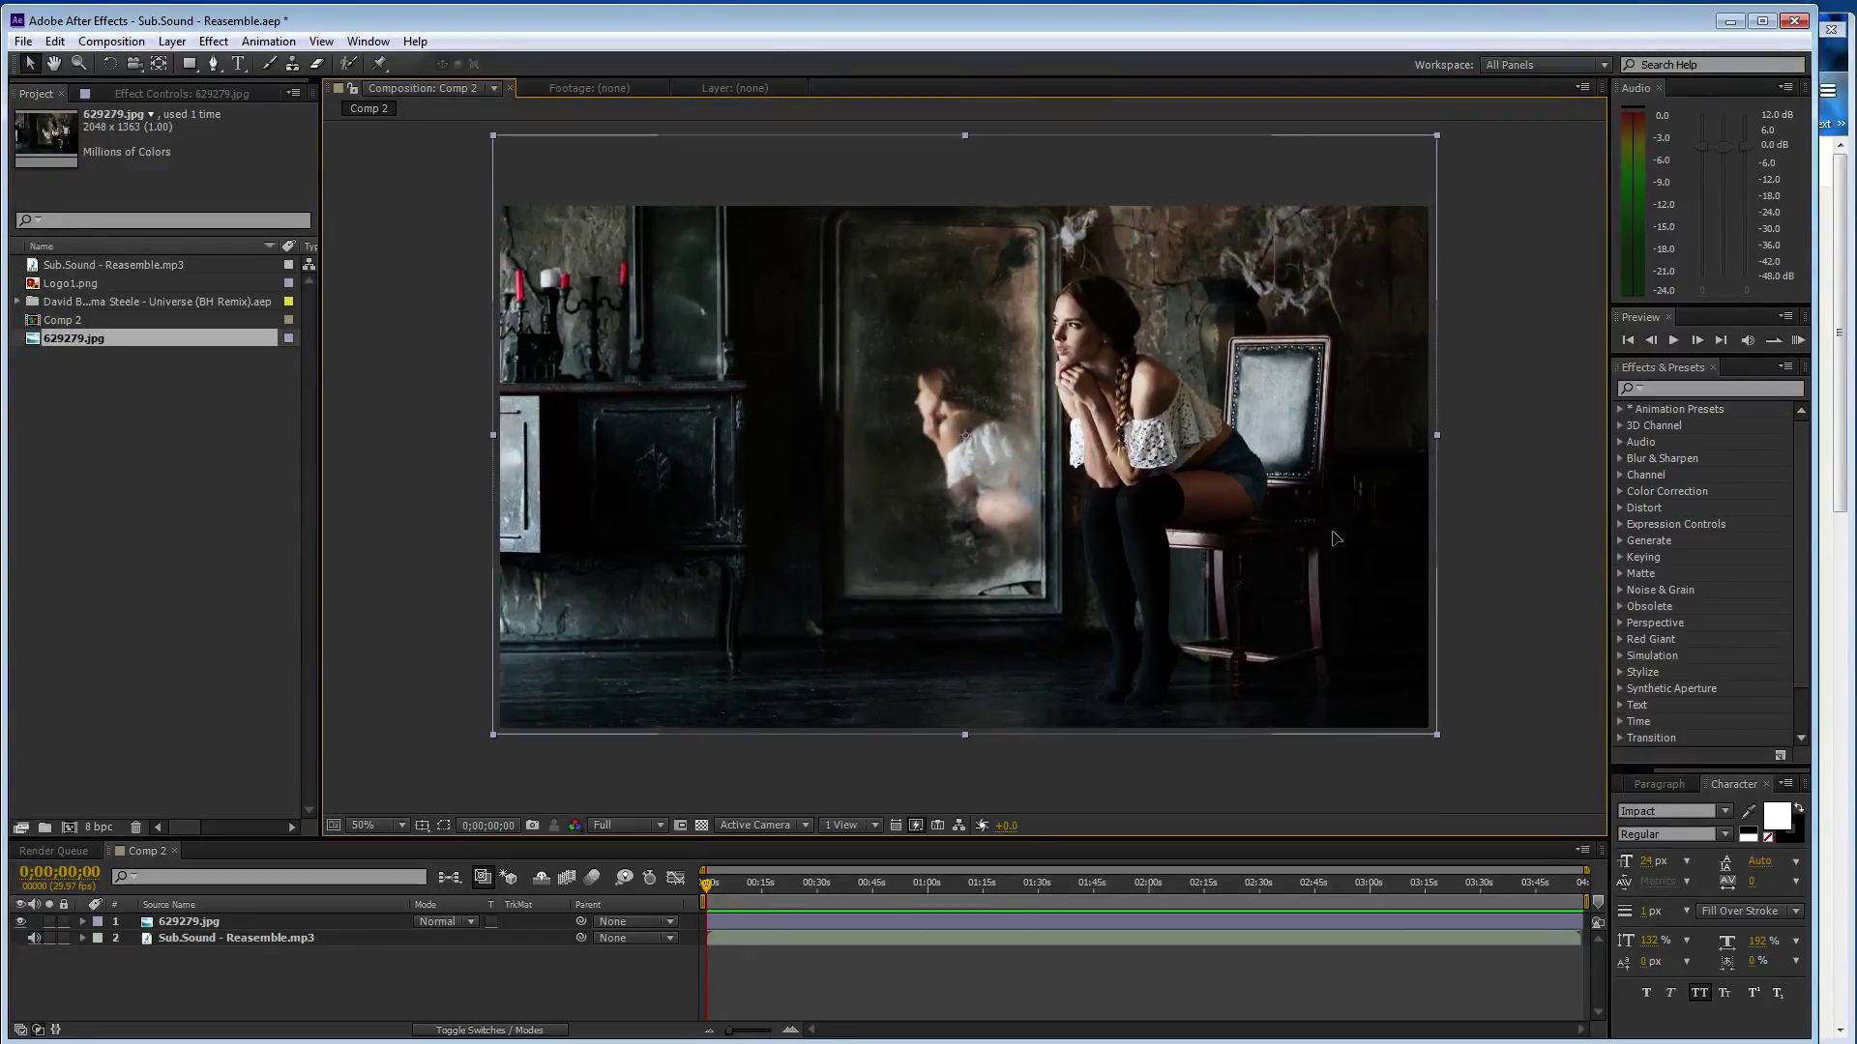
pyautogui.click(1494, 533)
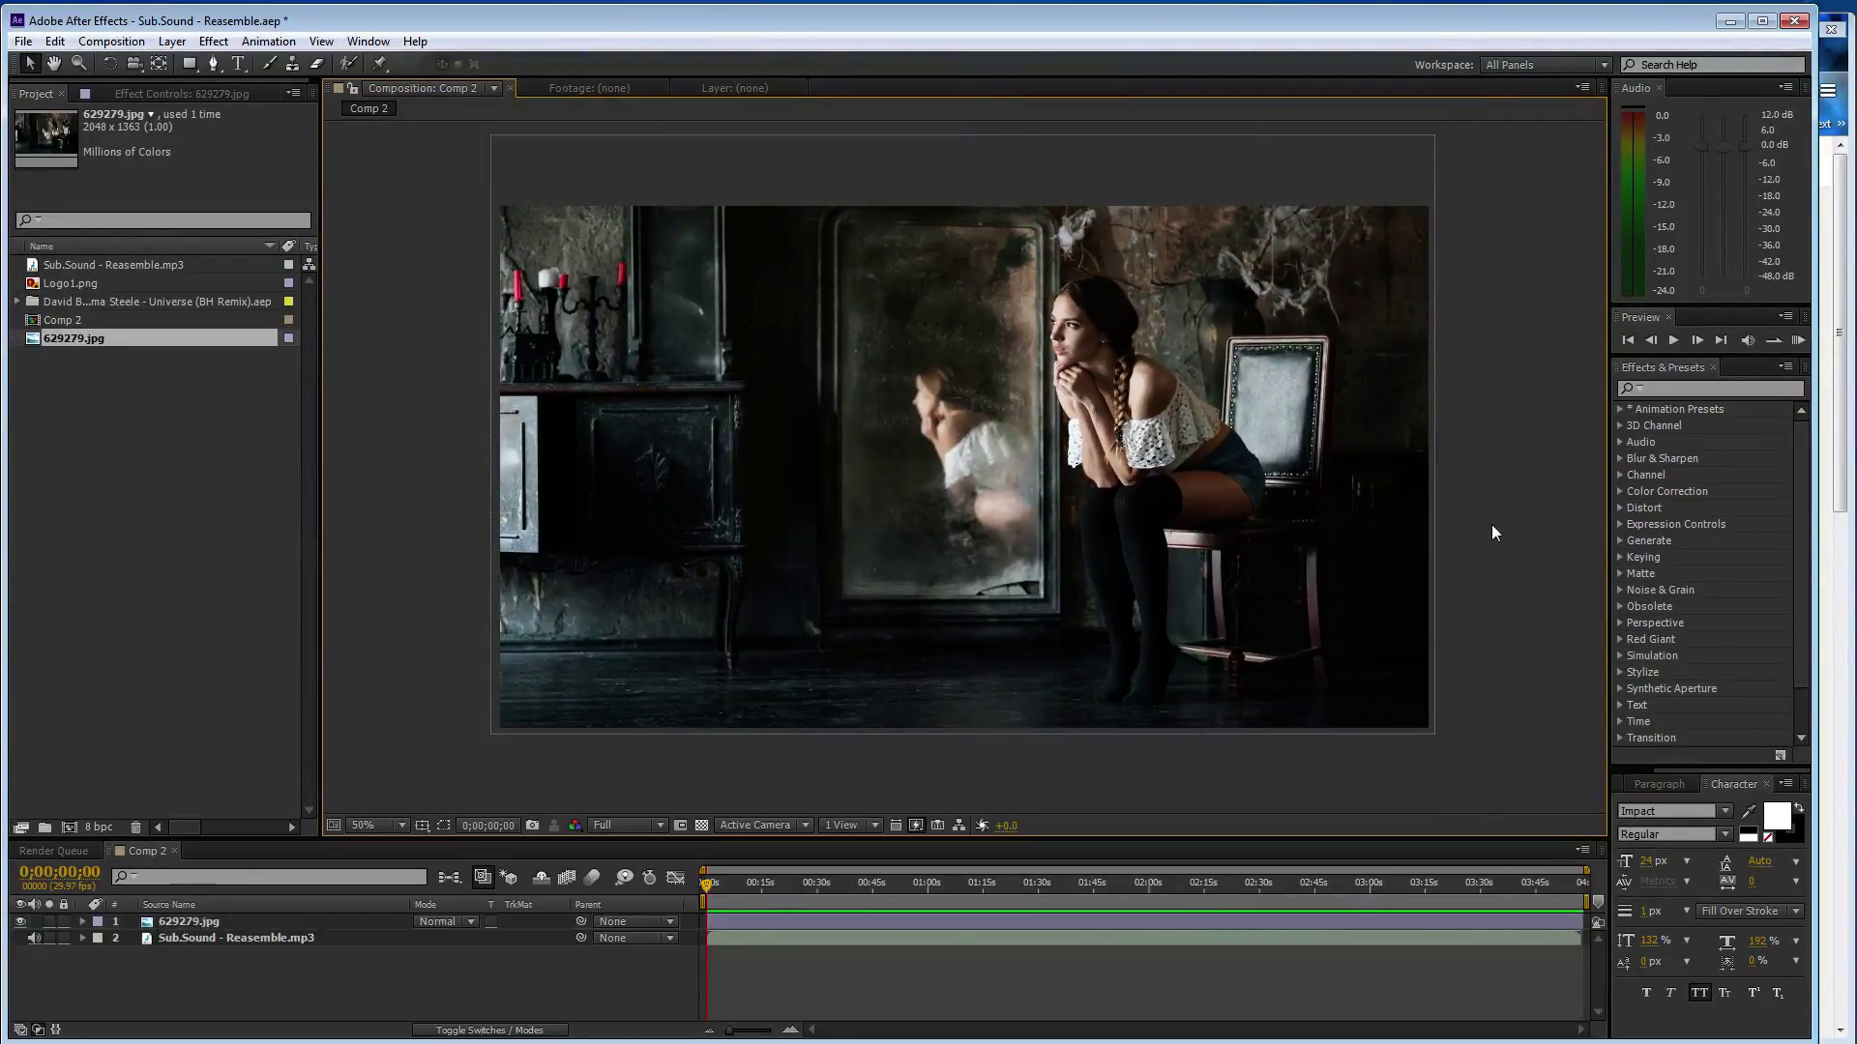
pyautogui.hotkey('ctrl', 's')
# Add Logo1.png to Comp 2 and shrink the MM logo to a small badge
pyautogui.click(85, 284)
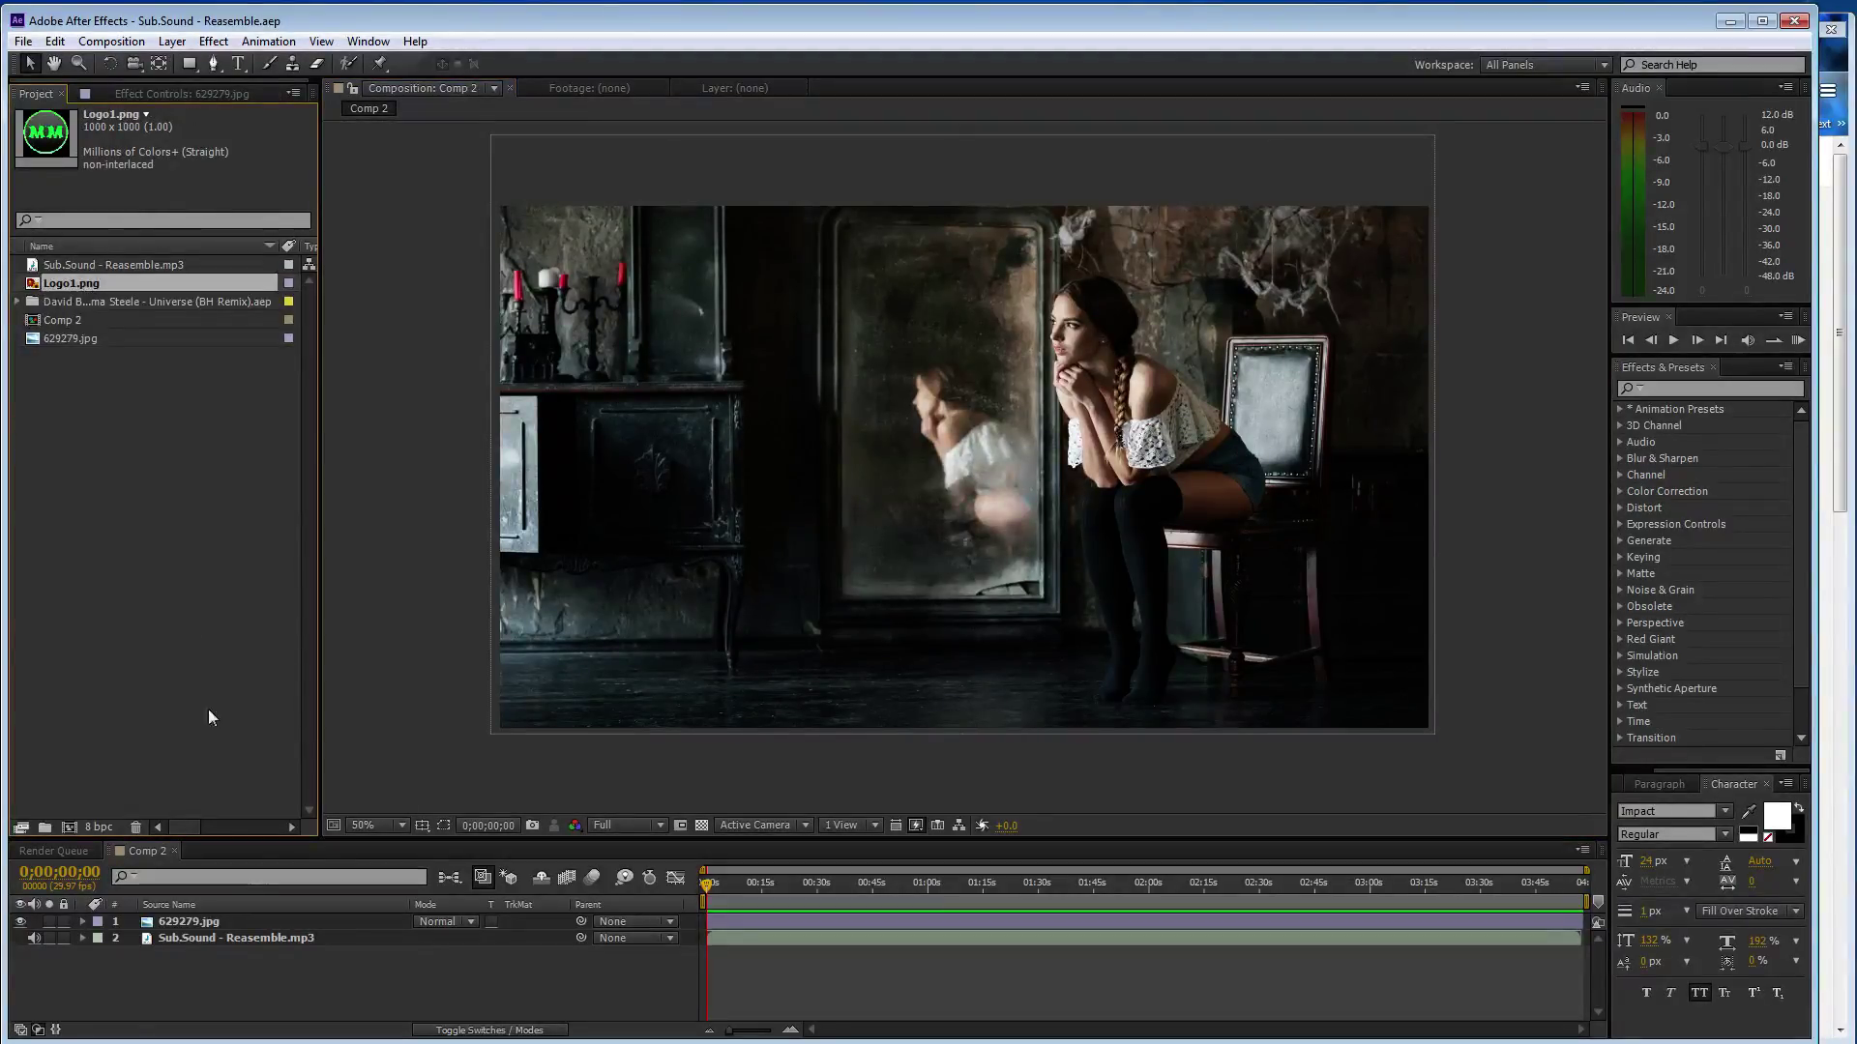
pyautogui.moveTo(234, 916); pyautogui.dragTo(234, 919)
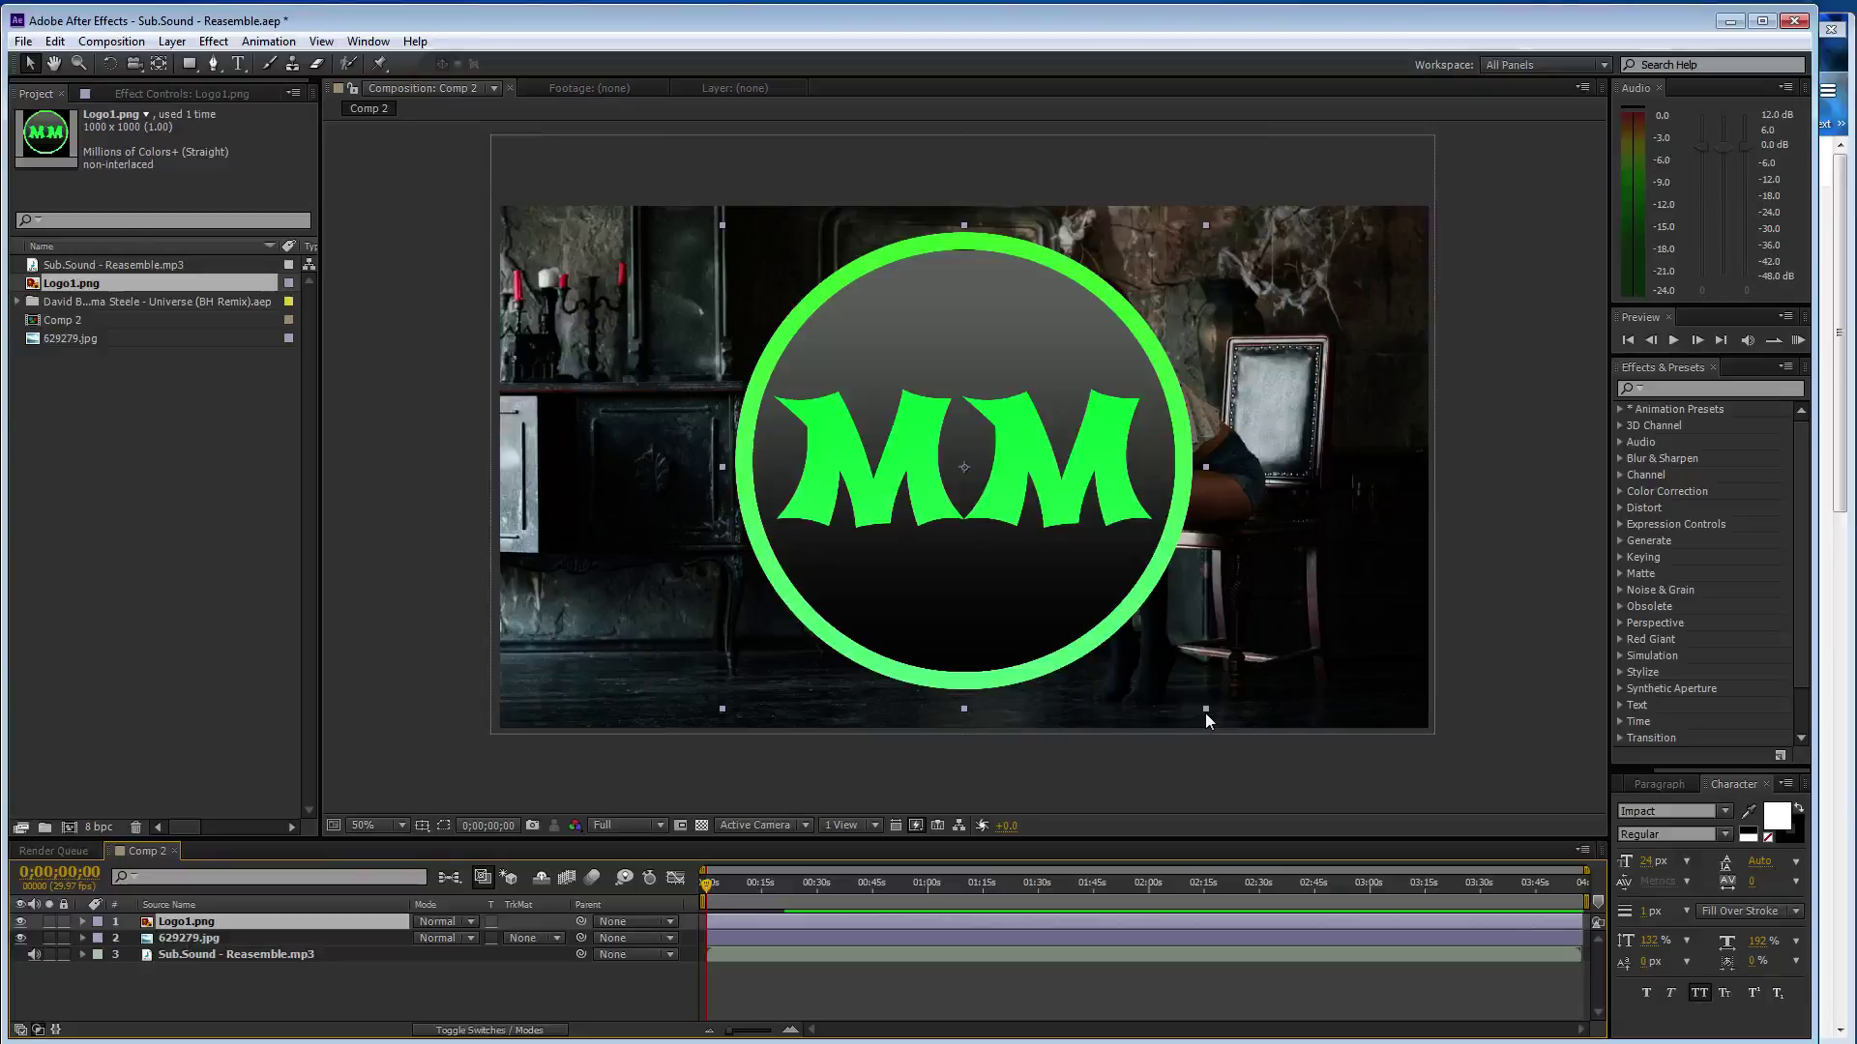
pyautogui.moveTo(1205, 711)
pyautogui.mouseDown()
pyautogui.moveTo(1014, 489)
pyautogui.moveTo(546, 695)
pyautogui.mouseUp()
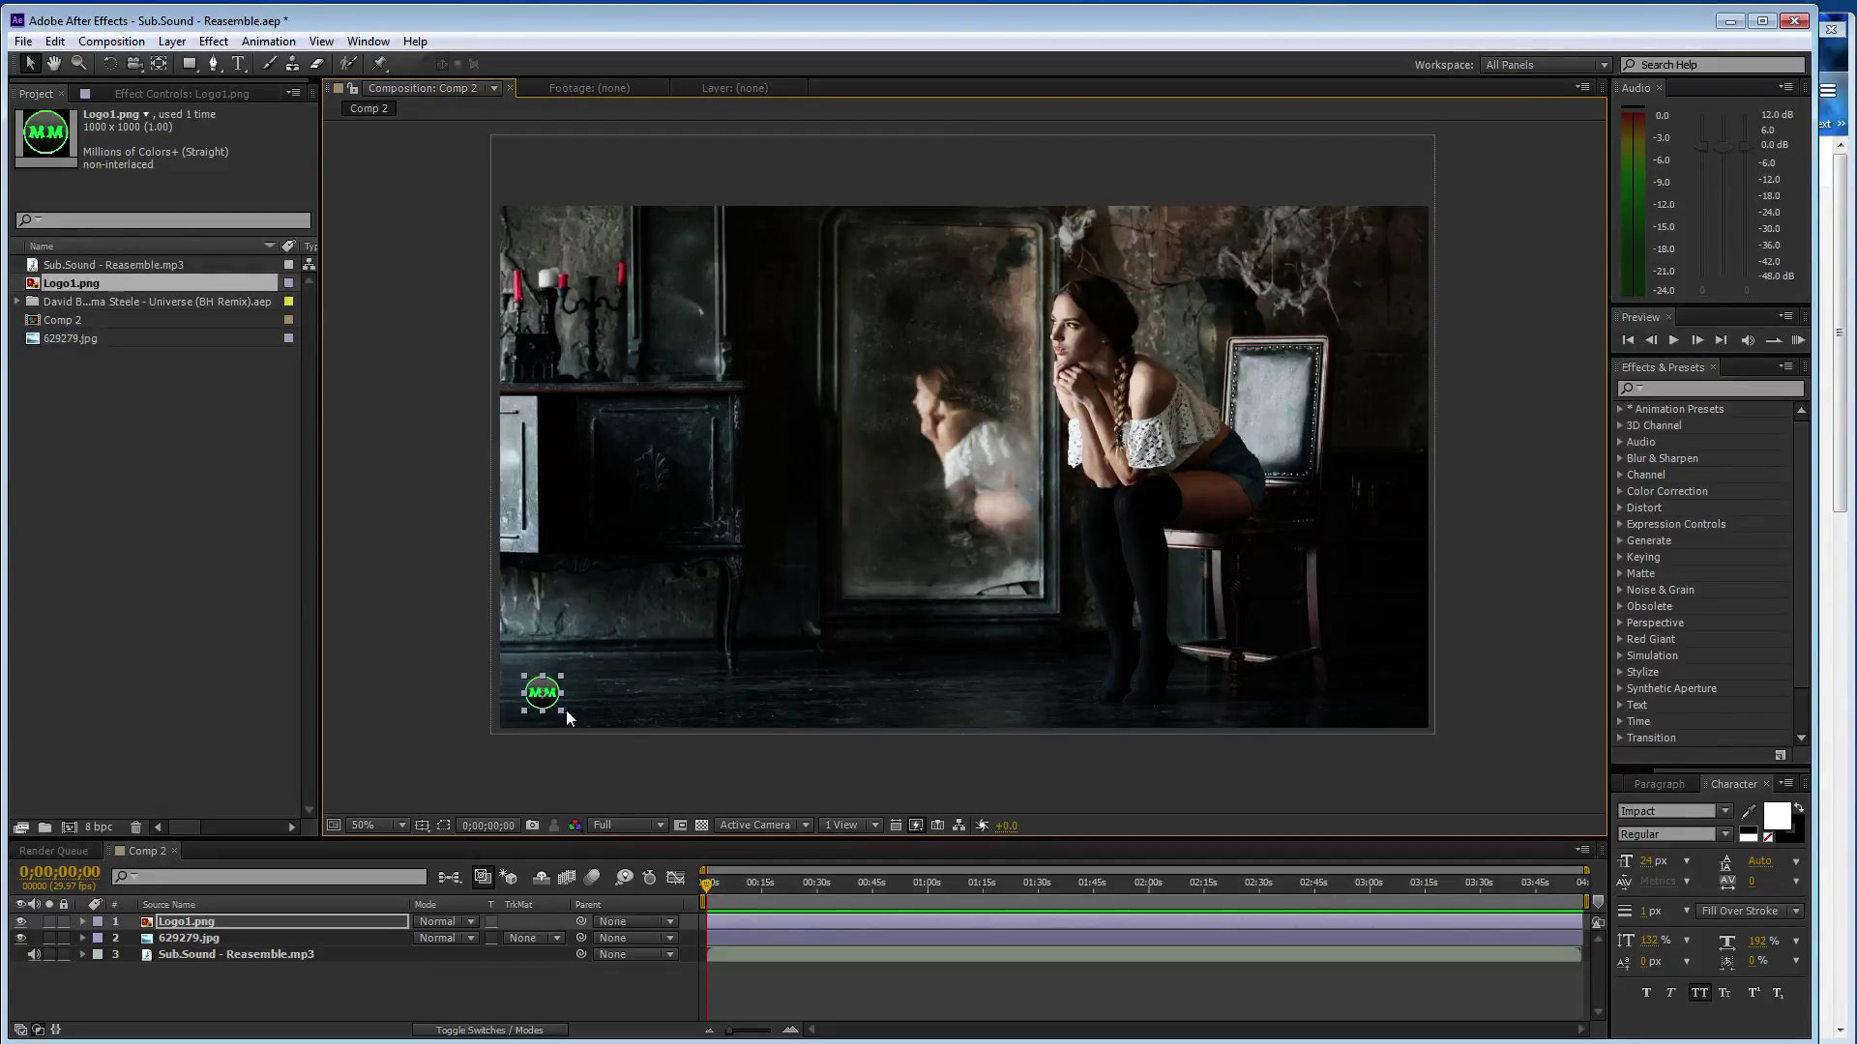
pyautogui.moveTo(566, 711); pyautogui.dragTo(538, 699)
# Fine-tune the MM logo's size and place it in the lower-left corner
pyautogui.click(422, 676)
pyautogui.click(550, 692)
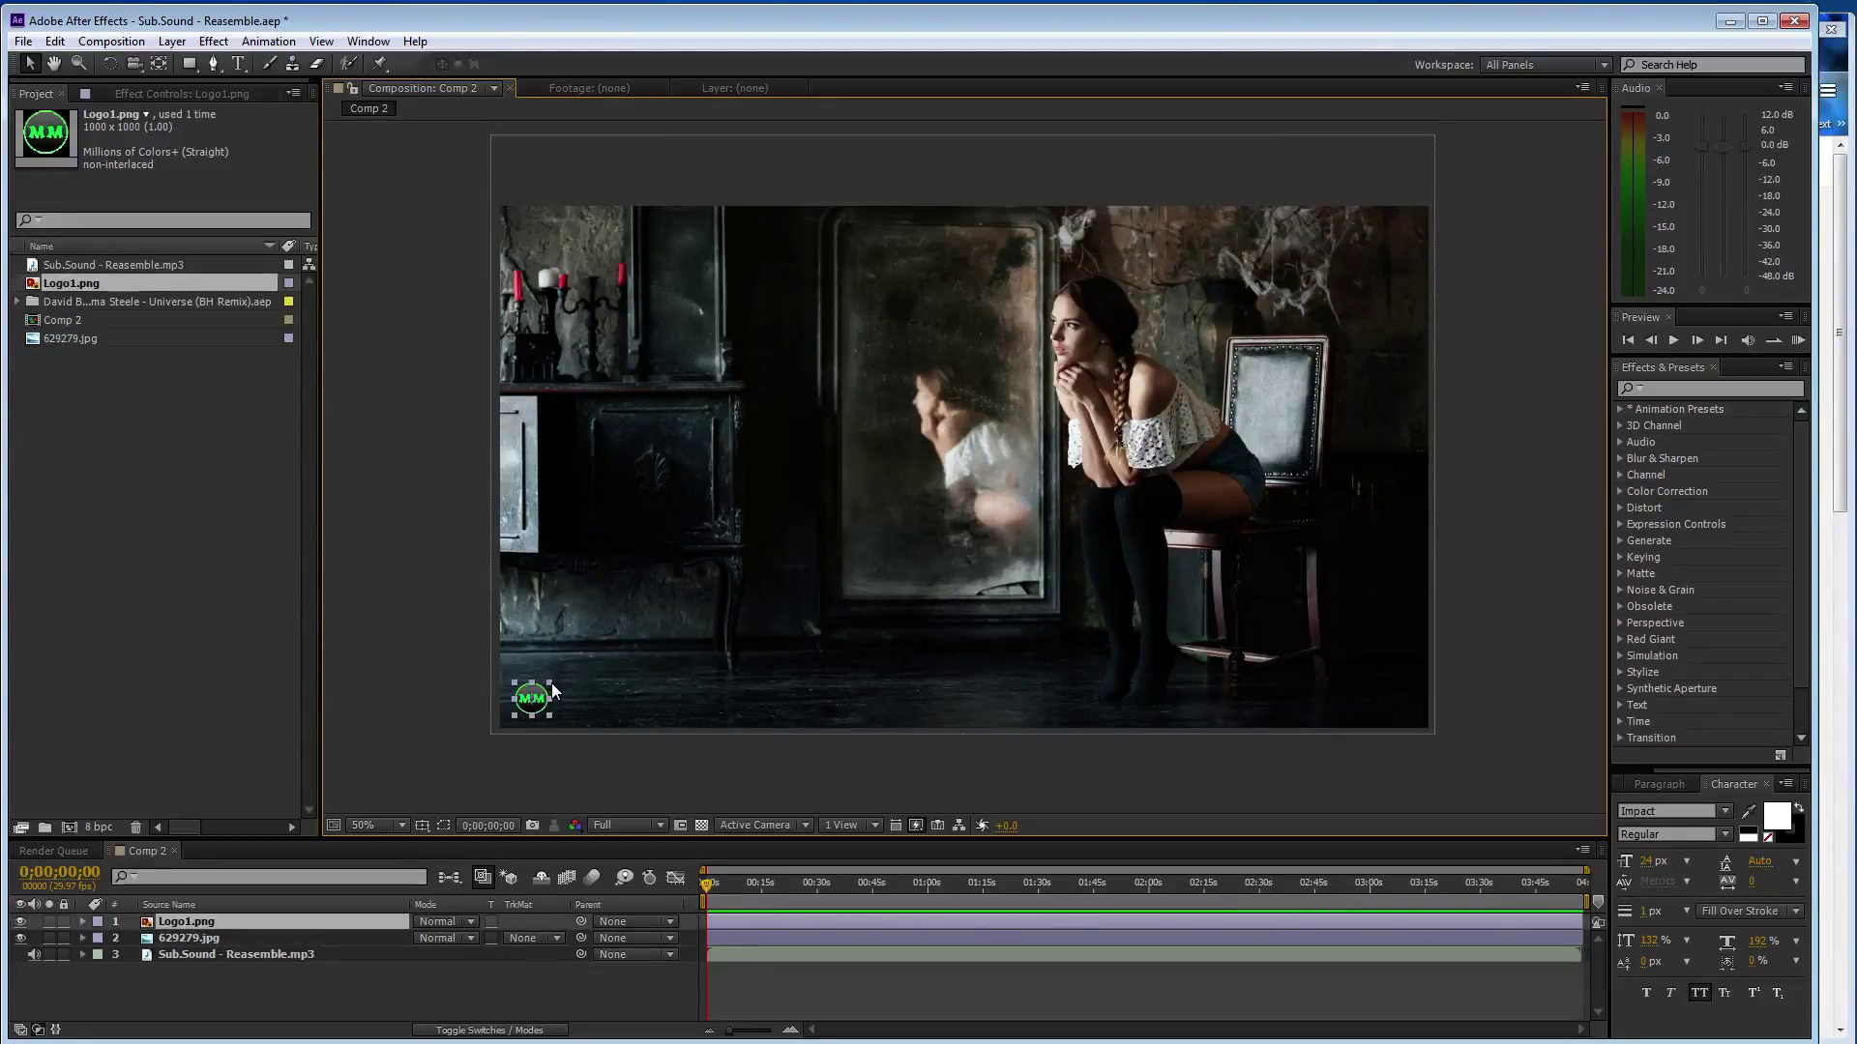
pyautogui.moveTo(553, 688); pyautogui.dragTo(555, 683)
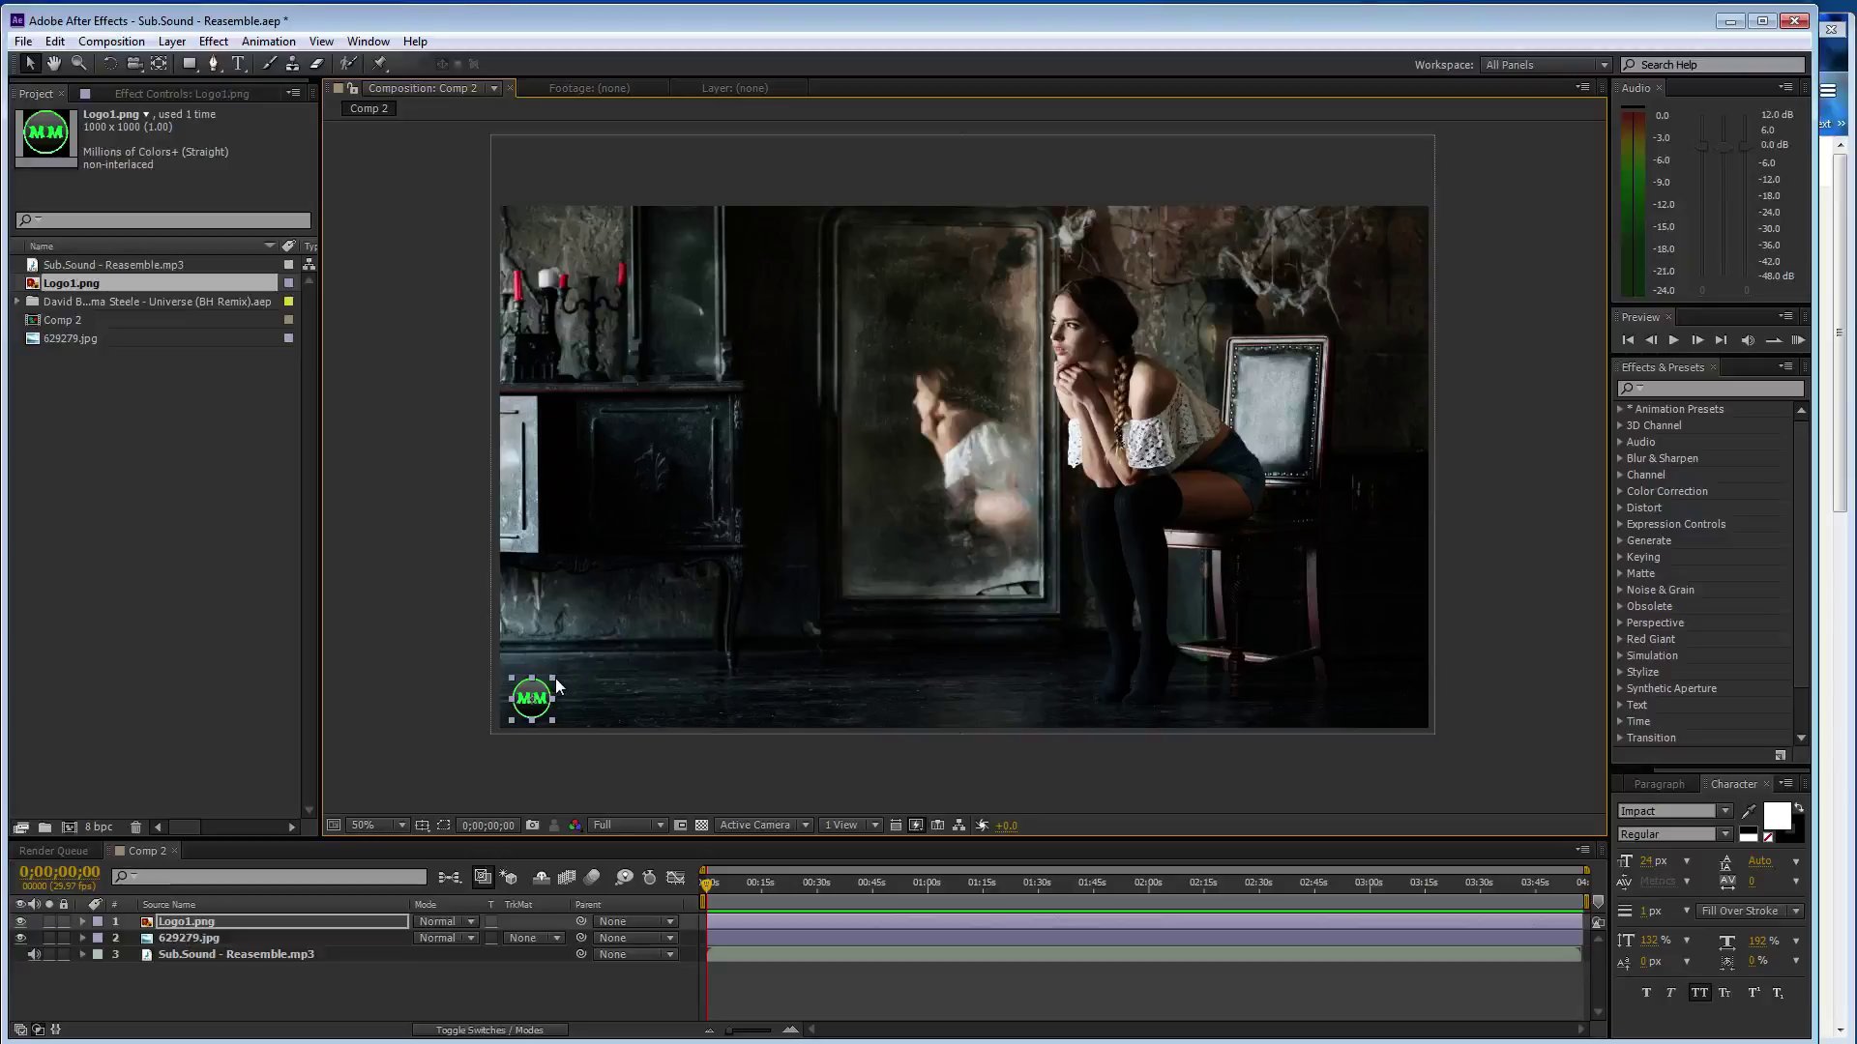
pyautogui.moveTo(541, 709); pyautogui.dragTo(546, 703)
pyautogui.click(420, 704)
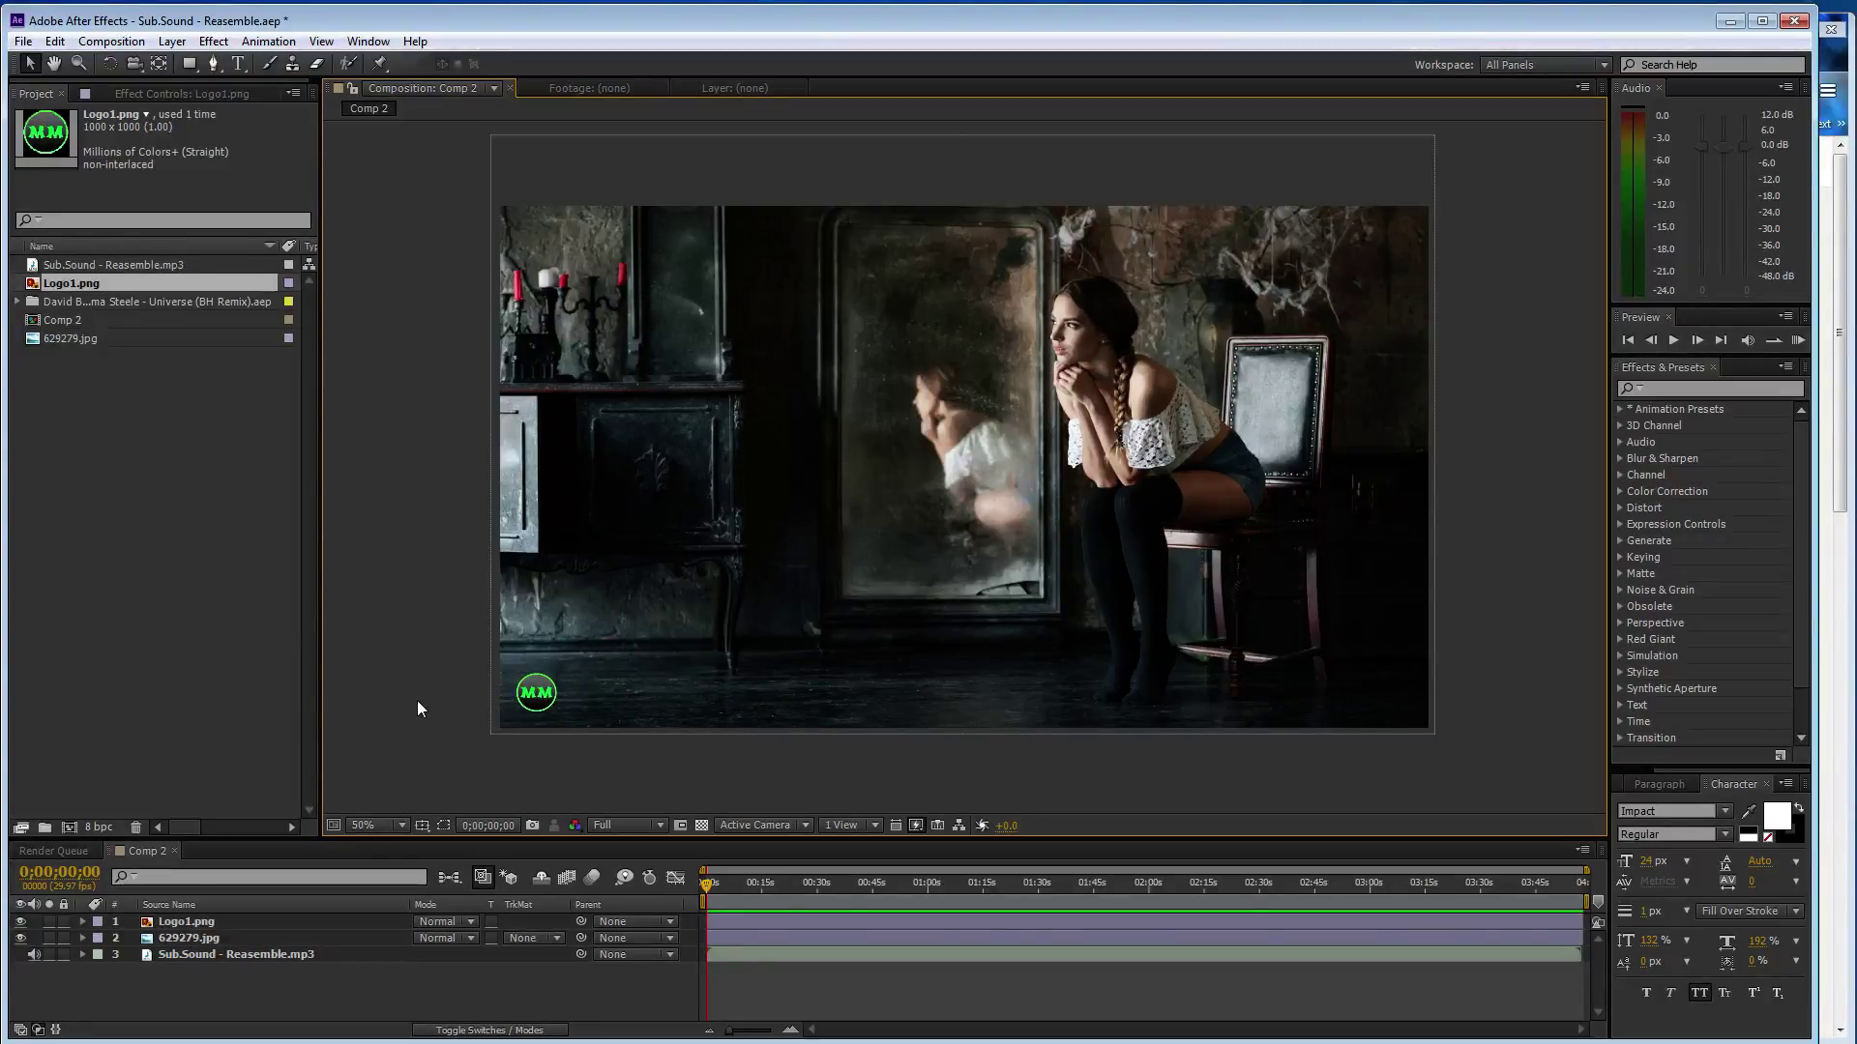
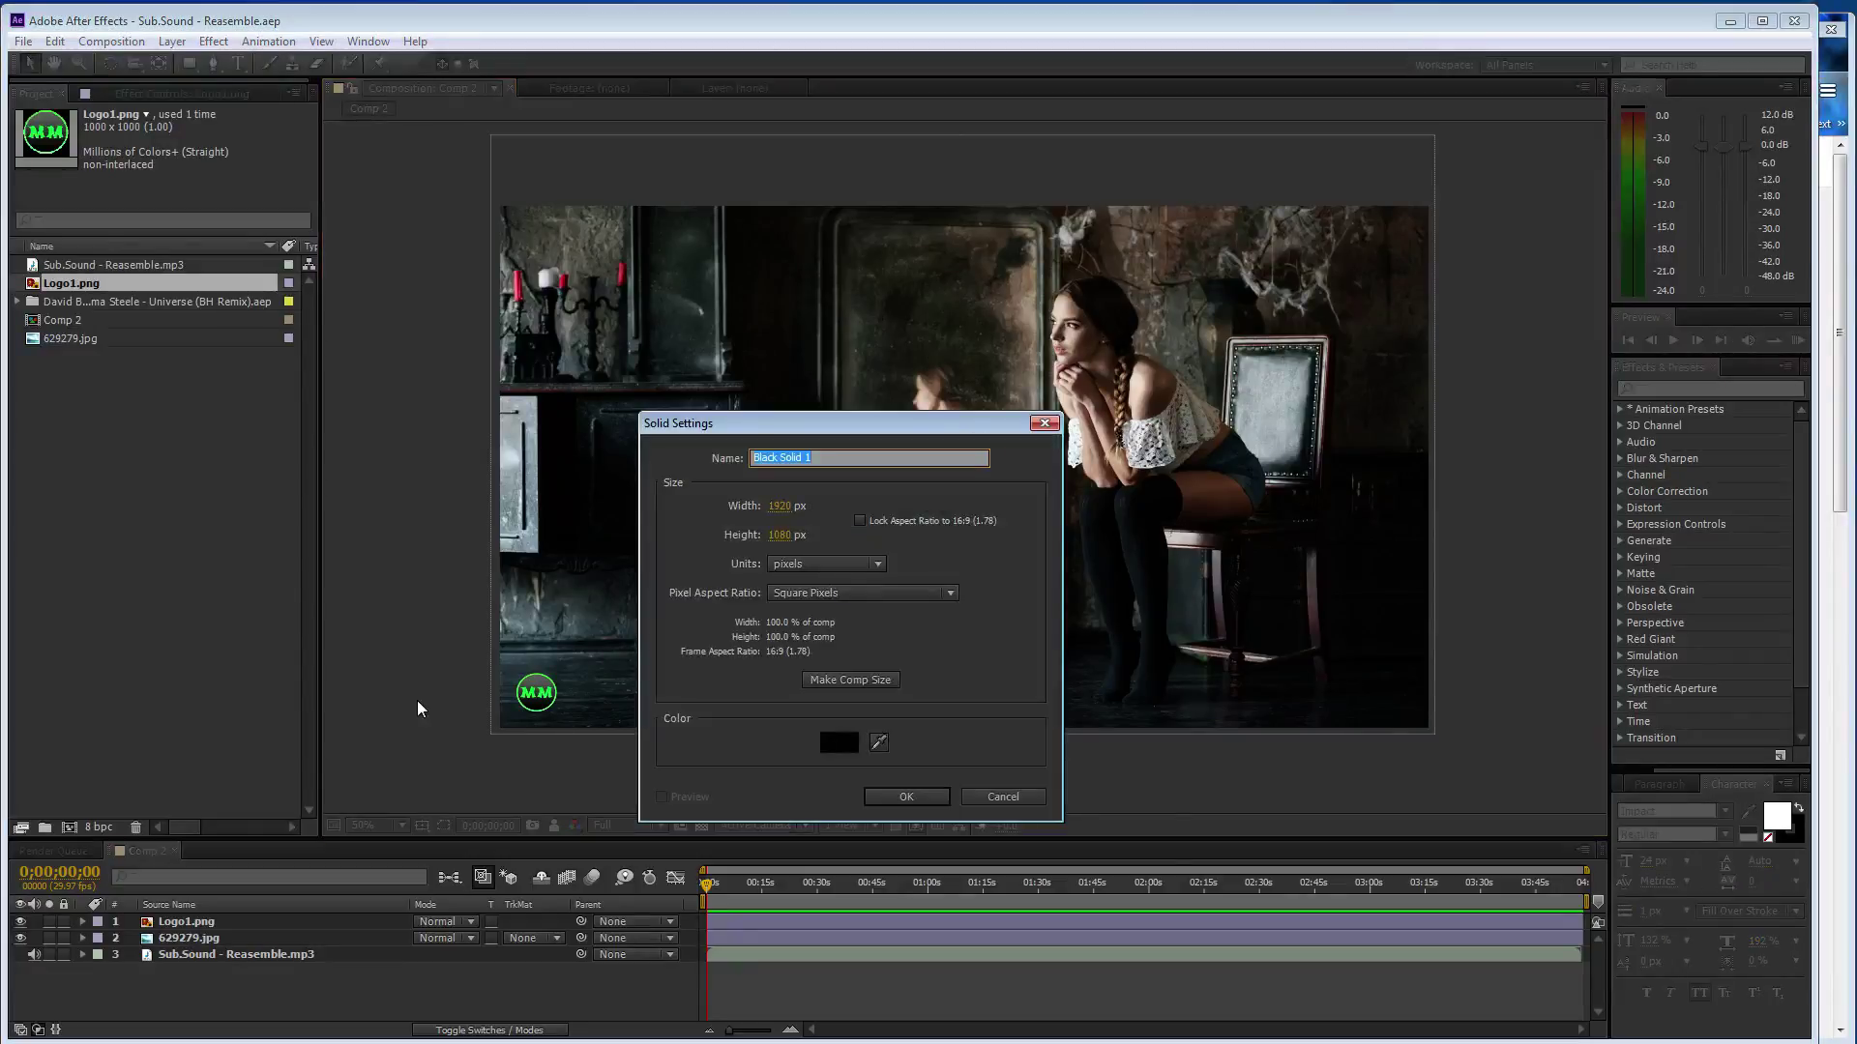
# Create a solid named Eq and apply Audio Spectrum with Sub.Sound as its audio layer
pyautogui.write('Eq')
pyautogui.click(917, 799)
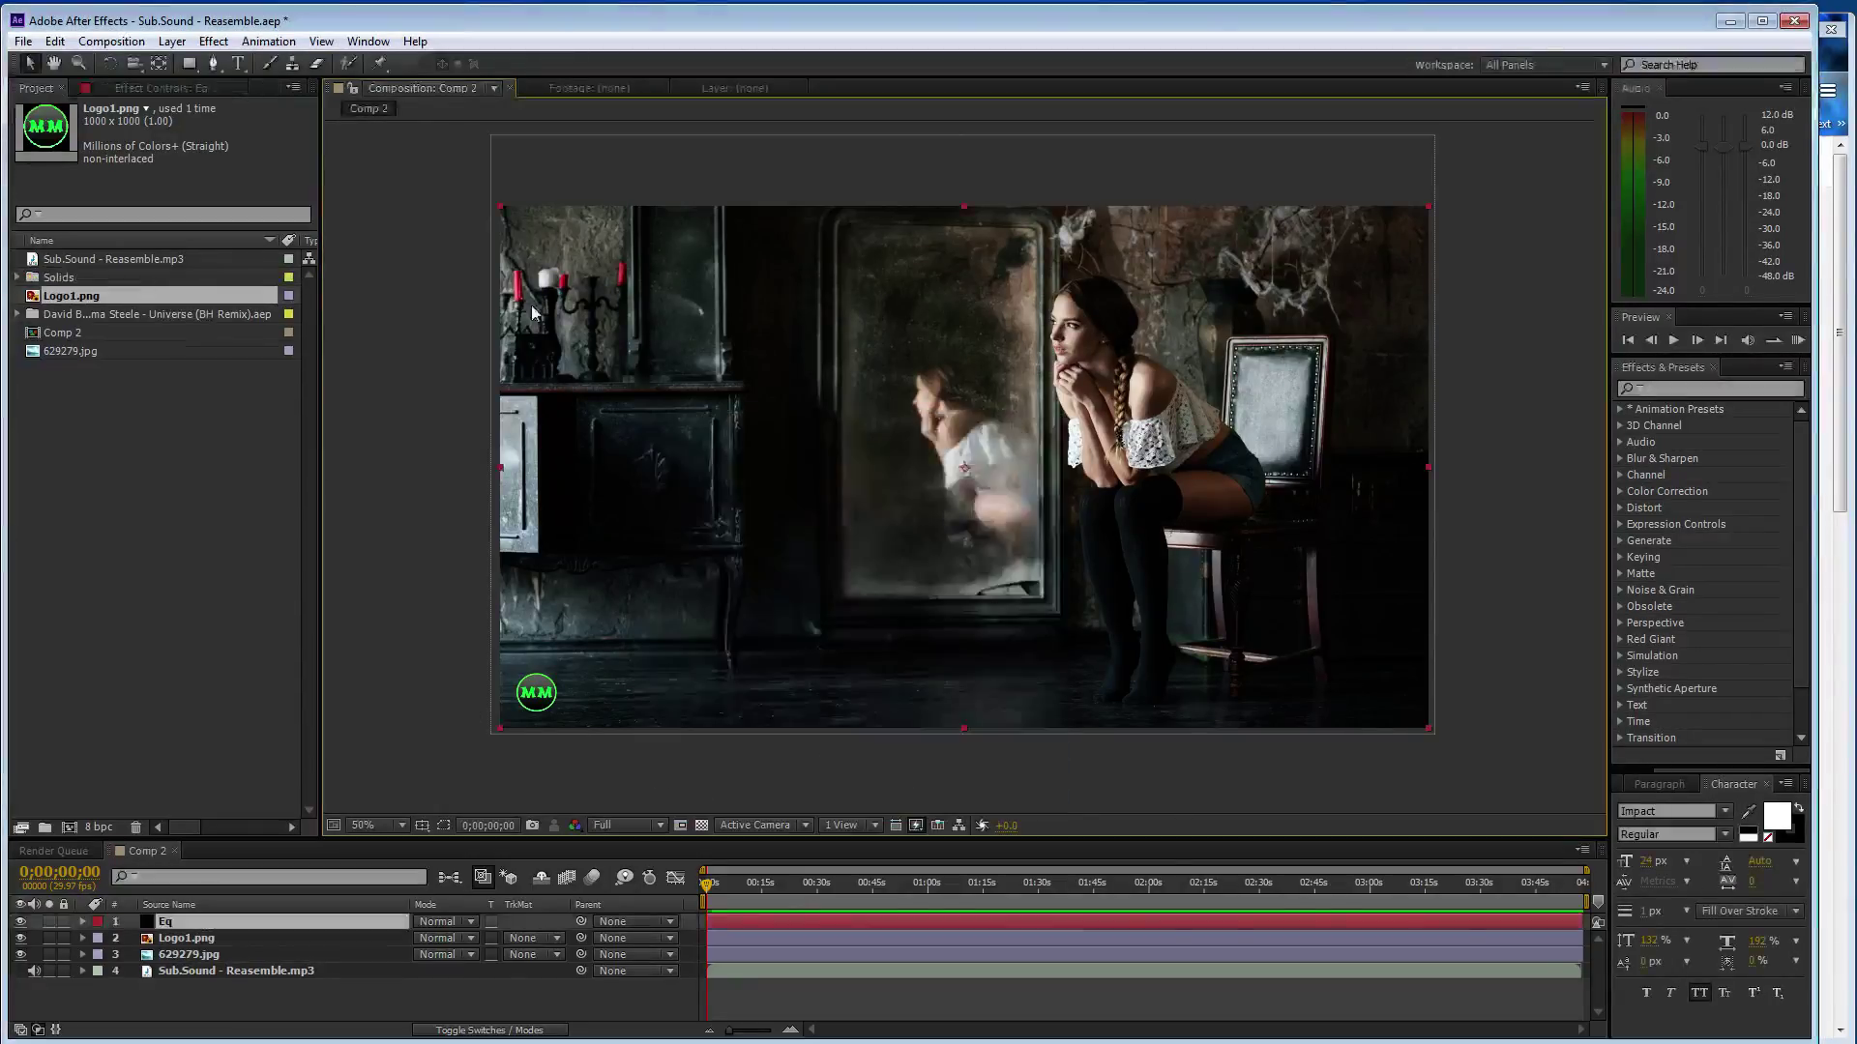
pyautogui.click(215, 40)
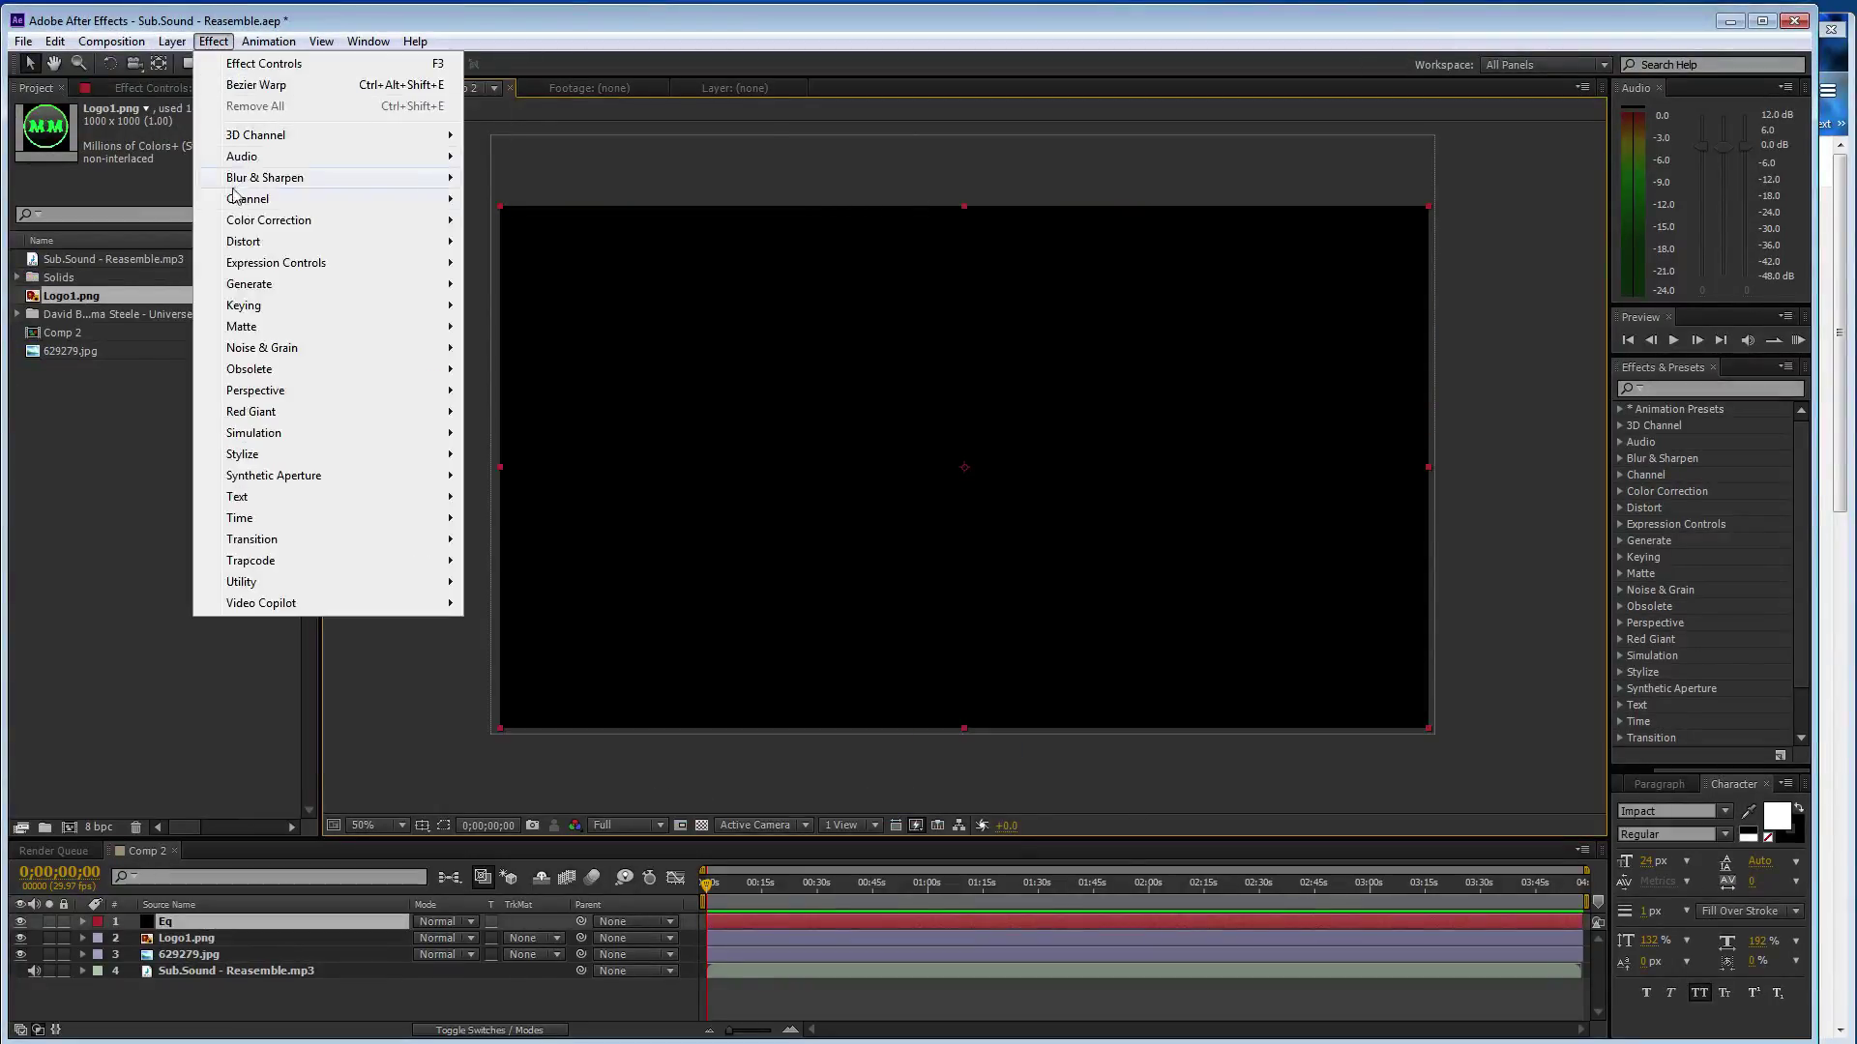
pyautogui.moveTo(387, 284)
pyautogui.click(575, 328)
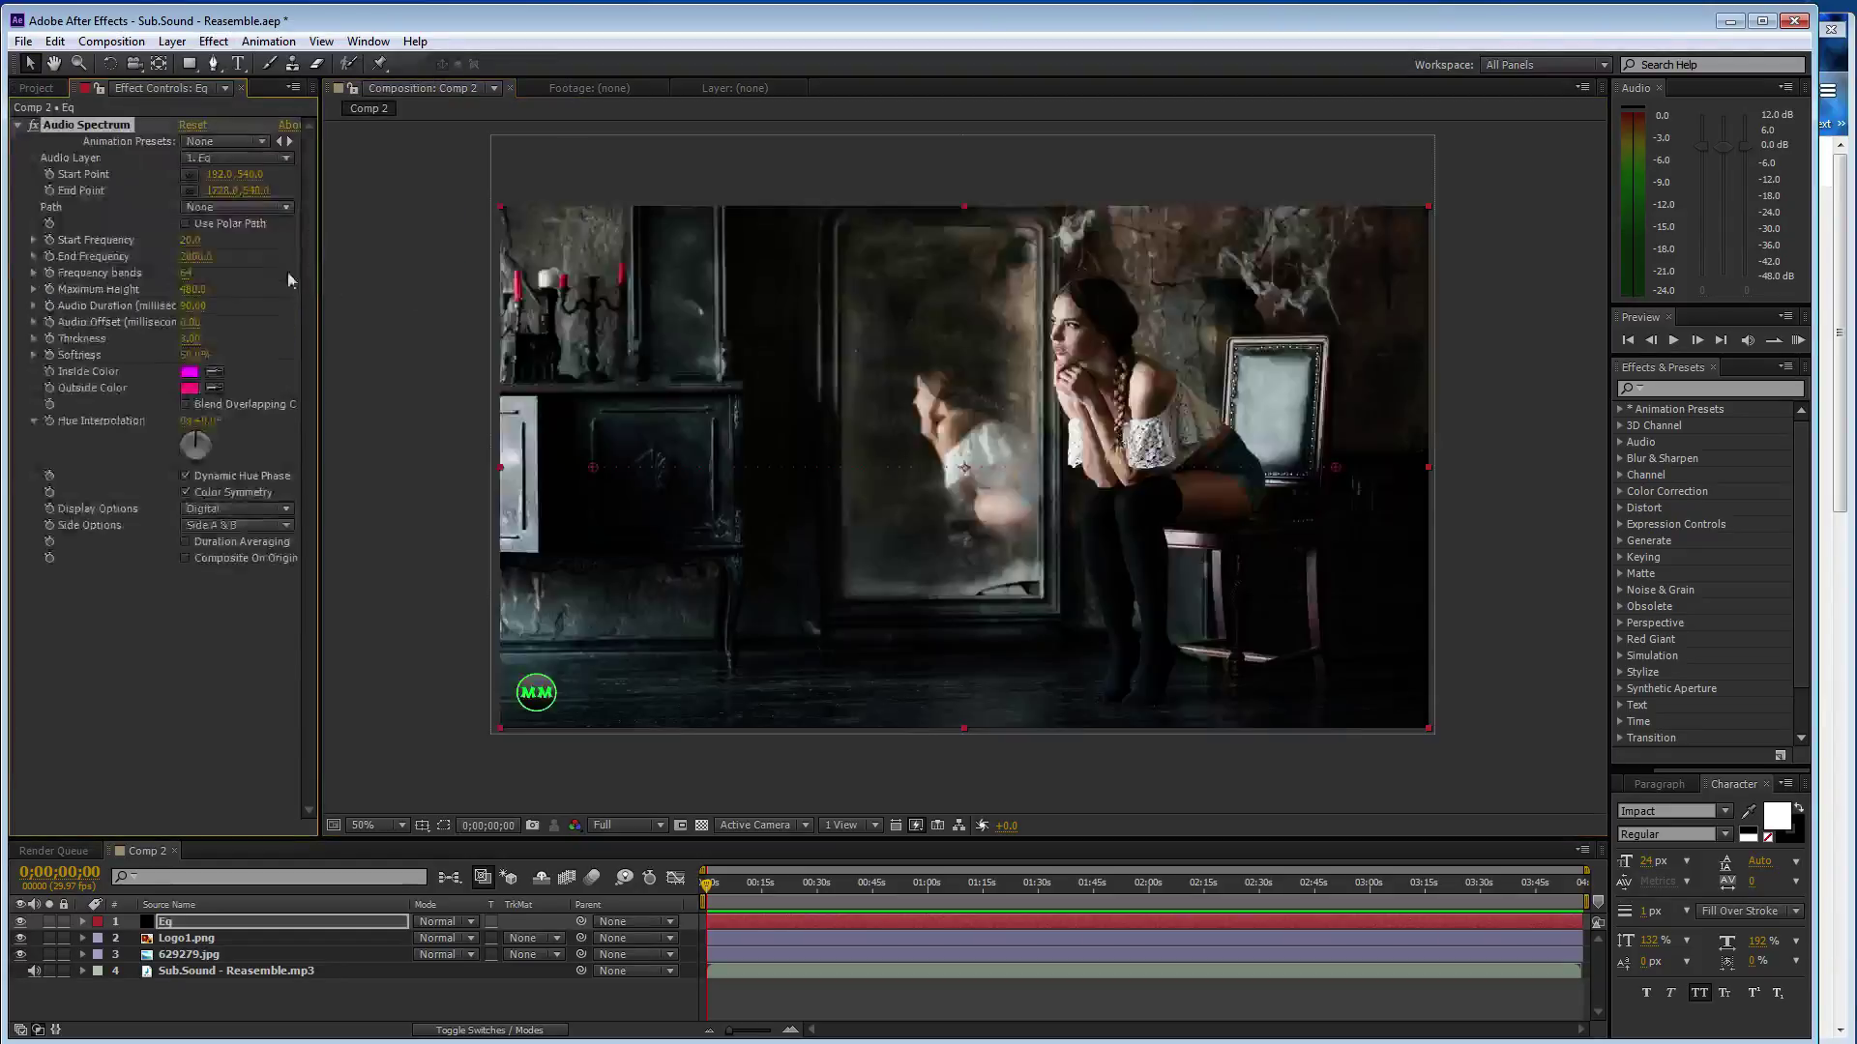
pyautogui.click(232, 158)
pyautogui.click(246, 280)
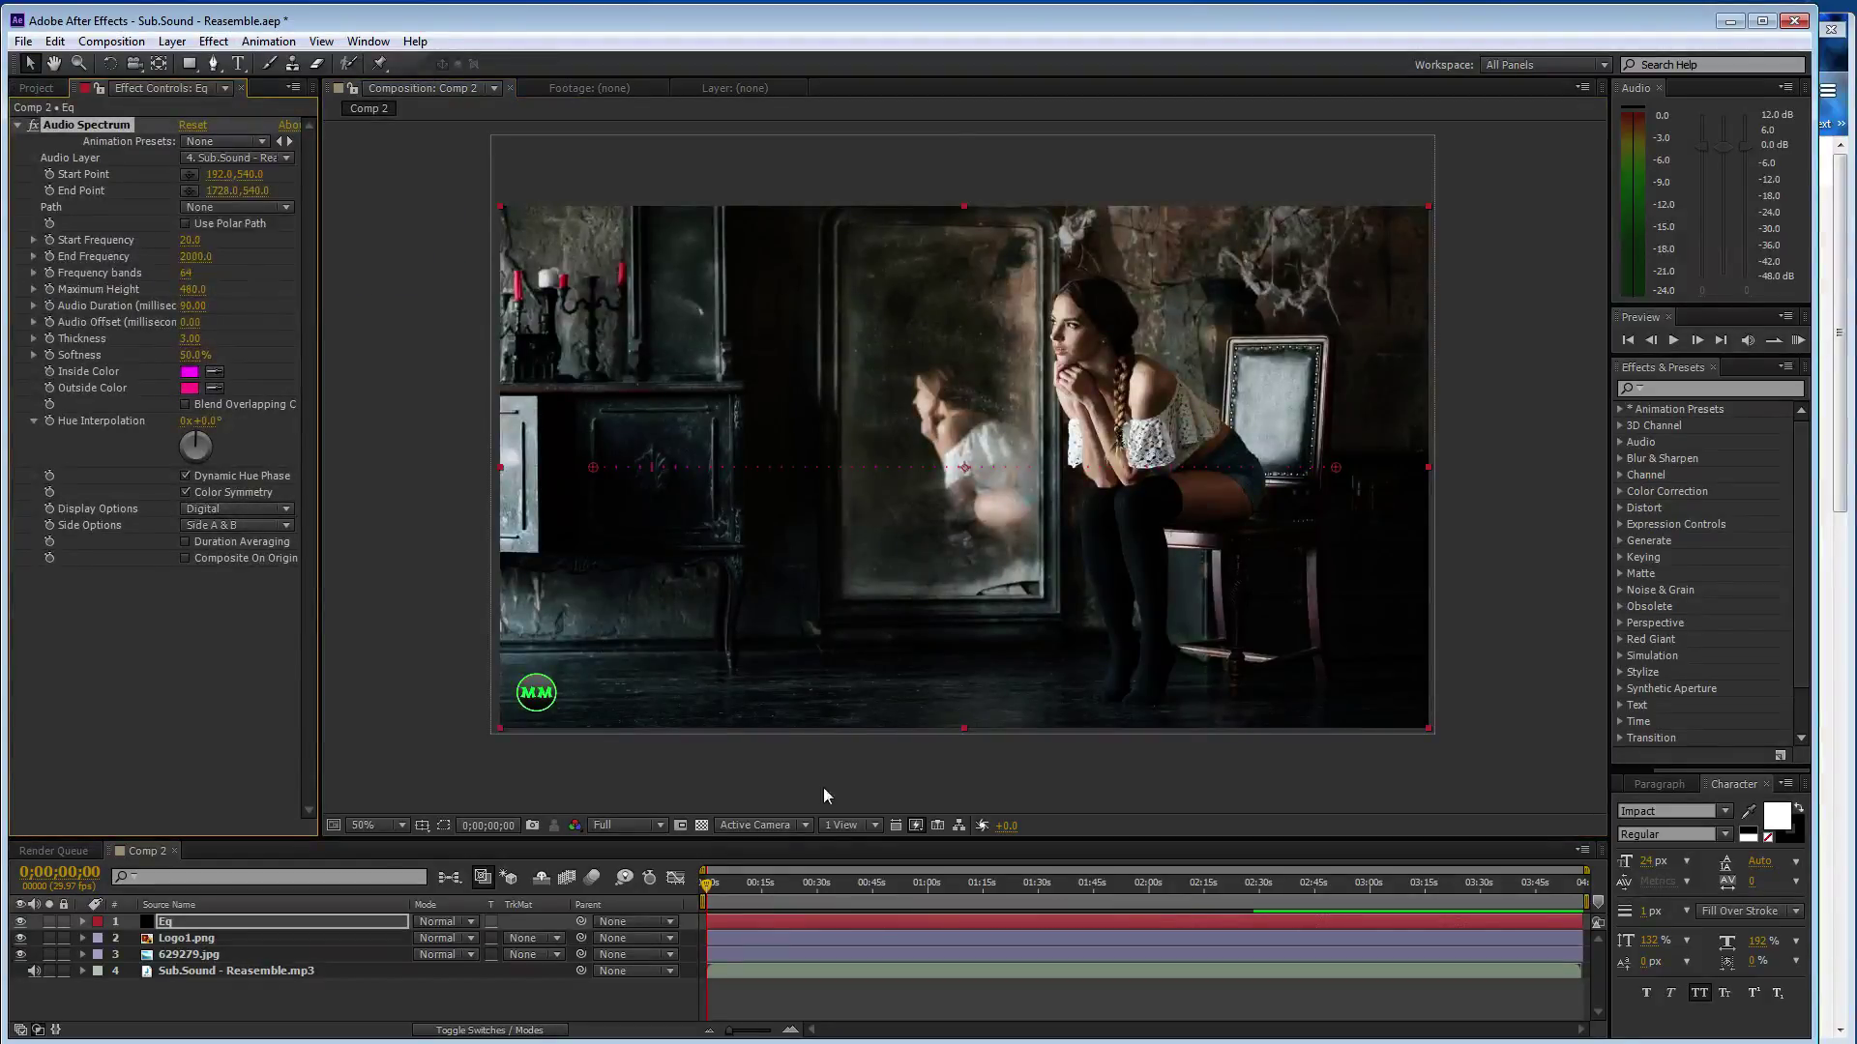
# Move the playhead to 1;06;12 and frame the whole comp in the view
pyautogui.moveTo(758, 882); pyautogui.dragTo(952, 882)
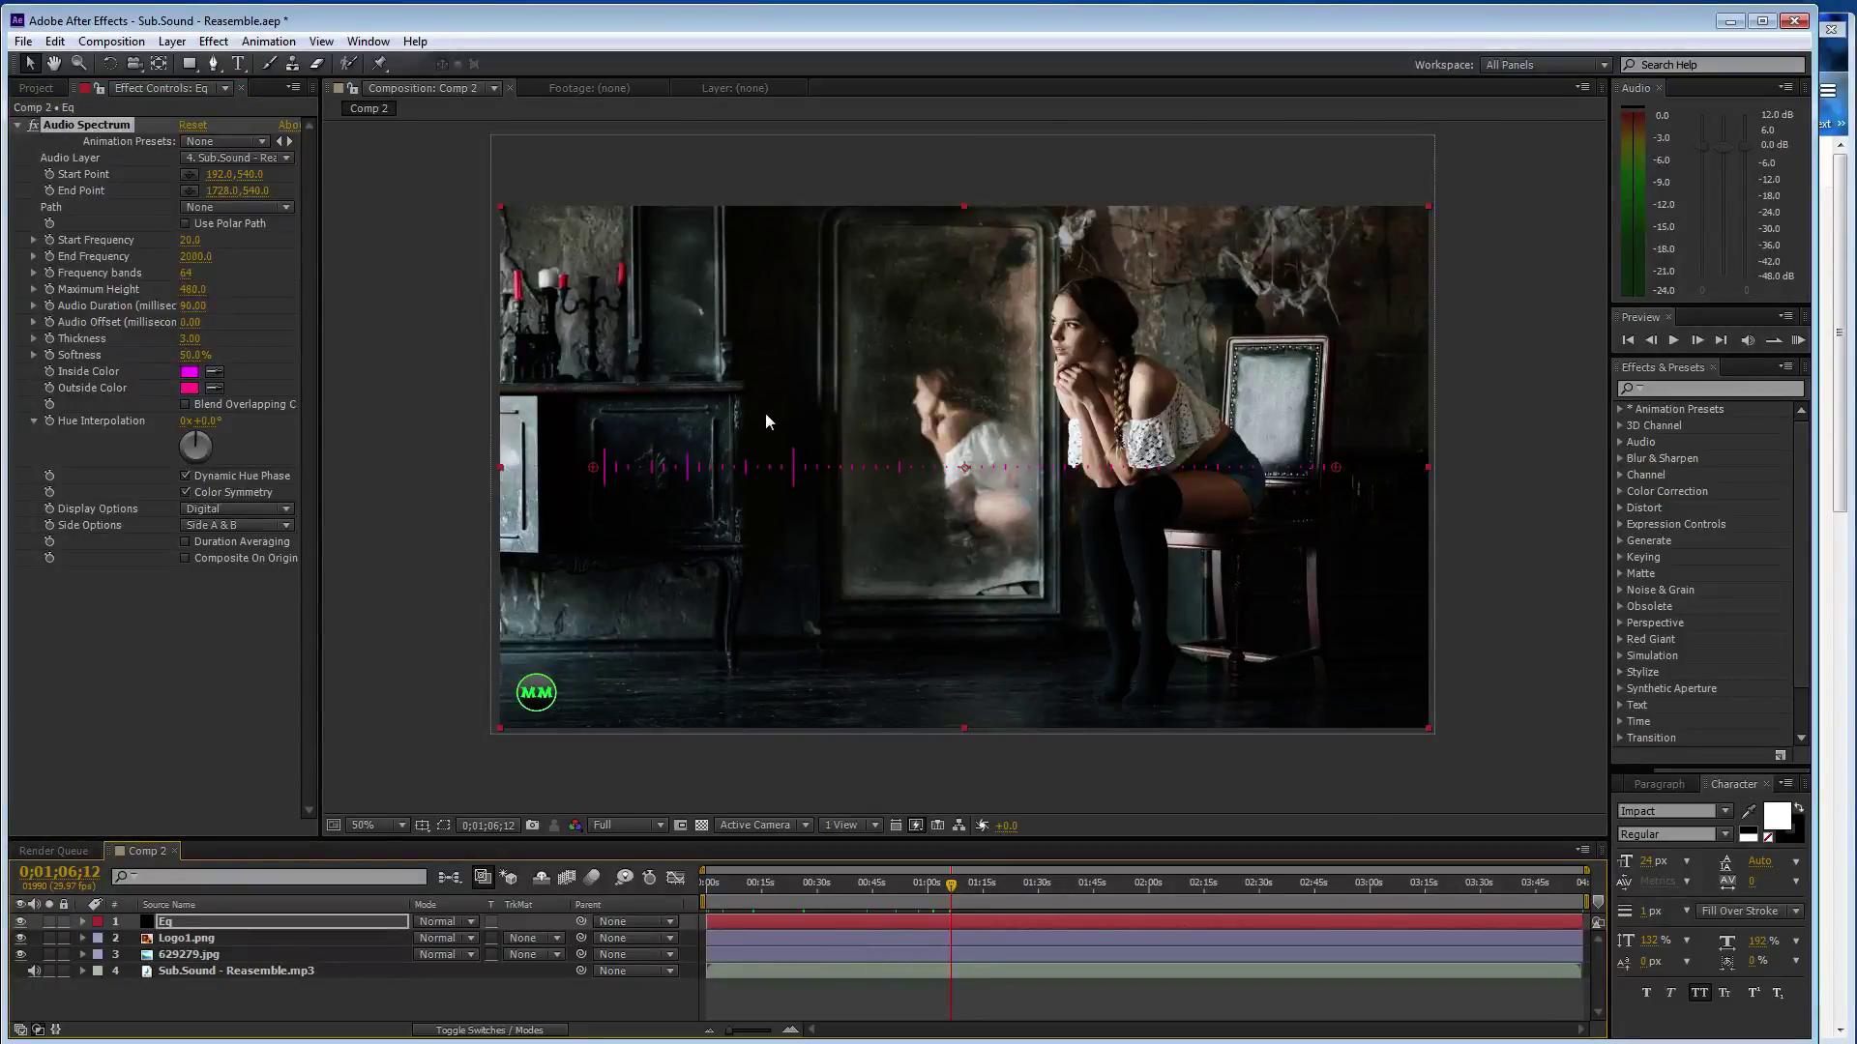
pyautogui.press('.')
pyautogui.press(',')
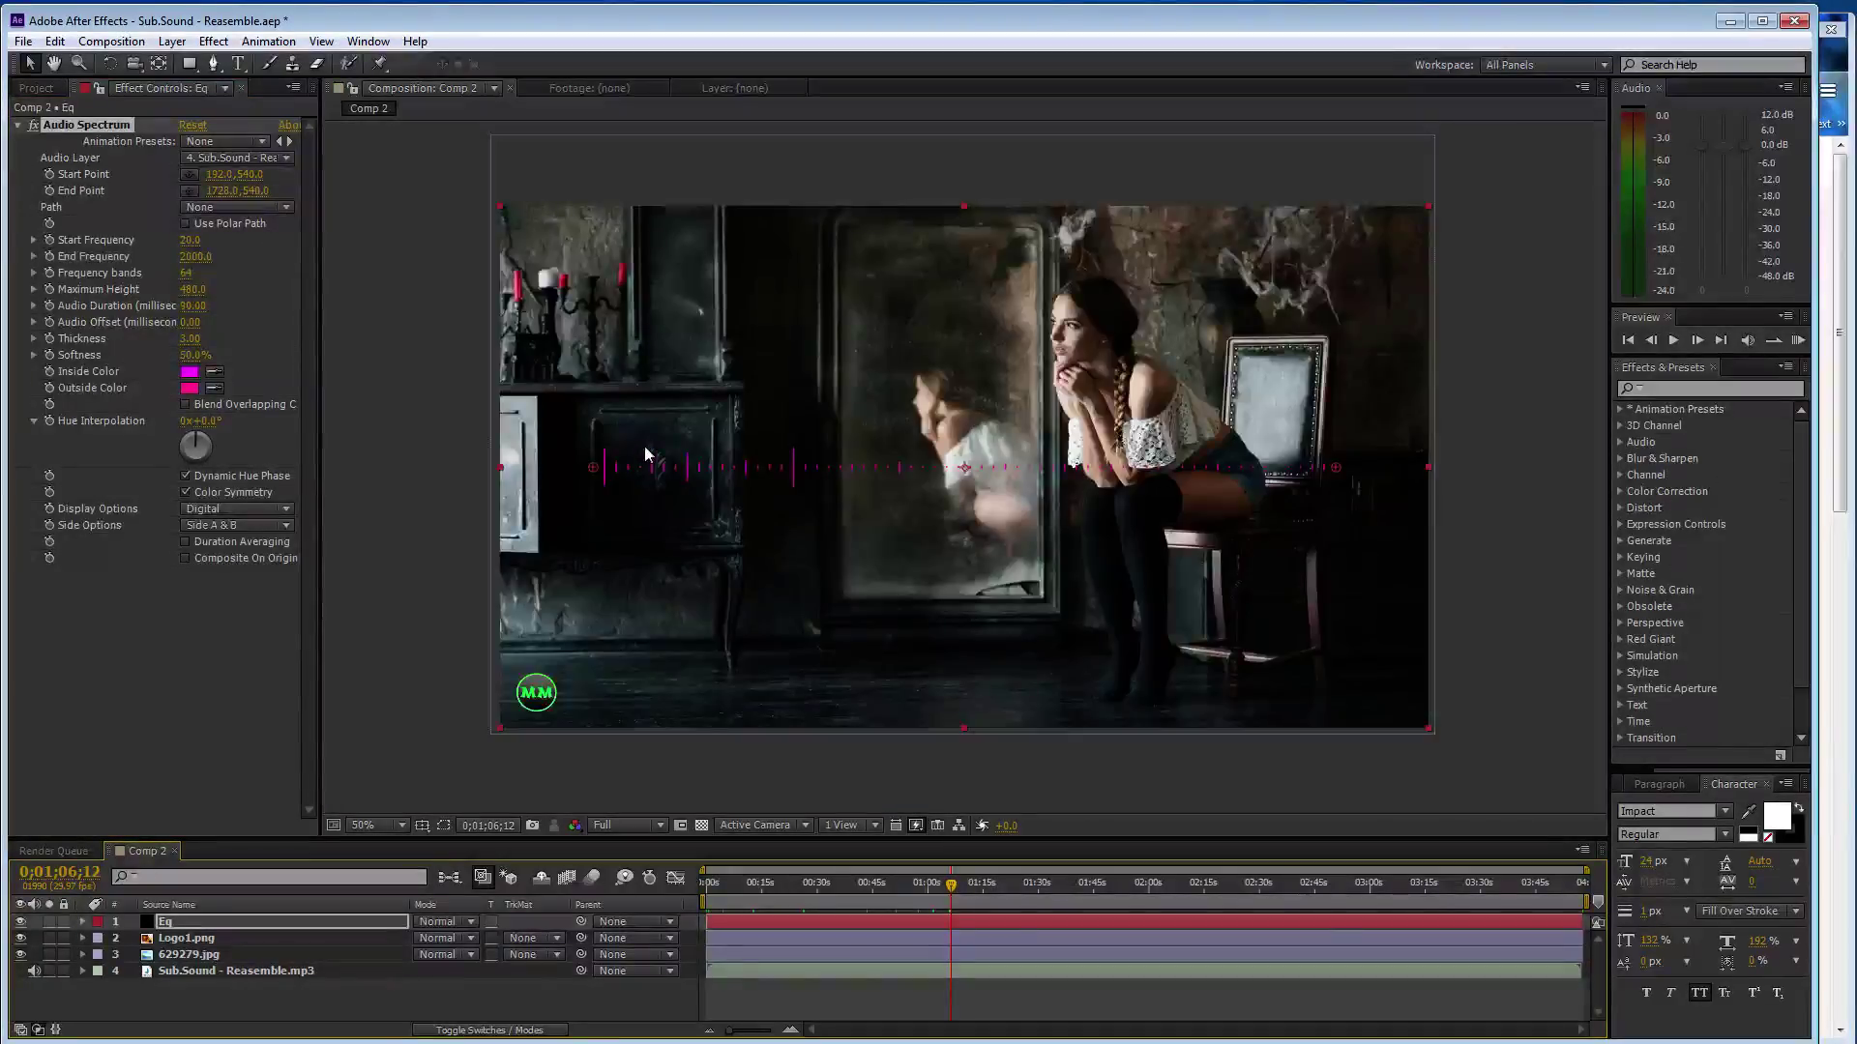
pyautogui.press('.')
pyautogui.press('h')
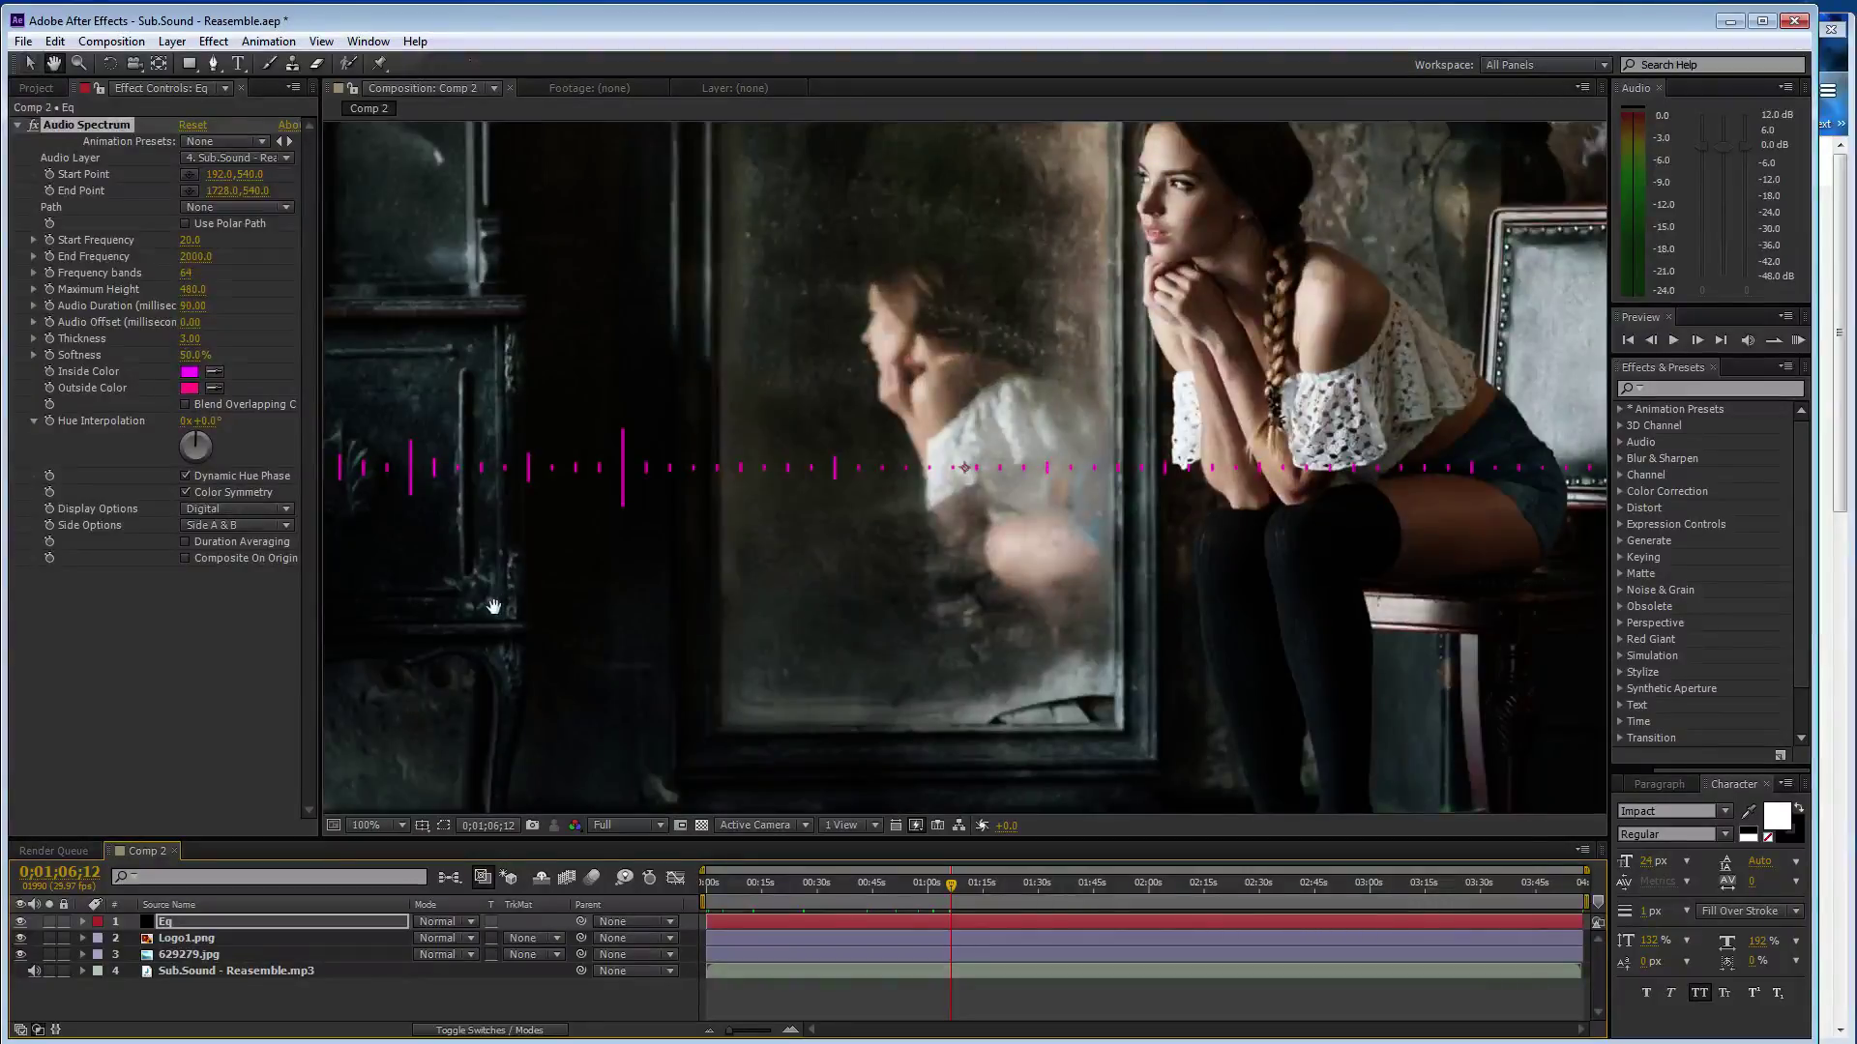
pyautogui.moveTo(503, 605); pyautogui.dragTo(929, 449)
pyautogui.scroll(-1, 982, 460)
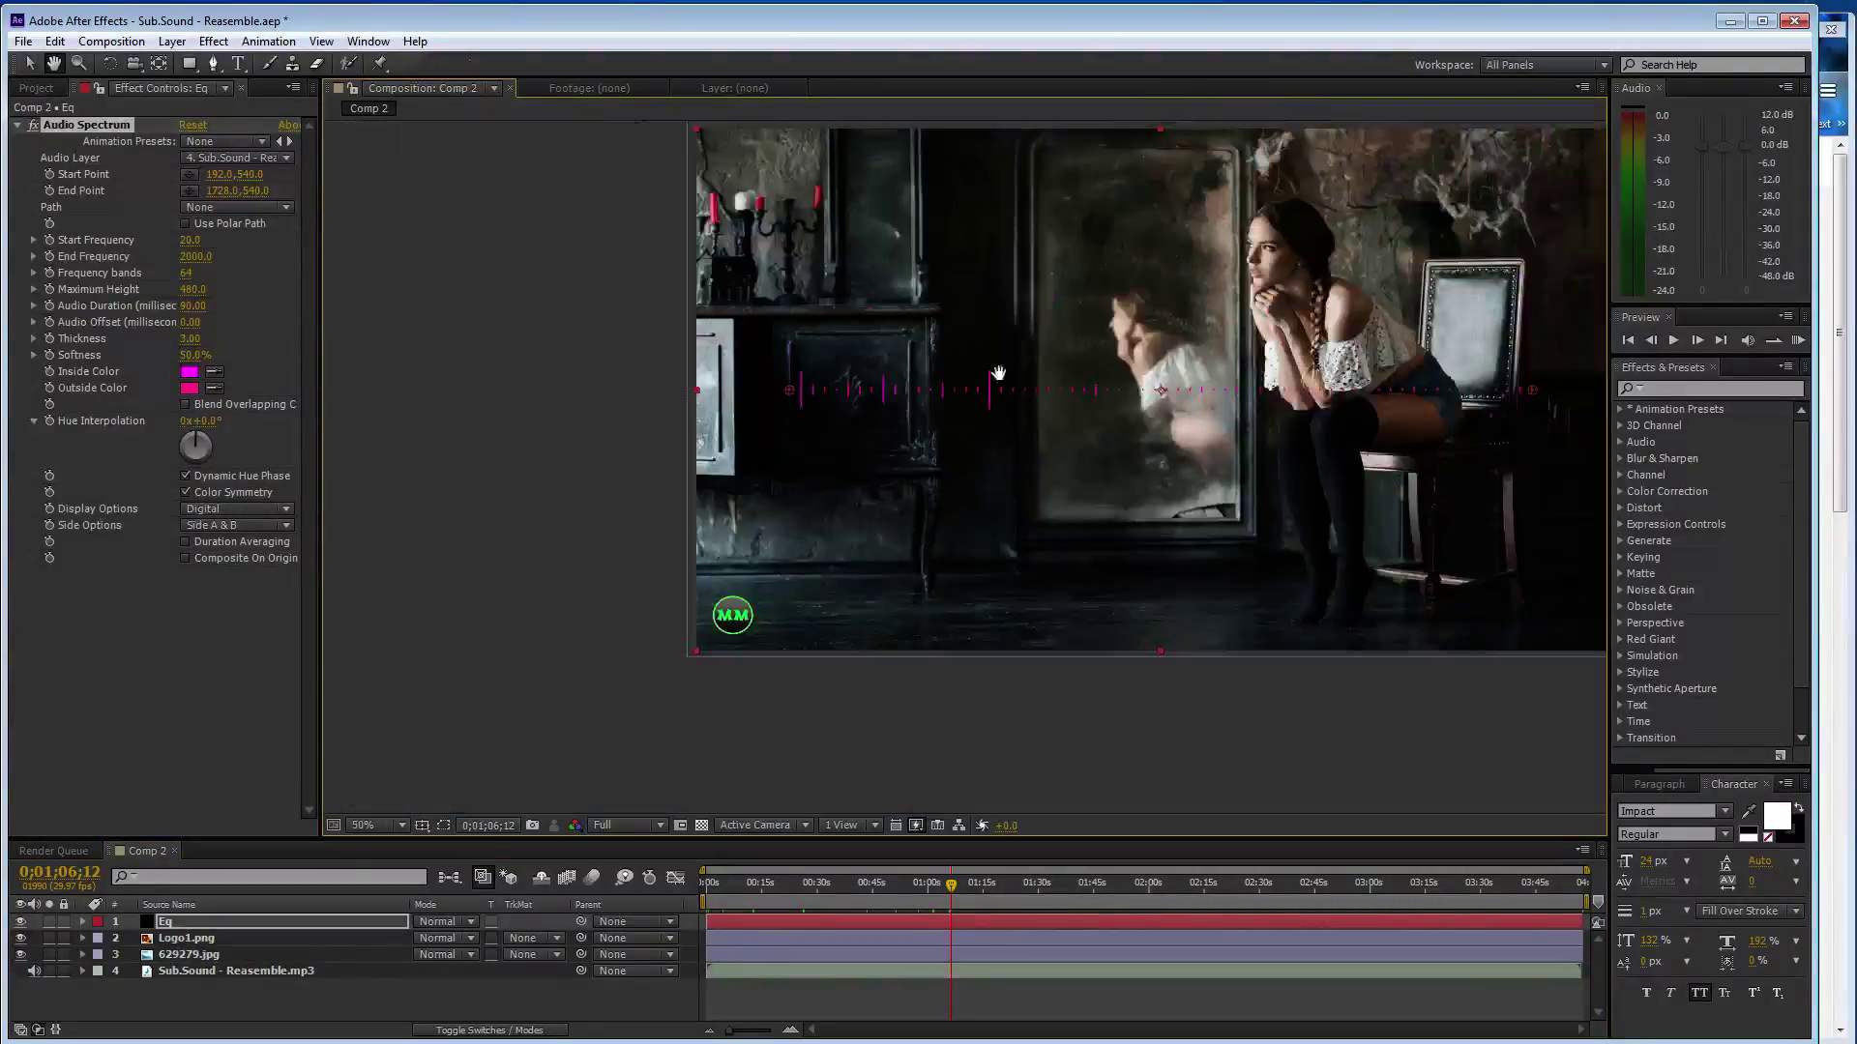
pyautogui.scroll(1, 936, 355)
pyautogui.press(',')
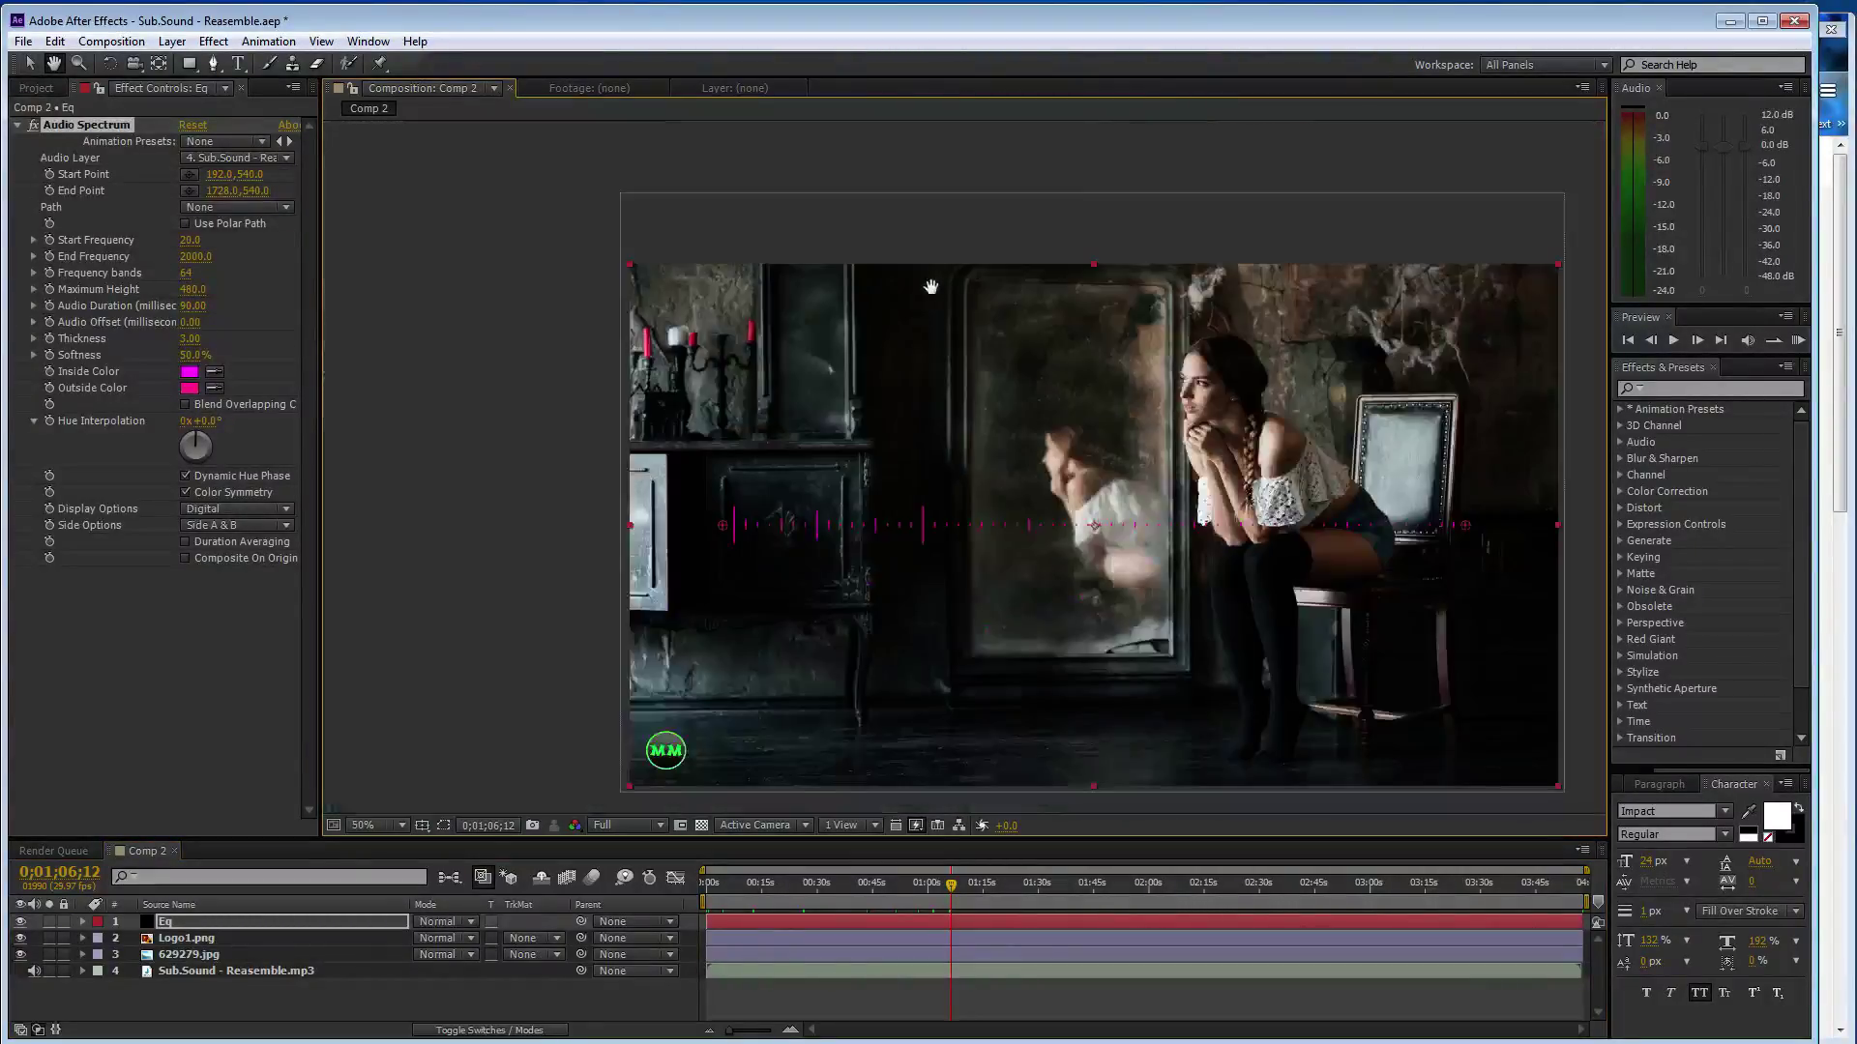
pyautogui.press('g')
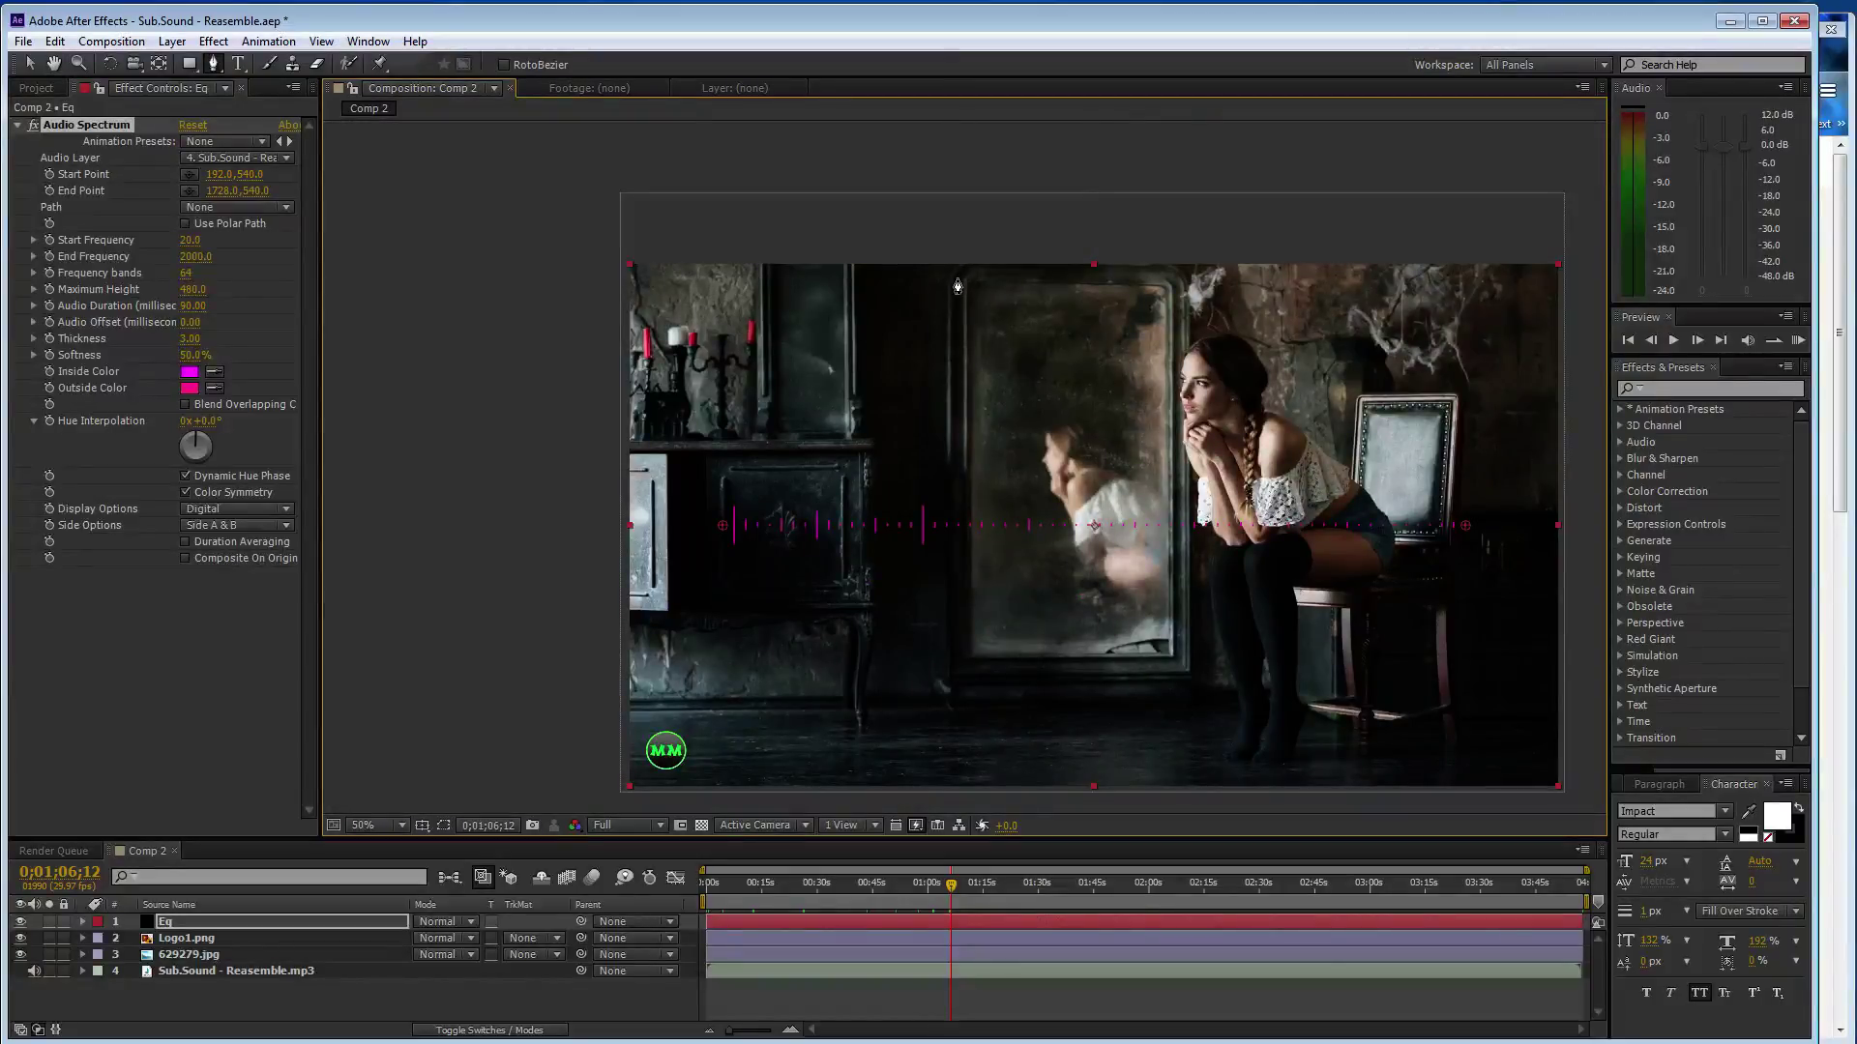
# Draw a two-point mask line beside the mirror and straighten it vertically
pyautogui.click(948, 288)
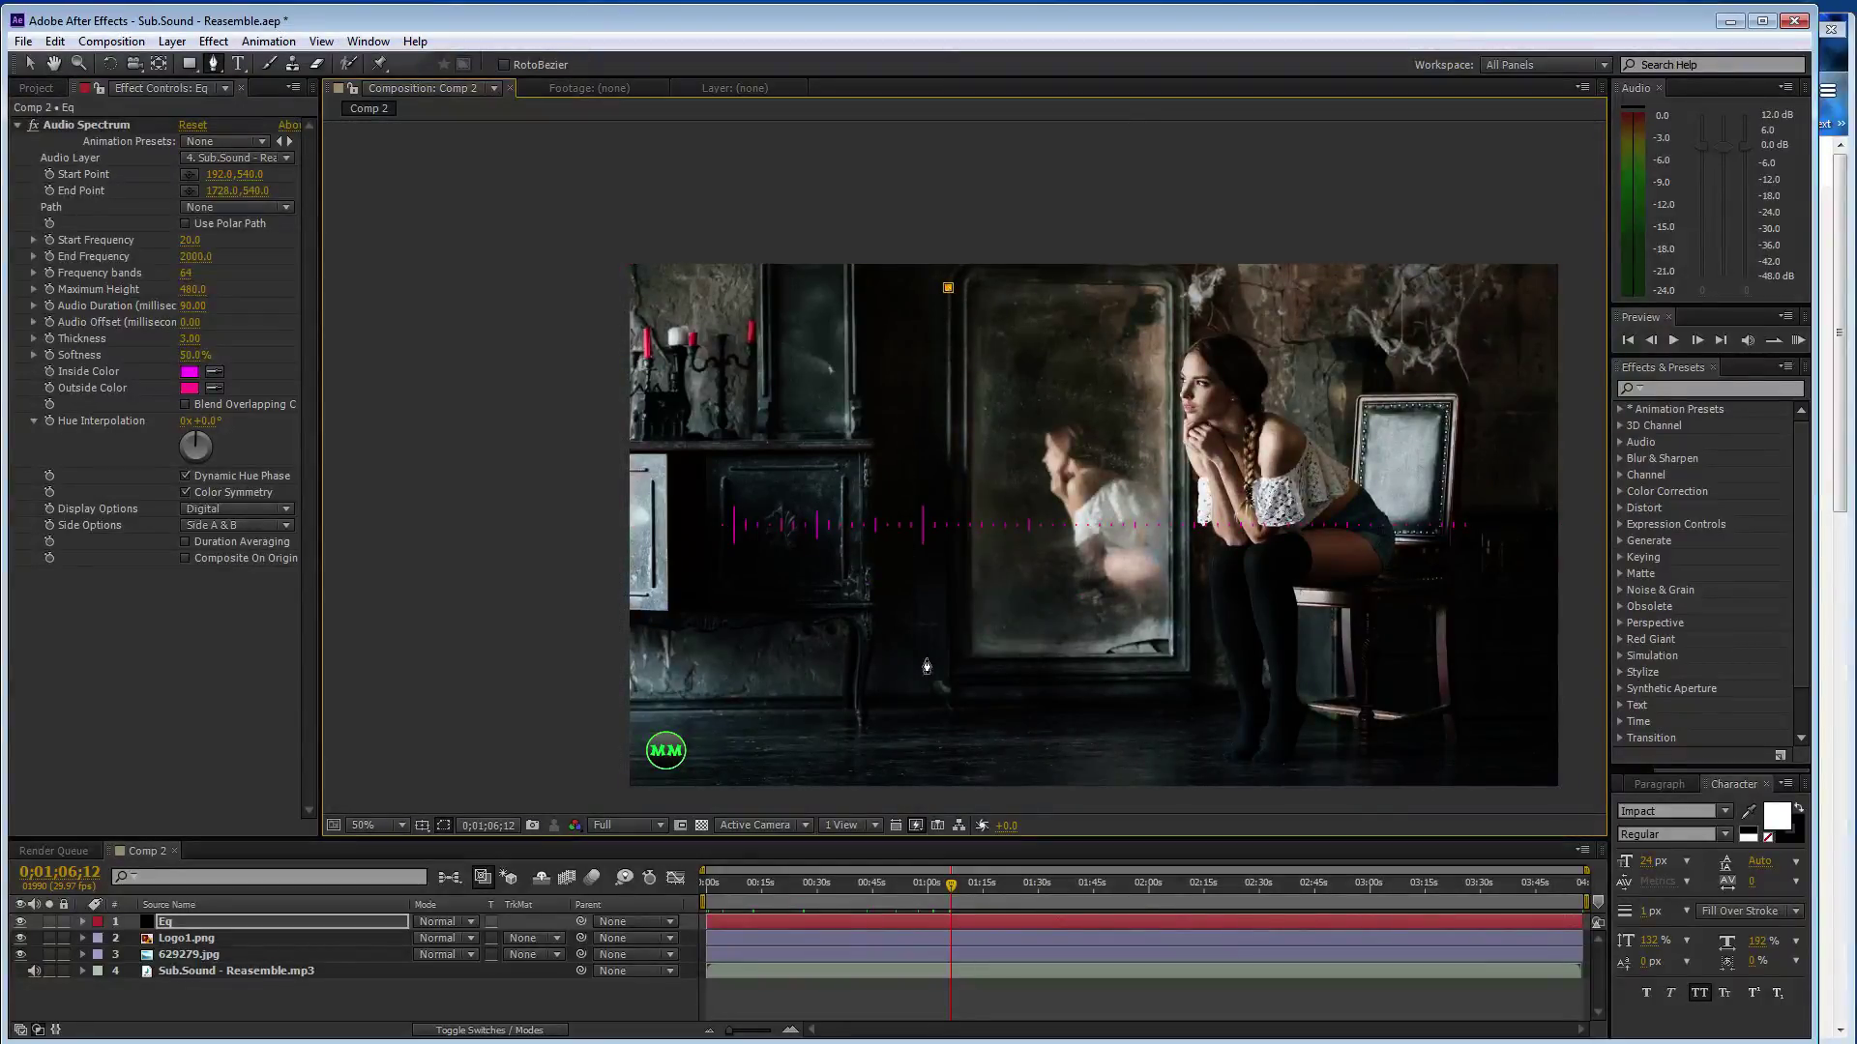
pyautogui.click(952, 703)
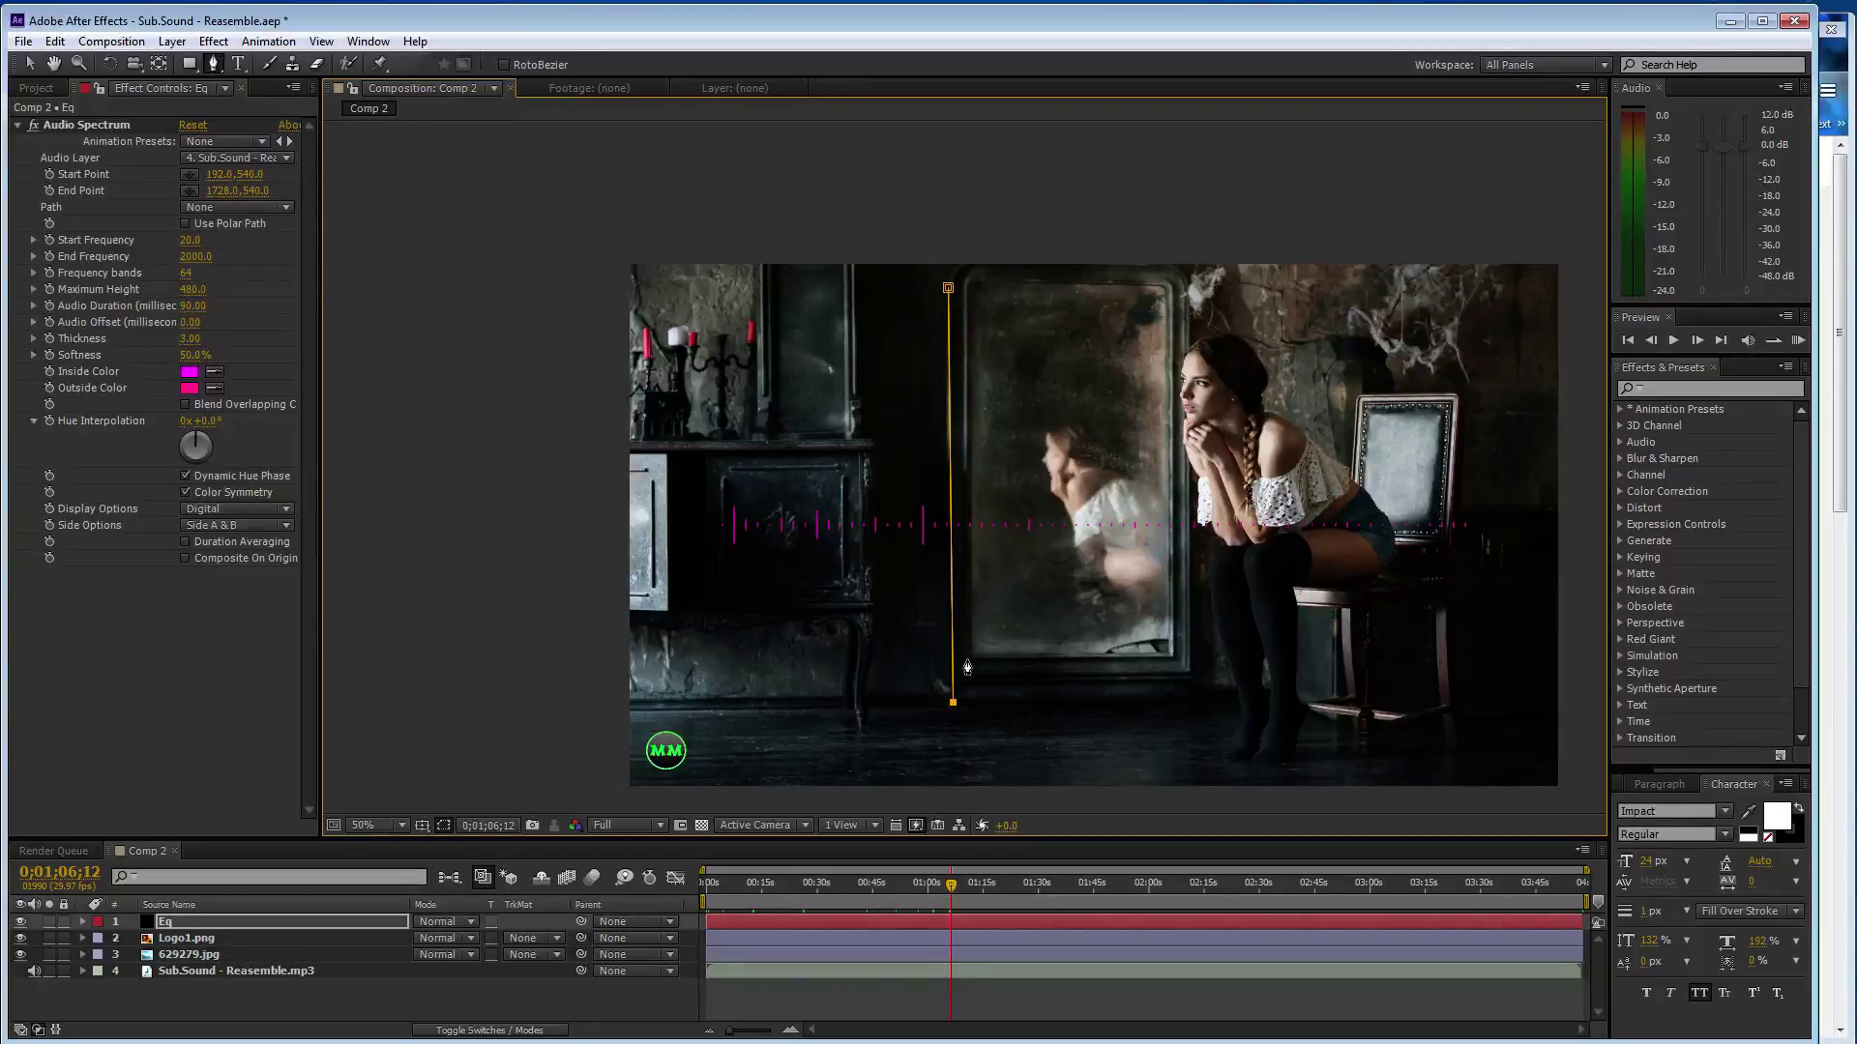
pyautogui.press('v')
pyautogui.moveTo(960, 707); pyautogui.dragTo(956, 707)
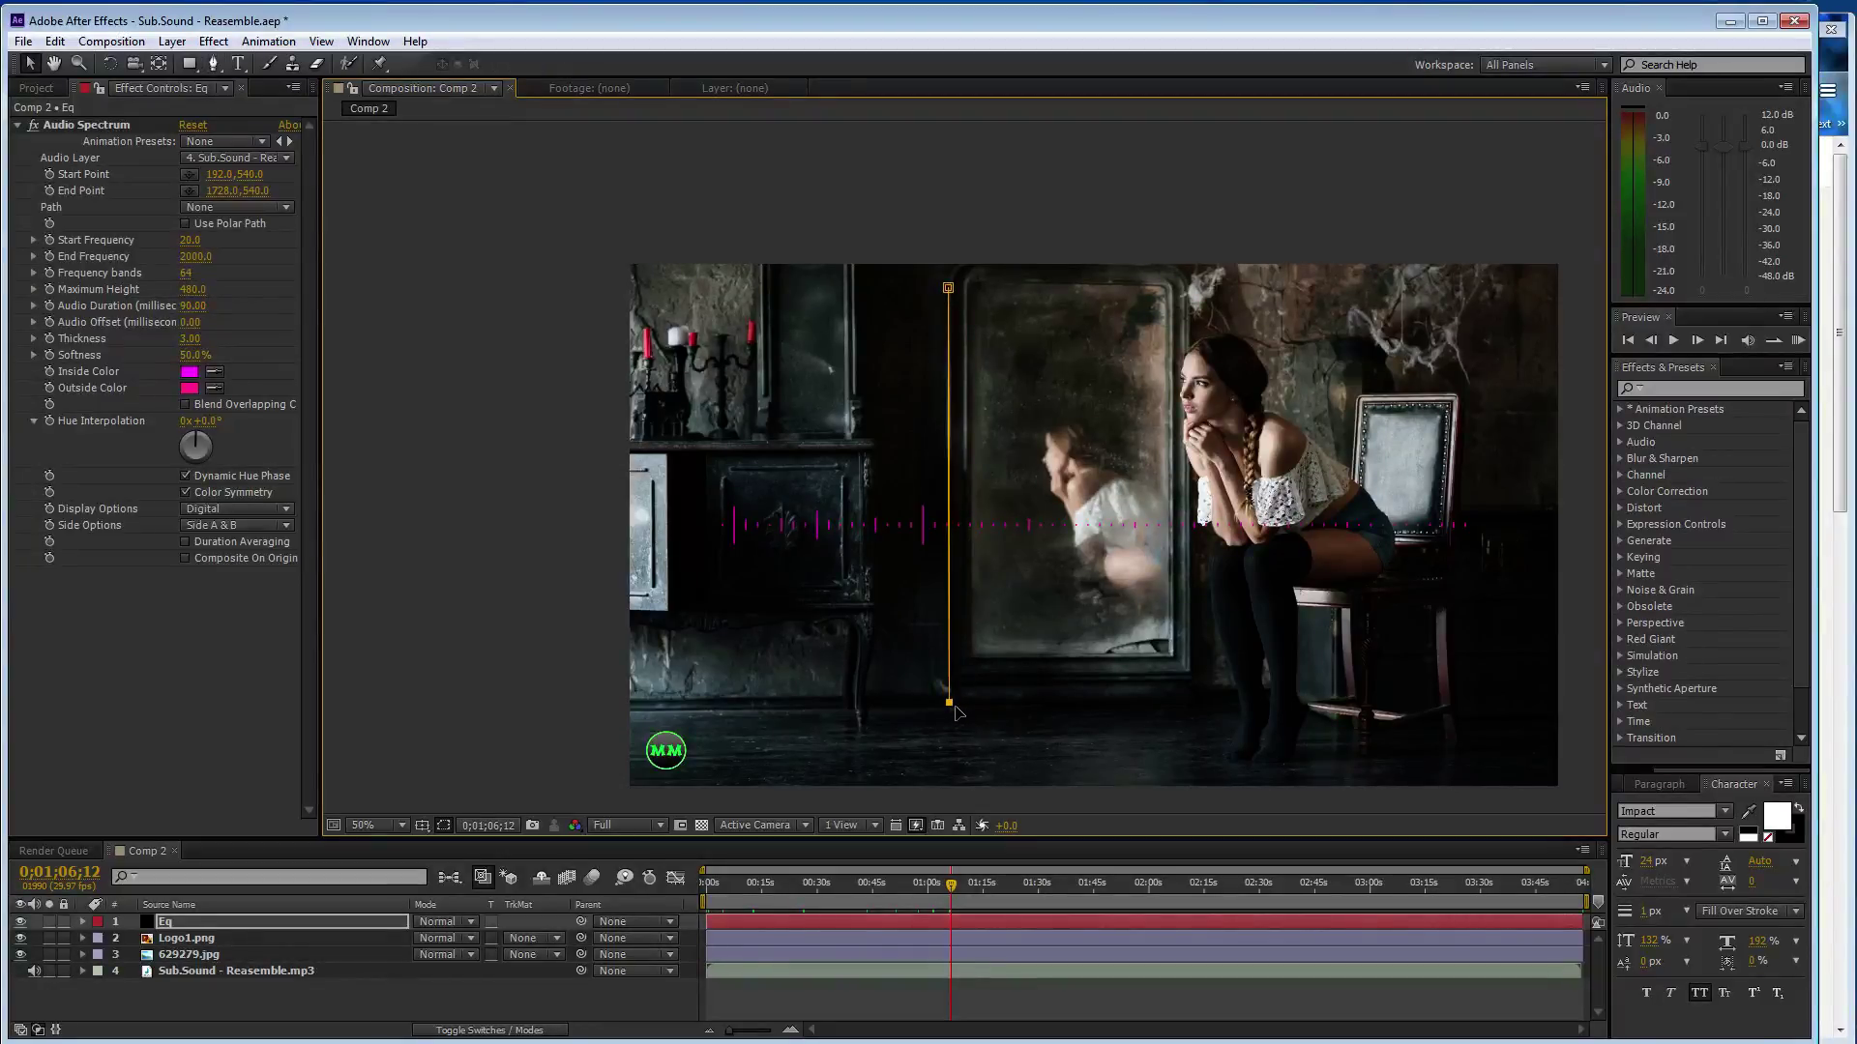
pyautogui.scroll(2, 948, 293)
pyautogui.press('h')
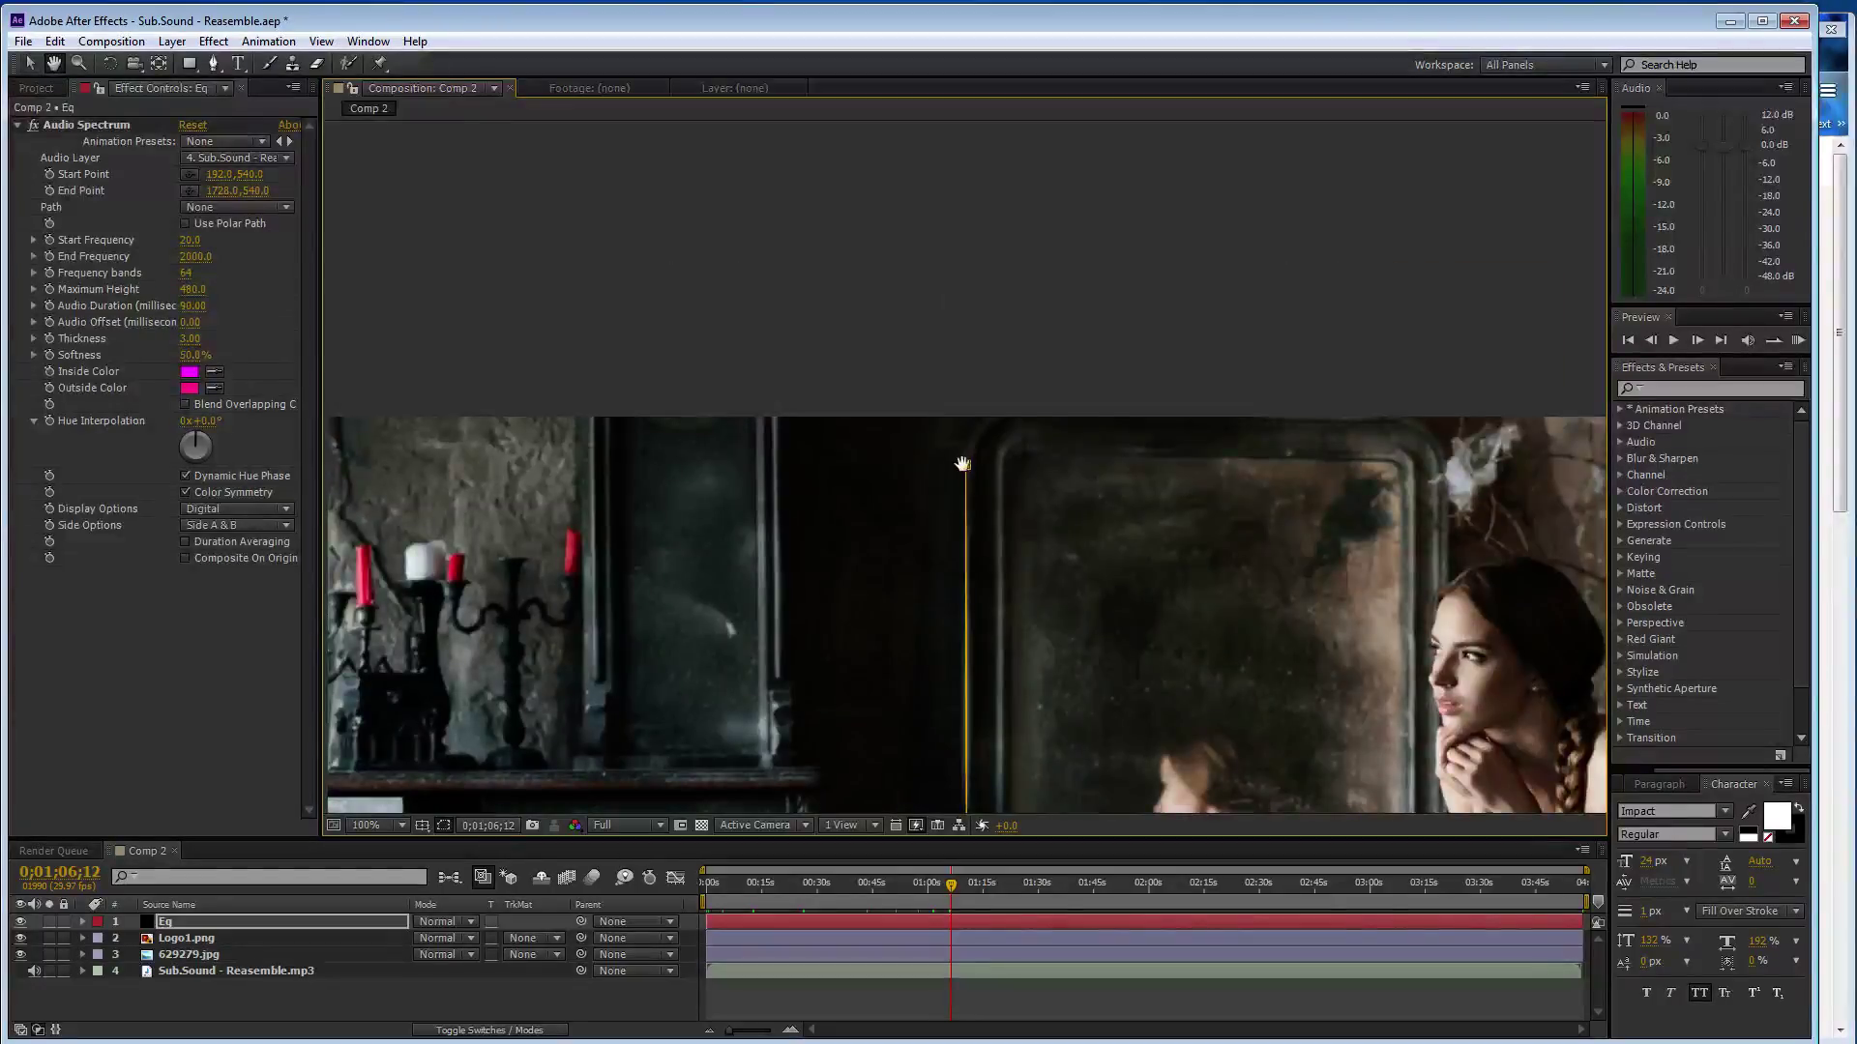
pyautogui.scroll(2, 955, 470)
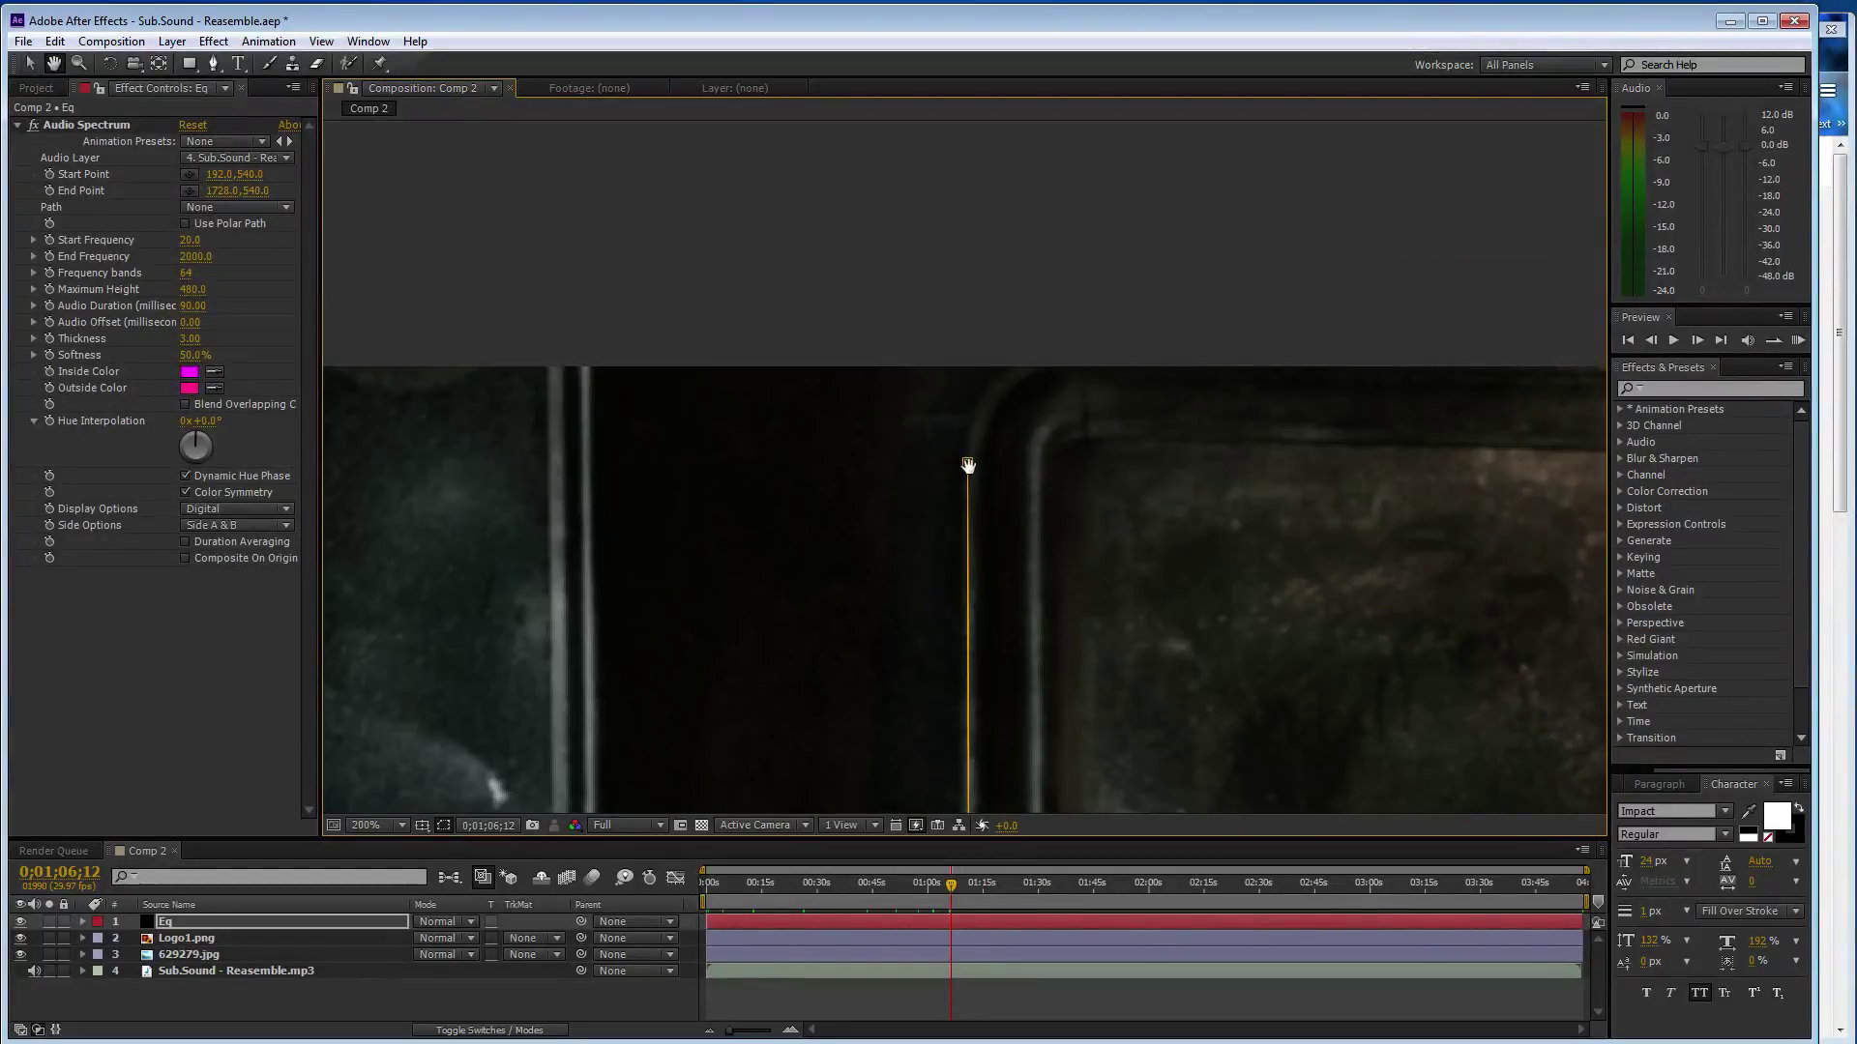
pyautogui.press('g')
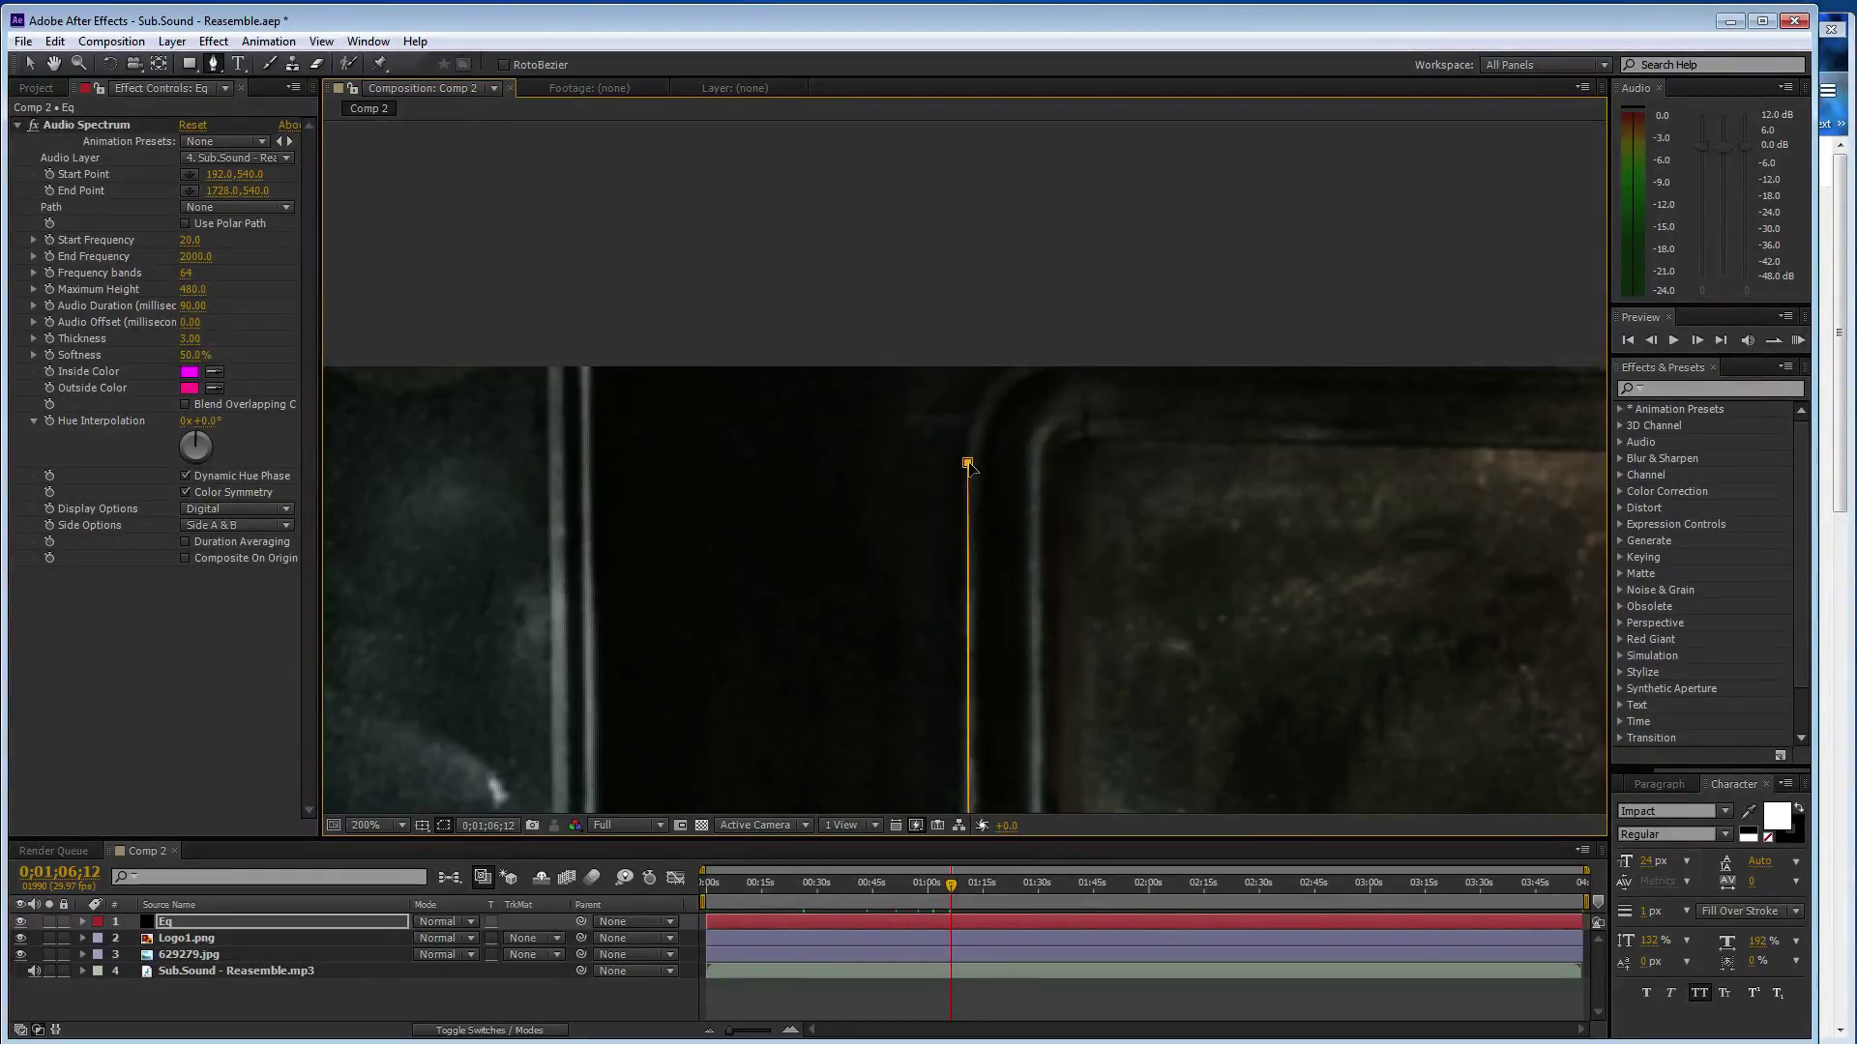
pyautogui.moveTo(968, 464); pyautogui.dragTo(965, 524)
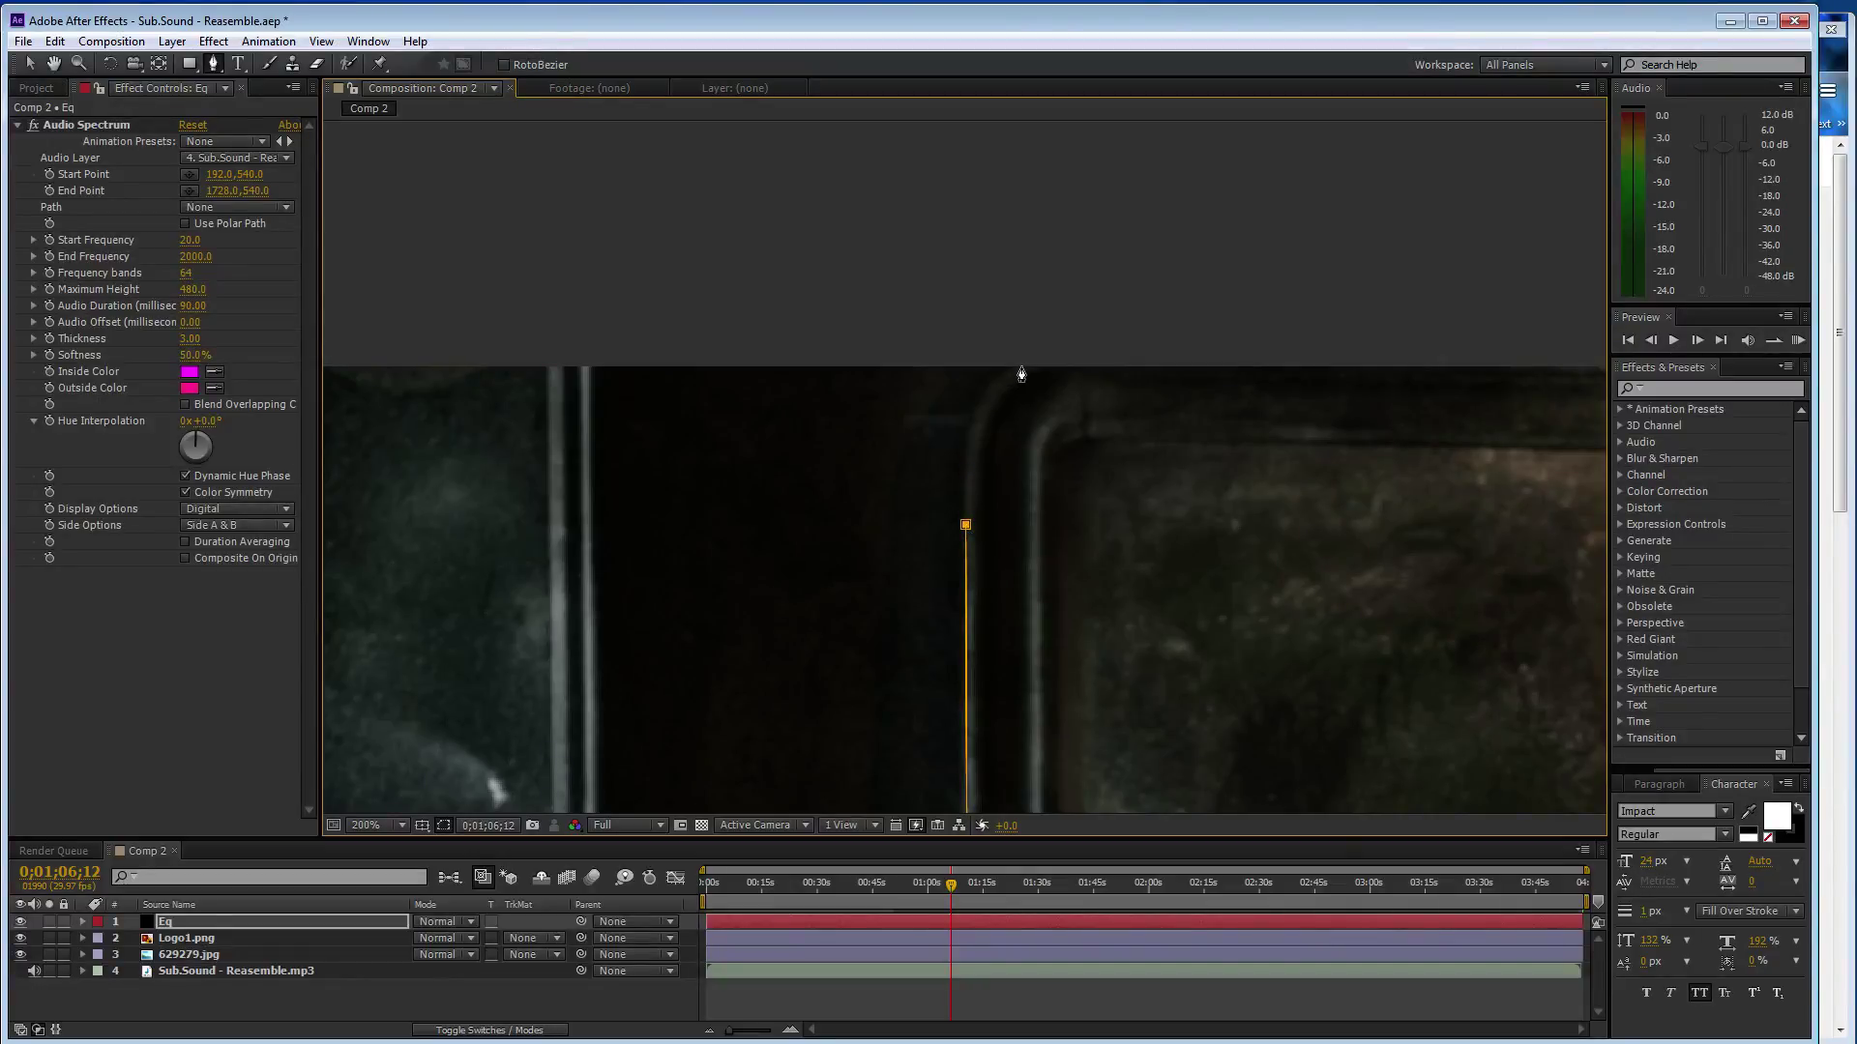
pyautogui.hotkey('ctrl', 'z')
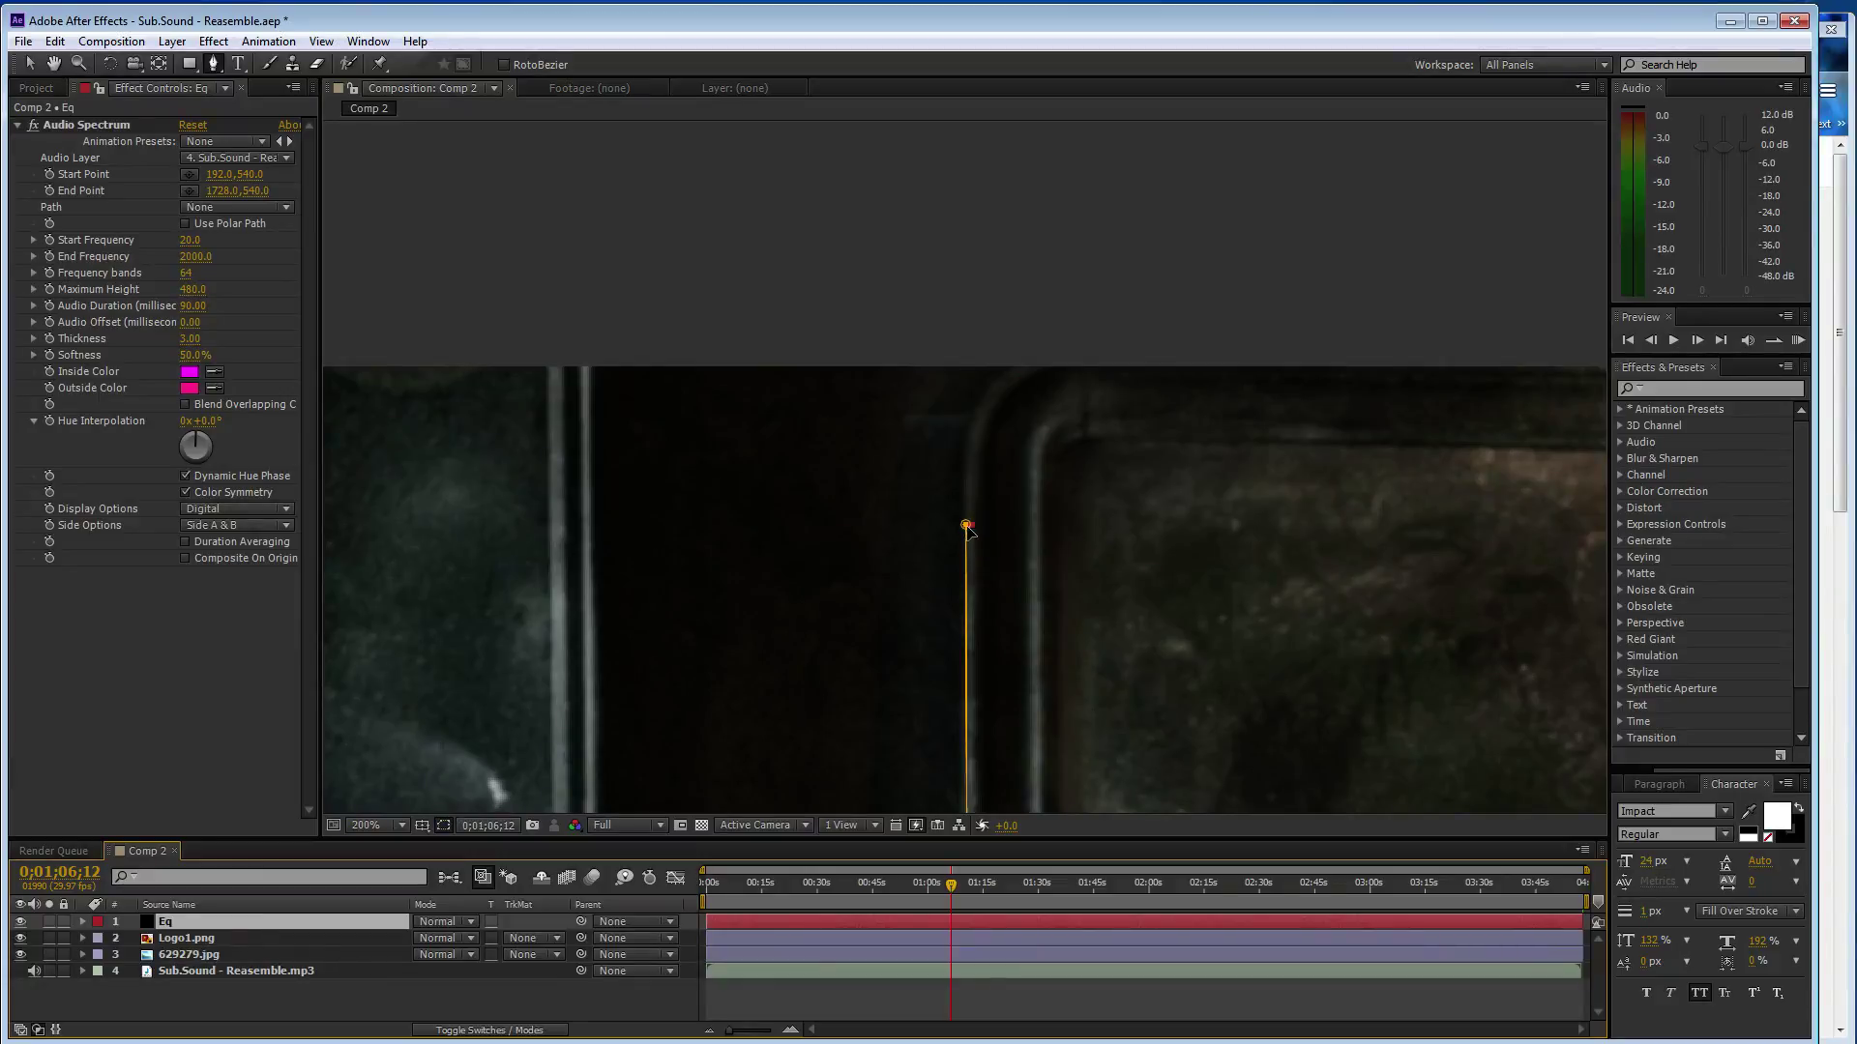
# Remove stray mask points and extend the line's top point upward
pyautogui.click(1009, 370)
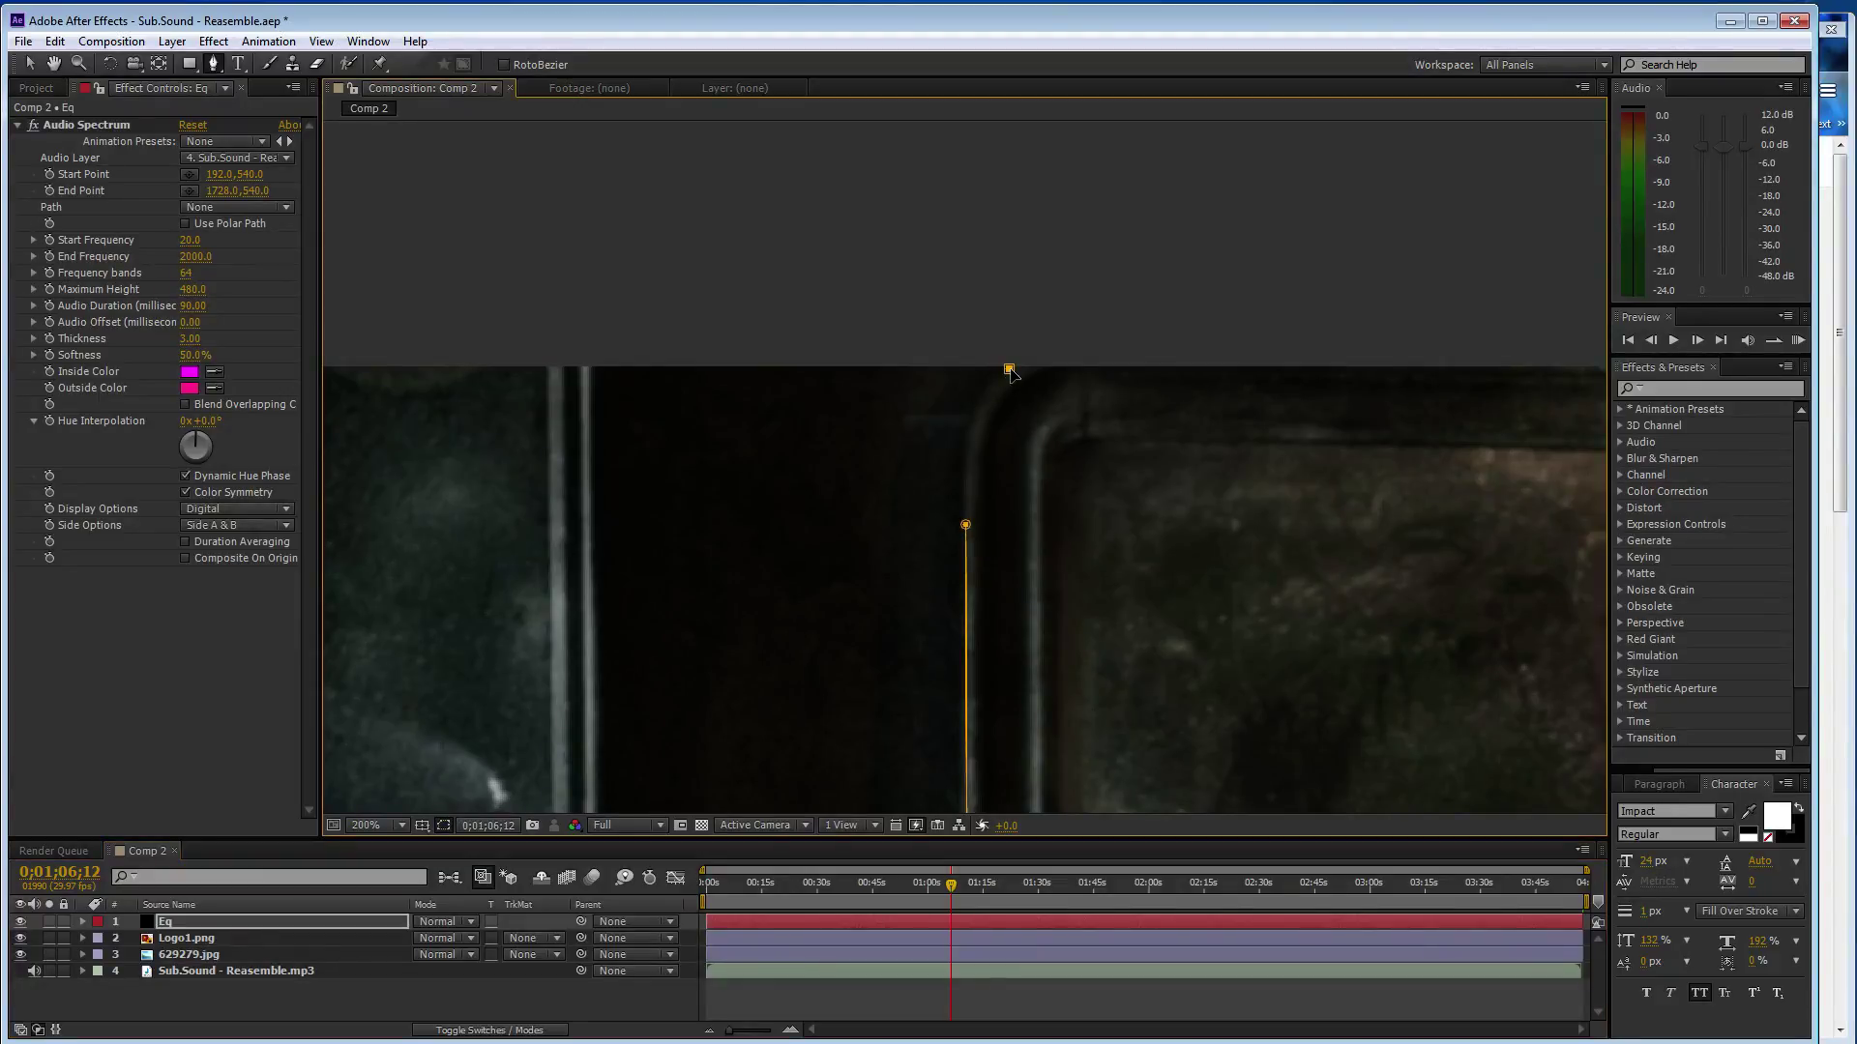
pyautogui.press('v')
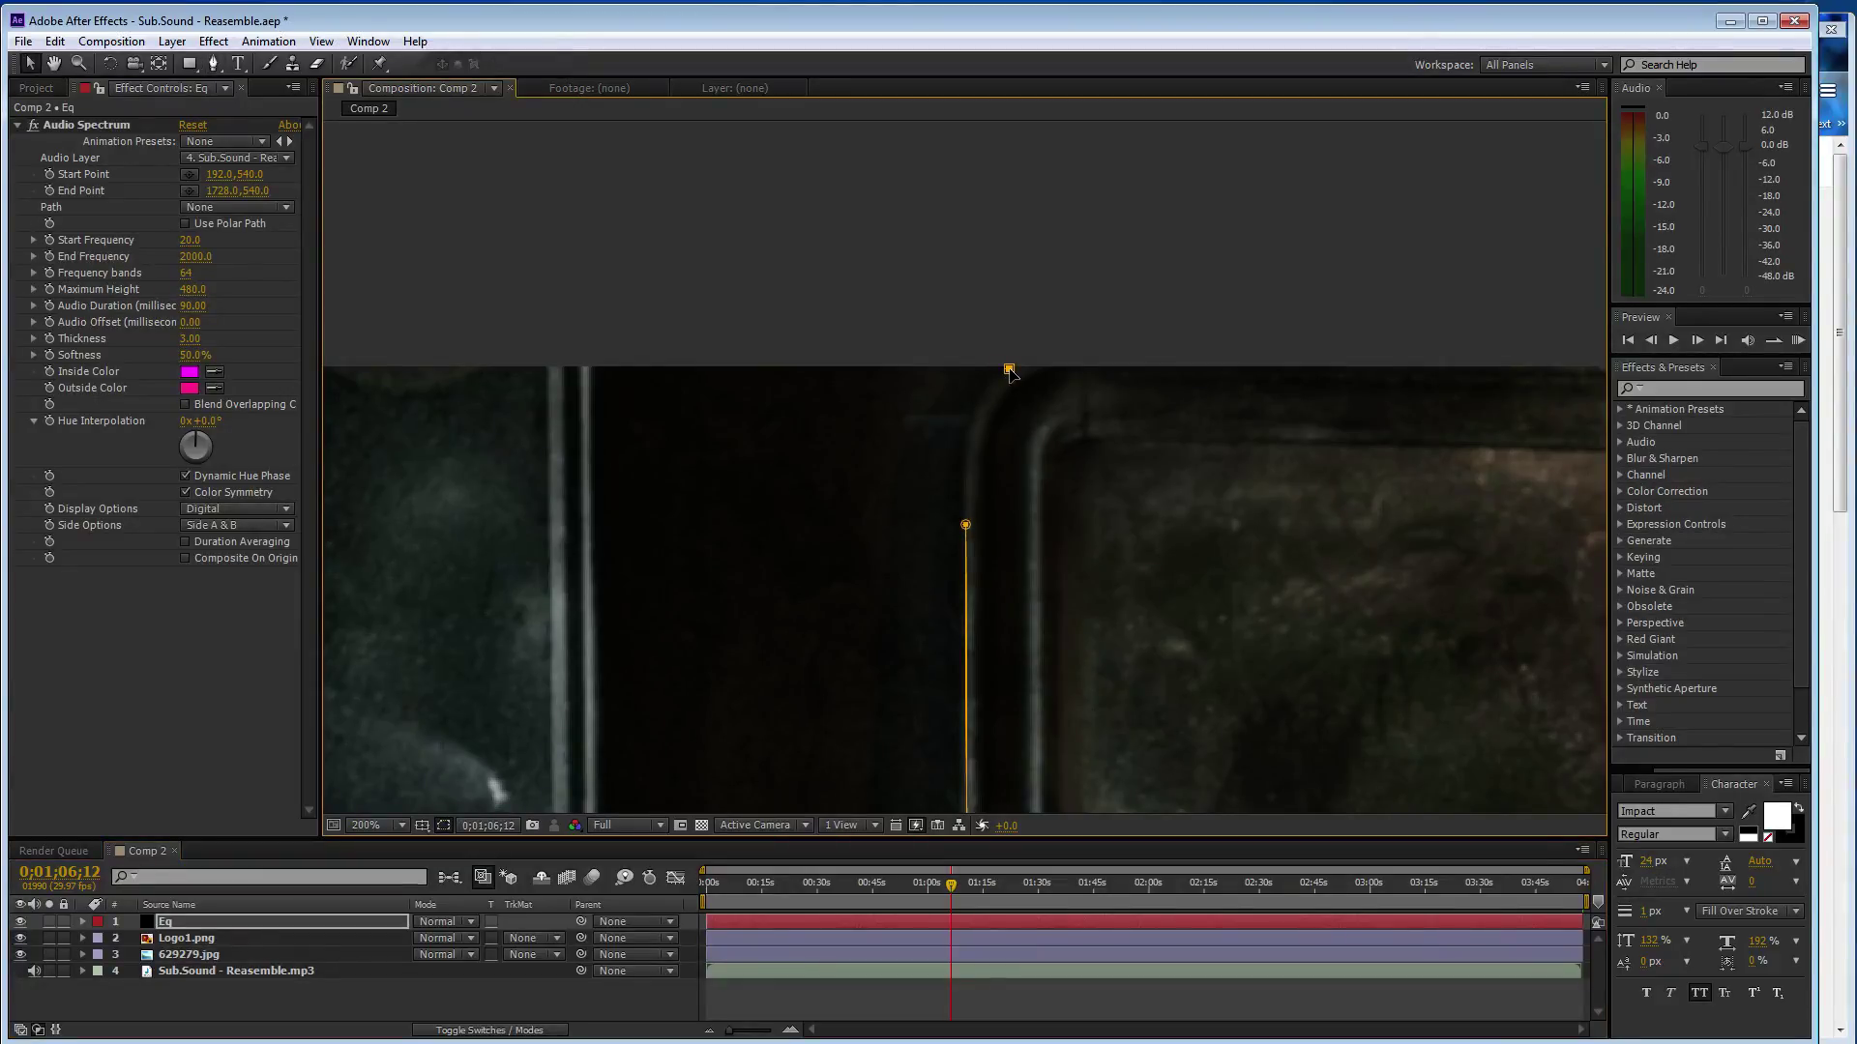
pyautogui.click(954, 511)
pyautogui.press('Return')
pyautogui.press('g')
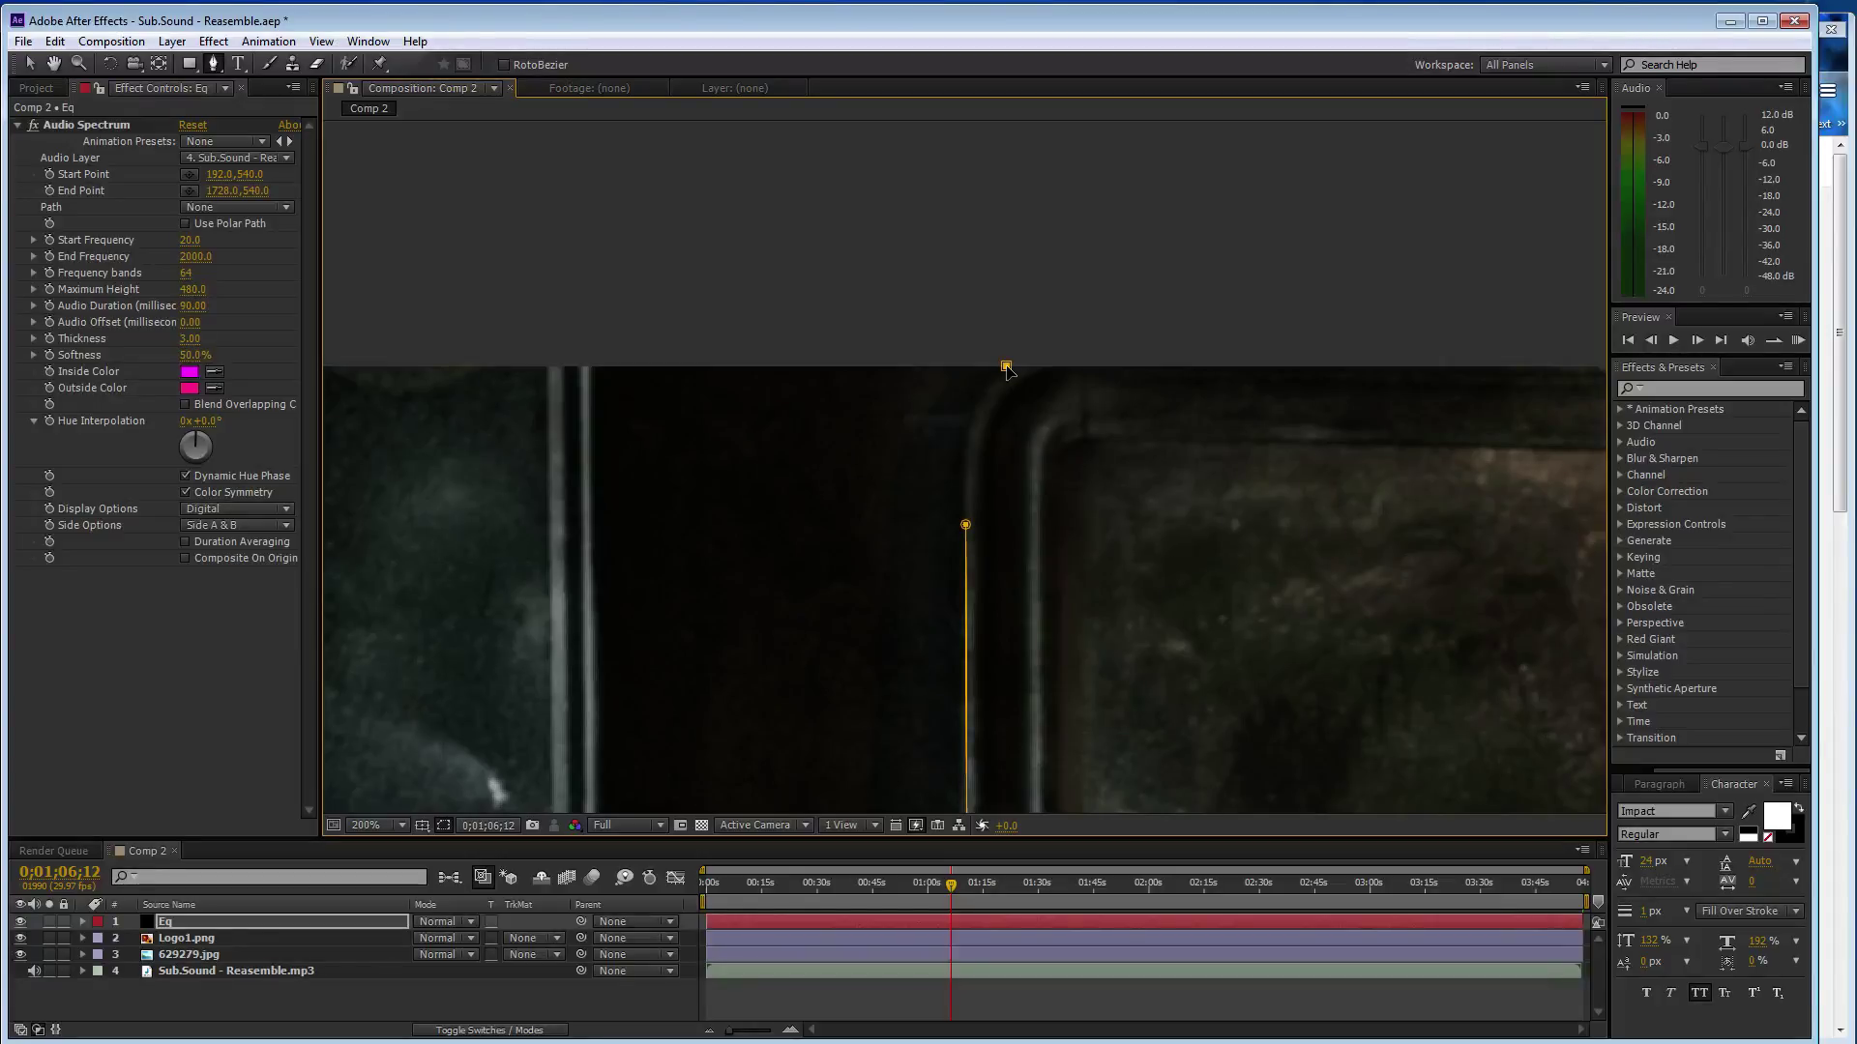
pyautogui.hotkey('ctrl', 'z')
pyautogui.click(183, 942)
pyautogui.click(194, 924)
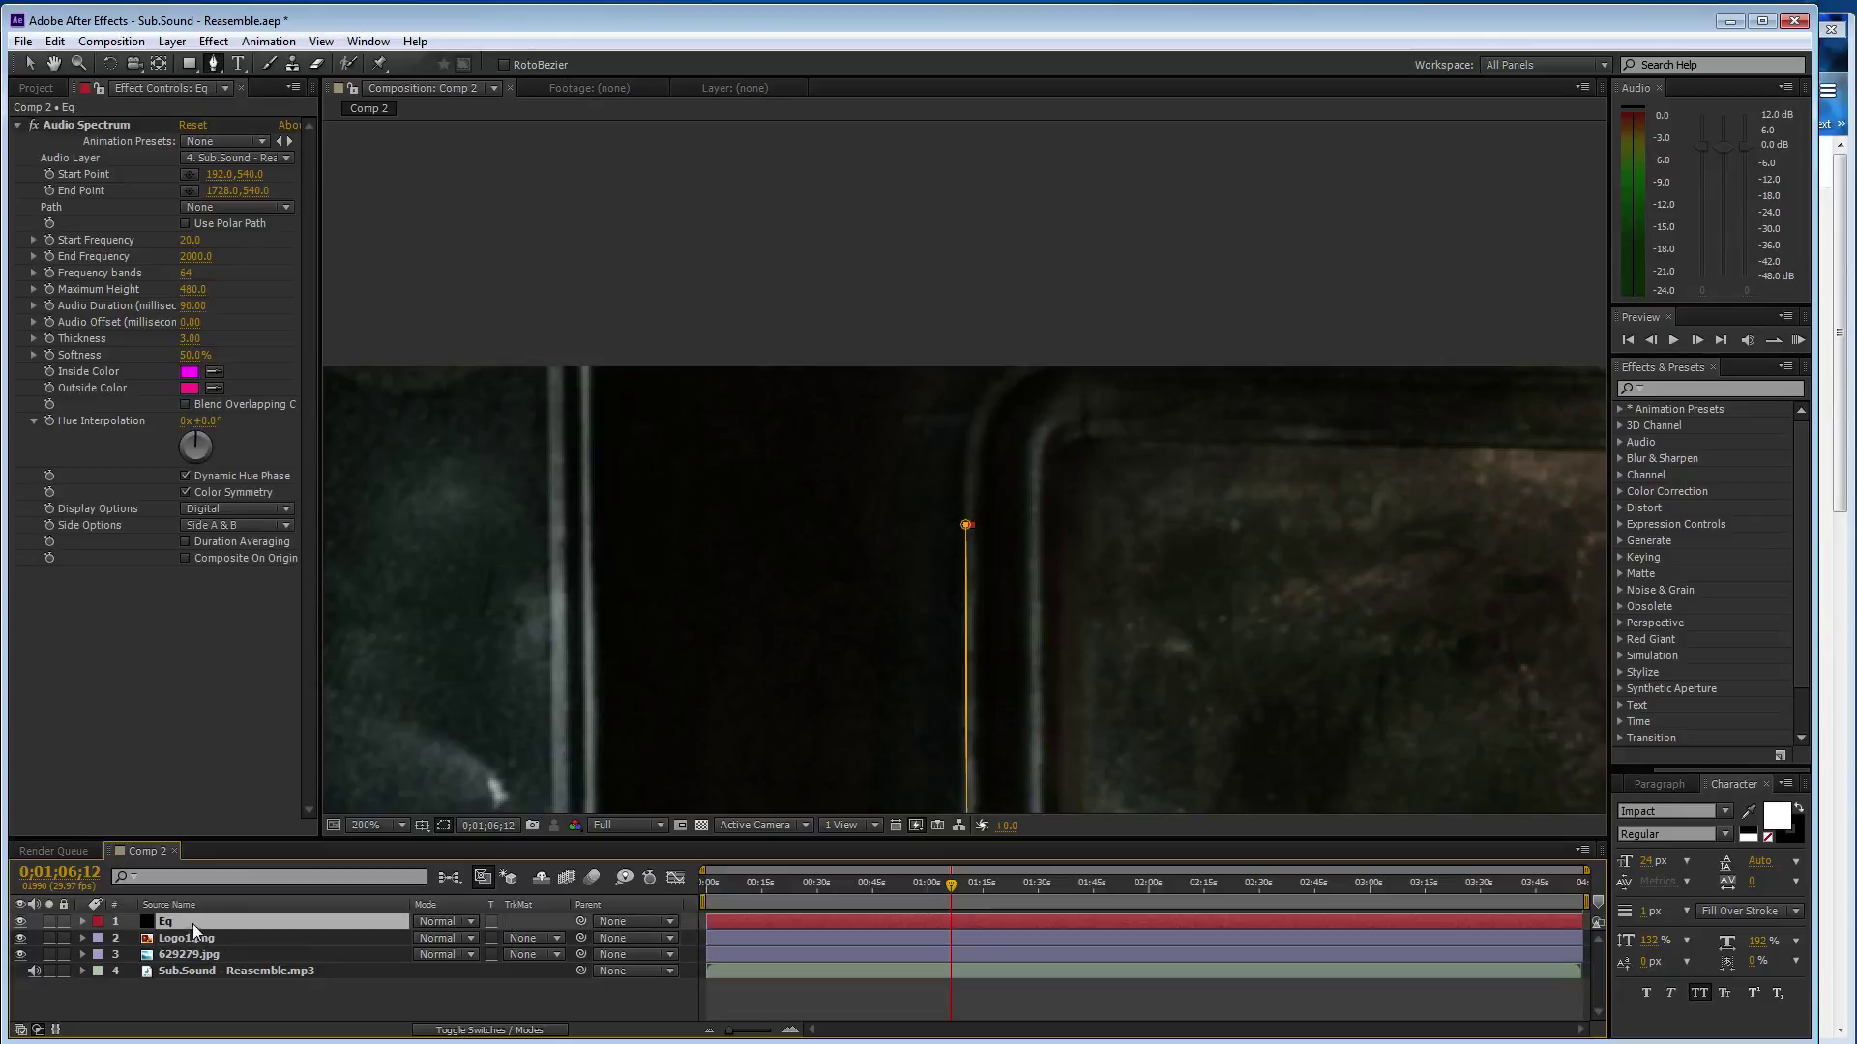
pyautogui.click(970, 528)
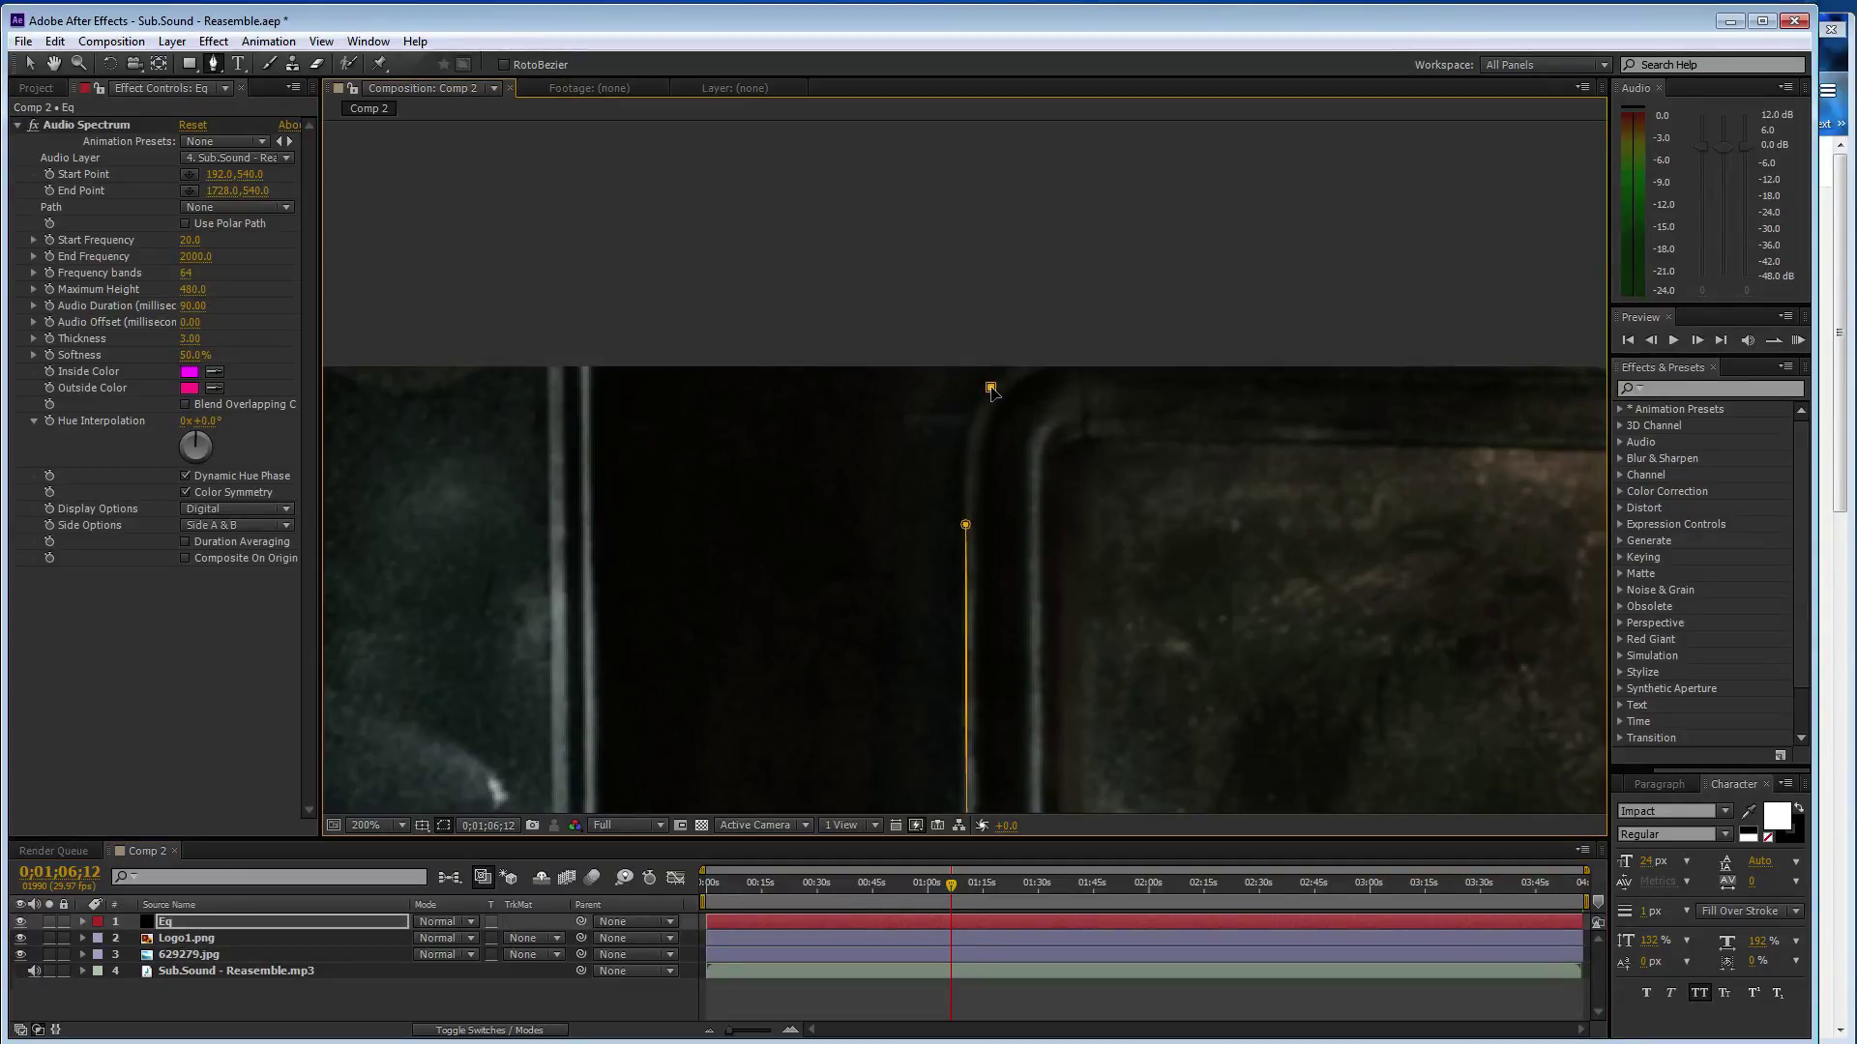
pyautogui.moveTo(992, 389); pyautogui.dragTo(968, 447)
pyautogui.click(967, 528)
pyautogui.hotkey('ctrl', 'z')
pyautogui.hotkey('ctrl', 'z')
pyautogui.moveTo(966, 526); pyautogui.dragTo(965, 455)
pyautogui.click(236, 207)
# Make the Audio Spectrum follow Mask 1 and move the playhead to 1;16;03
pyautogui.click(253, 257)
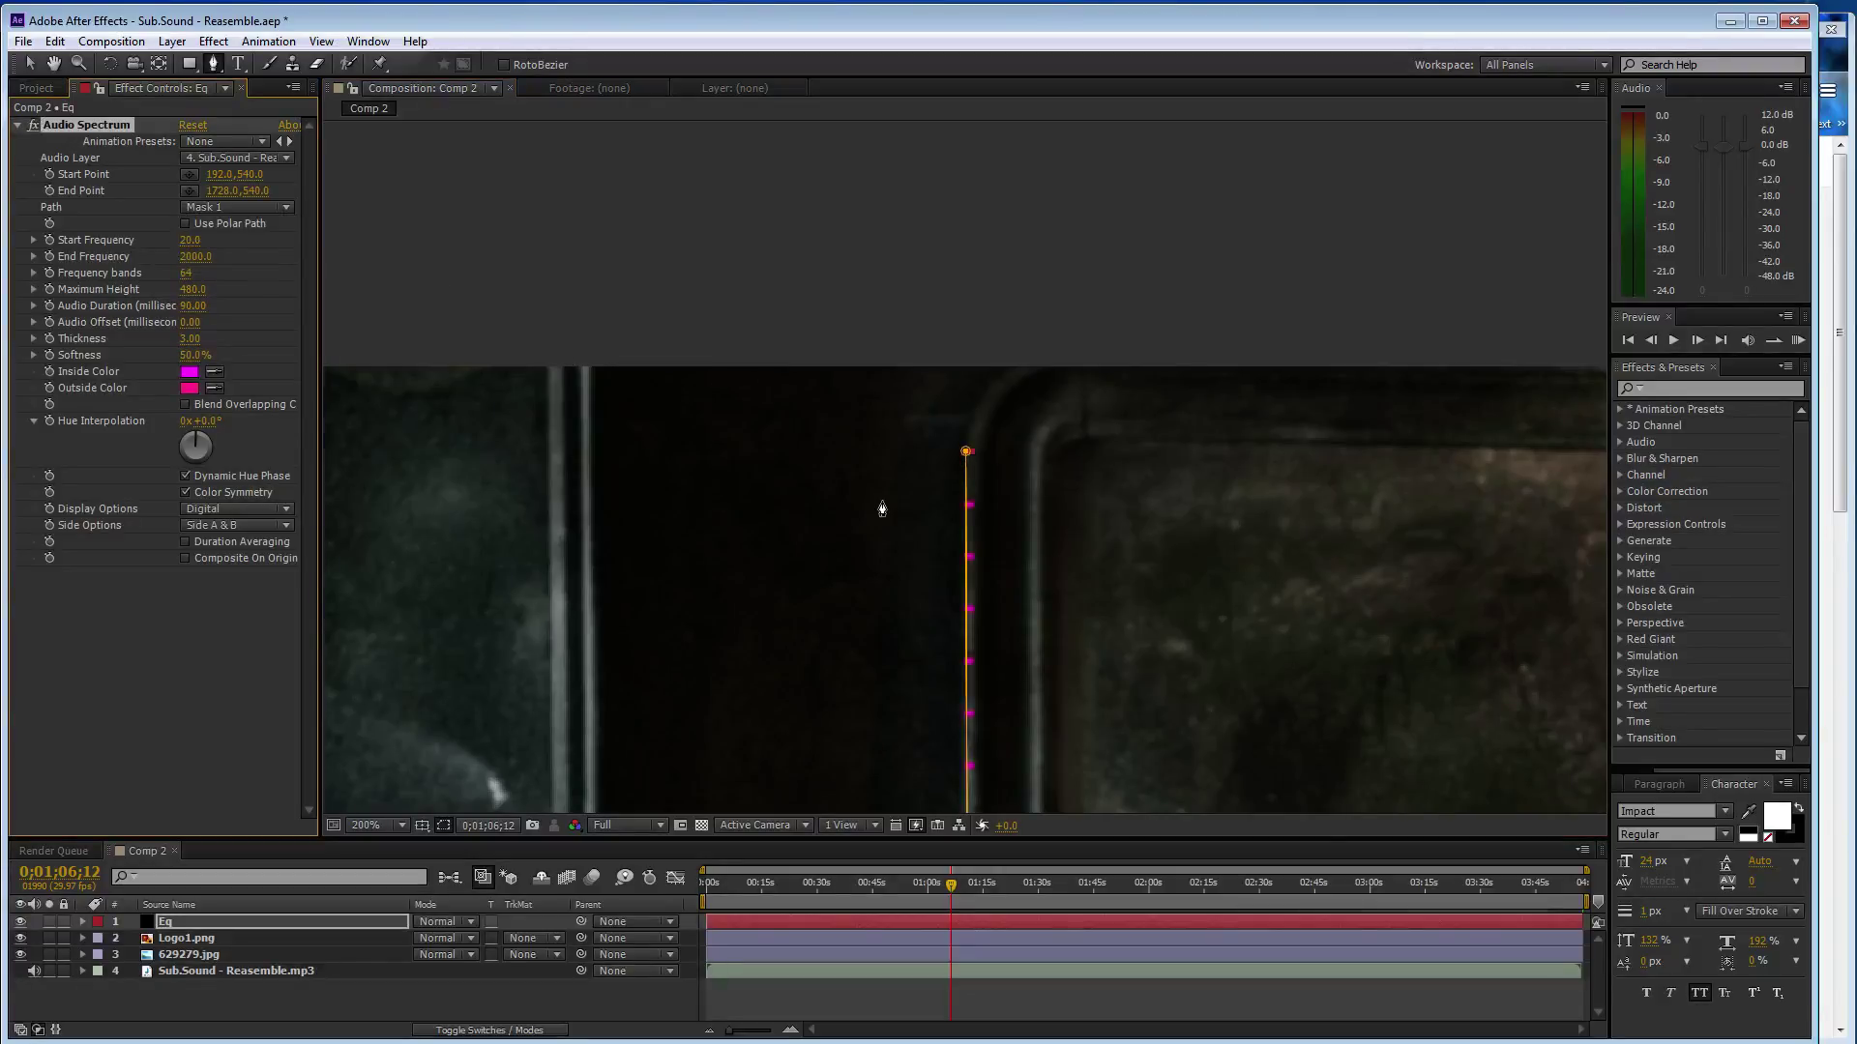
pyautogui.press(',')
pyautogui.press(',')
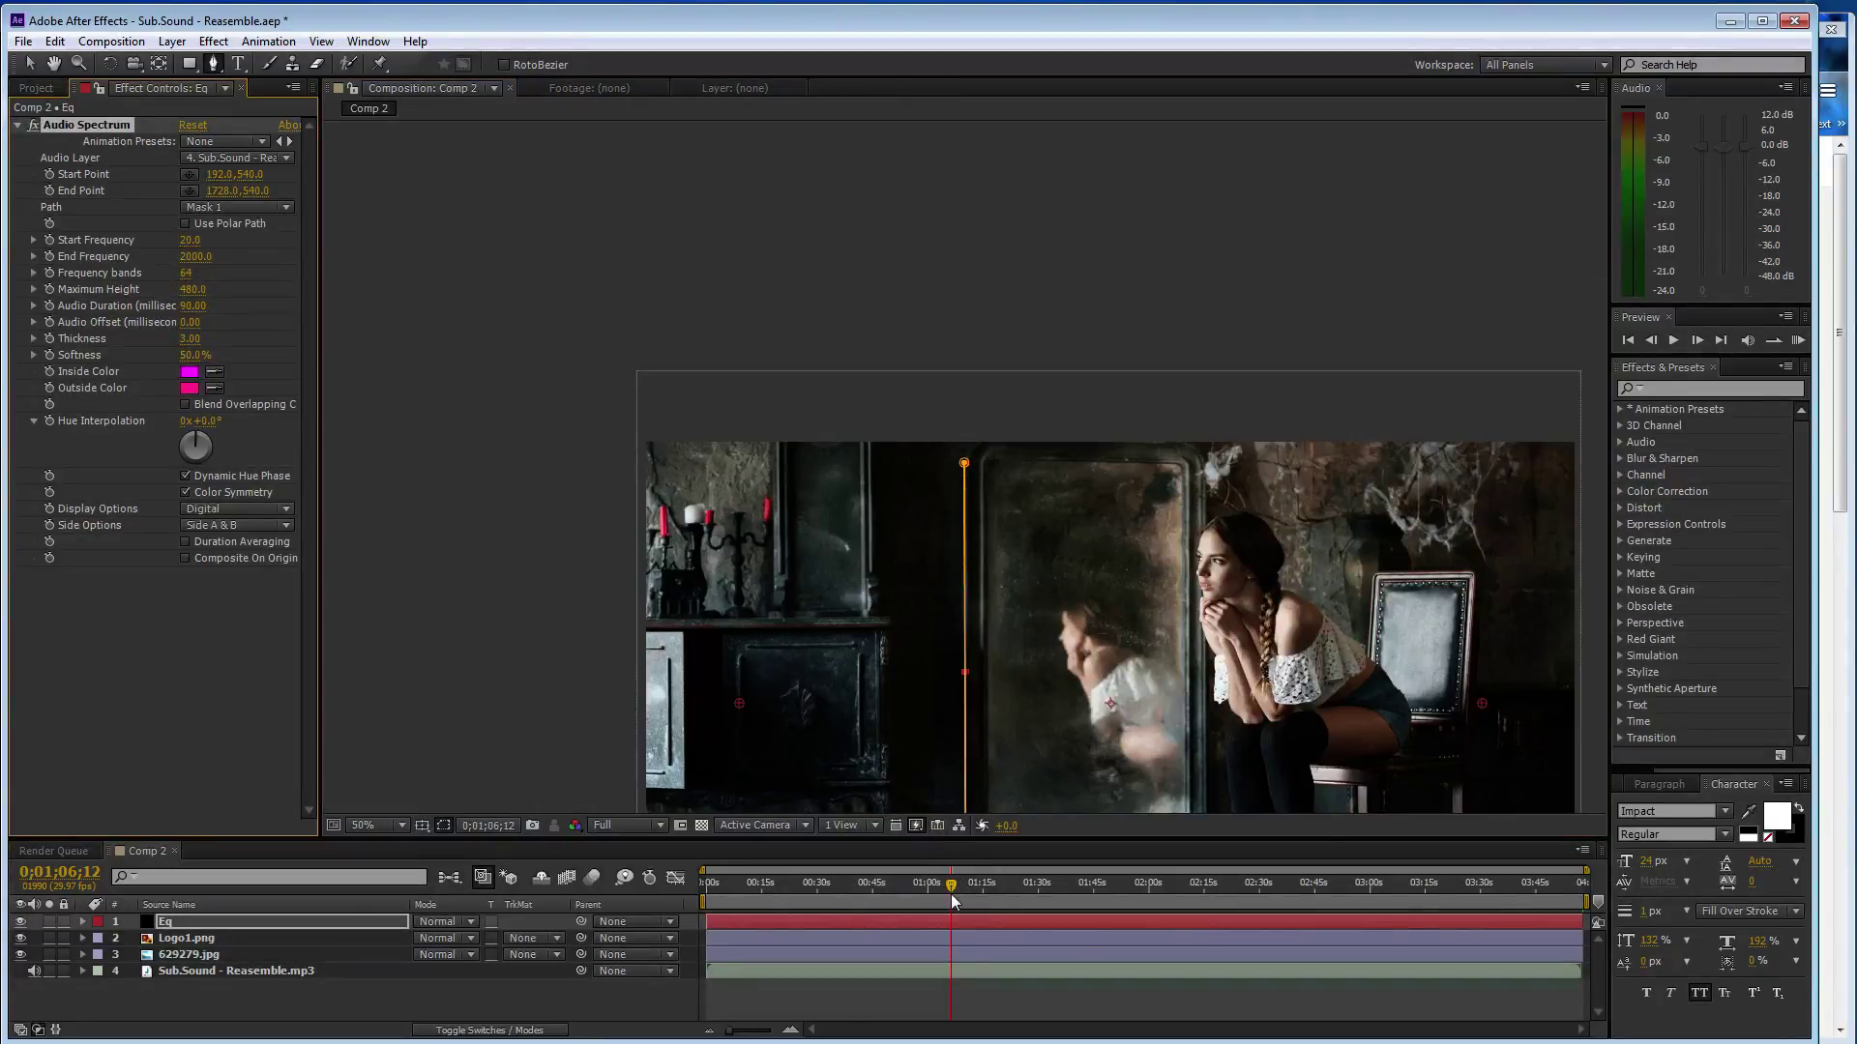
pyautogui.moveTo(958, 895); pyautogui.dragTo(988, 897)
pyautogui.press('h')
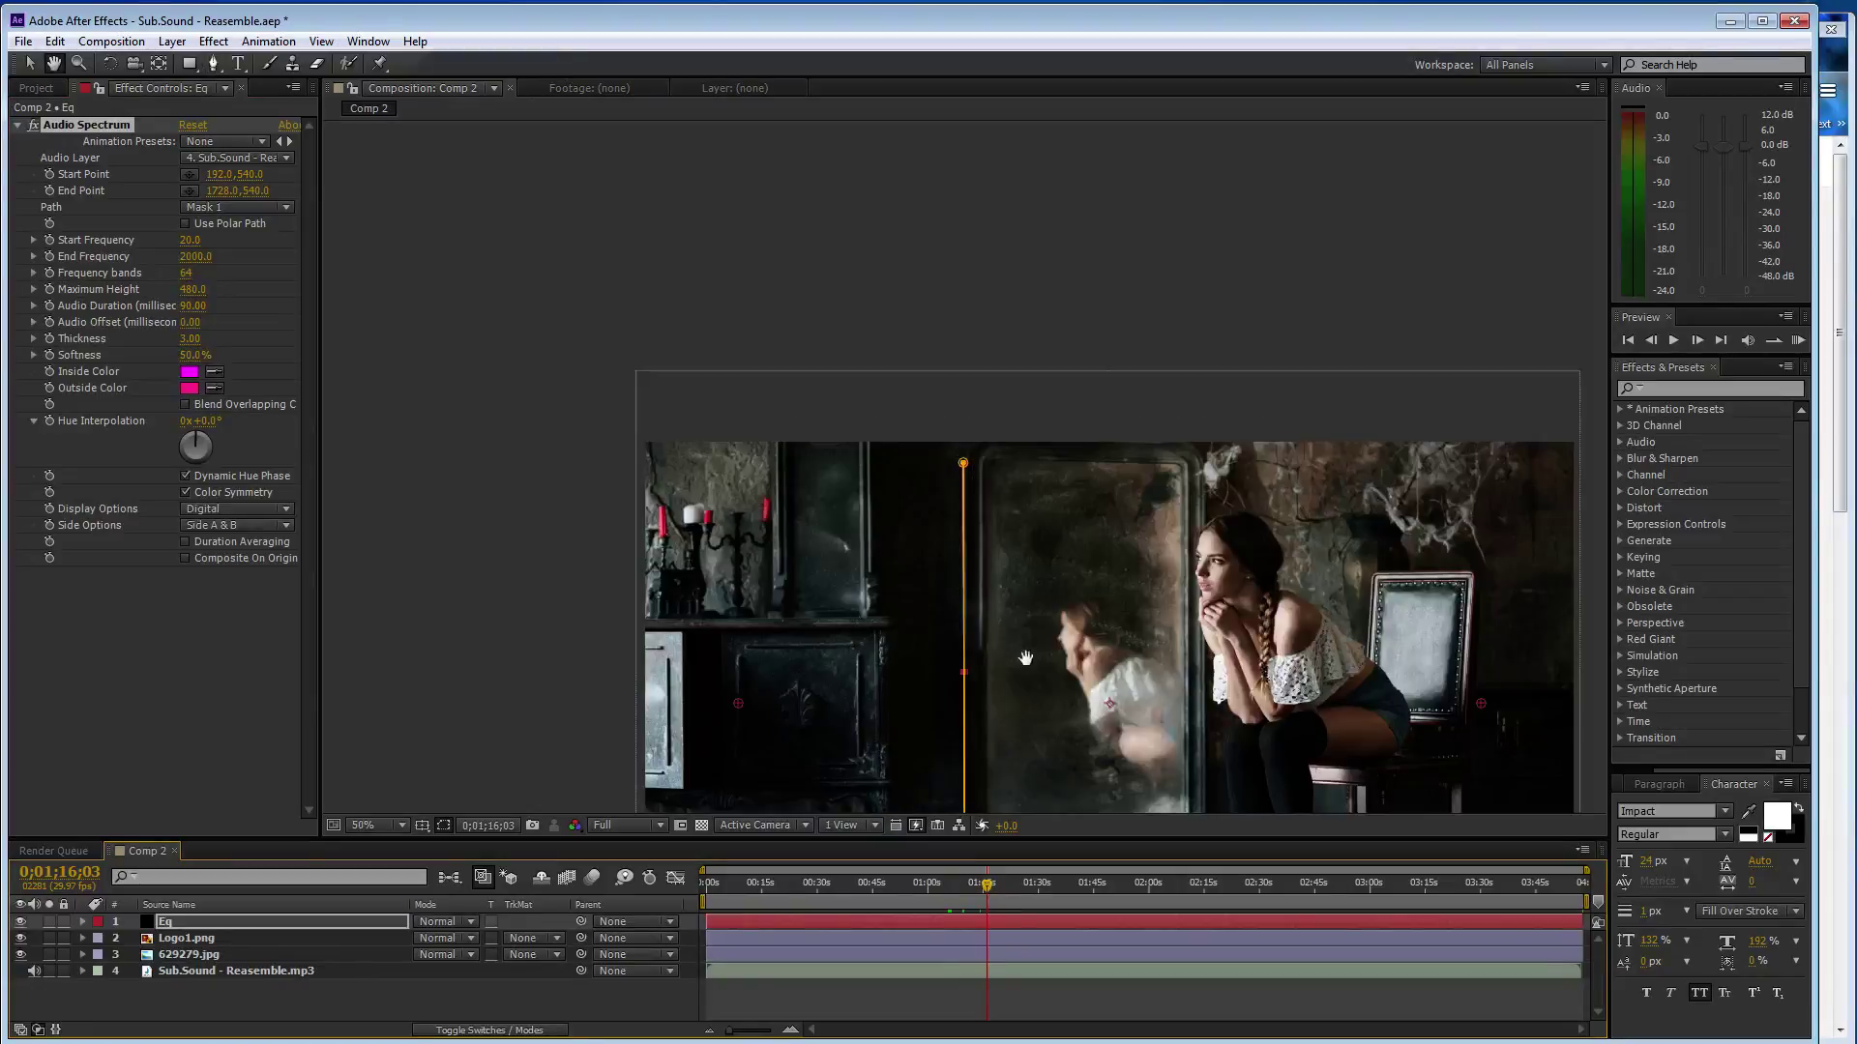
pyautogui.moveTo(1043, 670); pyautogui.dragTo(951, 513)
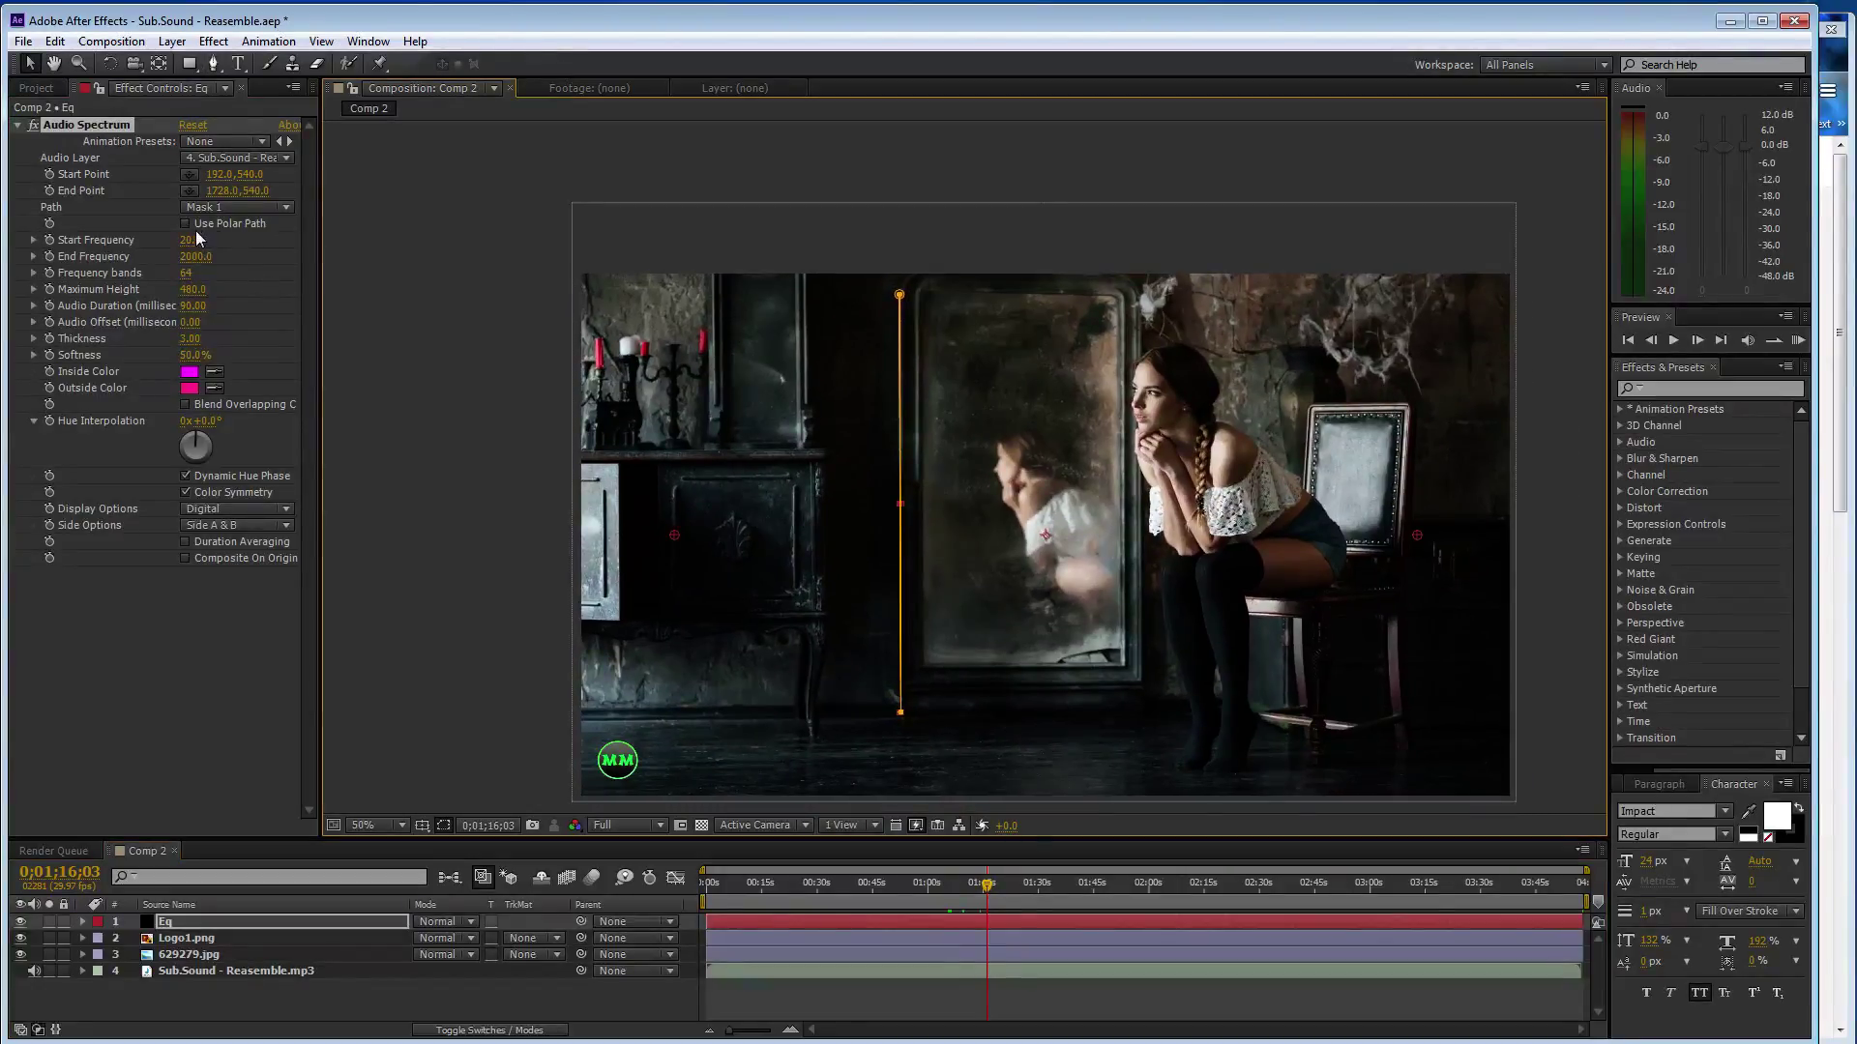
# Set Start Frequency 600, End Frequency 1350 and 1000 frequency bands
pyautogui.click(190, 239)
pyautogui.write('600')
pyautogui.press('Tab')
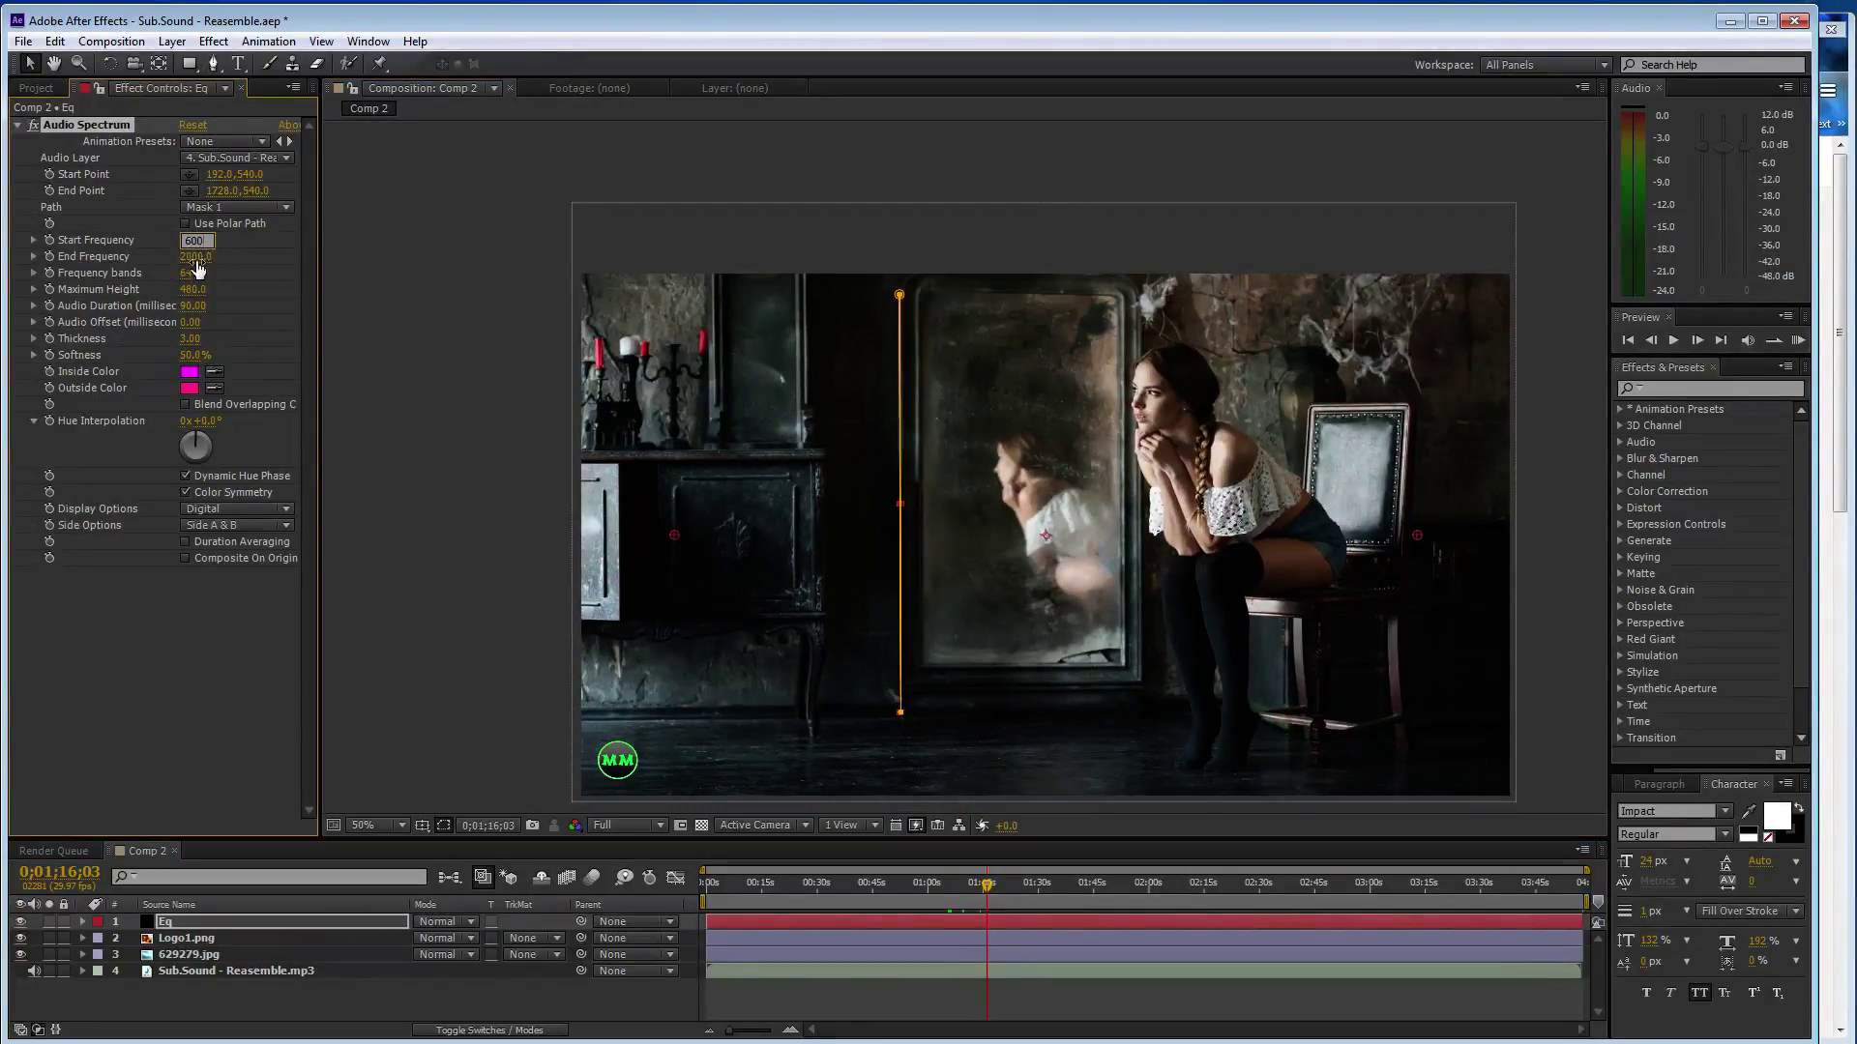
pyautogui.write('1350')
pyautogui.press('Tab')
pyautogui.write('1000')
pyautogui.press('Return')
pyautogui.moveTo(1037, 887); pyautogui.dragTo(931, 884)
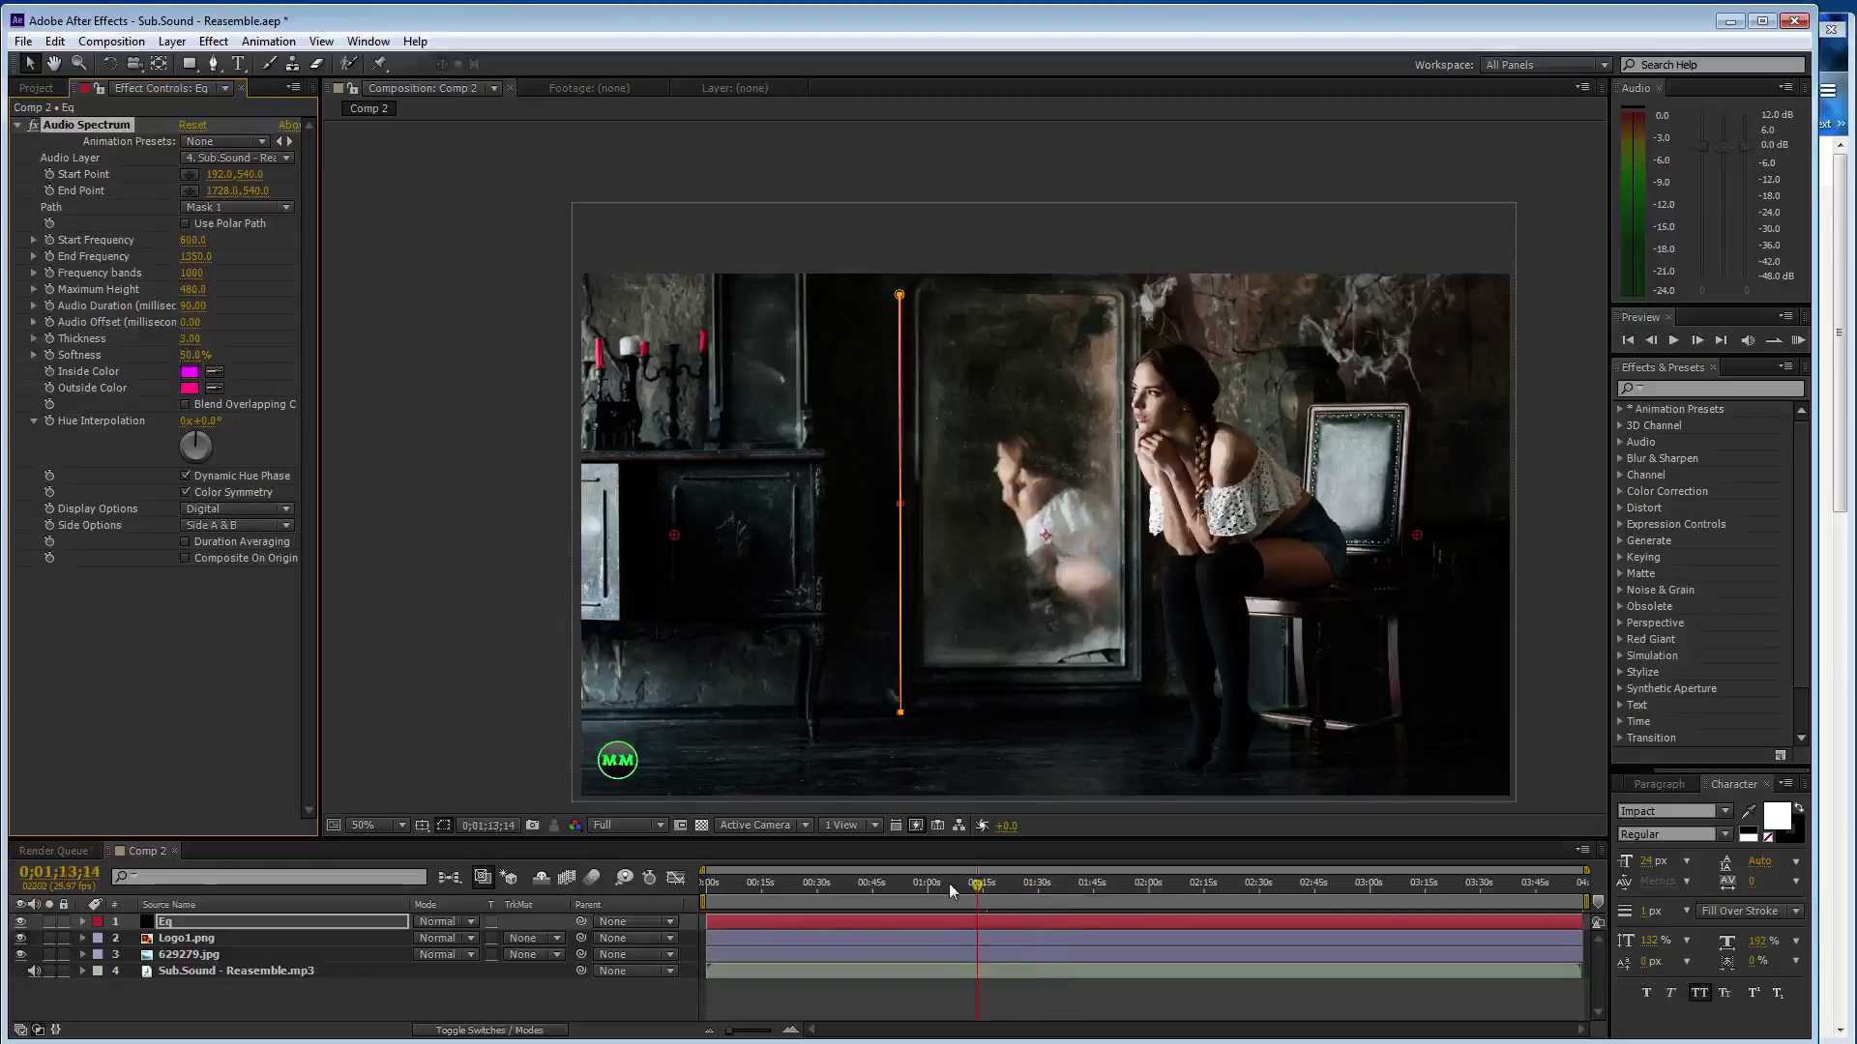
# Set the spectrum's Maximum Height to 600
pyautogui.click(194, 290)
pyautogui.write('60')
pyautogui.press('Return')
pyautogui.press('.')
pyautogui.press('.')
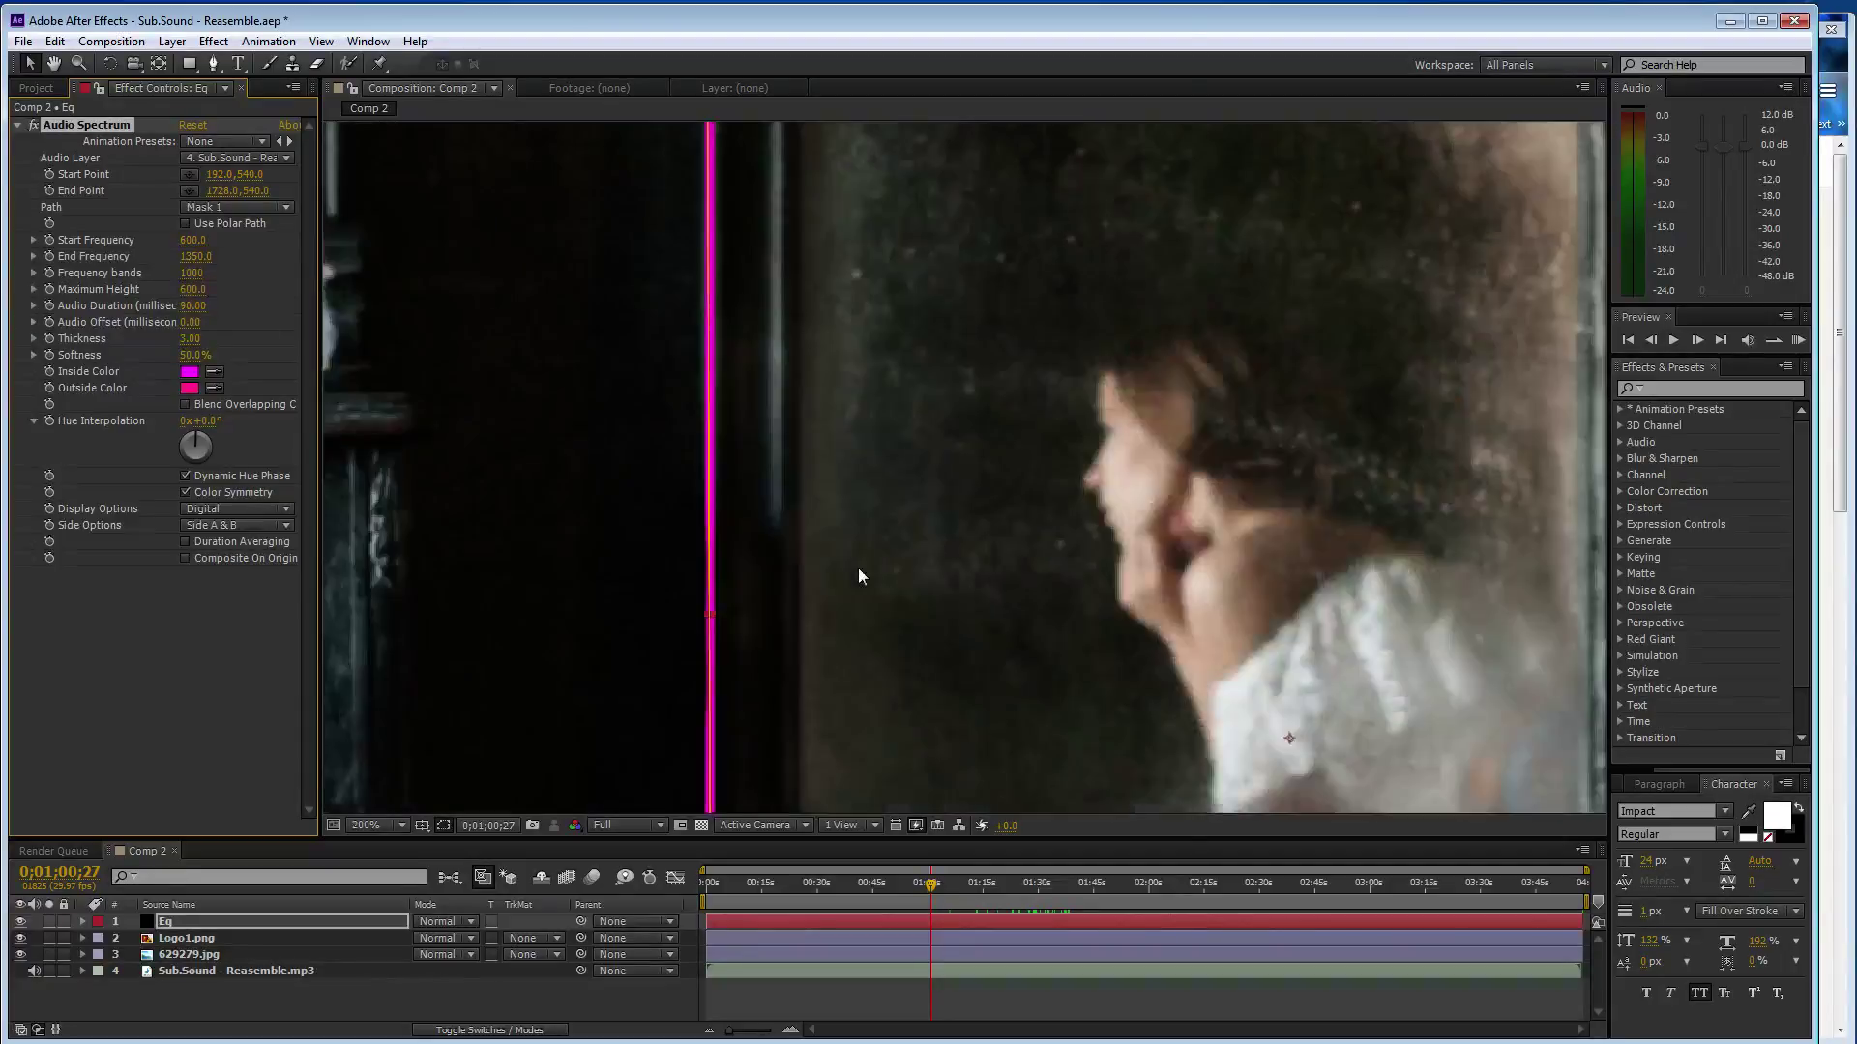
pyautogui.press(',')
pyautogui.press(',')
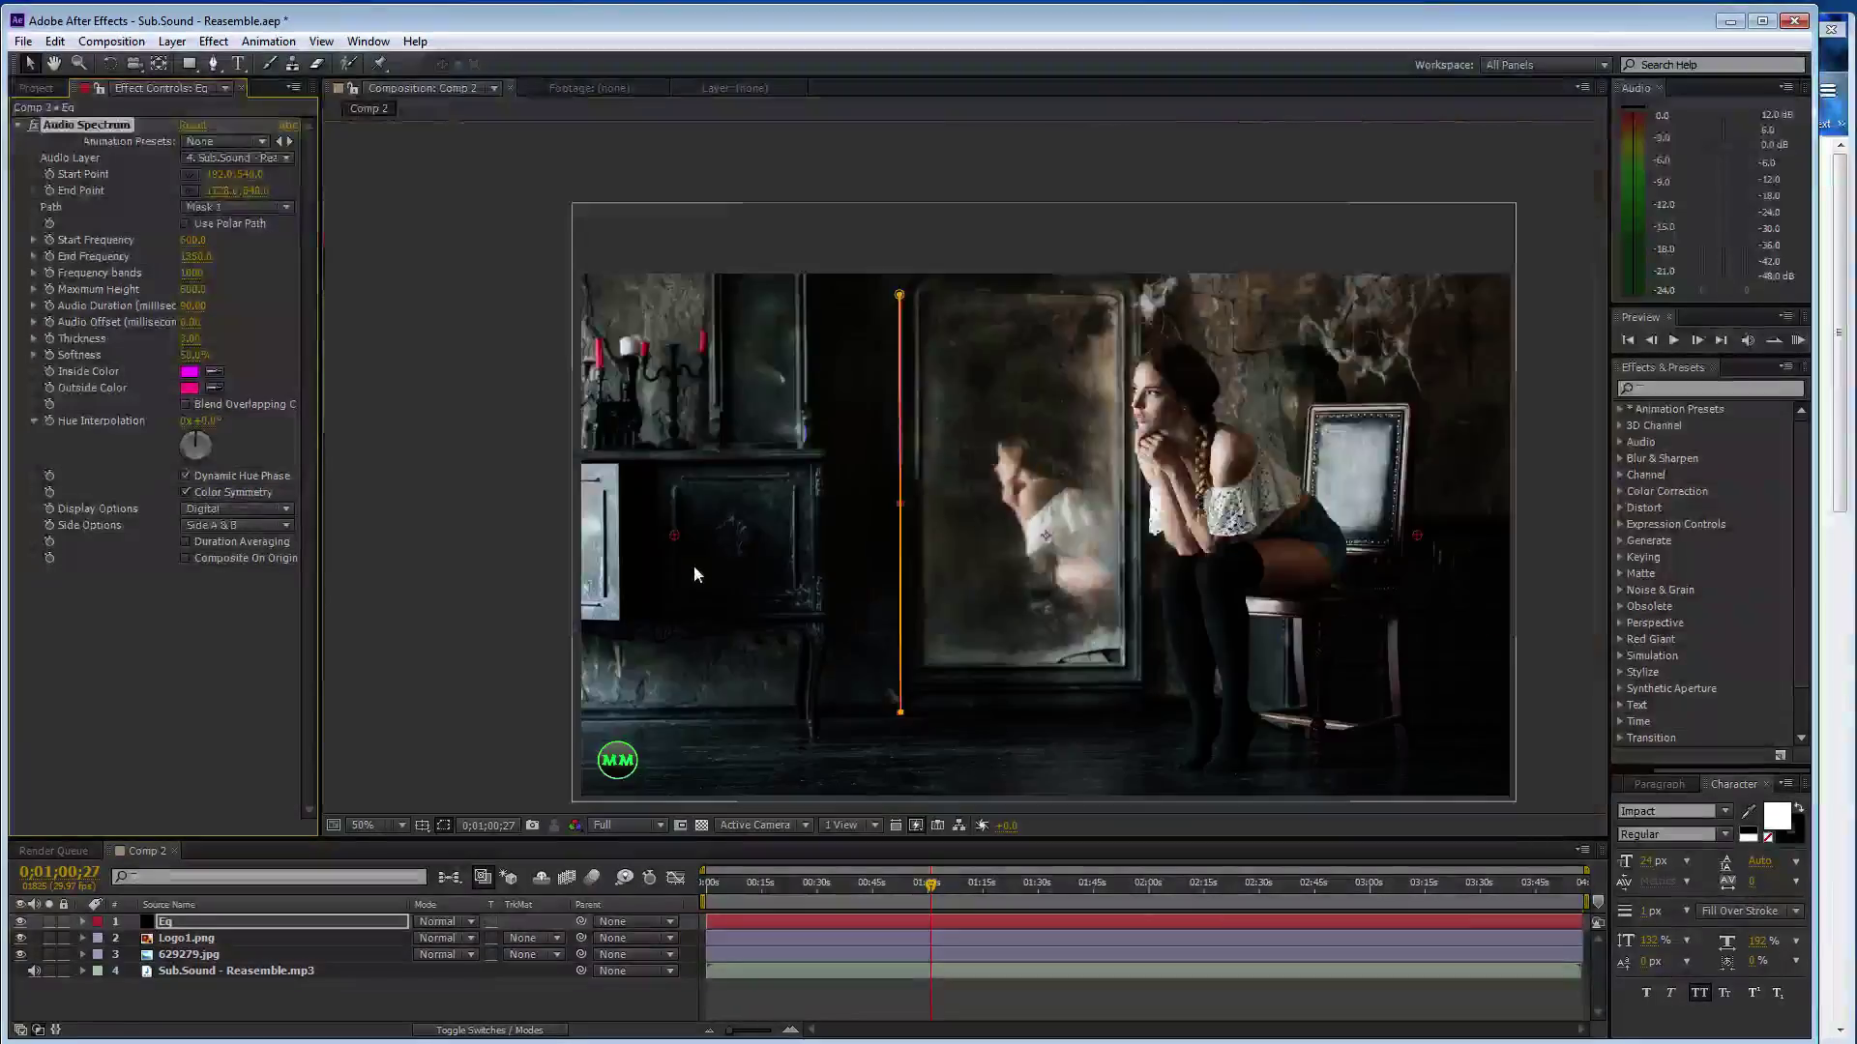
# Raise the frequency bands to 2000 and scrub the timeline to check the spectrum
pyautogui.click(192, 273)
pyautogui.write('200')
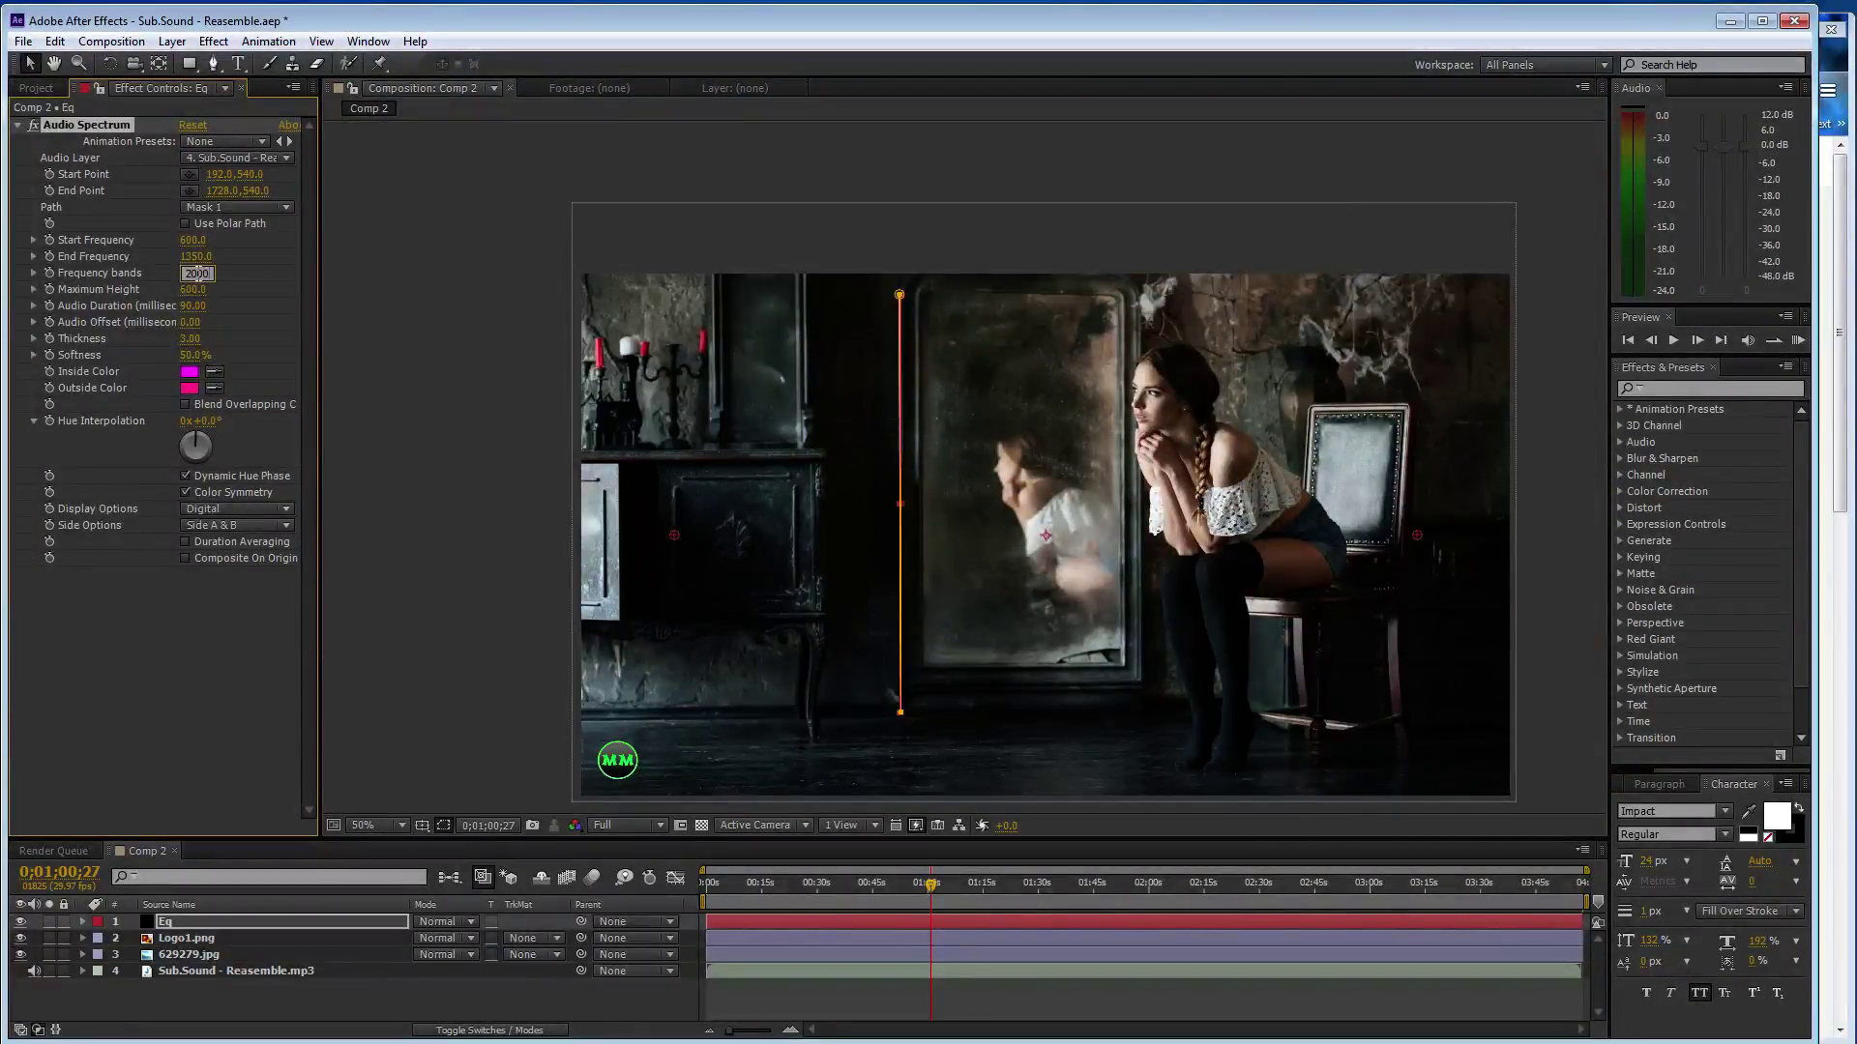
pyautogui.press('Return')
pyautogui.moveTo(943, 886)
pyautogui.mouseDown()
pyautogui.moveTo(1199, 897)
pyautogui.moveTo(826, 900)
pyautogui.moveTo(905, 907)
pyautogui.mouseUp()
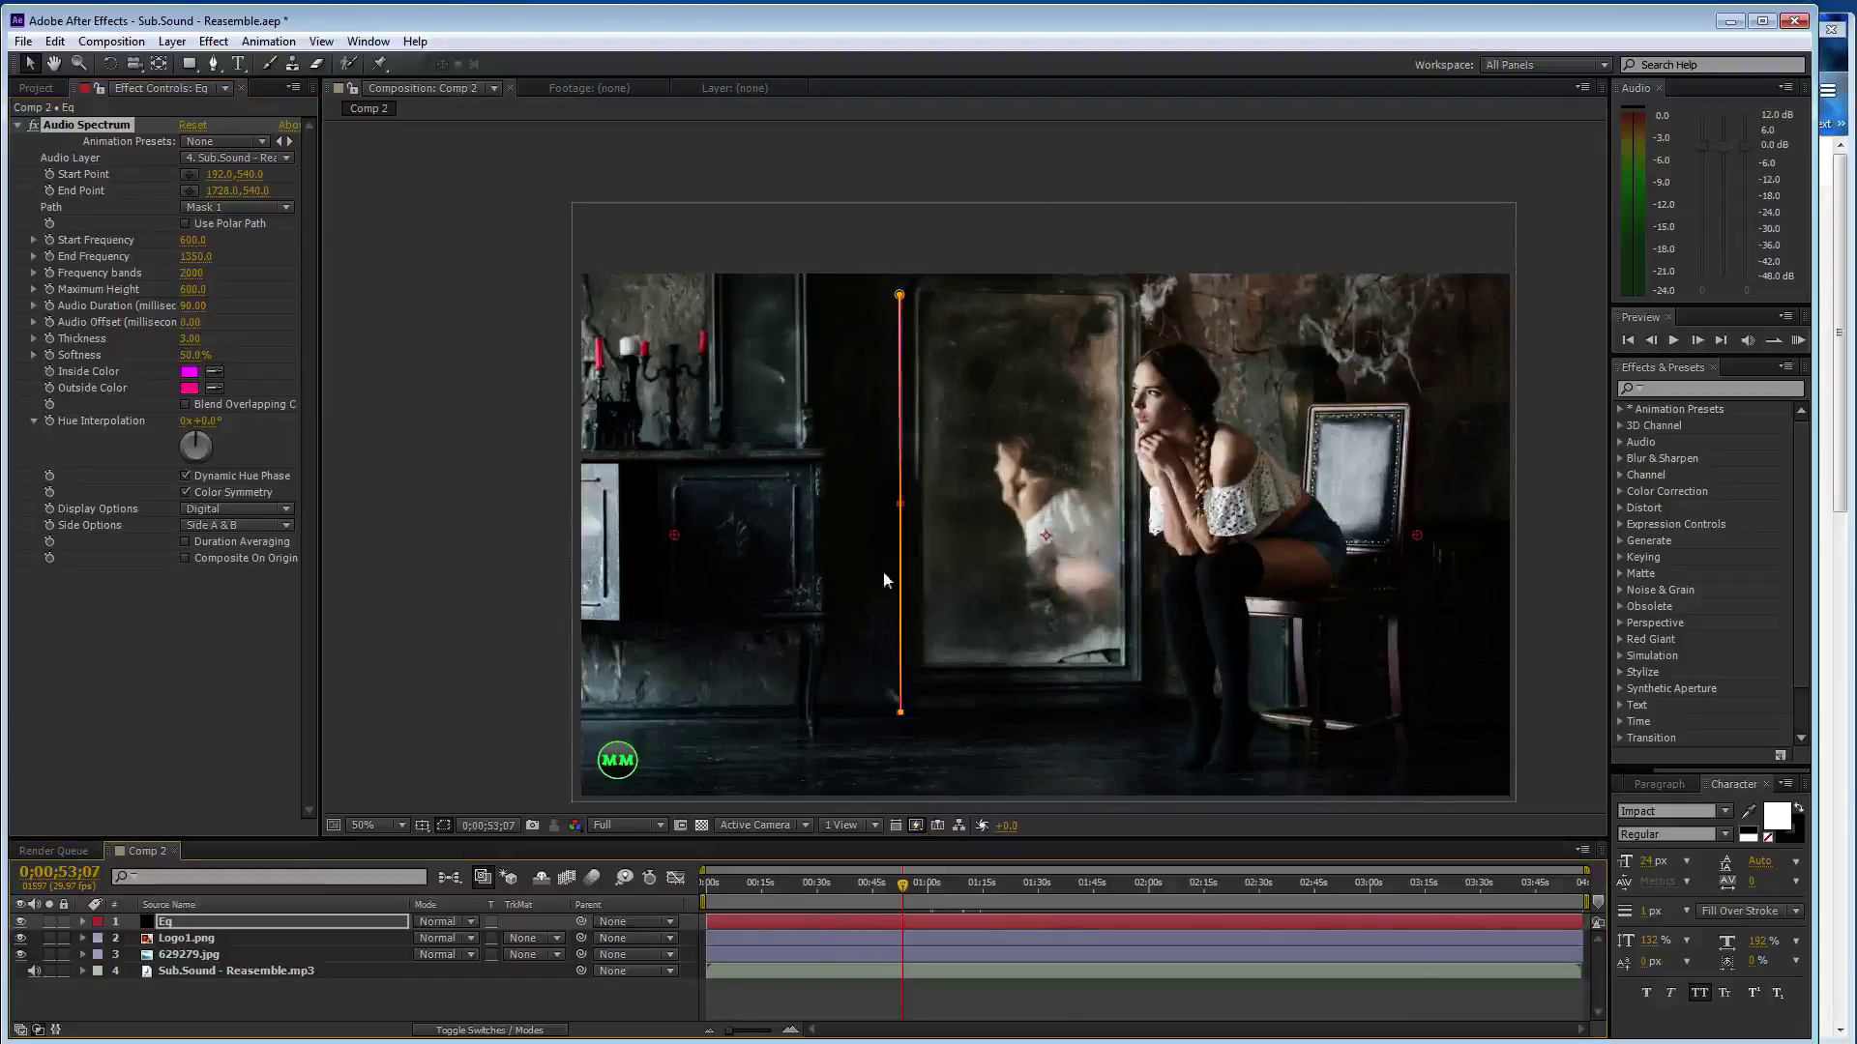
pyautogui.click(495, 682)
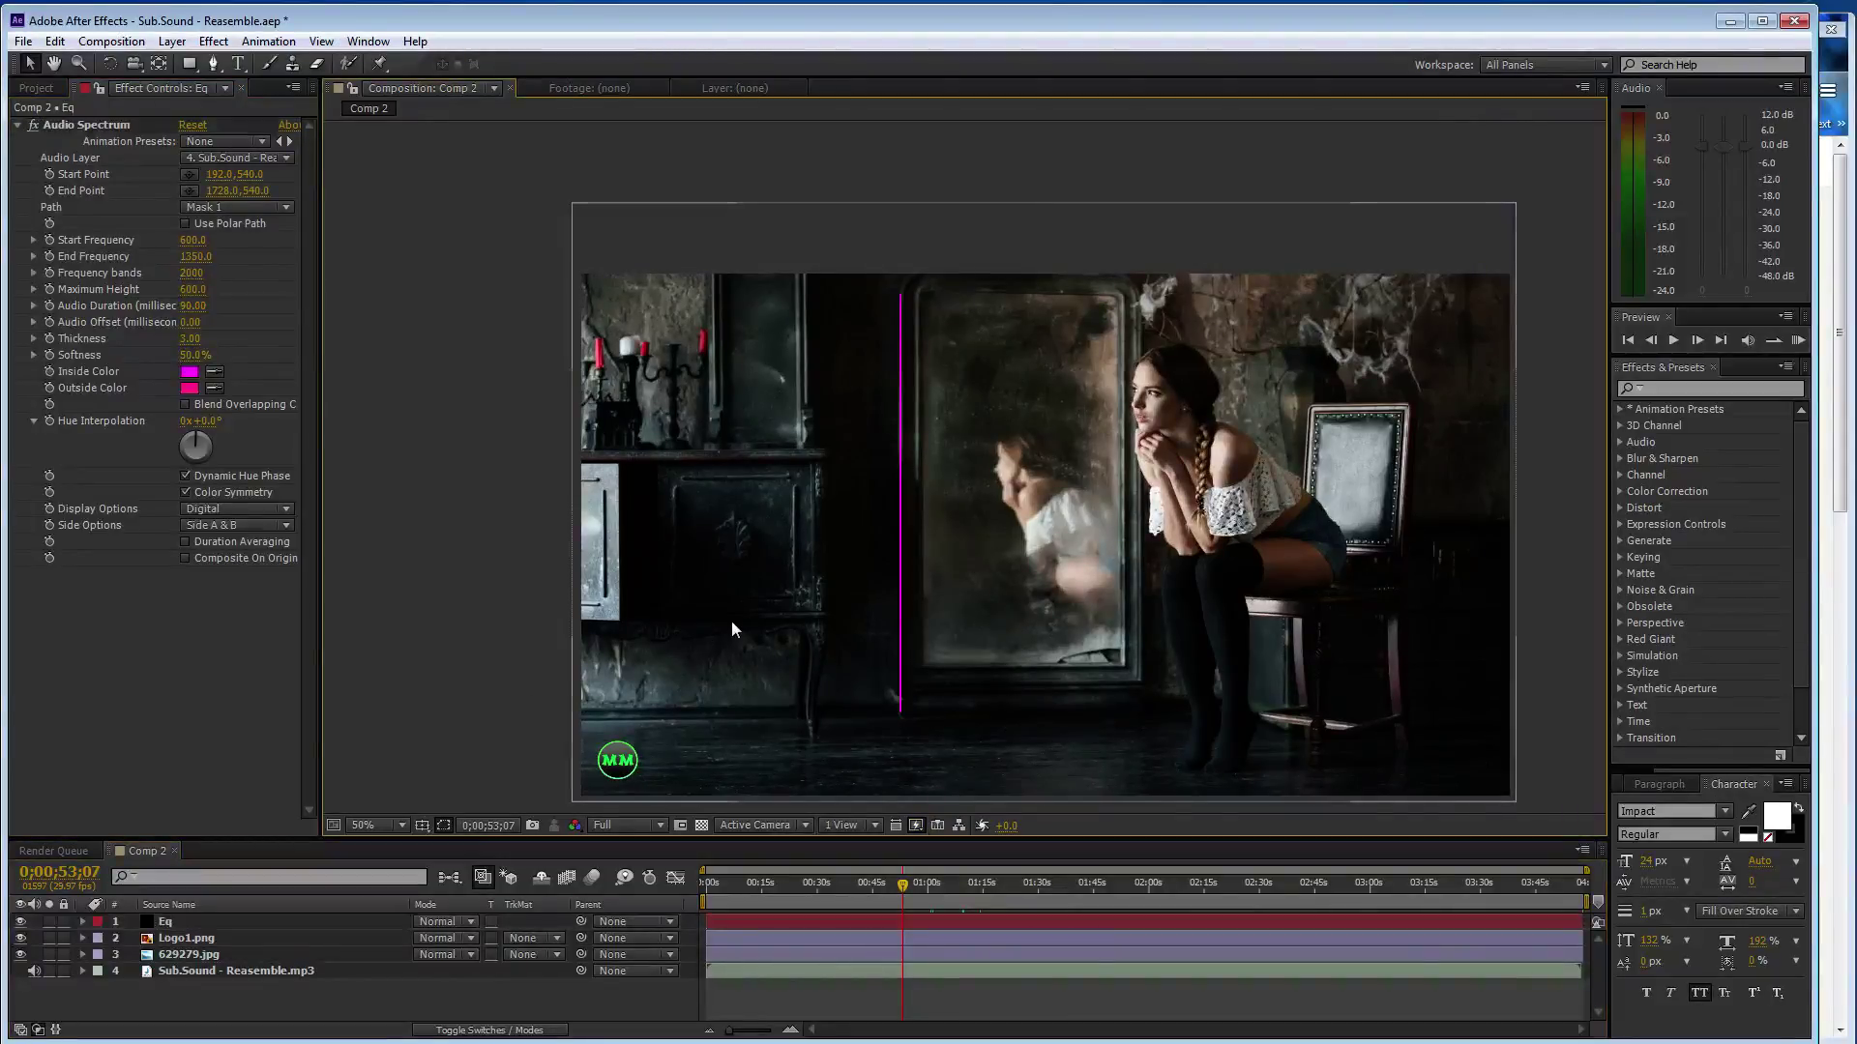
pyautogui.moveTo(903, 884)
pyautogui.mouseDown()
pyautogui.moveTo(1088, 899)
pyautogui.moveTo(758, 875)
pyautogui.moveTo(1211, 897)
pyautogui.mouseUp()
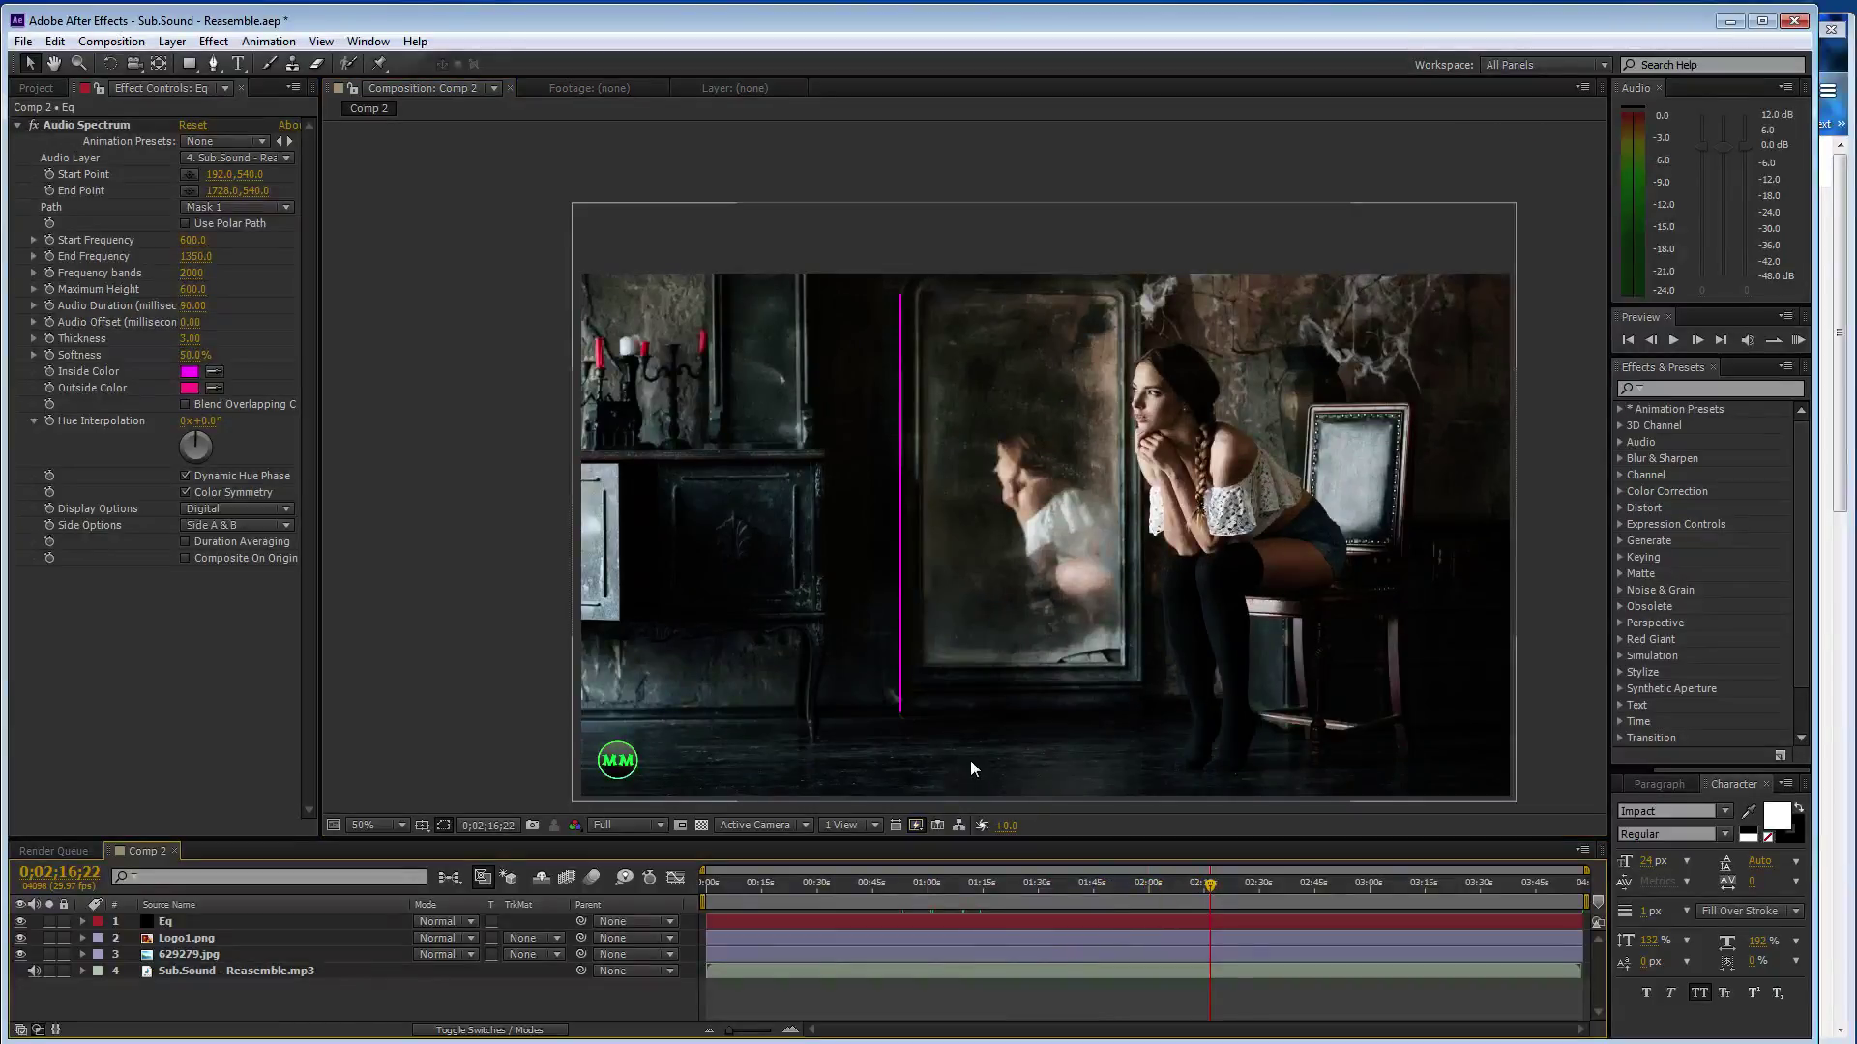
# Preview the animation, then set Side Options to Side A and zoom in to compare
pyautogui.press('KP_0')
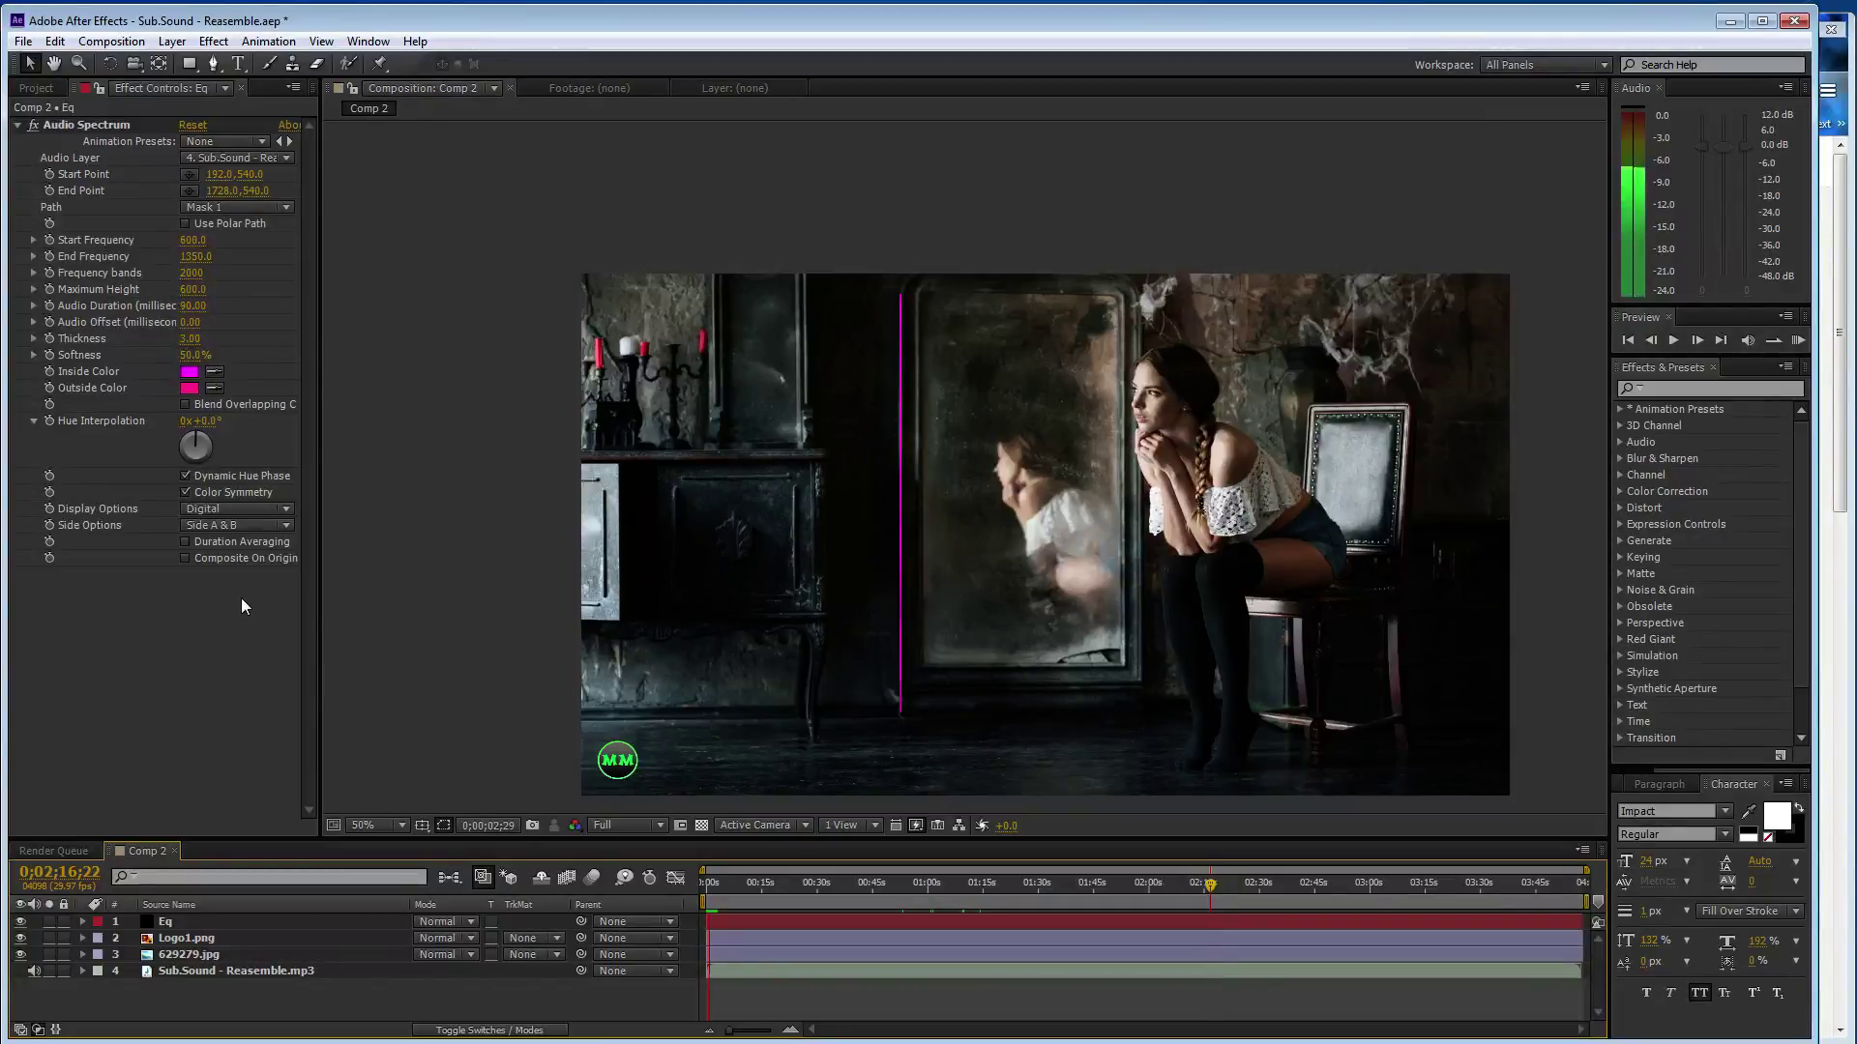
pyautogui.press('space')
pyautogui.click(243, 525)
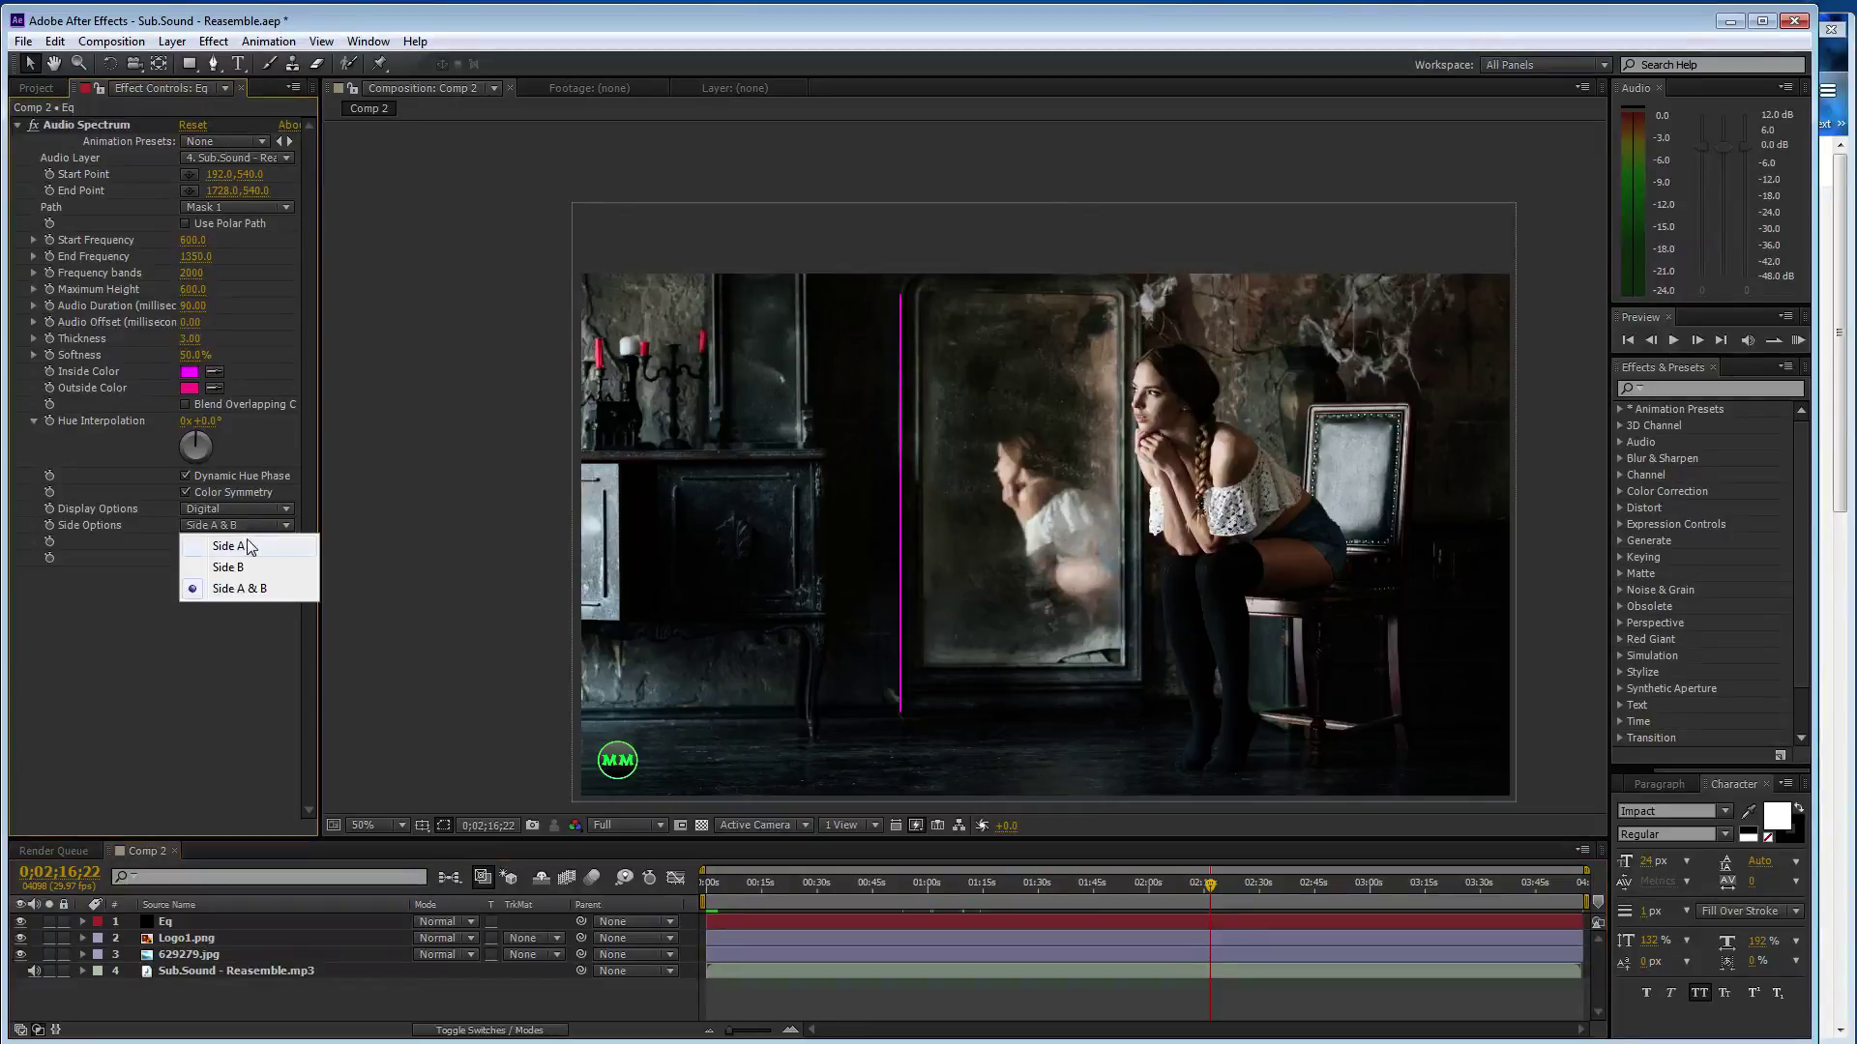
pyautogui.click(248, 542)
pyautogui.scroll(3, 826, 497)
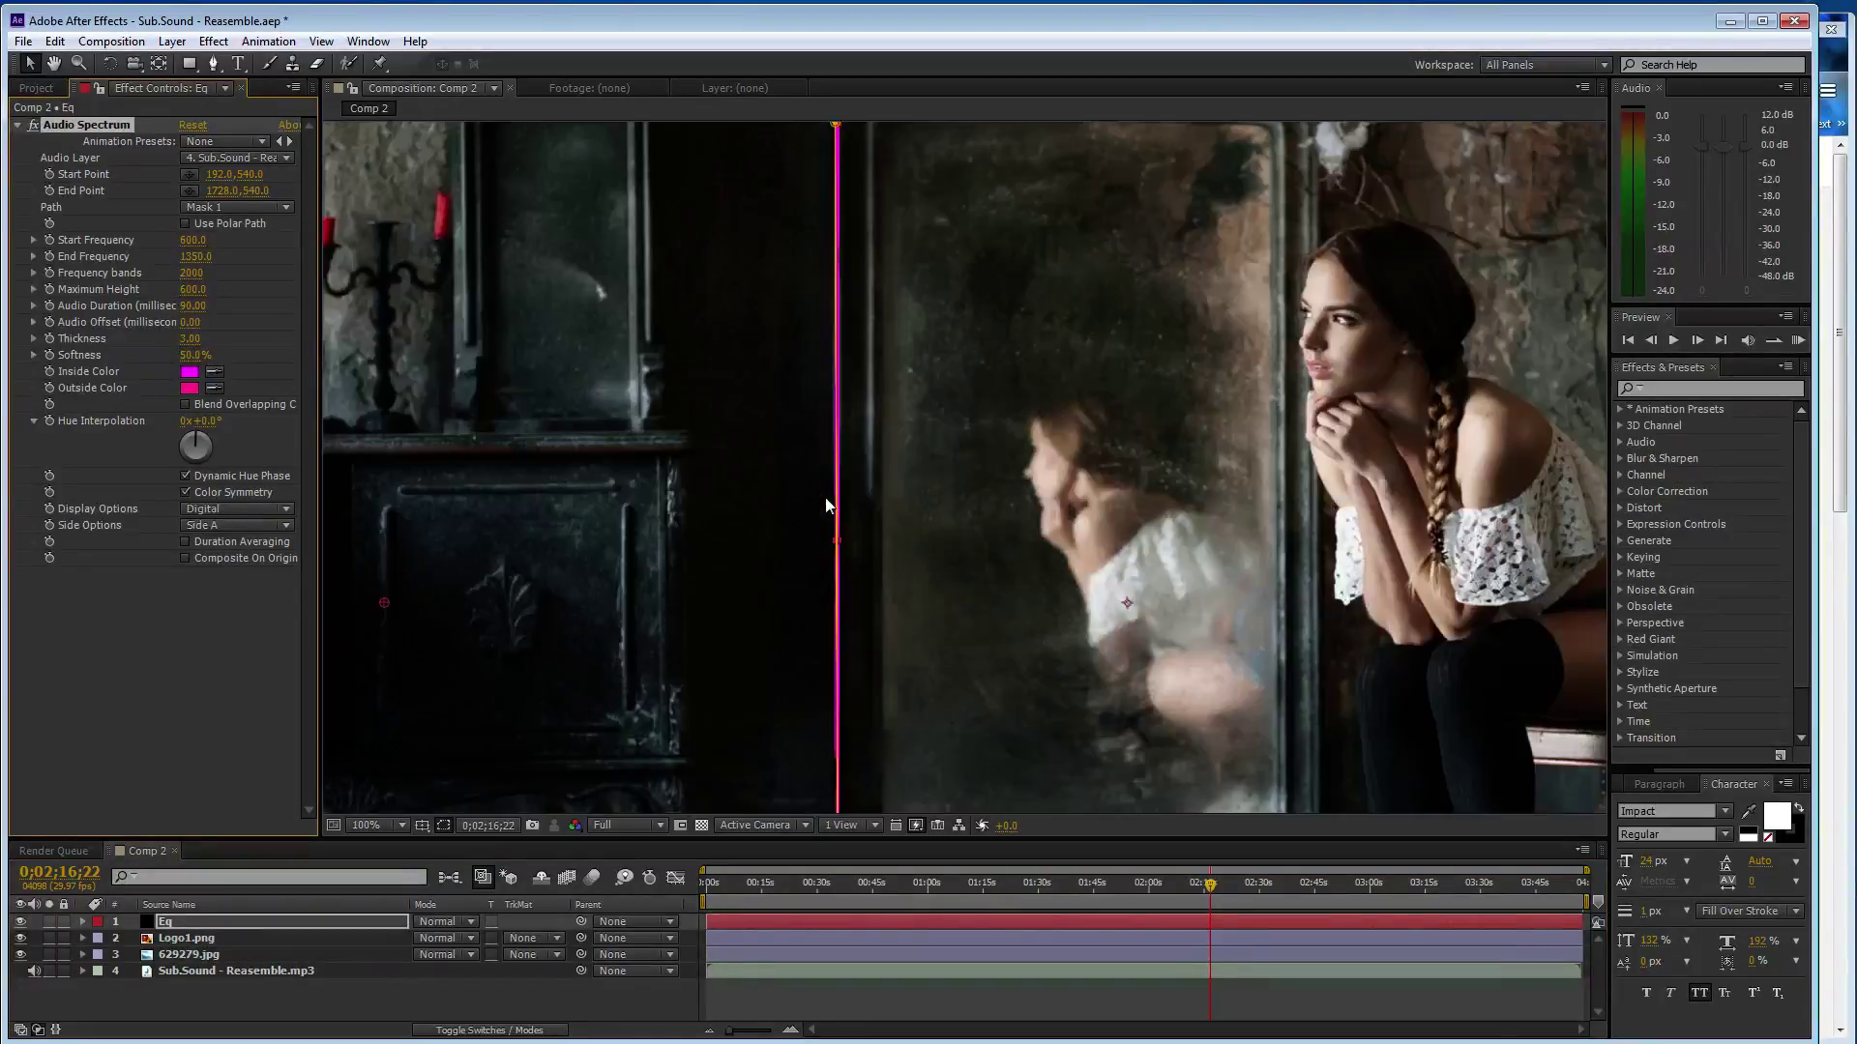
pyautogui.scroll(1, 861, 526)
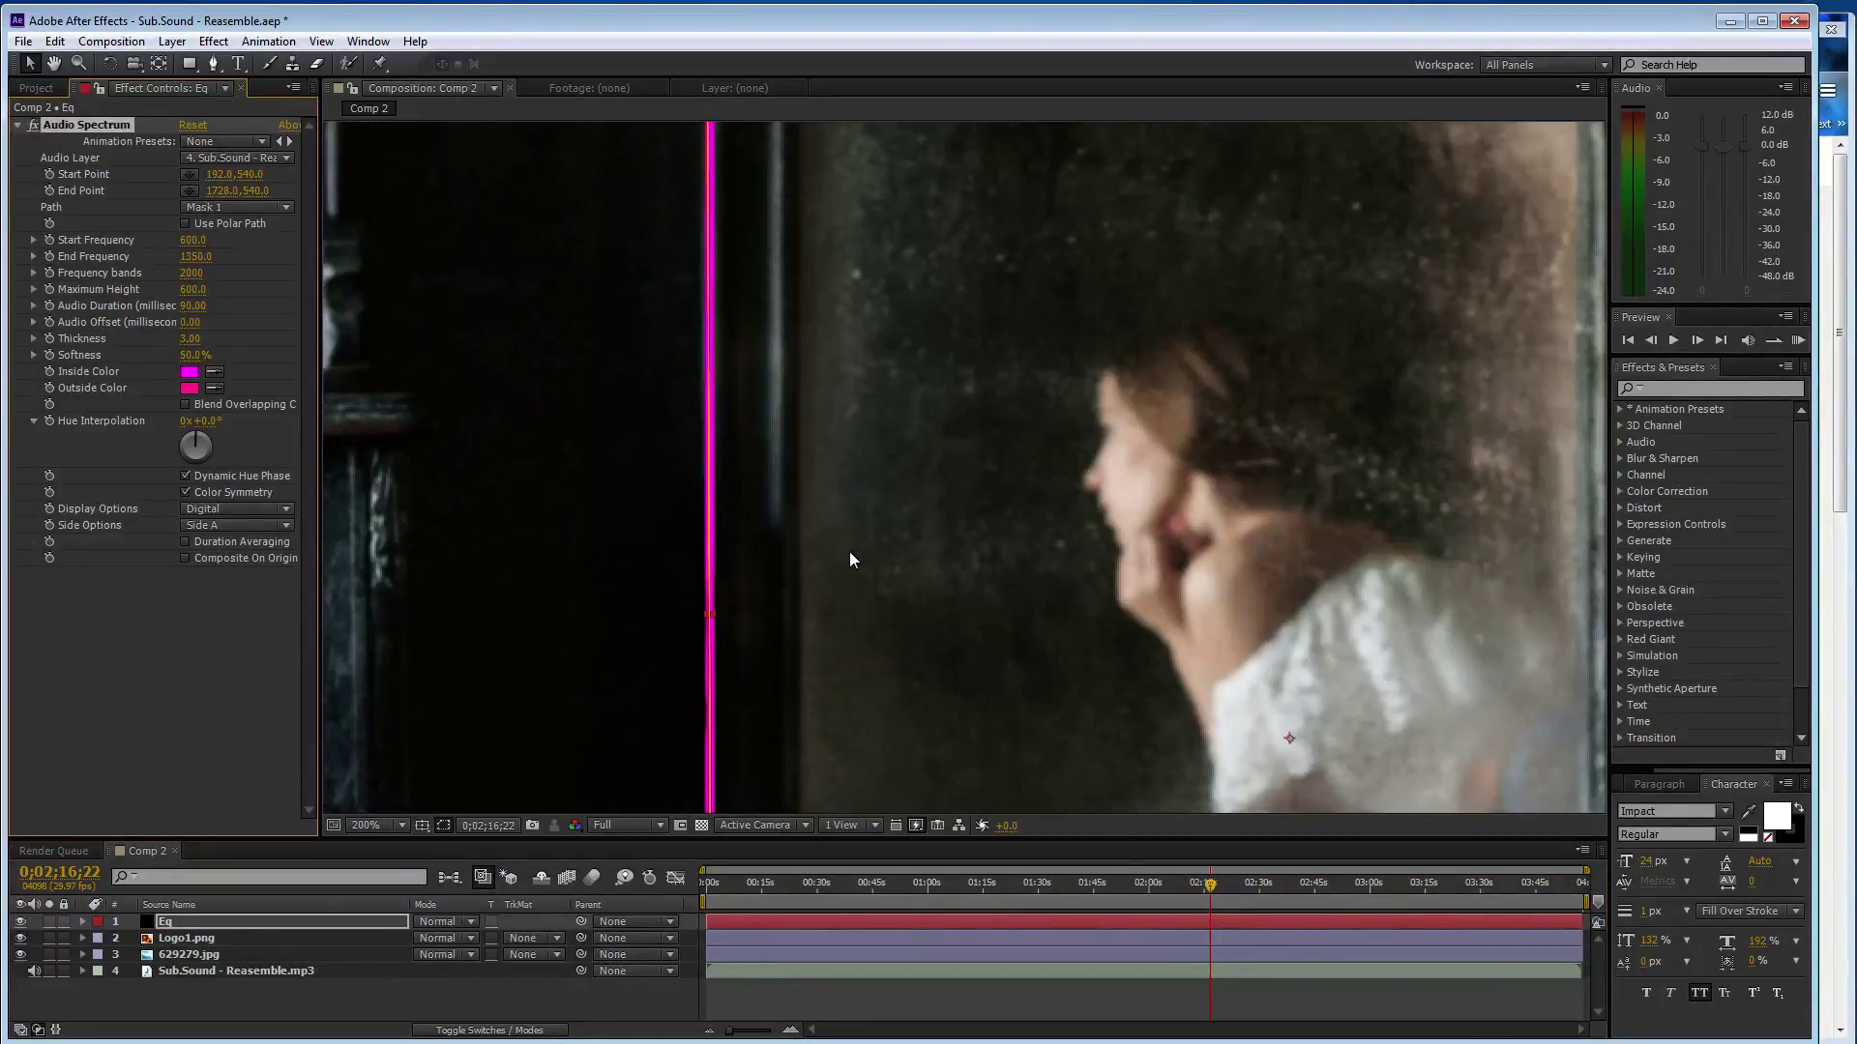
# Change Side Options to Side B
pyautogui.click(248, 528)
pyautogui.click(250, 566)
pyautogui.scroll(-2, 477, 493)
pyautogui.scroll(-2, 478, 495)
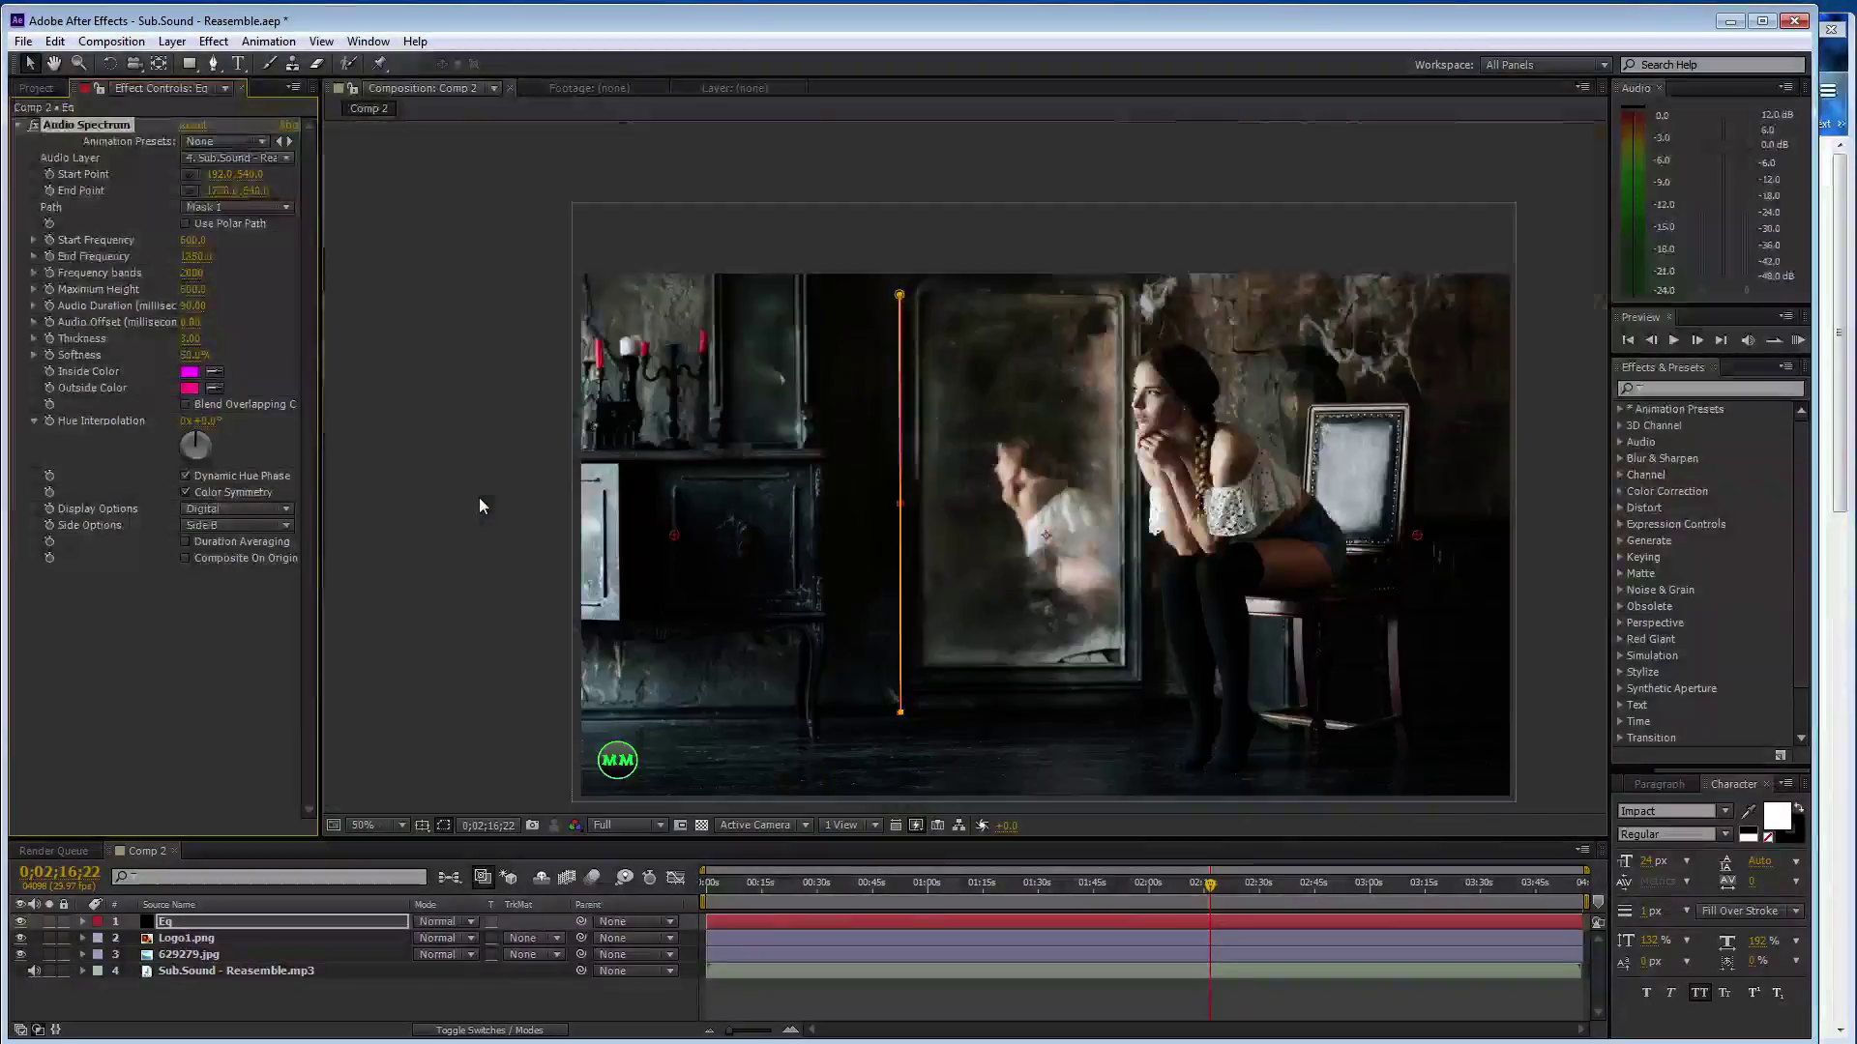
# Delete the old mask from the Eq layer
pyautogui.click(899, 295)
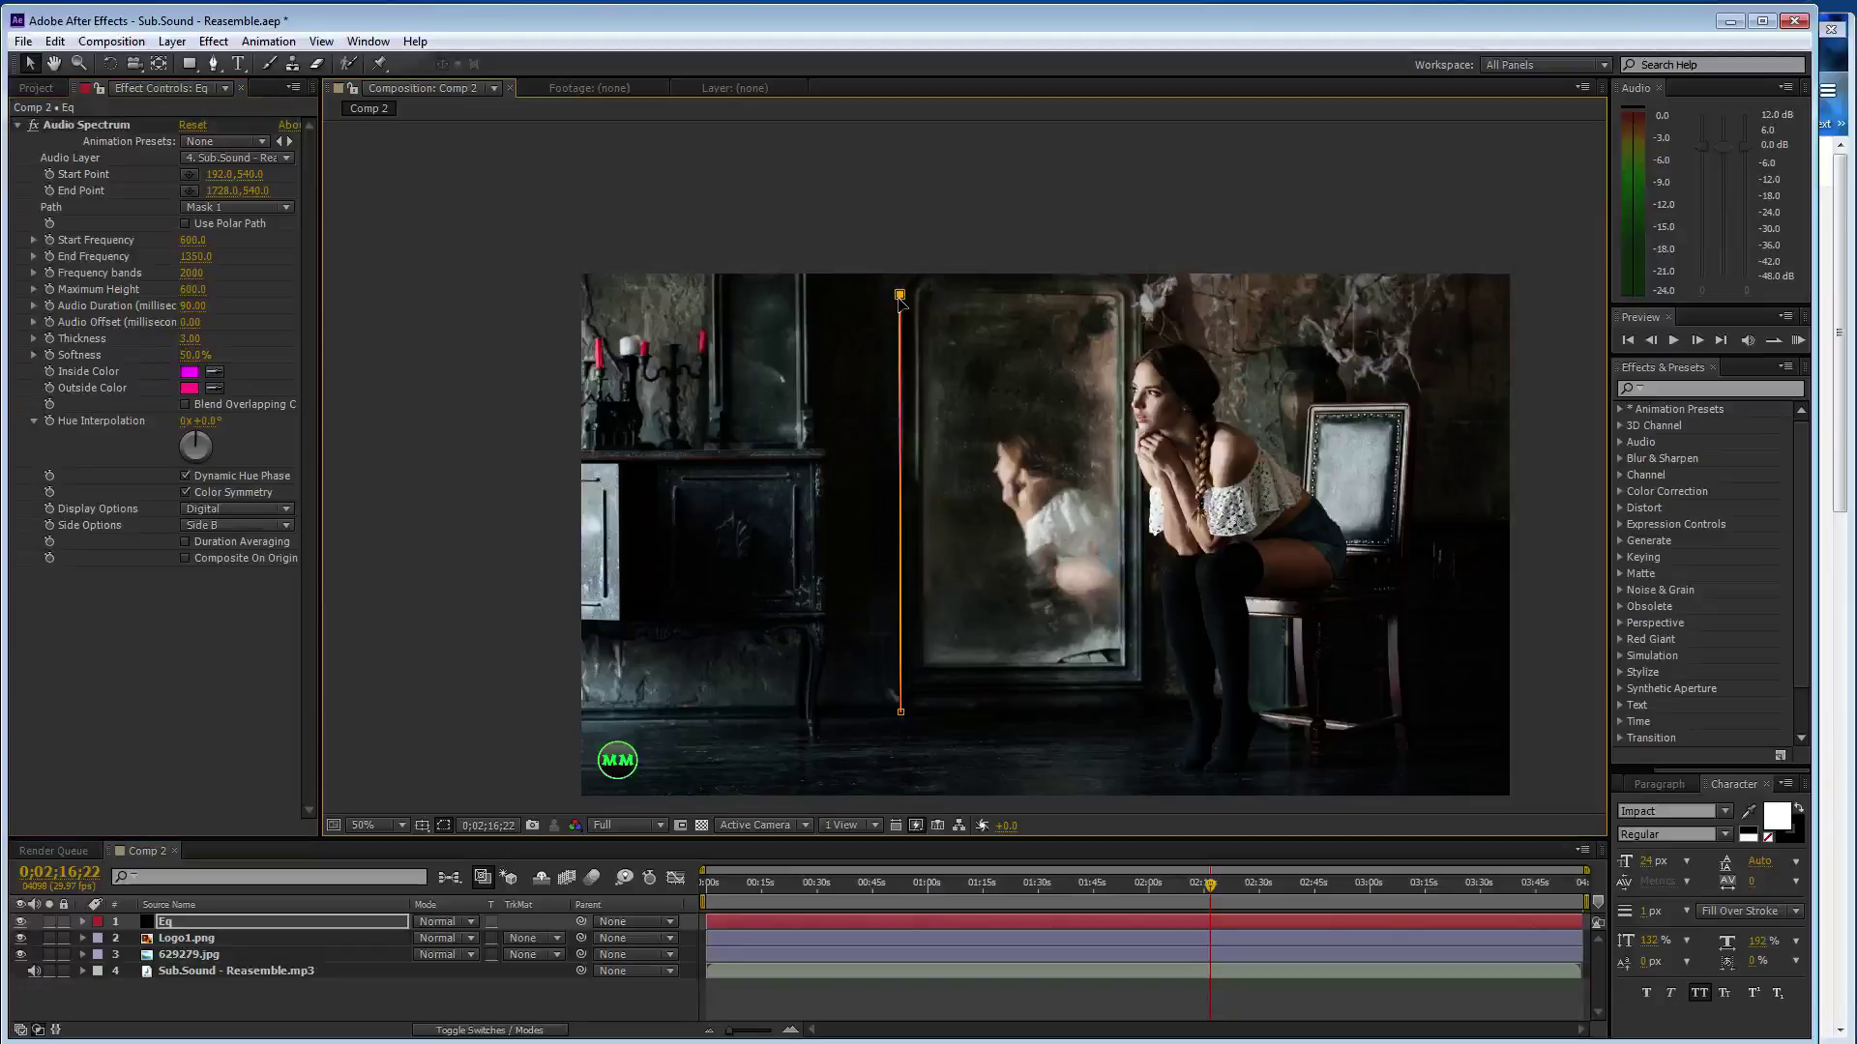
pyautogui.press('Delete')
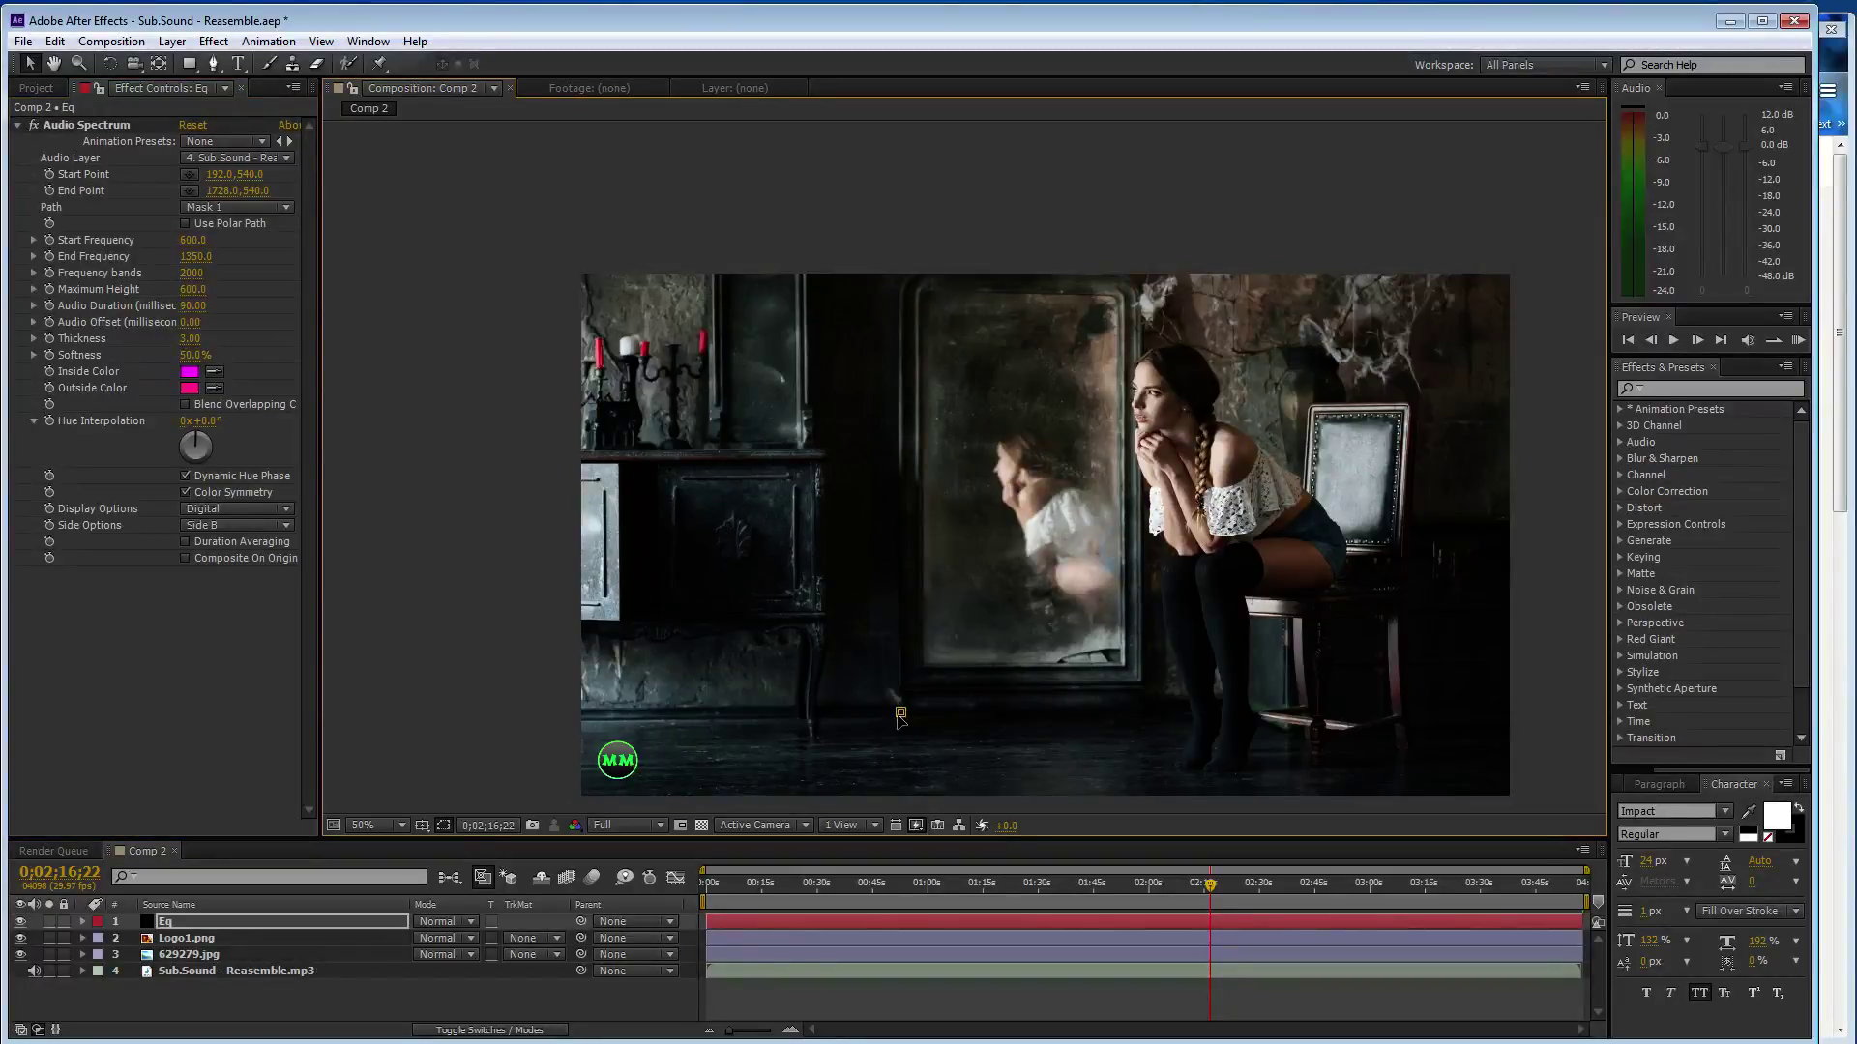
pyautogui.press('Delete')
pyautogui.press('/')
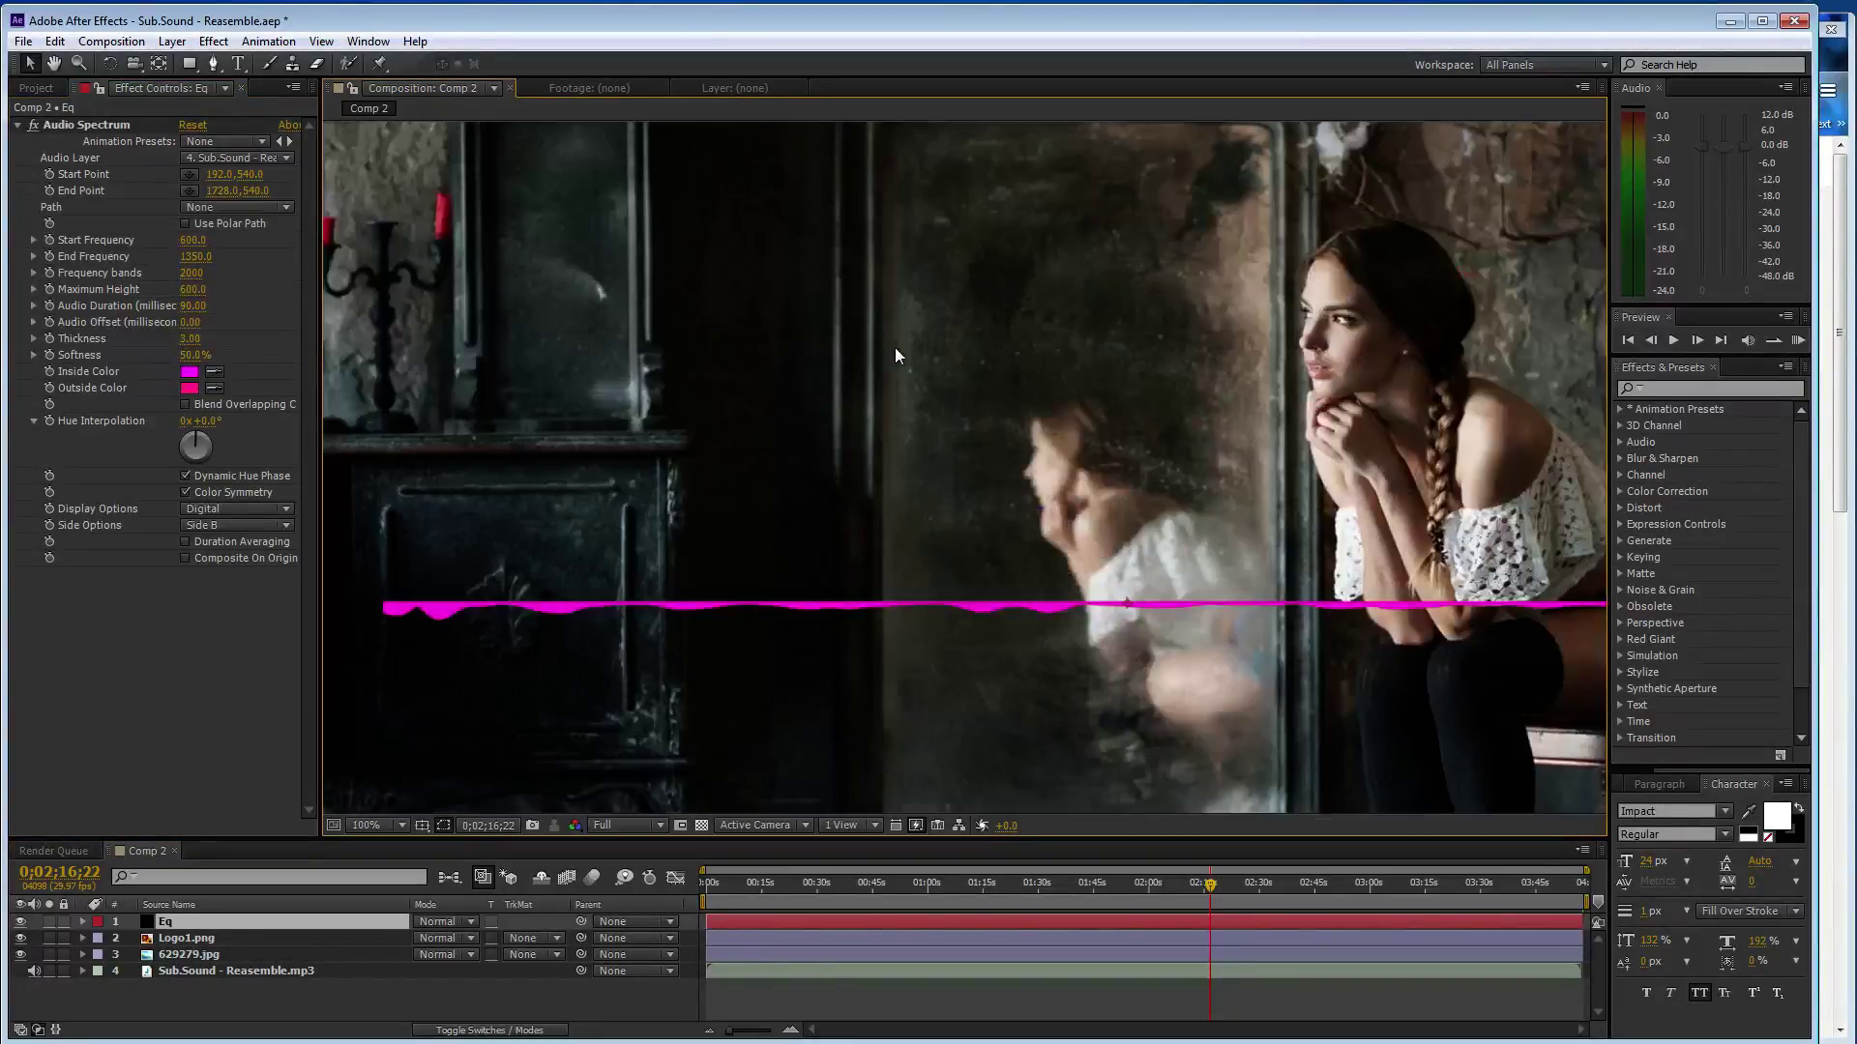
pyautogui.press(',')
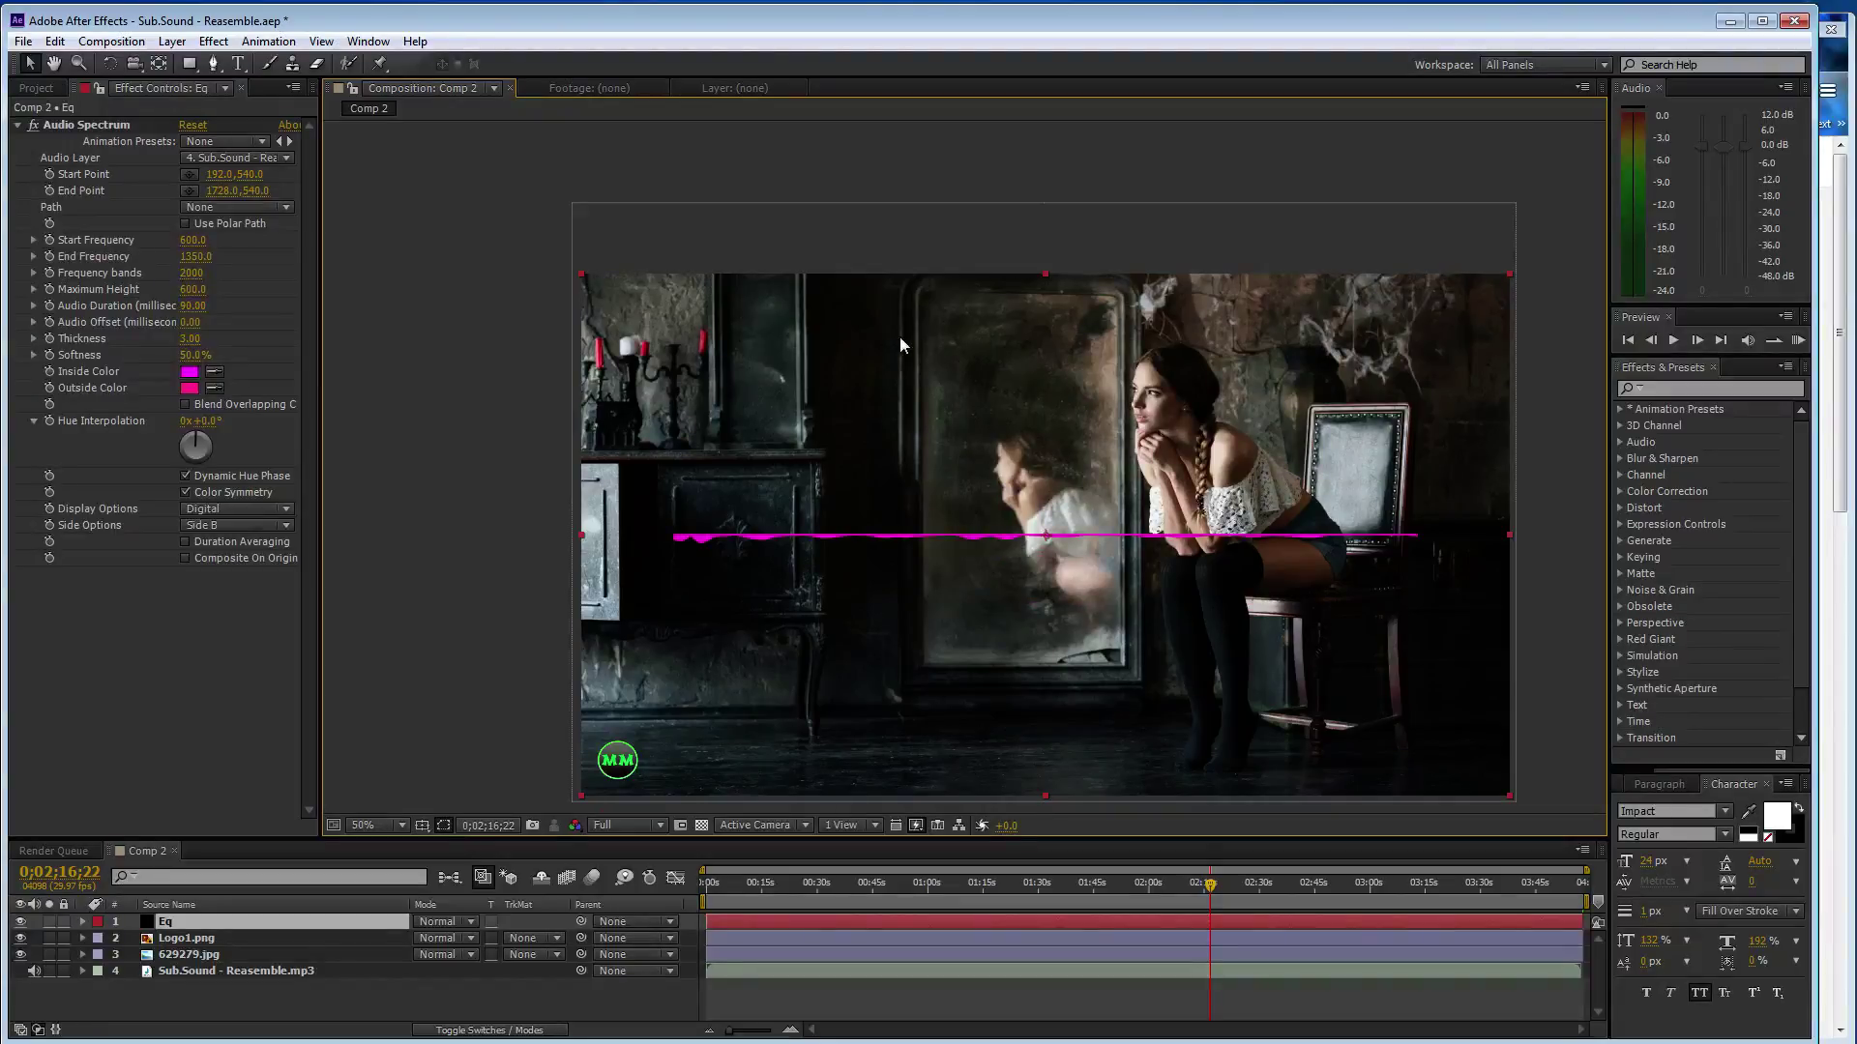
# Draw a new vertical two-point mask left of the mirror and set the spectrum Path to Mask 1
pyautogui.press('g')
pyautogui.click(900, 291)
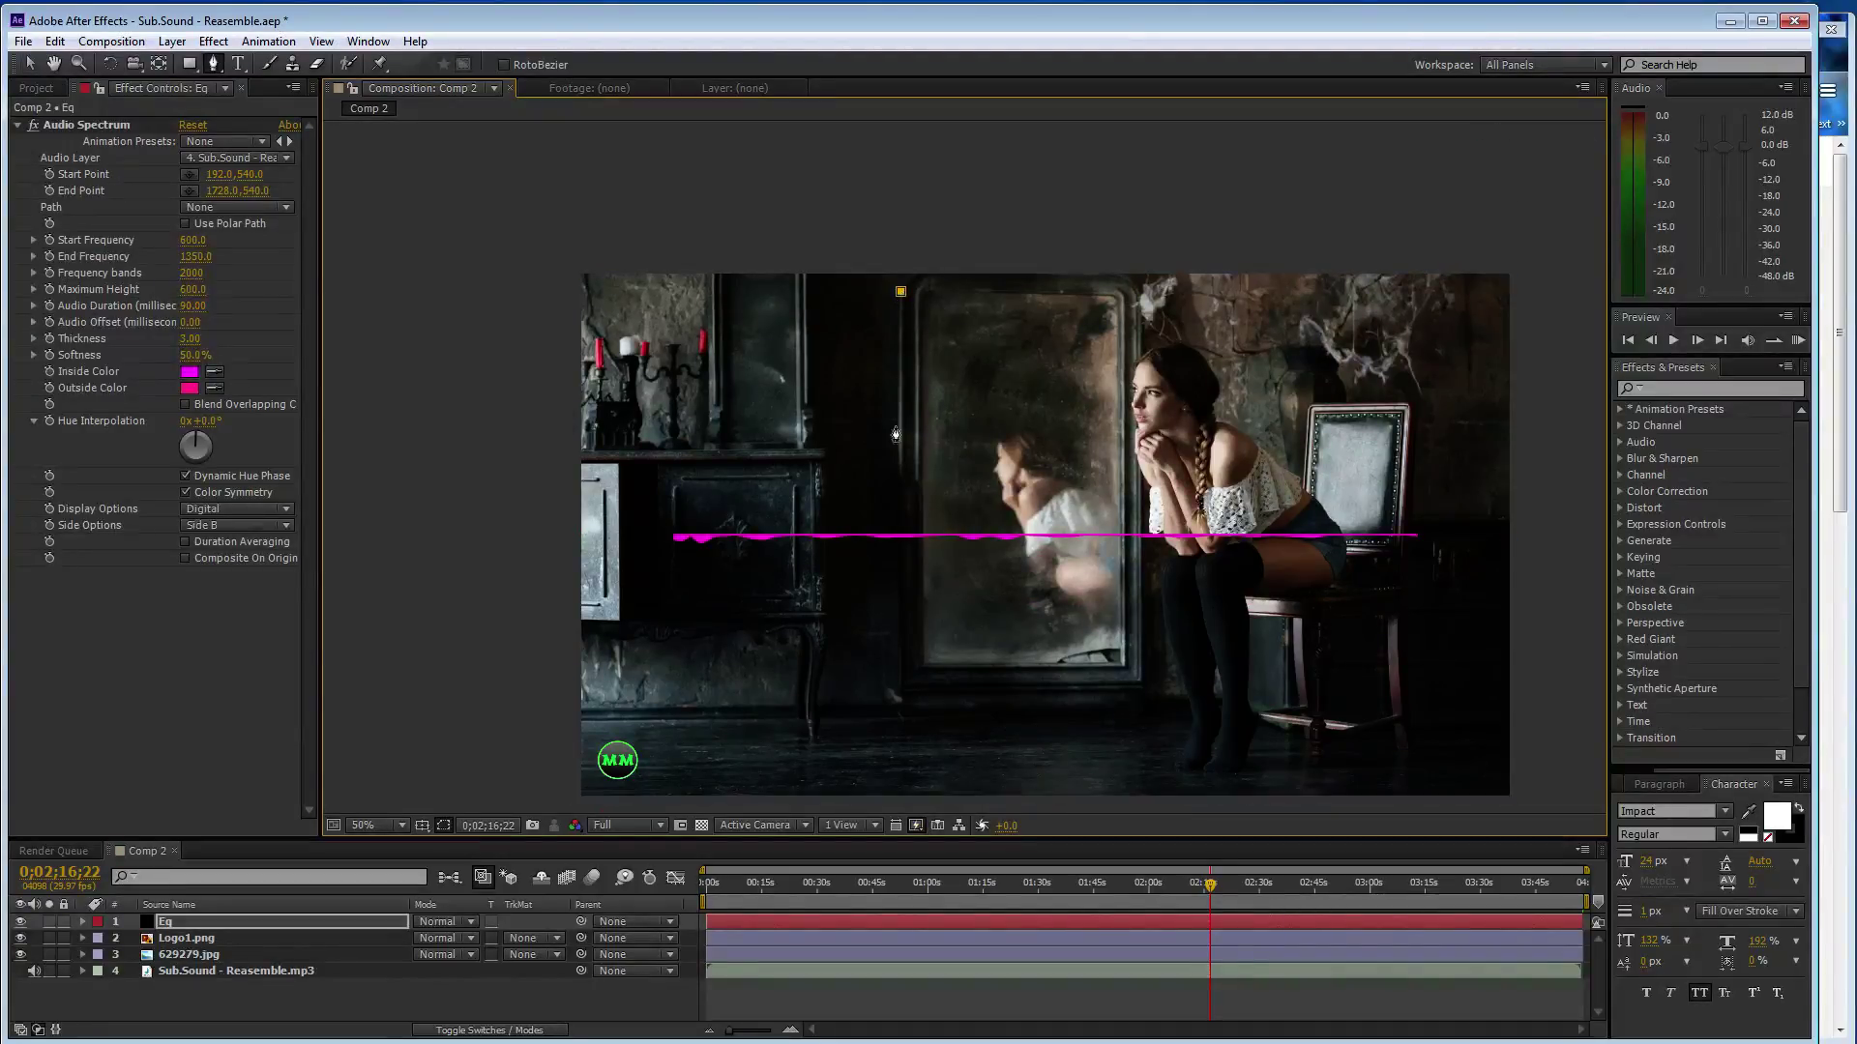
pyautogui.click(902, 715)
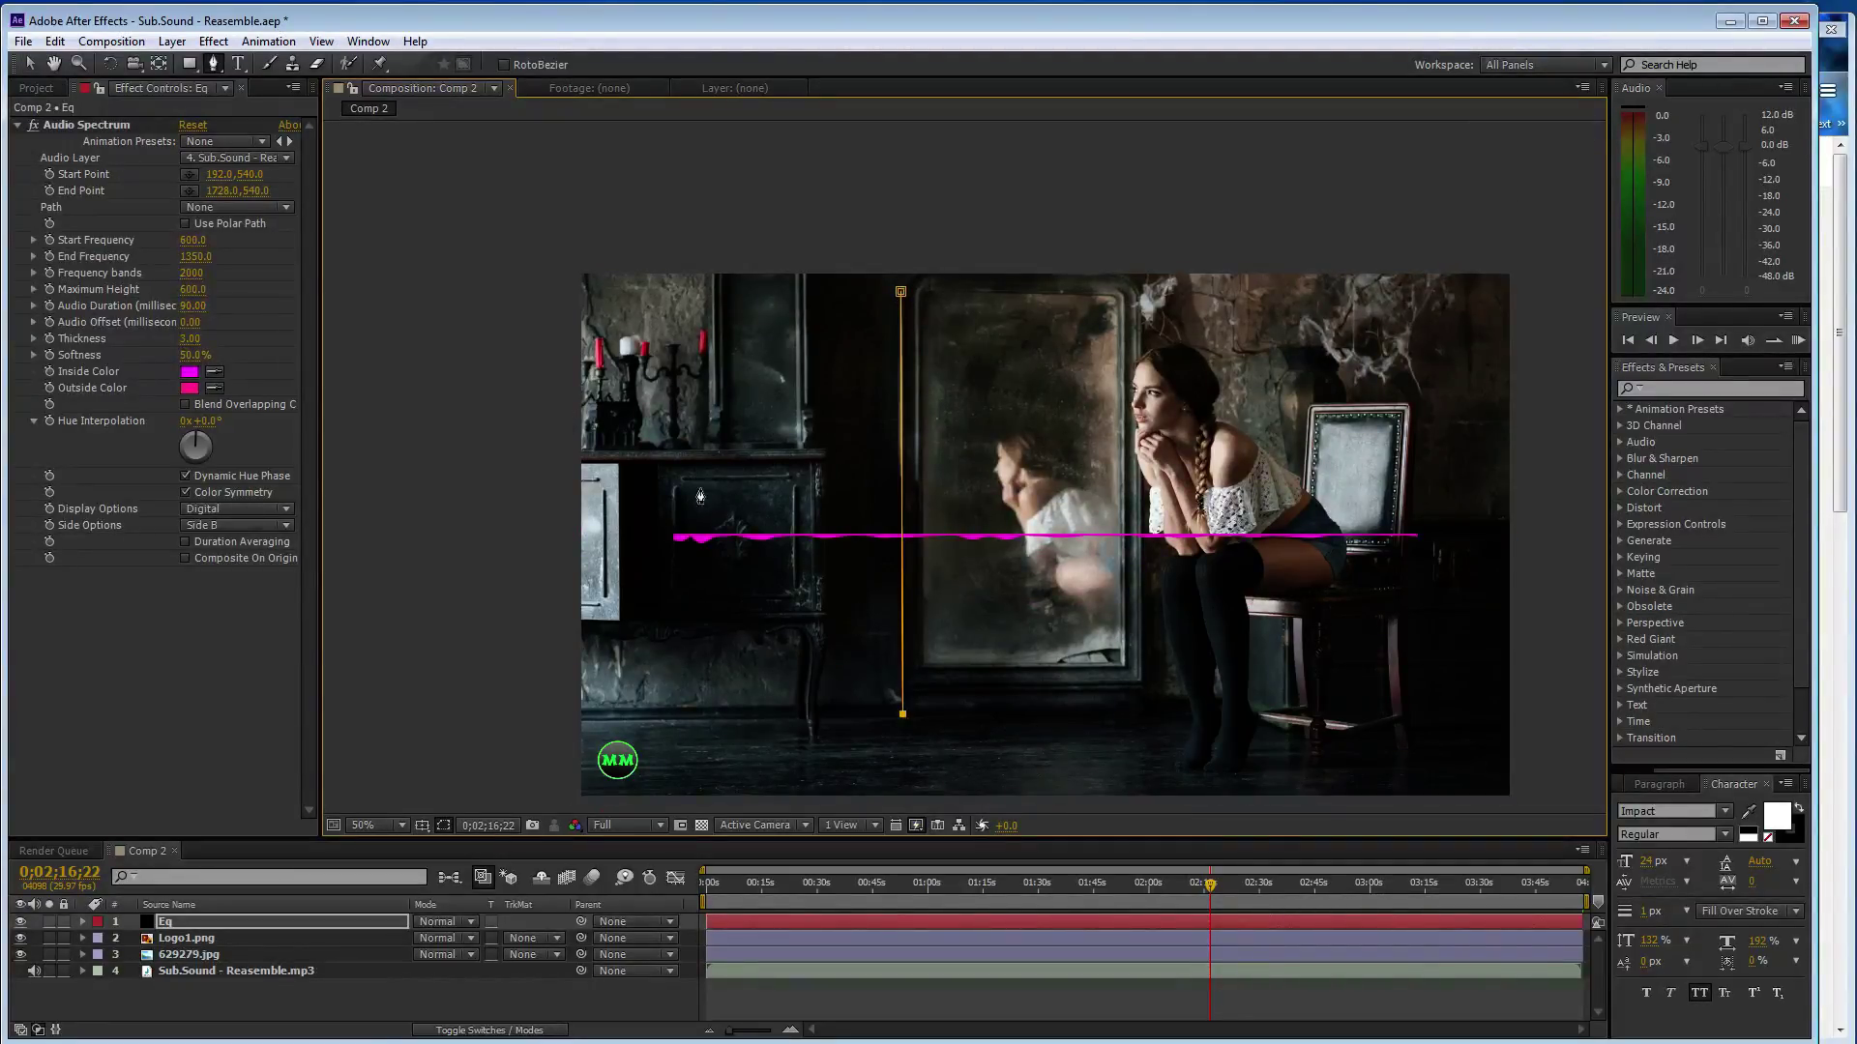
pyautogui.click(222, 207)
pyautogui.click(230, 261)
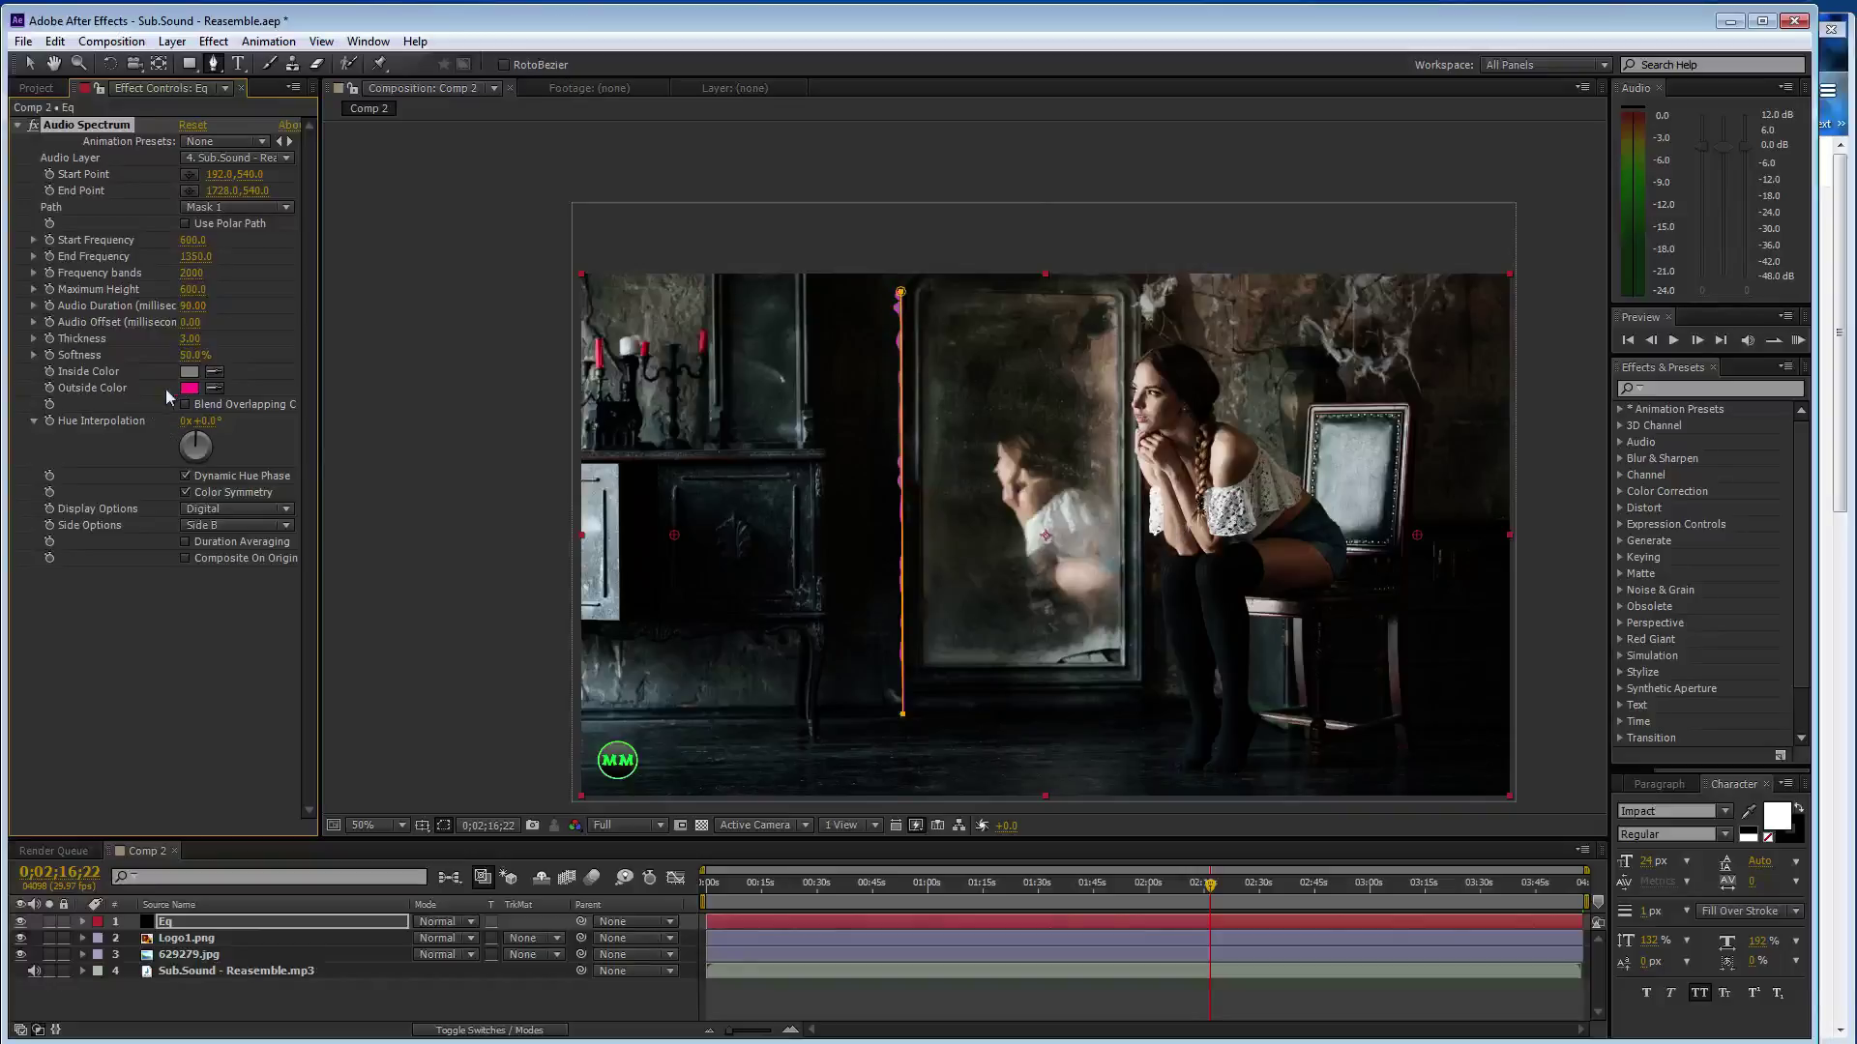
# Set the spectrum's Inside and Outside Color to white sampled from the blouse
pyautogui.click(215, 371)
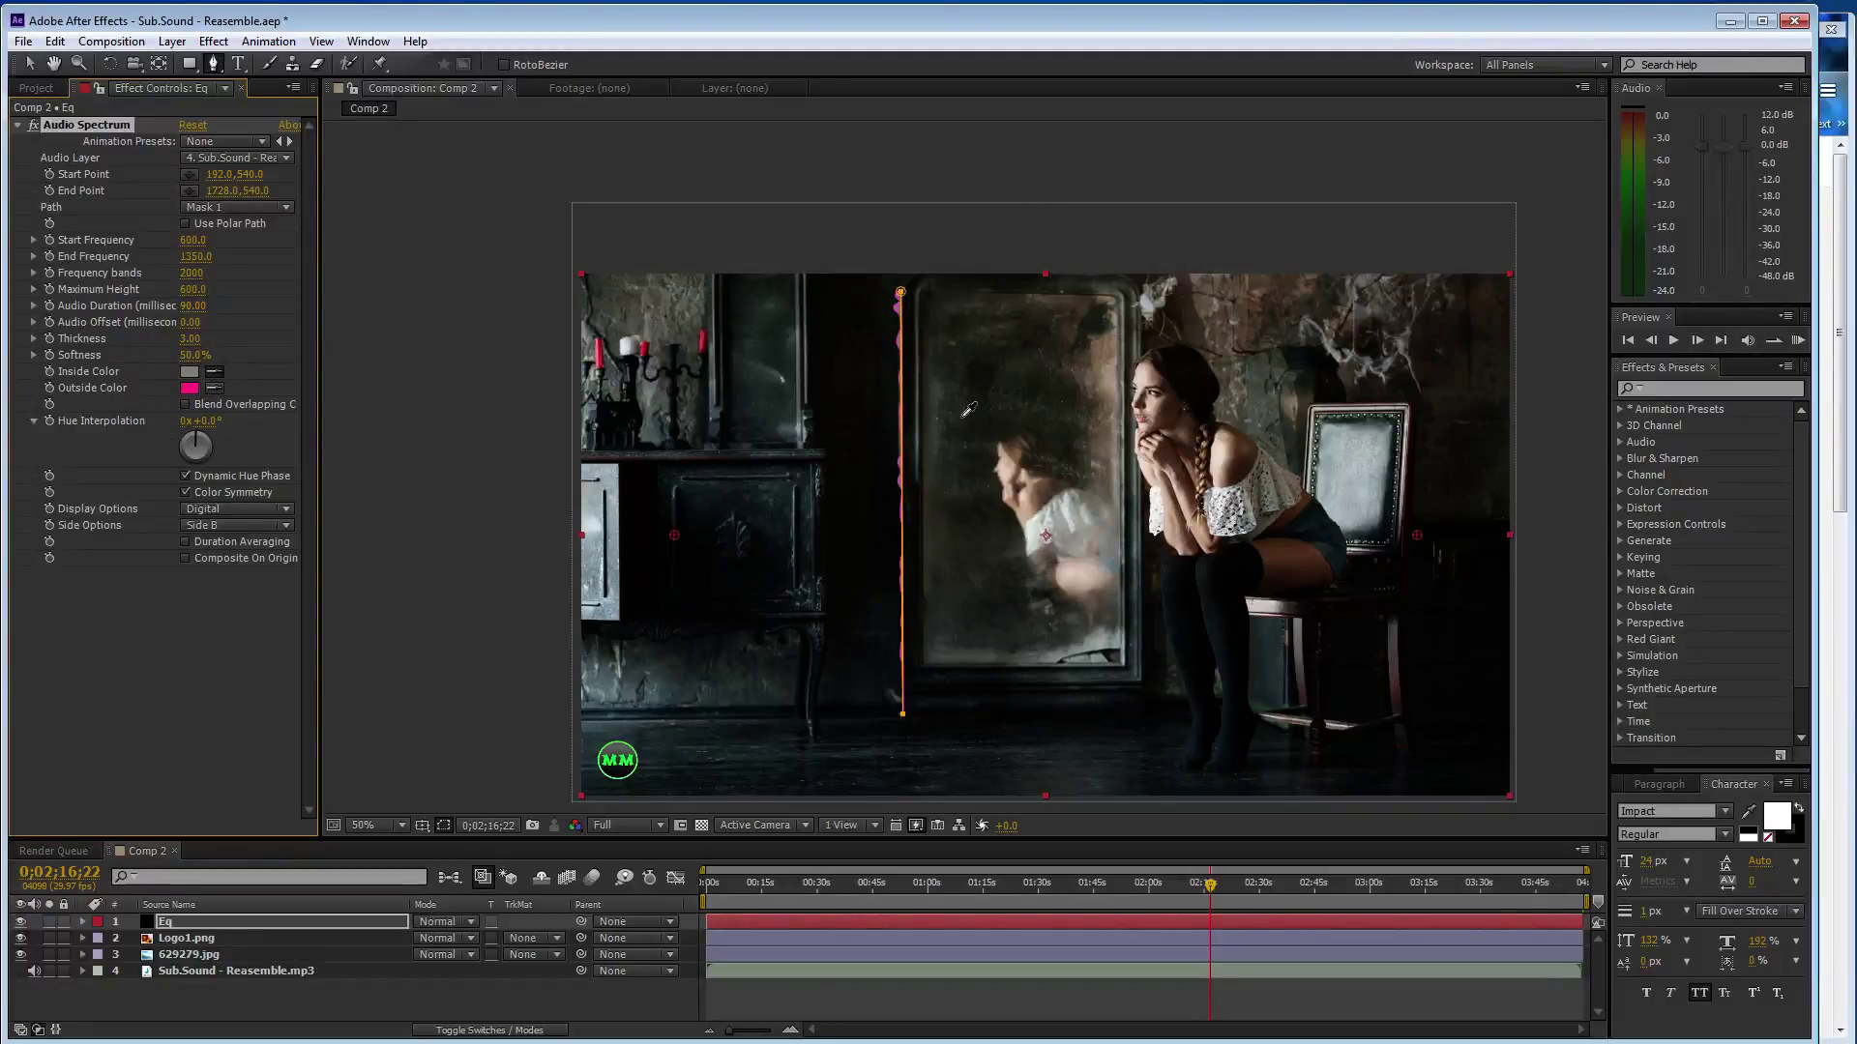
pyautogui.click(1226, 493)
pyautogui.click(215, 386)
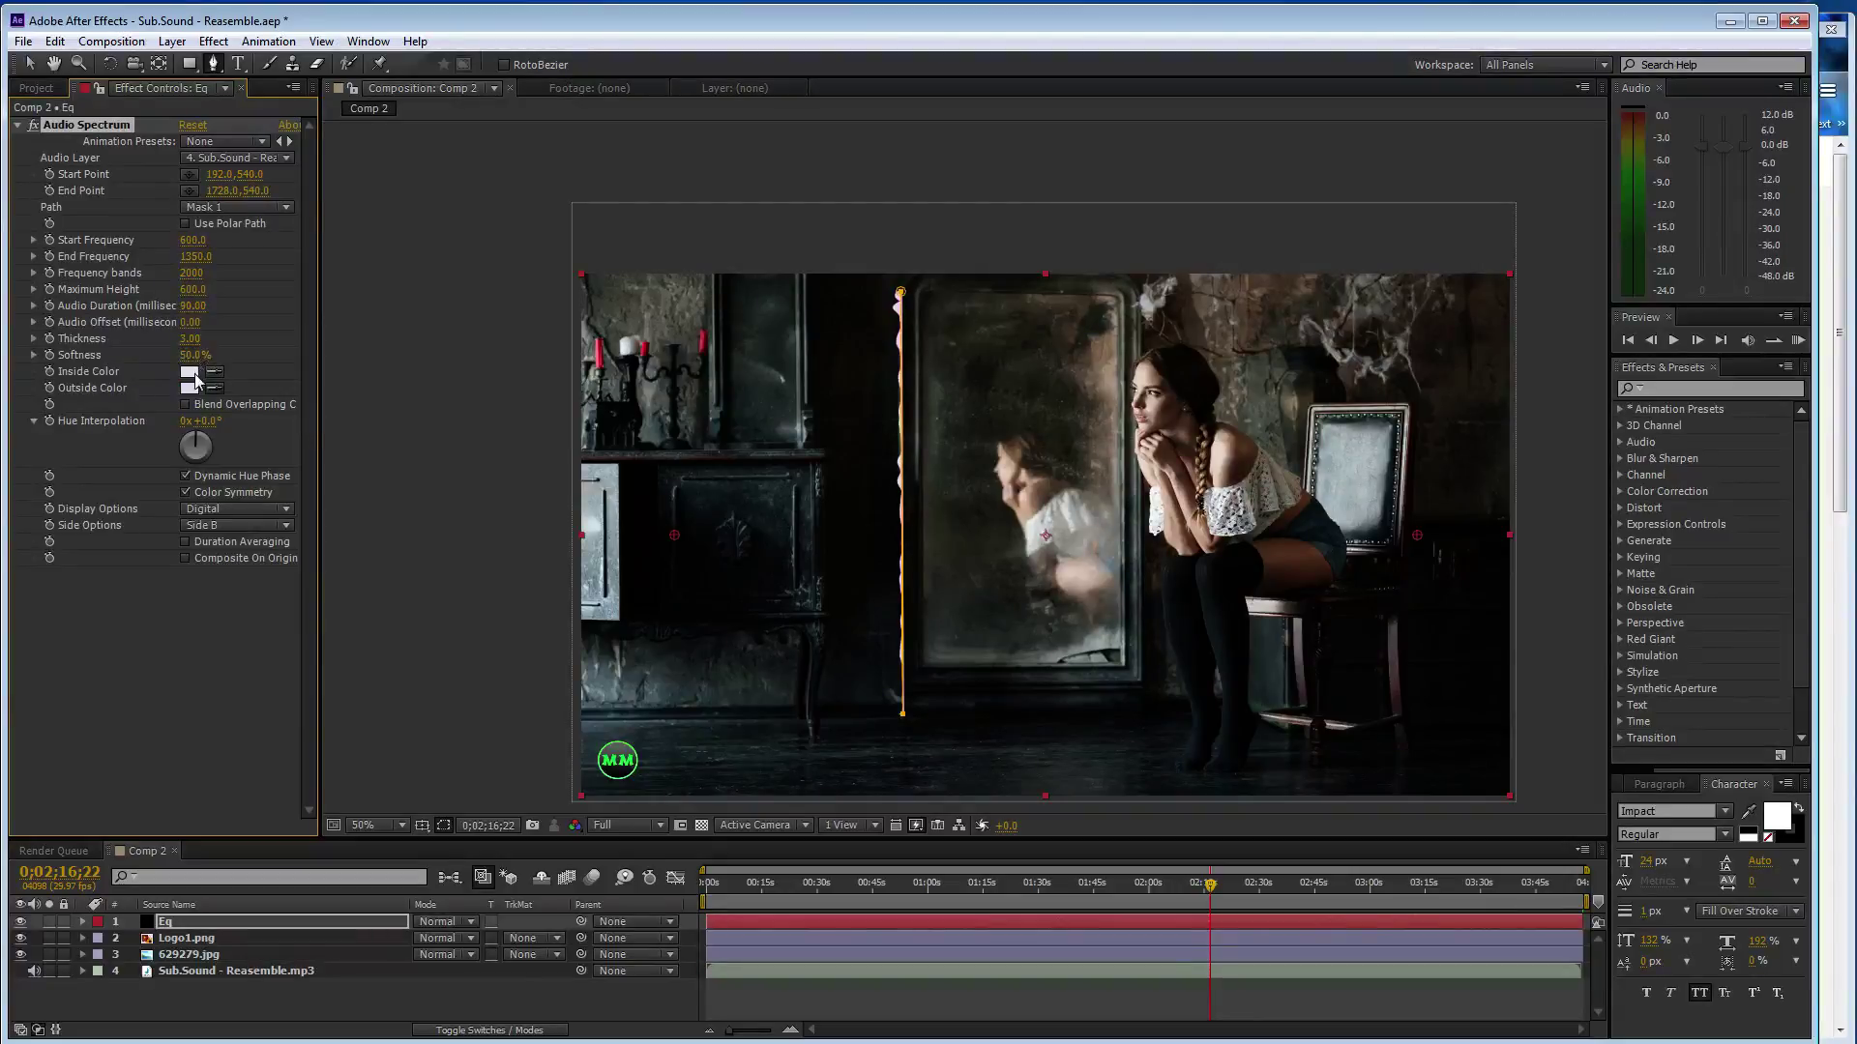
# Apply Glow with Glow Radius 21 and start the work area at about 00:48
pyautogui.click(1665, 389)
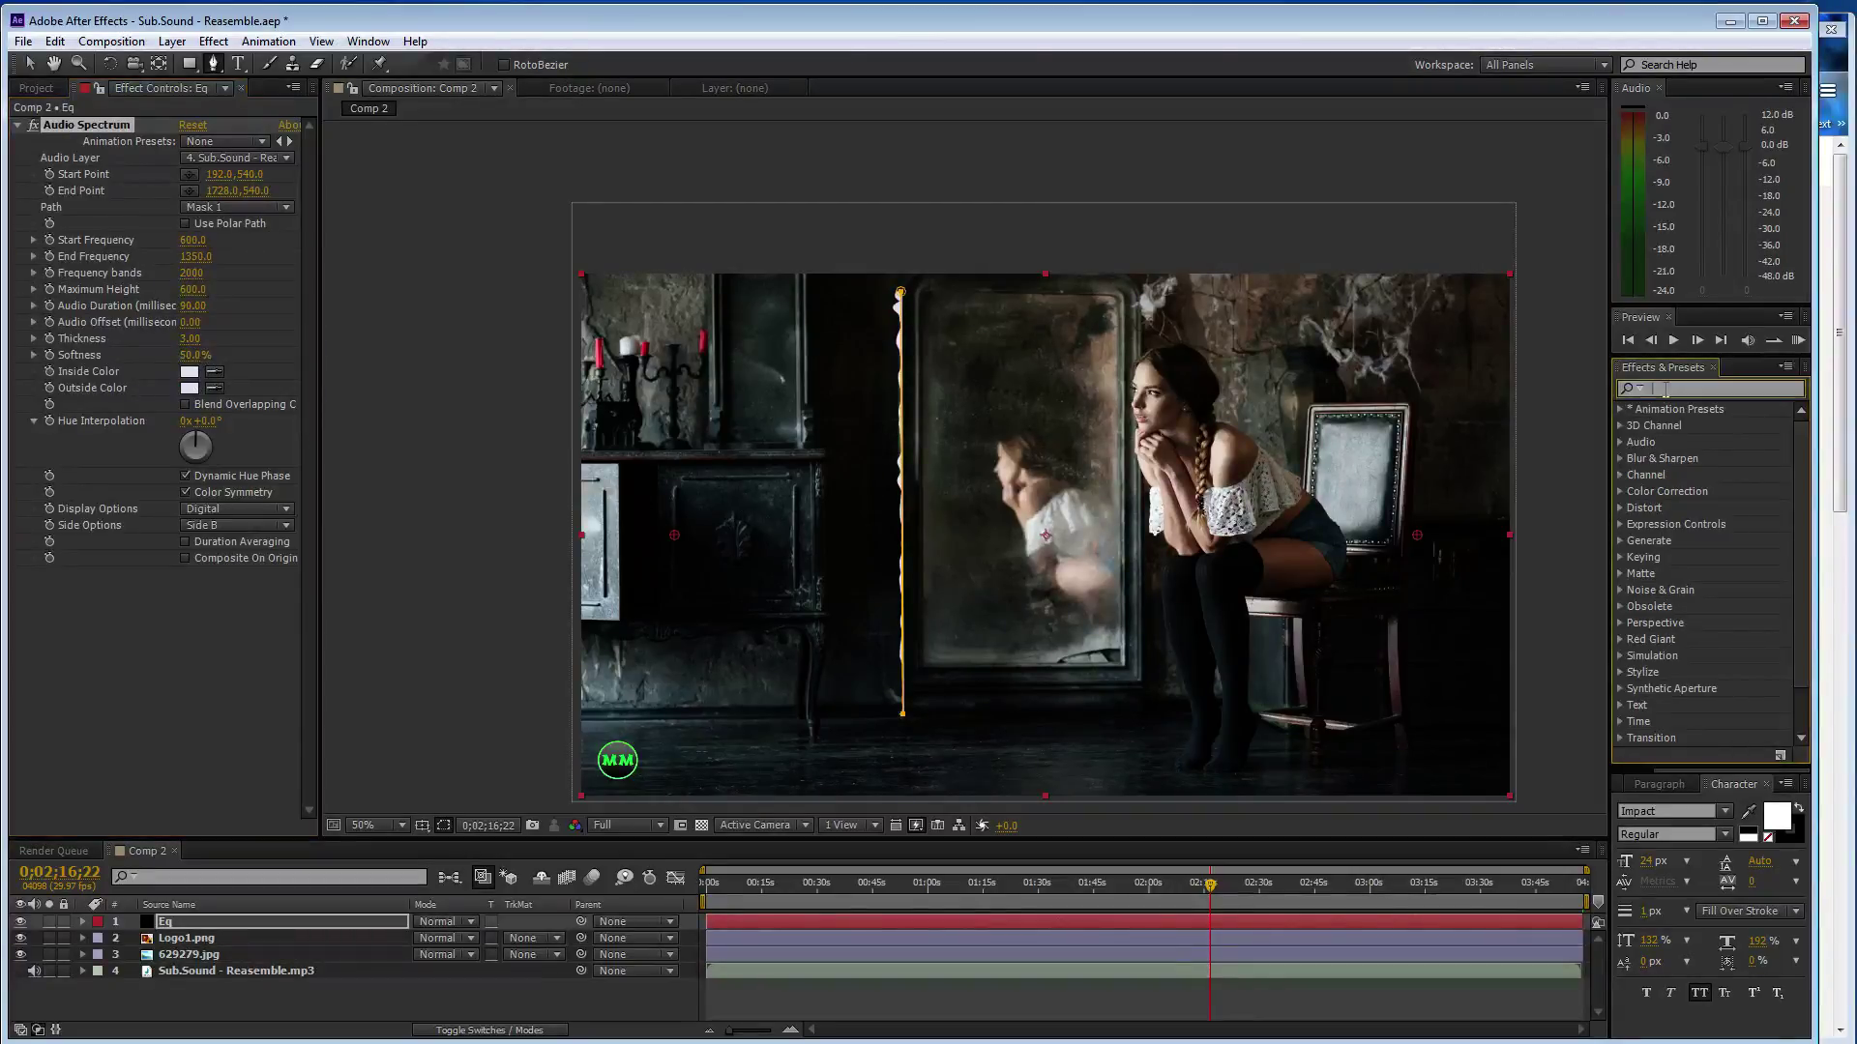
pyautogui.write('glow')
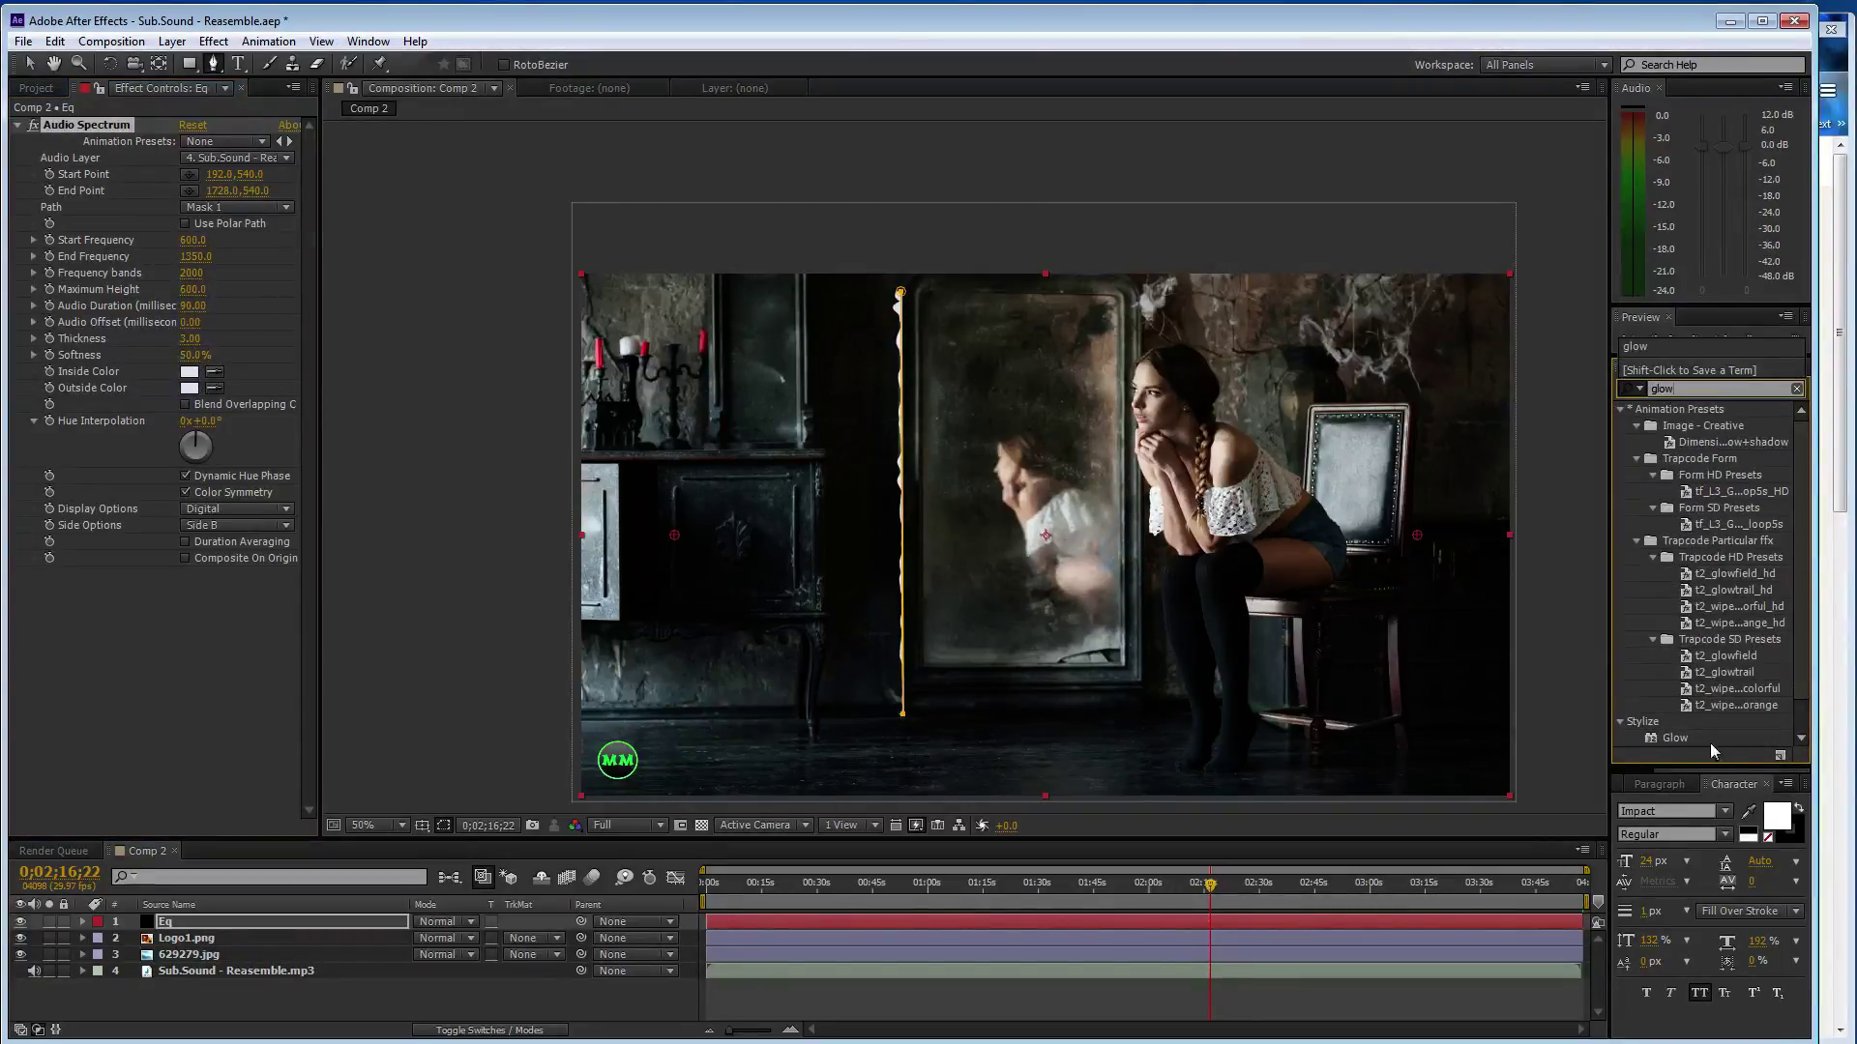
pyautogui.doubleClick(1676, 739)
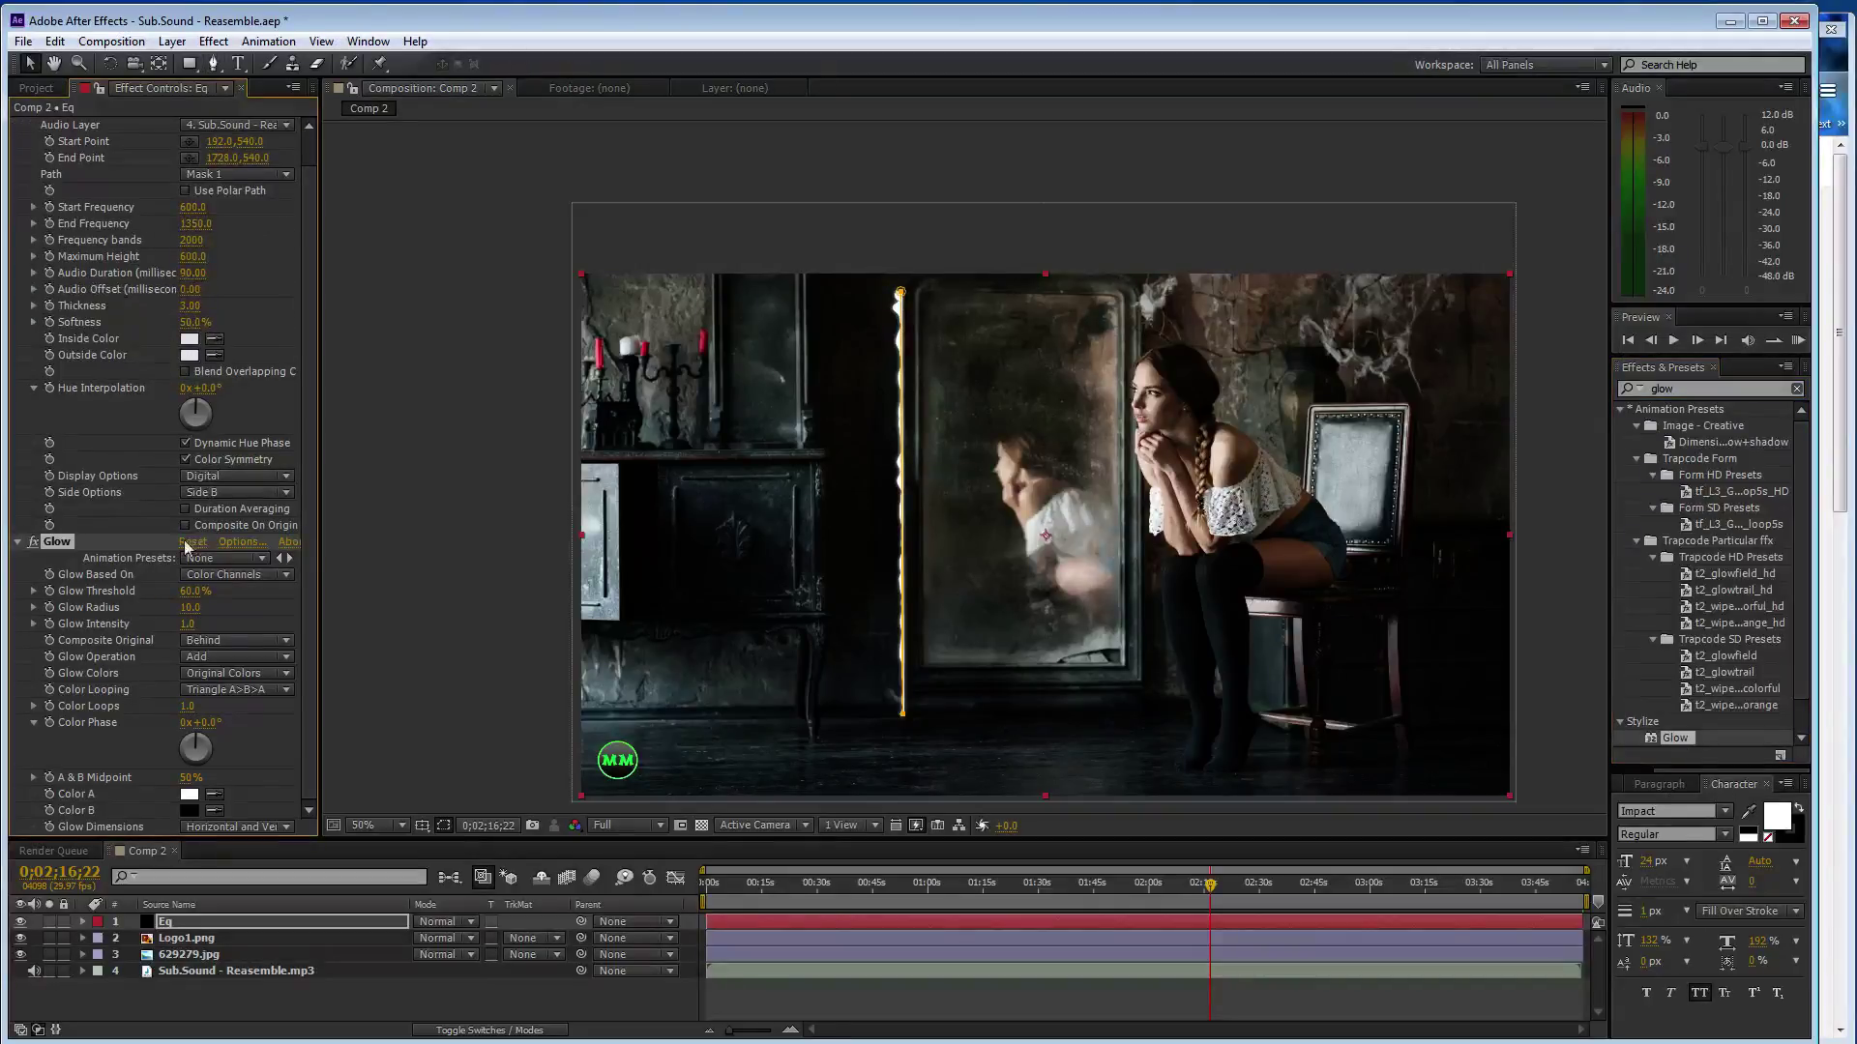
pyautogui.moveTo(197, 607); pyautogui.dragTo(207, 607)
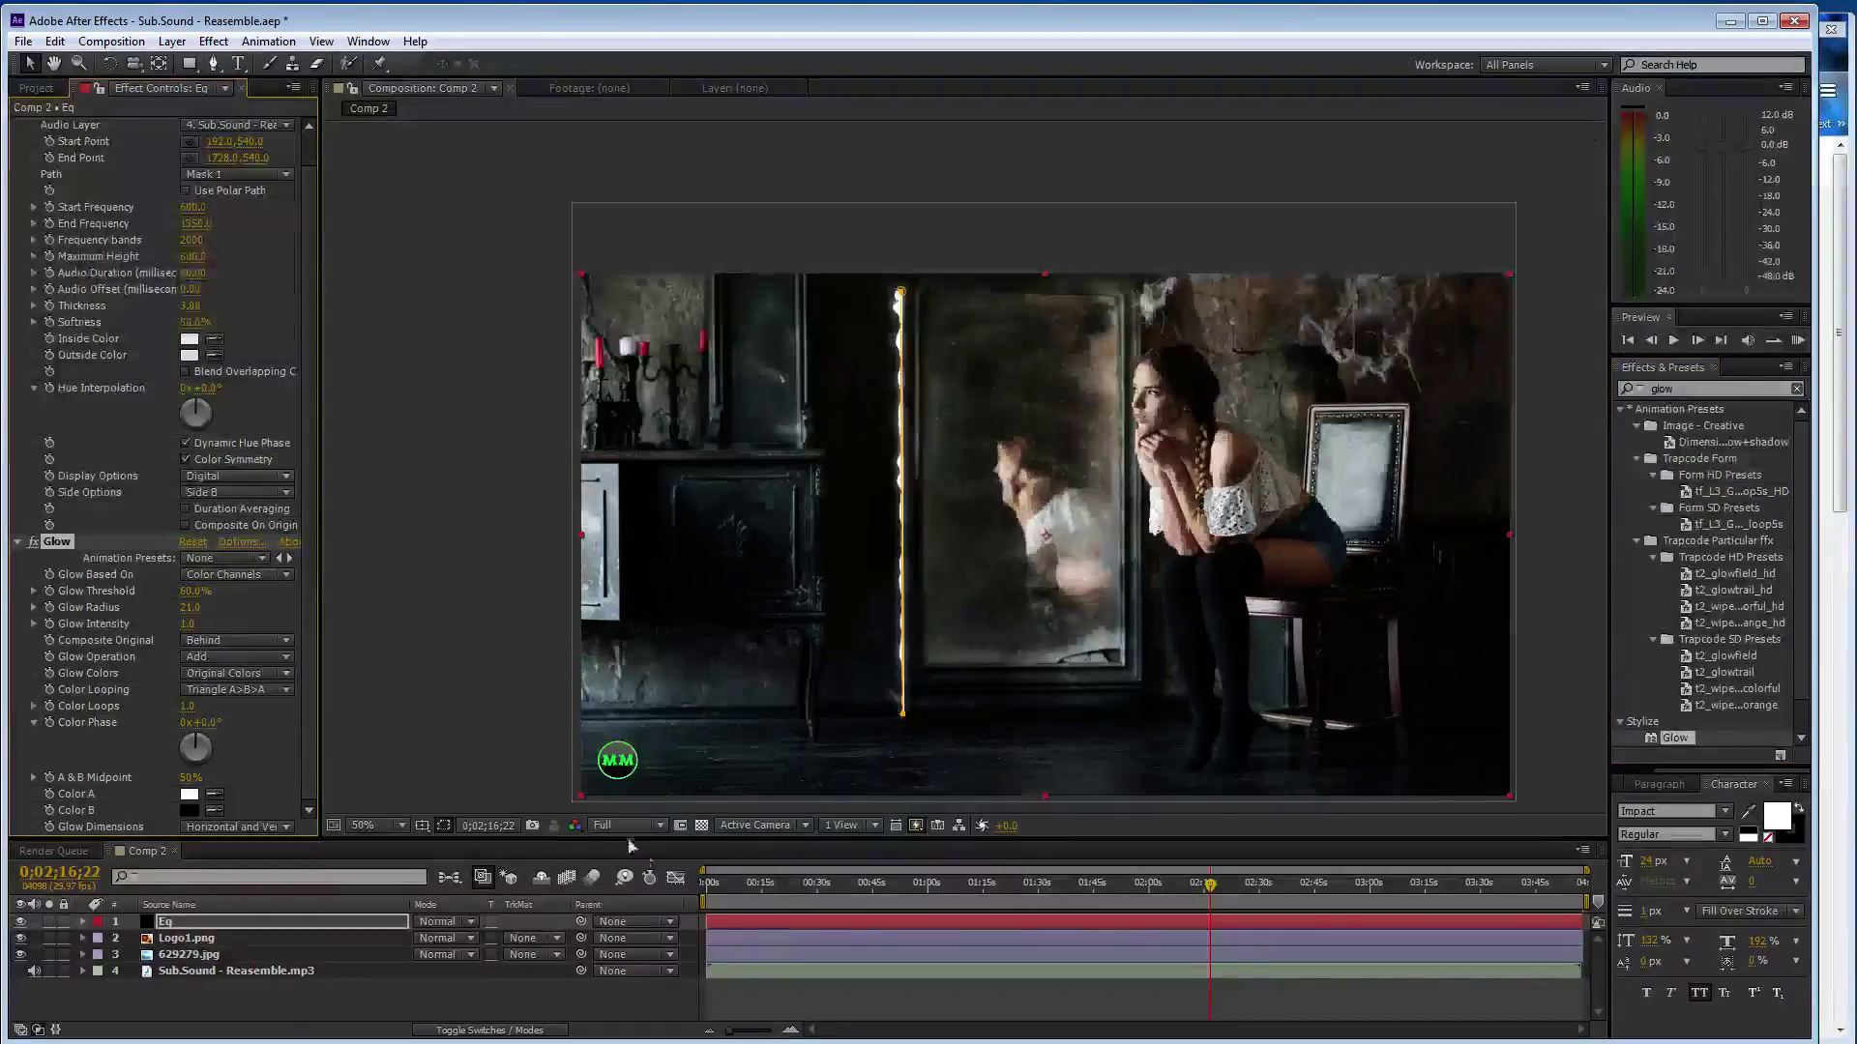
pyautogui.moveTo(703, 897); pyautogui.dragTo(879, 900)
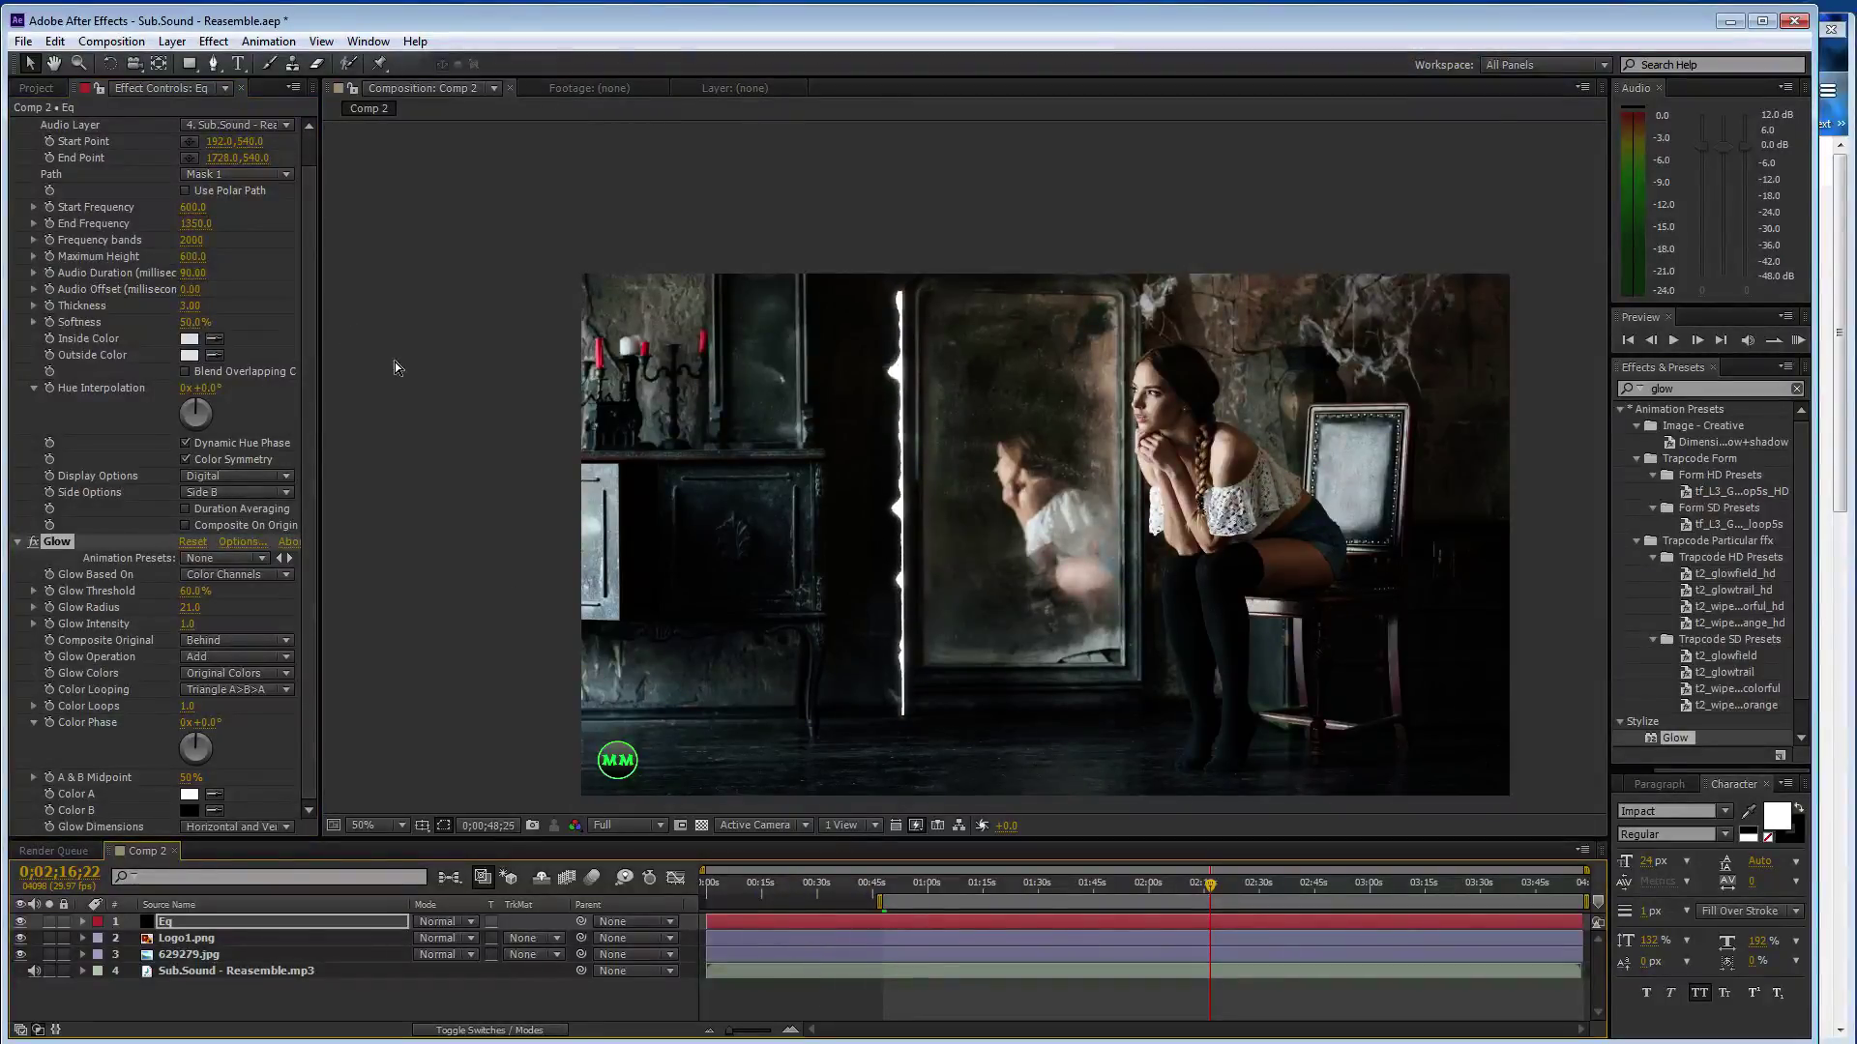
# Stop the preview, deselect the Eq layer, and preview again from the work-area start
pyautogui.hotkey('ctrl', 'z')
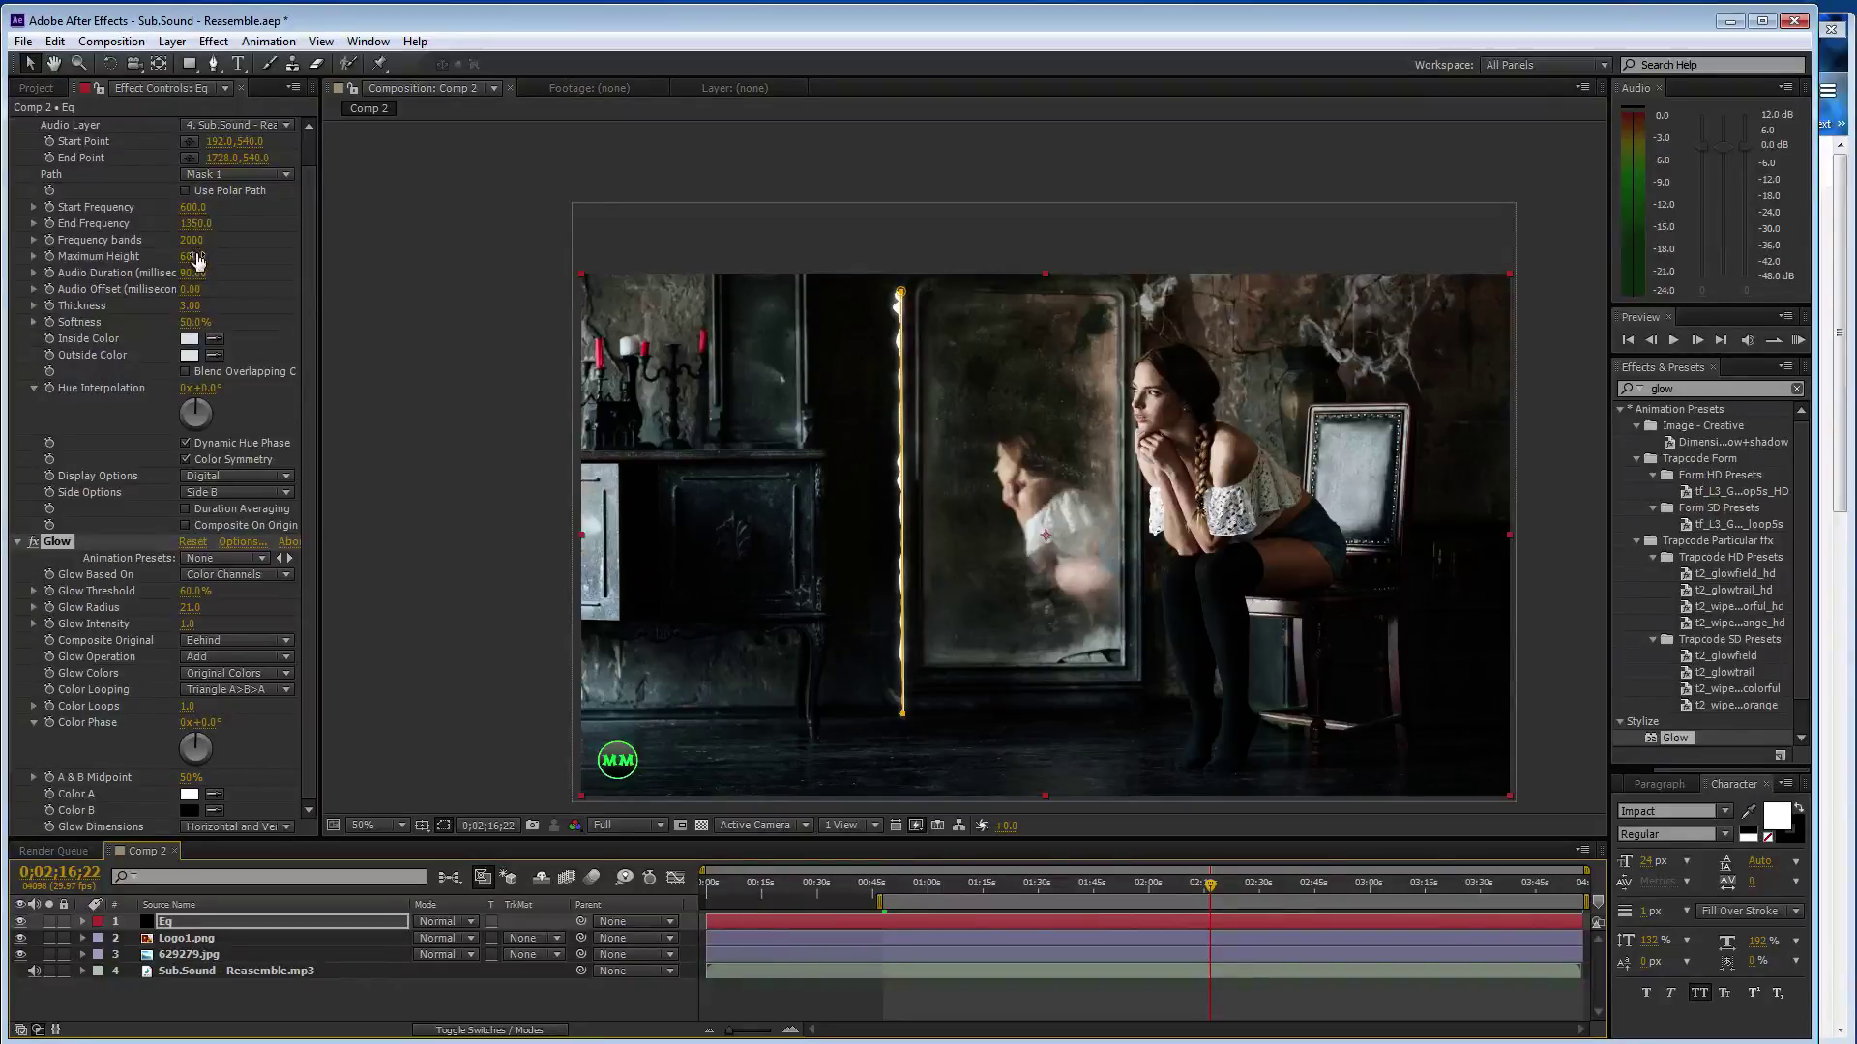
pyautogui.click(493, 566)
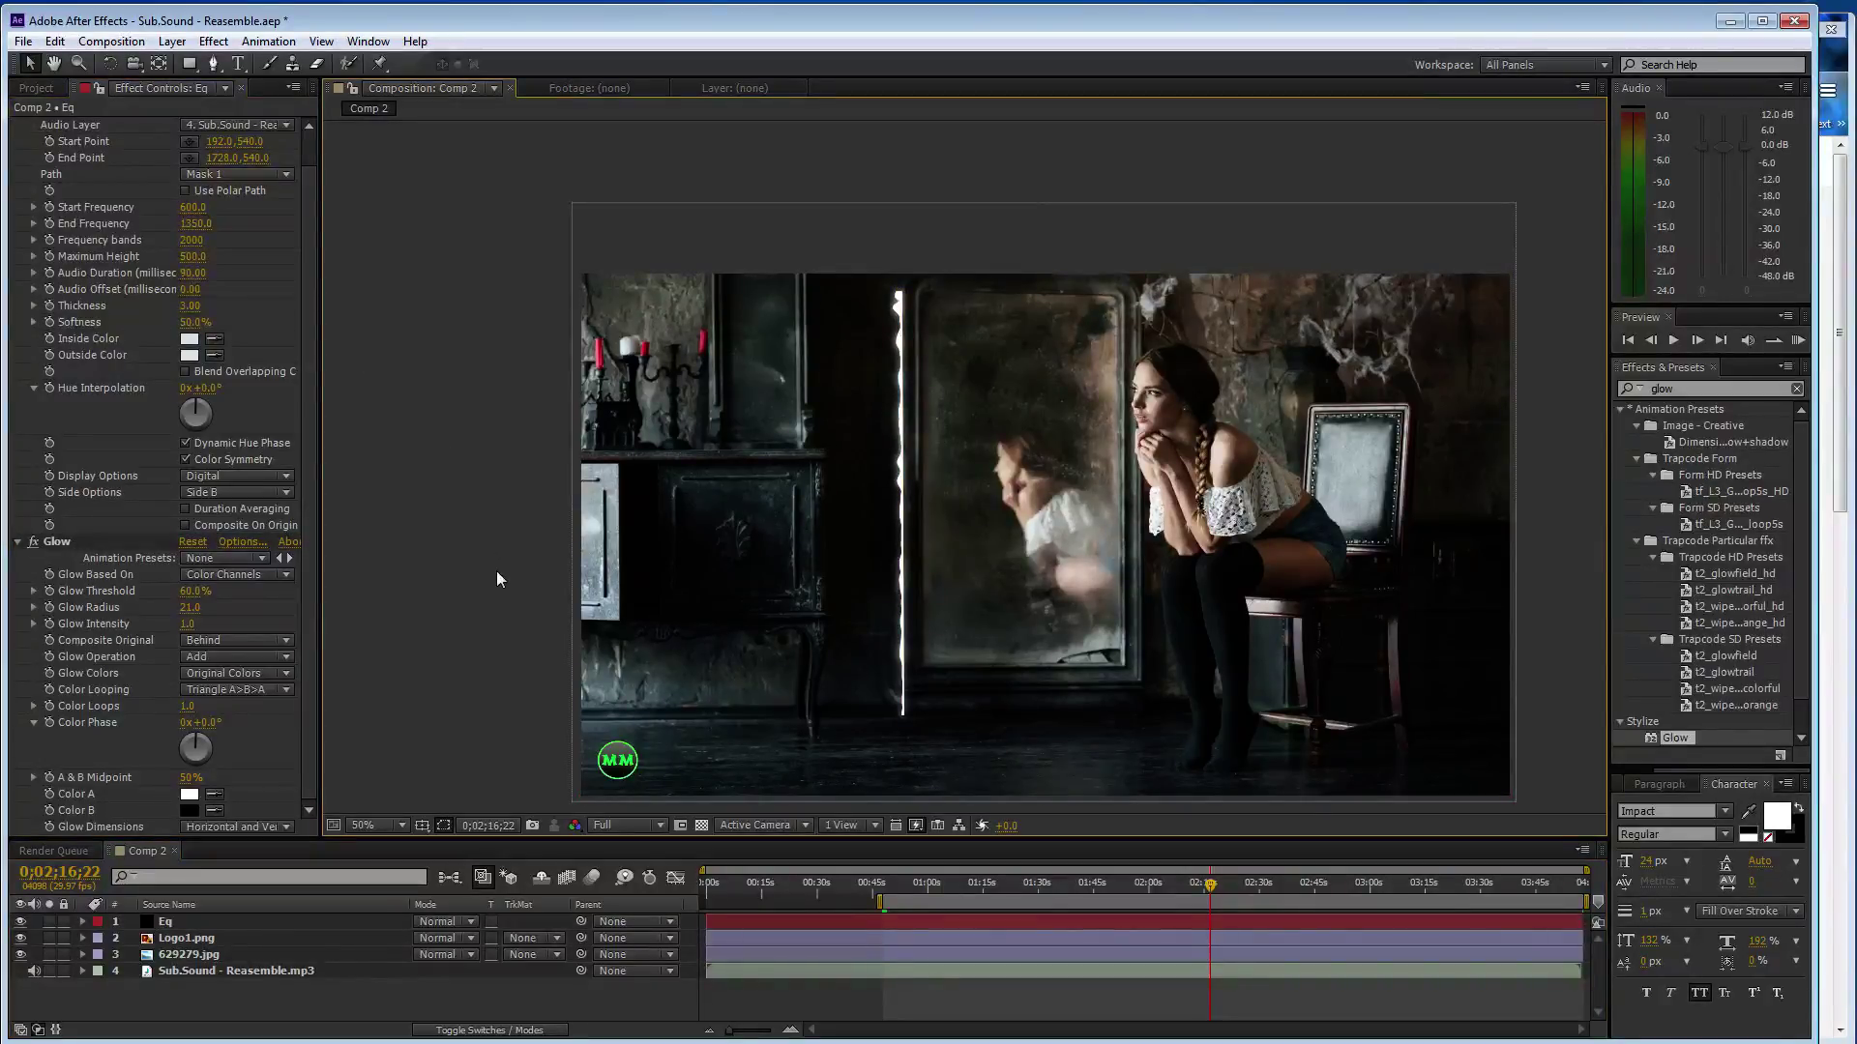
pyautogui.press('KP_0')
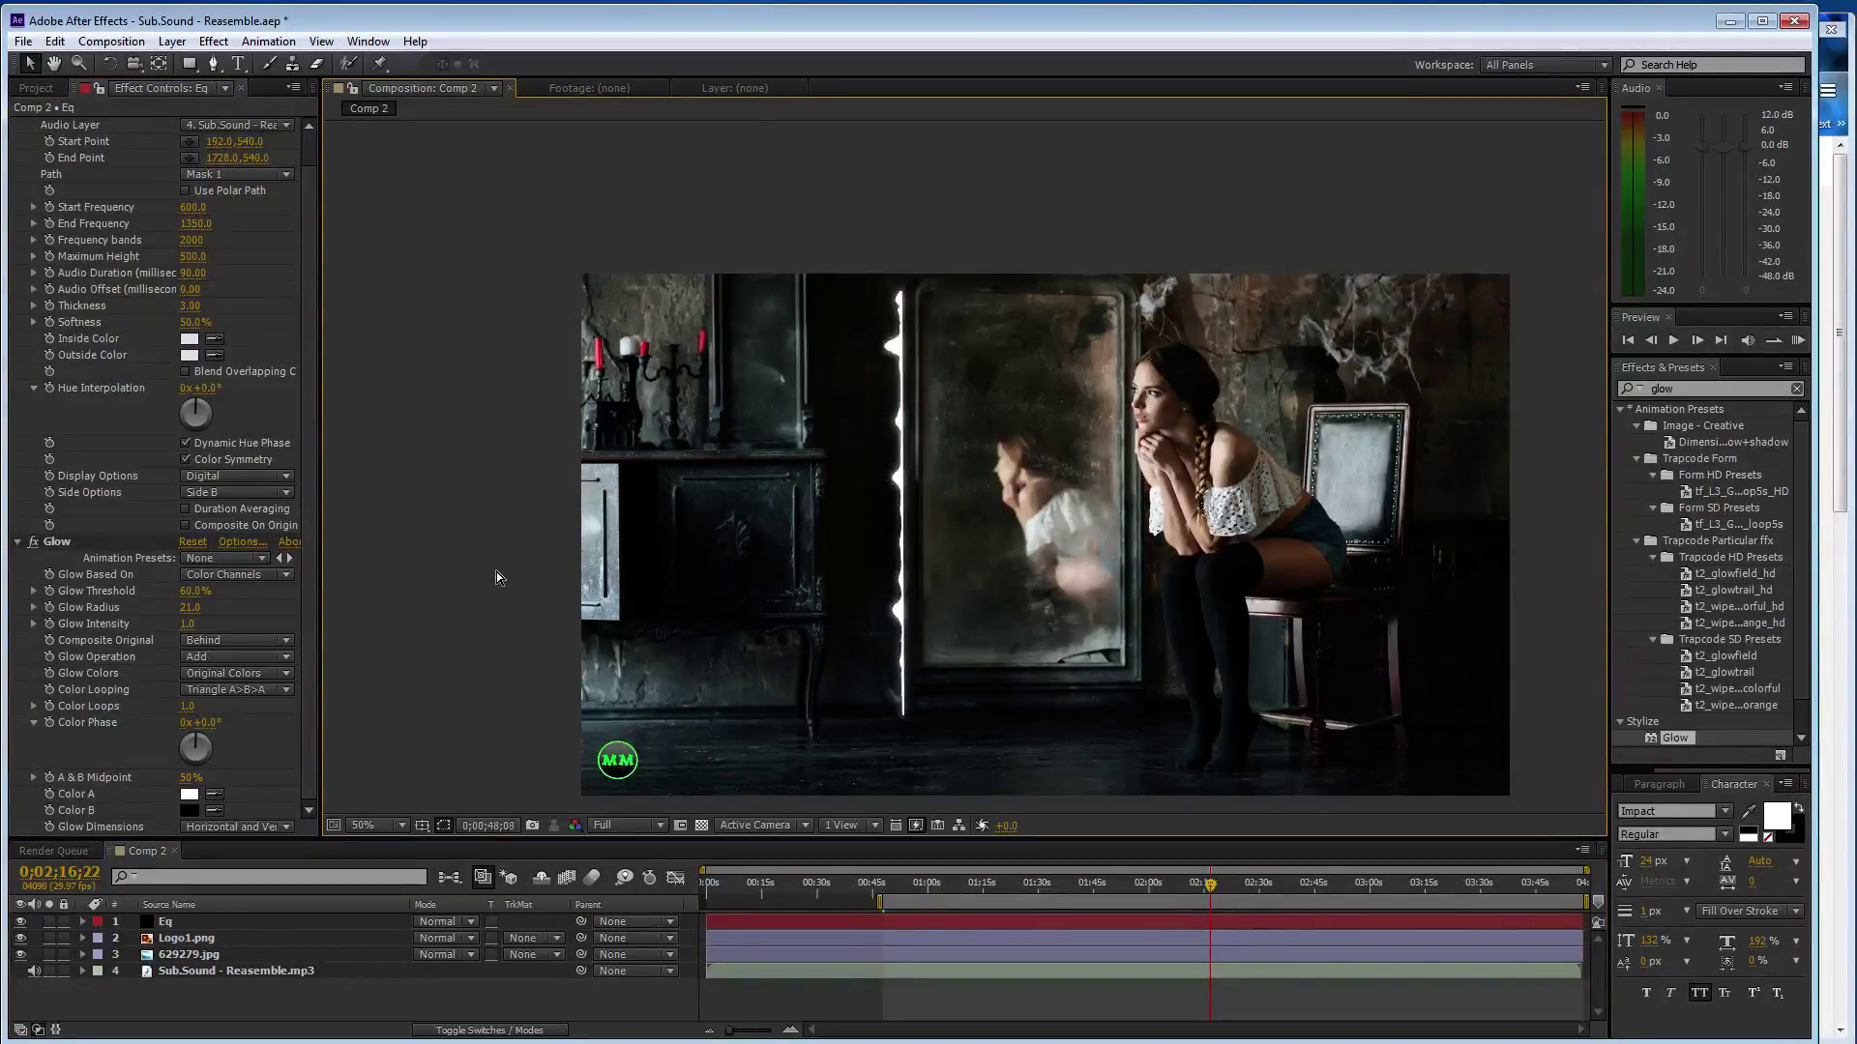
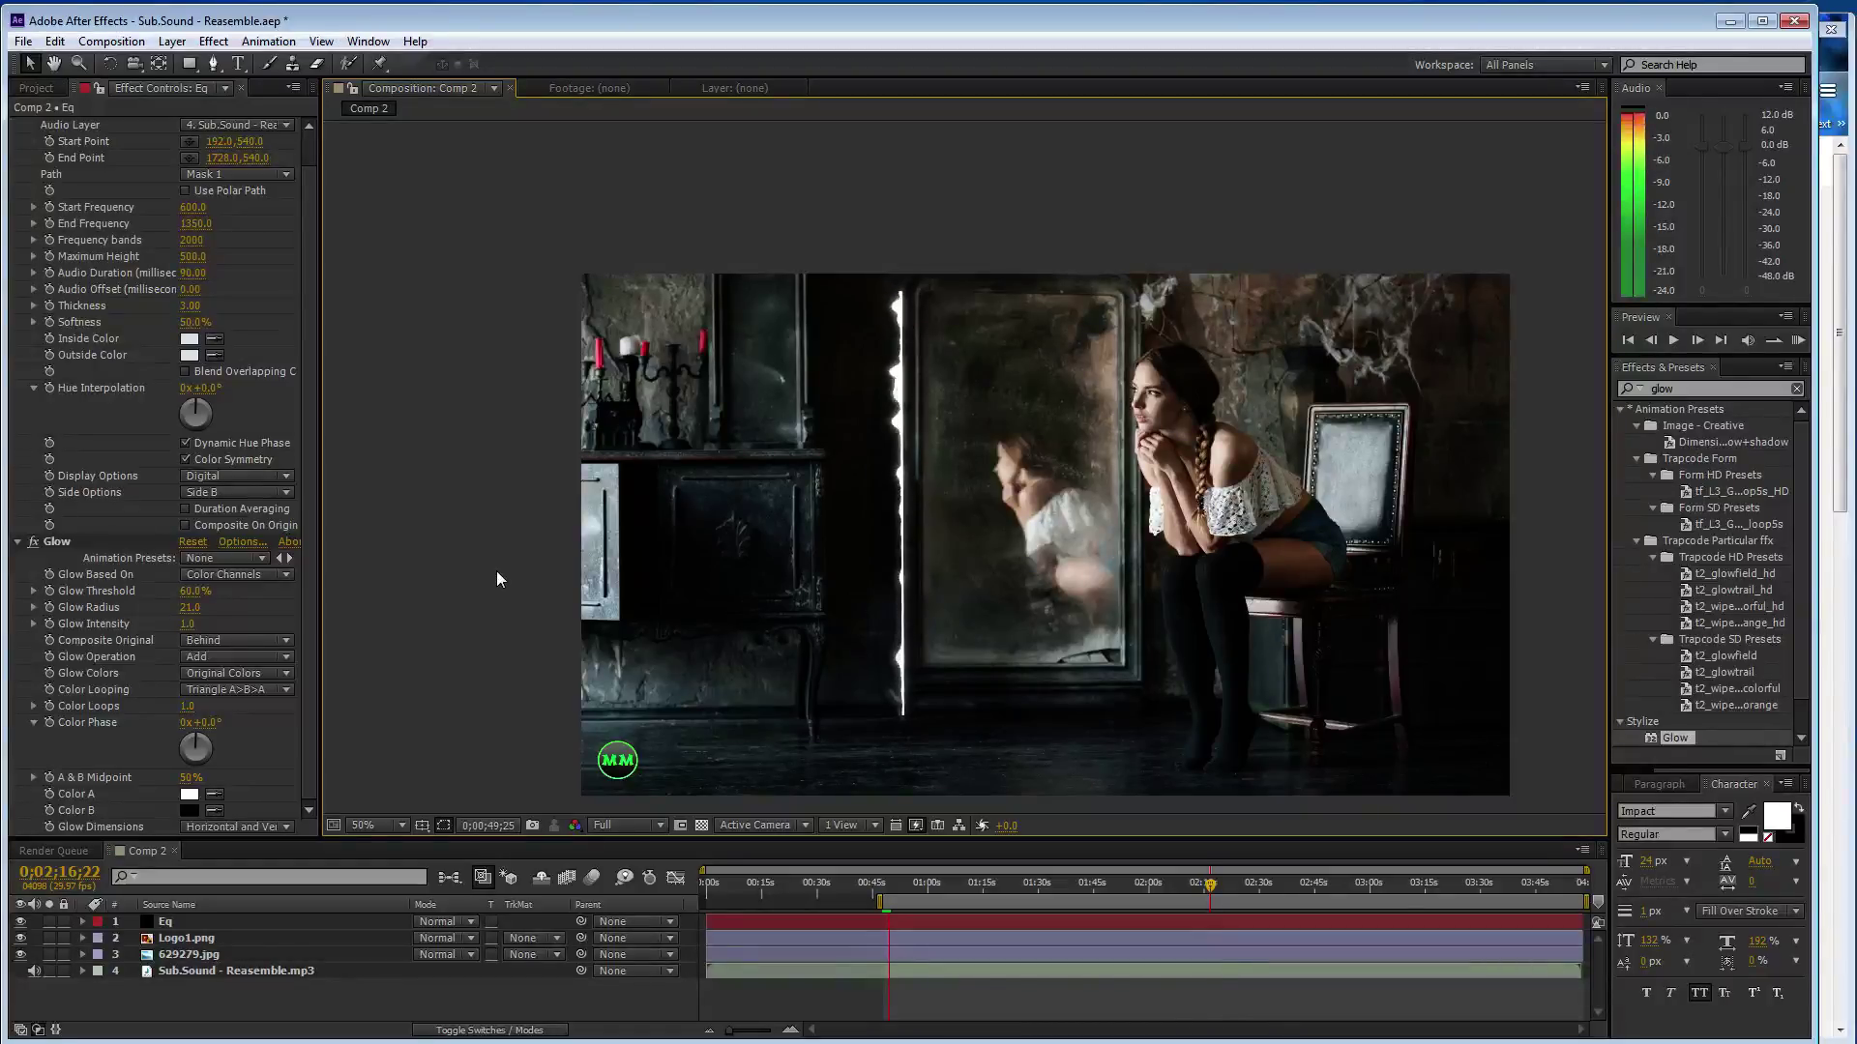
# Stop the preview, zoom to 100%, pan to the mirror edge, and save the project
pyautogui.press('space')
pyautogui.press('.')
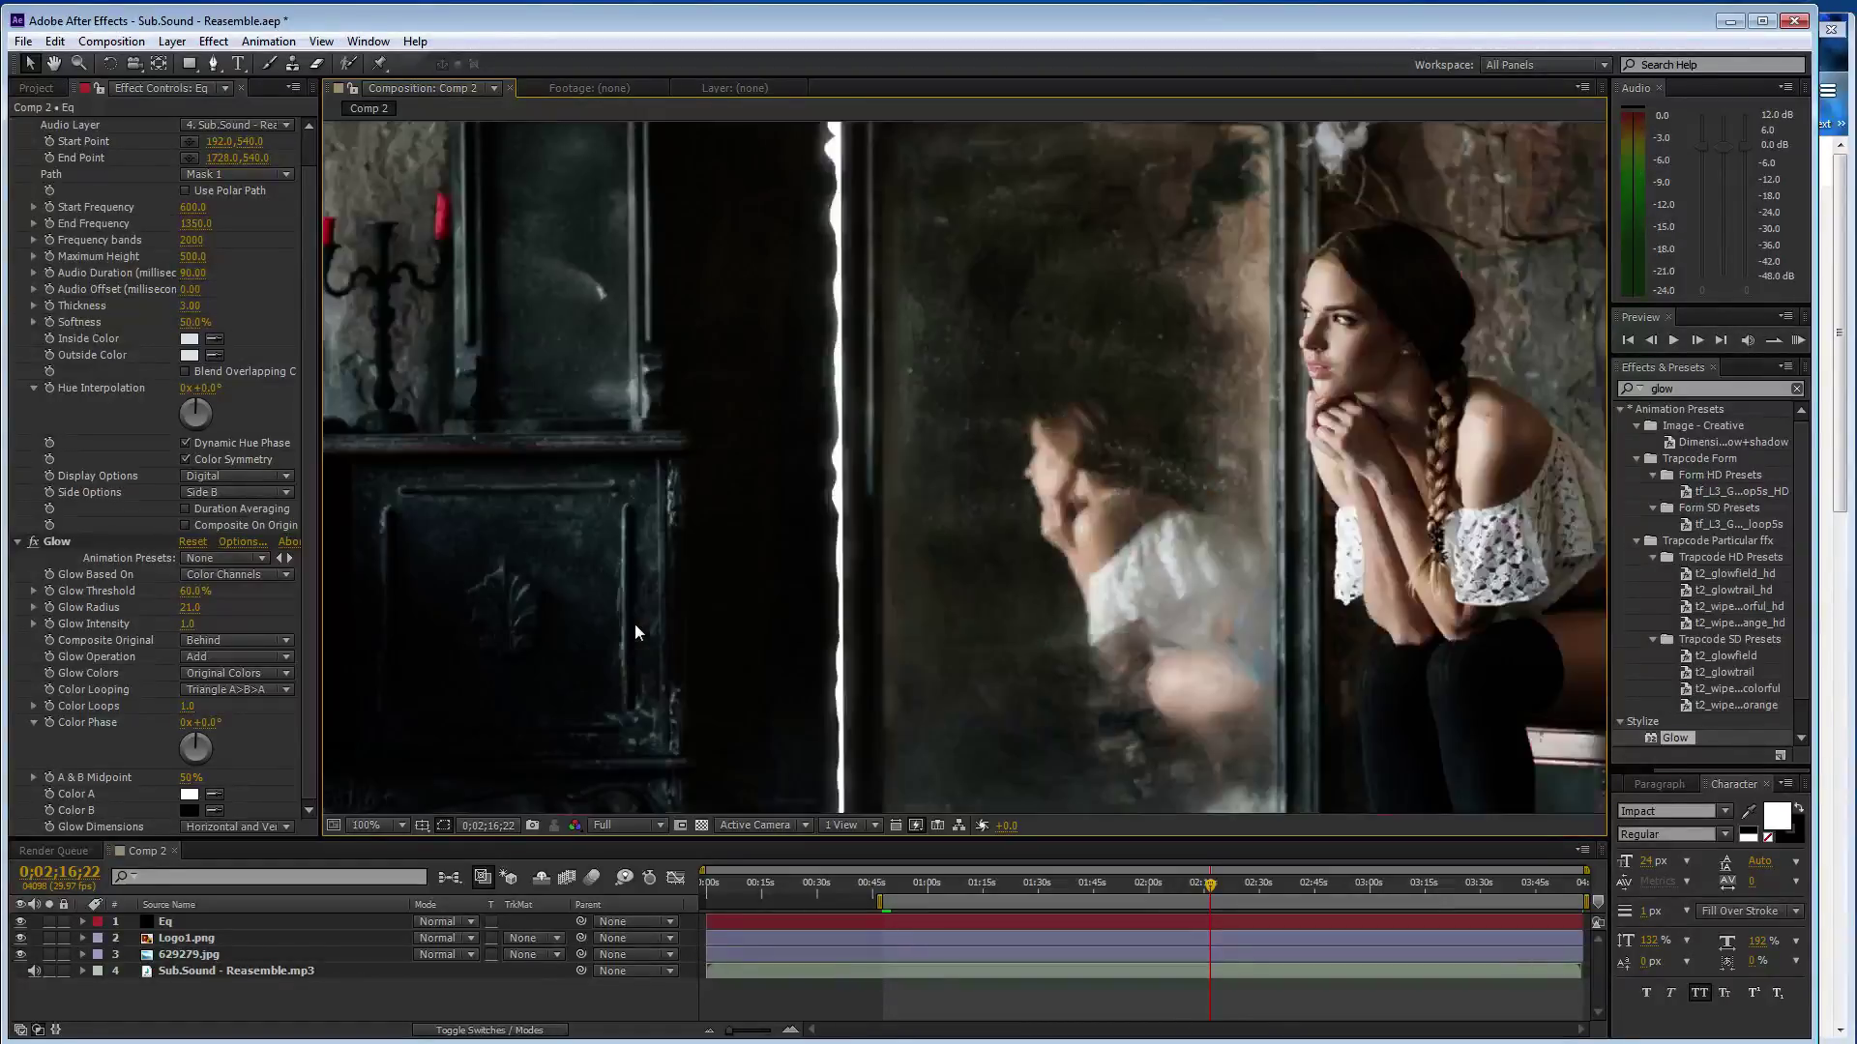
pyautogui.press('h')
pyautogui.moveTo(593, 648)
pyautogui.mouseDown()
pyautogui.moveTo(991, 495)
pyautogui.moveTo(967, 451)
pyautogui.mouseUp()
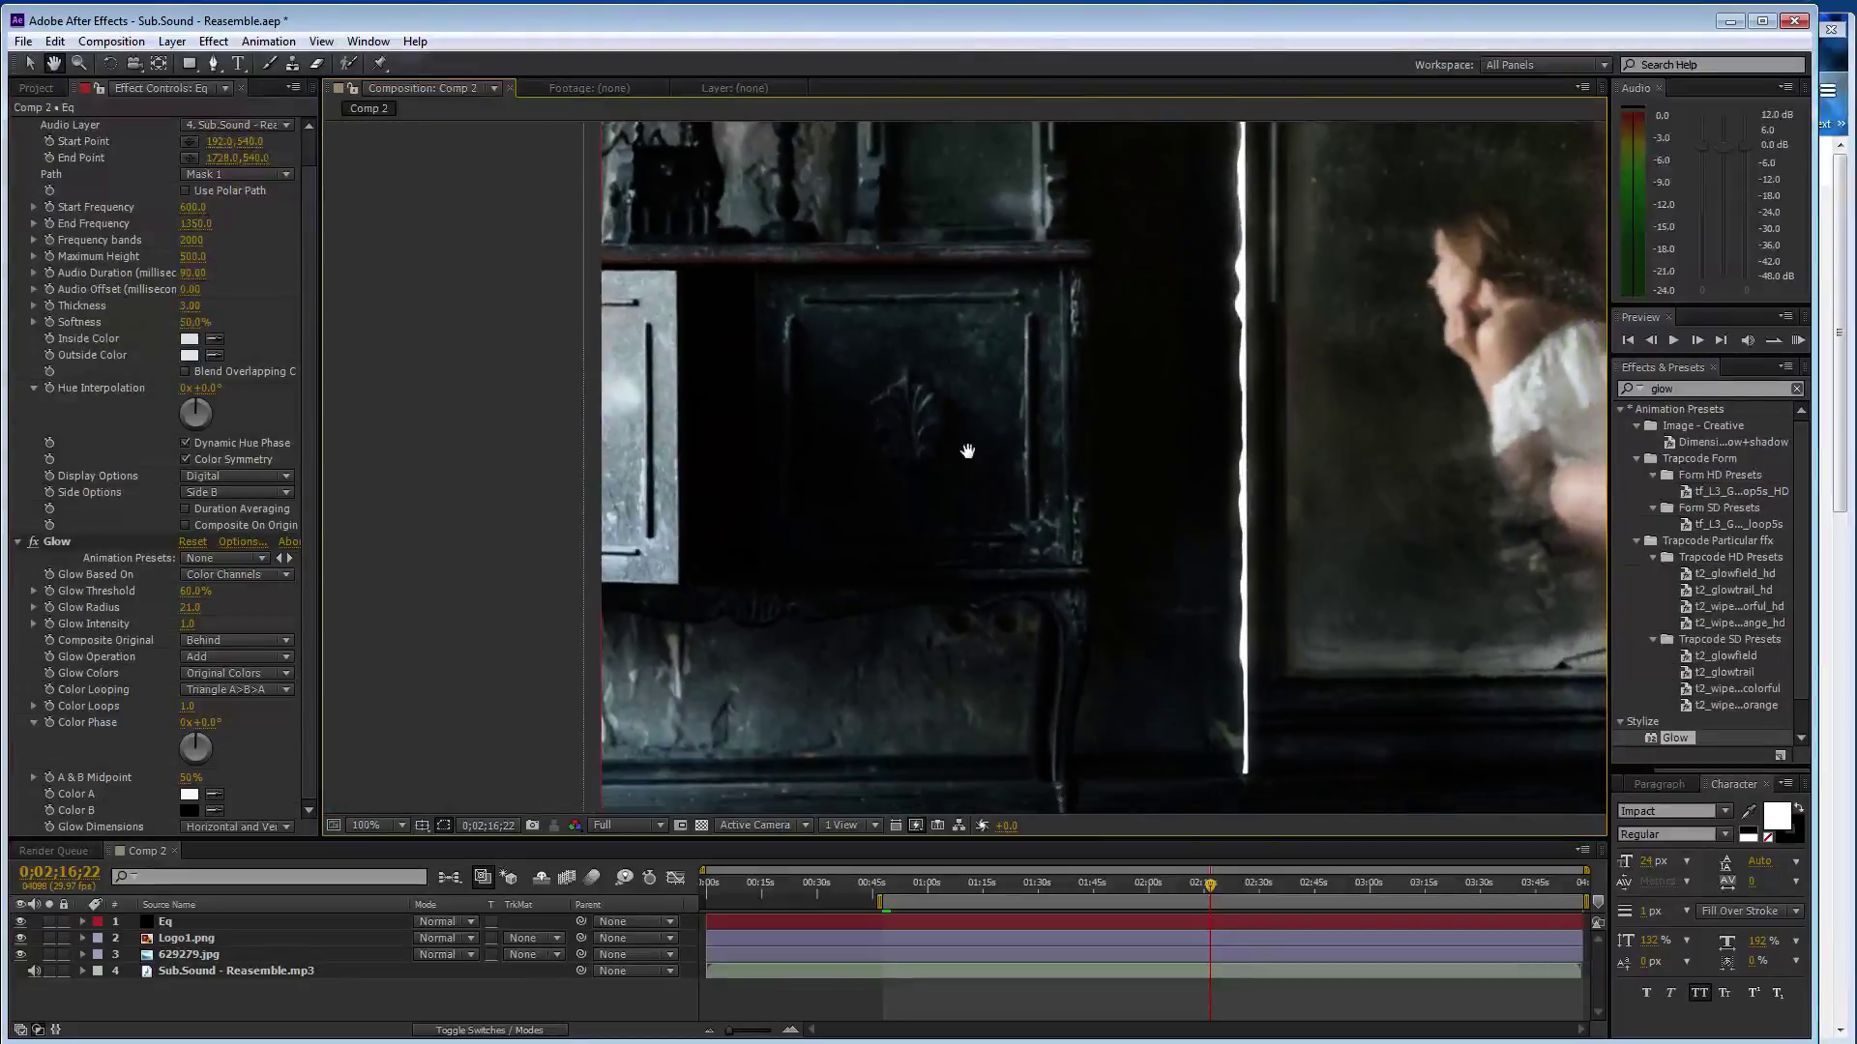
pyautogui.hotkey('ctrl', 's')
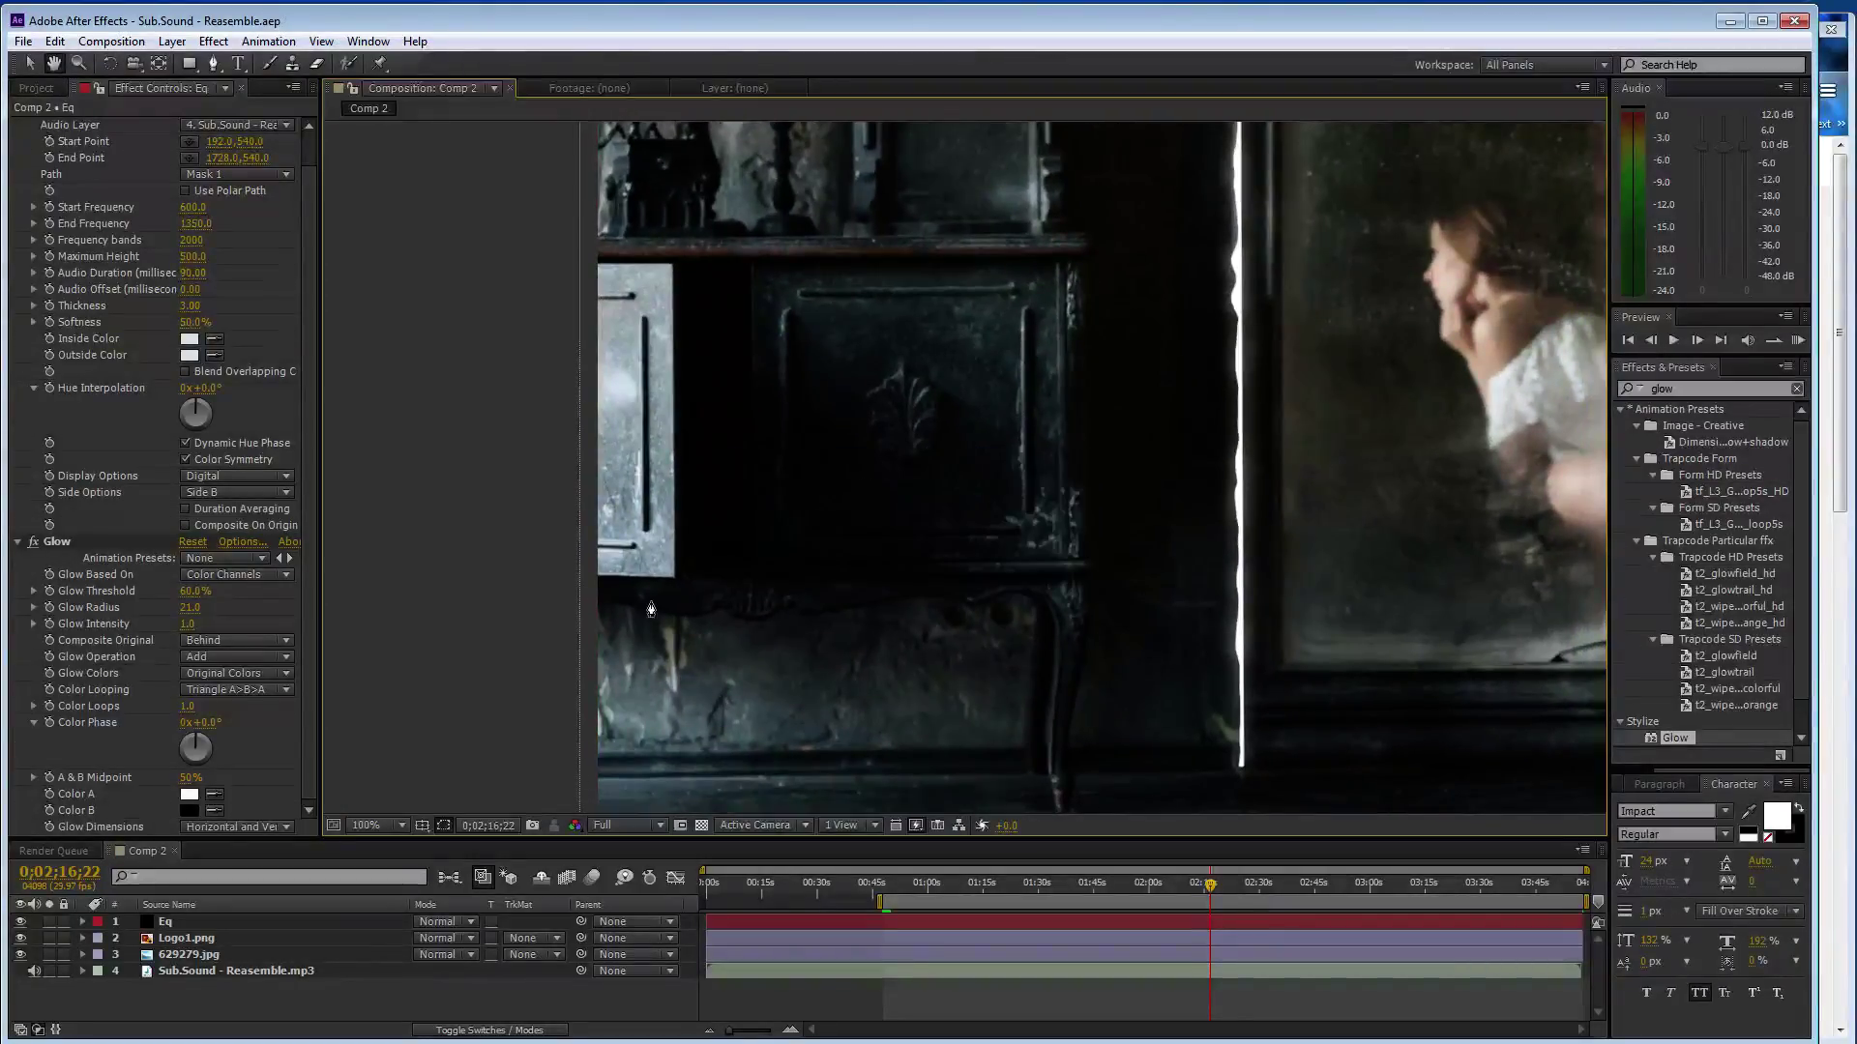
# Magnify and pan the Comp viewer to center the woman and chair for mask drawing
pyautogui.press('g')
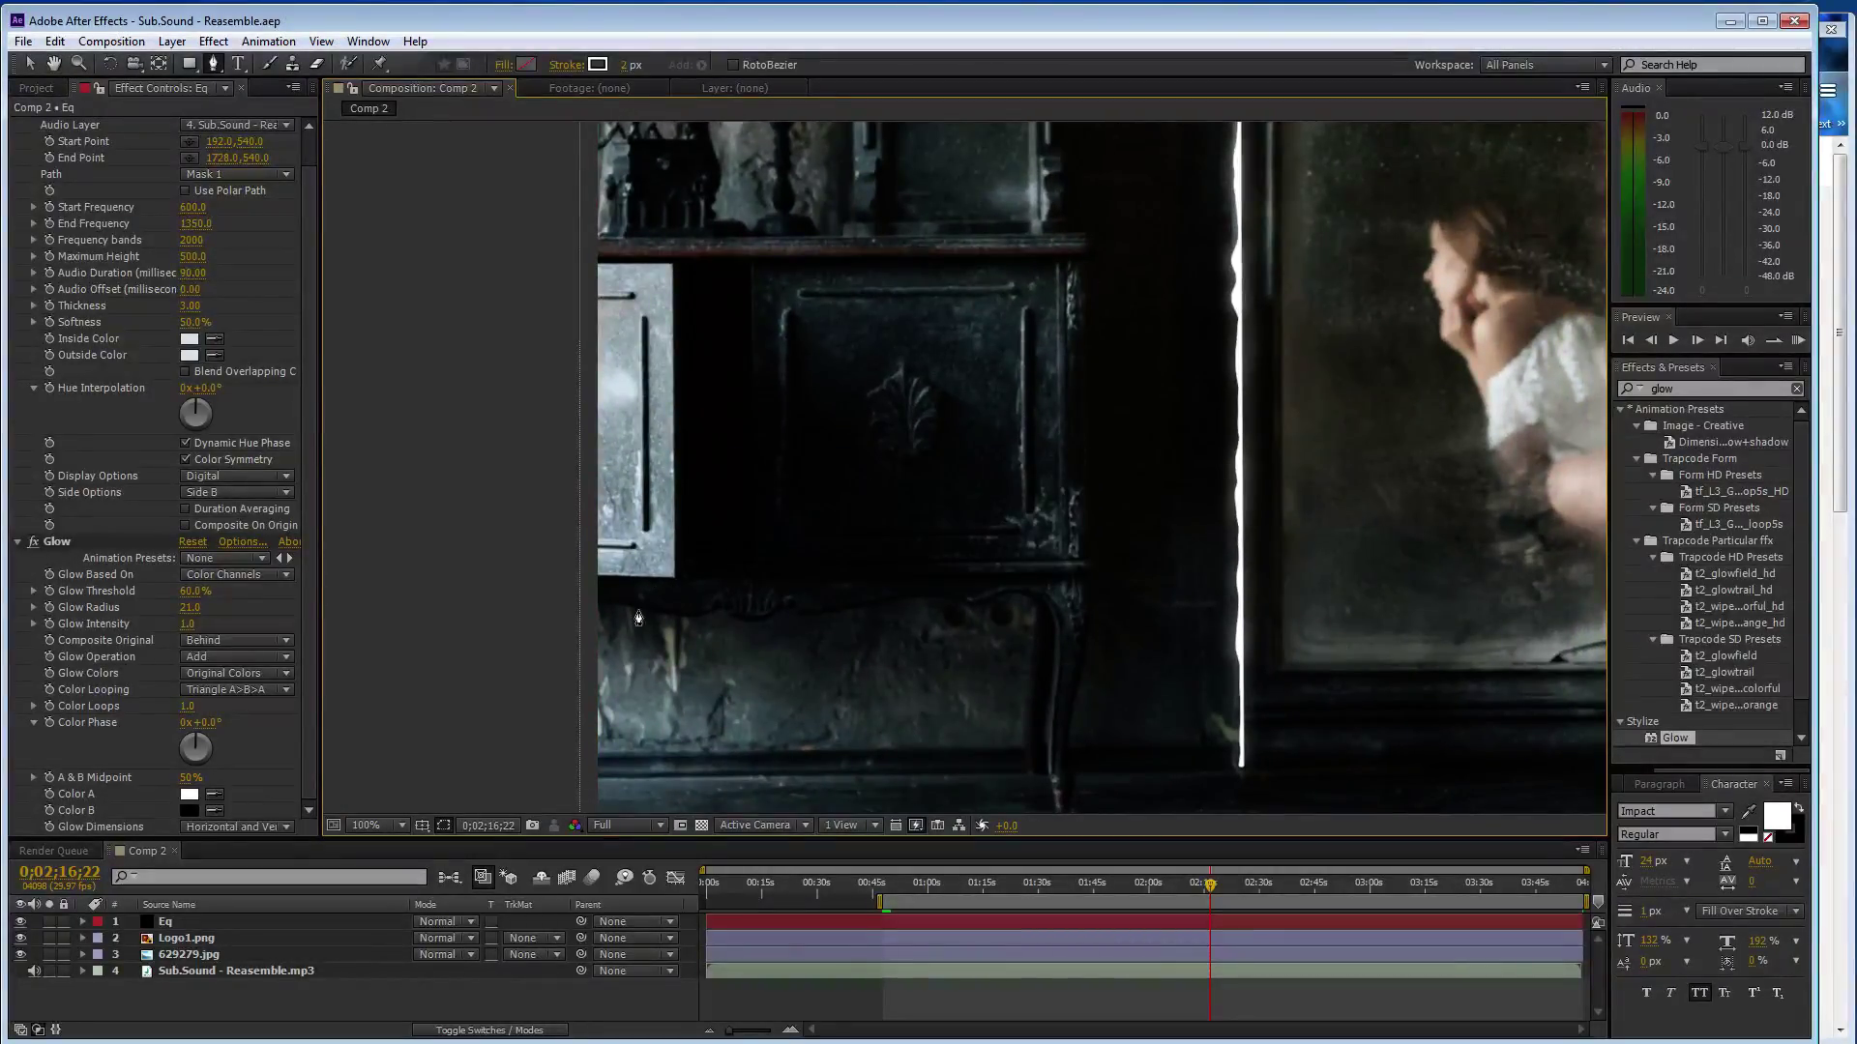
pyautogui.scroll(1, 1010, 681)
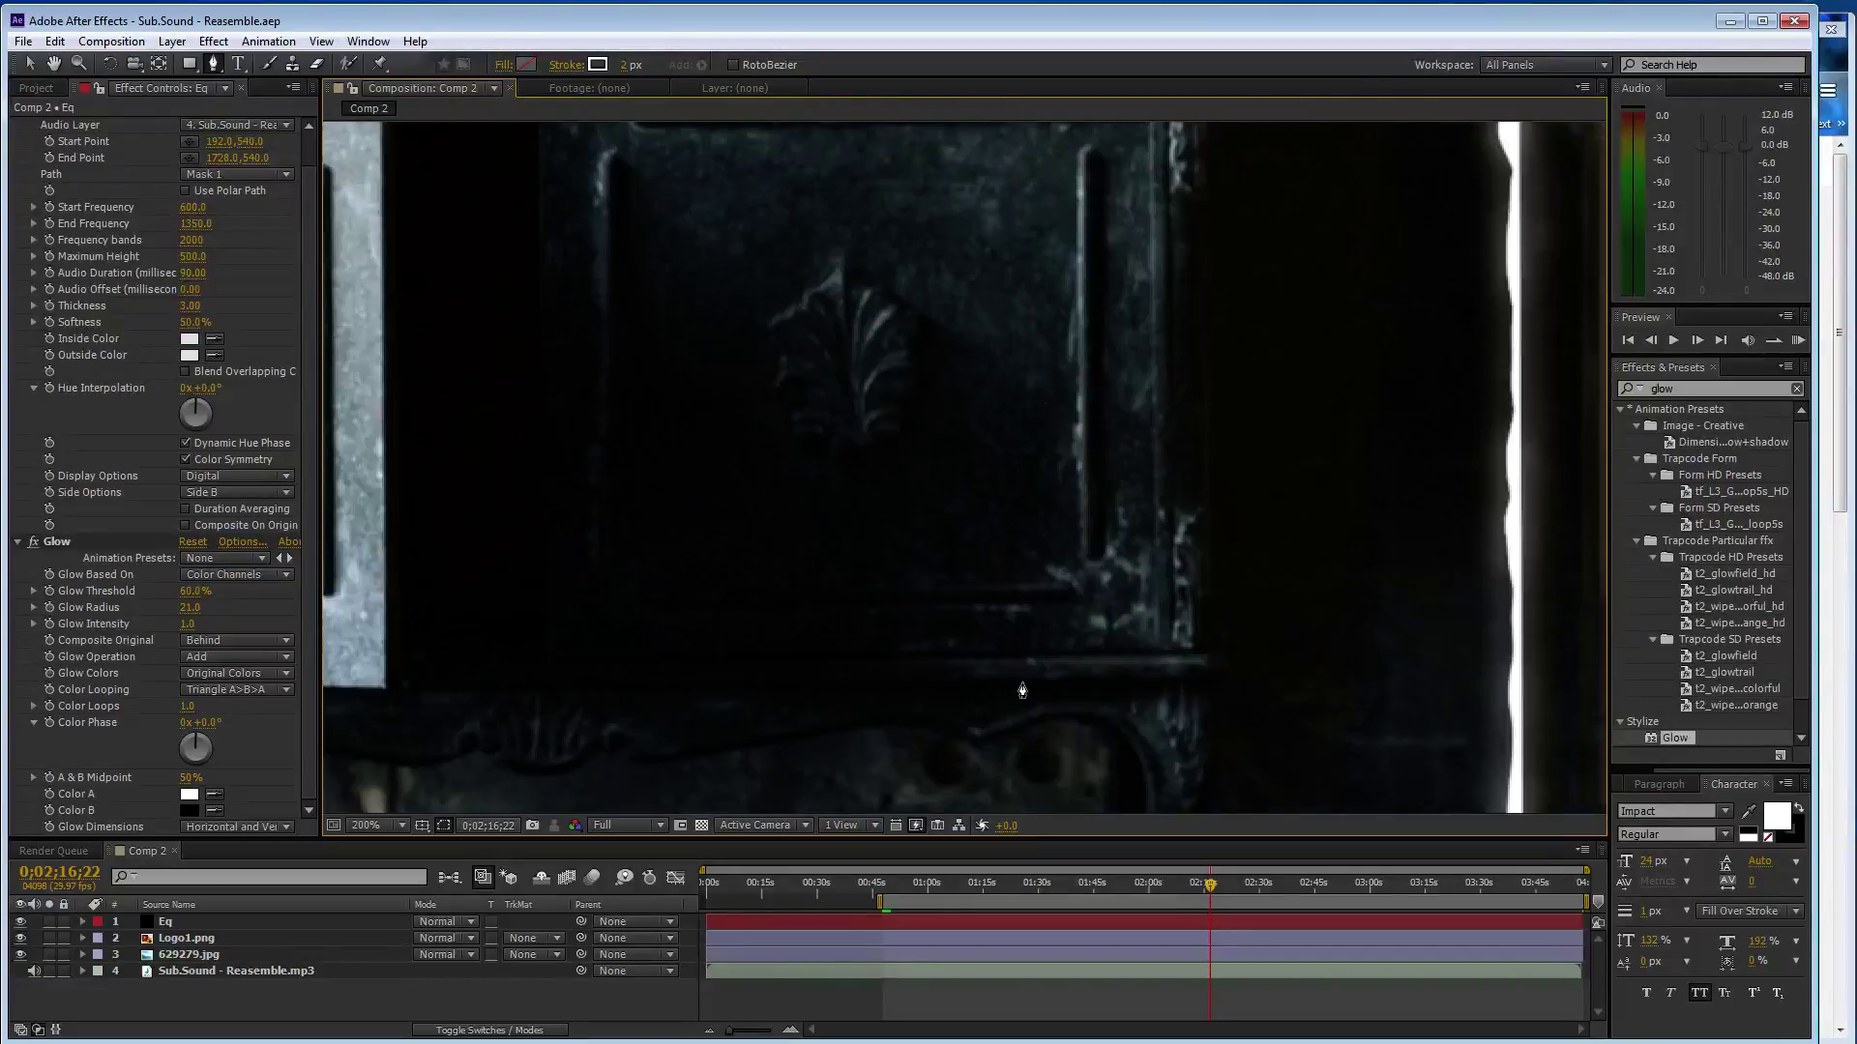
pyautogui.press('h')
pyautogui.moveTo(1078, 711)
pyautogui.mouseDown()
pyautogui.moveTo(899, 532)
pyautogui.moveTo(800, 348)
pyautogui.mouseUp()
pyautogui.scroll(-1, 867, 522)
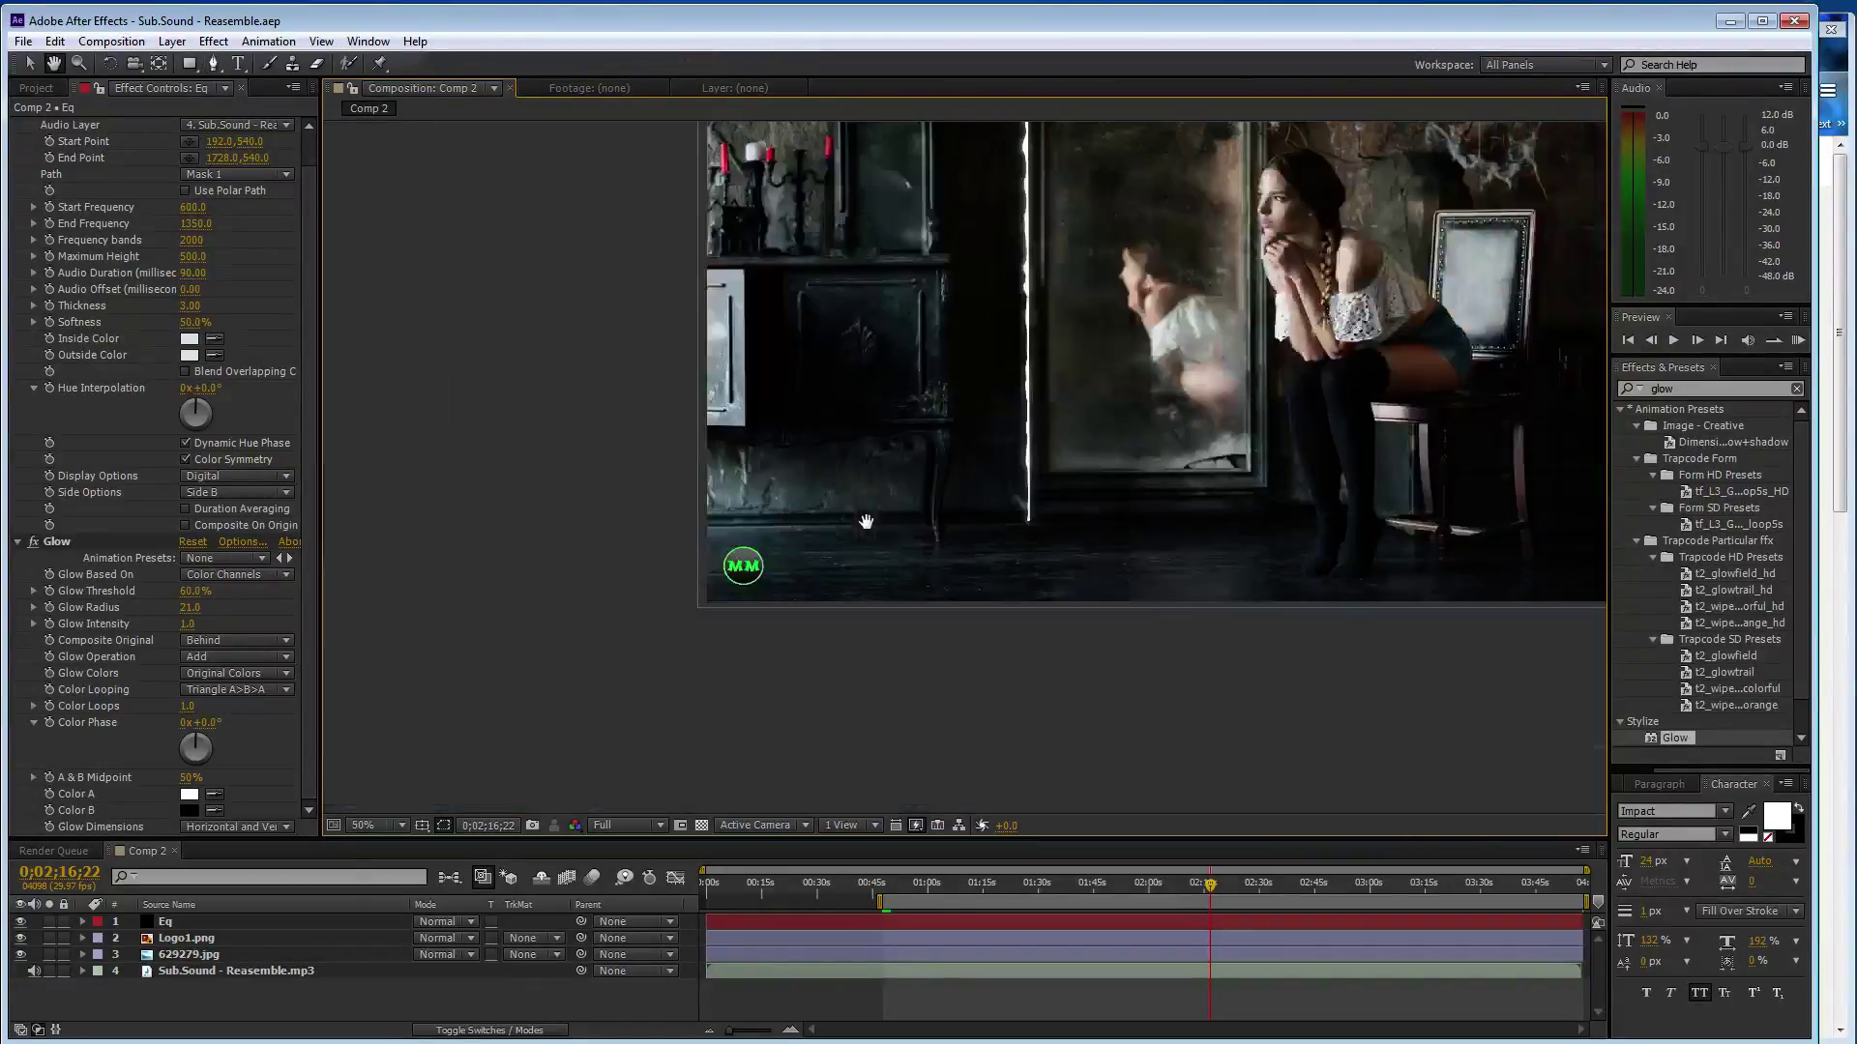
pyautogui.scroll(-1, 921, 491)
pyautogui.moveTo(921, 491); pyautogui.dragTo(774, 488)
pyautogui.scroll(1, 1284, 464)
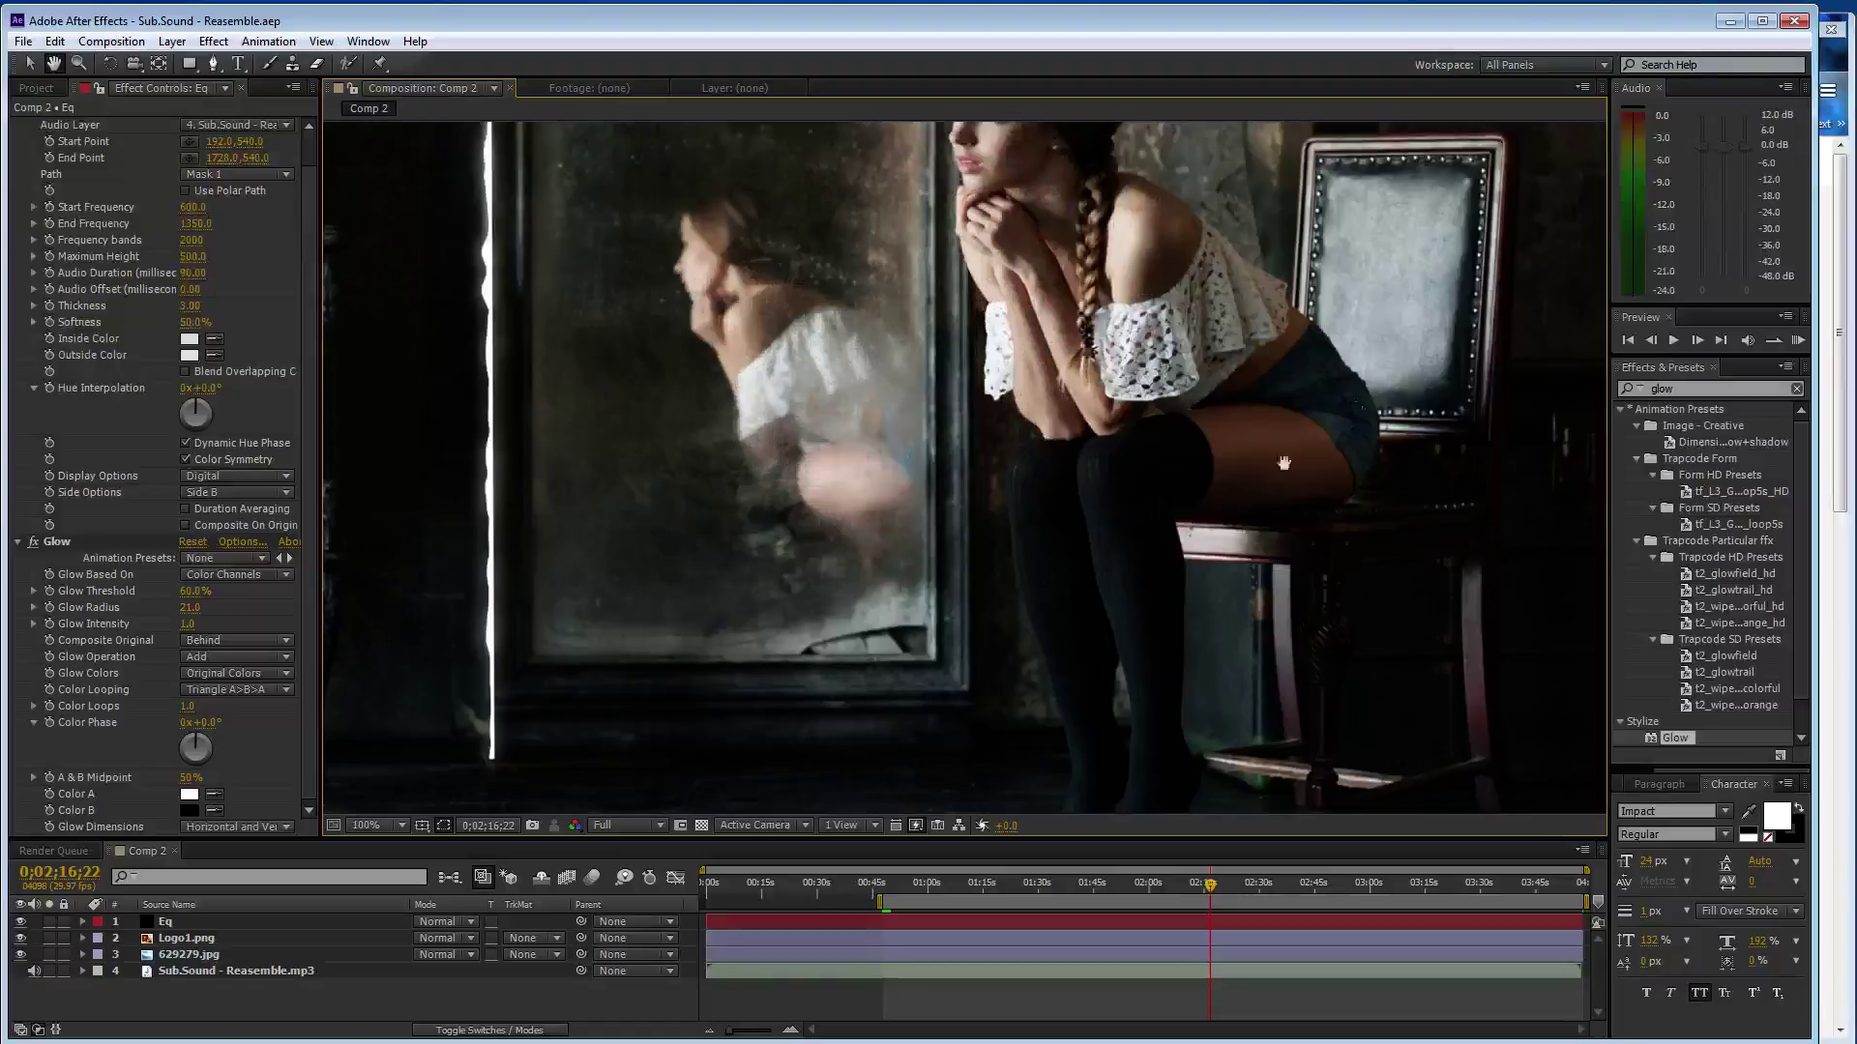
pyautogui.moveTo(1284, 464)
pyautogui.mouseDown()
pyautogui.moveTo(886, 714)
pyautogui.moveTo(948, 585)
pyautogui.mouseUp()
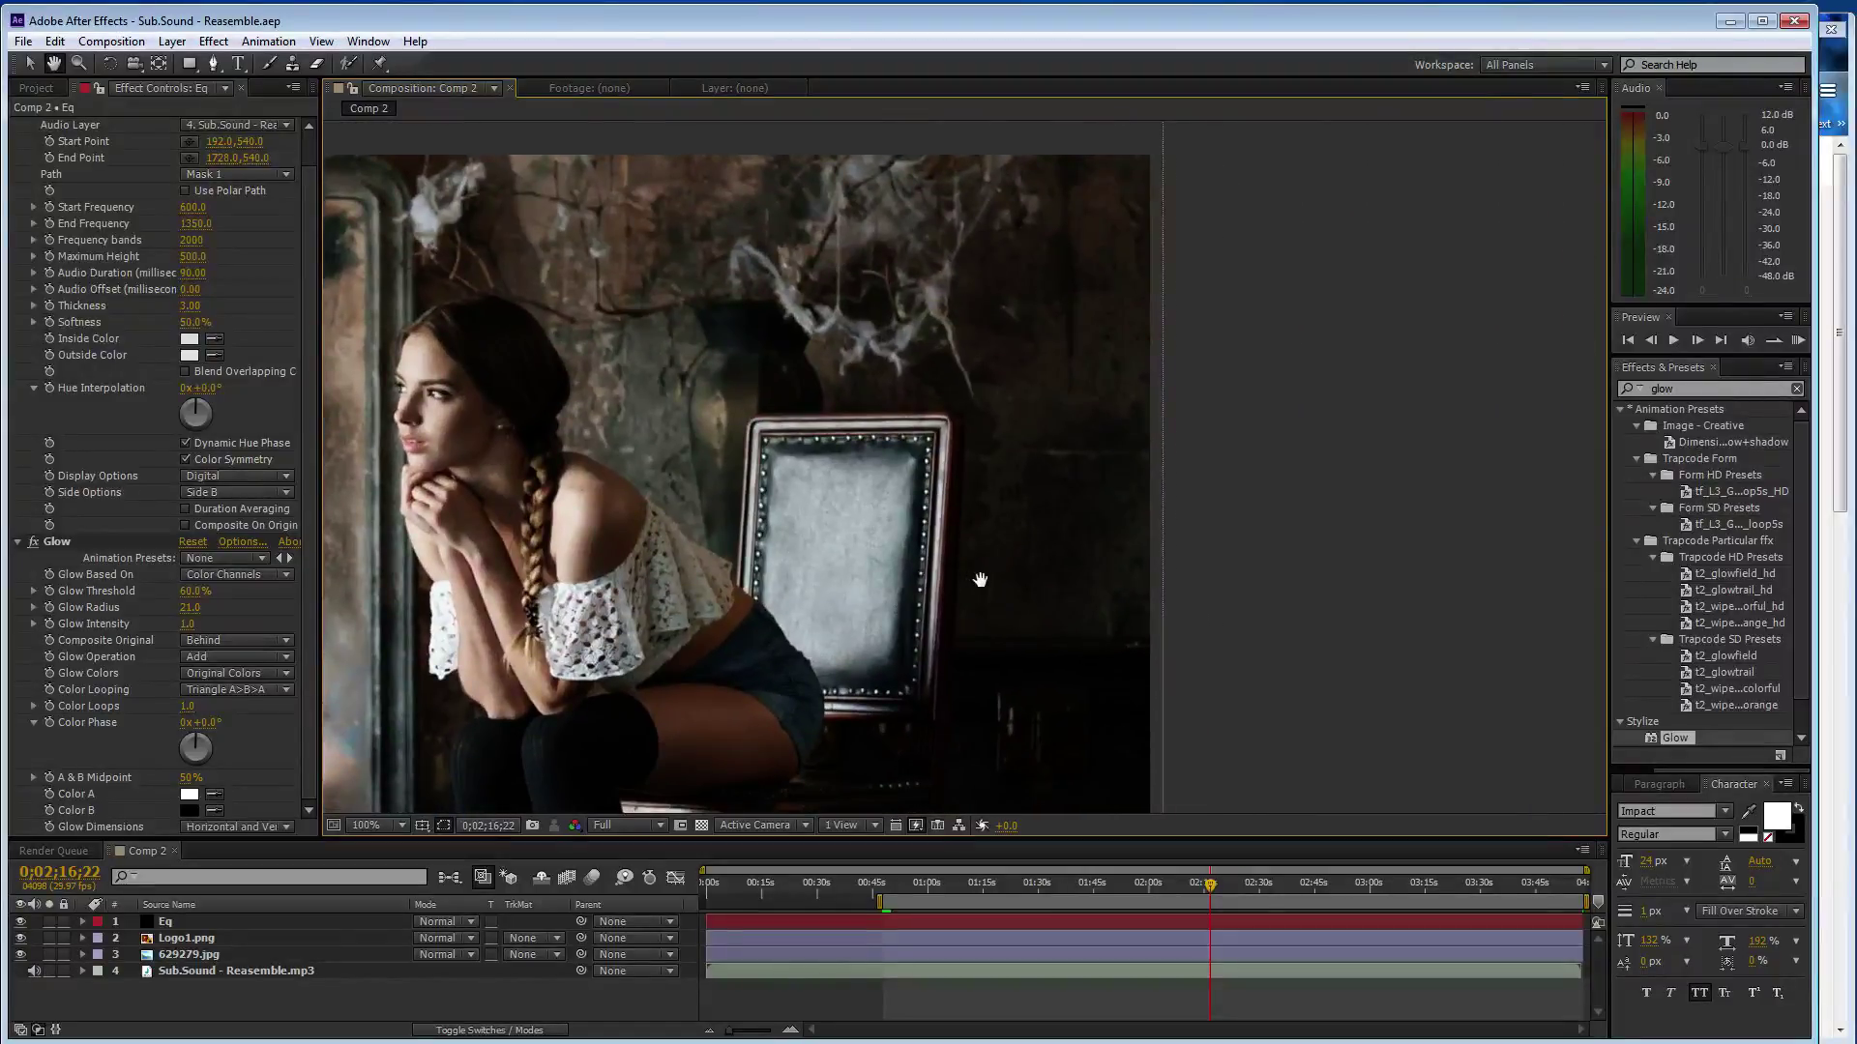
pyautogui.scroll(1, 977, 580)
pyautogui.scroll(-1, 979, 580)
pyautogui.press('g')
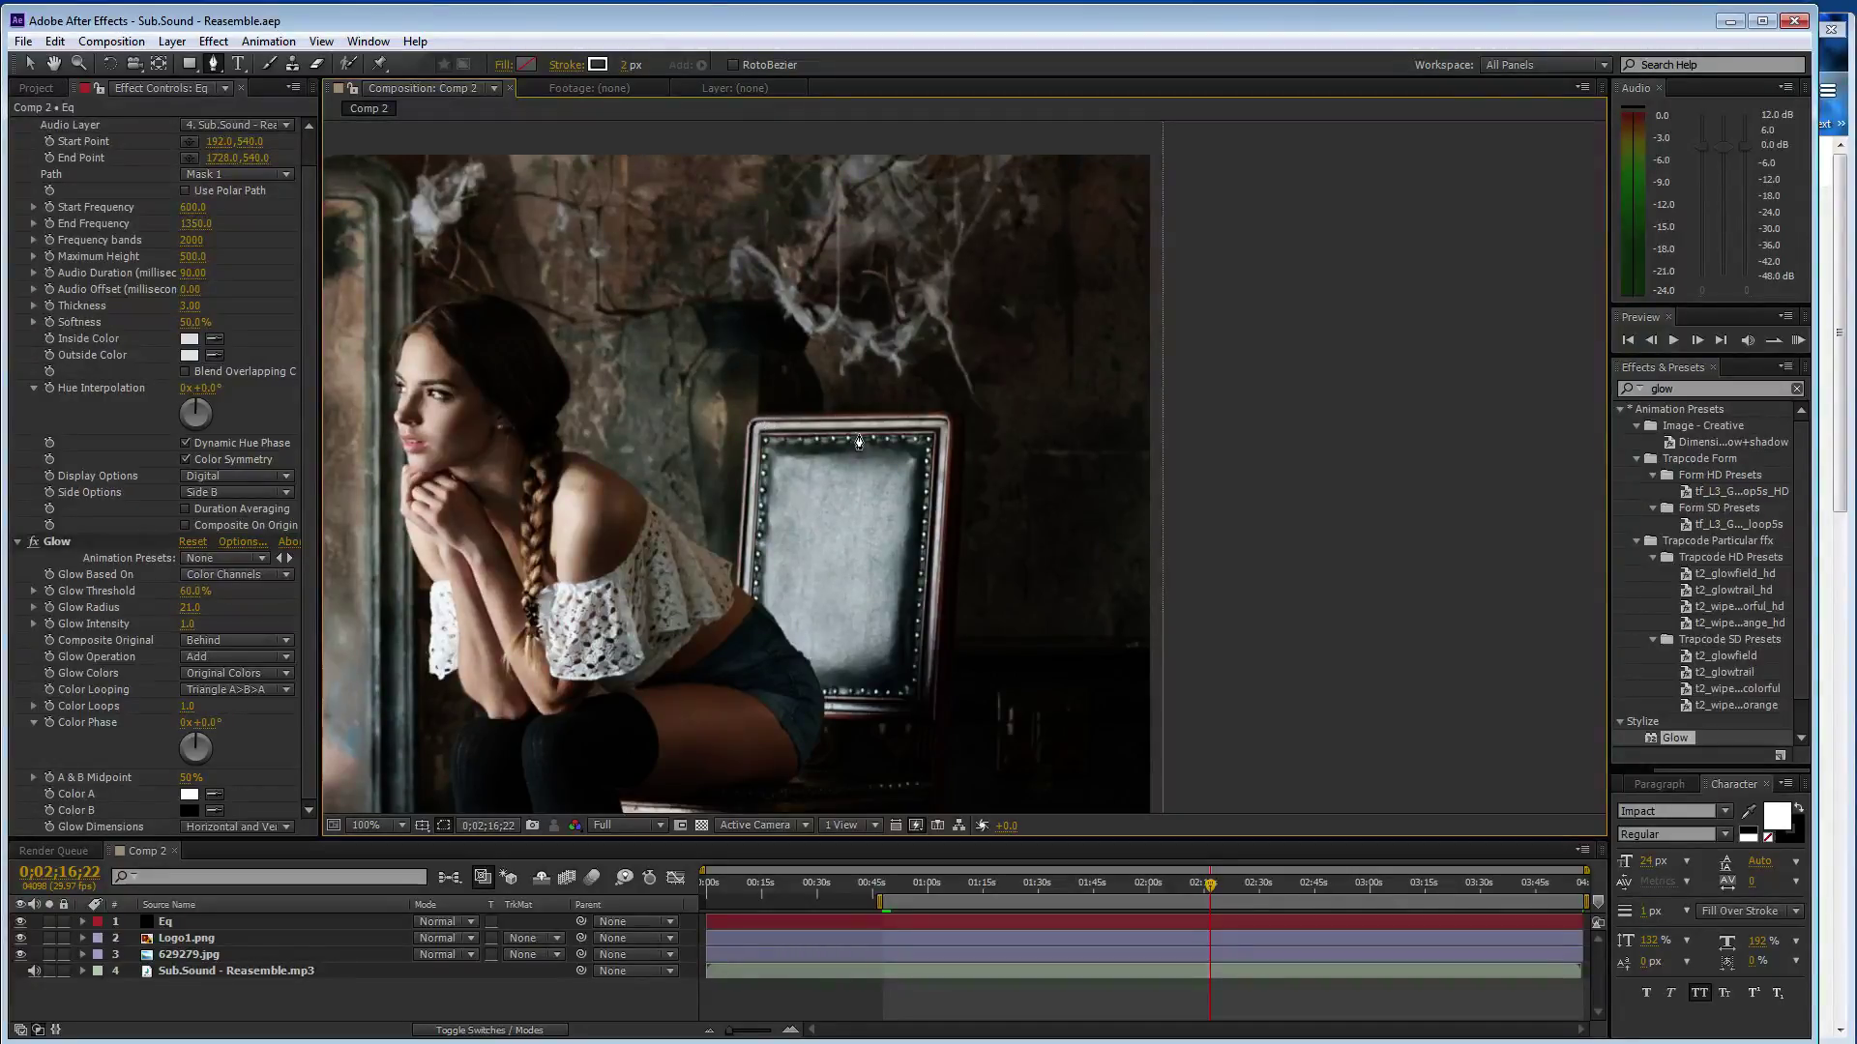
# Delete the stray shape layer and draw an Eq mask from the chair's top-right corner down its right edge
pyautogui.click(963, 424)
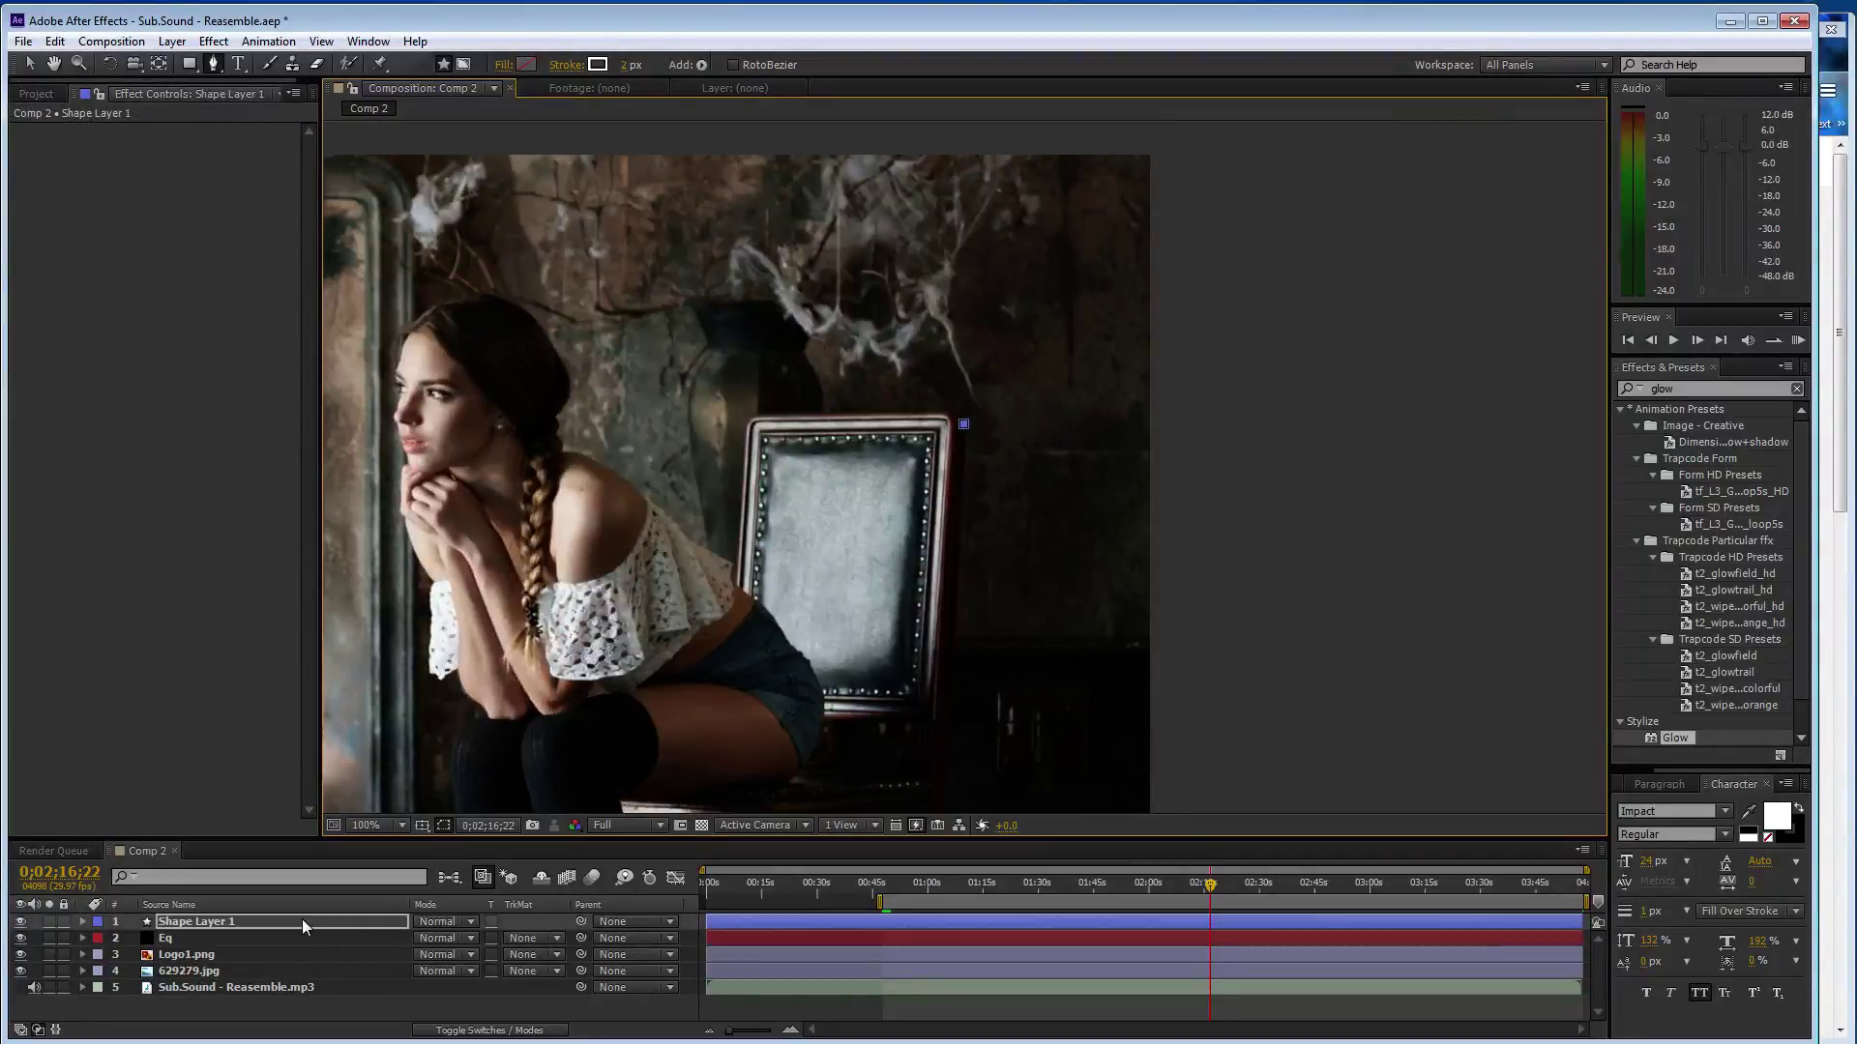
pyautogui.press('Delete')
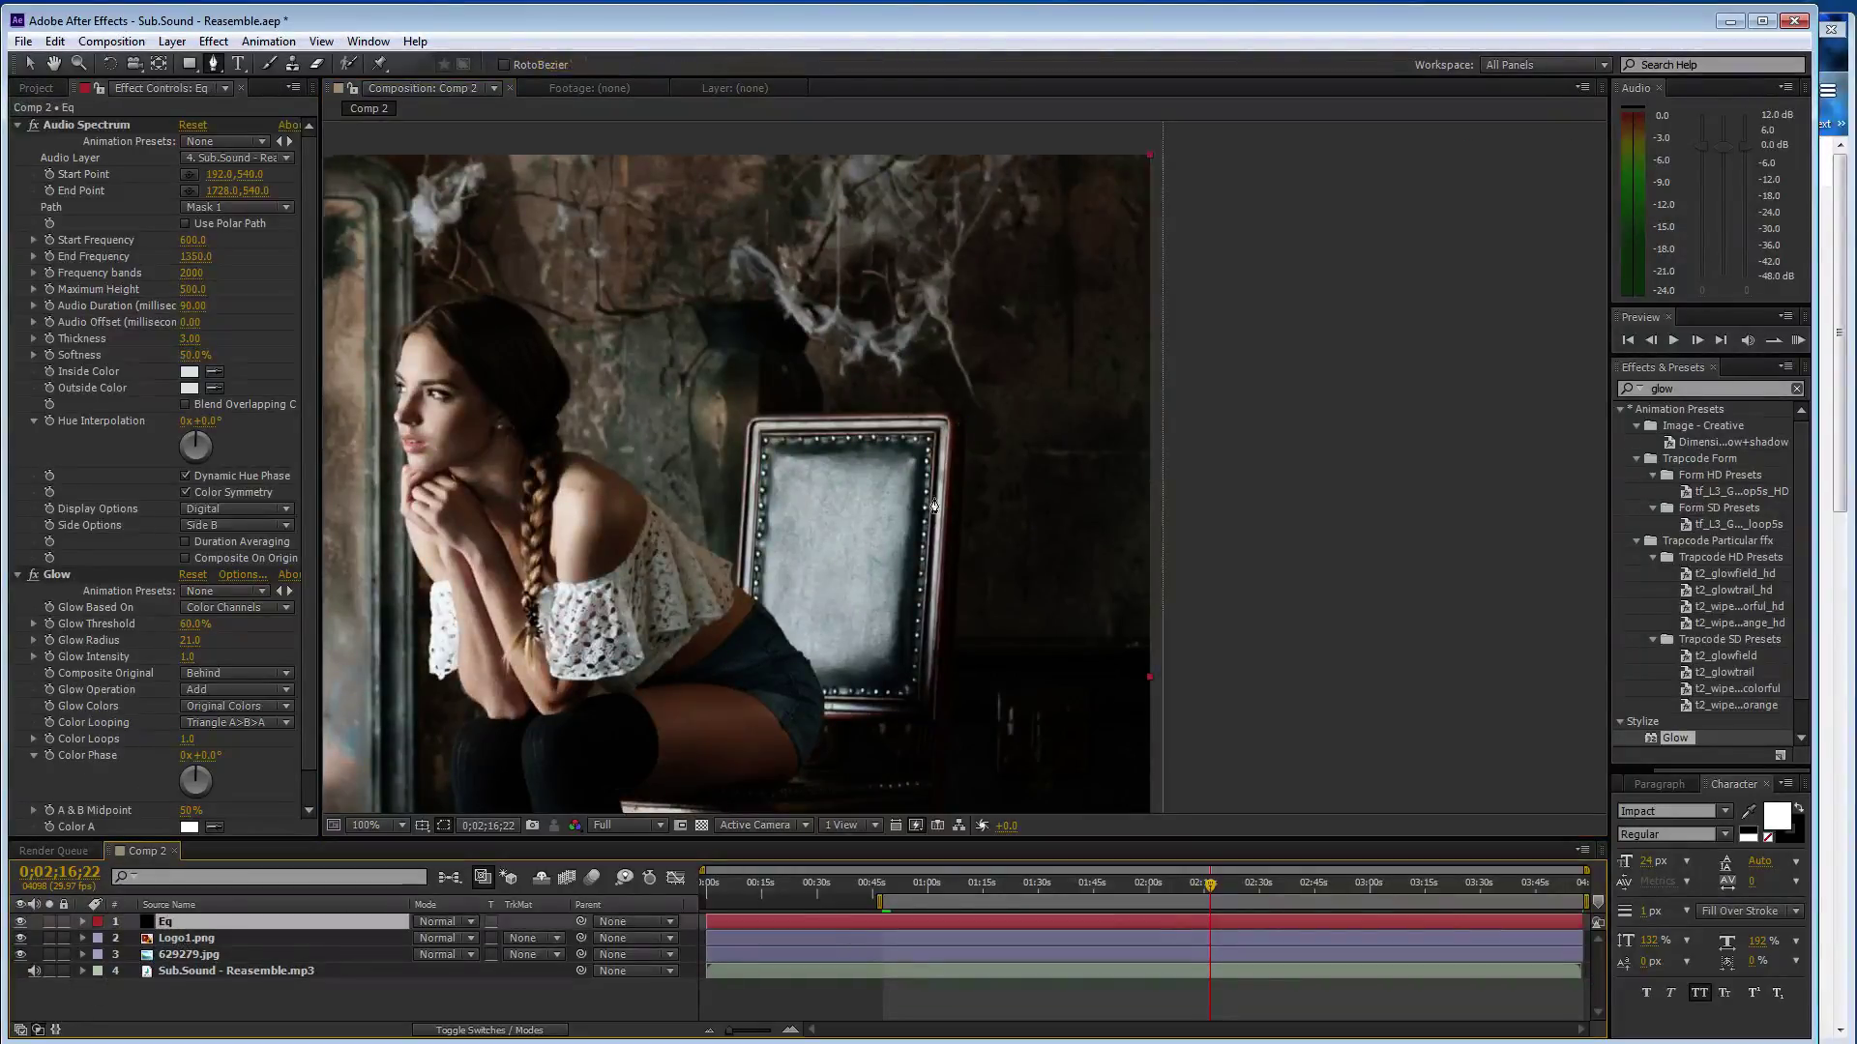
pyautogui.scroll(1, 974, 447)
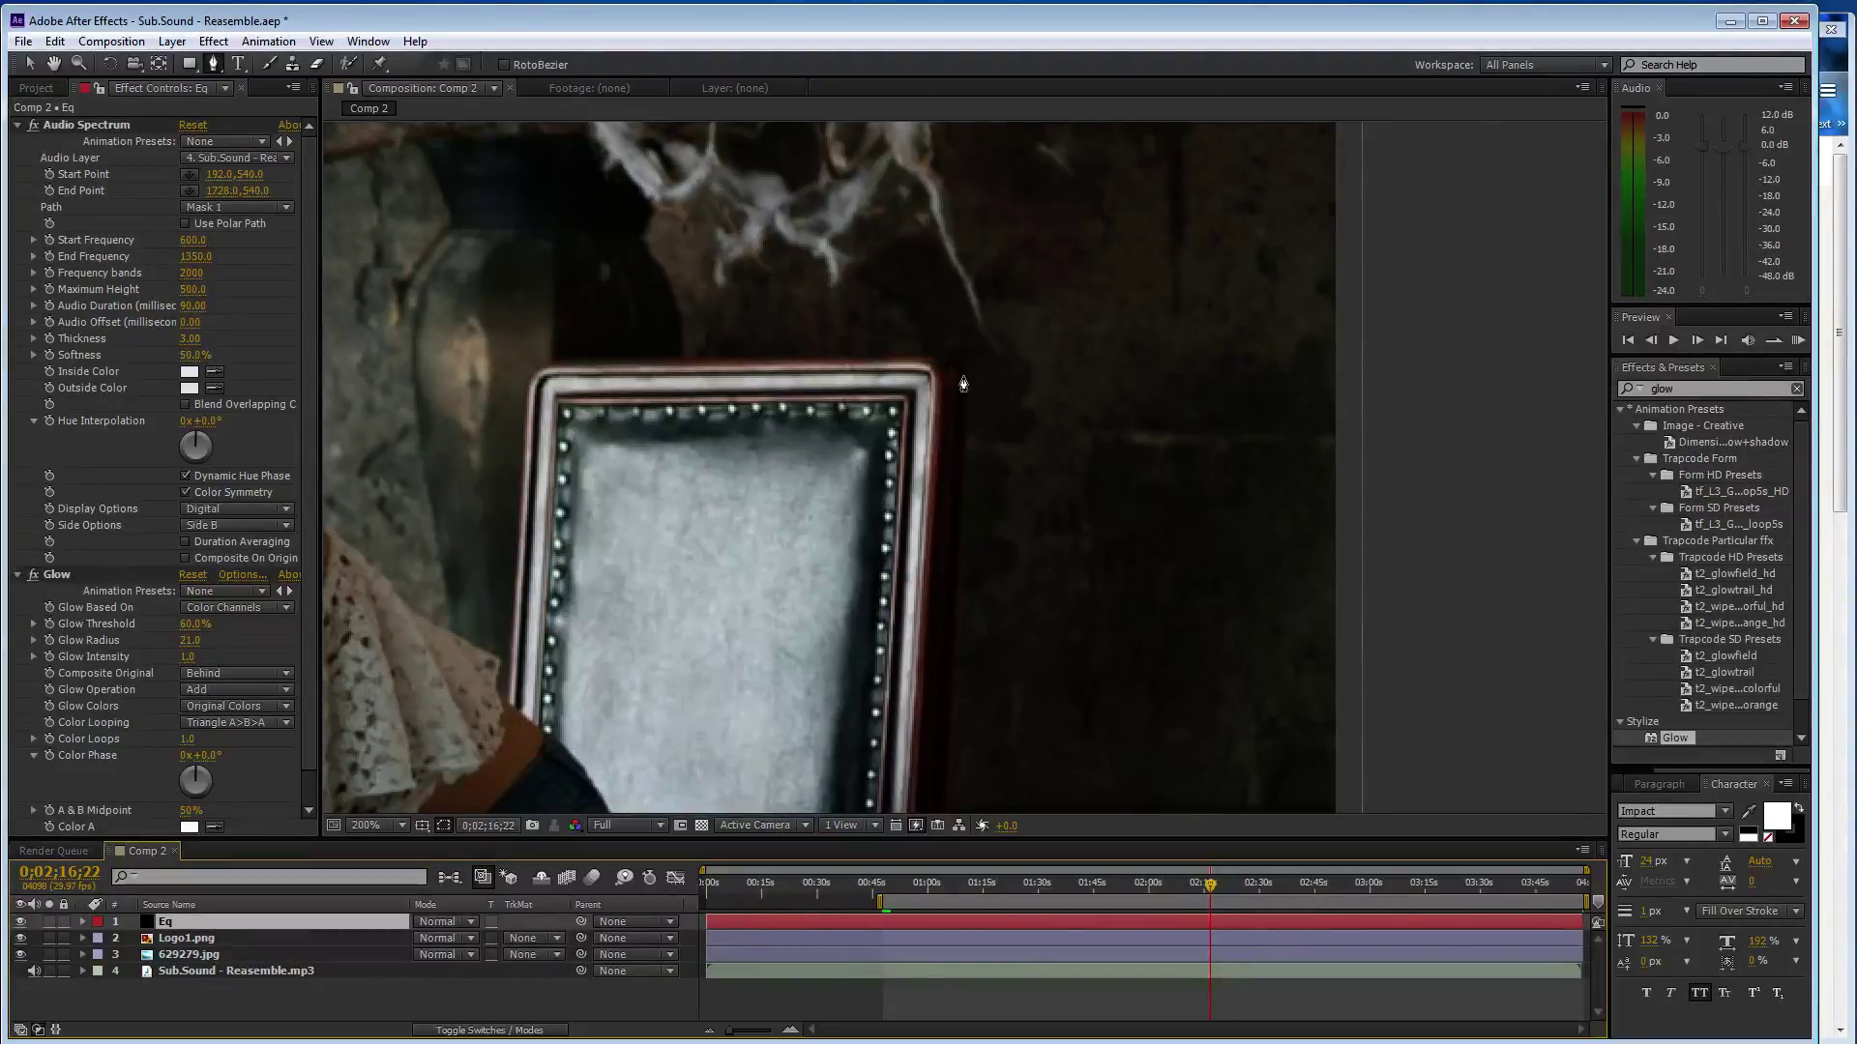
pyautogui.click(963, 384)
pyautogui.scroll(-1, 970, 450)
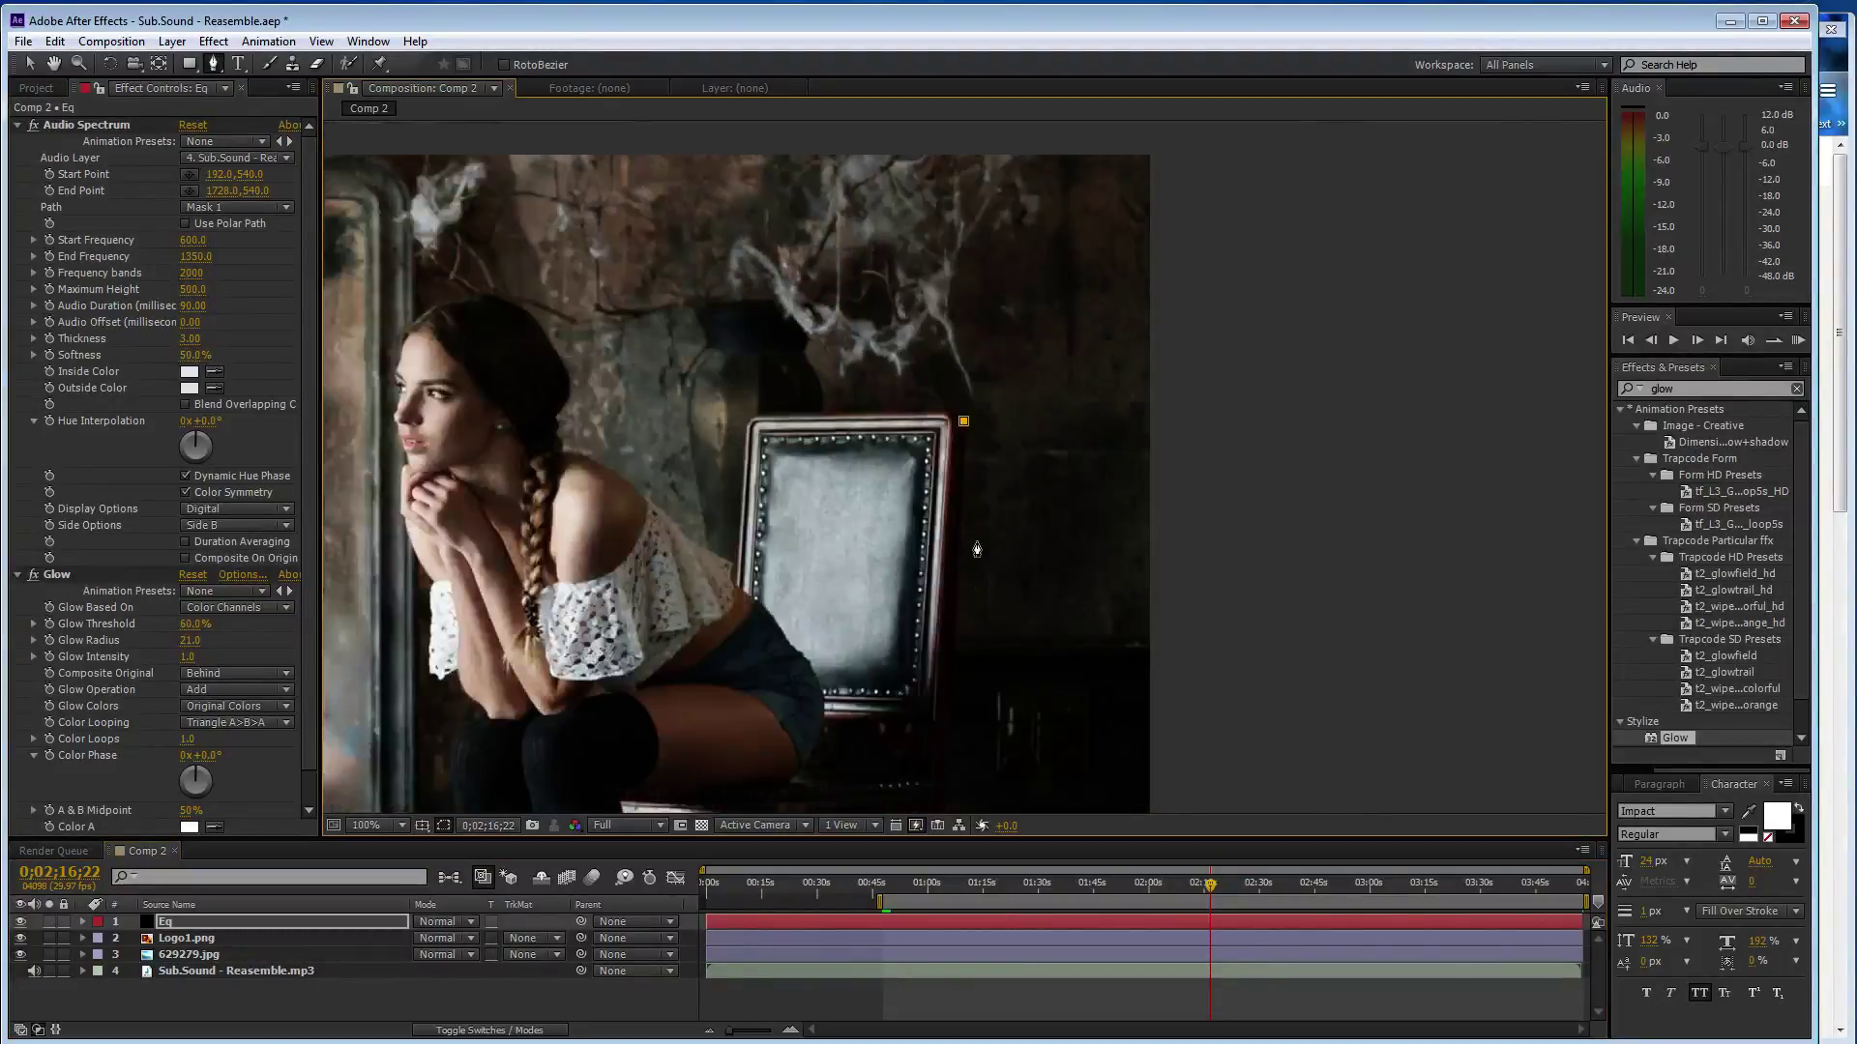
pyautogui.click(948, 717)
pyautogui.press('Return')
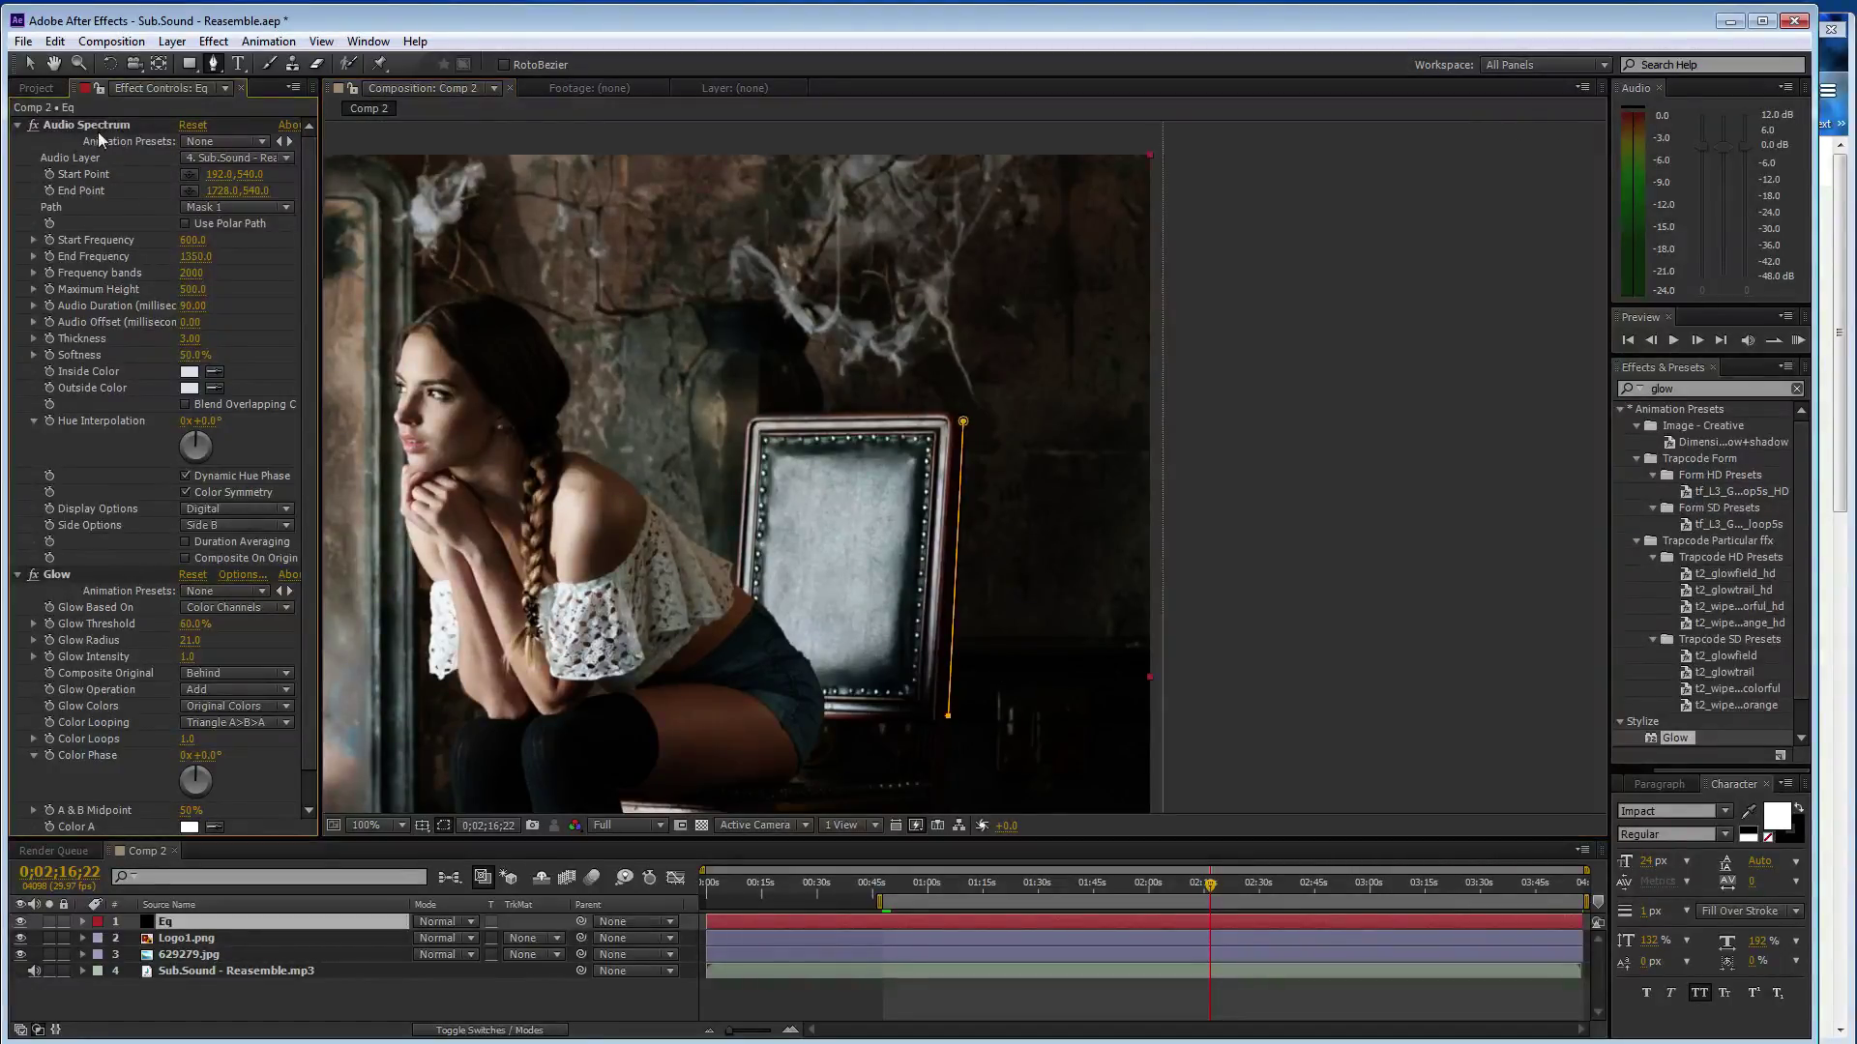
# Duplicate Audio Spectrum as Audio Spectrum 2 following Mask 2, Composite On Origin, Side A
pyautogui.click(96, 130)
pyautogui.press('Return')
pyautogui.write('2')
pyautogui.press('Return')
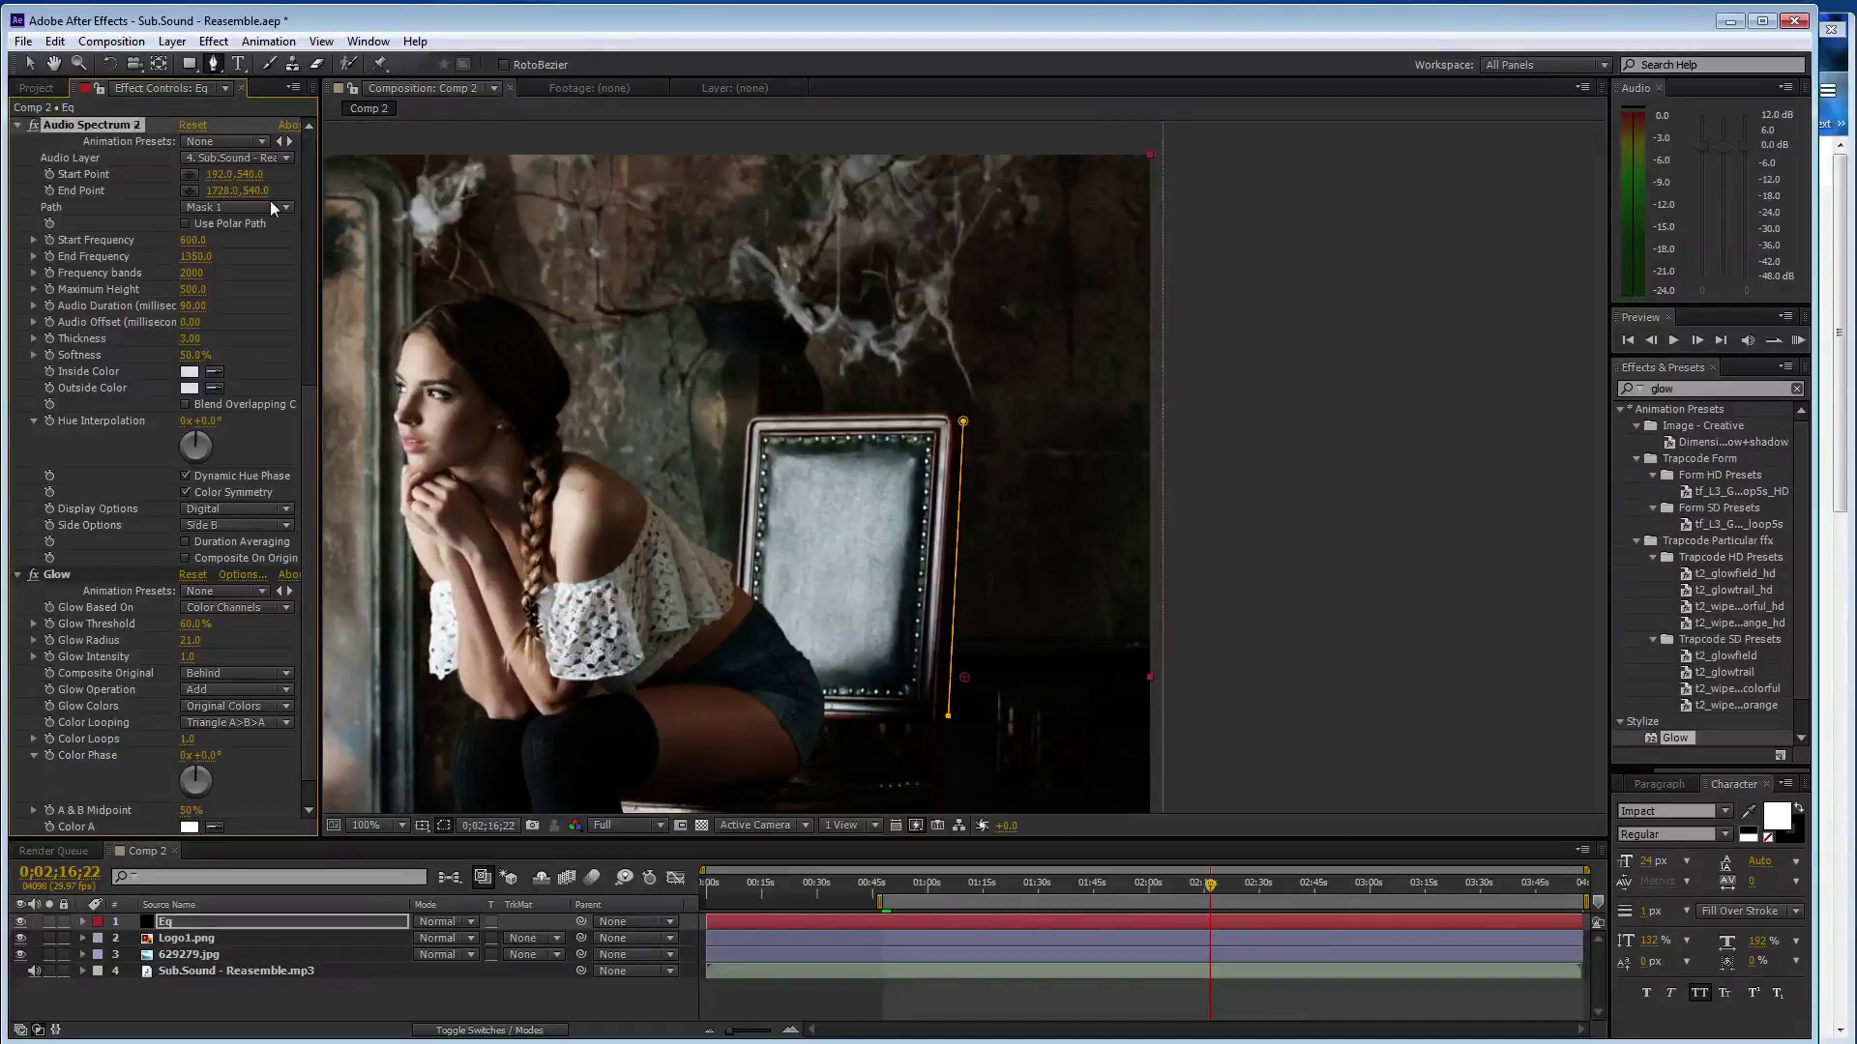
pyautogui.click(270, 205)
pyautogui.click(252, 281)
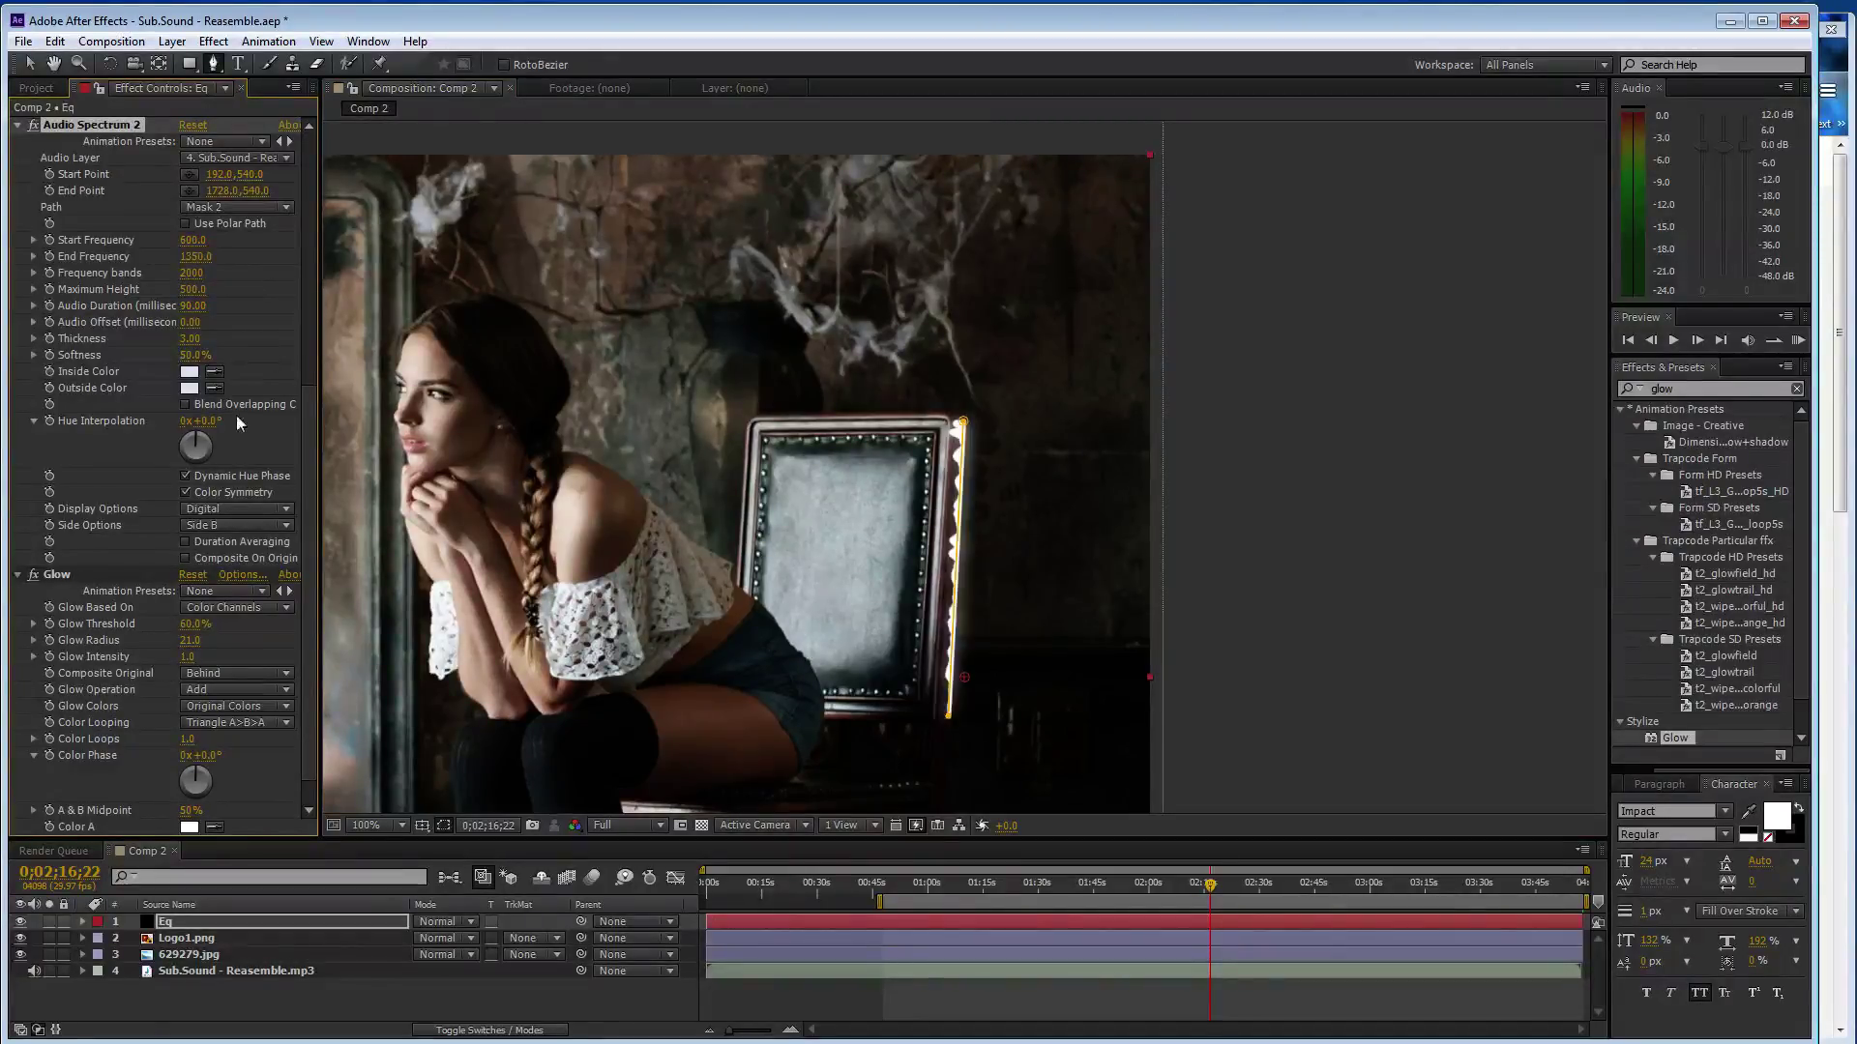
pyautogui.click(186, 557)
pyautogui.click(237, 525)
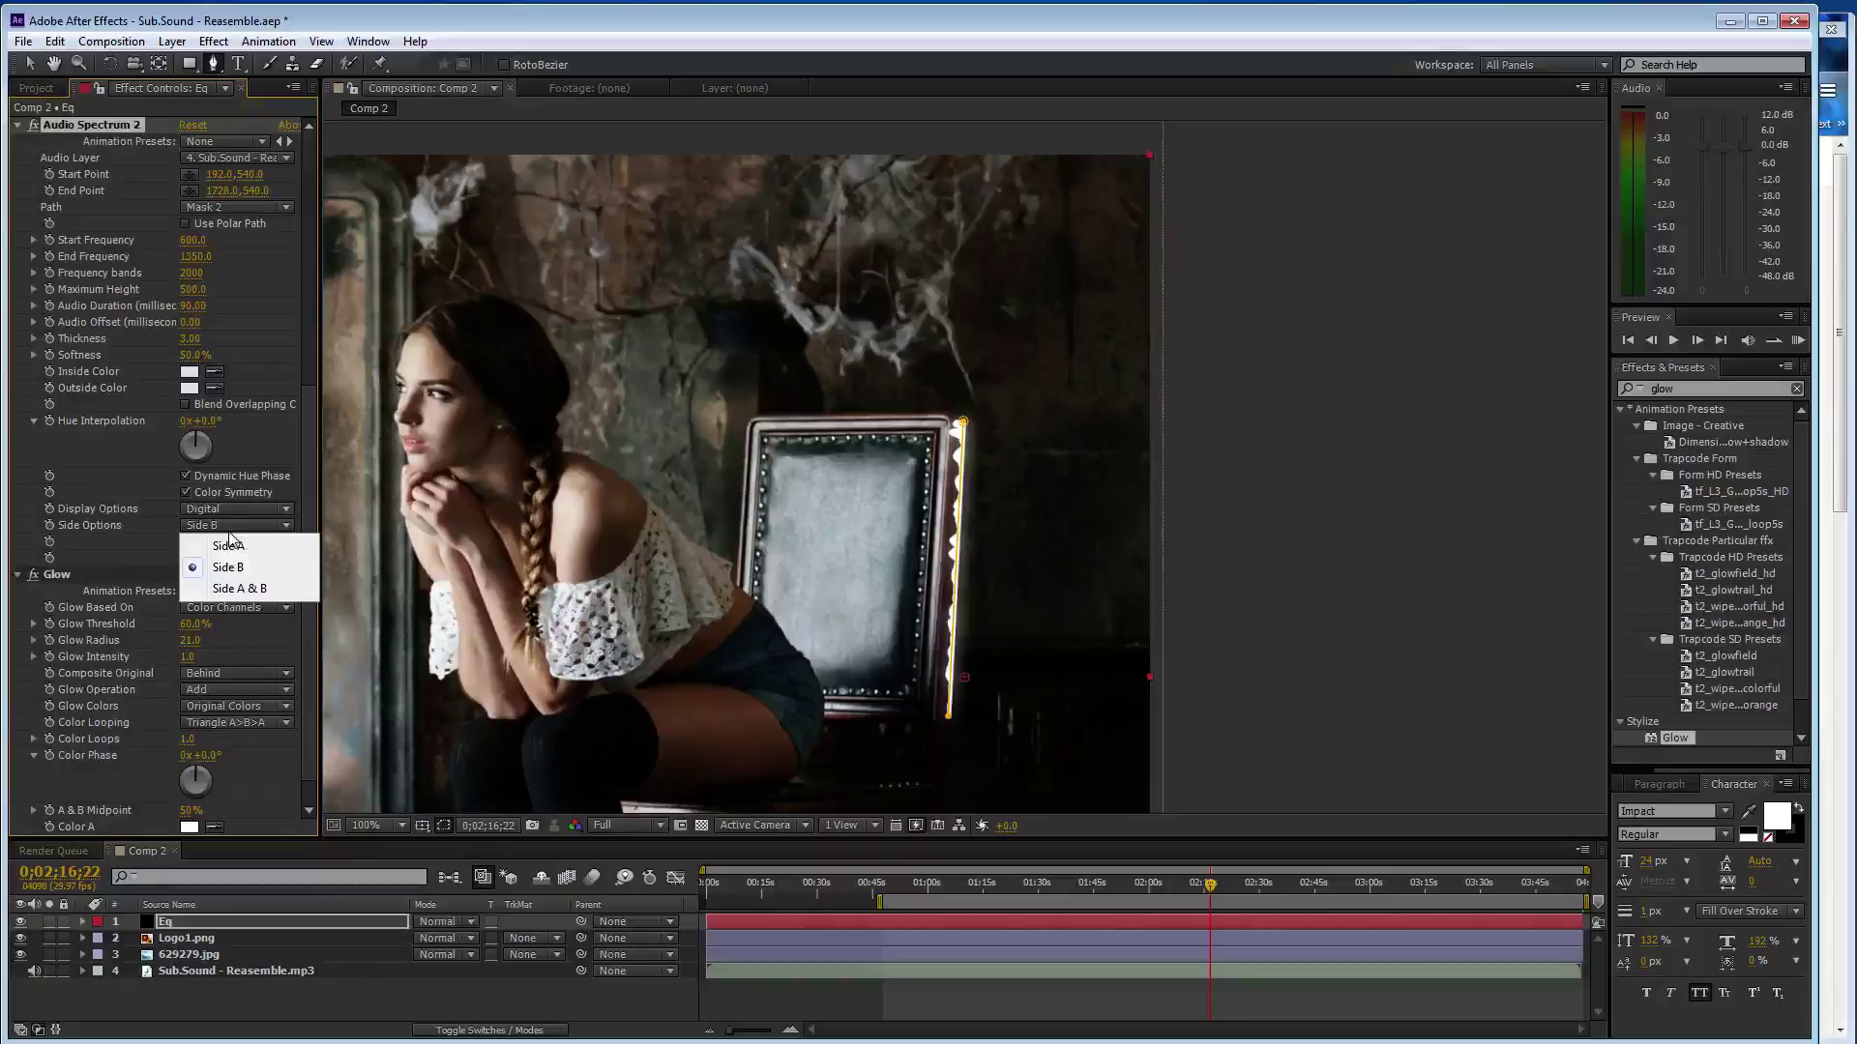
pyautogui.click(235, 542)
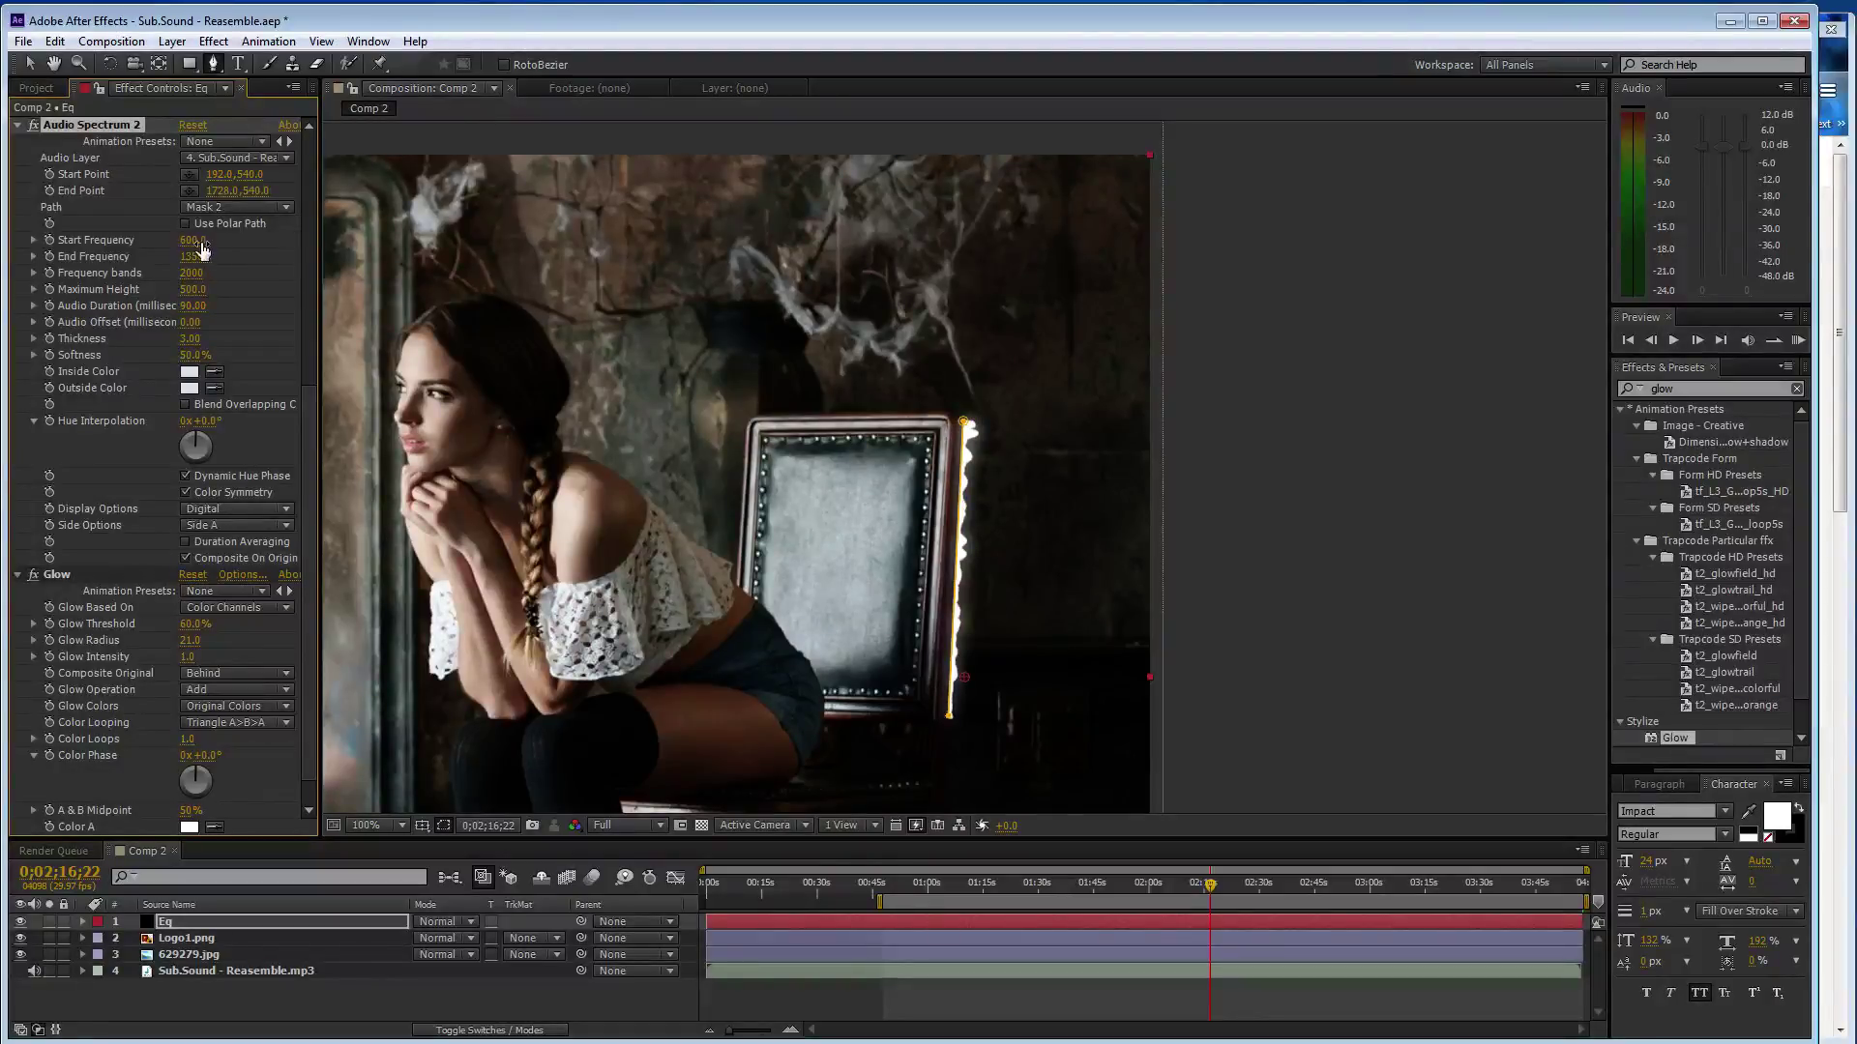
# Set Audio Spectrum 2 to Start Frequency 400, End Frequency 10, Maximum Height 200
pyautogui.click(192, 239)
pyautogui.write('400')
pyautogui.press('Tab')
pyautogui.write('10')
pyautogui.press('Return')
pyautogui.click(194, 289)
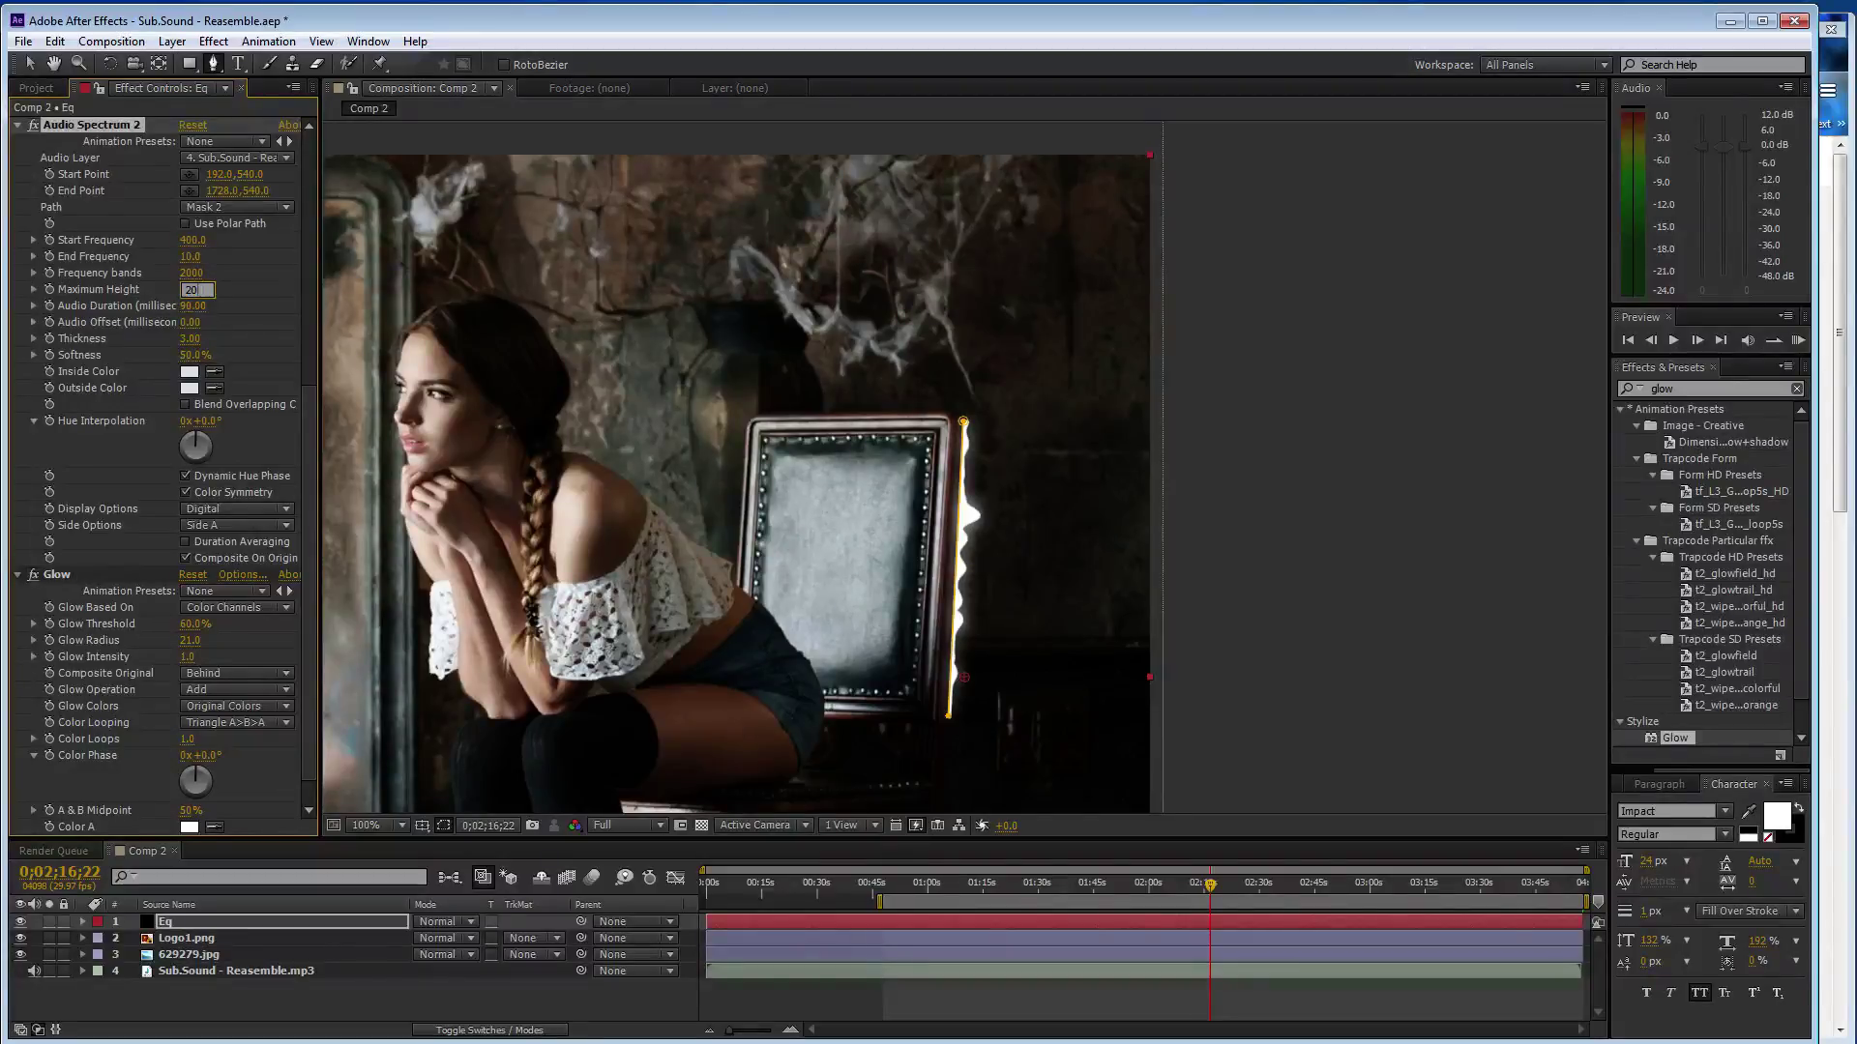
pyautogui.write('200')
pyautogui.press('Return')
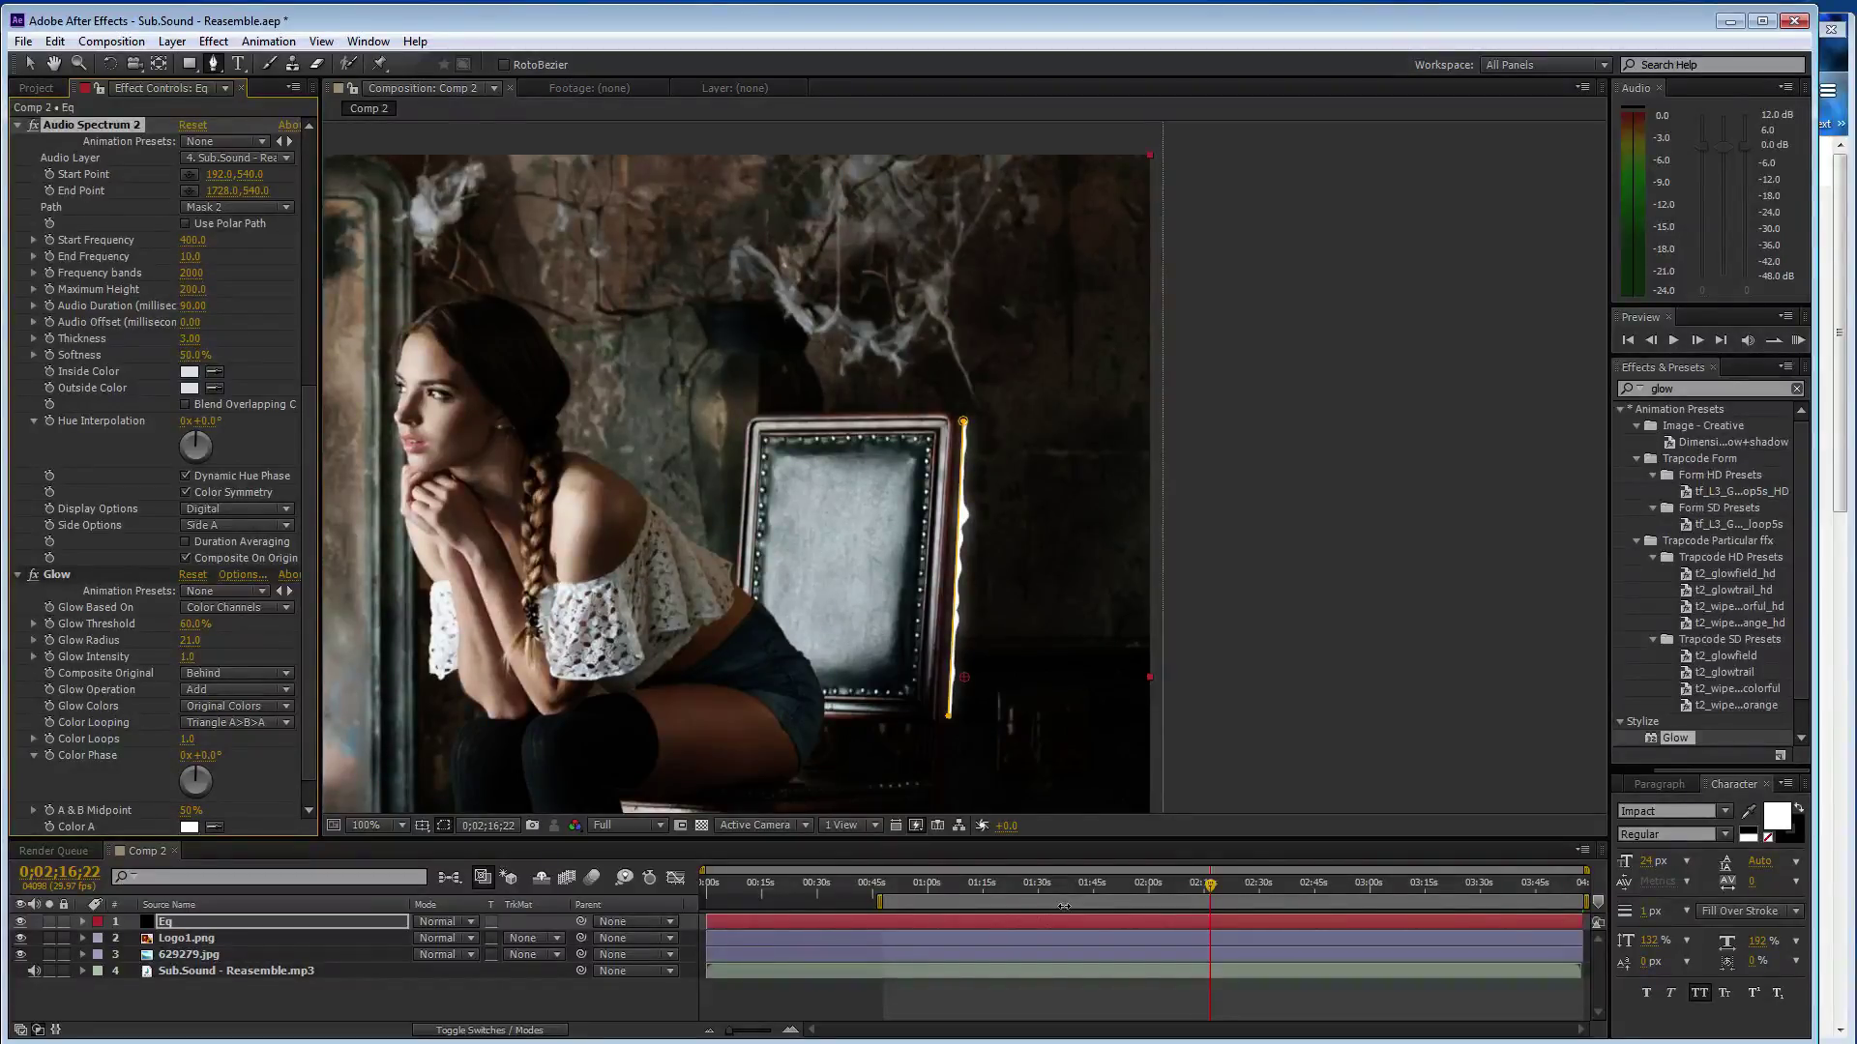
pyautogui.scroll(-2, 1257, 653)
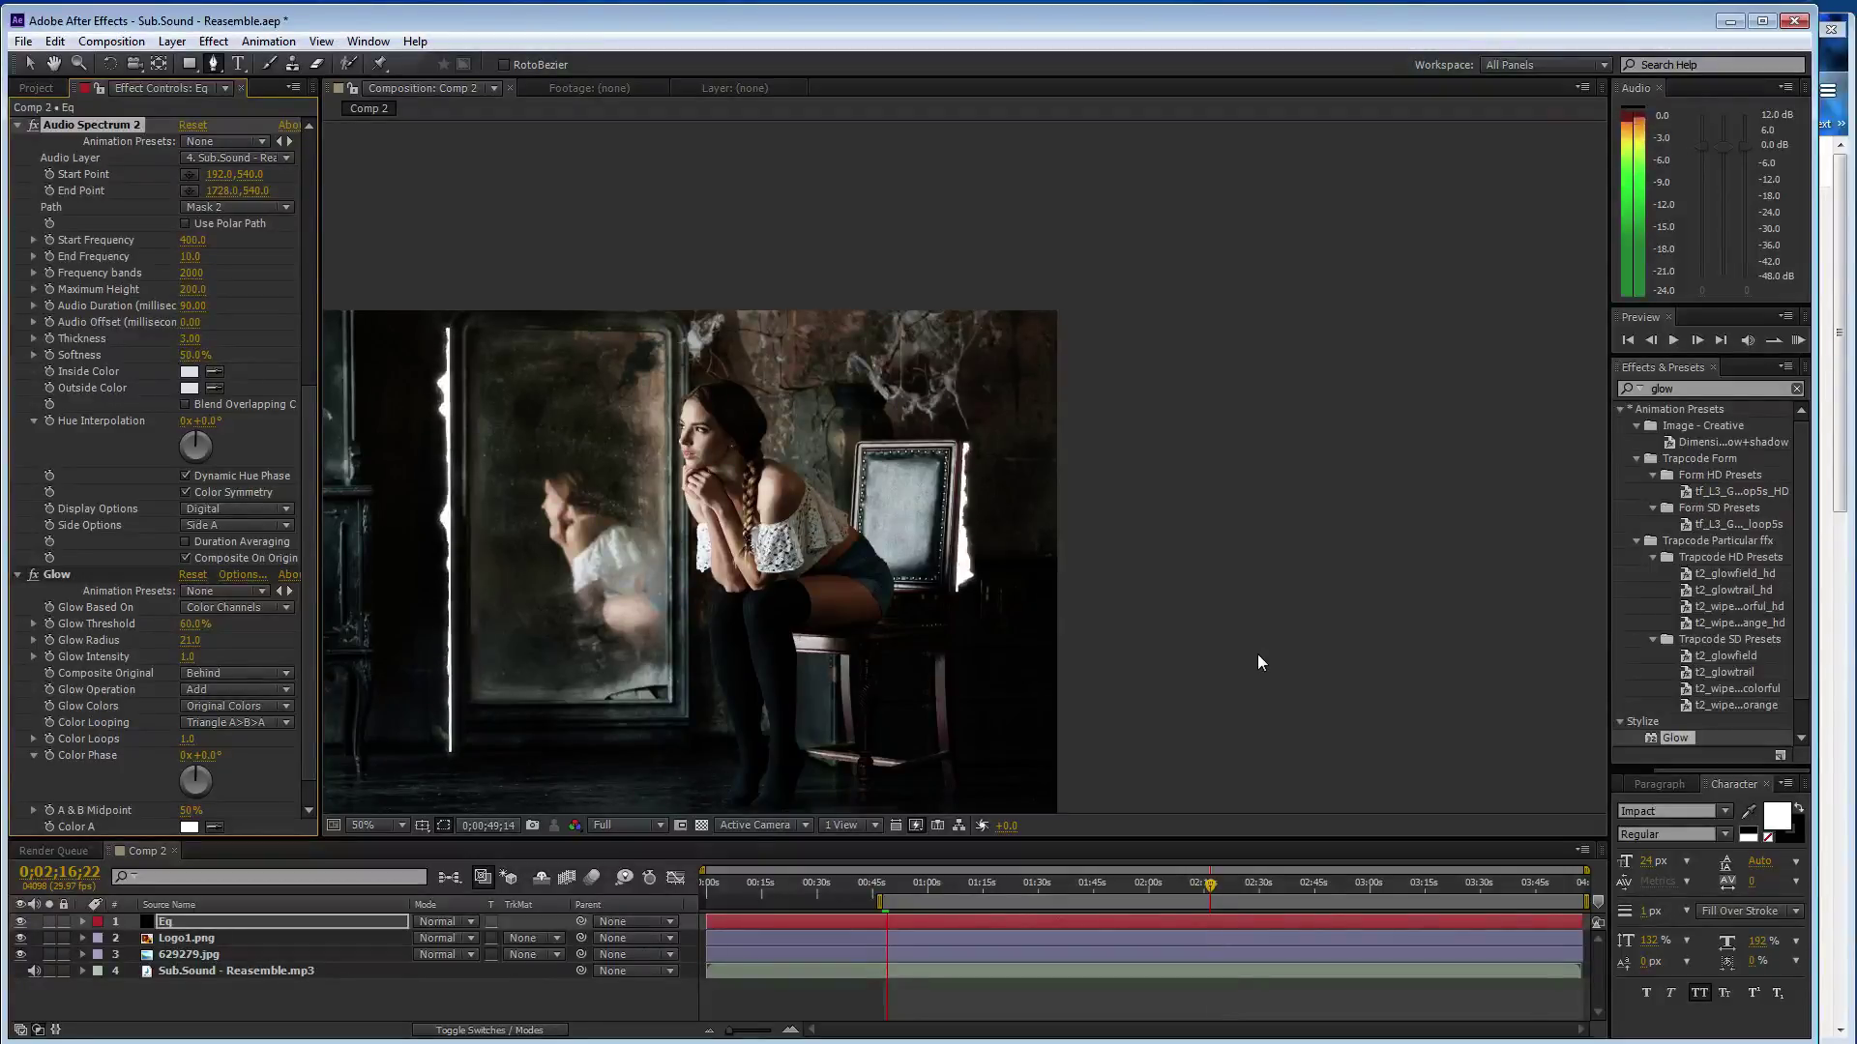
# Stop the preview, save, and draw a mask along the chair frame's top edge
pyautogui.press('space')
pyautogui.hotkey('ctrl', 's')
pyautogui.scroll(2, 913, 496)
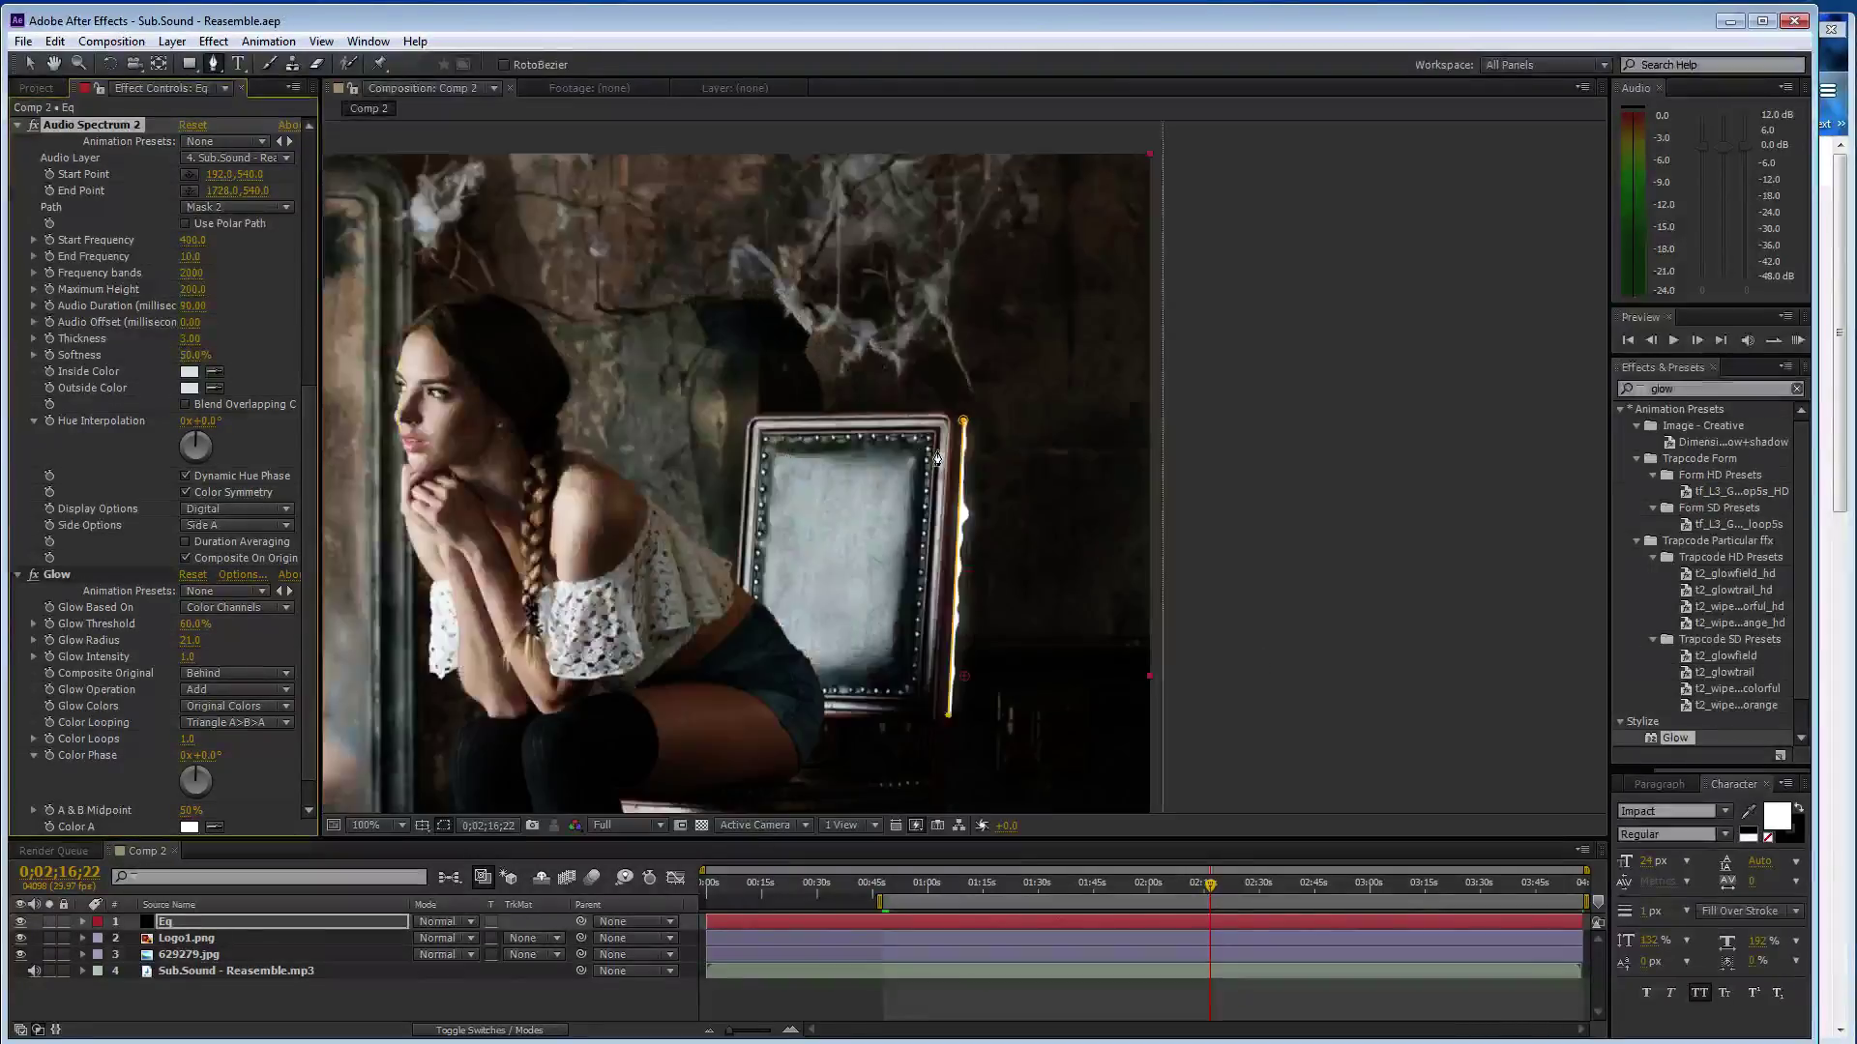
pyautogui.scroll(2, 913, 496)
pyautogui.click(553, 366)
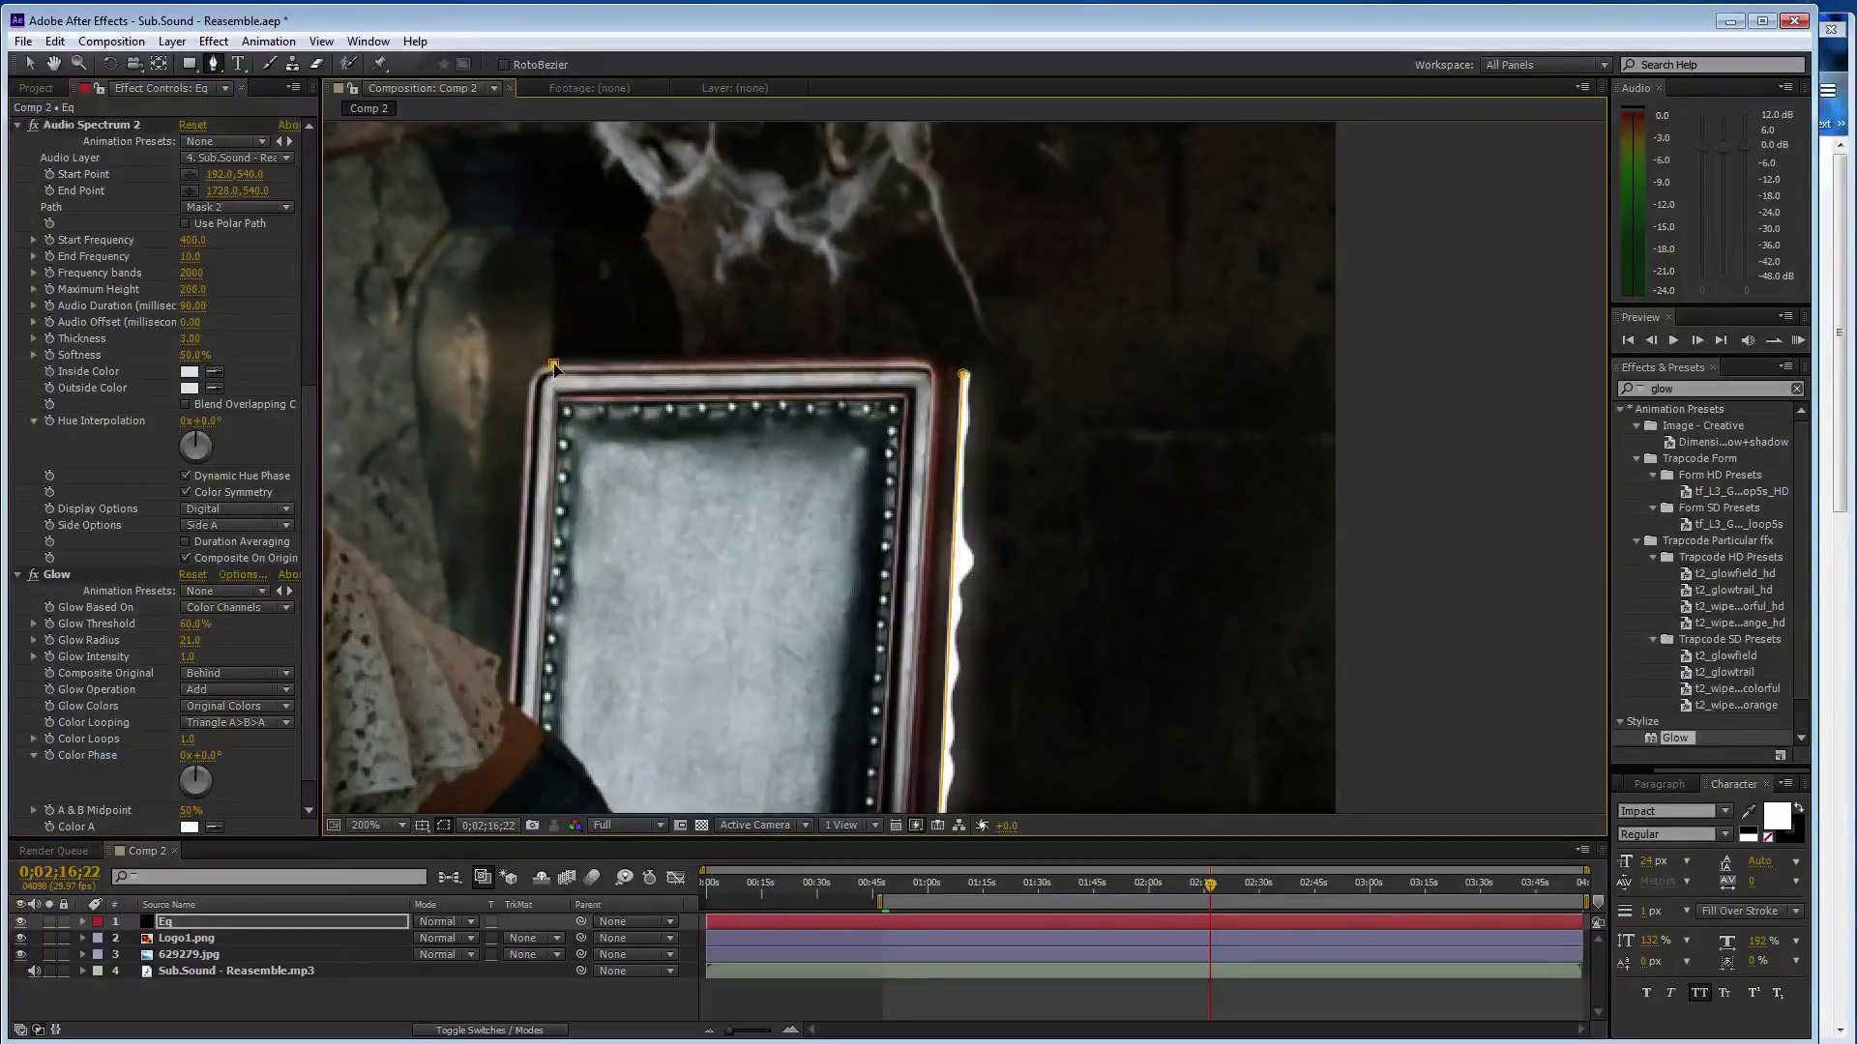
pyautogui.click(926, 357)
# Duplicate the spectrum as Audio Spectrum 3 following Mask 3, then check it at about 0:52
pyautogui.click(85, 125)
pyautogui.hotkey('ctrl', 'd')
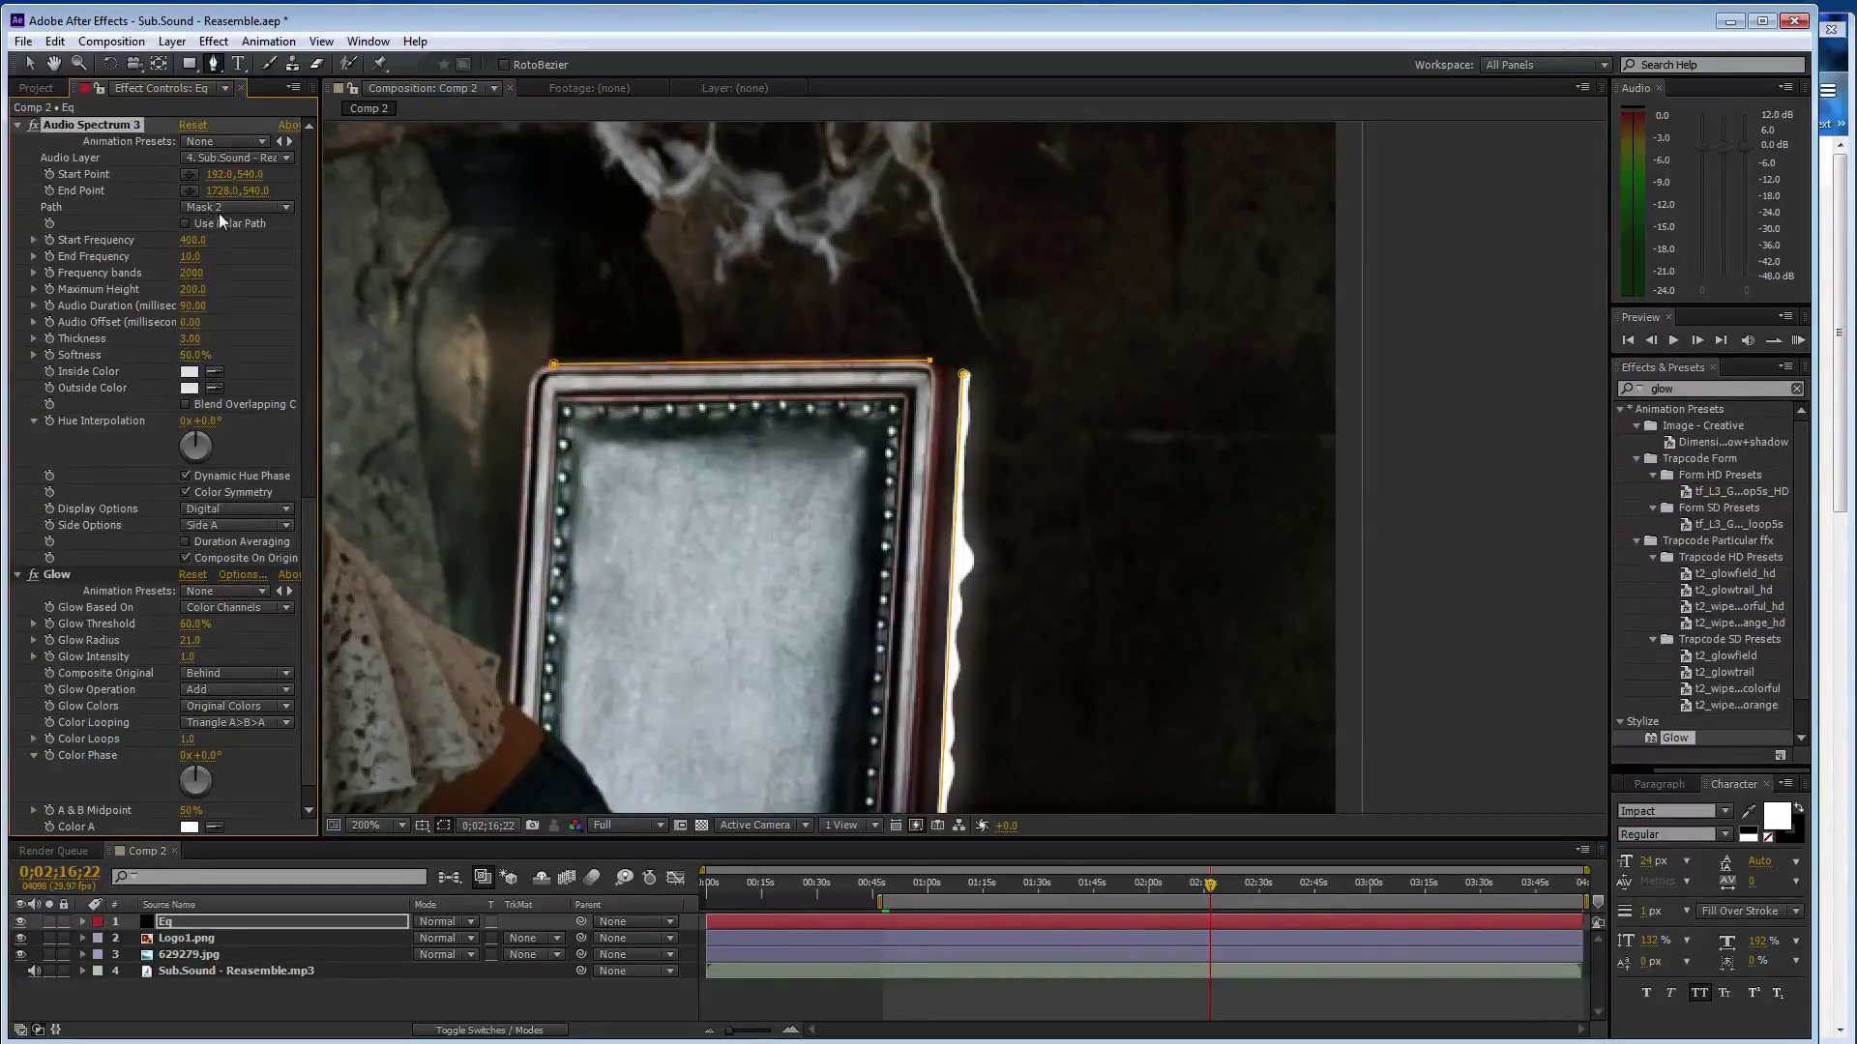
pyautogui.click(230, 207)
pyautogui.click(234, 299)
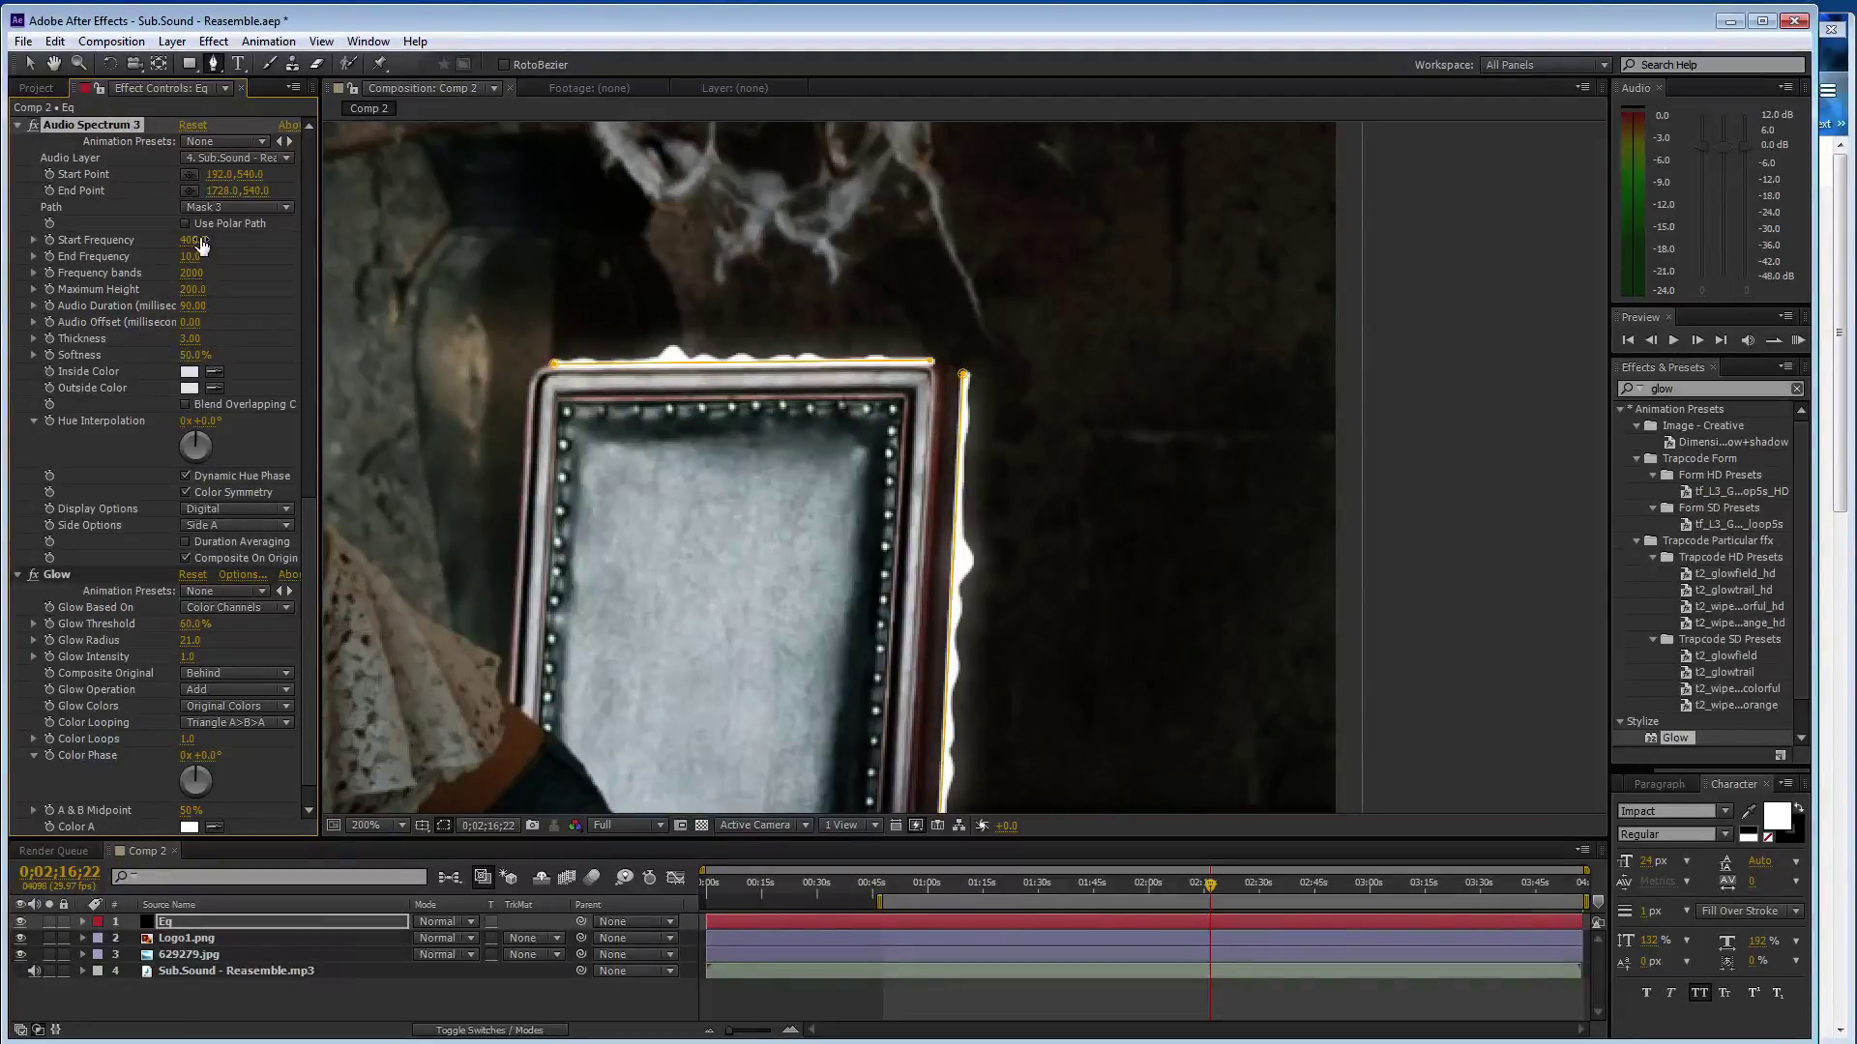
pyautogui.moveTo(1224, 896); pyautogui.dragTo(899, 887)
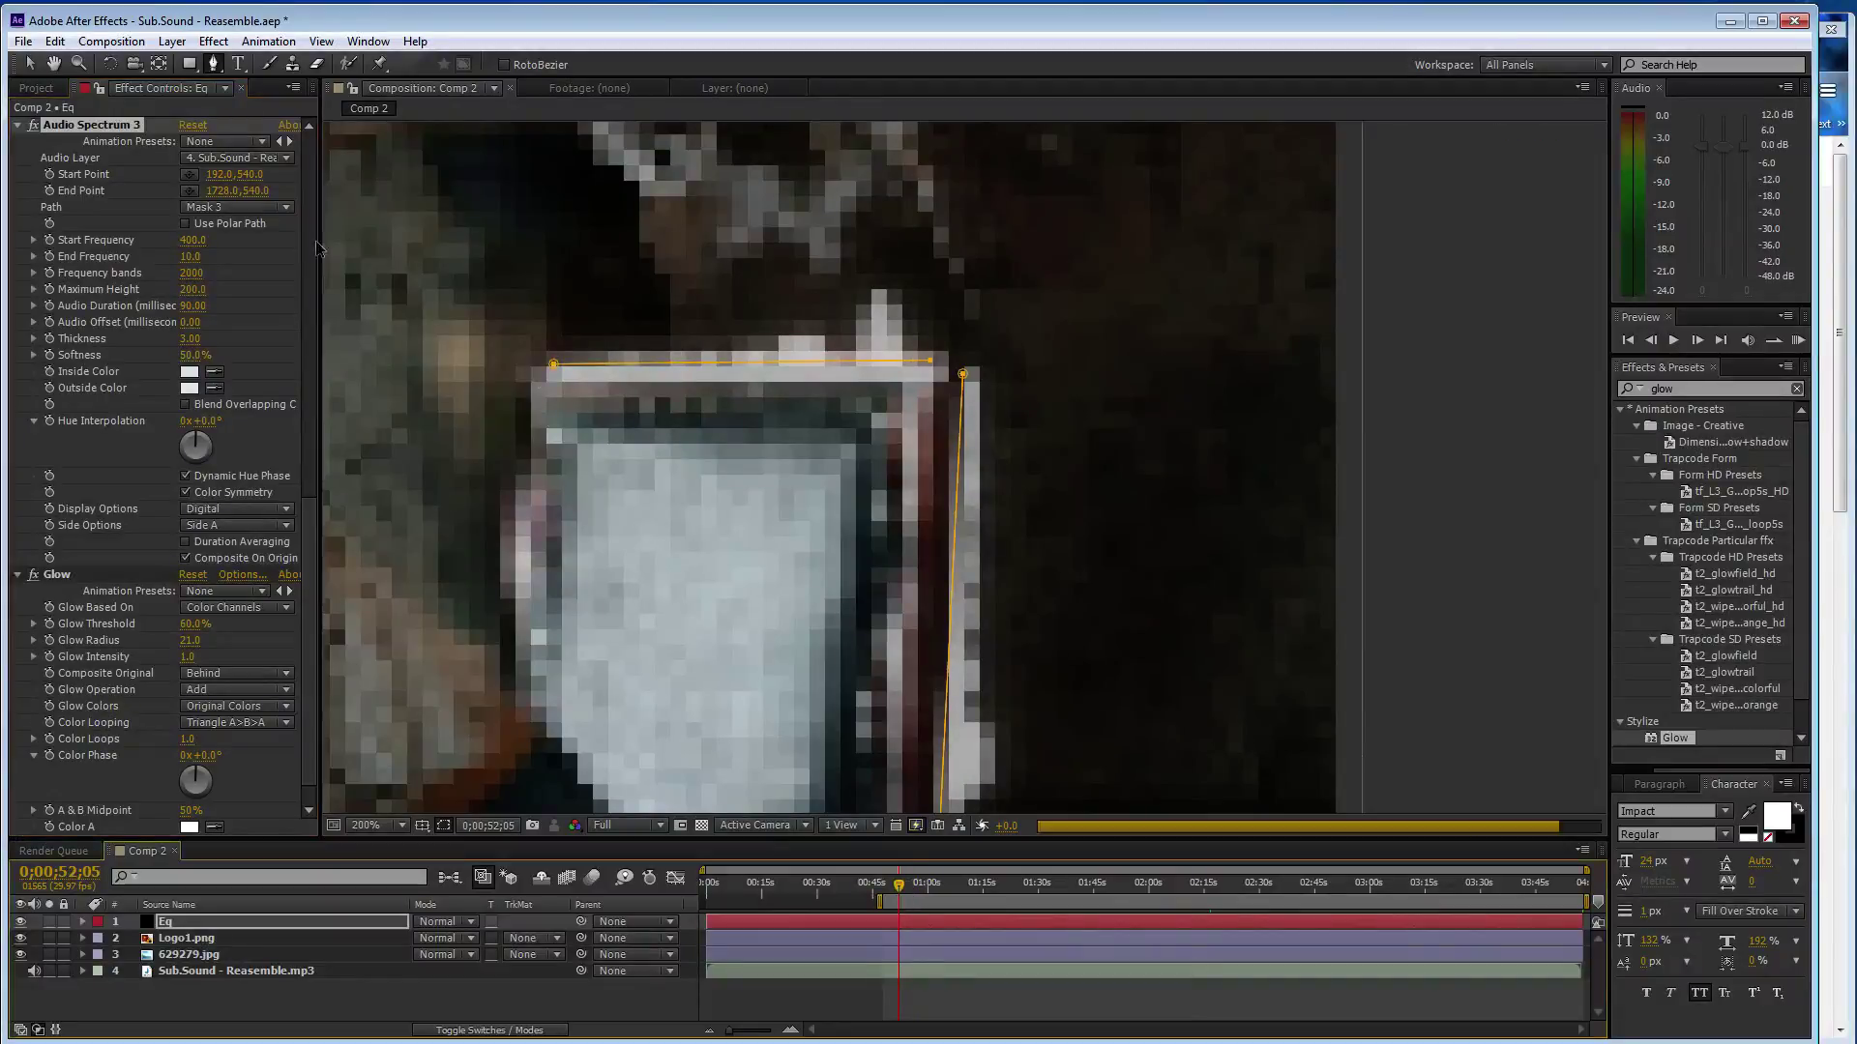
pyautogui.press(',')
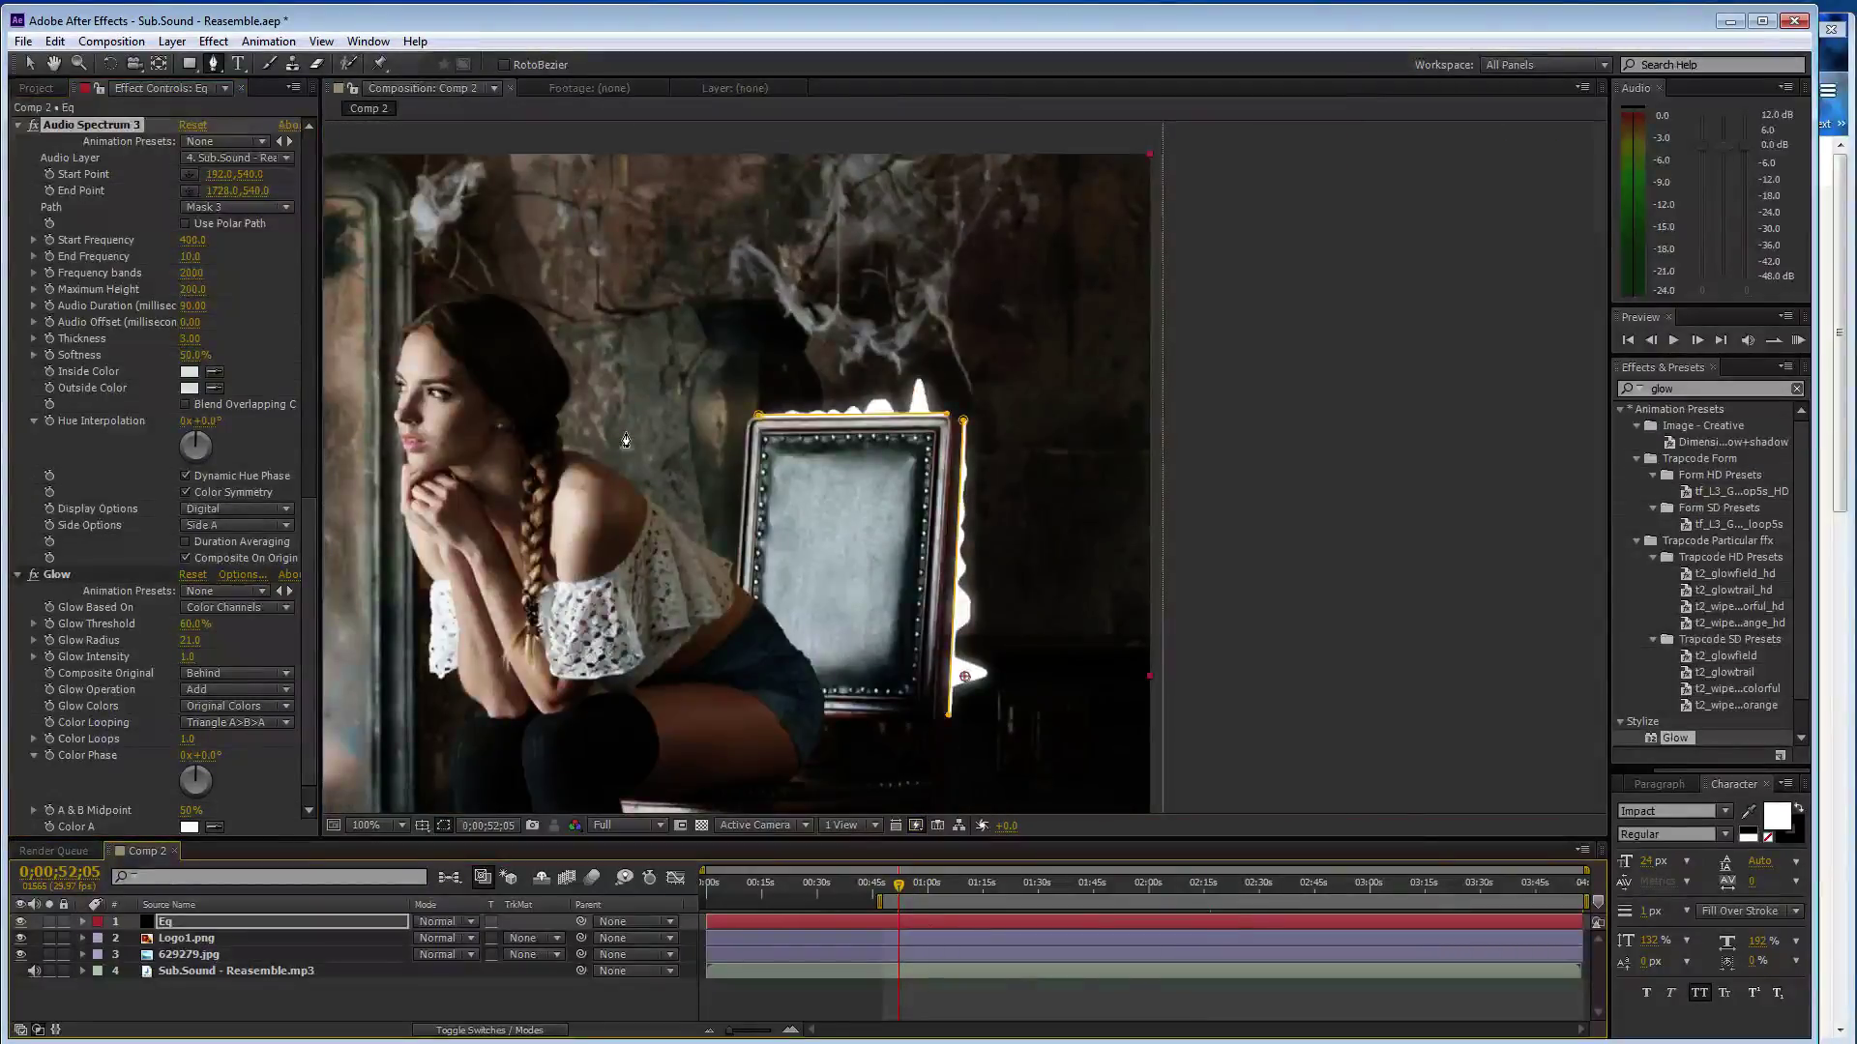
# Swap the spectrum frequencies to Start 10 and End 400, then preview with sound
pyautogui.press(',')
pyautogui.click(192, 240)
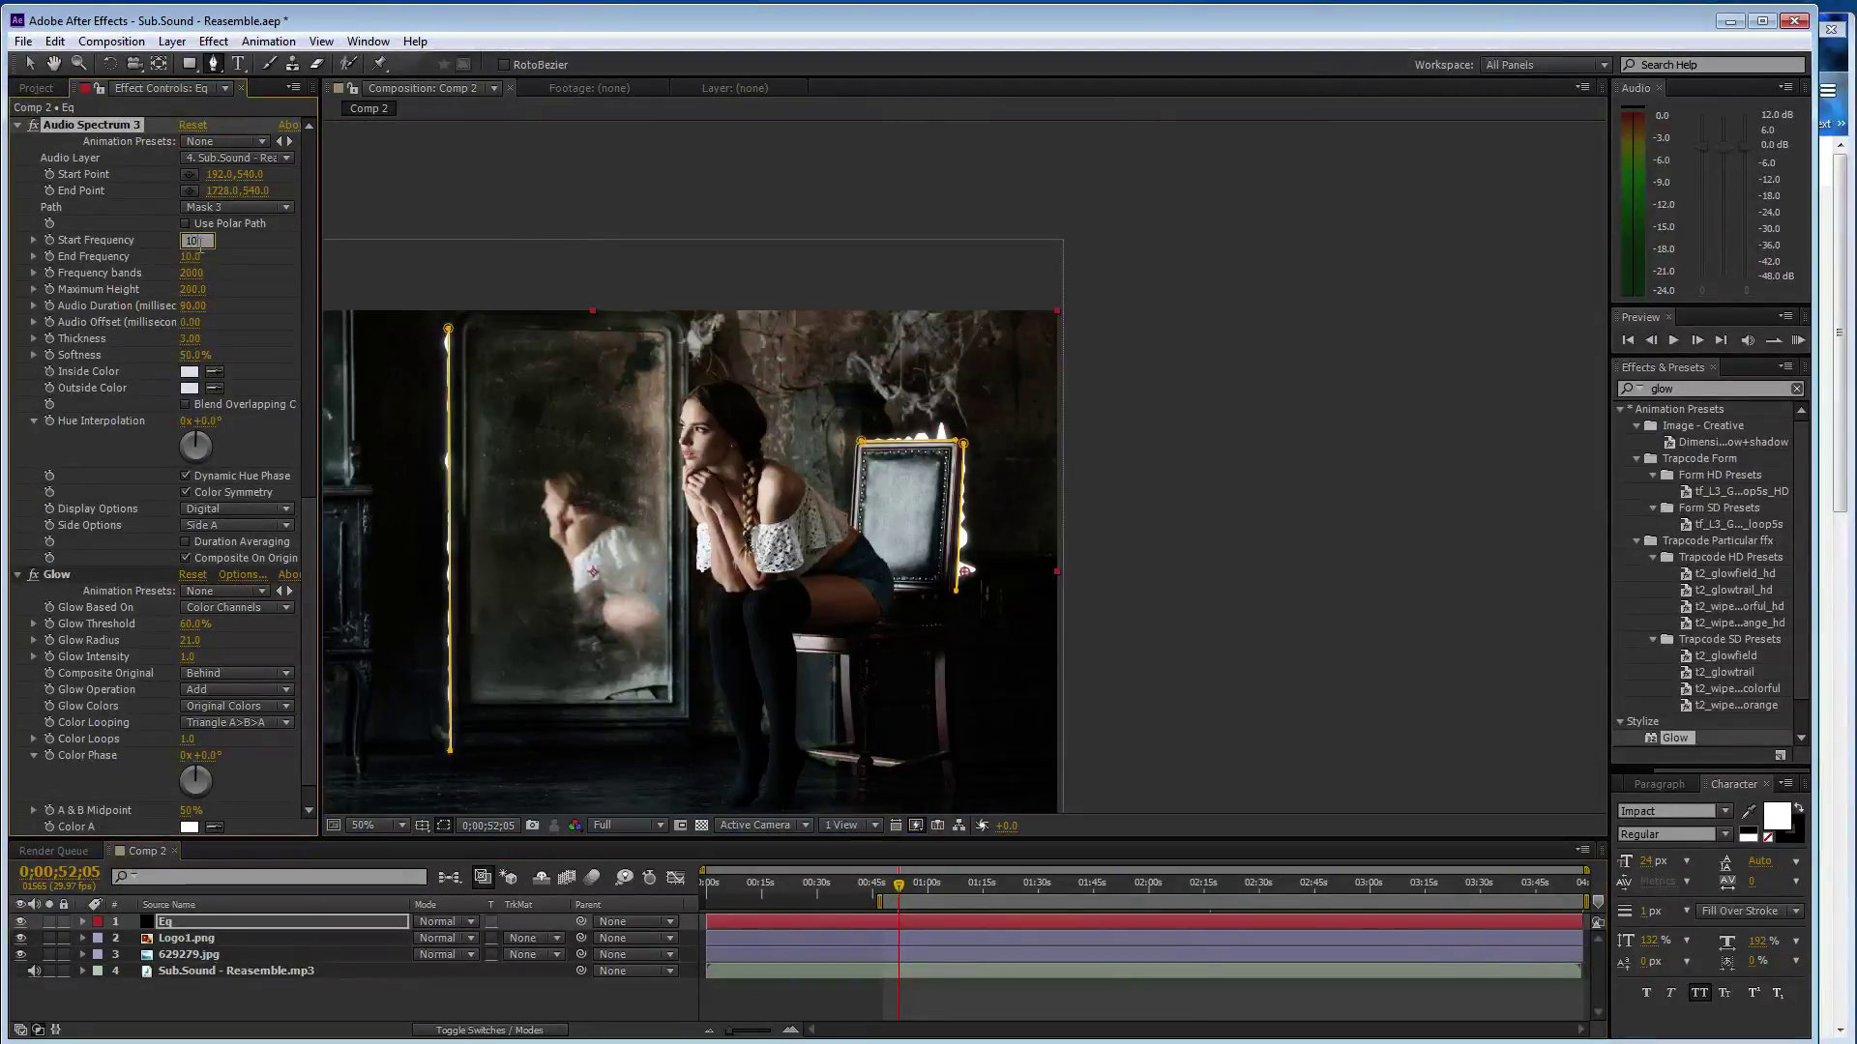
pyautogui.write('10')
pyautogui.press('Return')
pyautogui.click(192, 256)
pyautogui.write('400')
pyautogui.press('Return')
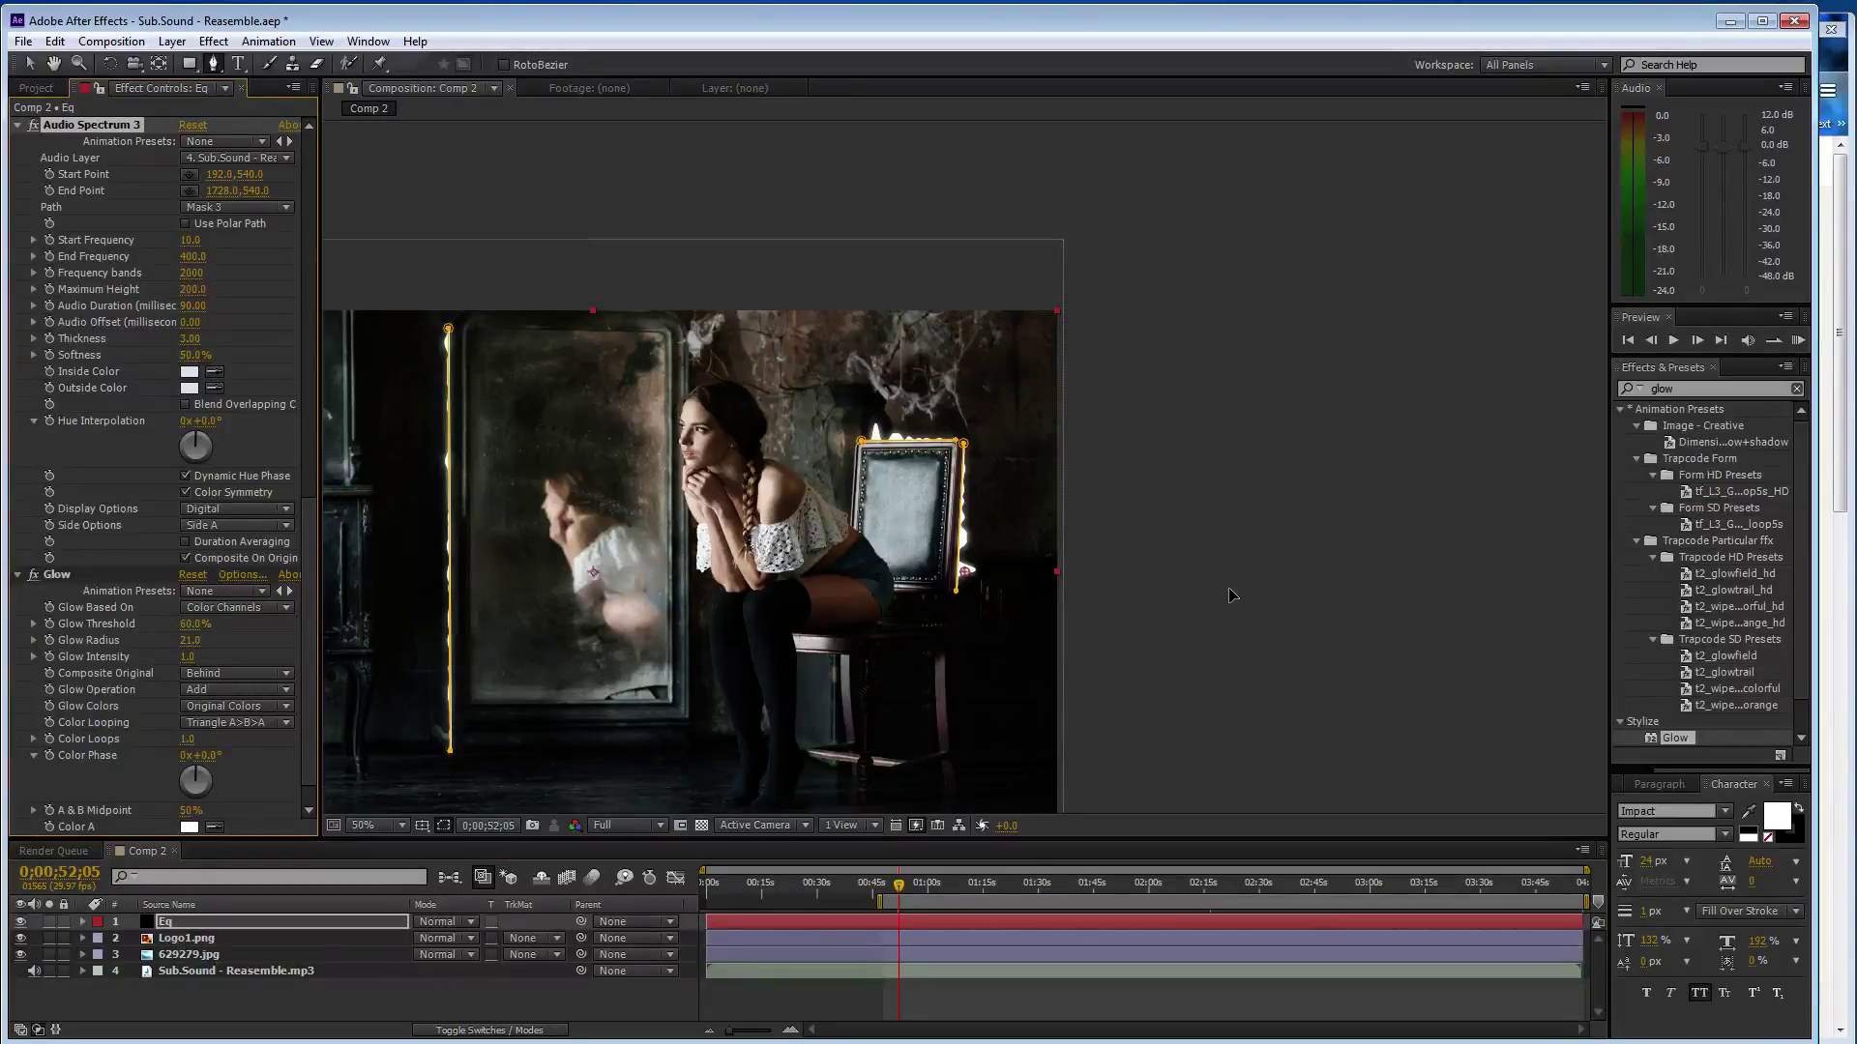
pyautogui.press('KP_0')
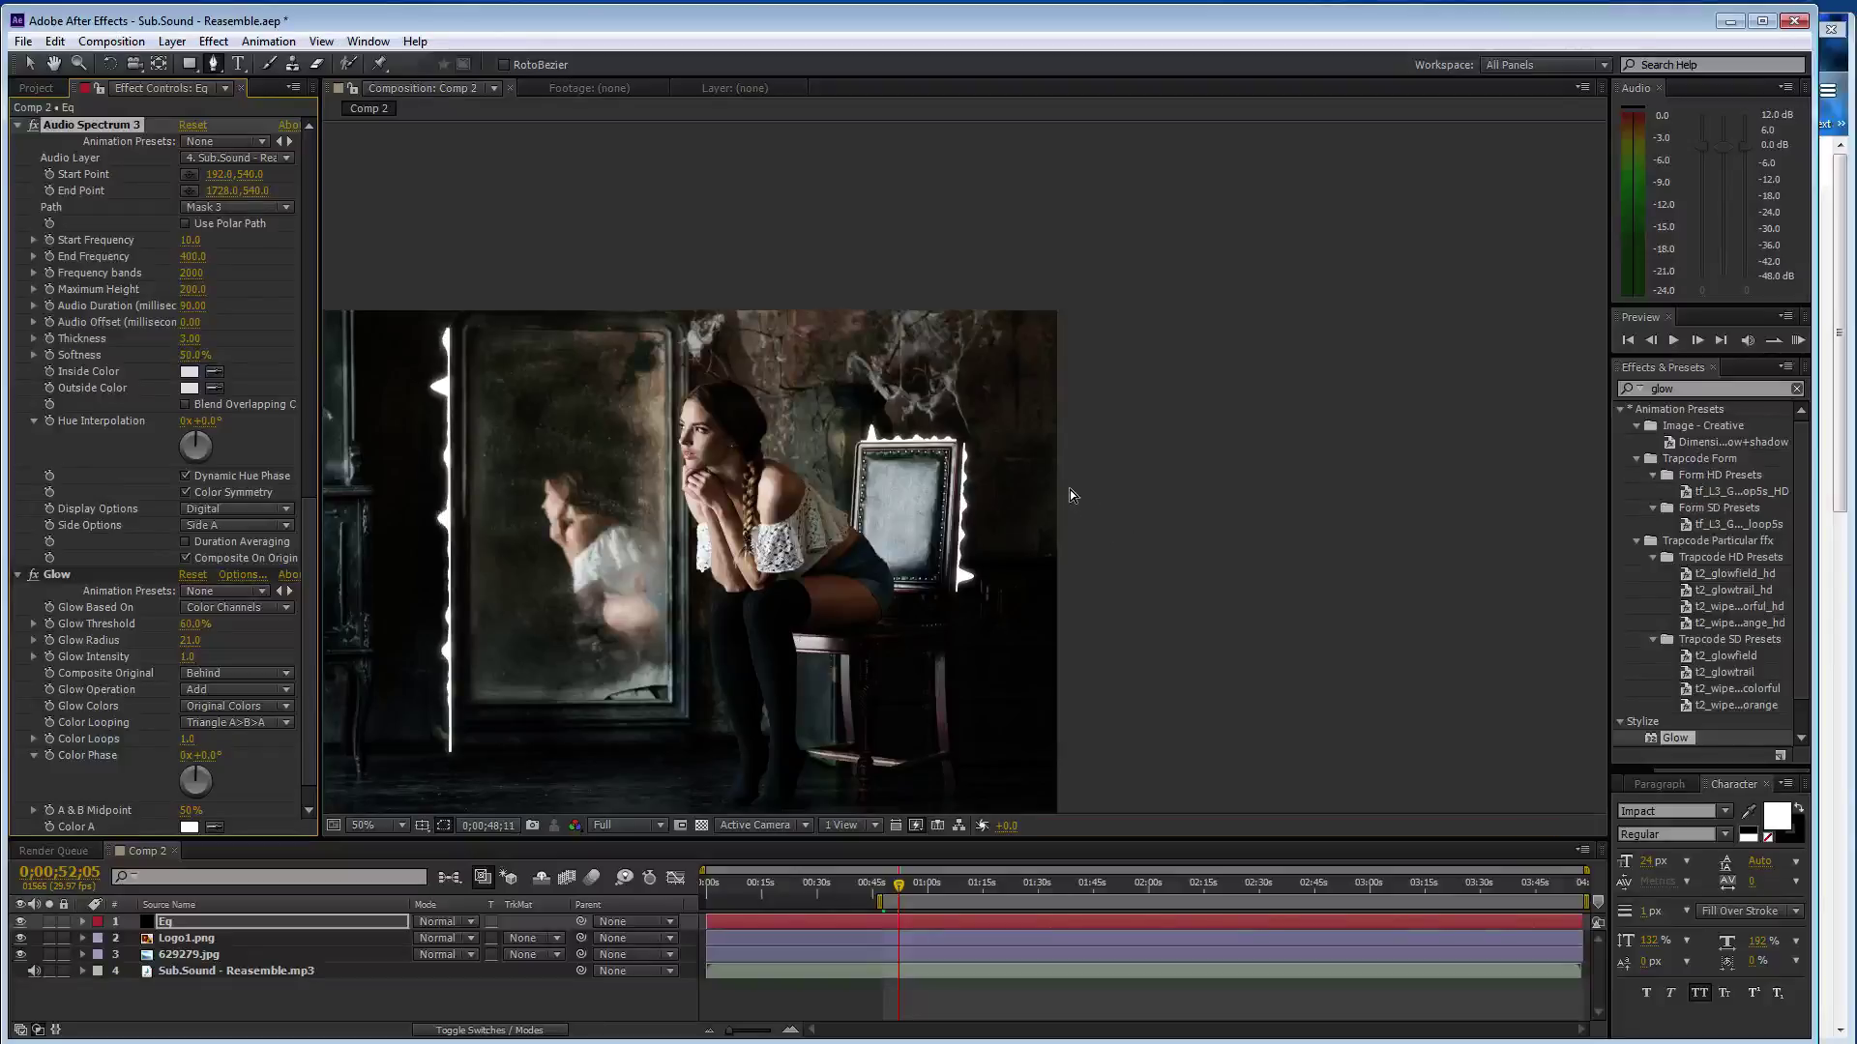
pyautogui.scroll(2, 1031, 488)
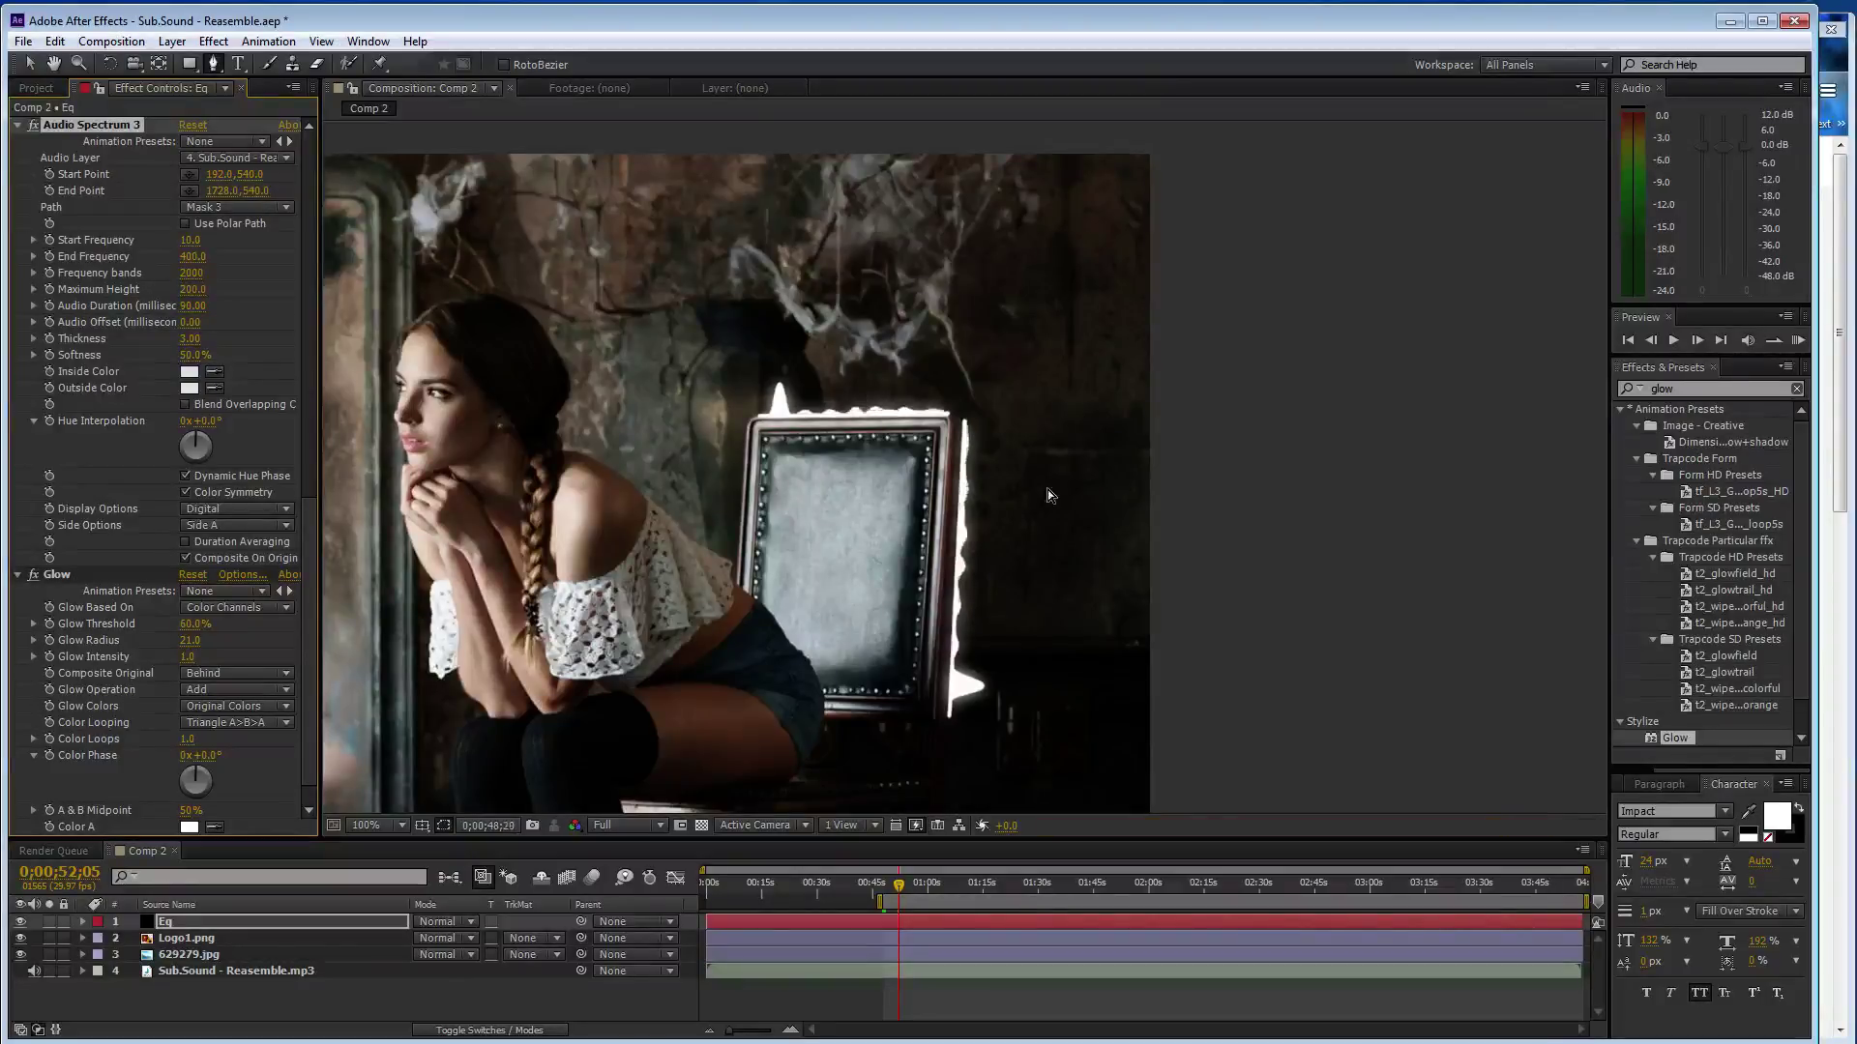
pyautogui.scroll(-2, 1048, 491)
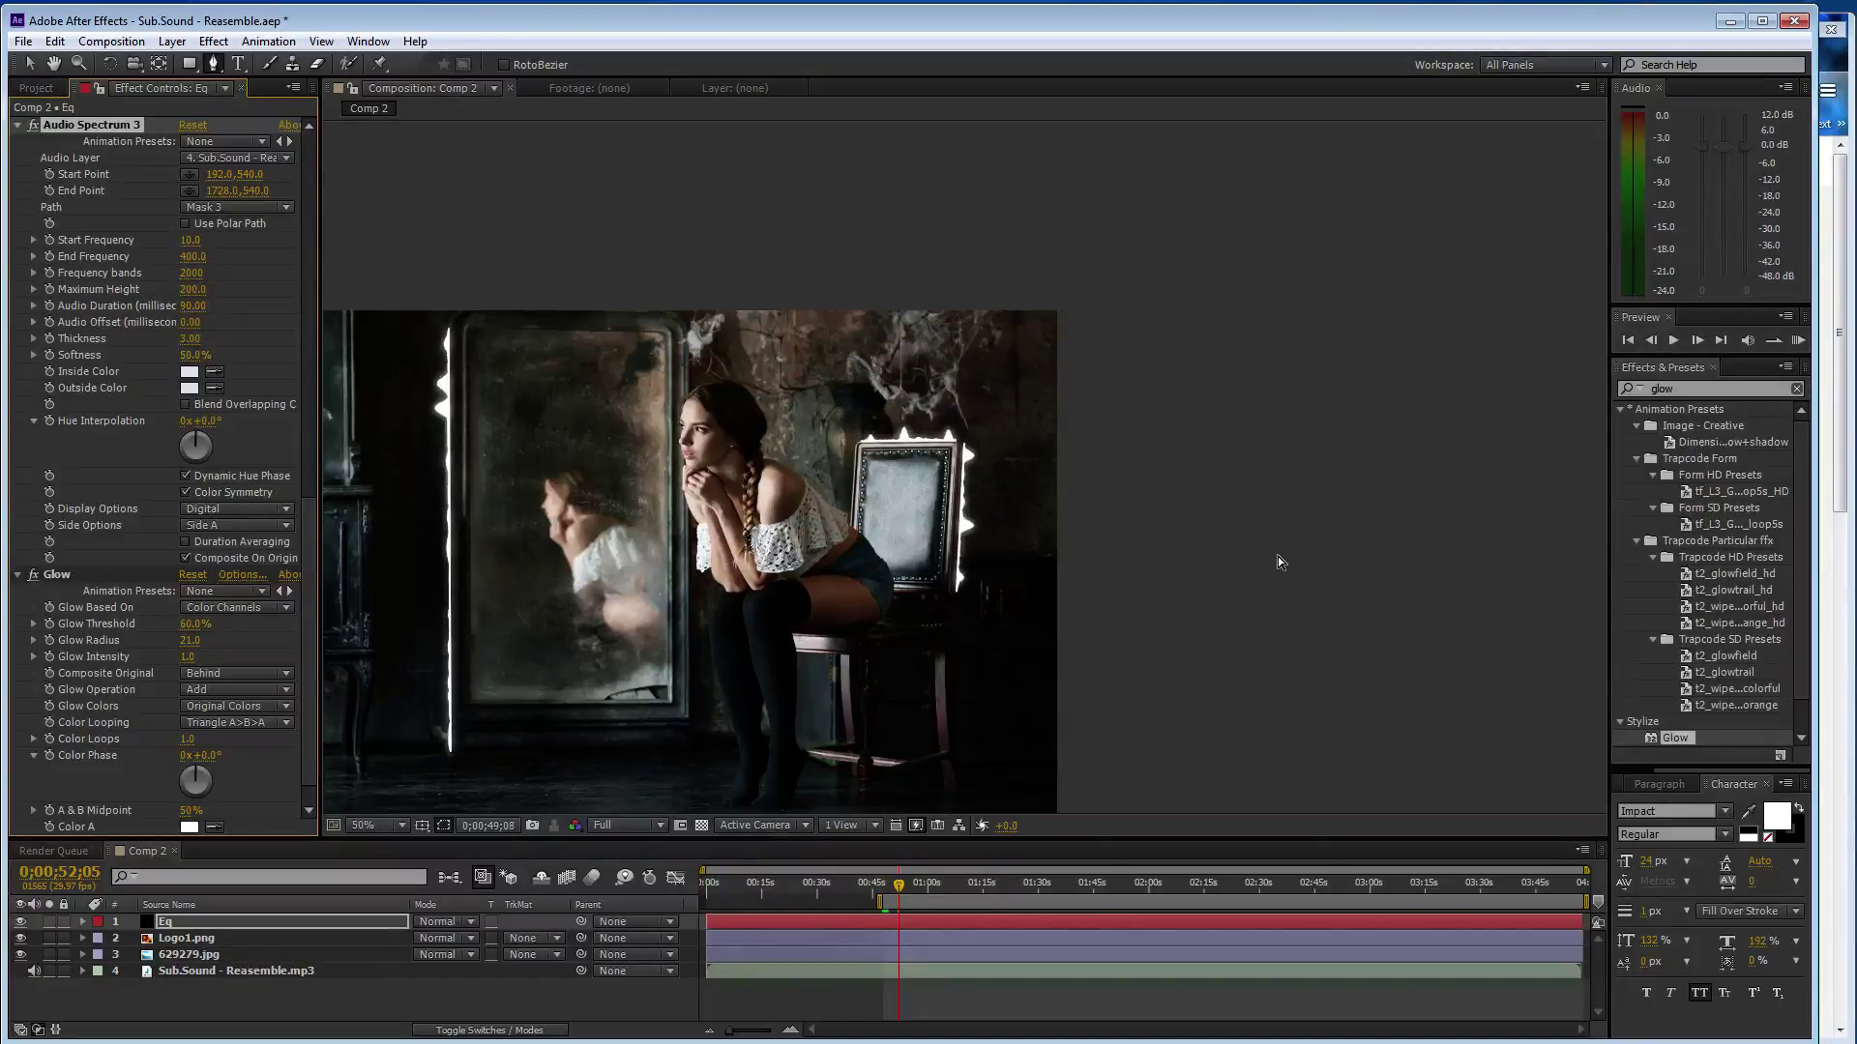
pyautogui.press('space')
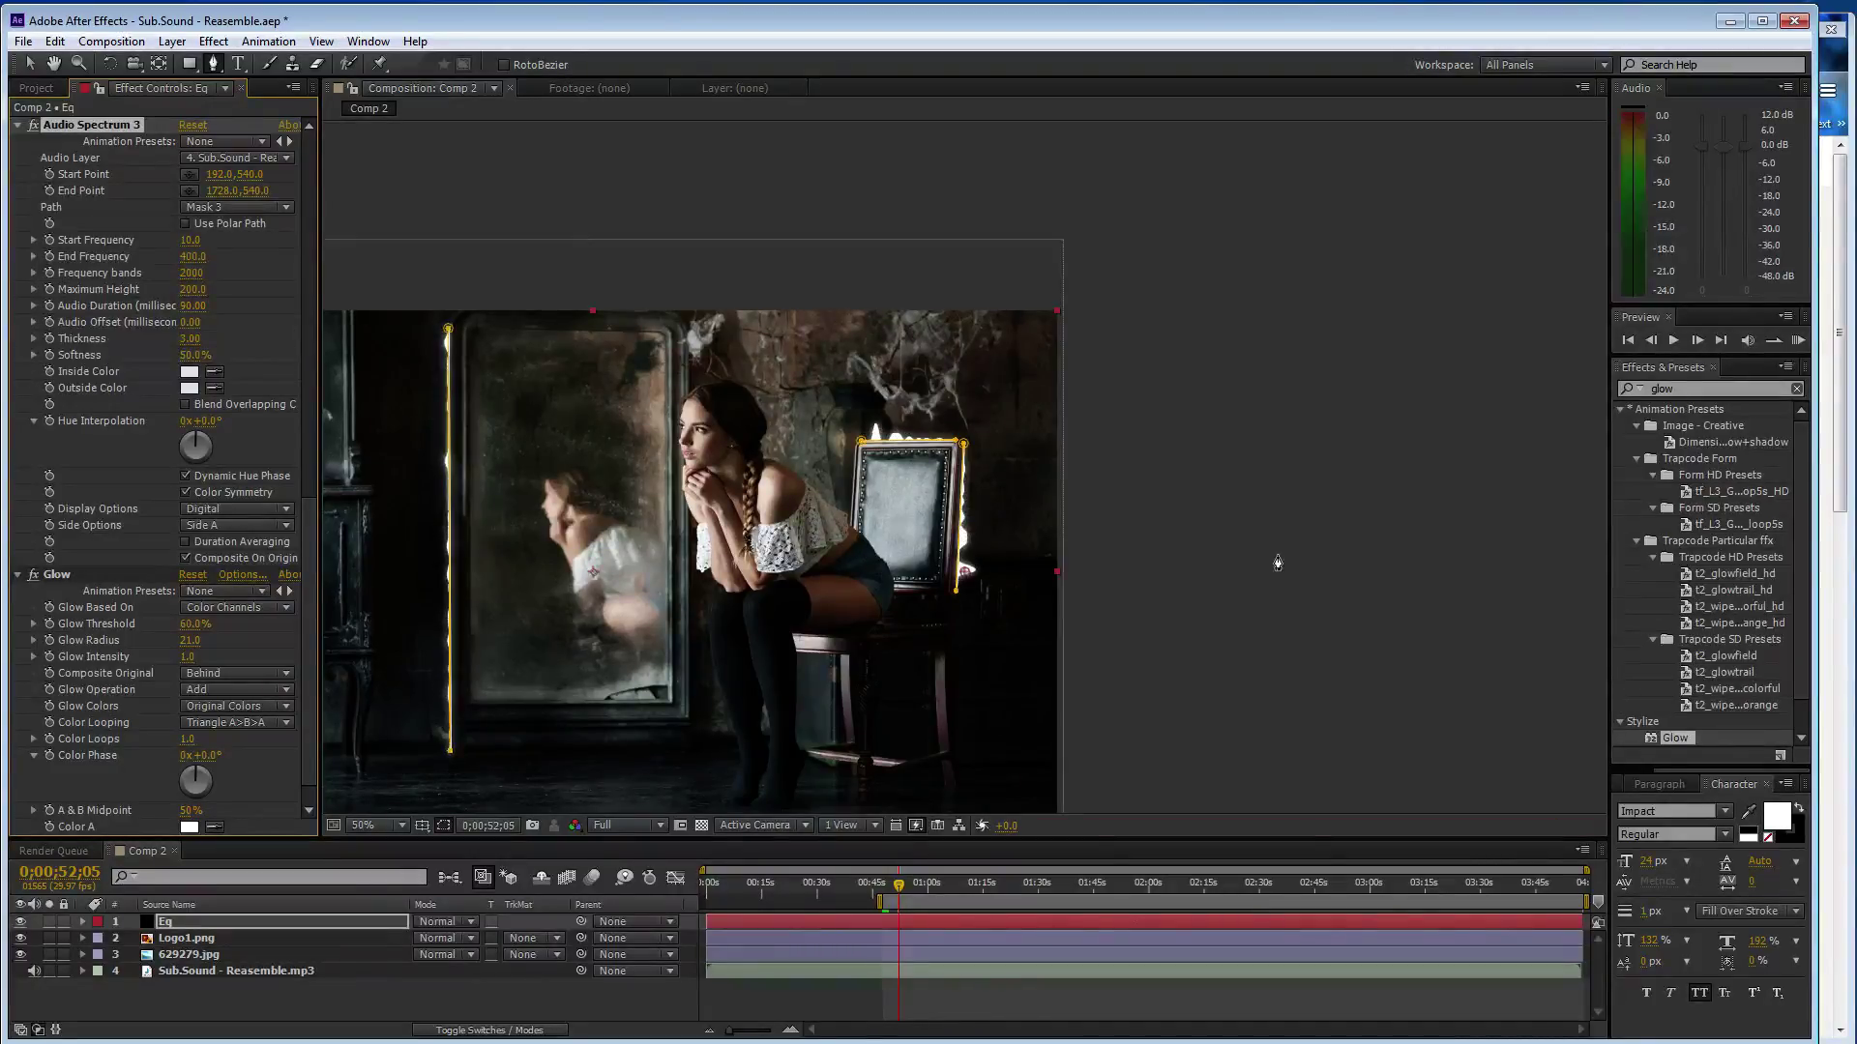
# Restore the Start Frequency to 400 and preview the spectrum again
pyautogui.click(190, 240)
pyautogui.write('40')
pyautogui.press('Return')
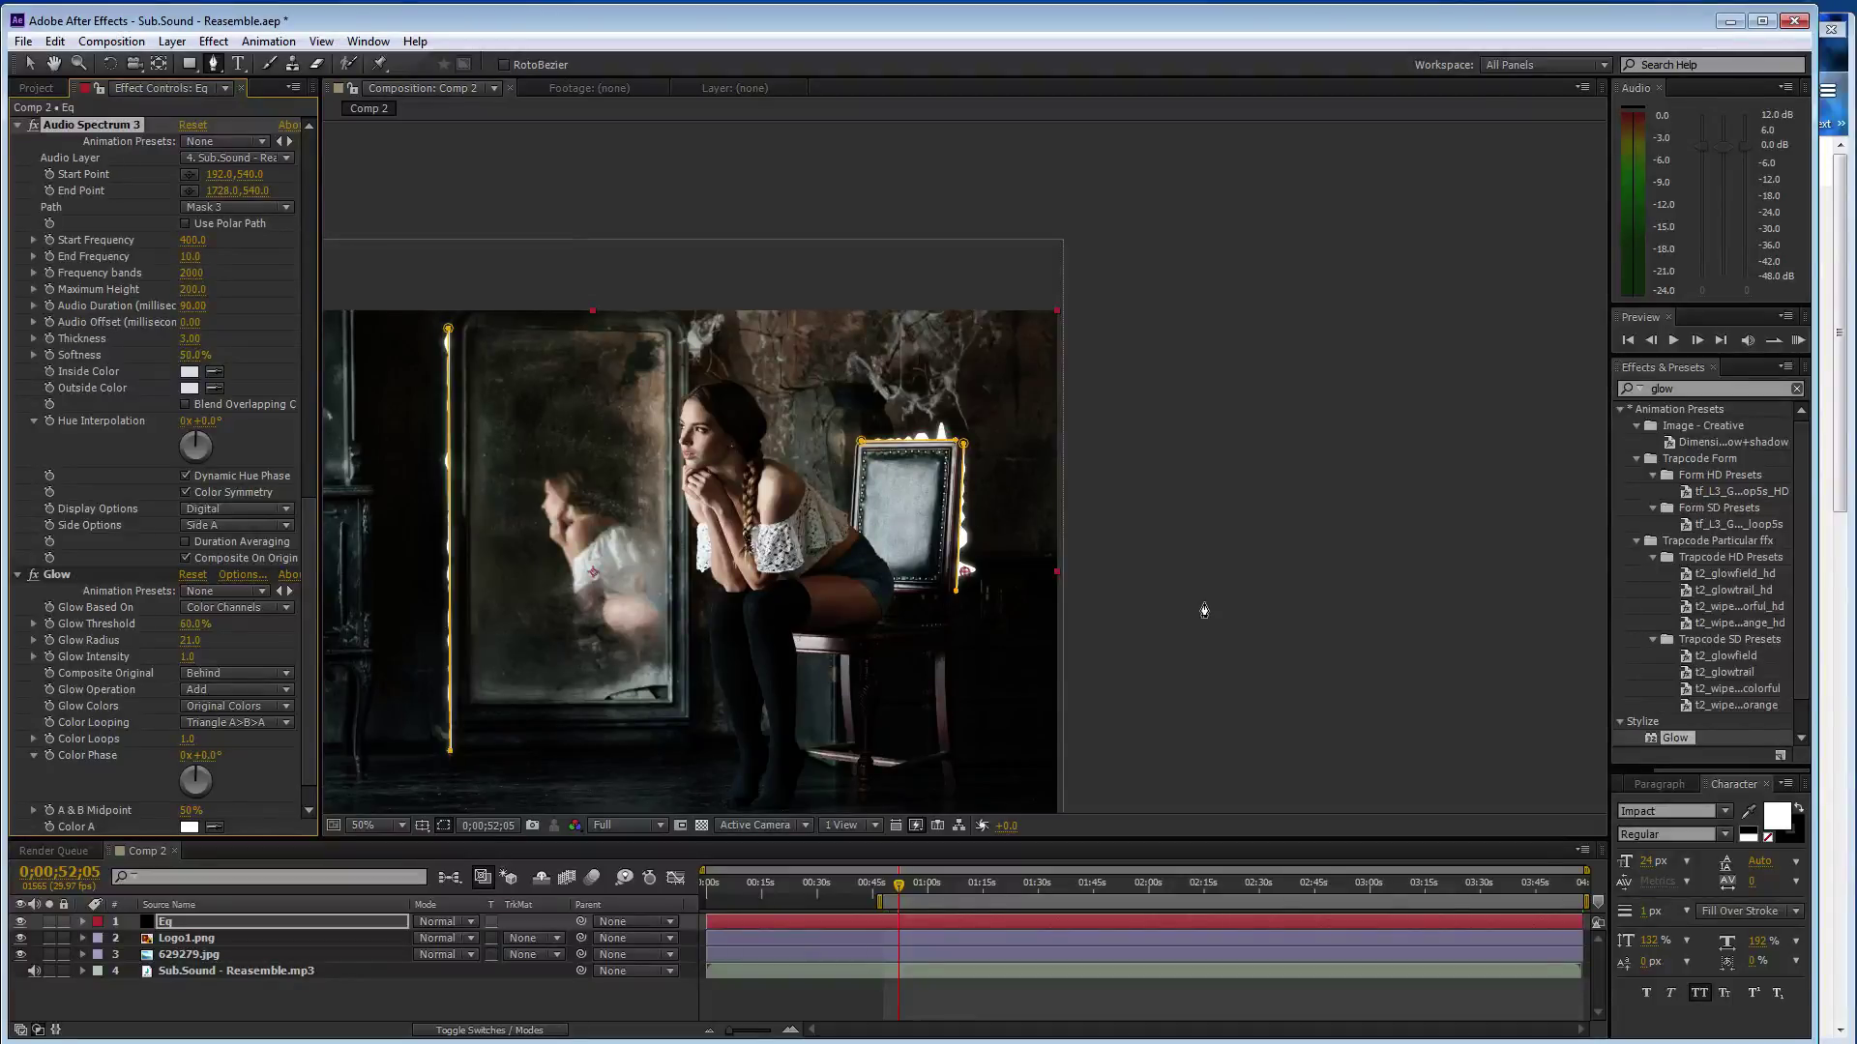
pyautogui.press('space')
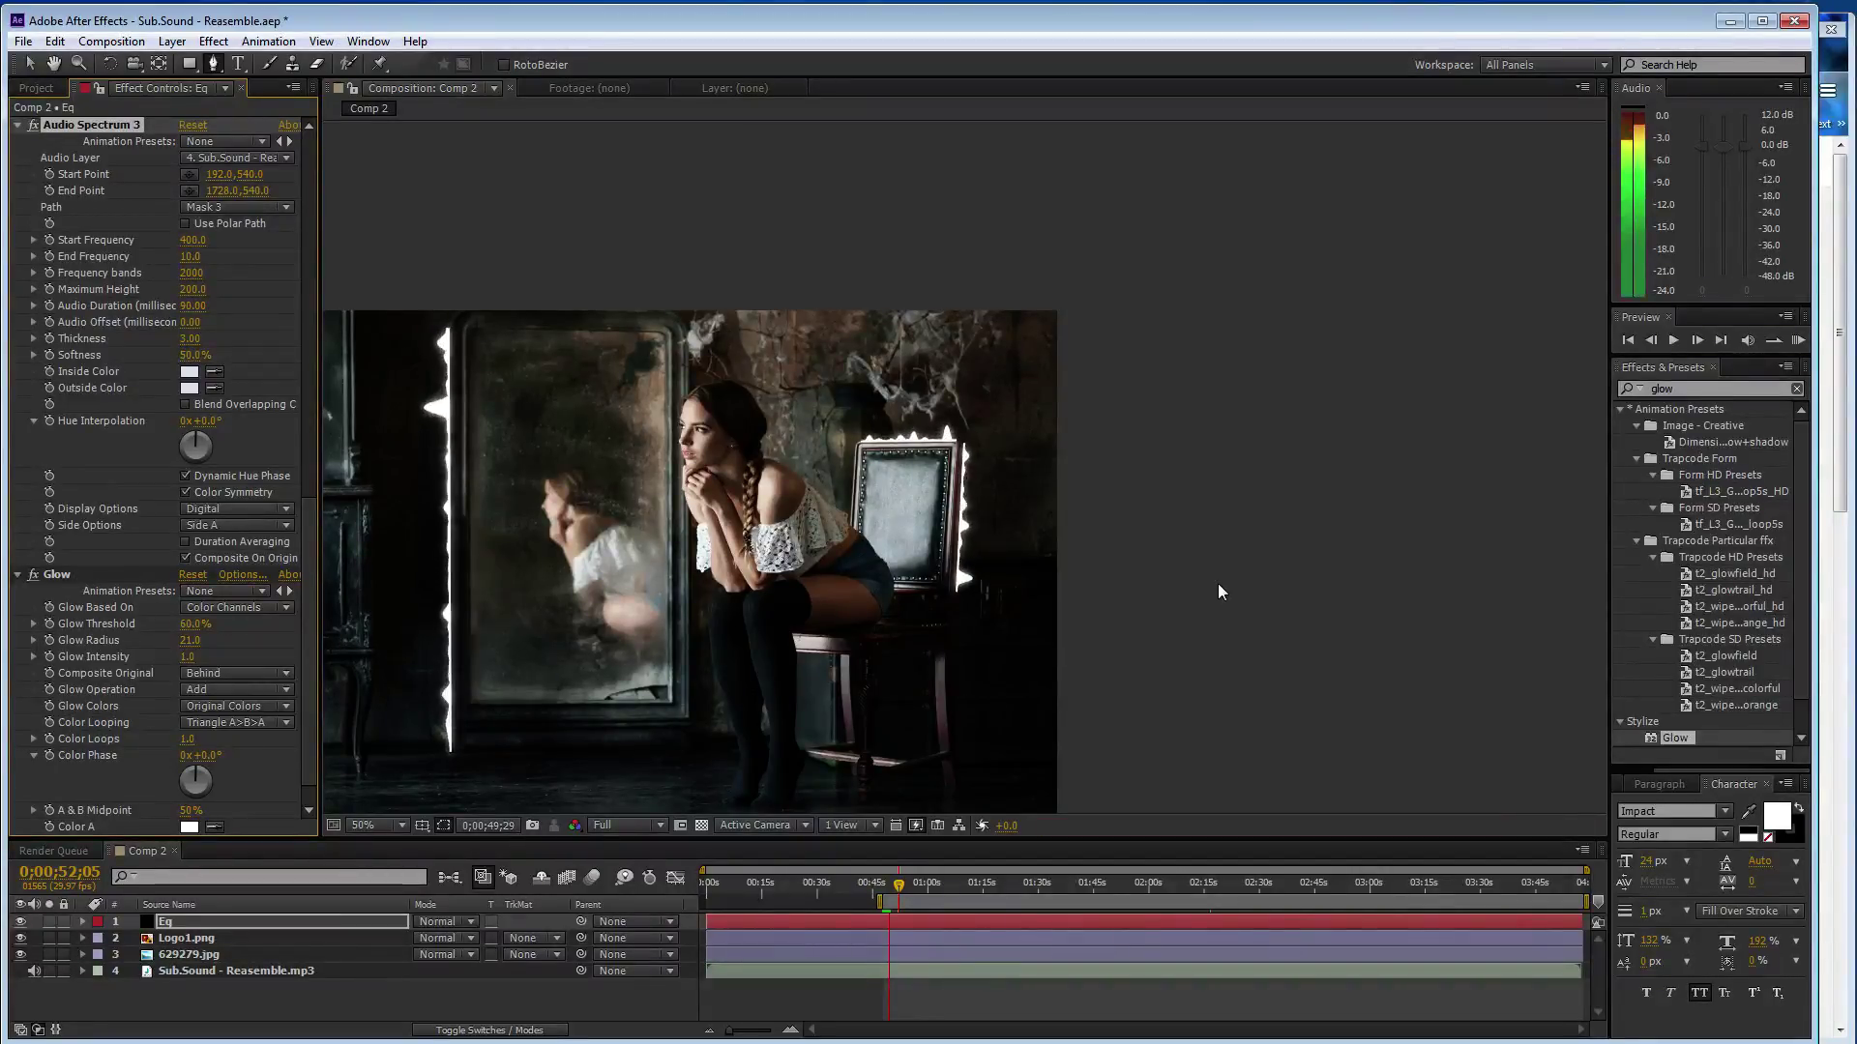
pyautogui.press('space')
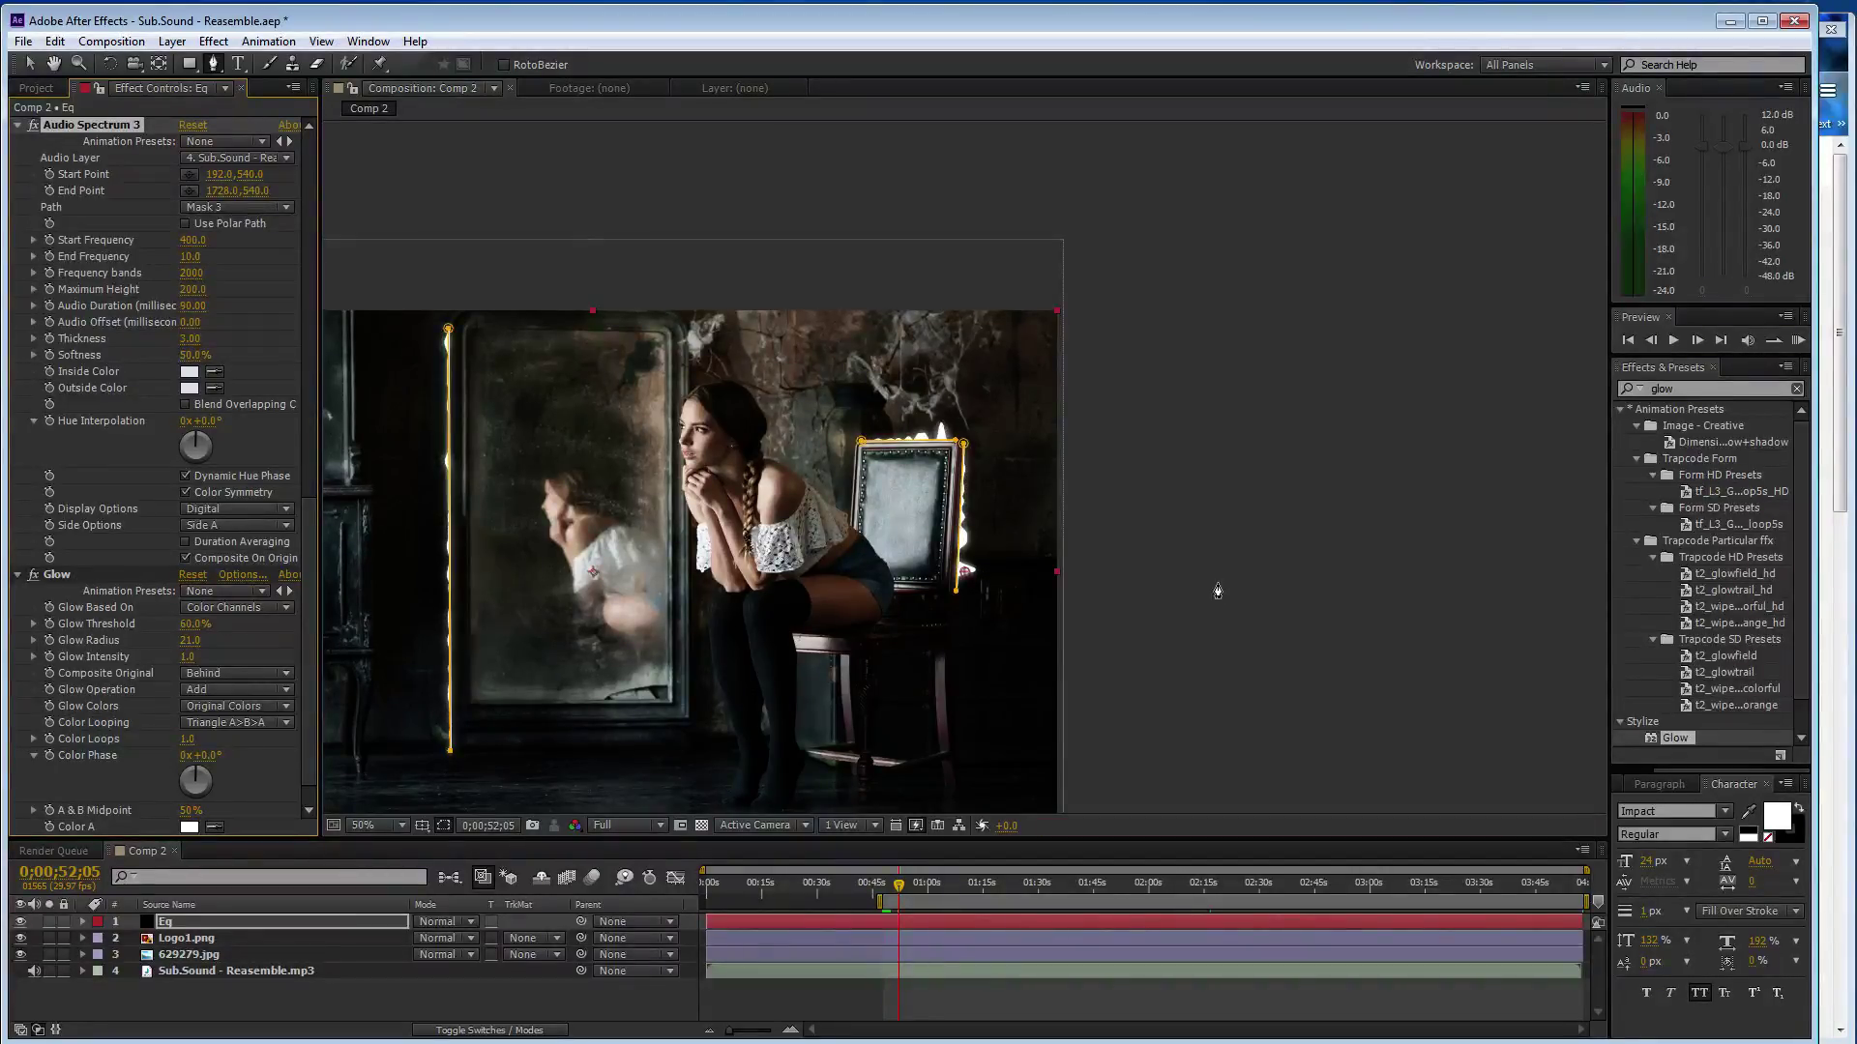
# Save, pan to the whole frame, resize the Logo1.png MM logo, and start a new solid
pyautogui.hotkey('ctrl', 's')
pyautogui.press('h')
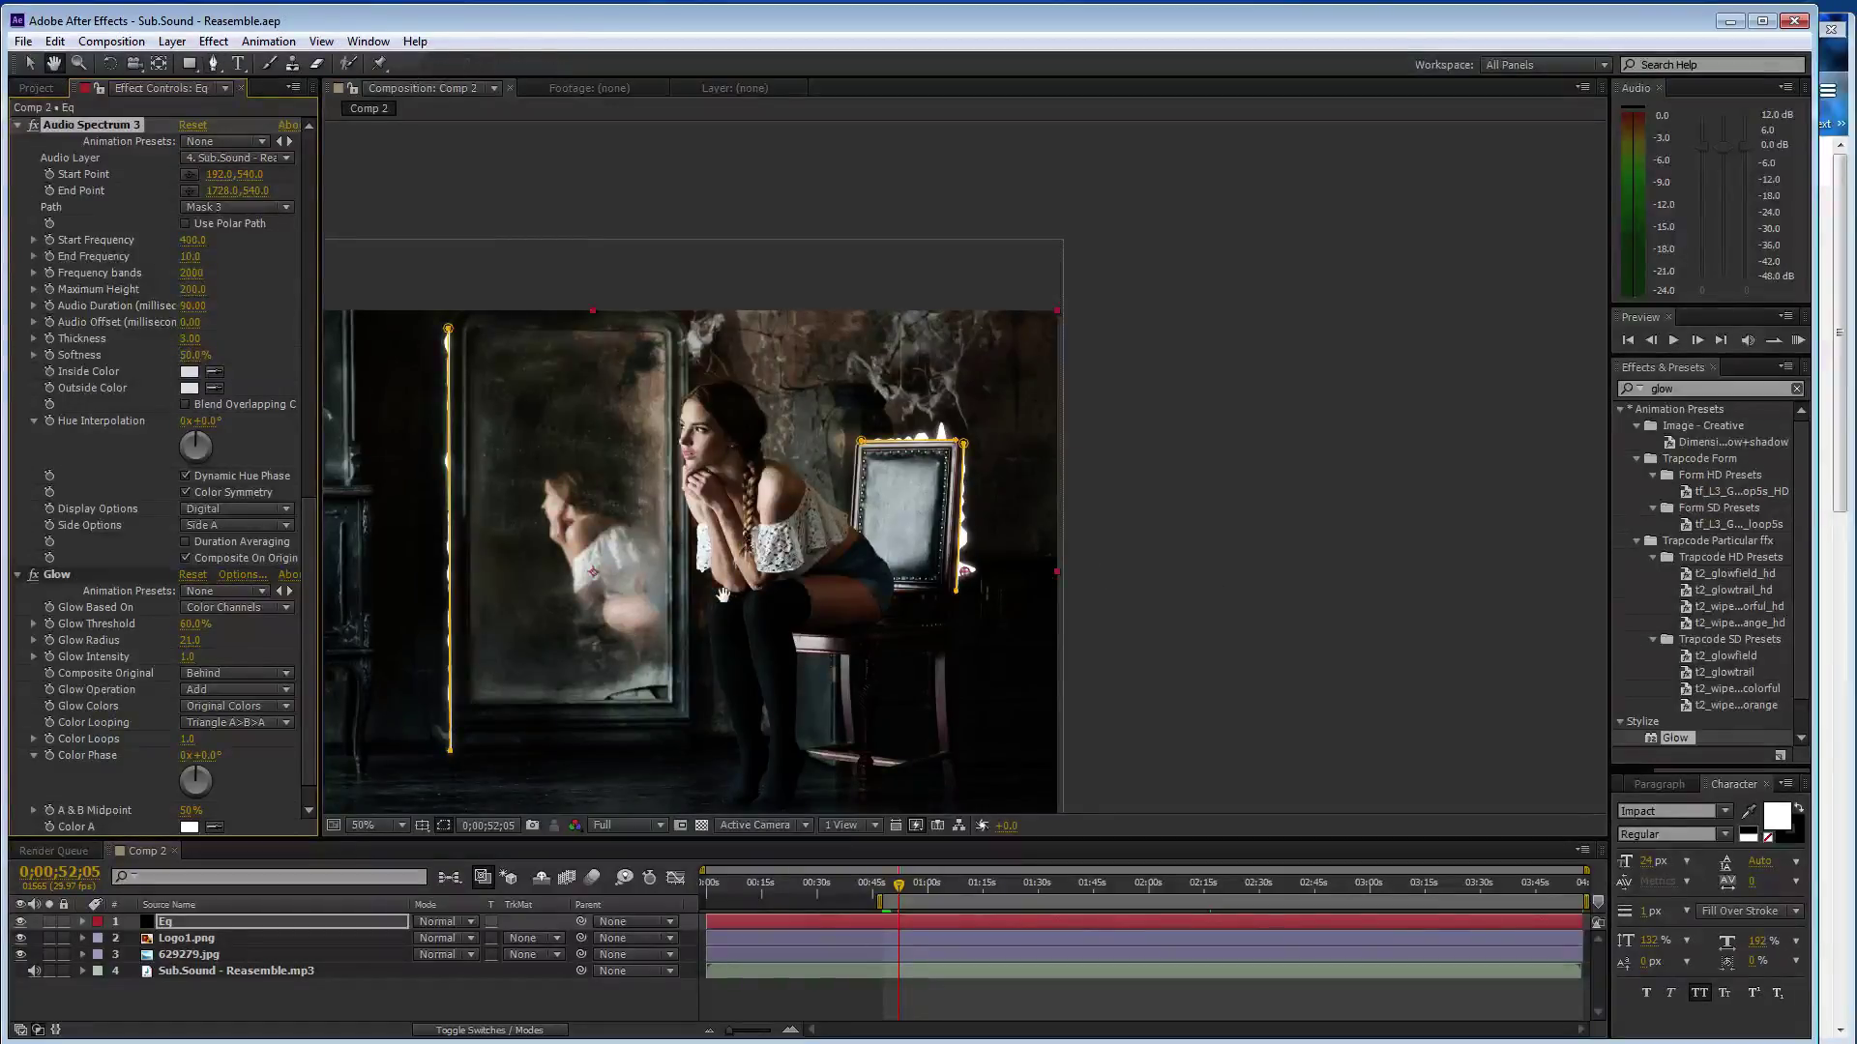
pyautogui.moveTo(723, 593); pyautogui.dragTo(1067, 526)
pyautogui.press('v')
pyautogui.click(415, 646)
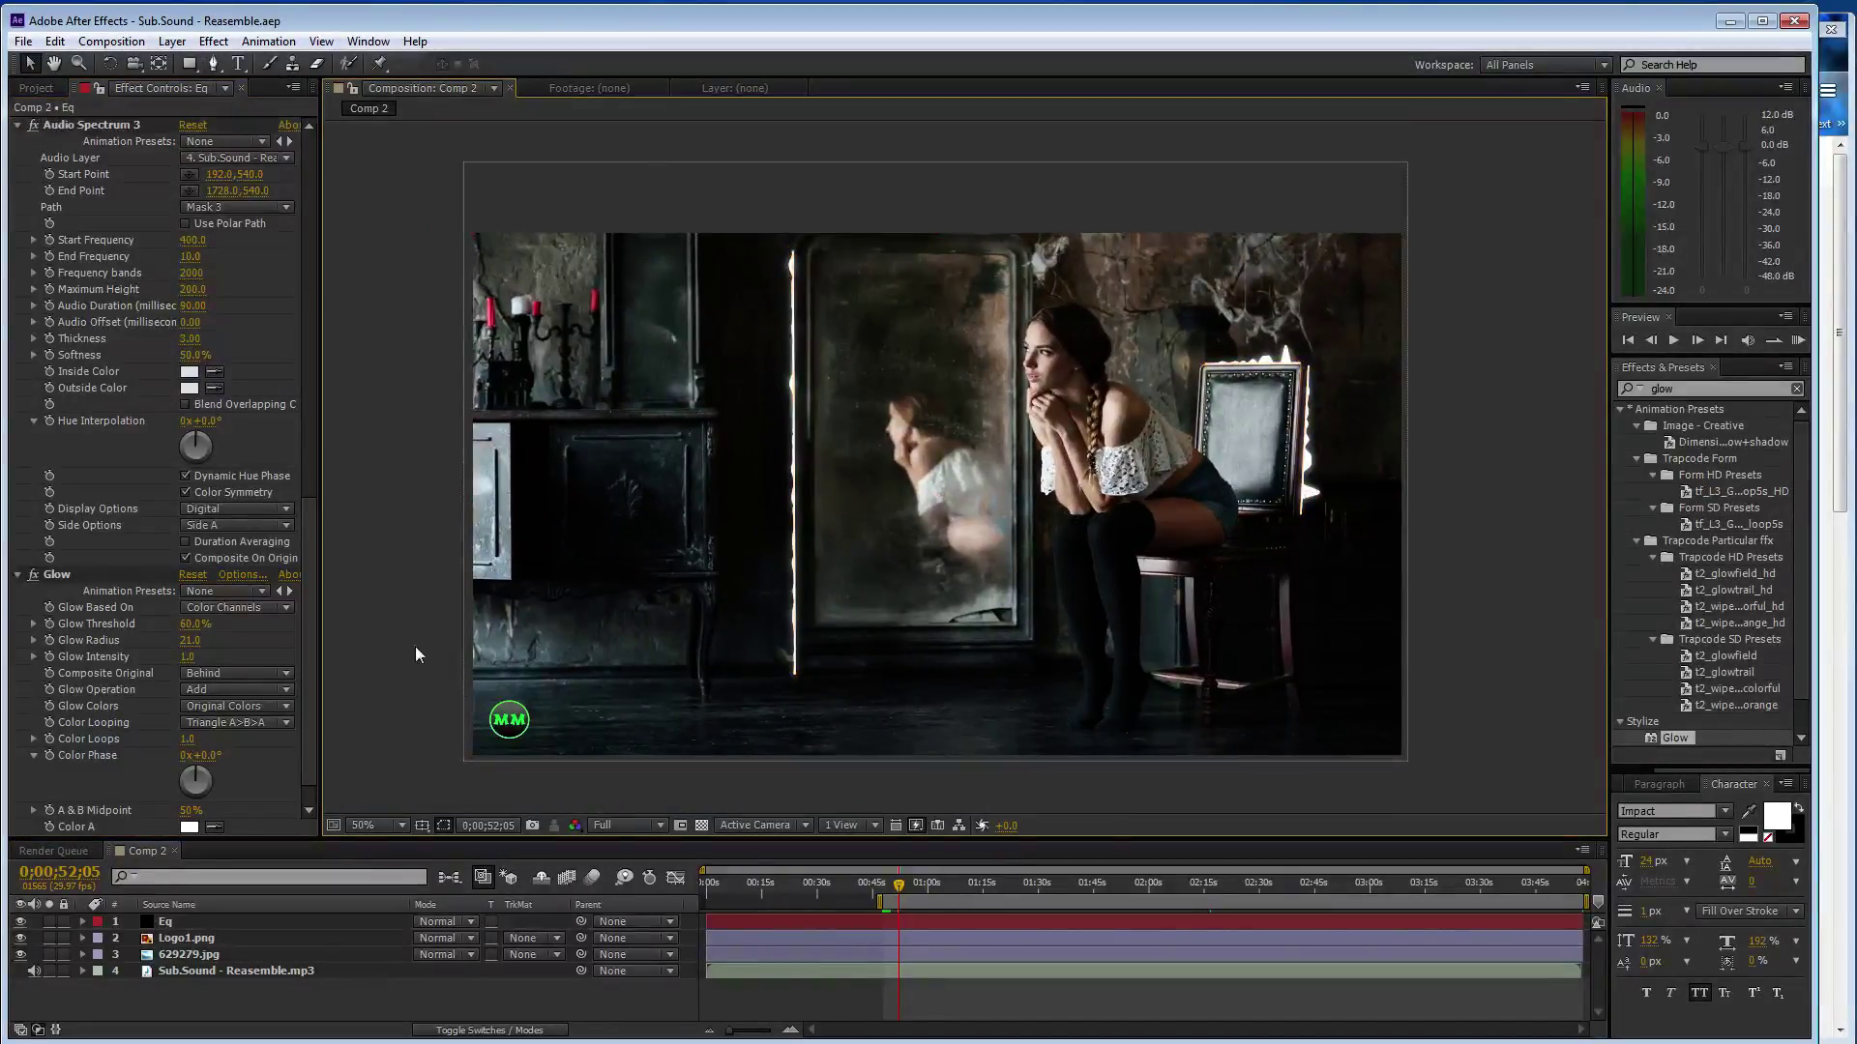
pyautogui.click(195, 935)
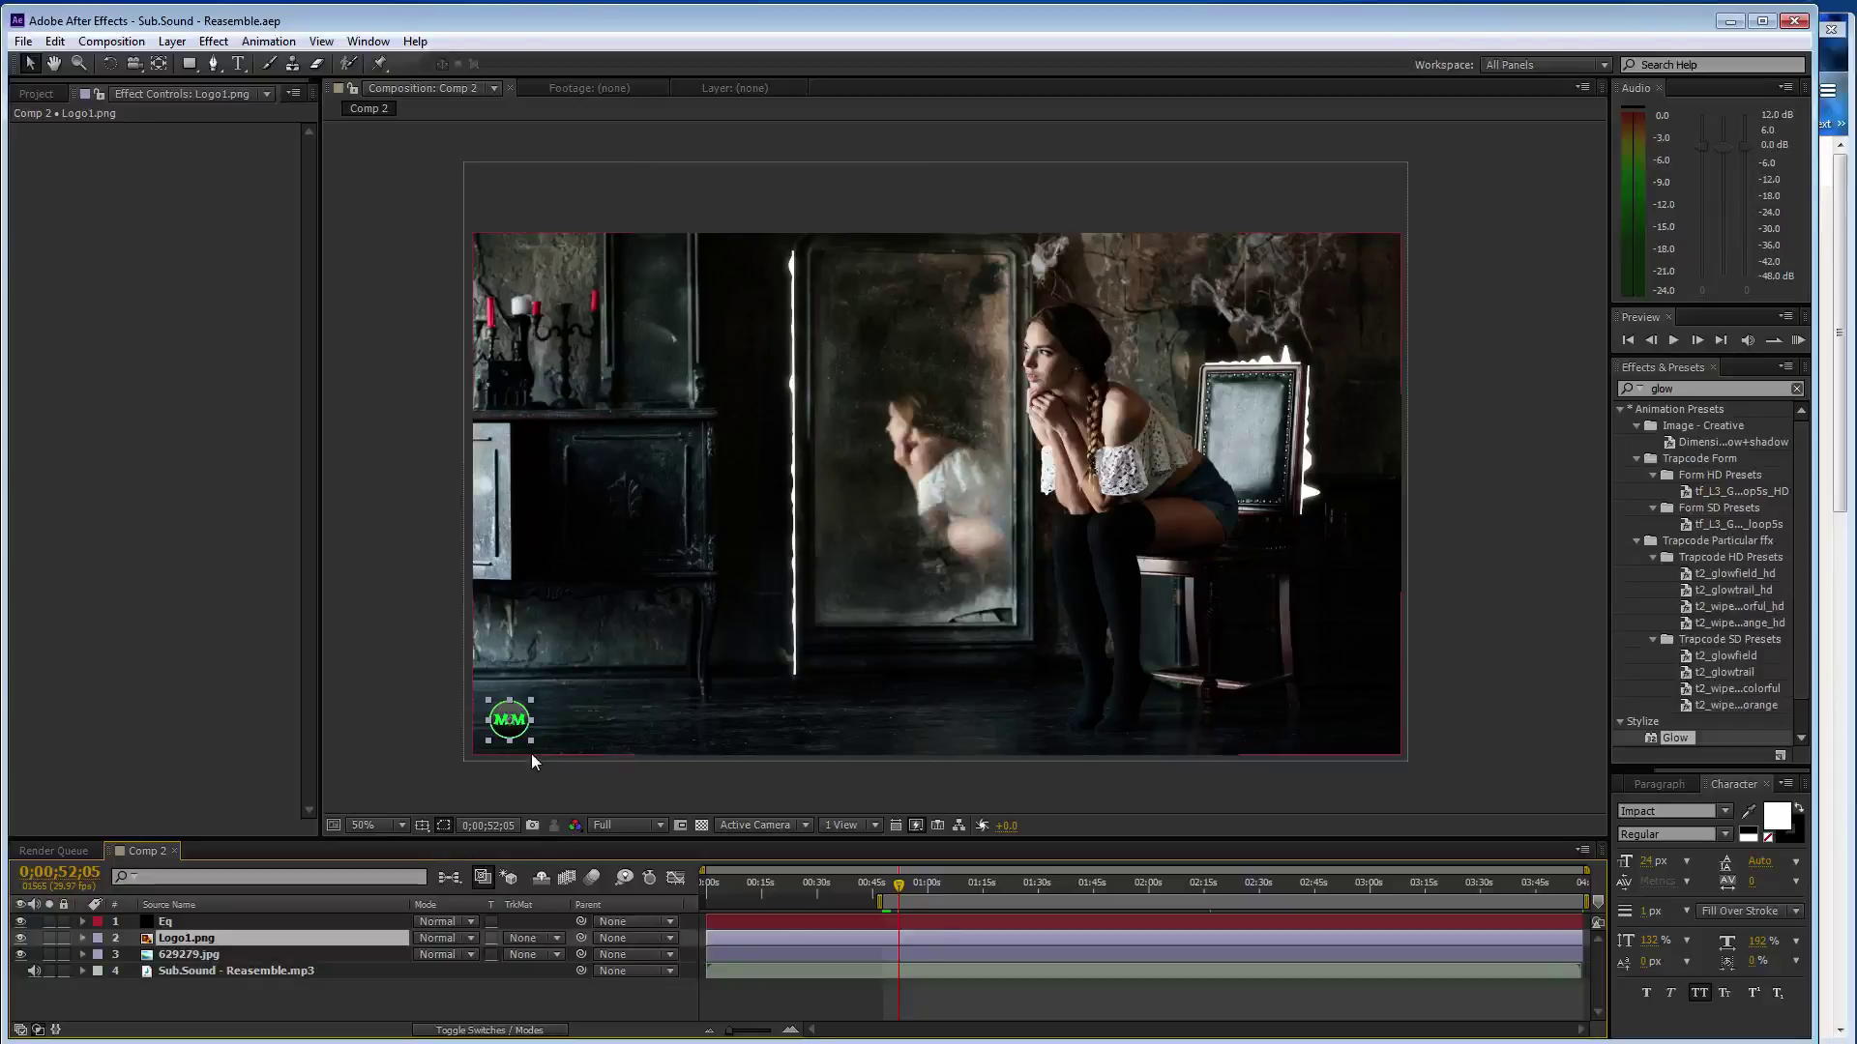
pyautogui.moveTo(530, 743); pyautogui.dragTo(533, 740)
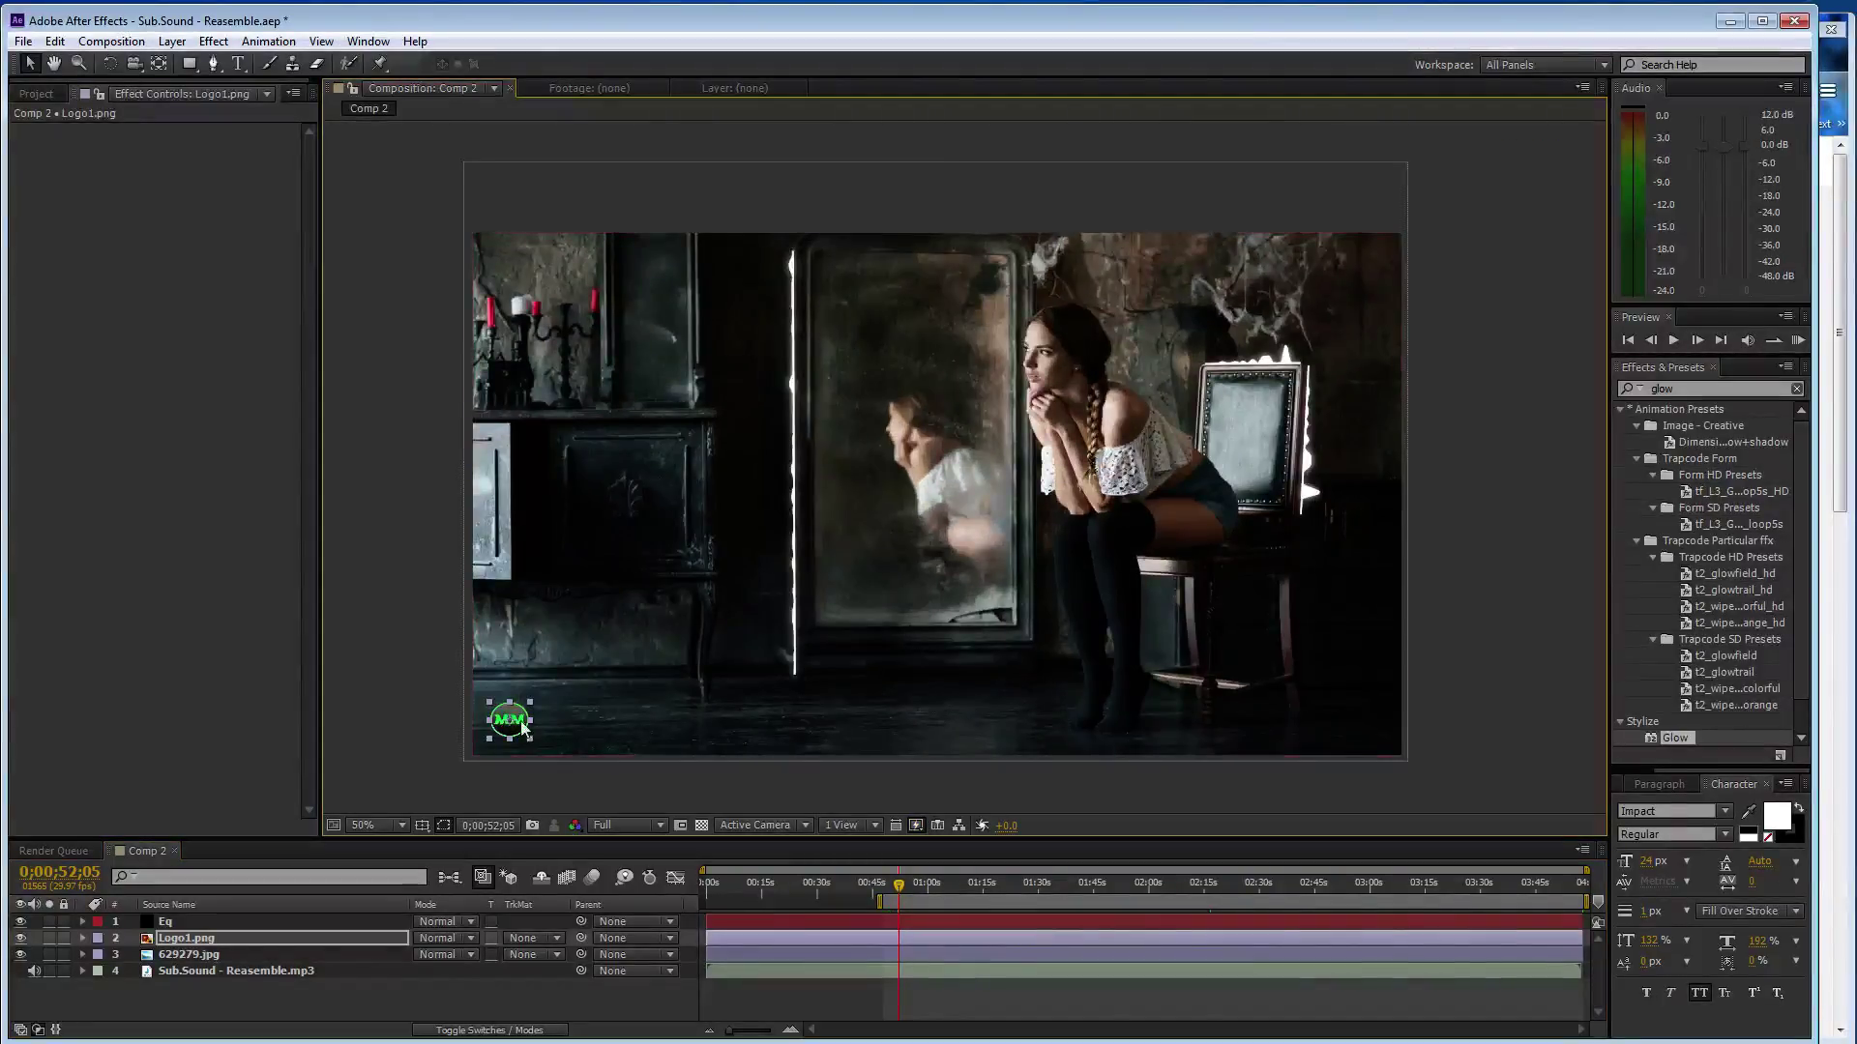
pyautogui.click(385, 708)
pyautogui.hotkey('ctrl', 'y')
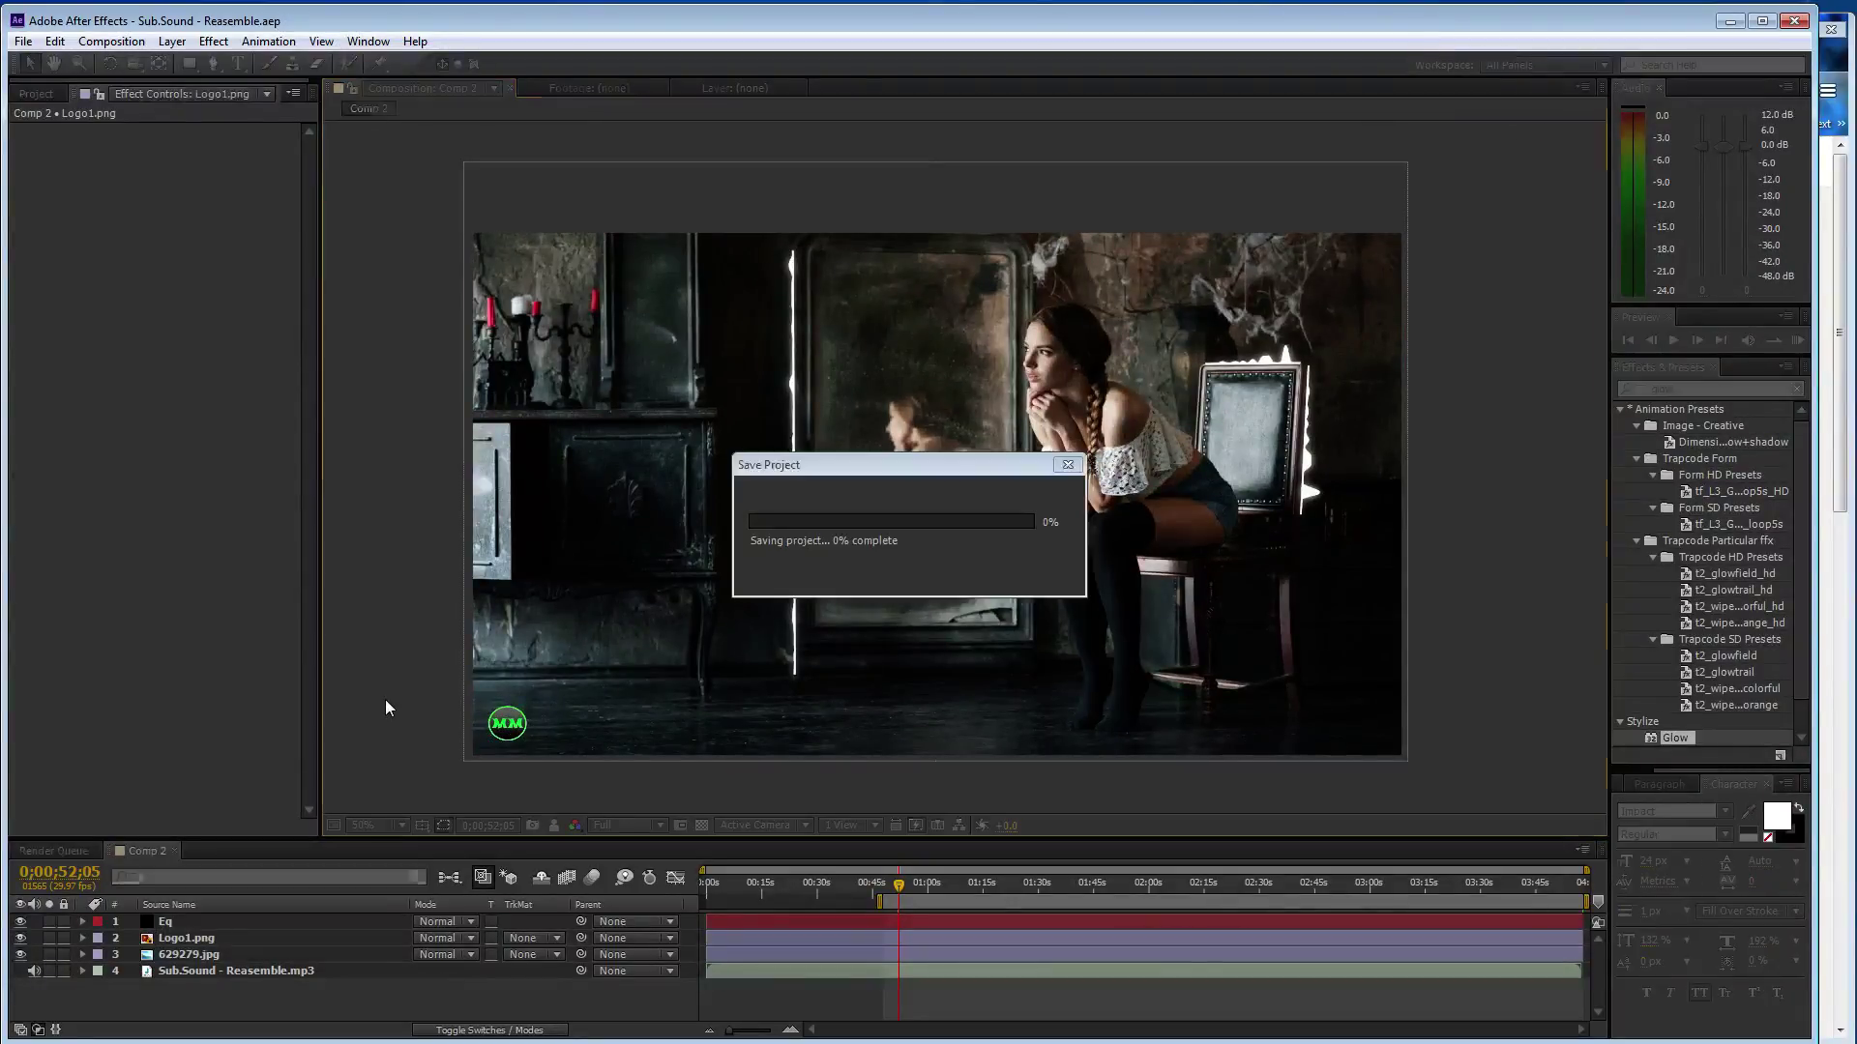
# Create a white solid named 'p-articles'
pyautogui.click(827, 743)
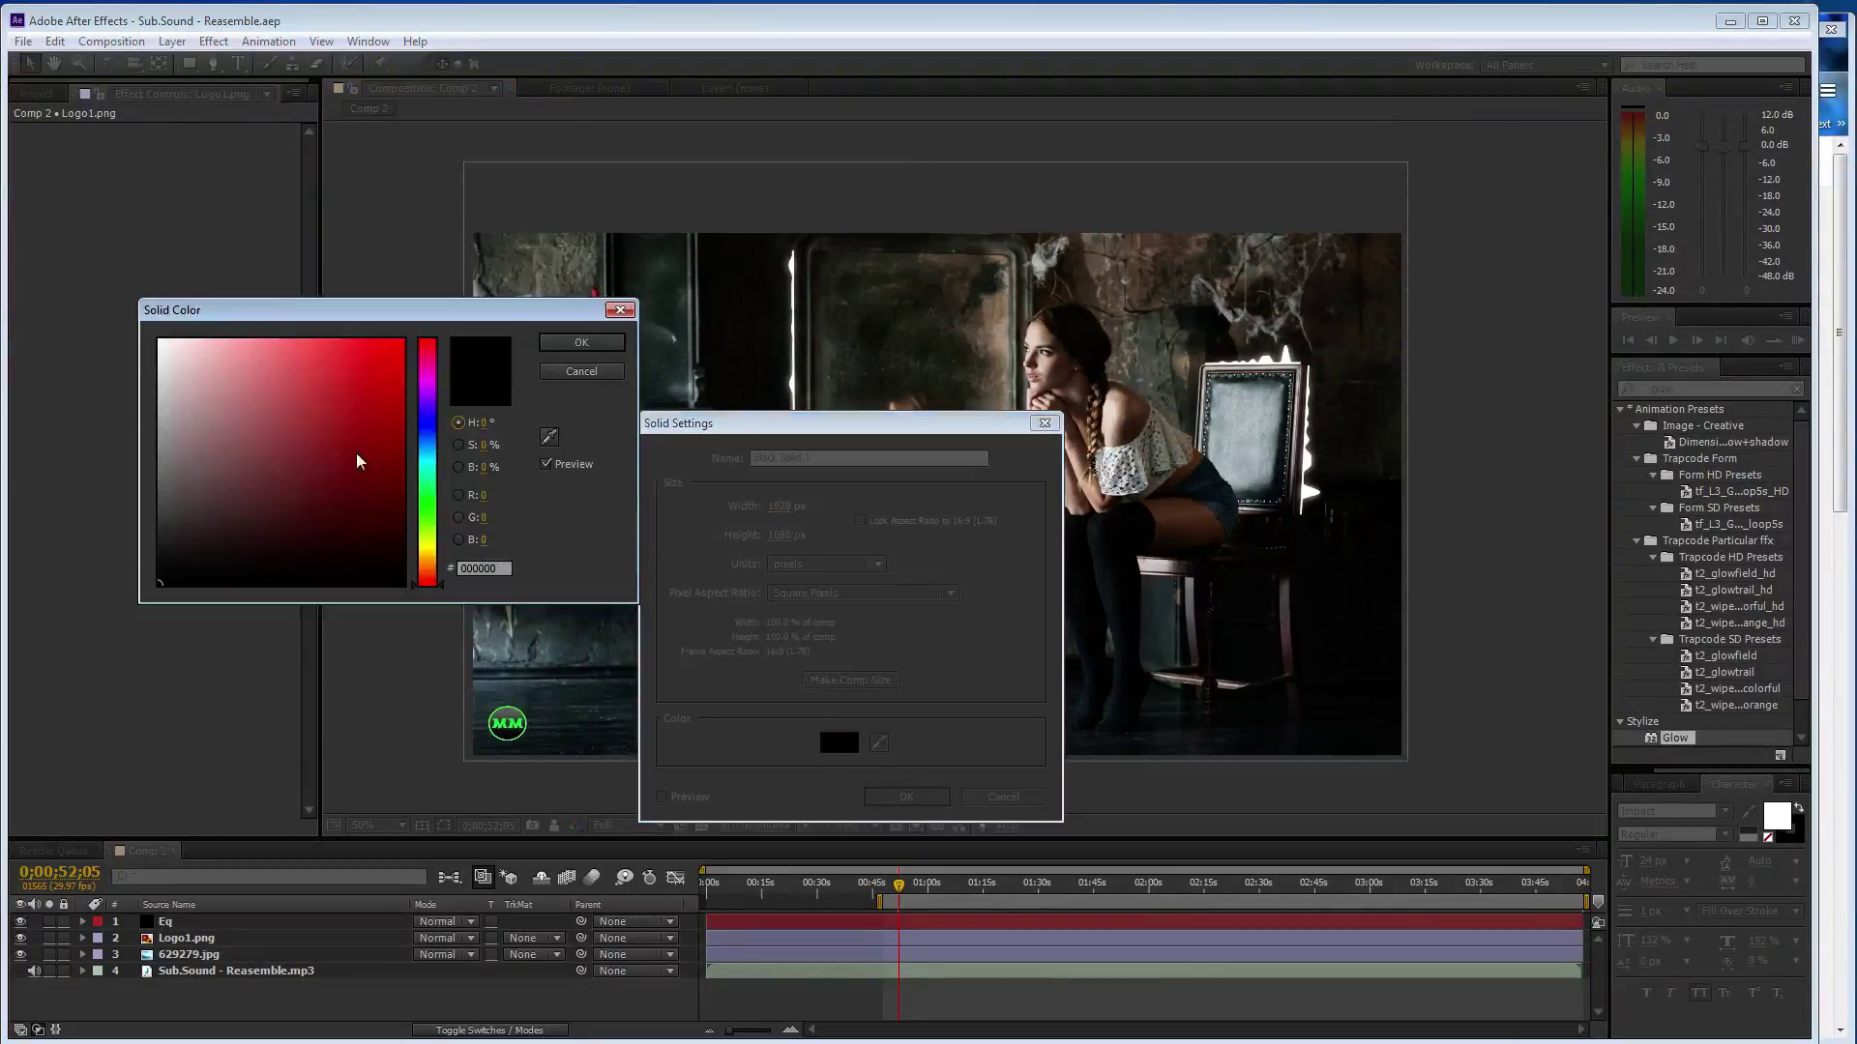
pyautogui.moveTo(357, 455); pyautogui.dragTo(135, 311)
pyautogui.click(610, 344)
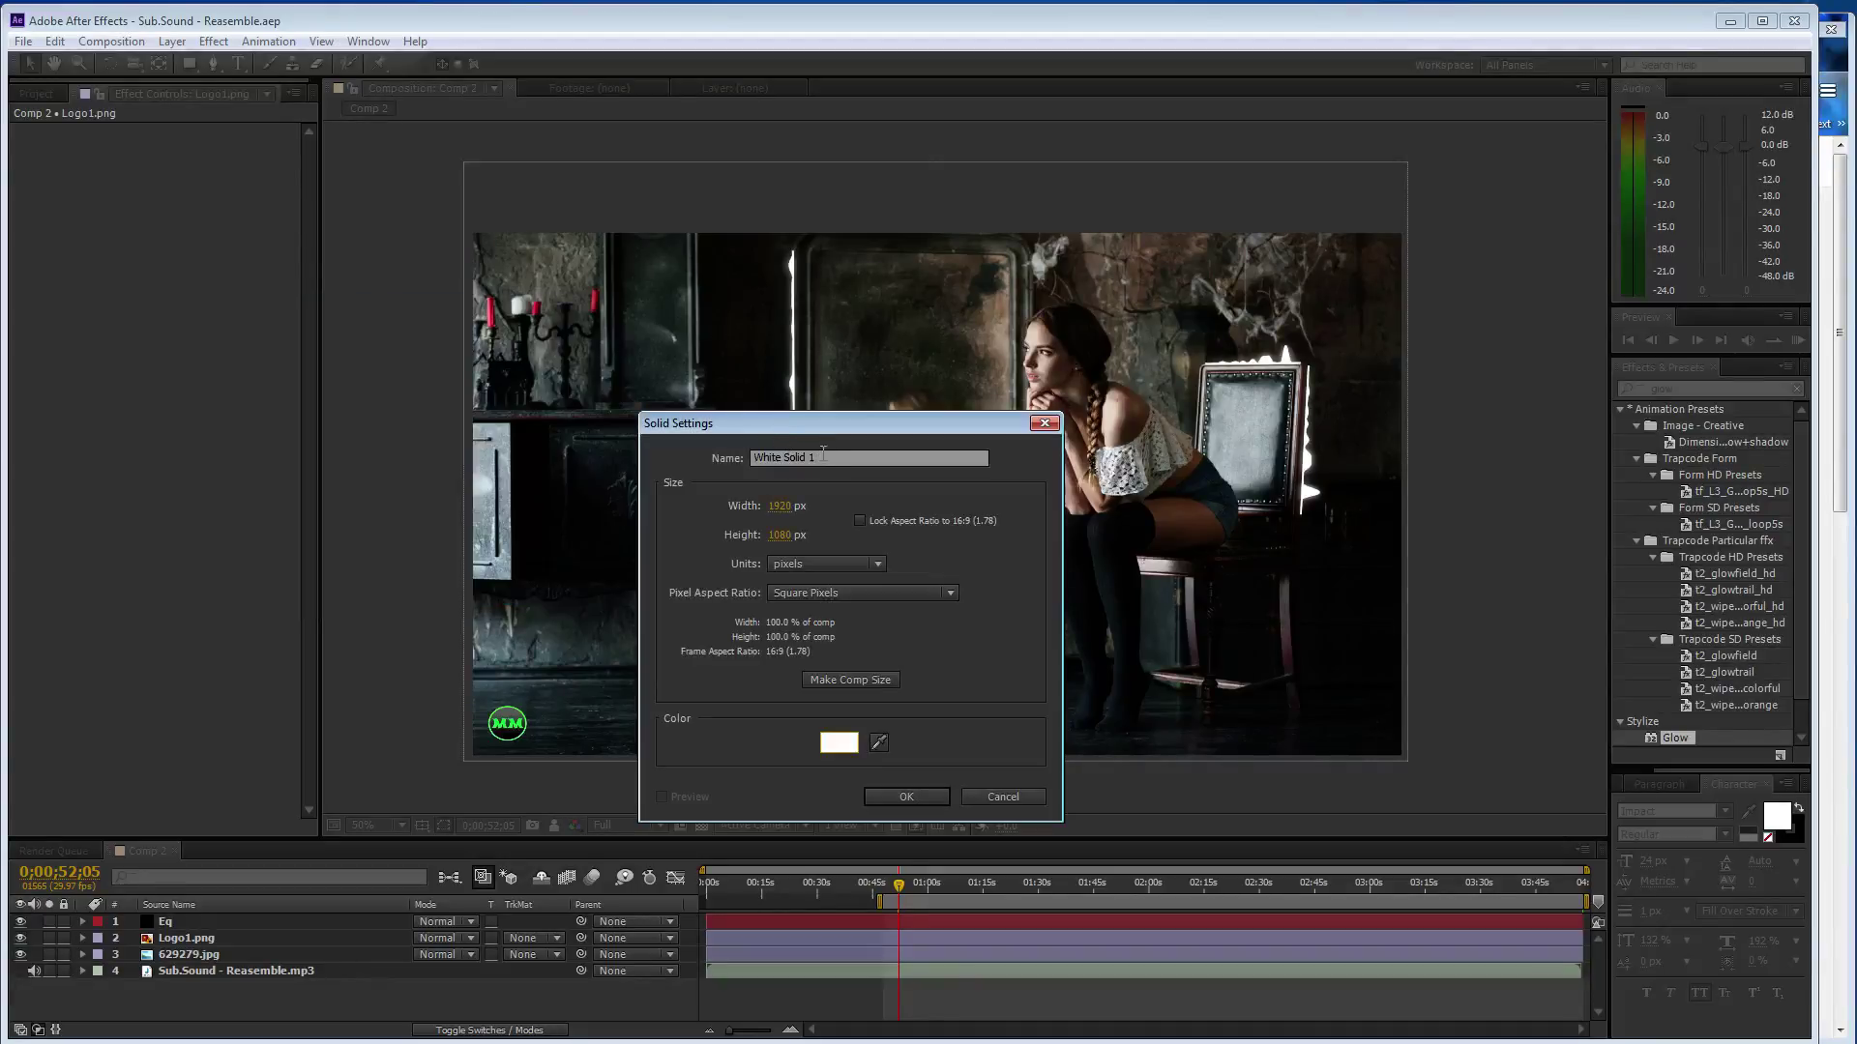
pyautogui.moveTo(823, 453); pyautogui.dragTo(717, 457)
pyautogui.write('p-artic')
pyautogui.write('les')
pyautogui.press('Return')
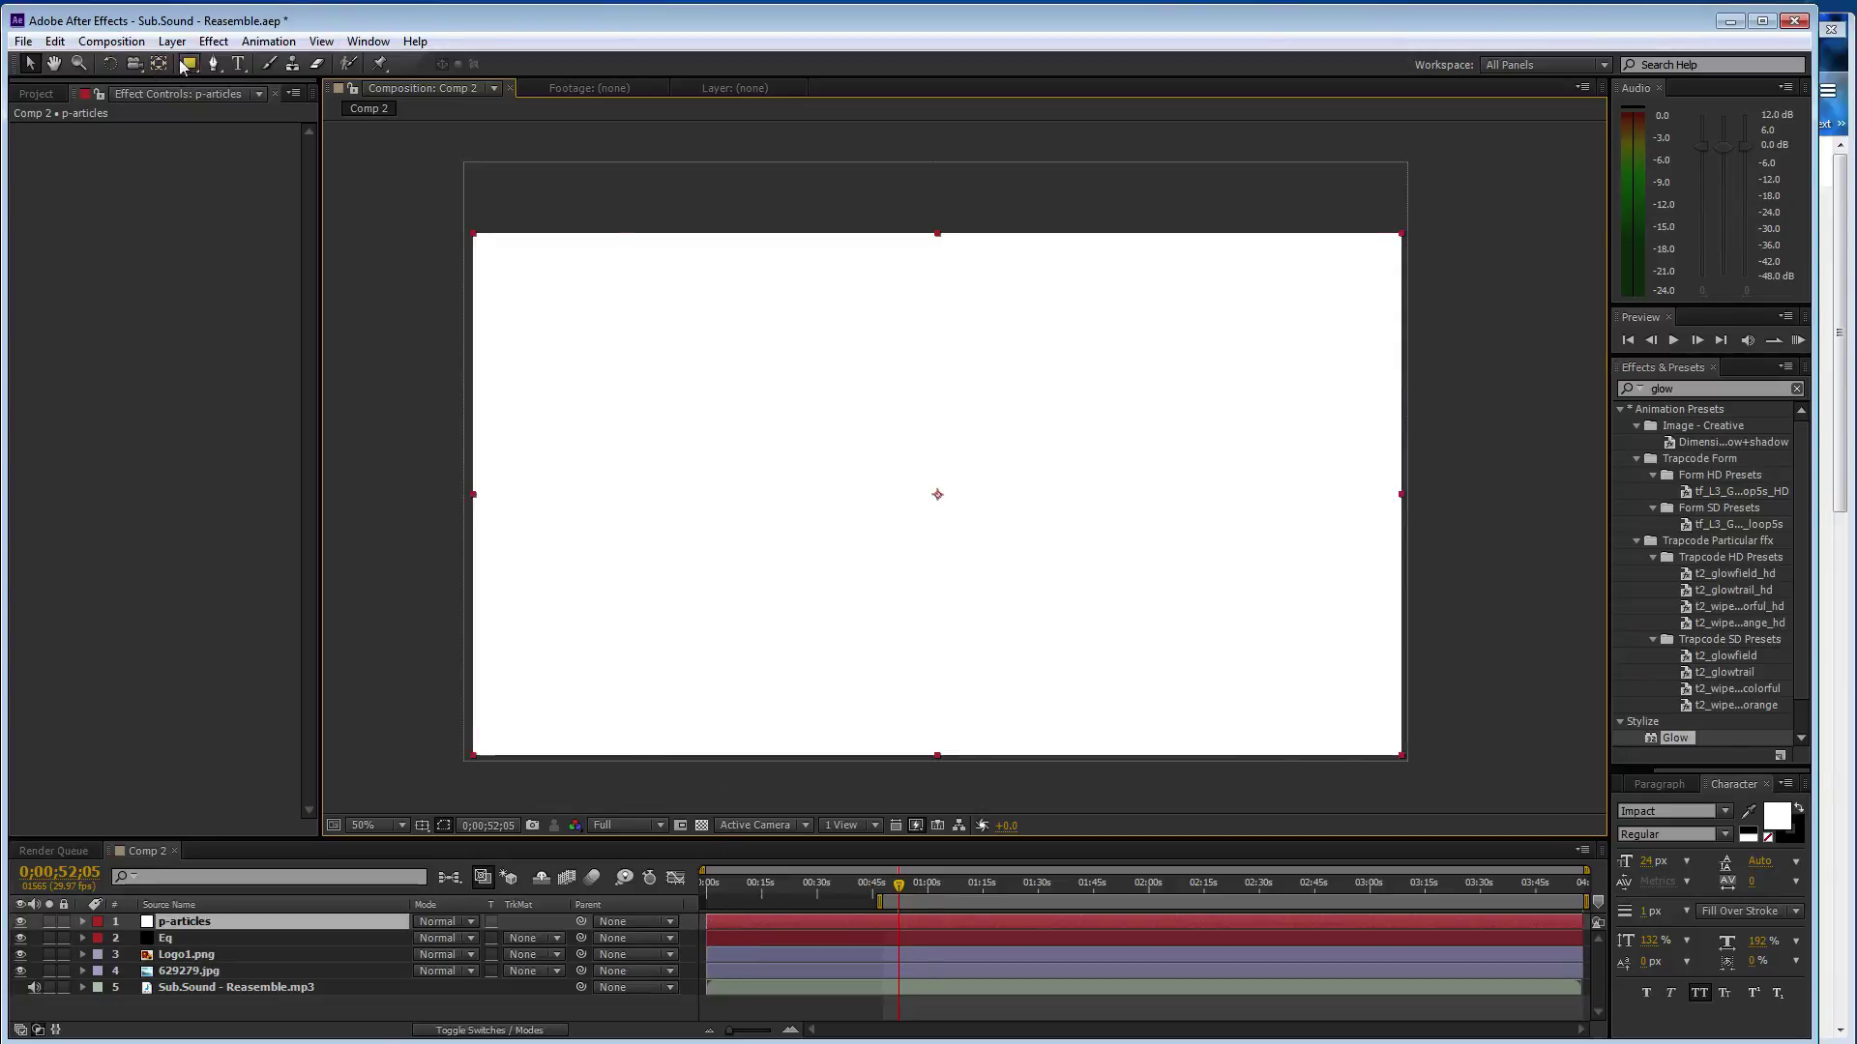
# Add CC Snowfall without Composite With Original, Opacity 100, Flakes 200, Scene Depth 10000
pyautogui.click(213, 41)
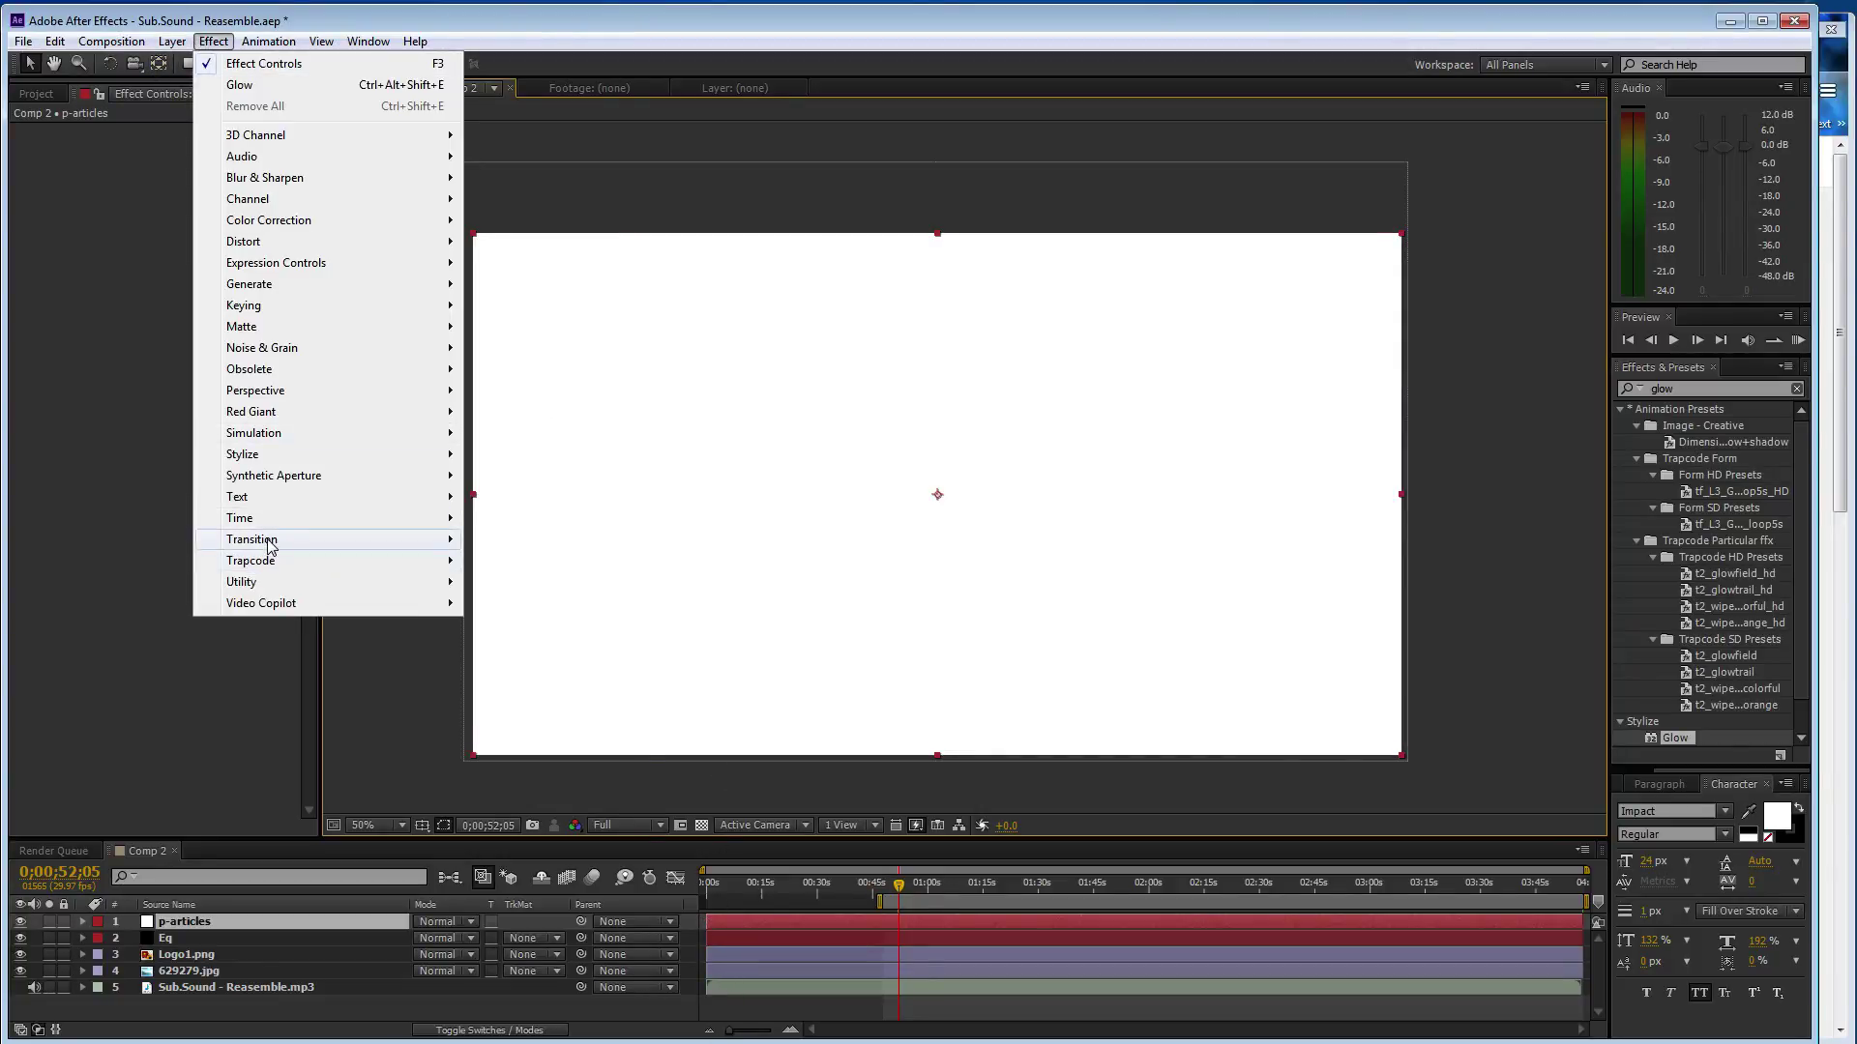
pyautogui.moveTo(425, 433)
pyautogui.click(534, 688)
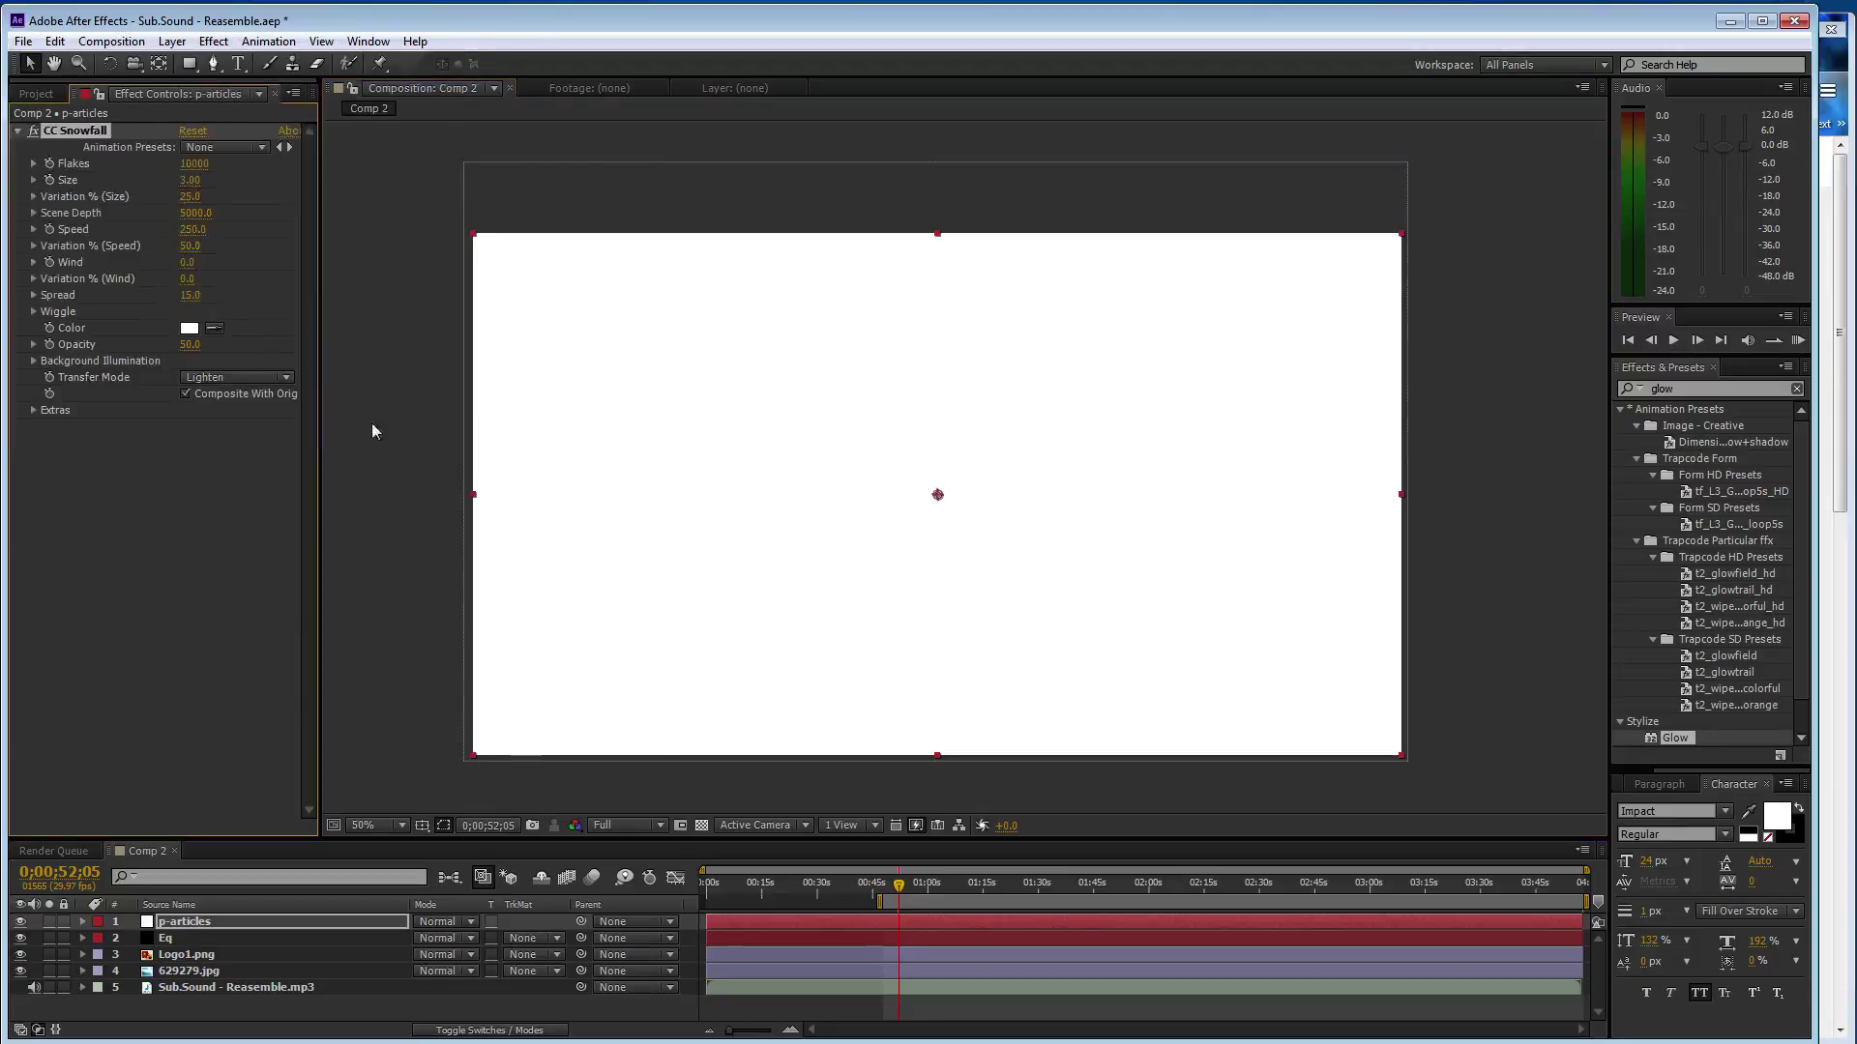
pyautogui.click(185, 394)
pyautogui.moveTo(192, 344); pyautogui.dragTo(273, 338)
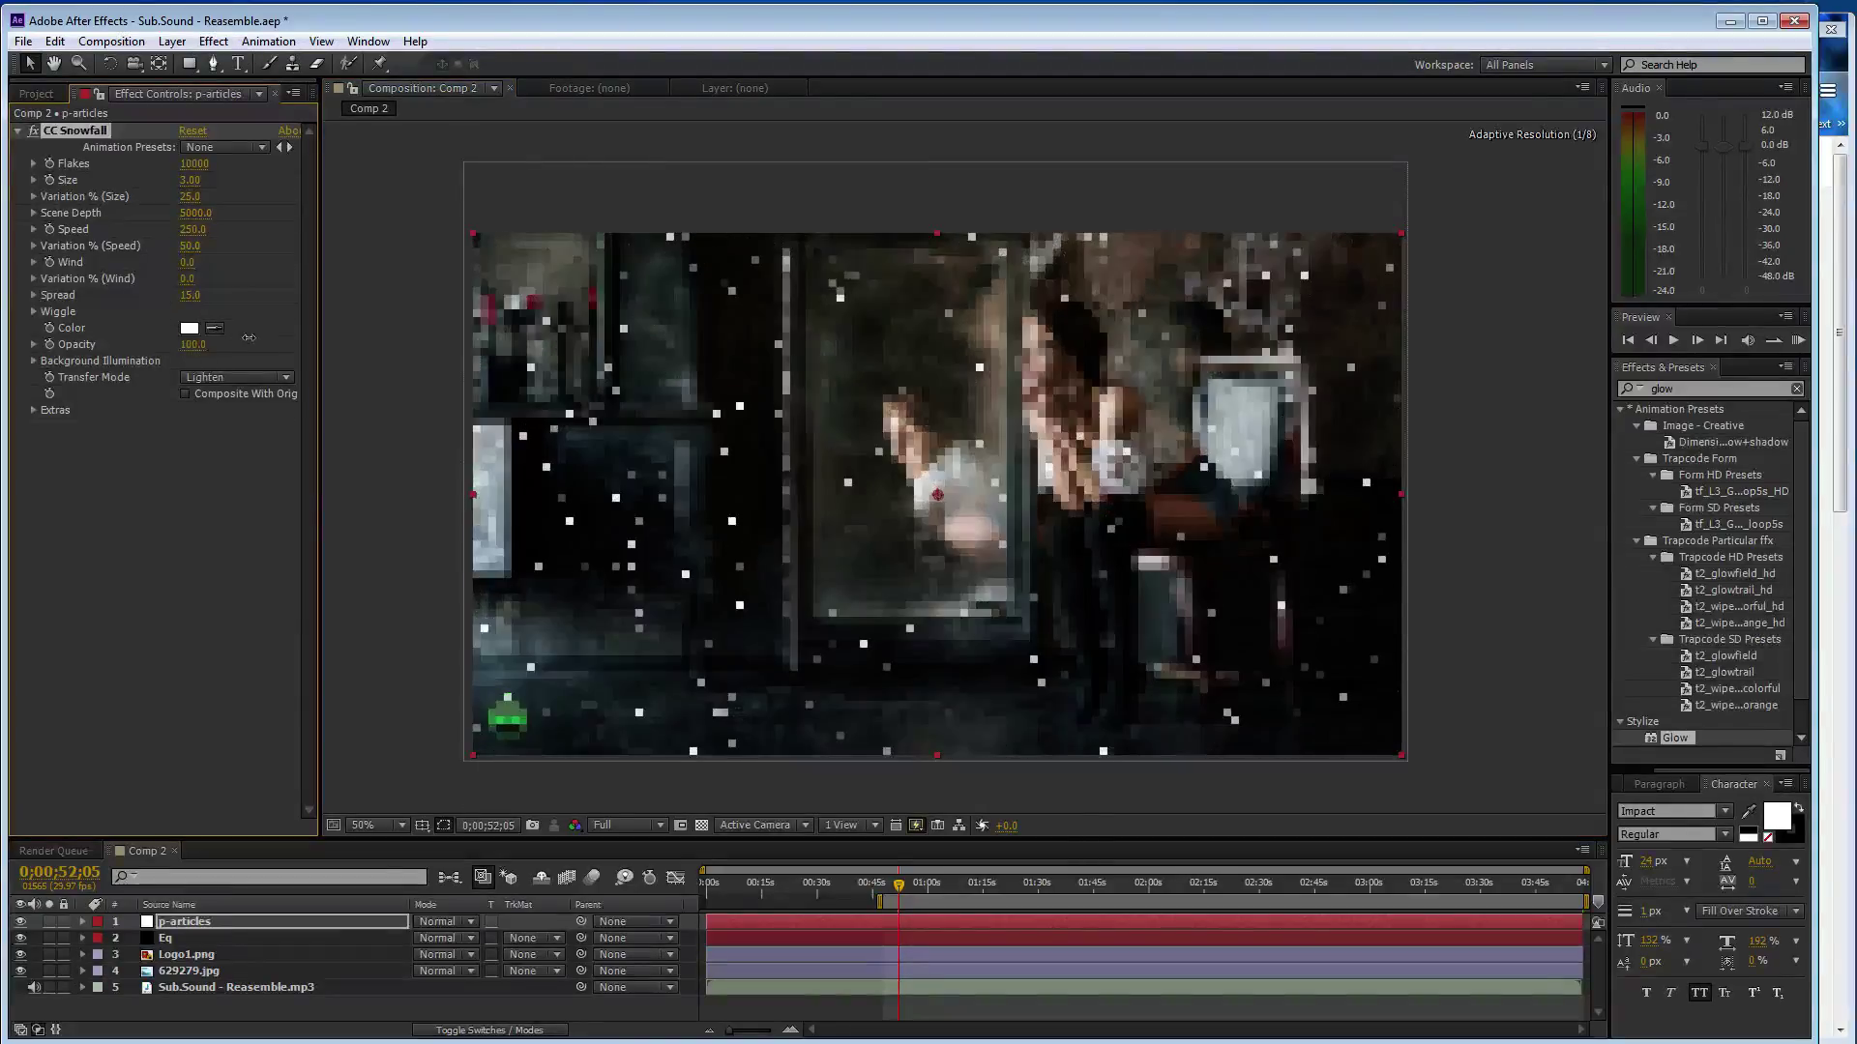
pyautogui.click(192, 163)
pyautogui.write('200')
pyautogui.press('Return')
pyautogui.click(195, 213)
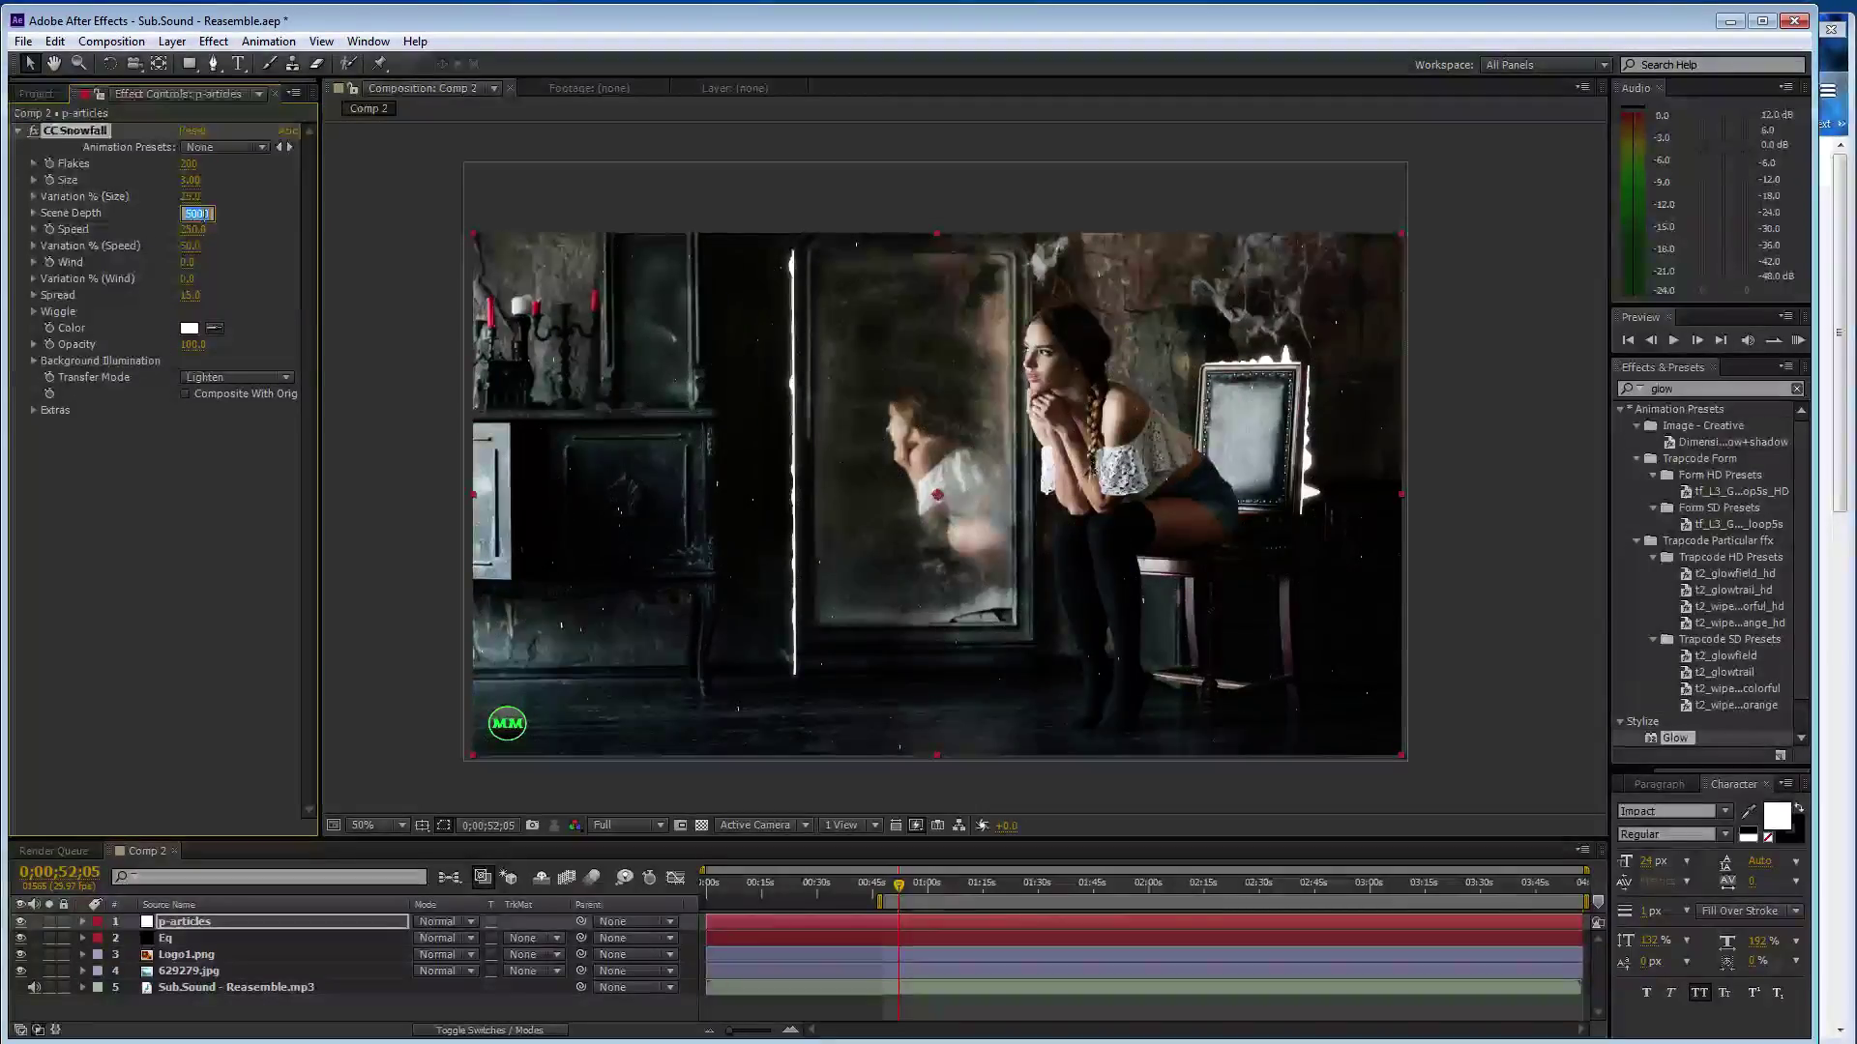
pyautogui.write('10000')
pyautogui.press('Return')
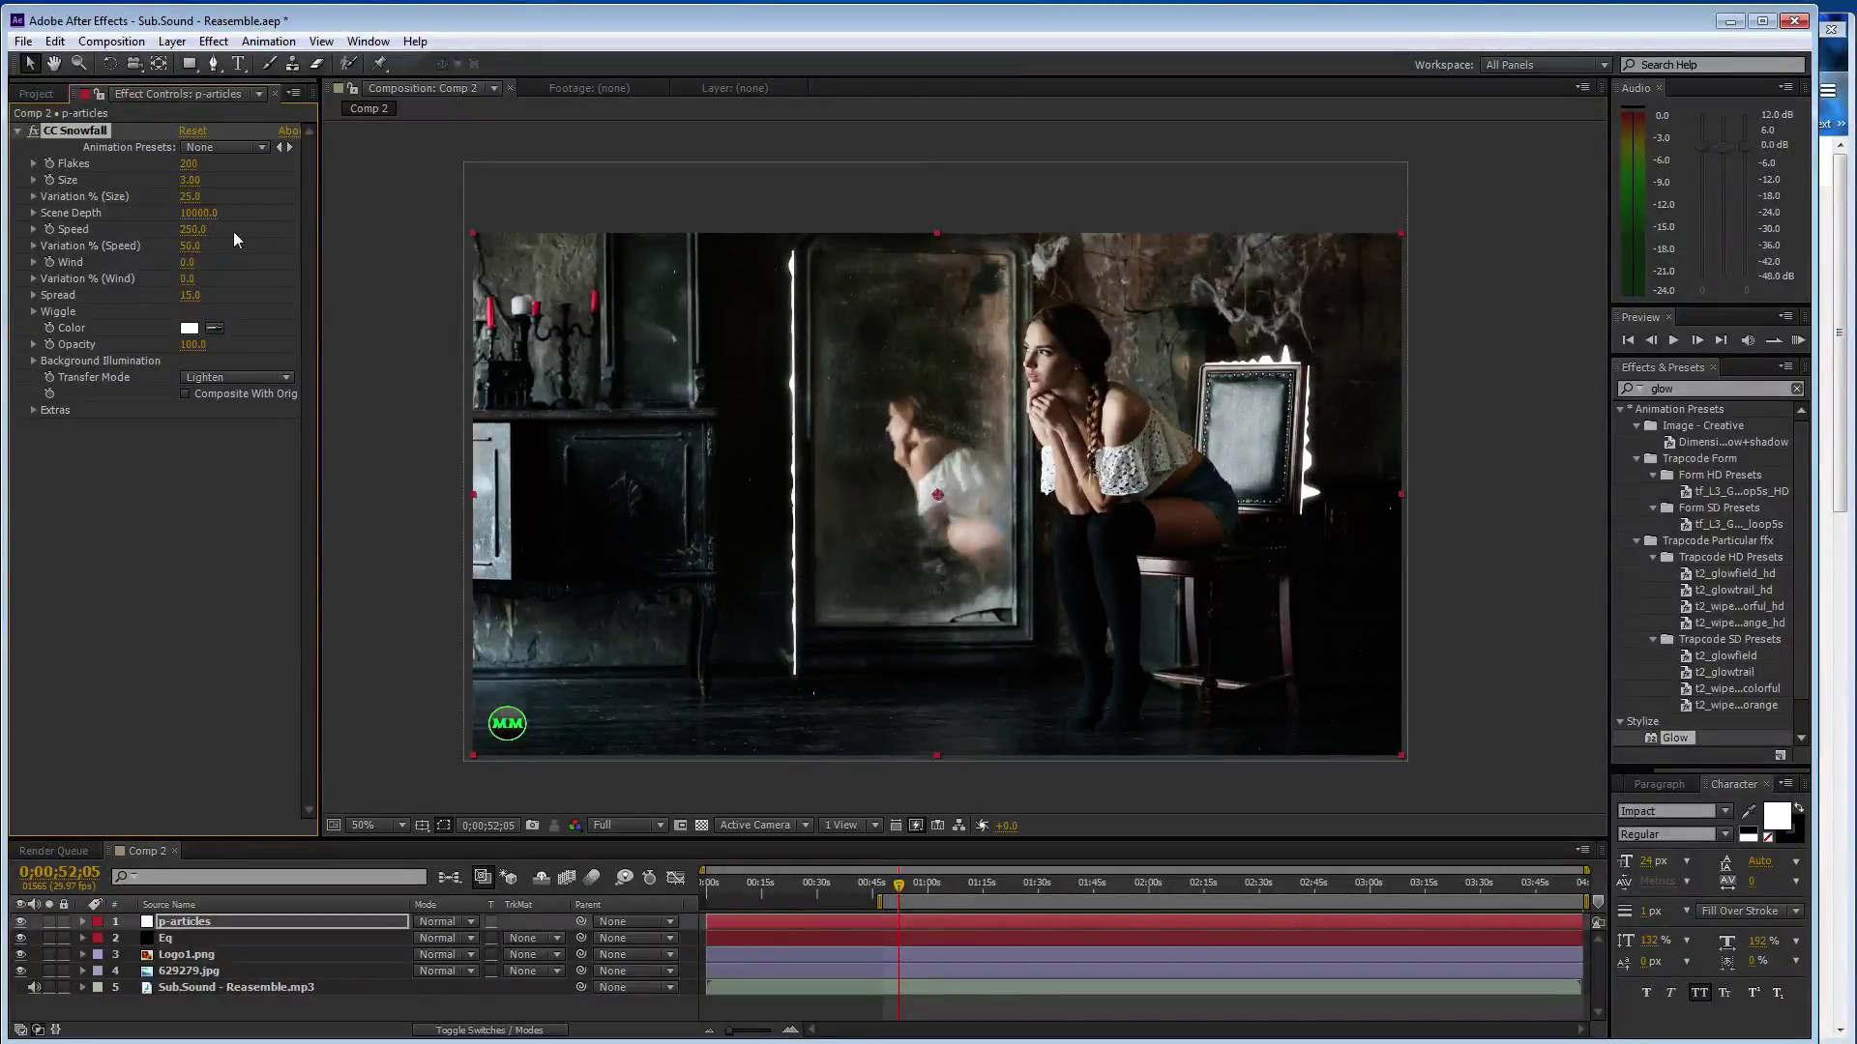
# Set the snowfall Speed to 30 and Wind to -22, and show the soundtrack waveform
pyautogui.click(193, 229)
pyautogui.moveTo(185, 262); pyautogui.dragTo(166, 265)
pyautogui.click(83, 987)
pyautogui.click(100, 1004)
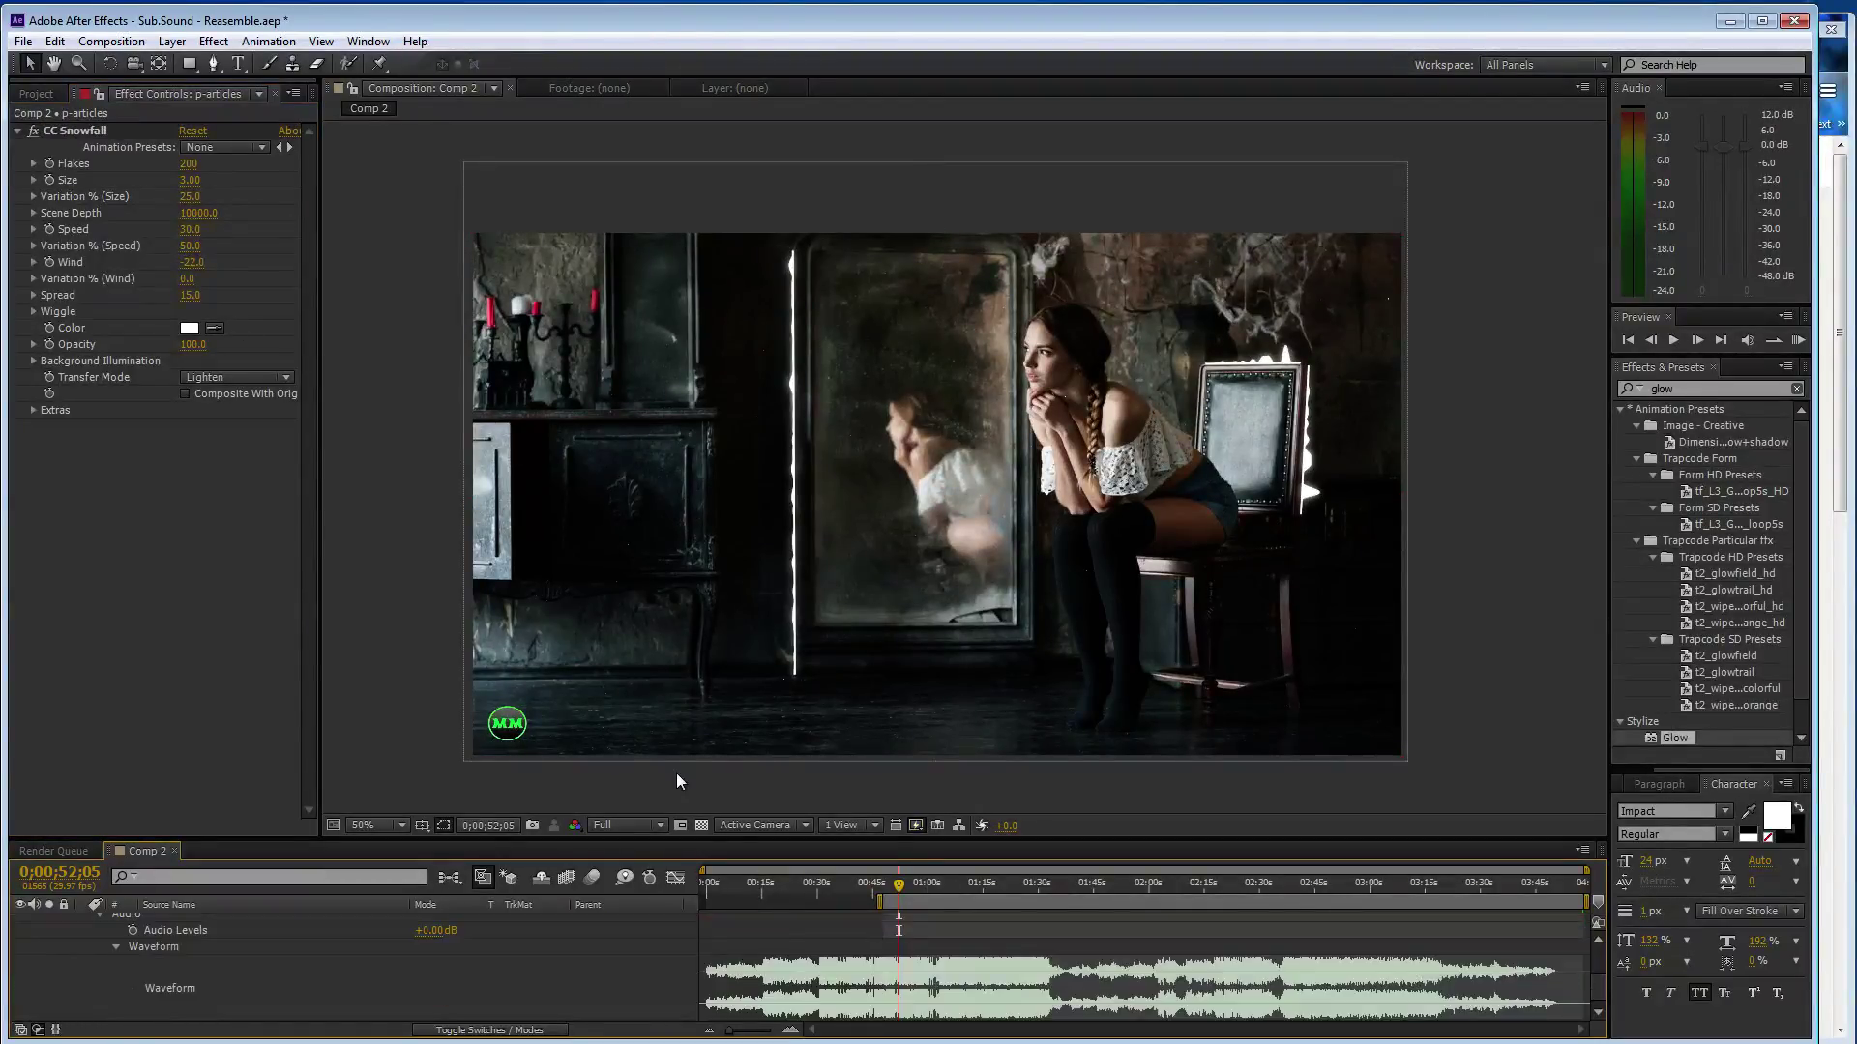
# Preview the audio, then hide the Eq spectrum layer and stop playback
pyautogui.press('KP_Decimal')
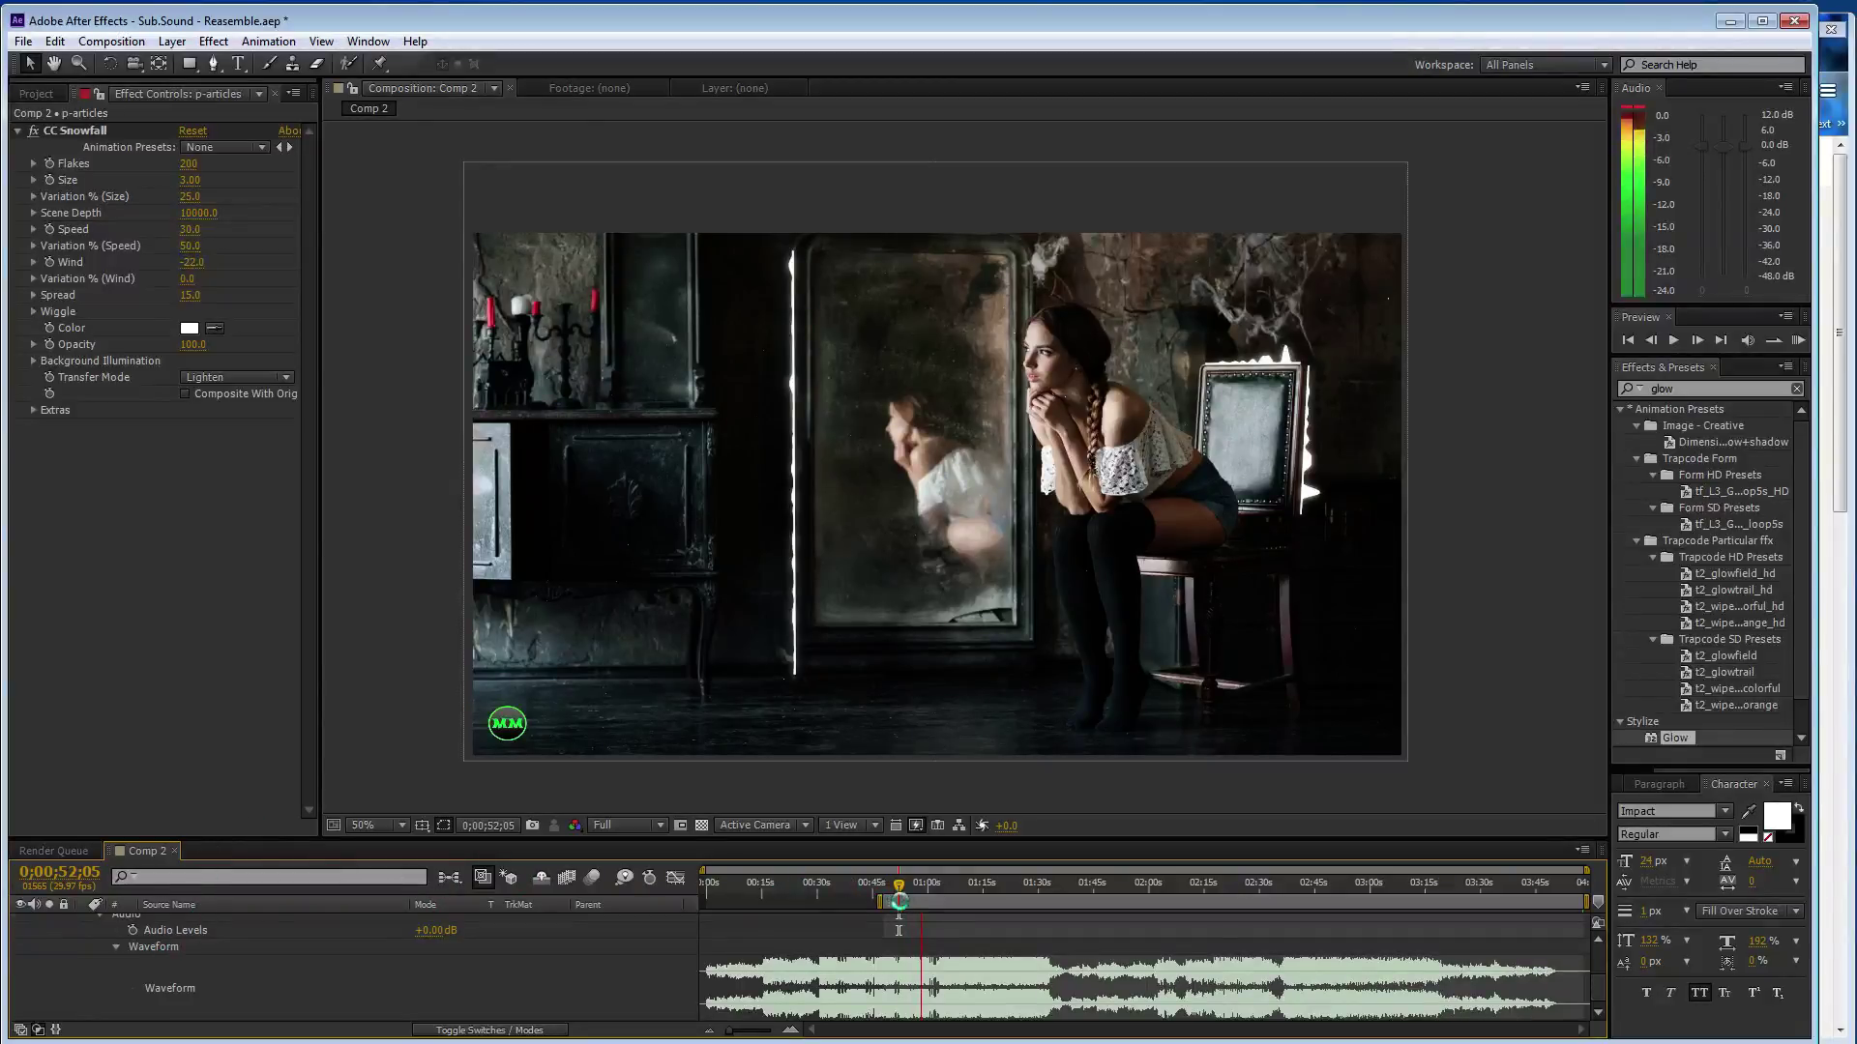
pyautogui.click(112, 945)
pyautogui.scroll(2, 126, 946)
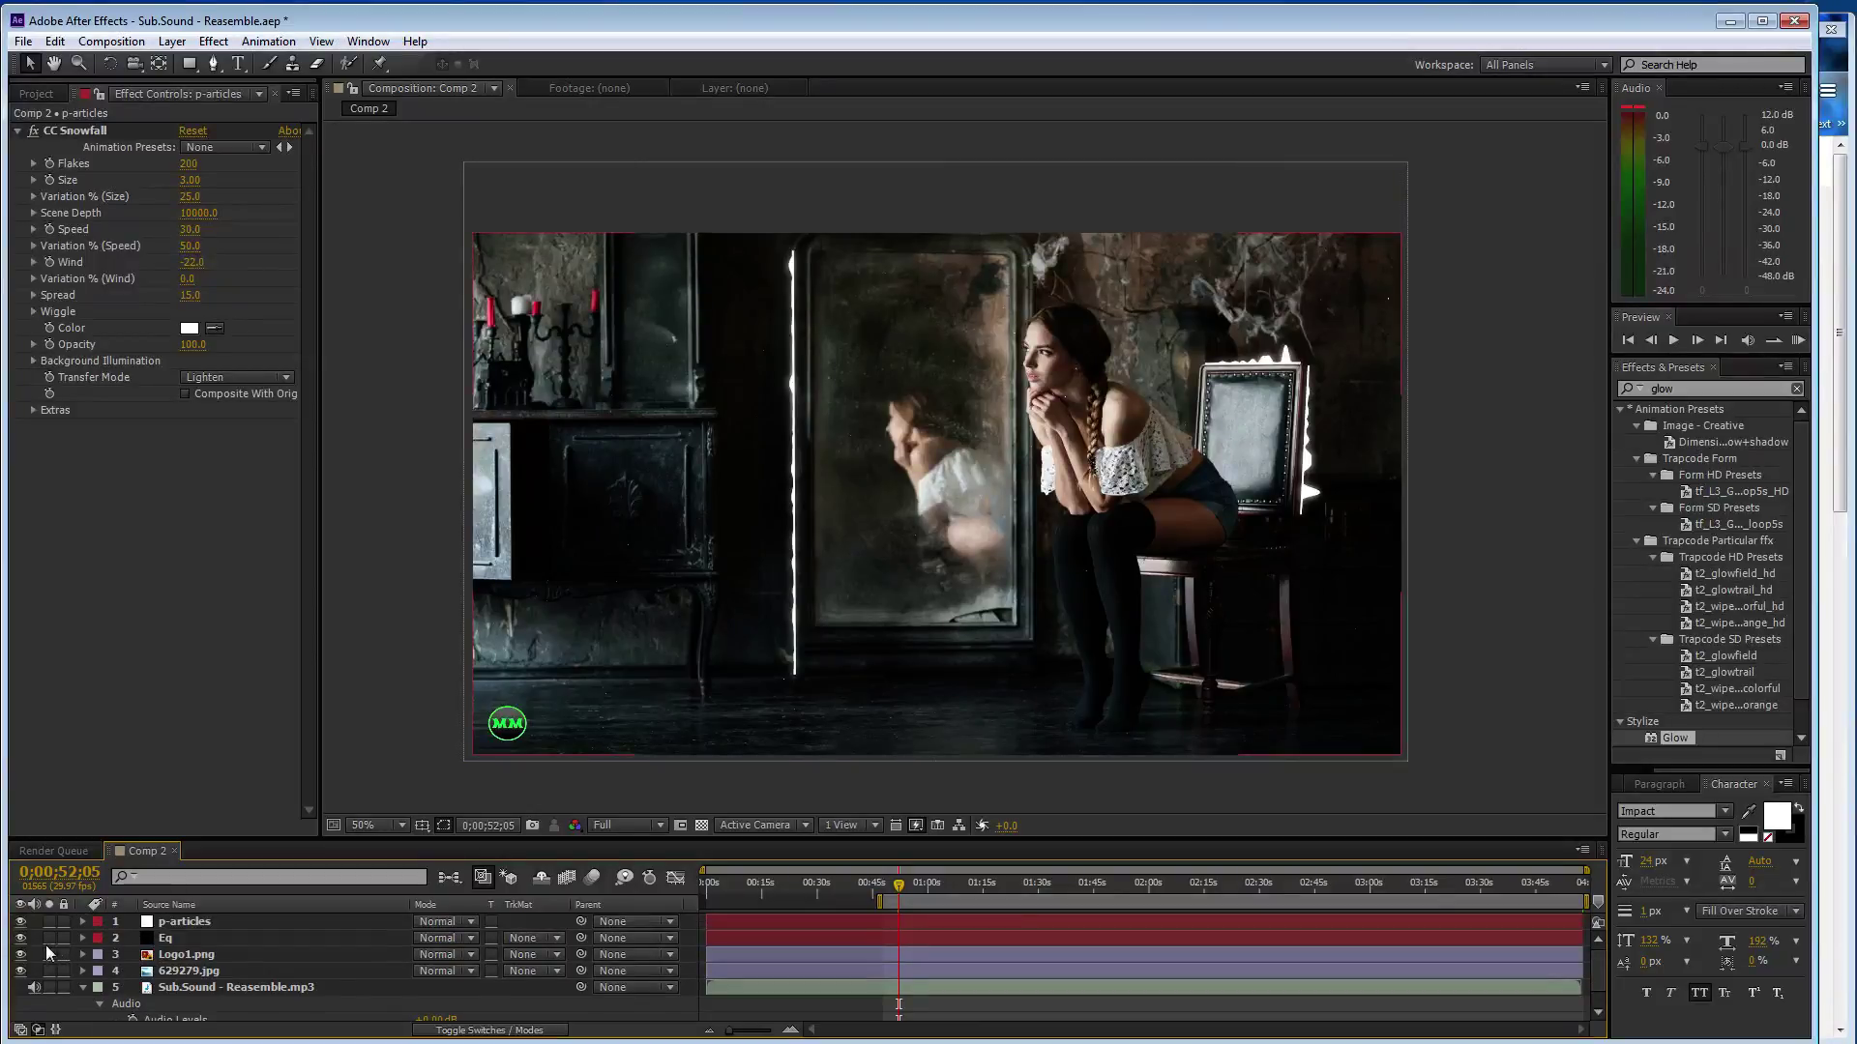
pyautogui.click(20, 938)
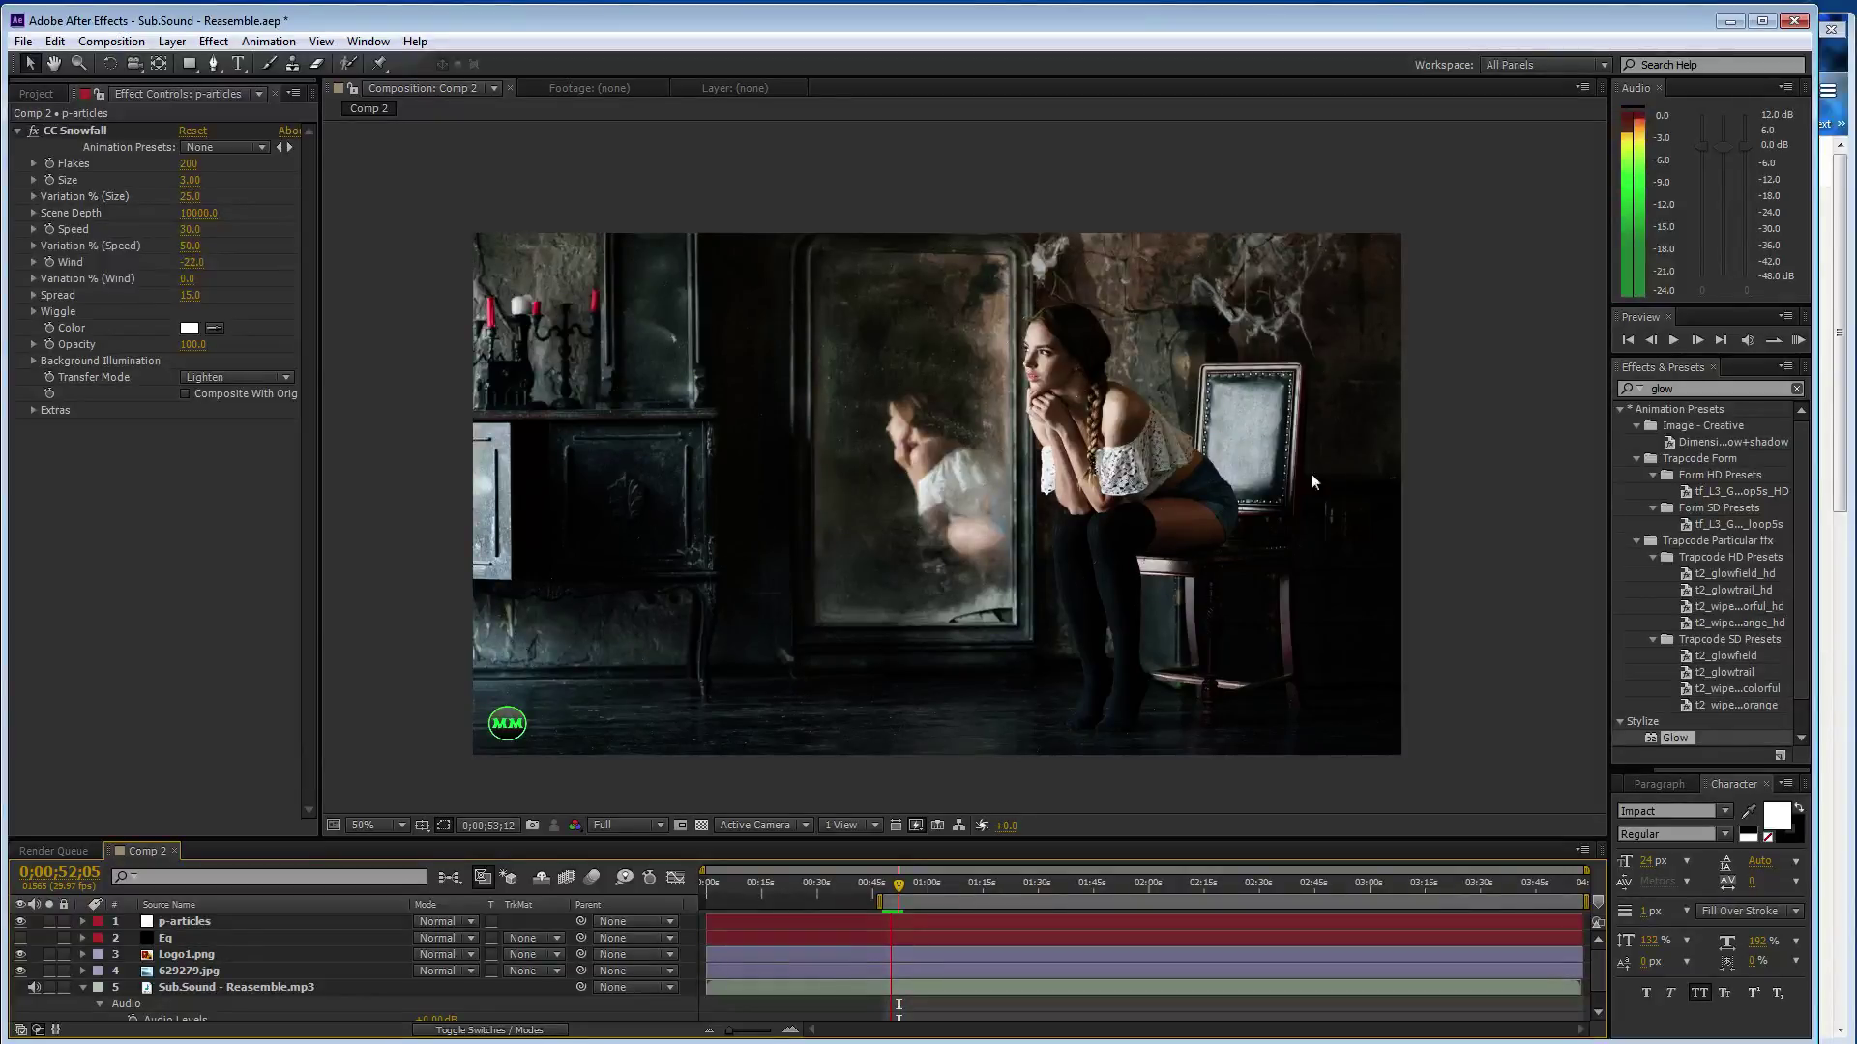
pyautogui.click(1688, 737)
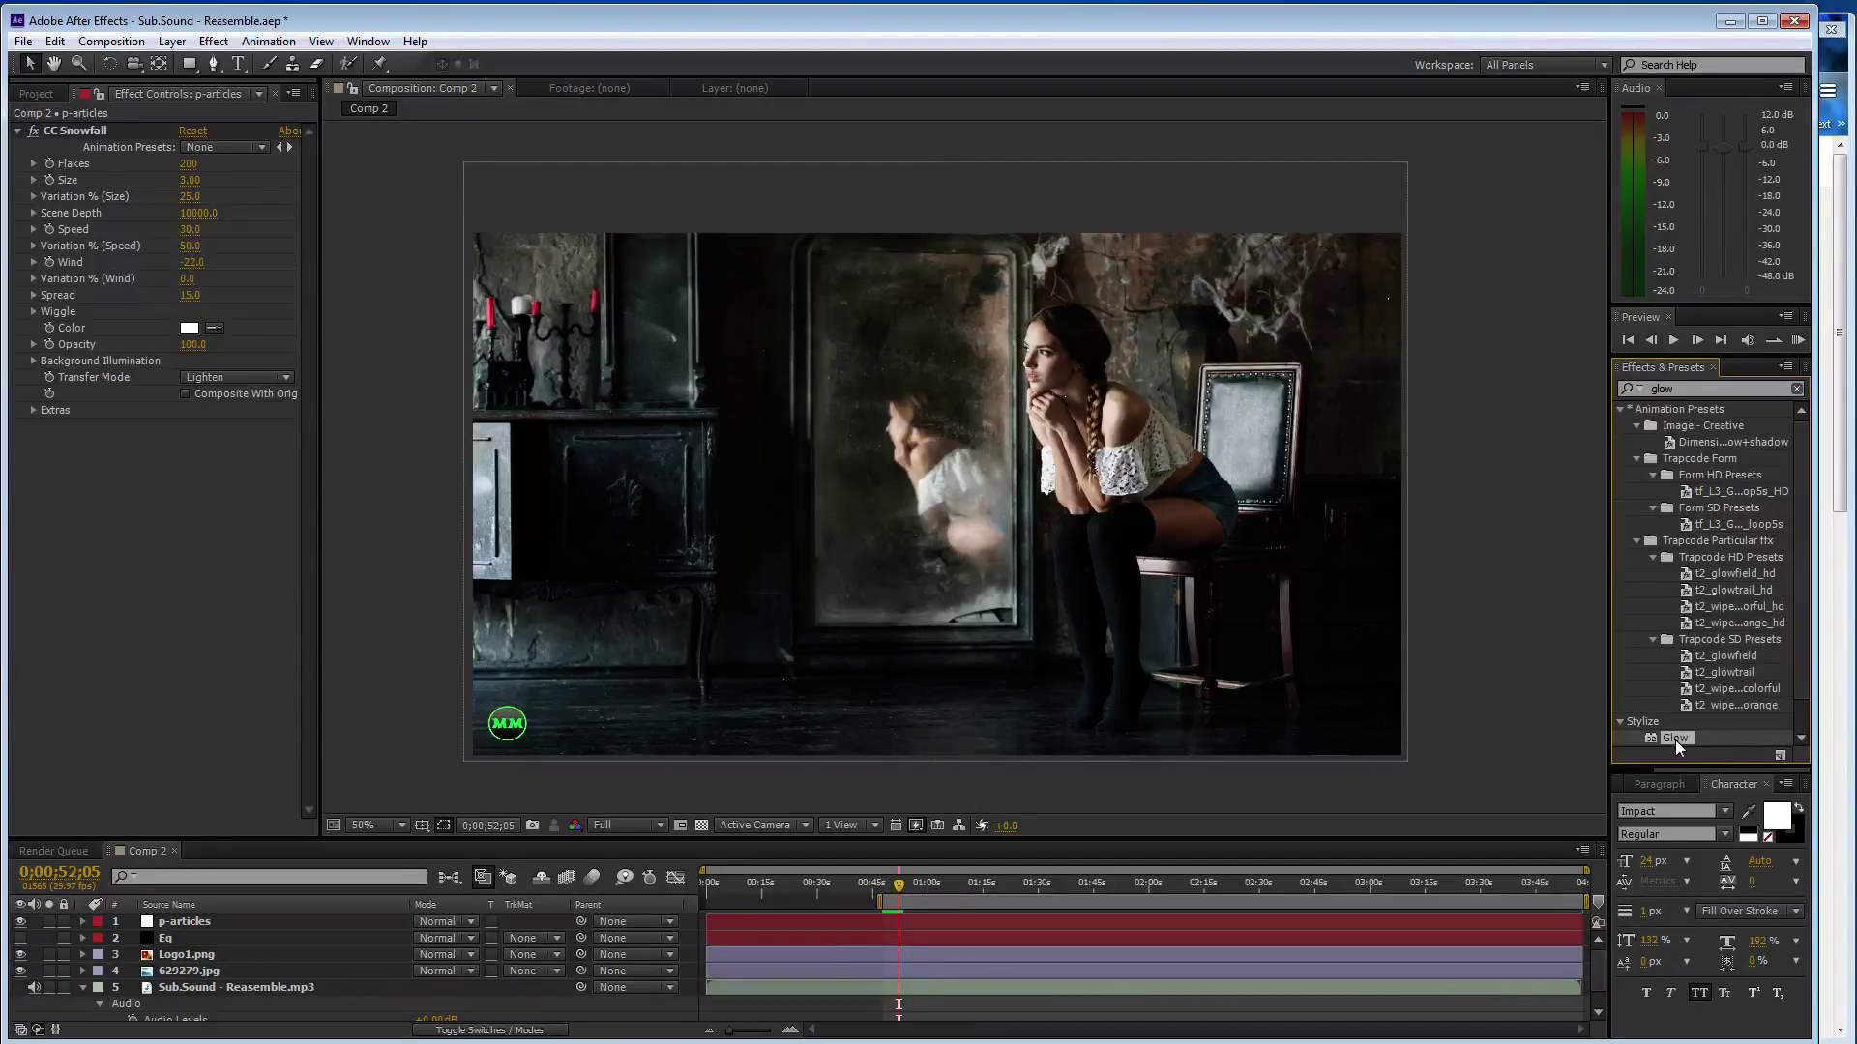
# Add Glow to the p-articles layer, set Scene Depth to 9000, preview, and save
pyautogui.moveTo(1679, 739); pyautogui.dragTo(112, 485)
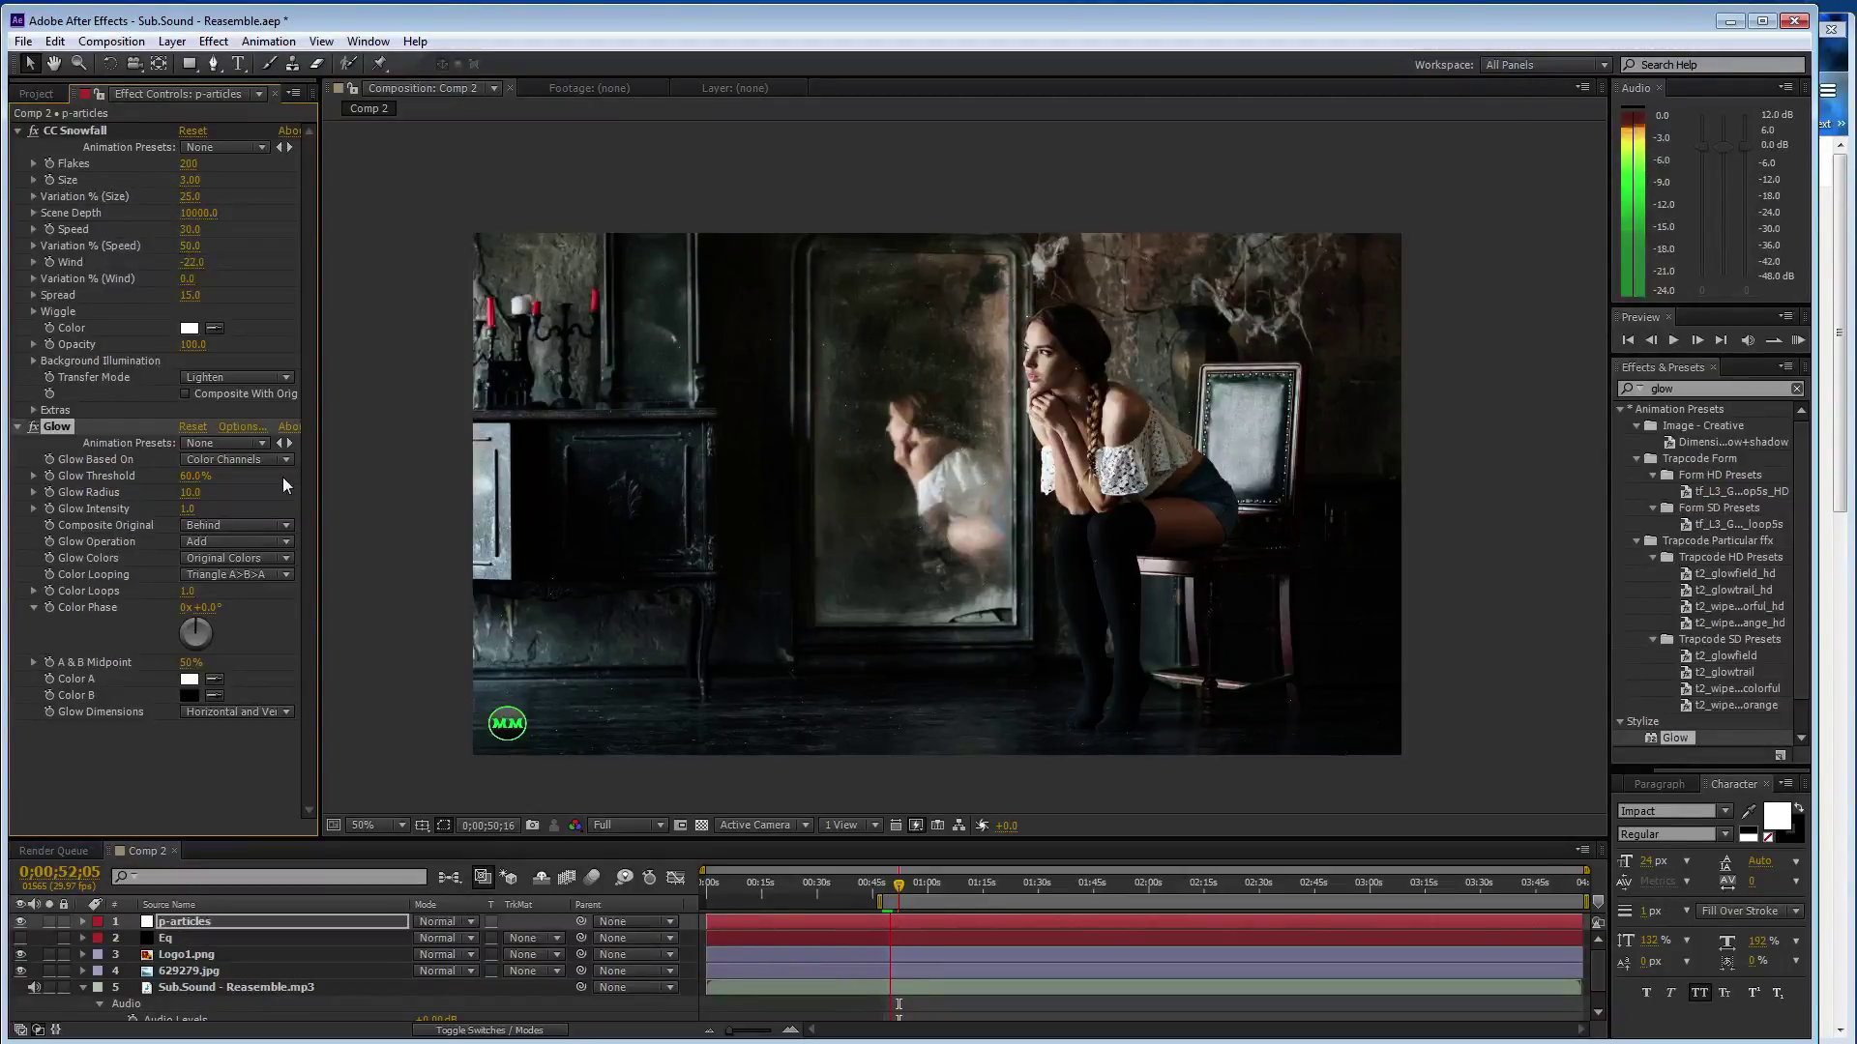
pyautogui.press('space')
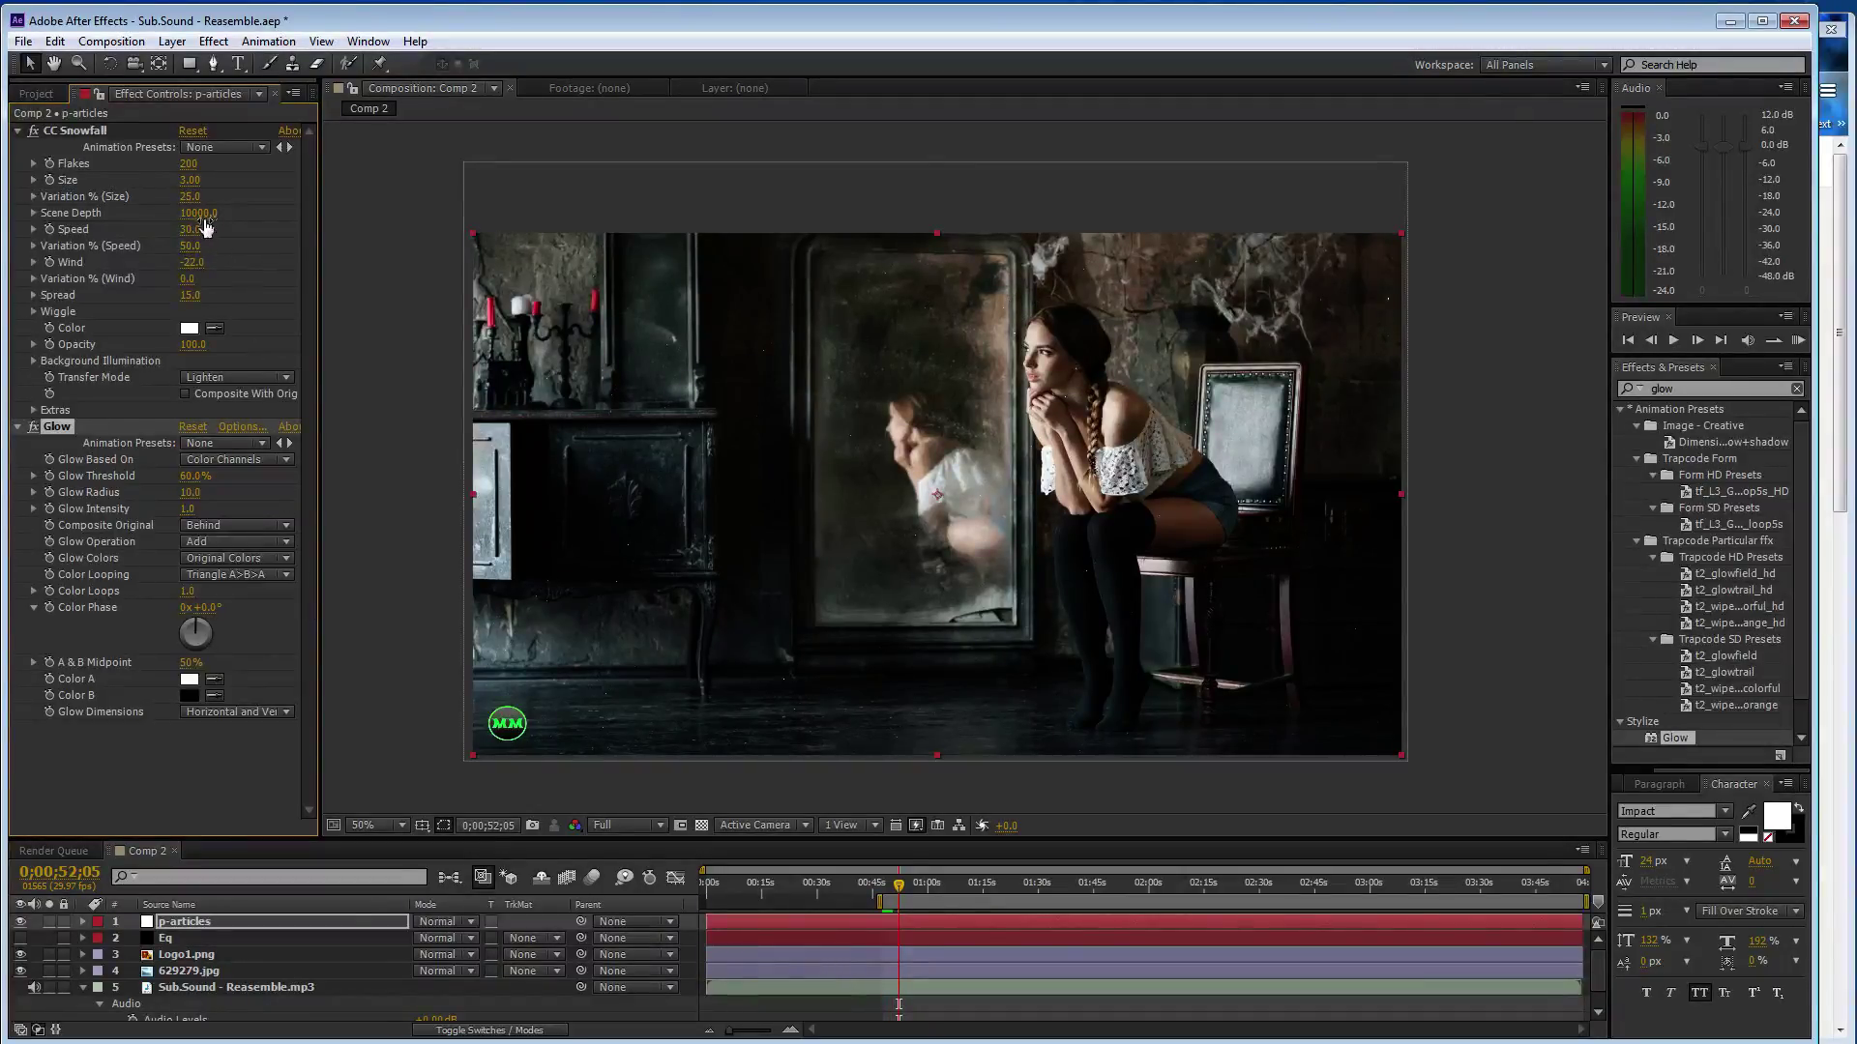
pyautogui.click(199, 214)
pyautogui.write('9000')
pyautogui.click(354, 367)
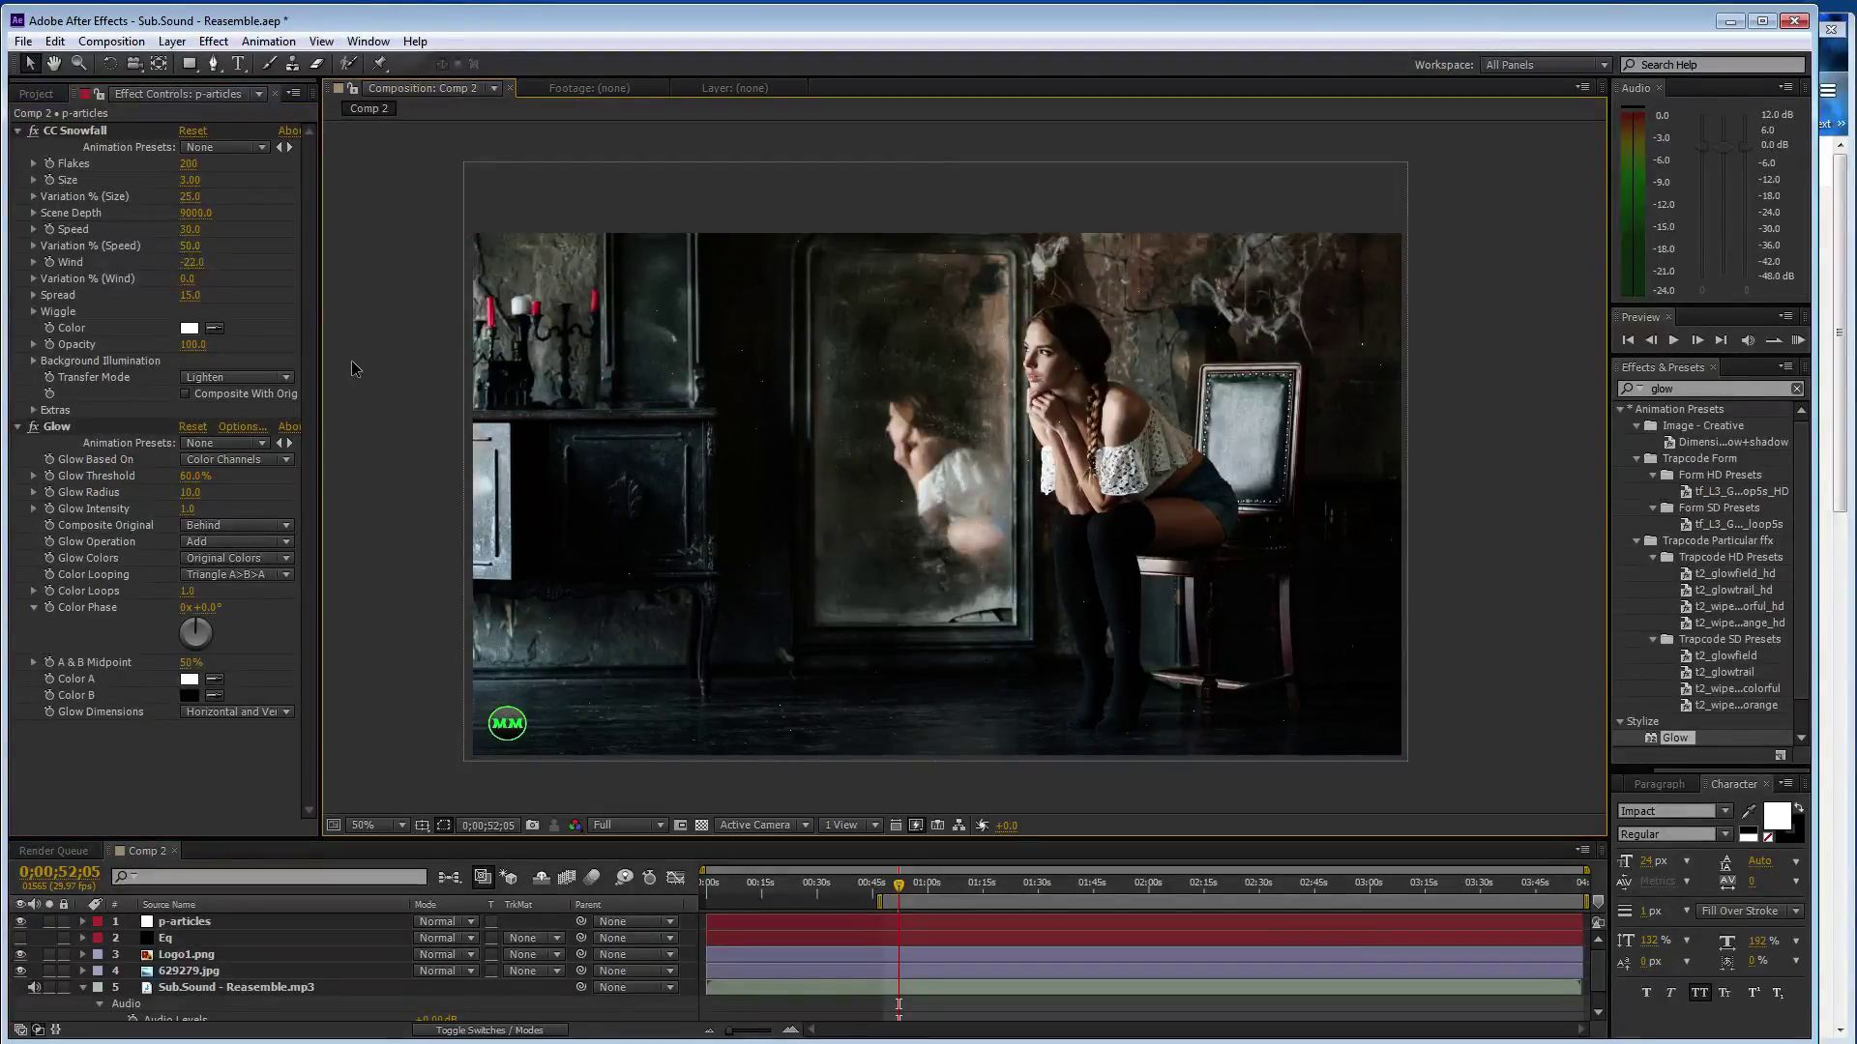
pyautogui.press('KP_0')
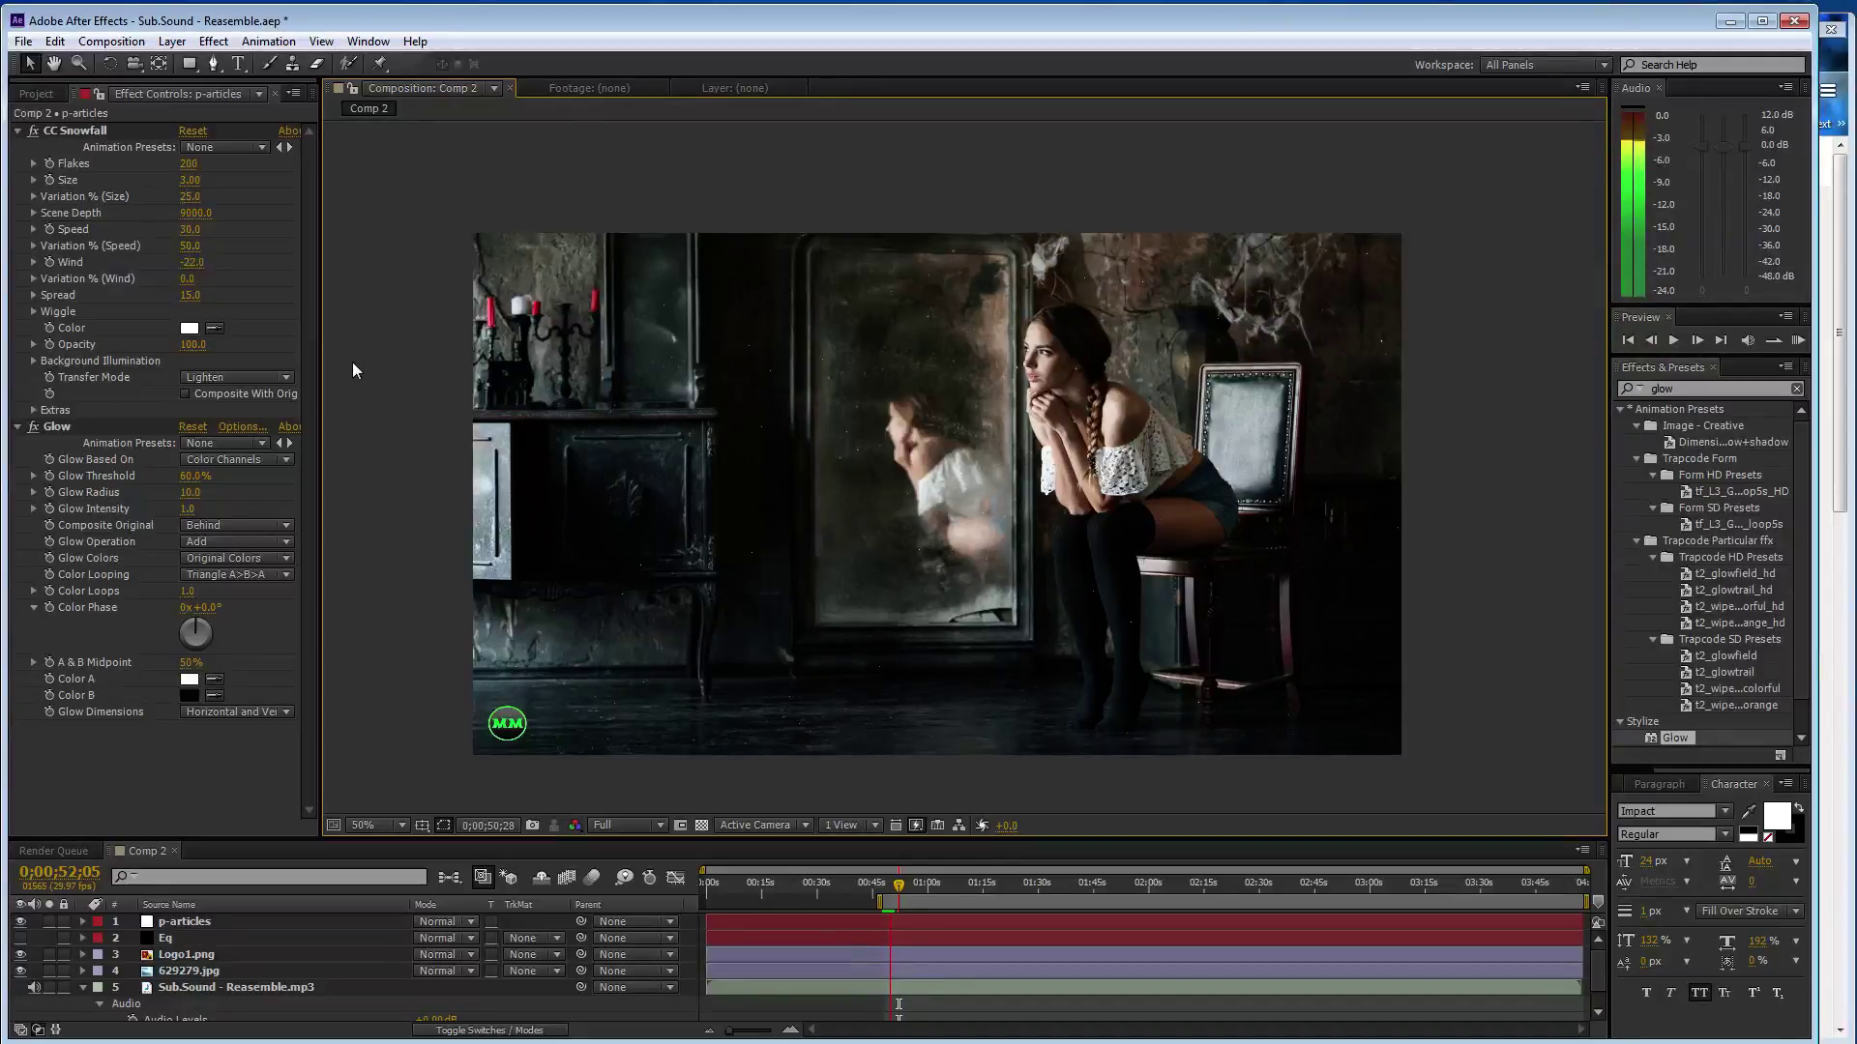
pyautogui.hotkey('ctrl', 's')
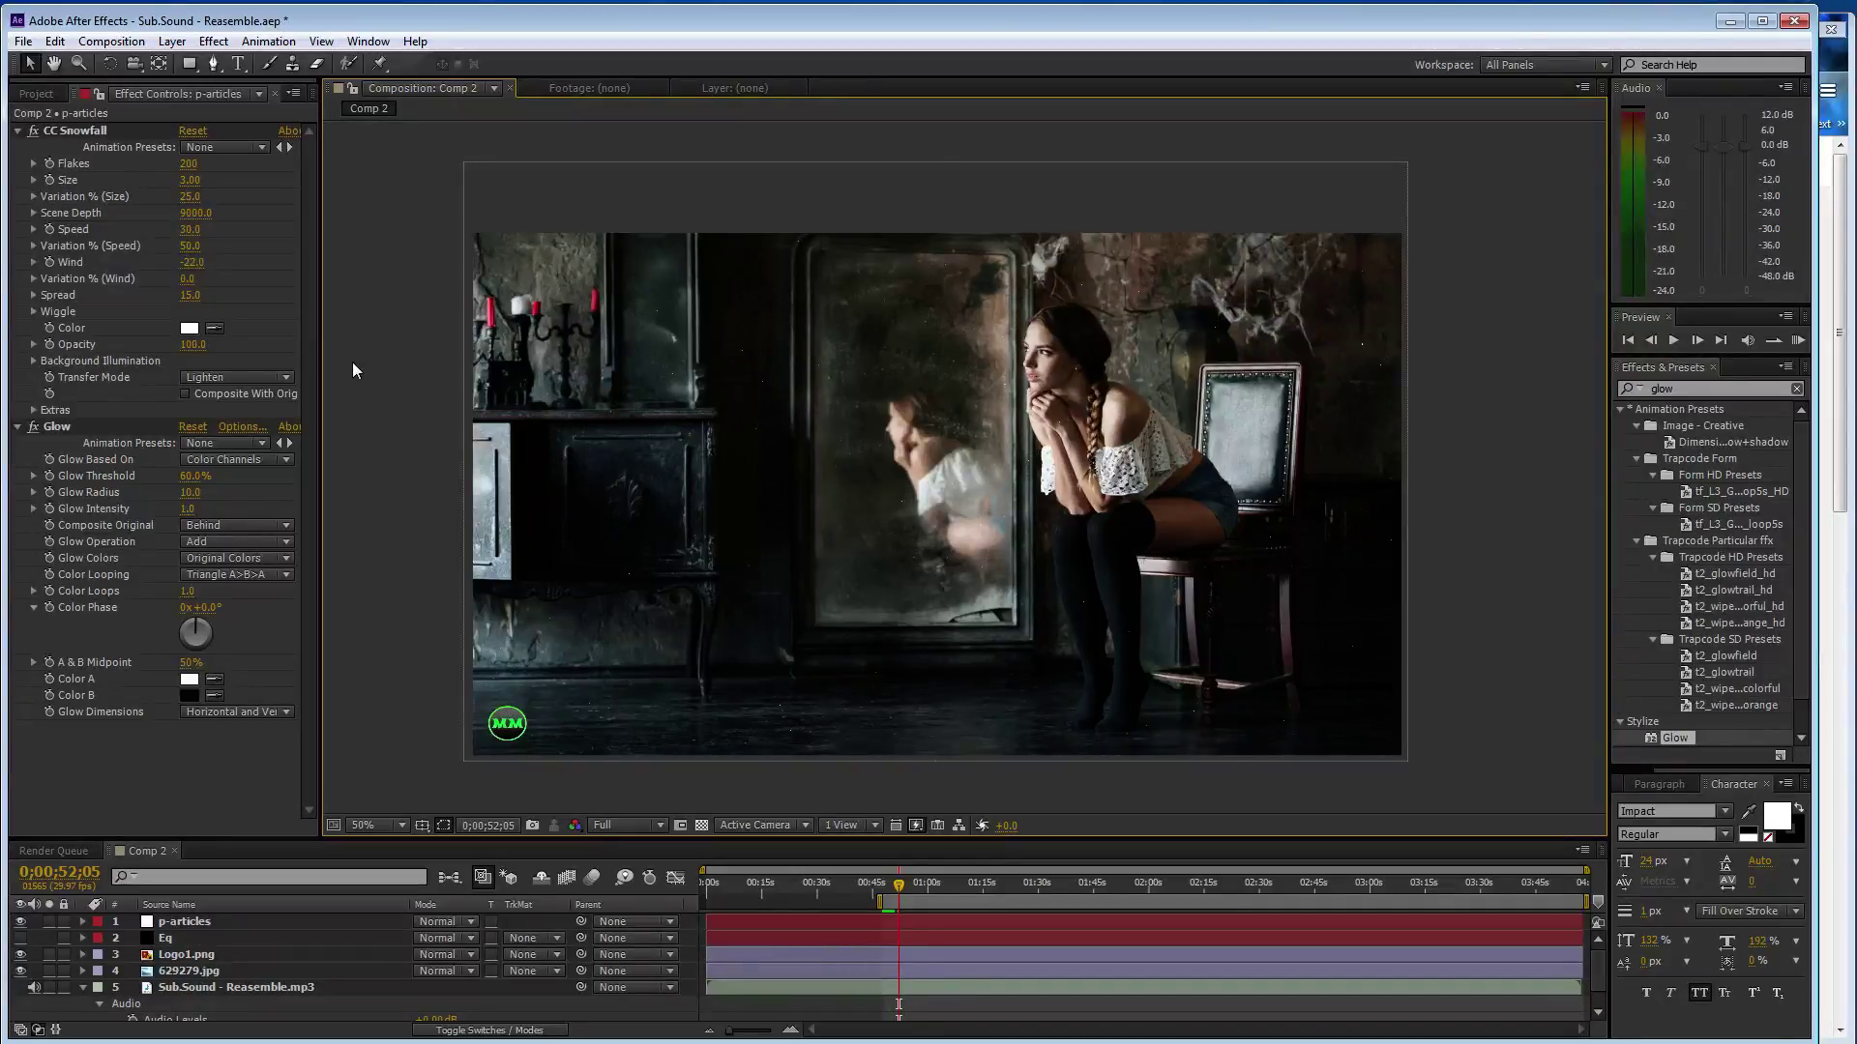
# Play the Sub.Sound - Reasemble track on SoundCloud in the browser, then return to After Effects
pyautogui.hotkey('alt', 'Tab')
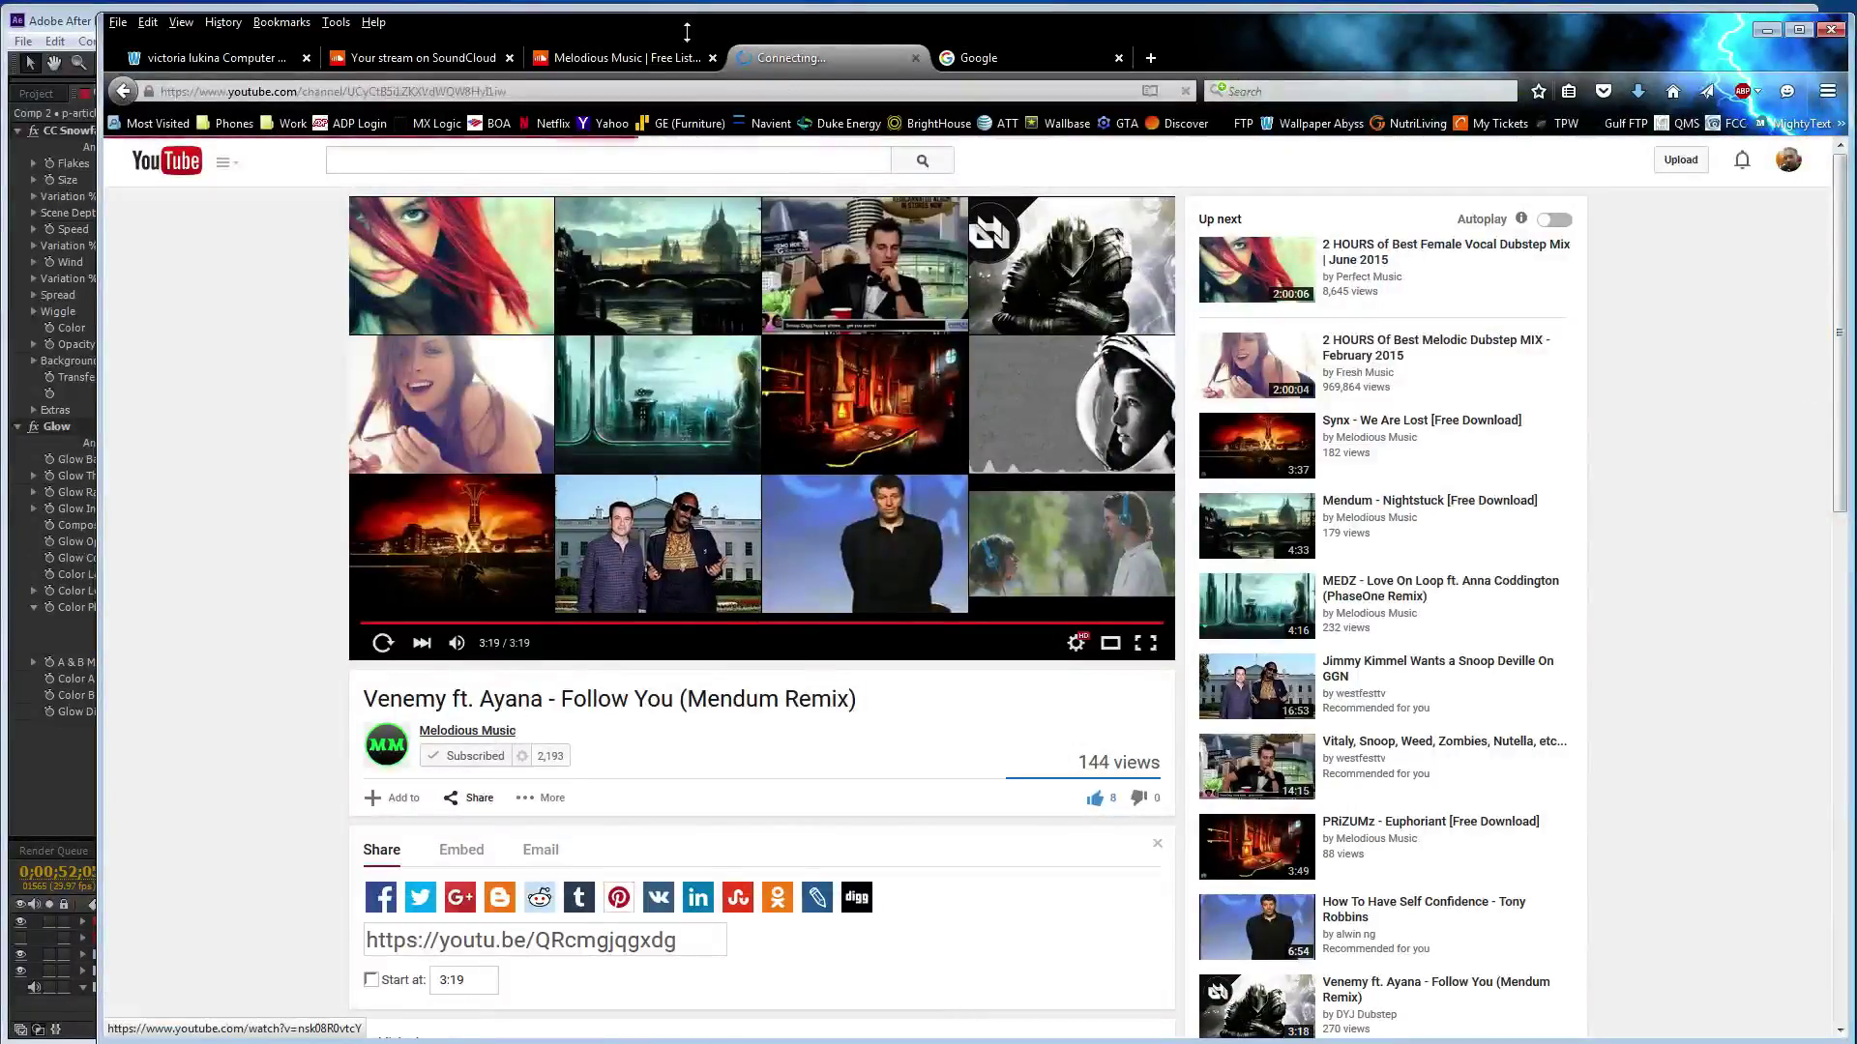
pyautogui.click(644, 57)
pyautogui.click(542, 414)
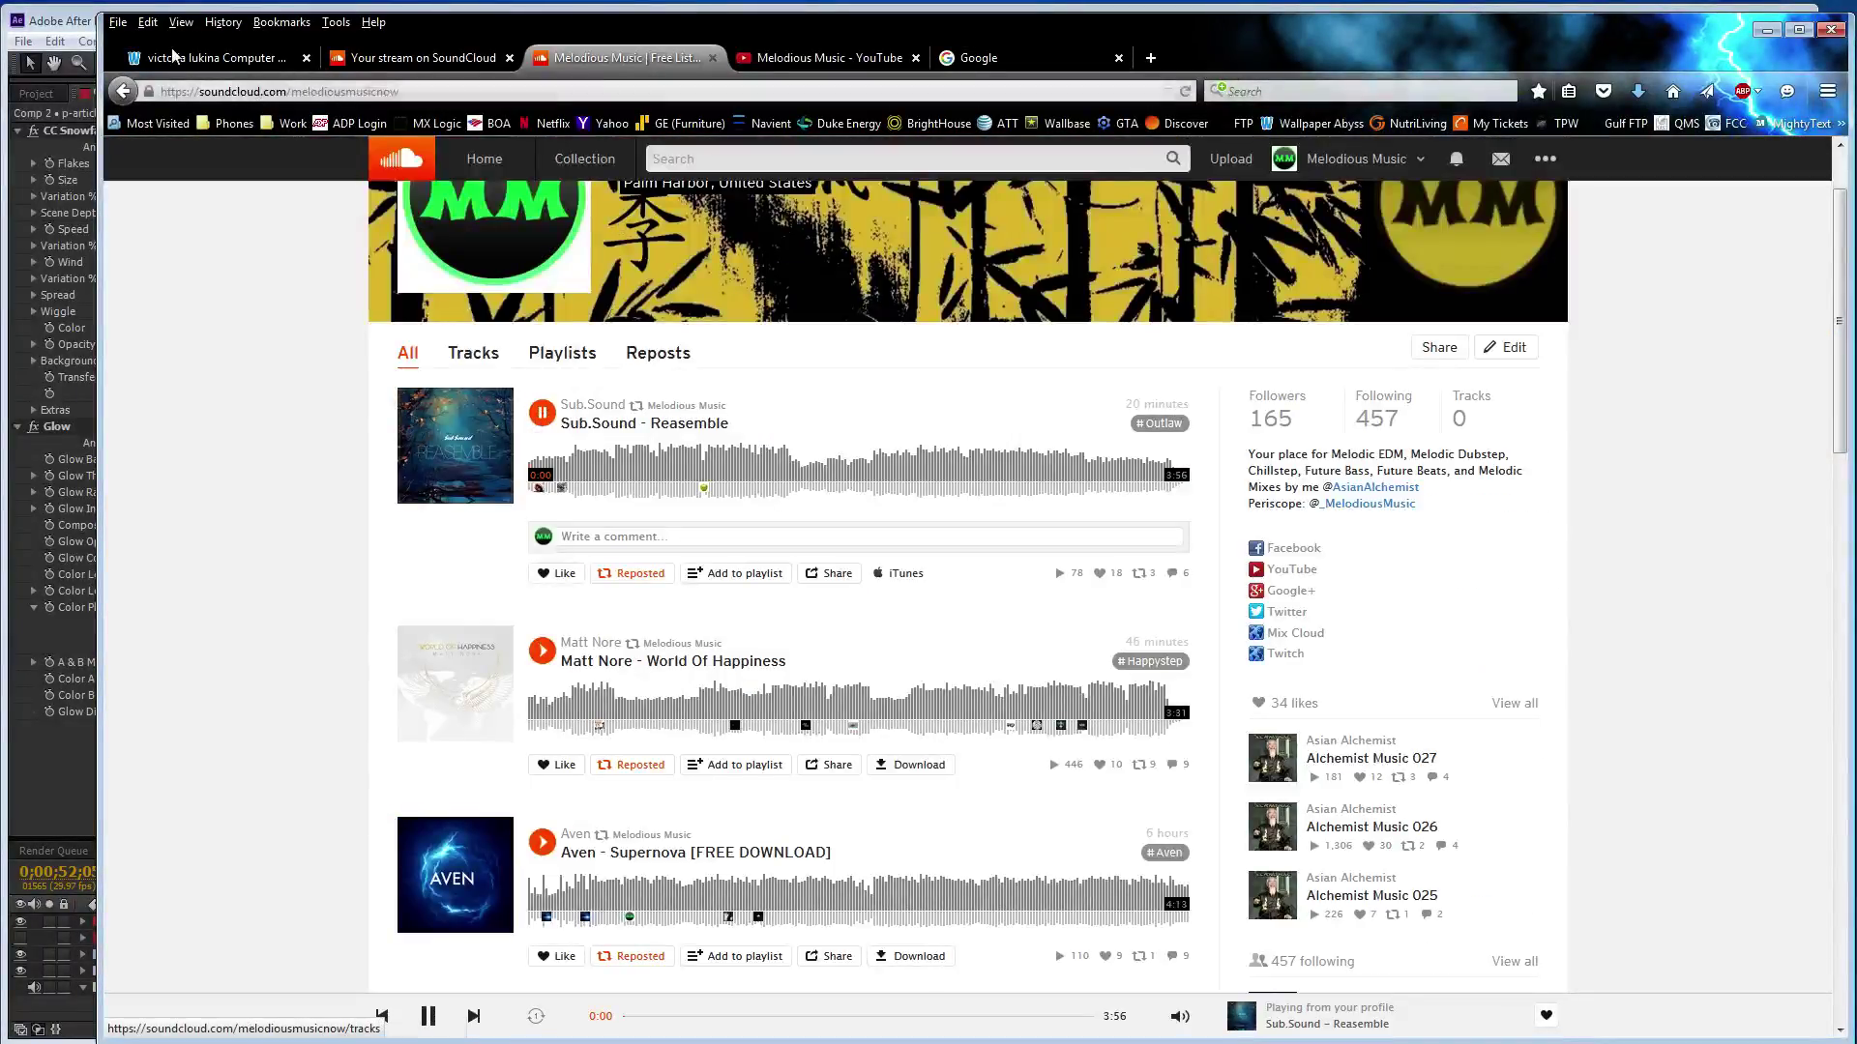
pyautogui.click(62, 28)
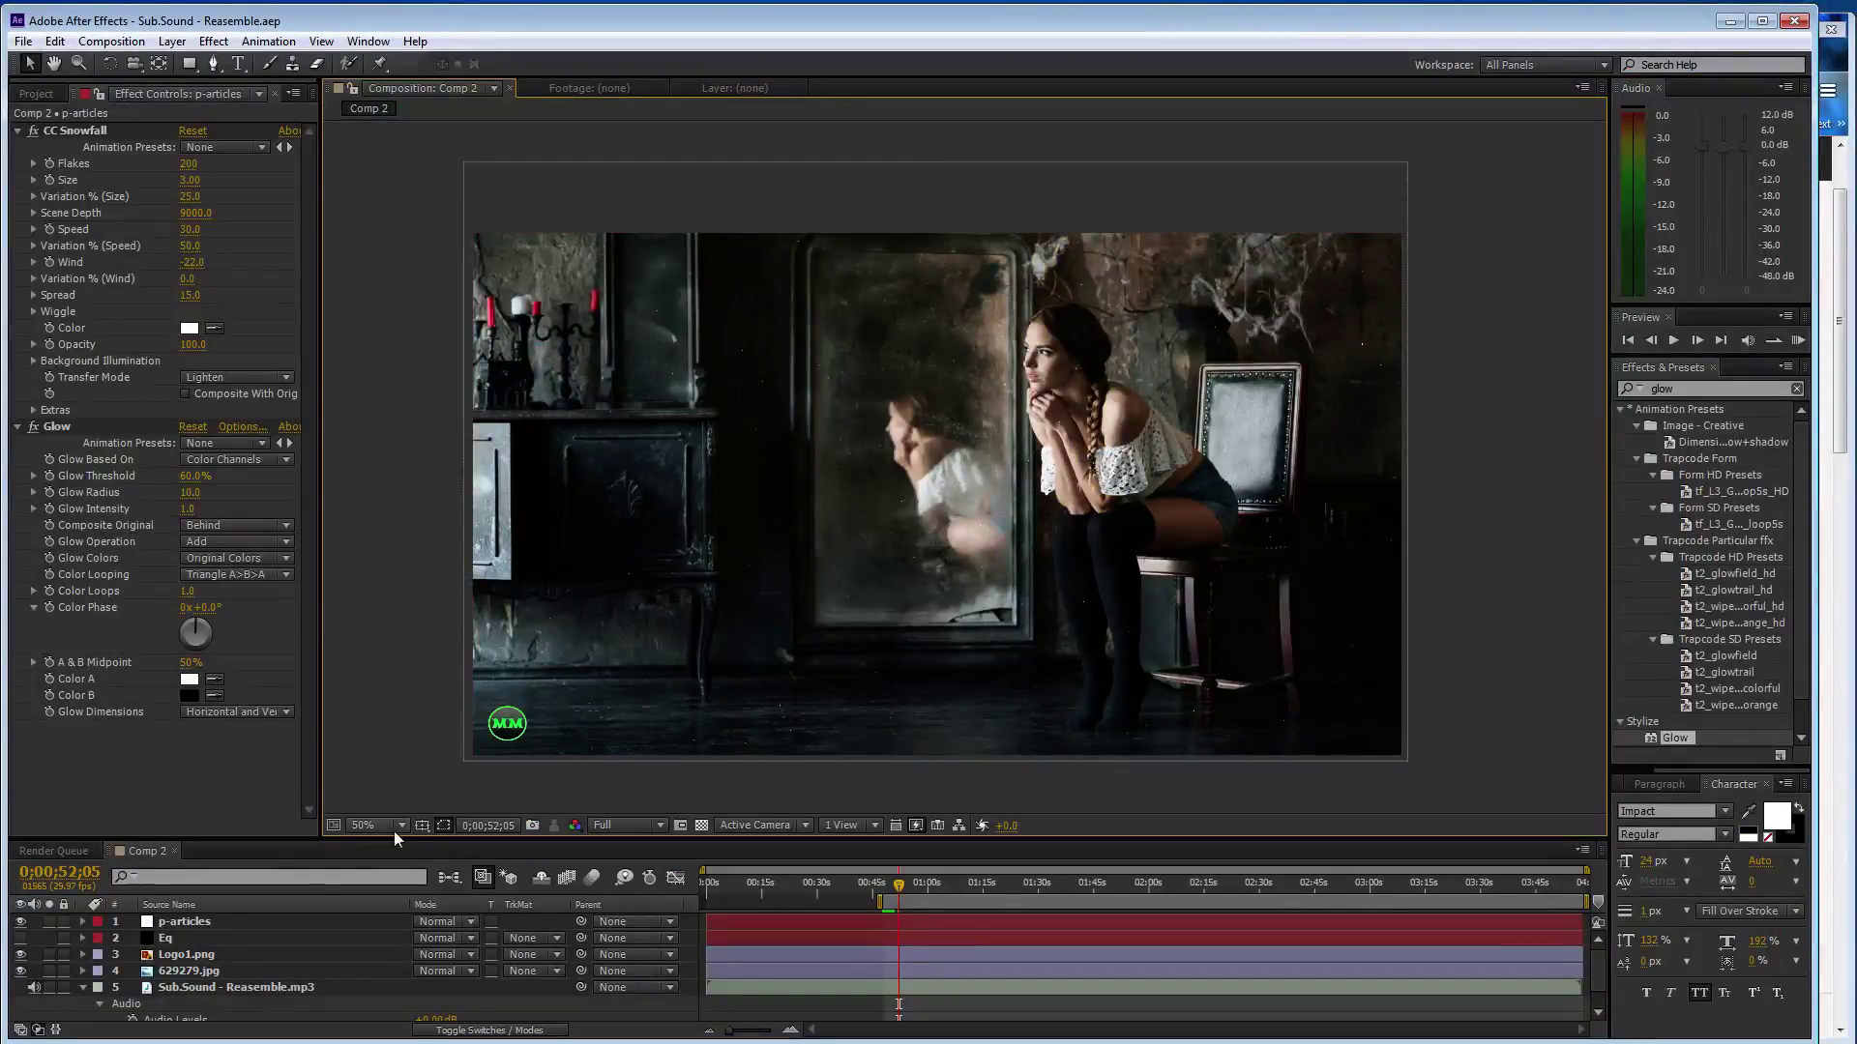
# Show the Eq layer and pre-compose layers 1–4 into Pre-comp 3
pyautogui.click(20, 938)
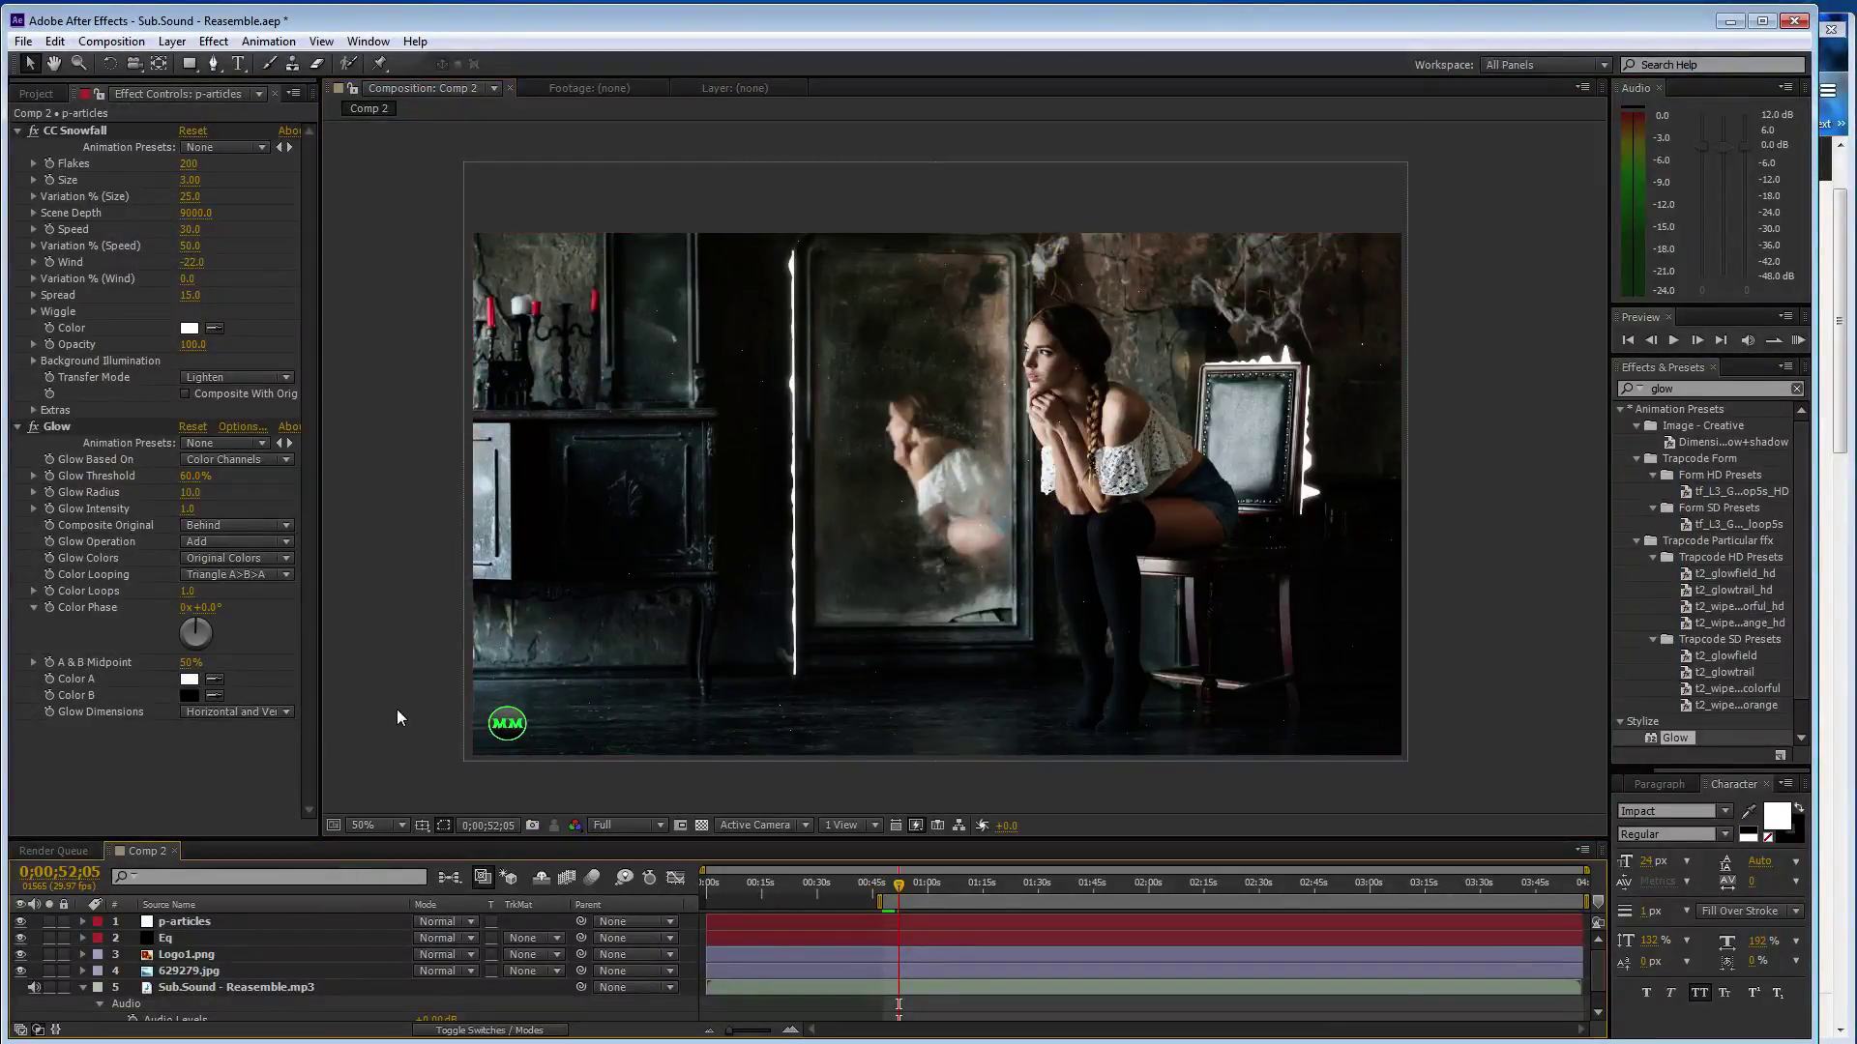
pyautogui.click(238, 971)
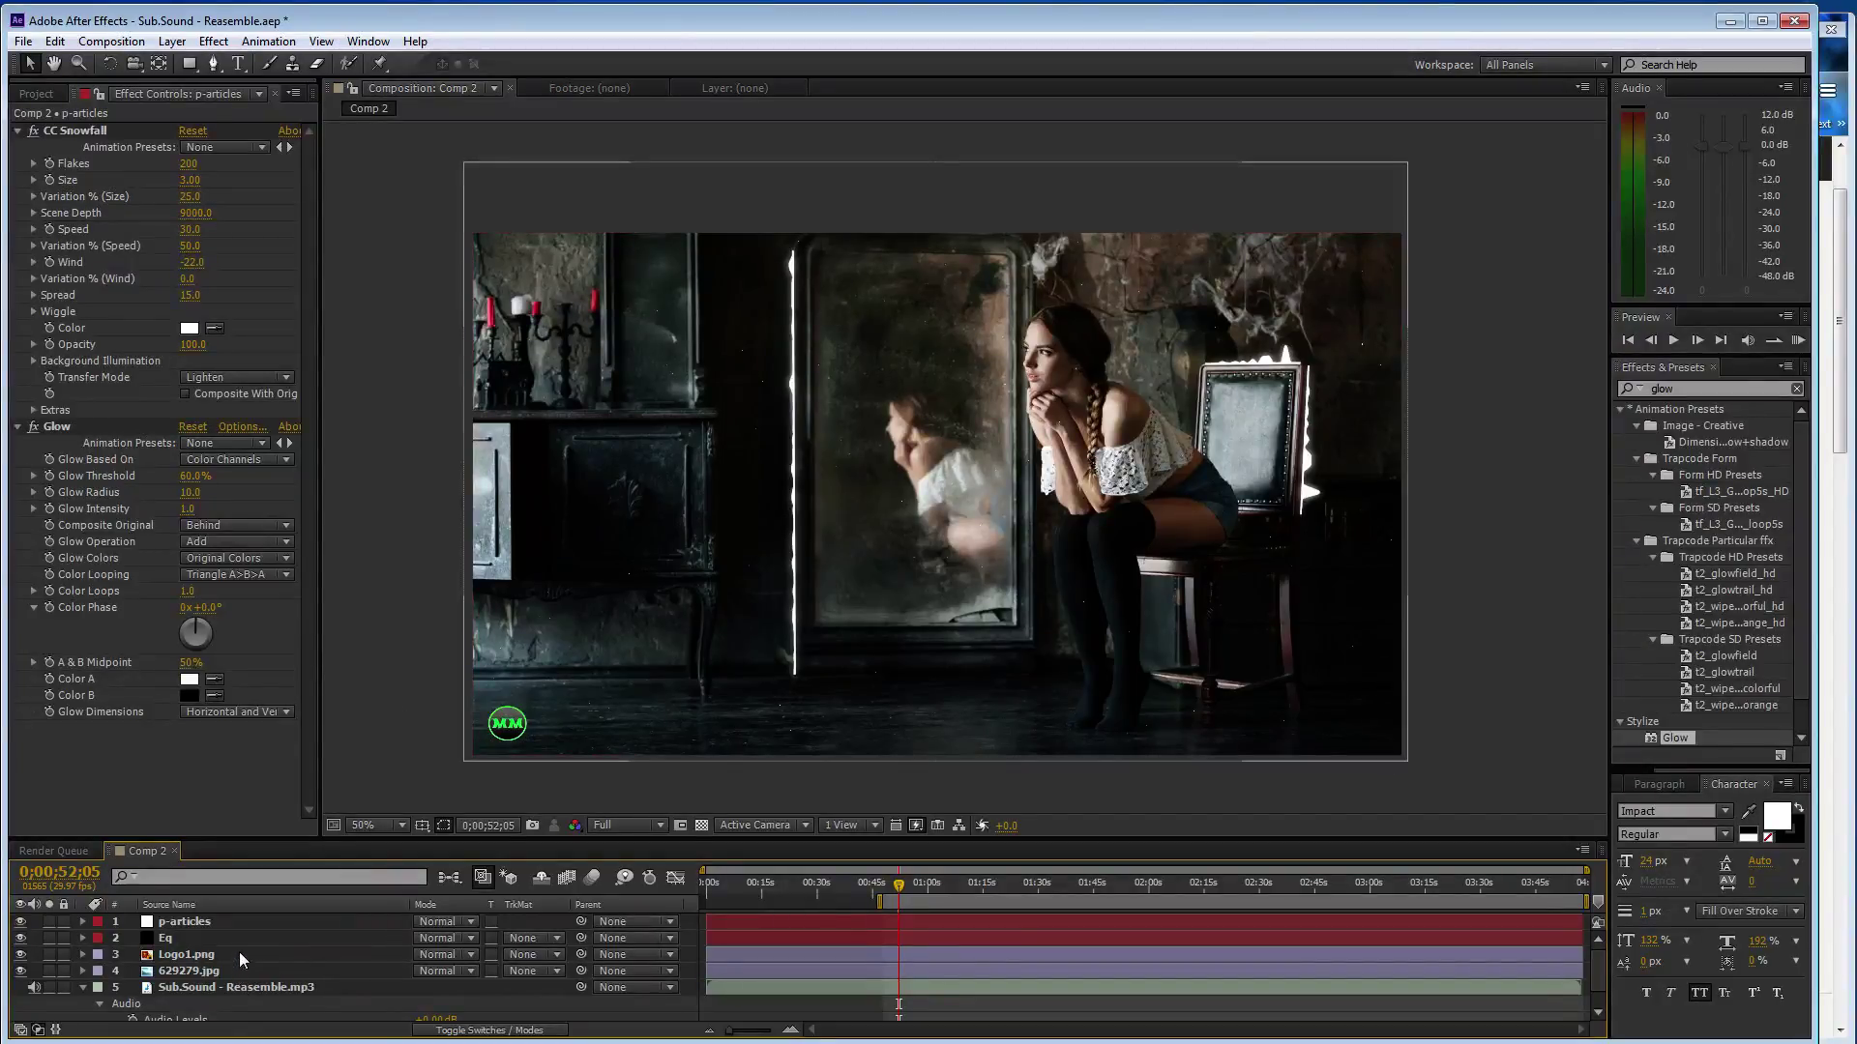
pyautogui.keyDown('shift'); pyautogui.click(223, 921); pyautogui.keyUp('shift')
pyautogui.rightClick(228, 921)
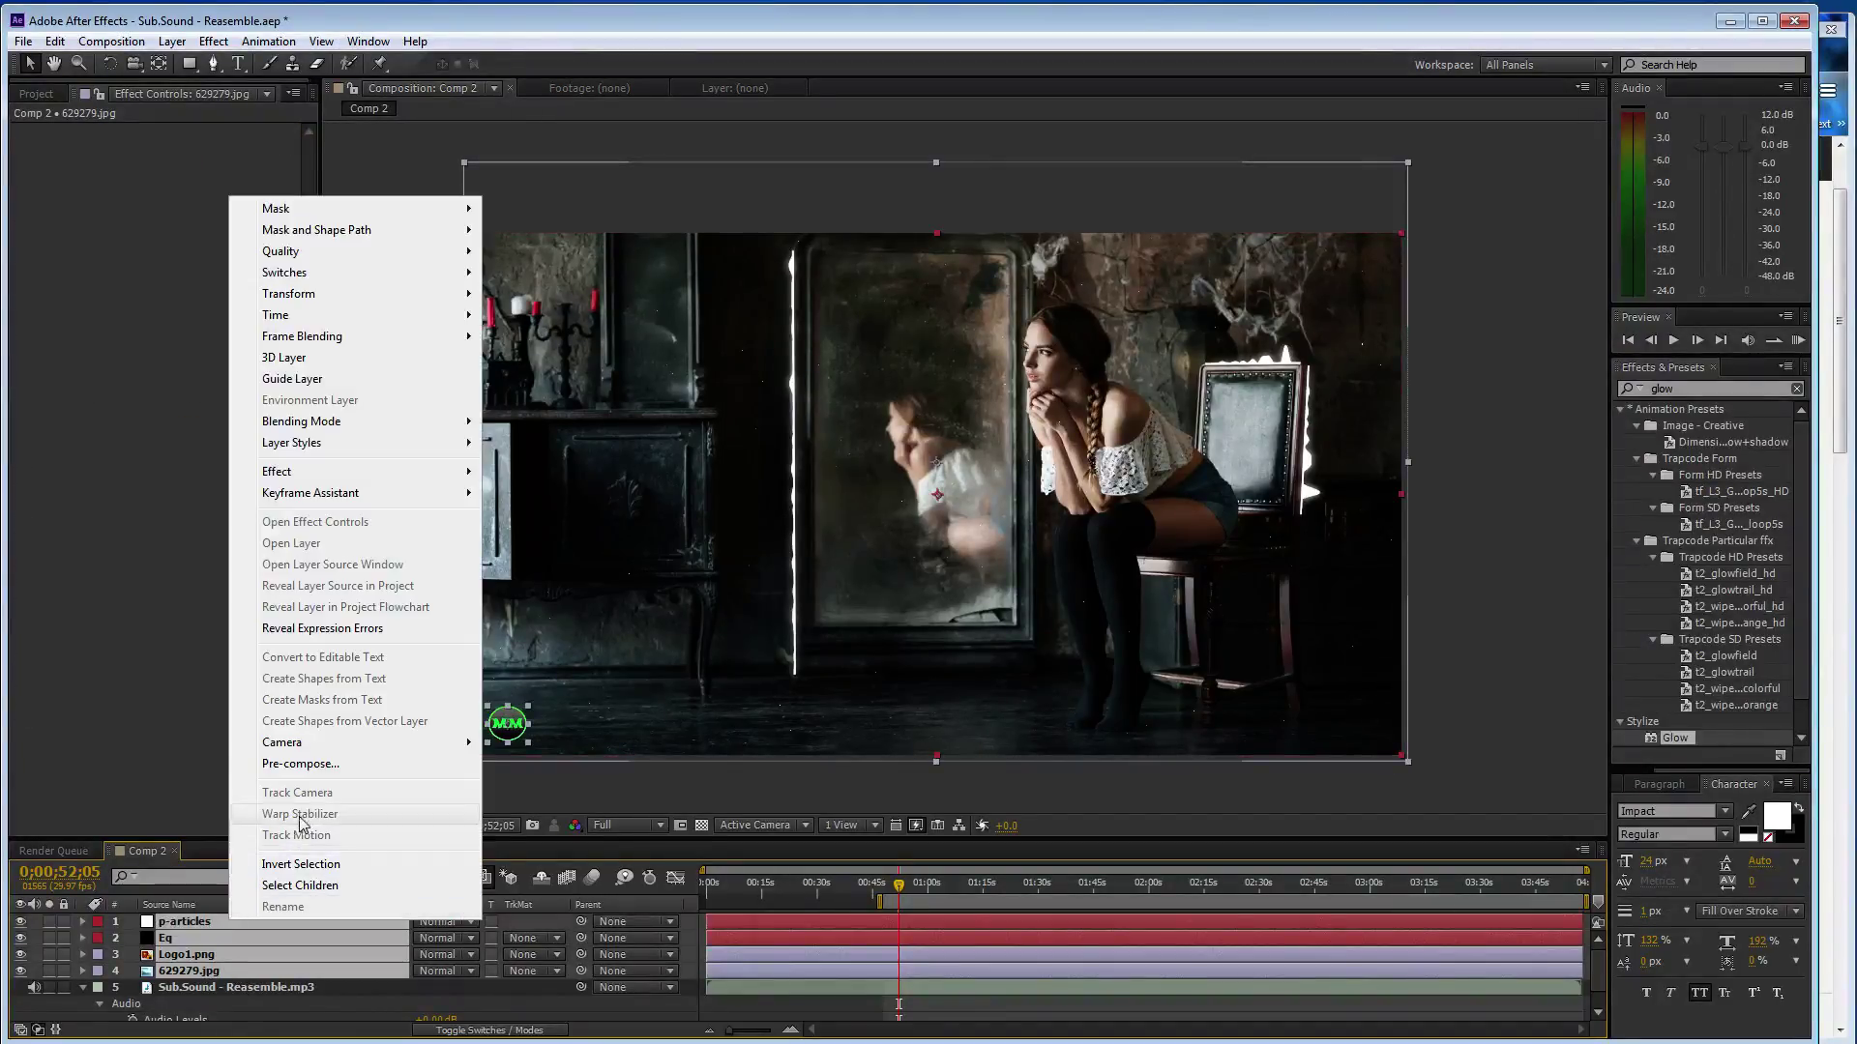
pyautogui.click(308, 766)
pyautogui.click(282, 576)
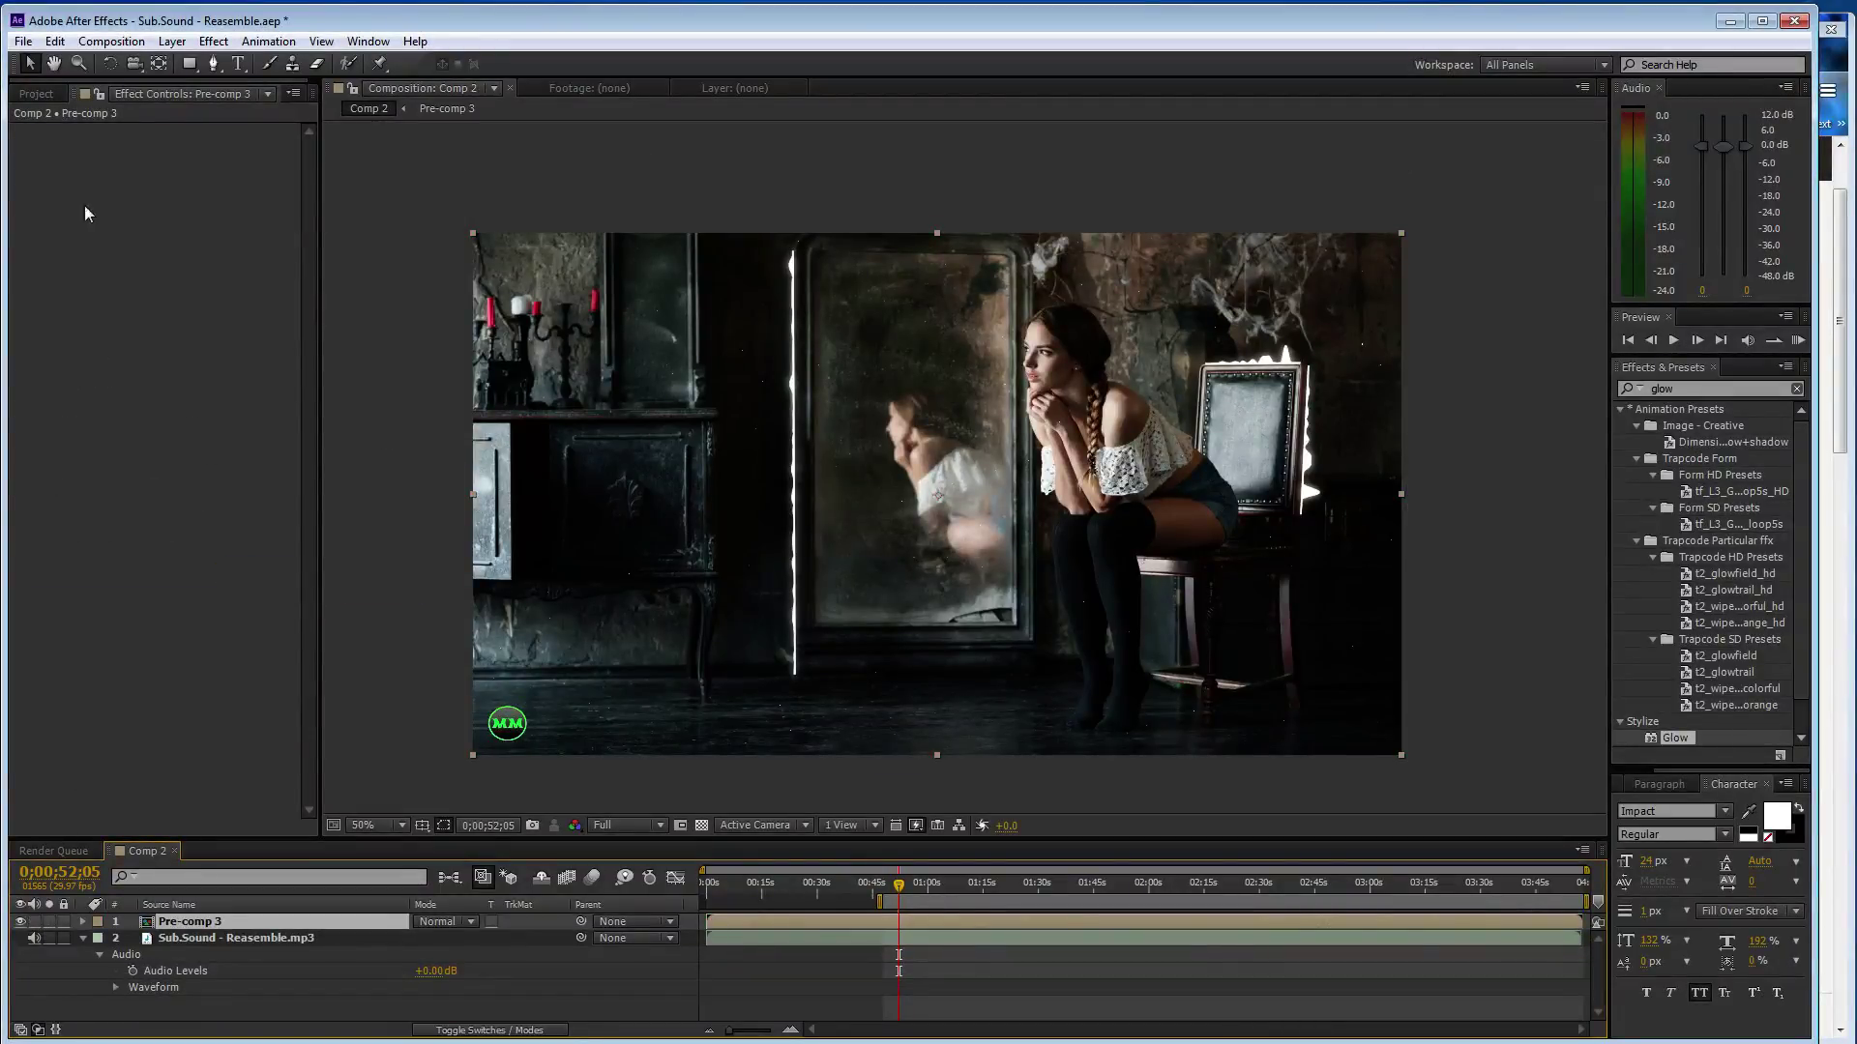
# Add Comp 1 from the older project's folder into Comp 2 above Pre-comp 3
pyautogui.click(50, 97)
pyautogui.click(156, 399)
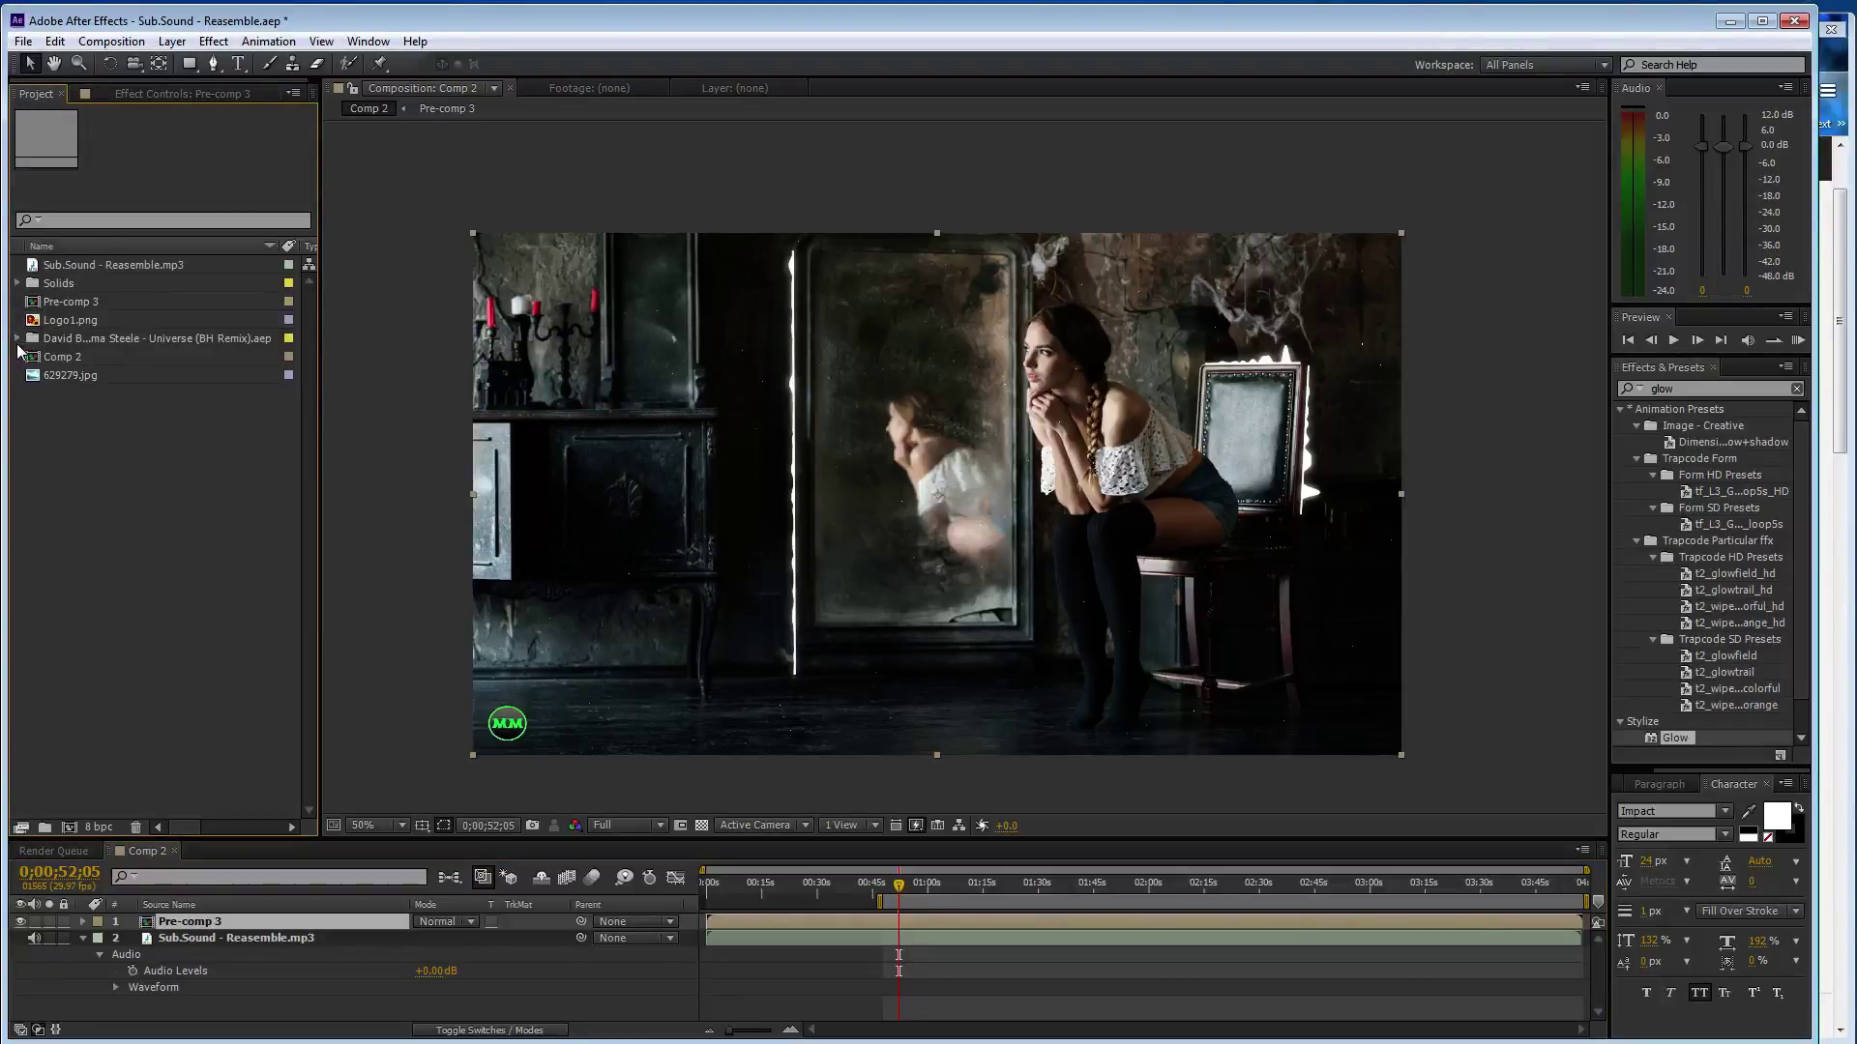
pyautogui.click(18, 339)
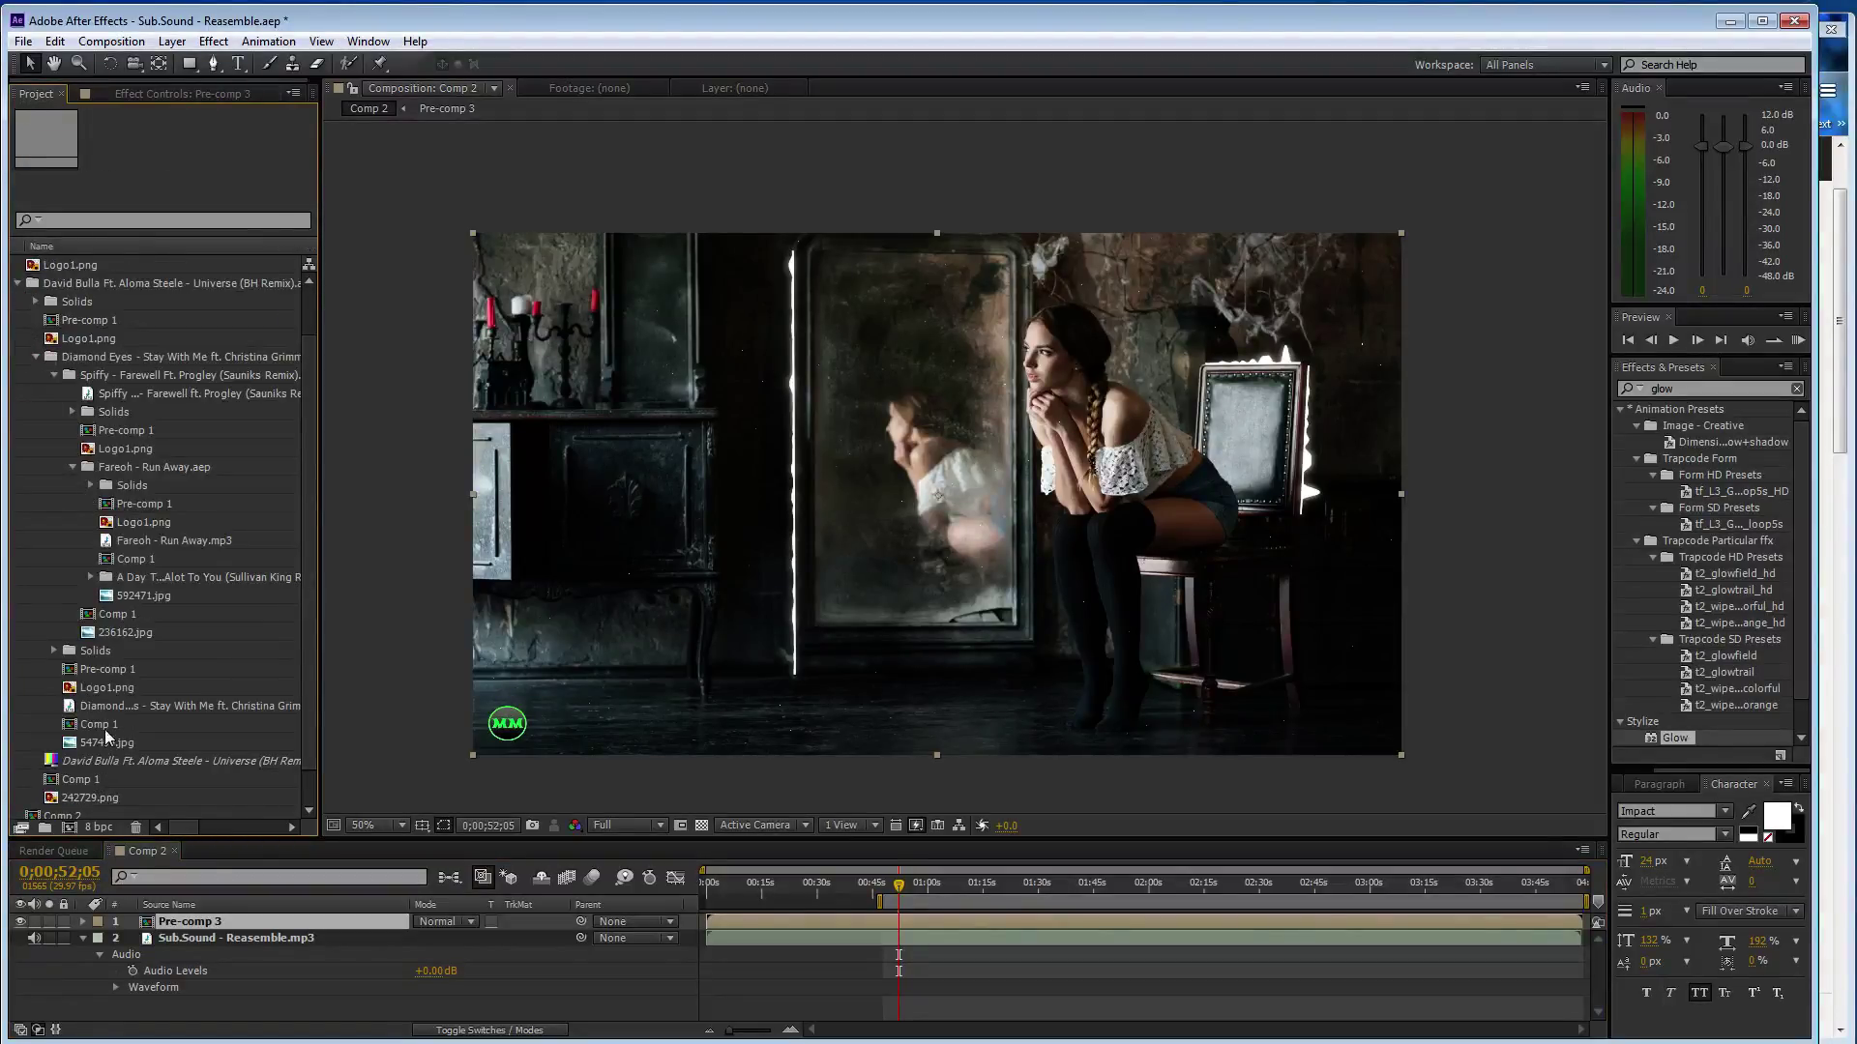
pyautogui.moveTo(106, 728); pyautogui.dragTo(230, 924)
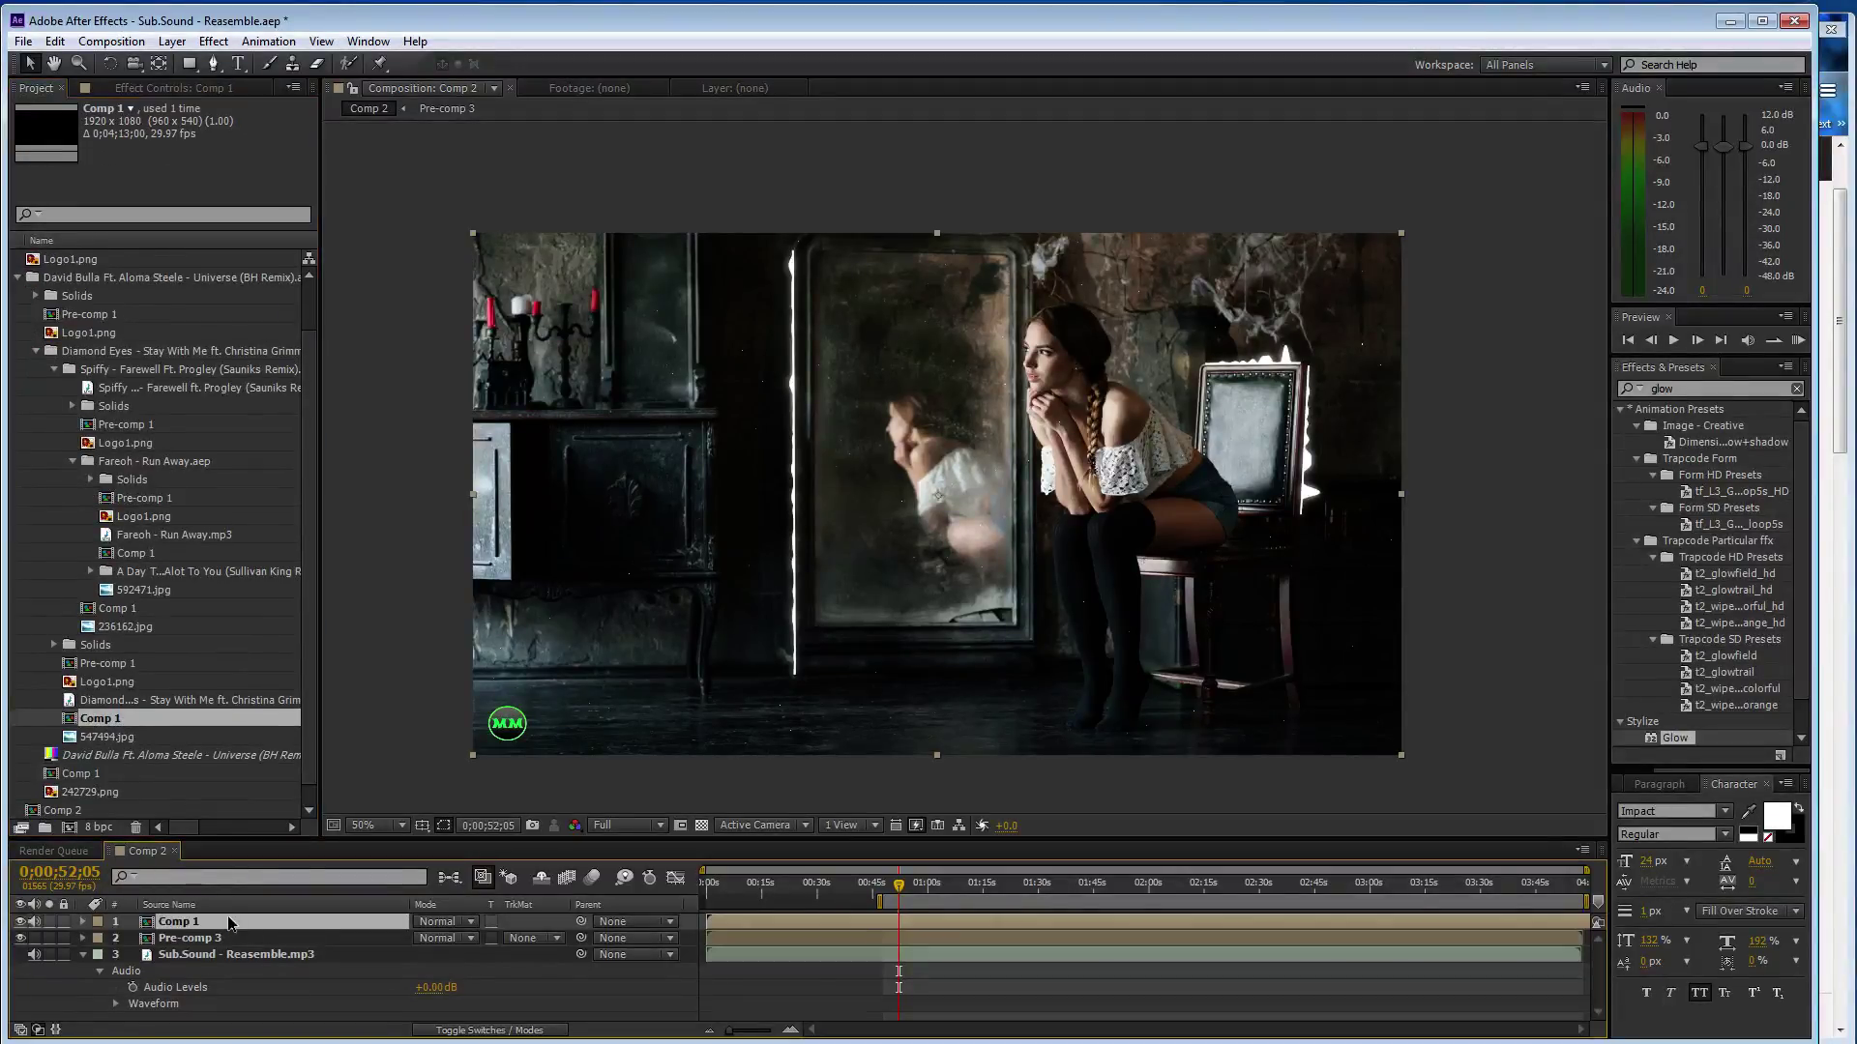
# Copy Logo1.png out of Comp 1 and put it in Comp 2 in place of Comp 1
pyautogui.doubleClick(228, 921)
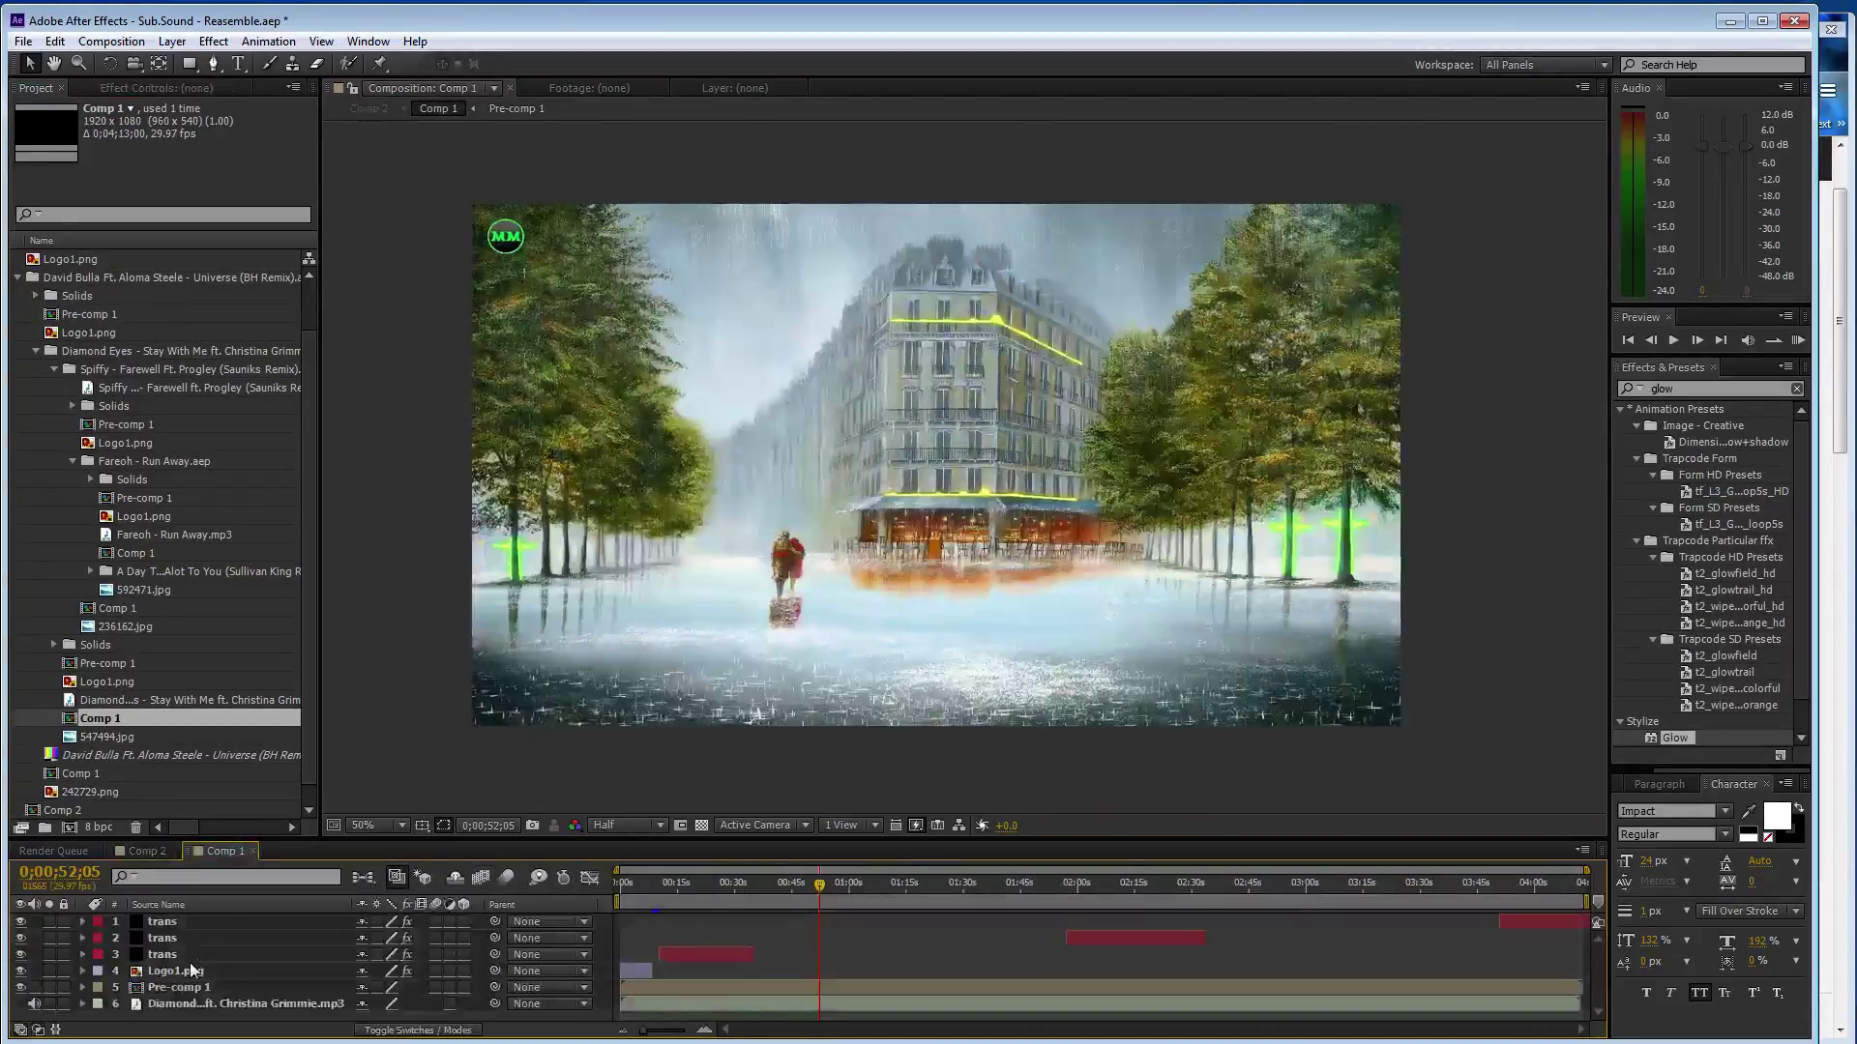
pyautogui.click(193, 971)
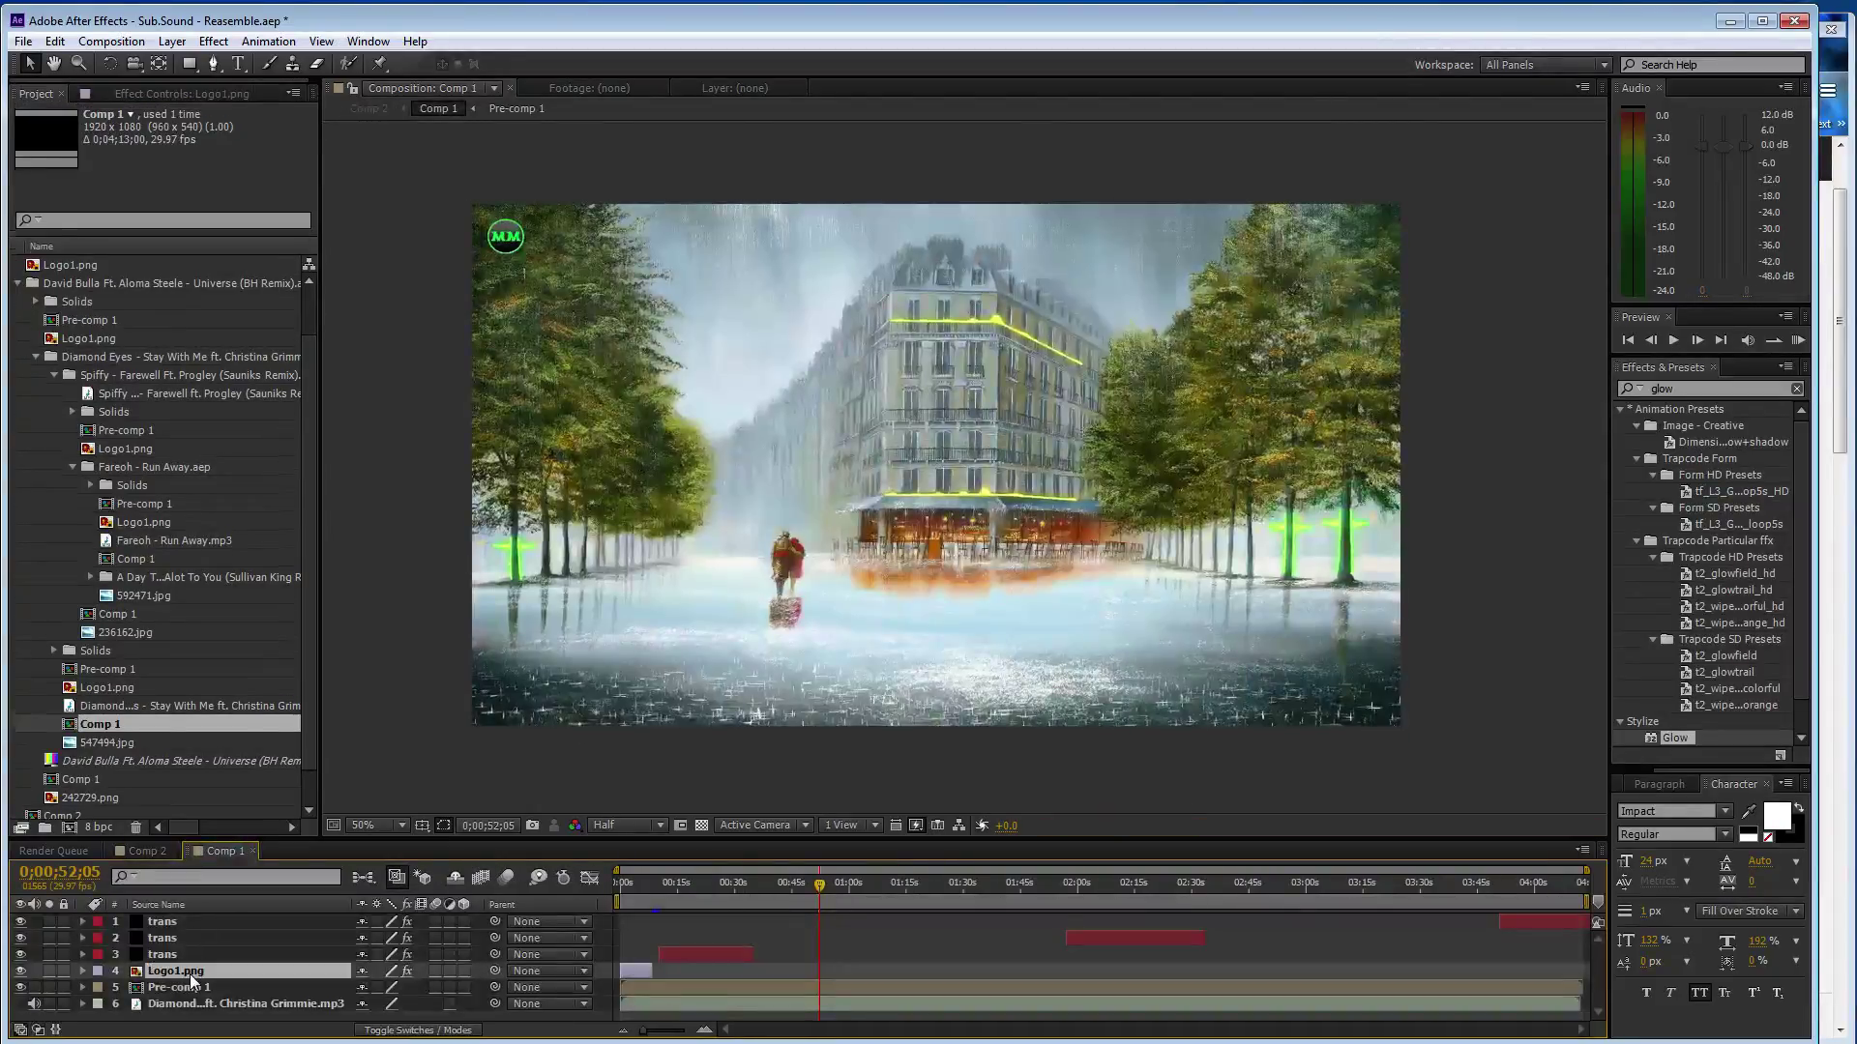
pyautogui.click(252, 851)
pyautogui.press('Delete')
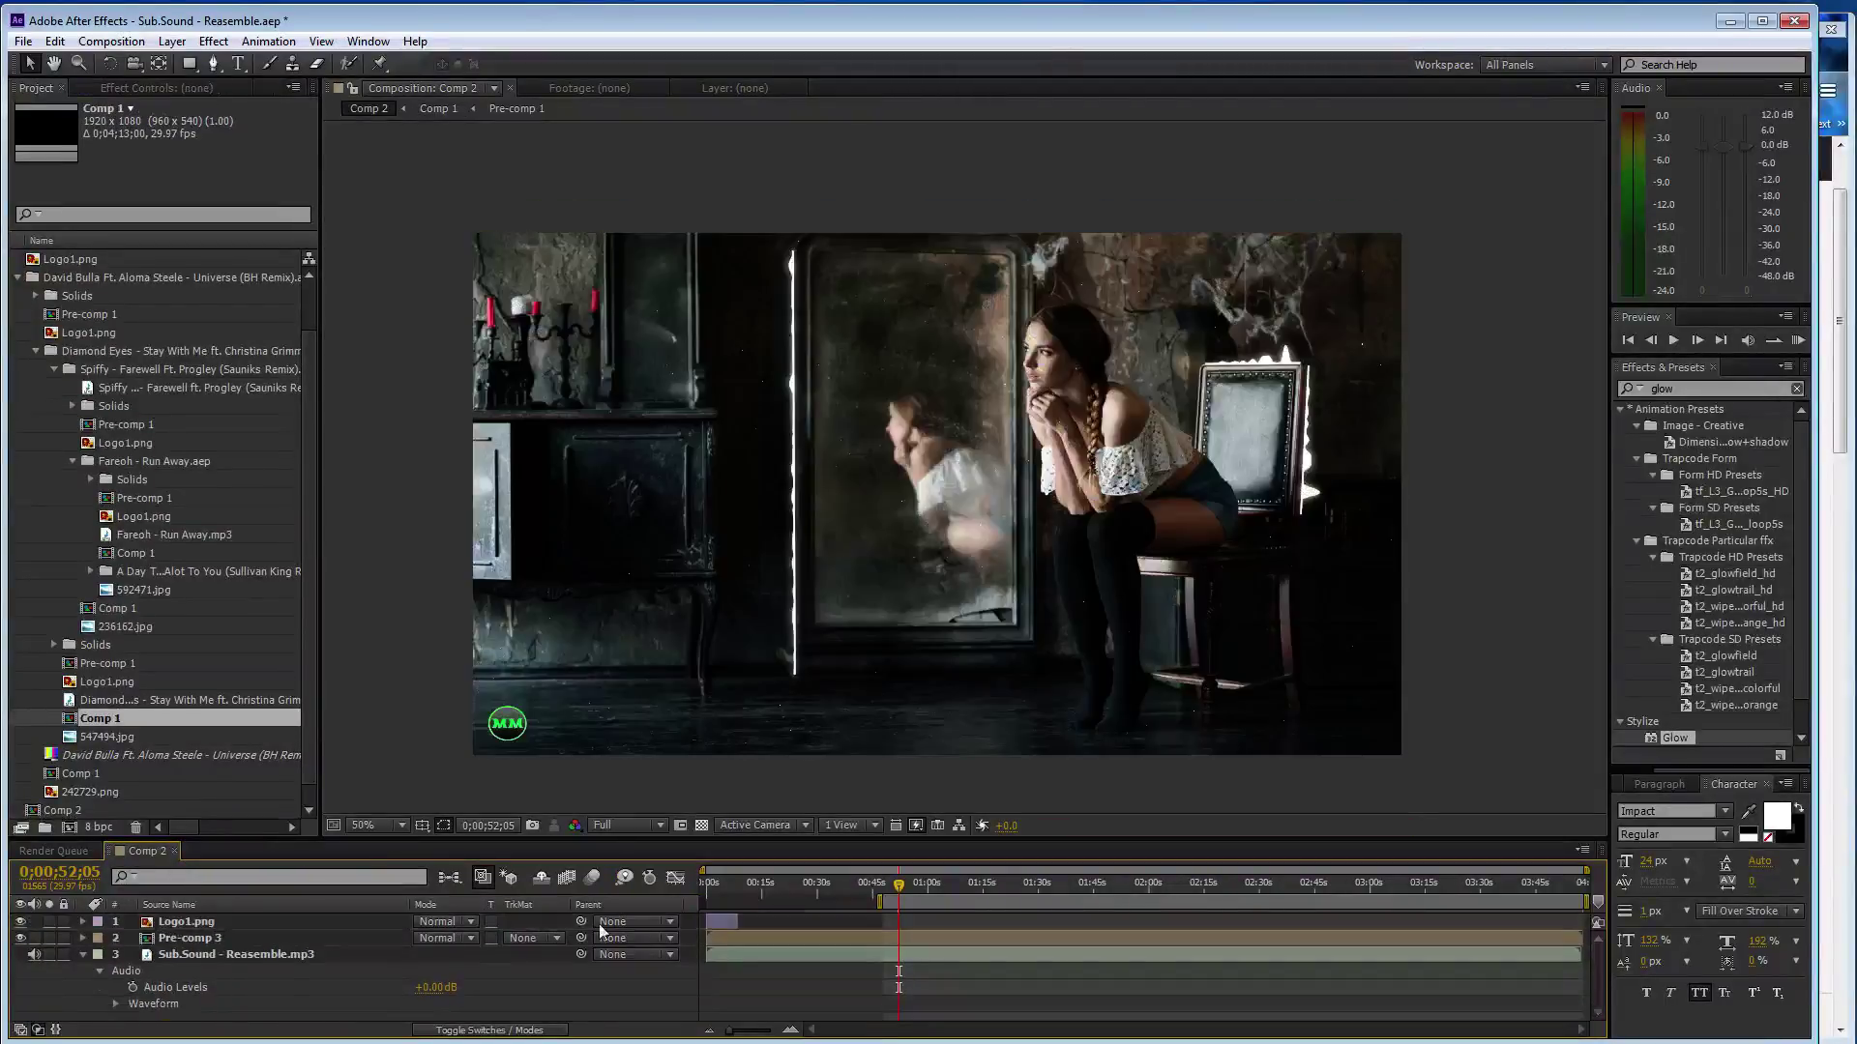
# Set the time to 00:09:13 and make Pre-comp 3's four layers start there
pyautogui.click(762, 883)
pyautogui.moveTo(762, 883); pyautogui.dragTo(740, 886)
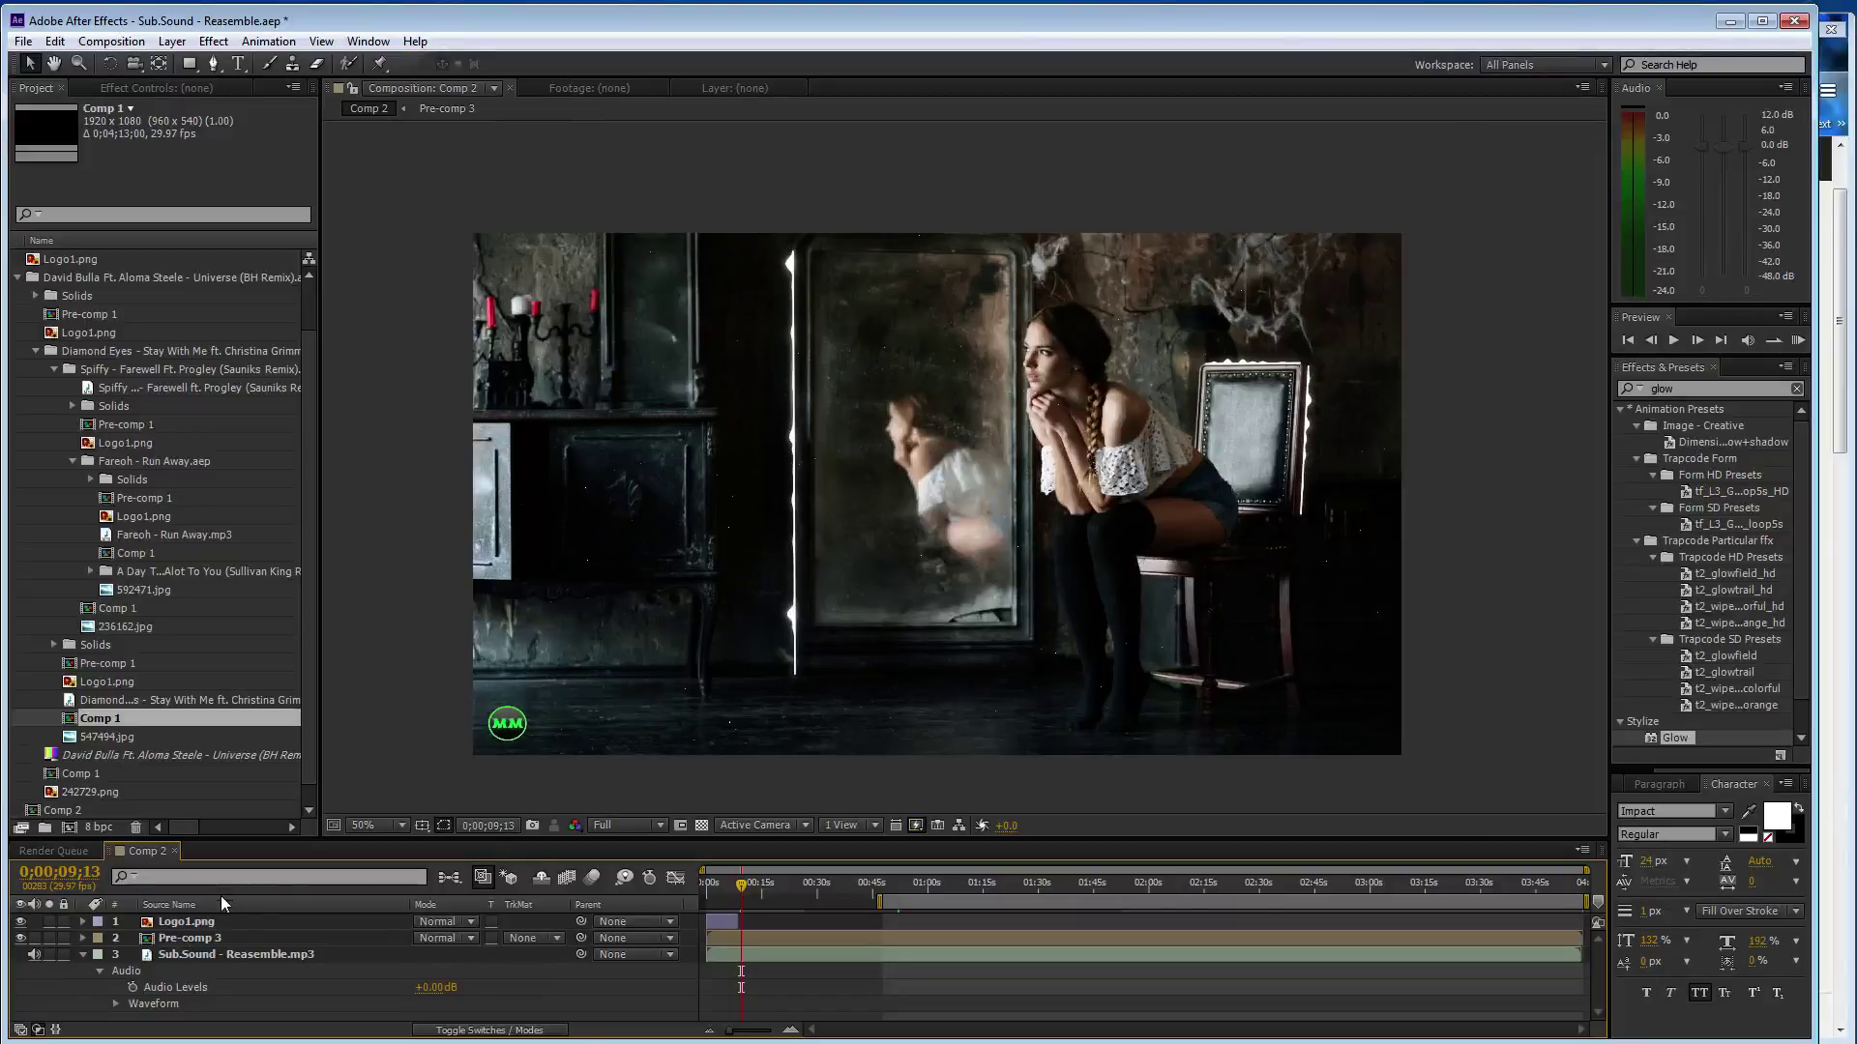
pyautogui.doubleClick(229, 936)
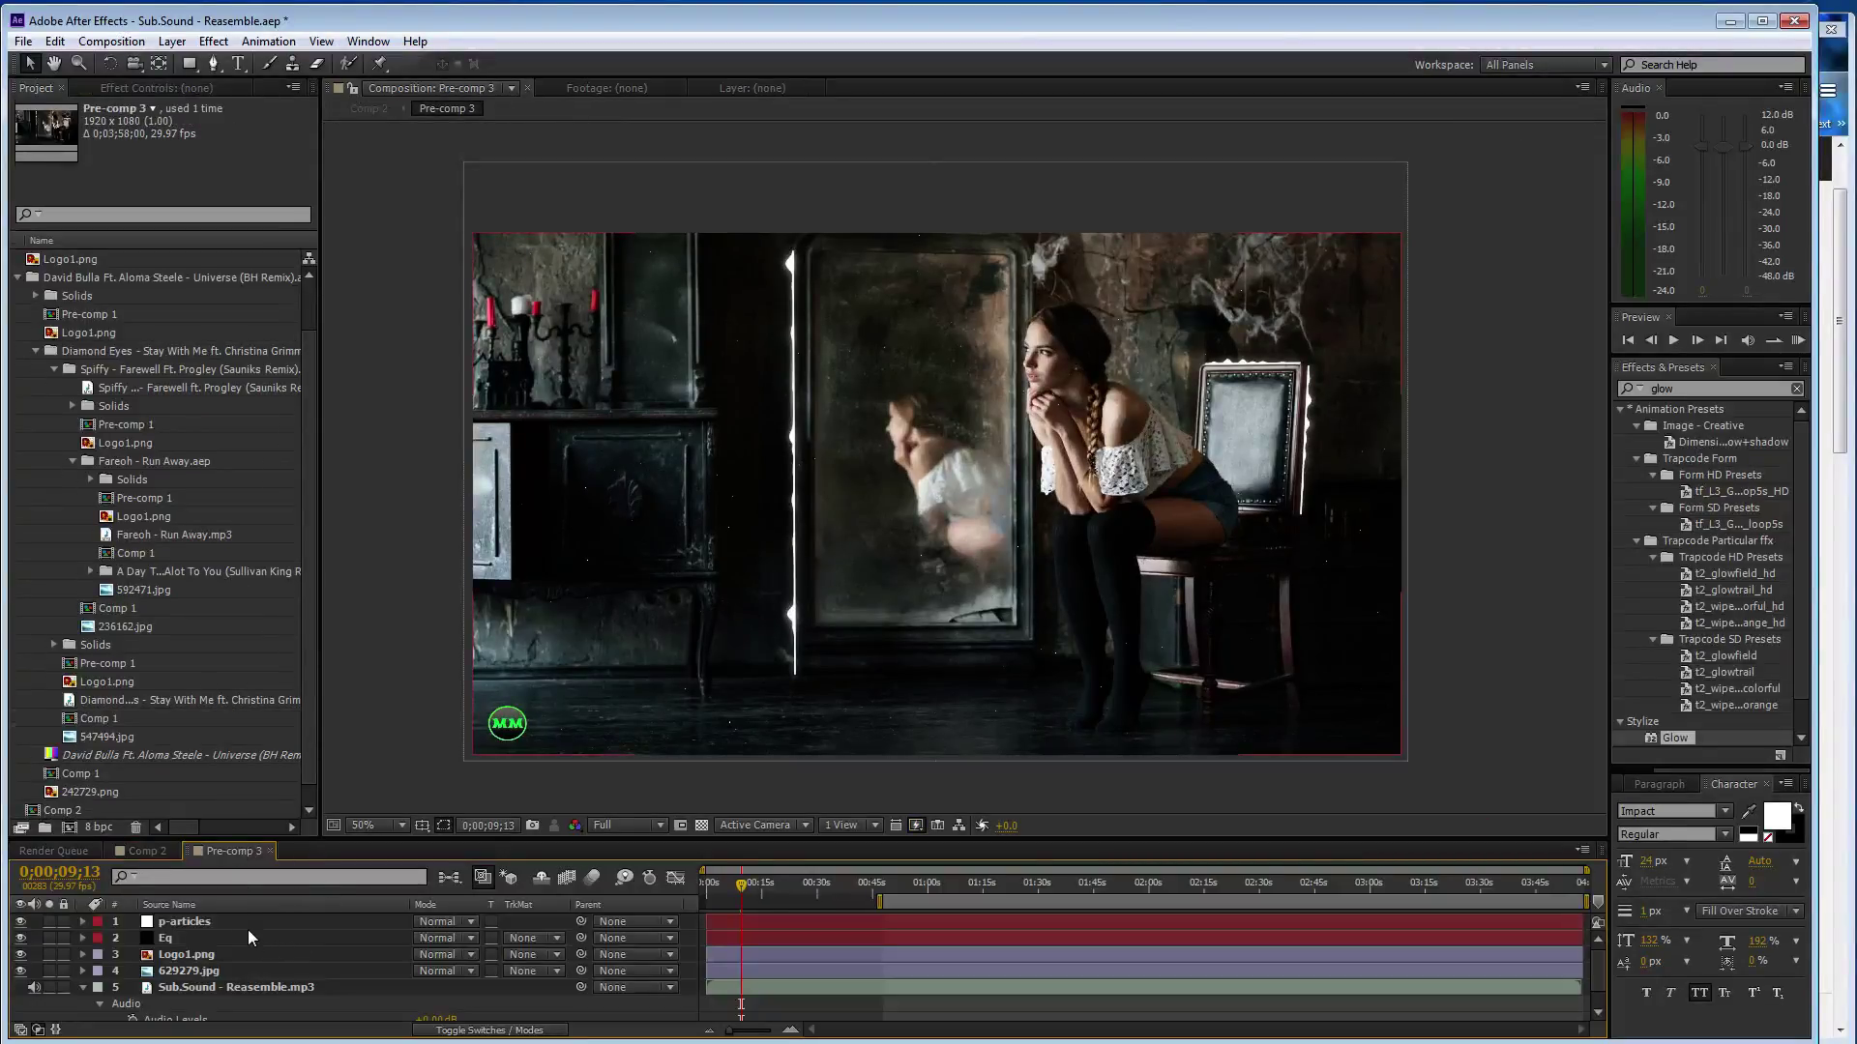
pyautogui.click(248, 924)
pyautogui.keyDown('shift'); pyautogui.click(248, 971); pyautogui.keyUp('shift')
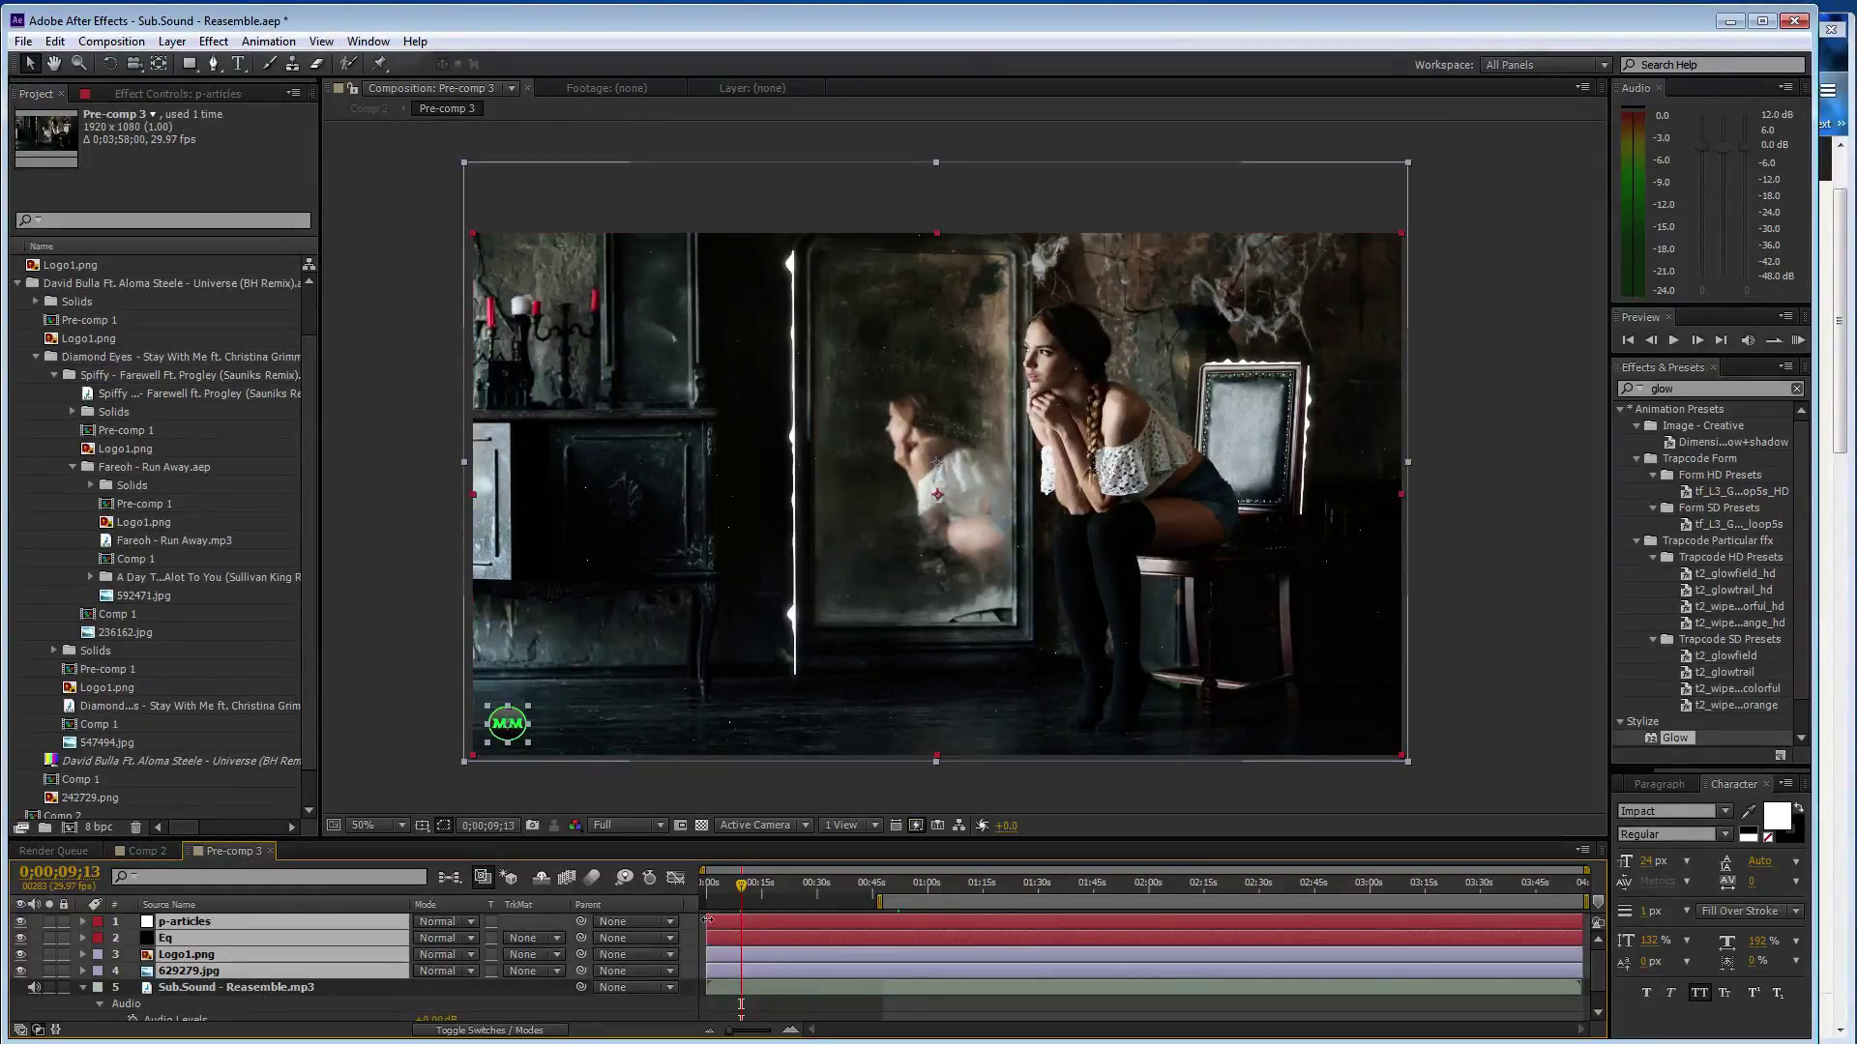
pyautogui.moveTo(707, 920); pyautogui.dragTo(731, 919)
# Add a black solid named 'trans' atop Comp 2 and trim its out-point to about 0:23
pyautogui.click(150, 851)
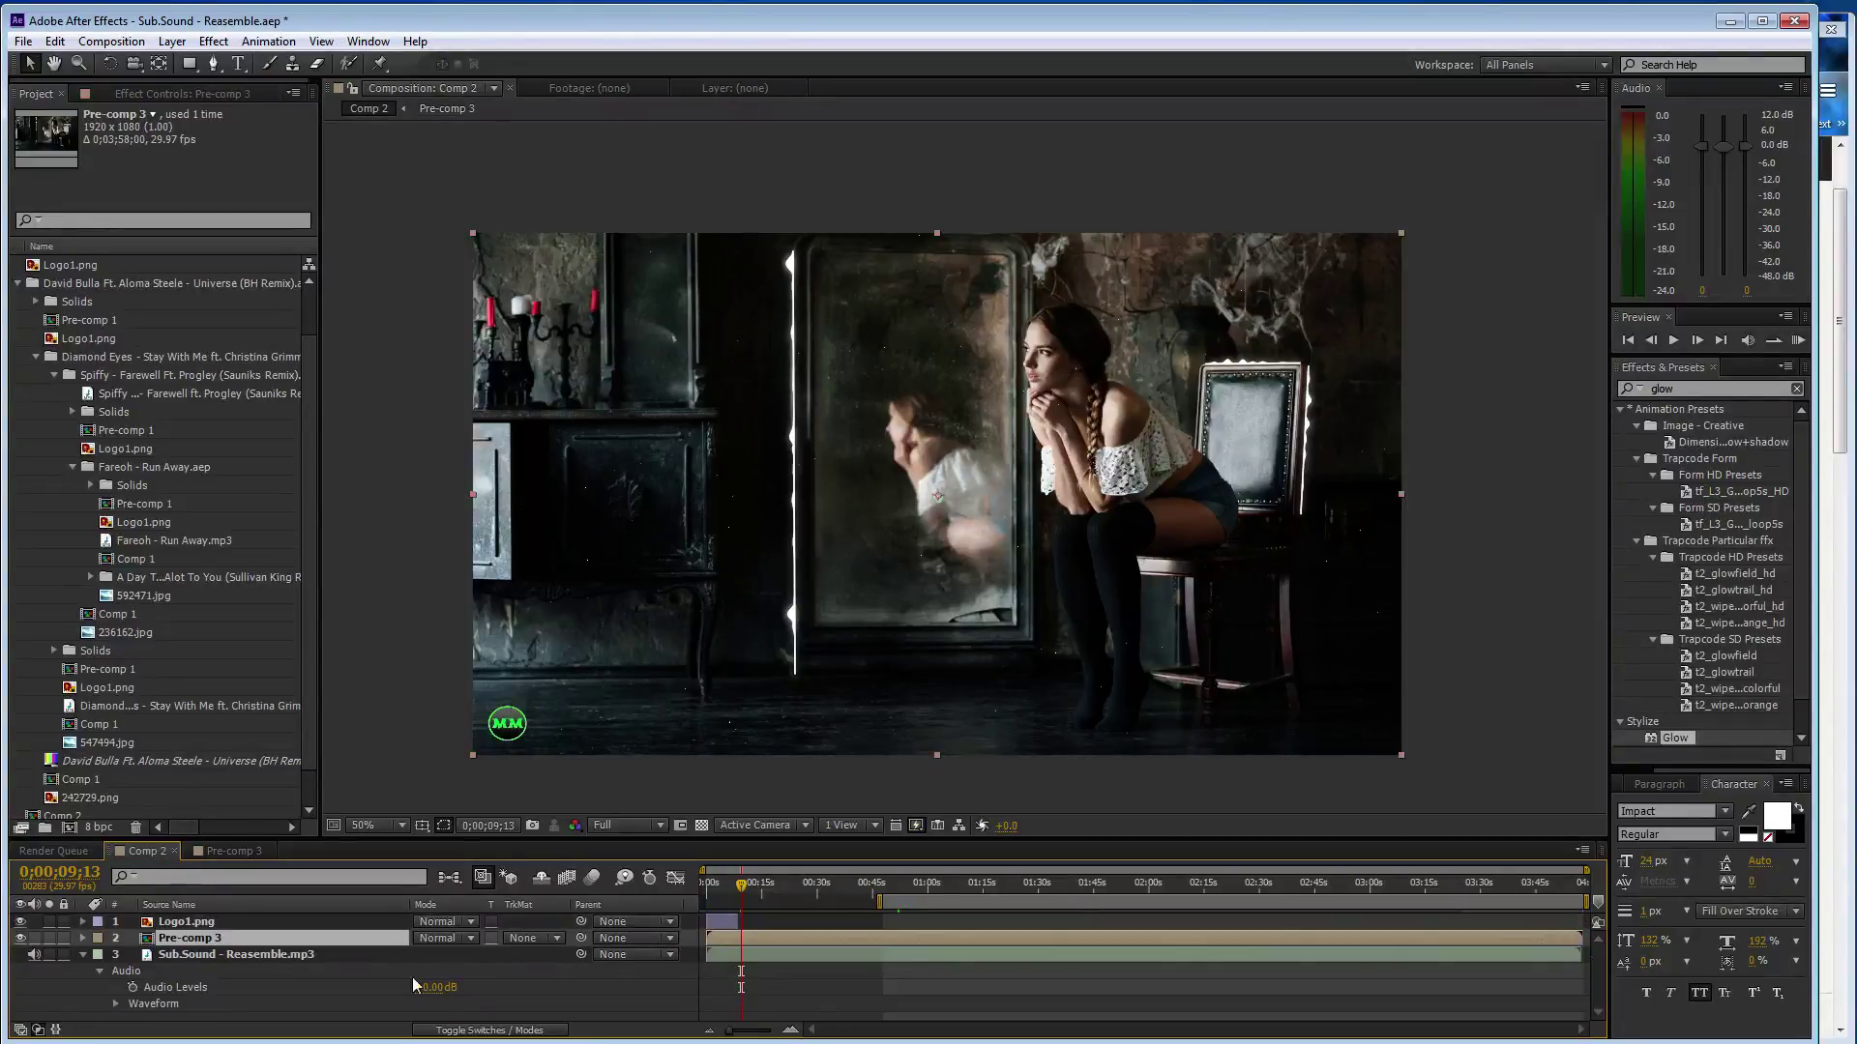
pyautogui.click(377, 677)
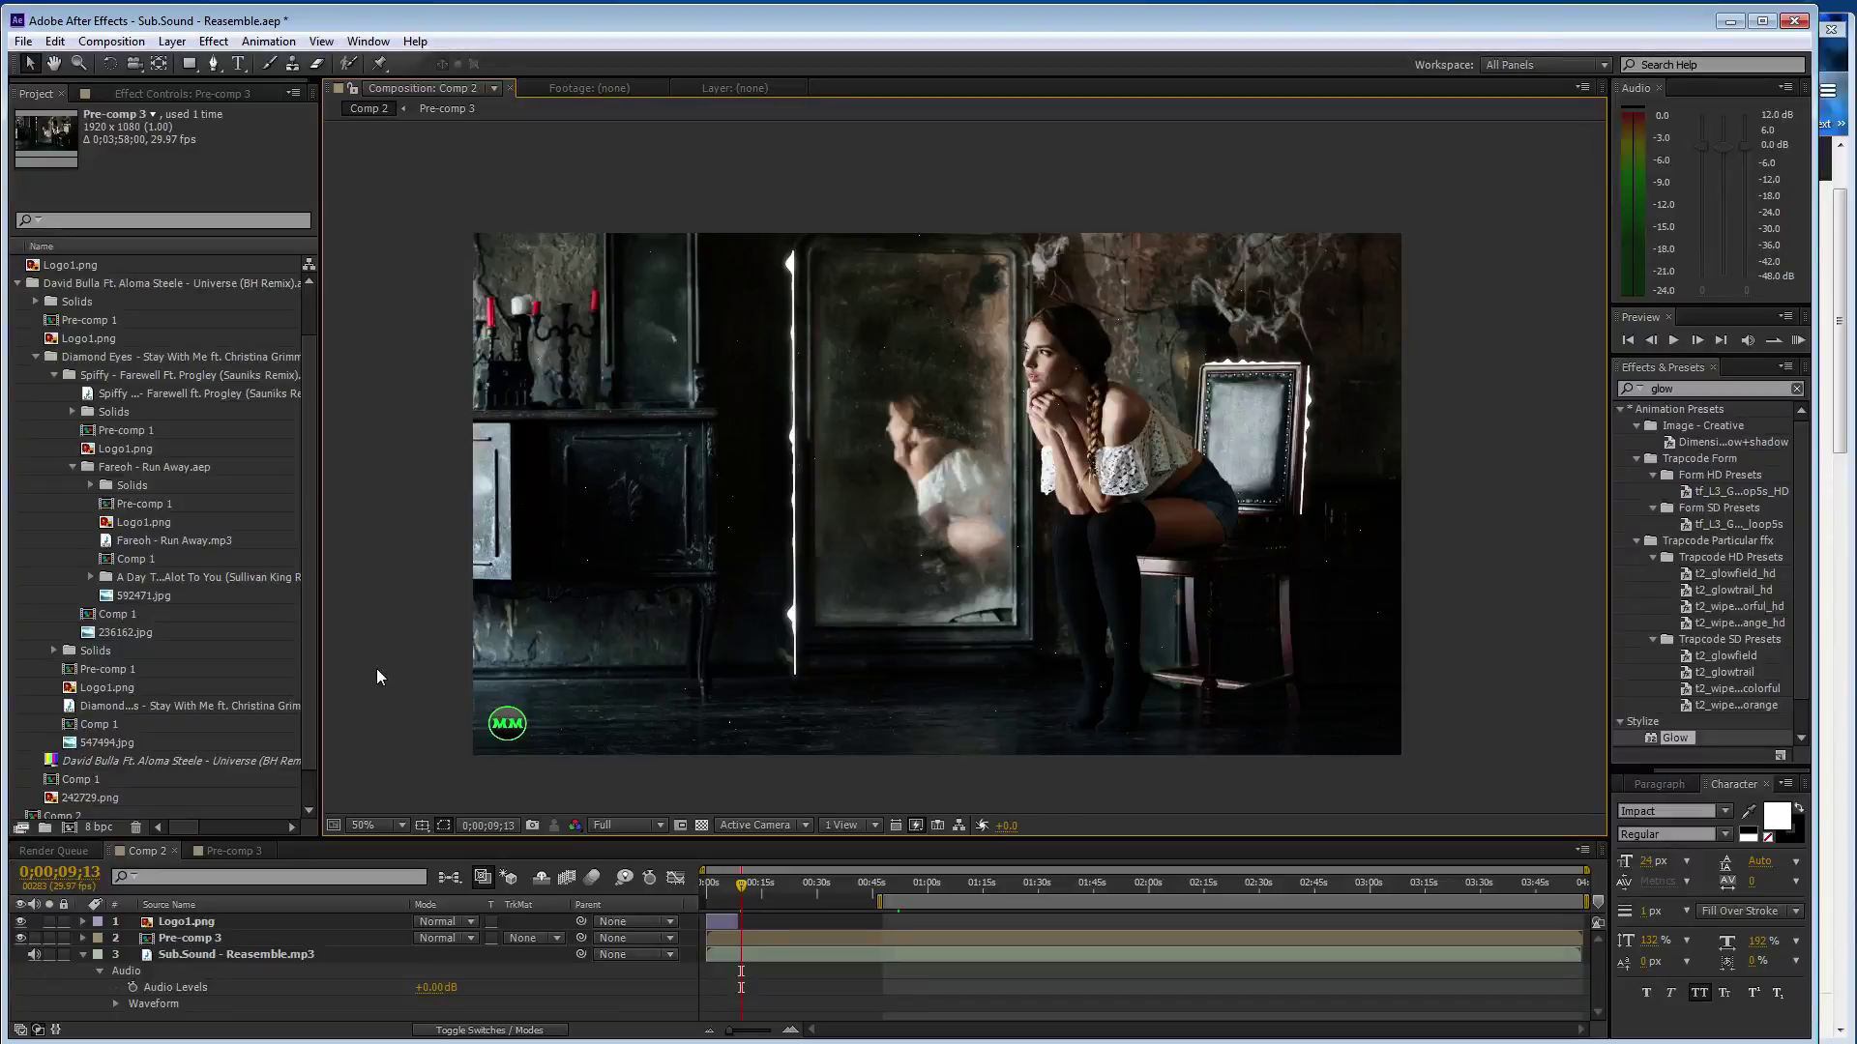
pyautogui.hotkey('ctrl', 'y')
pyautogui.write('trans')
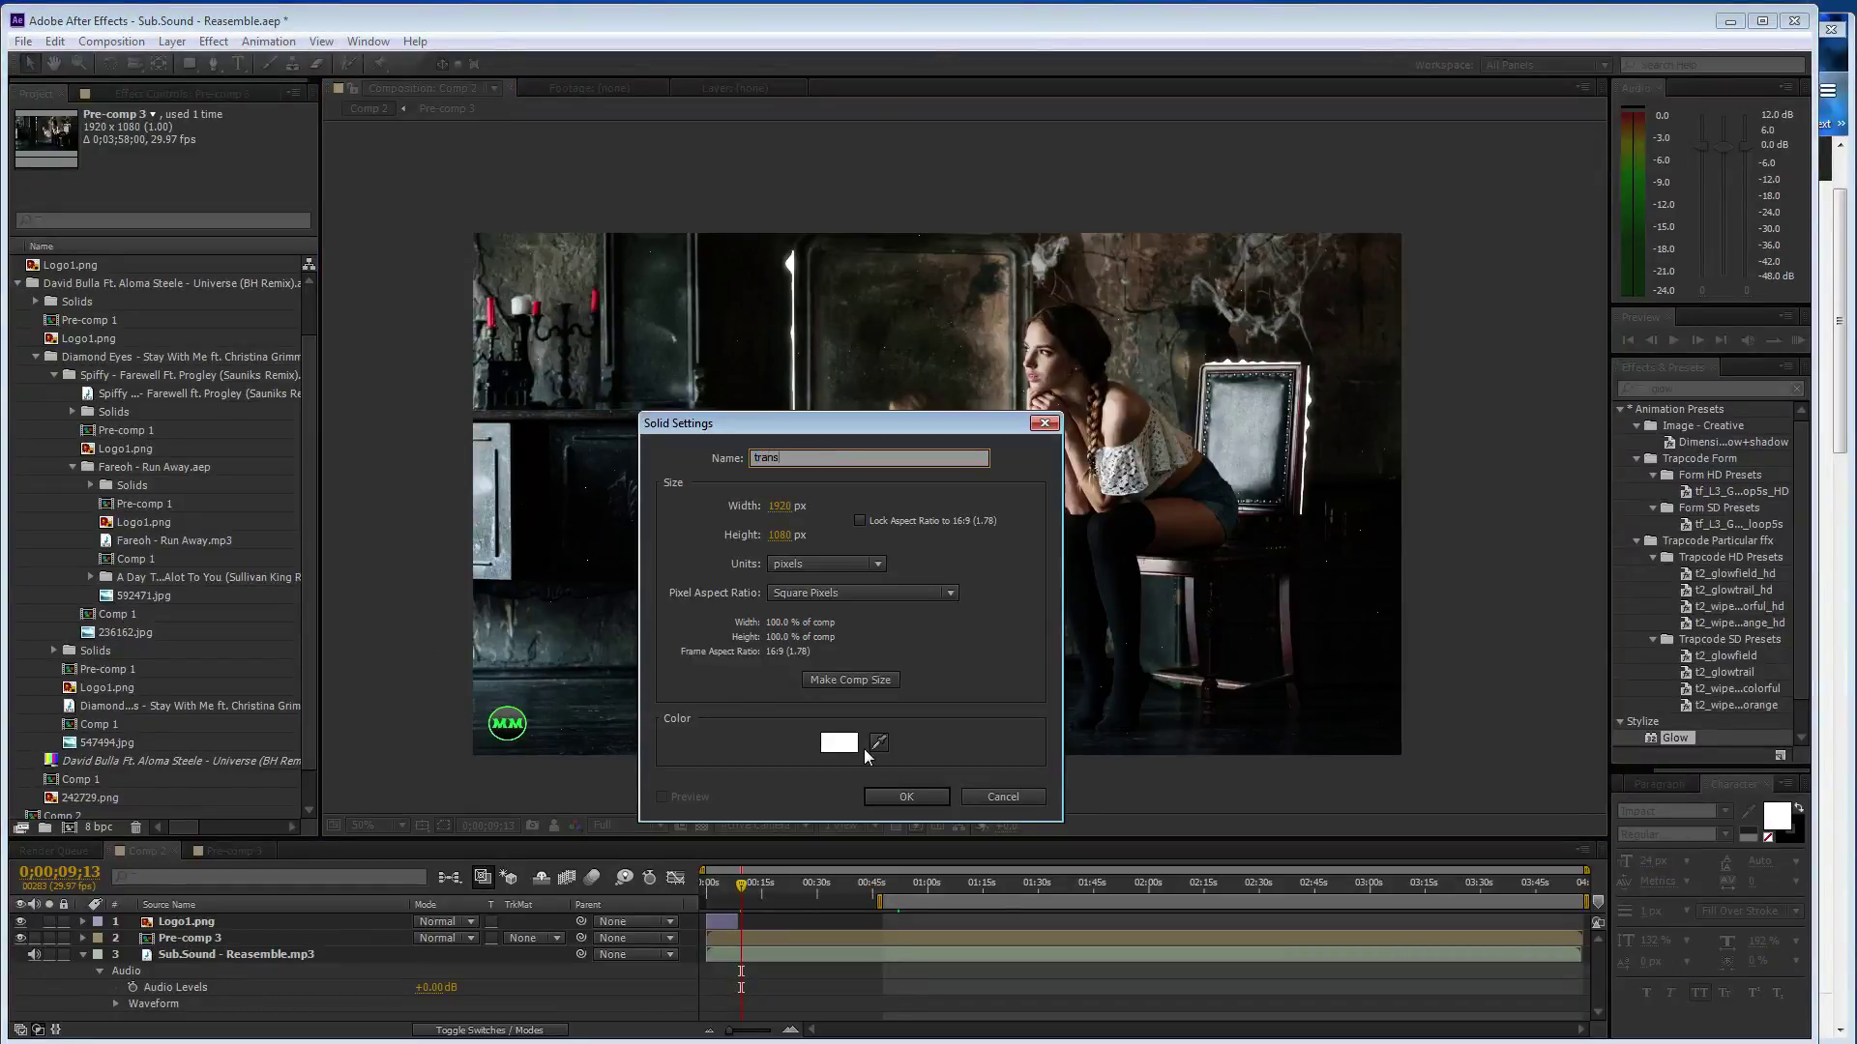
pyautogui.click(839, 742)
pyautogui.moveTo(361, 522); pyautogui.dragTo(61, 626)
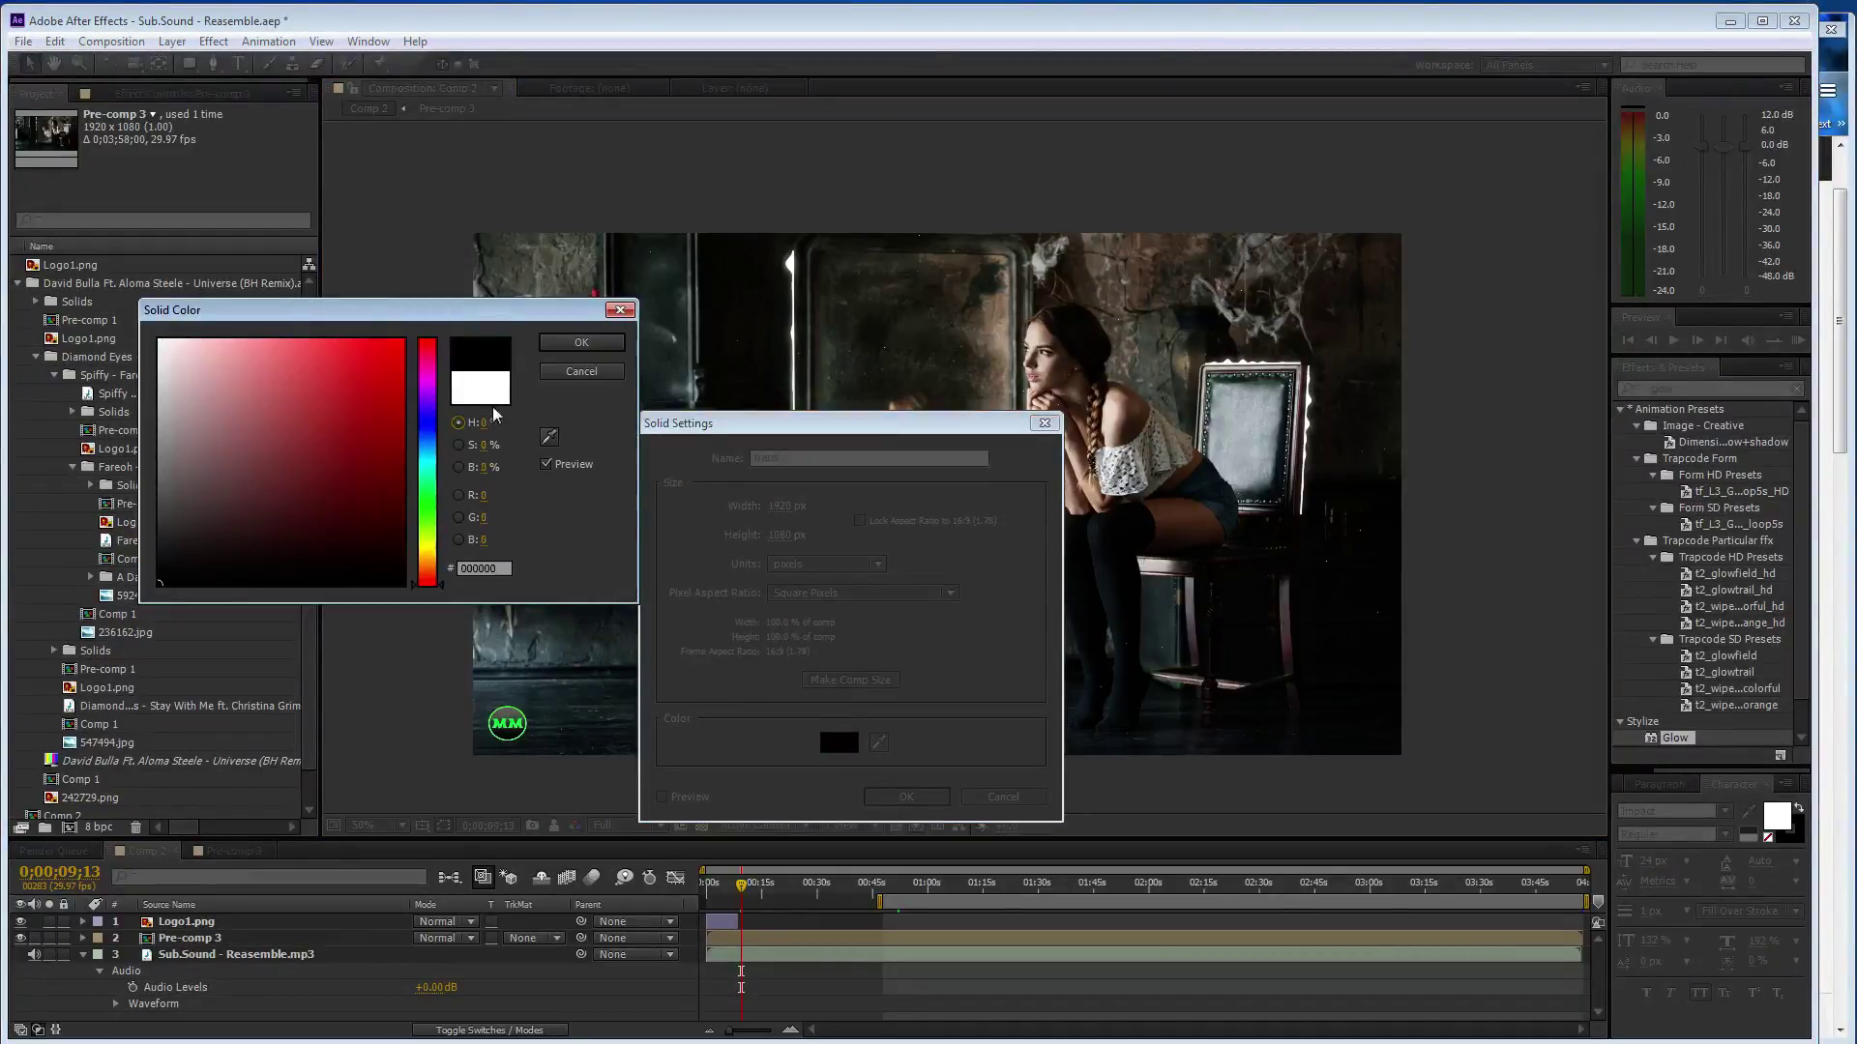
pyautogui.click(568, 350)
pyautogui.click(907, 797)
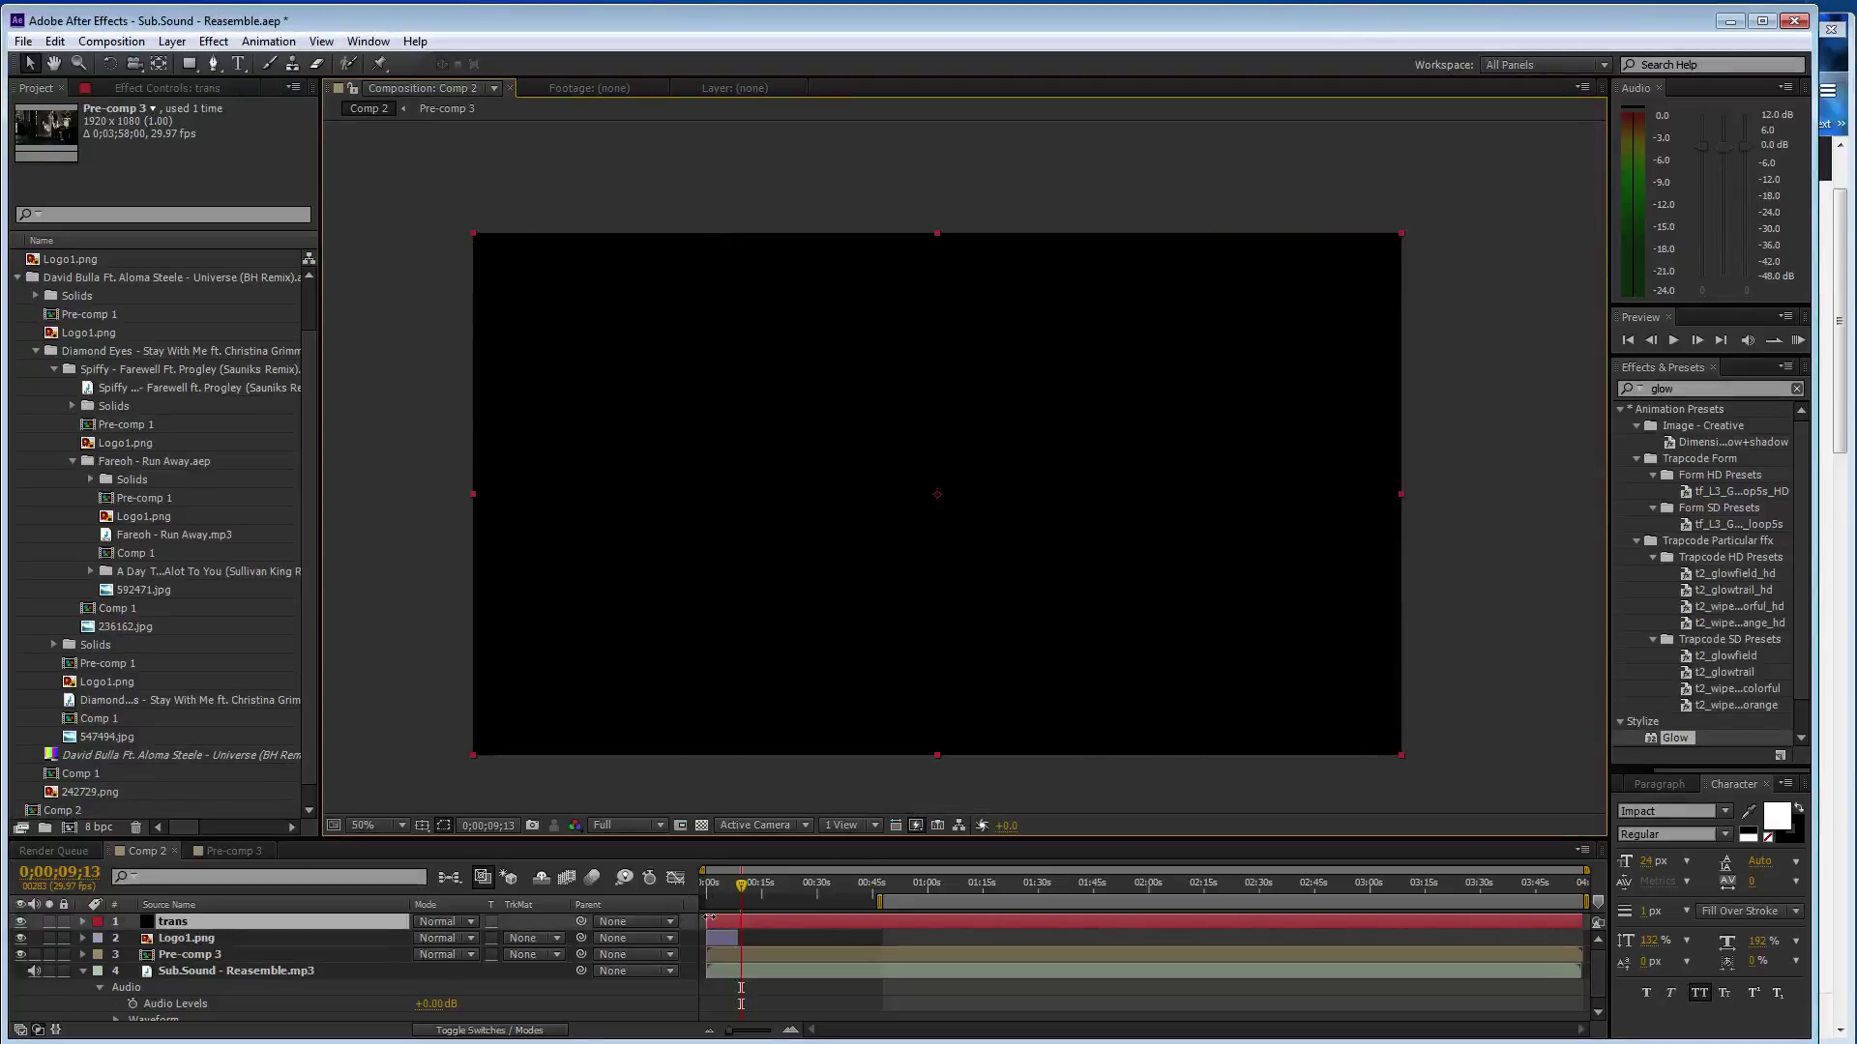
pyautogui.moveTo(1579, 925); pyautogui.dragTo(804, 922)
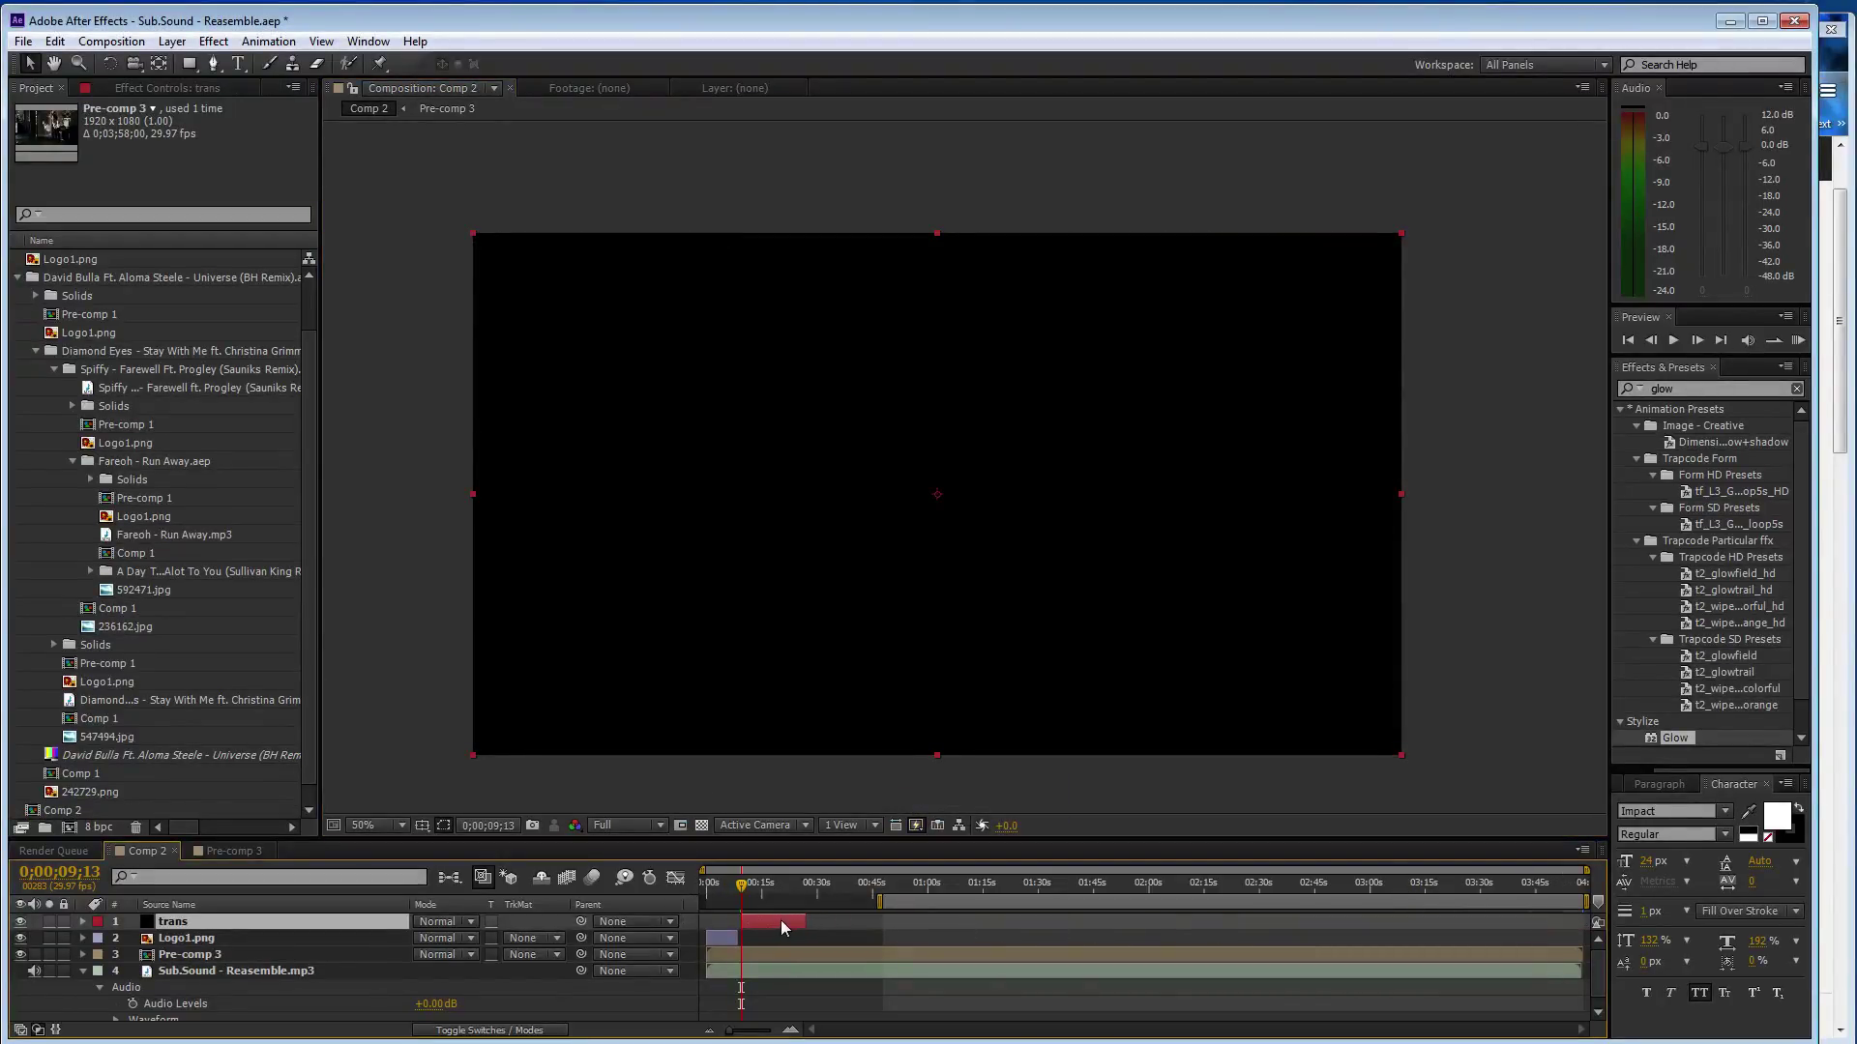
pyautogui.click(213, 41)
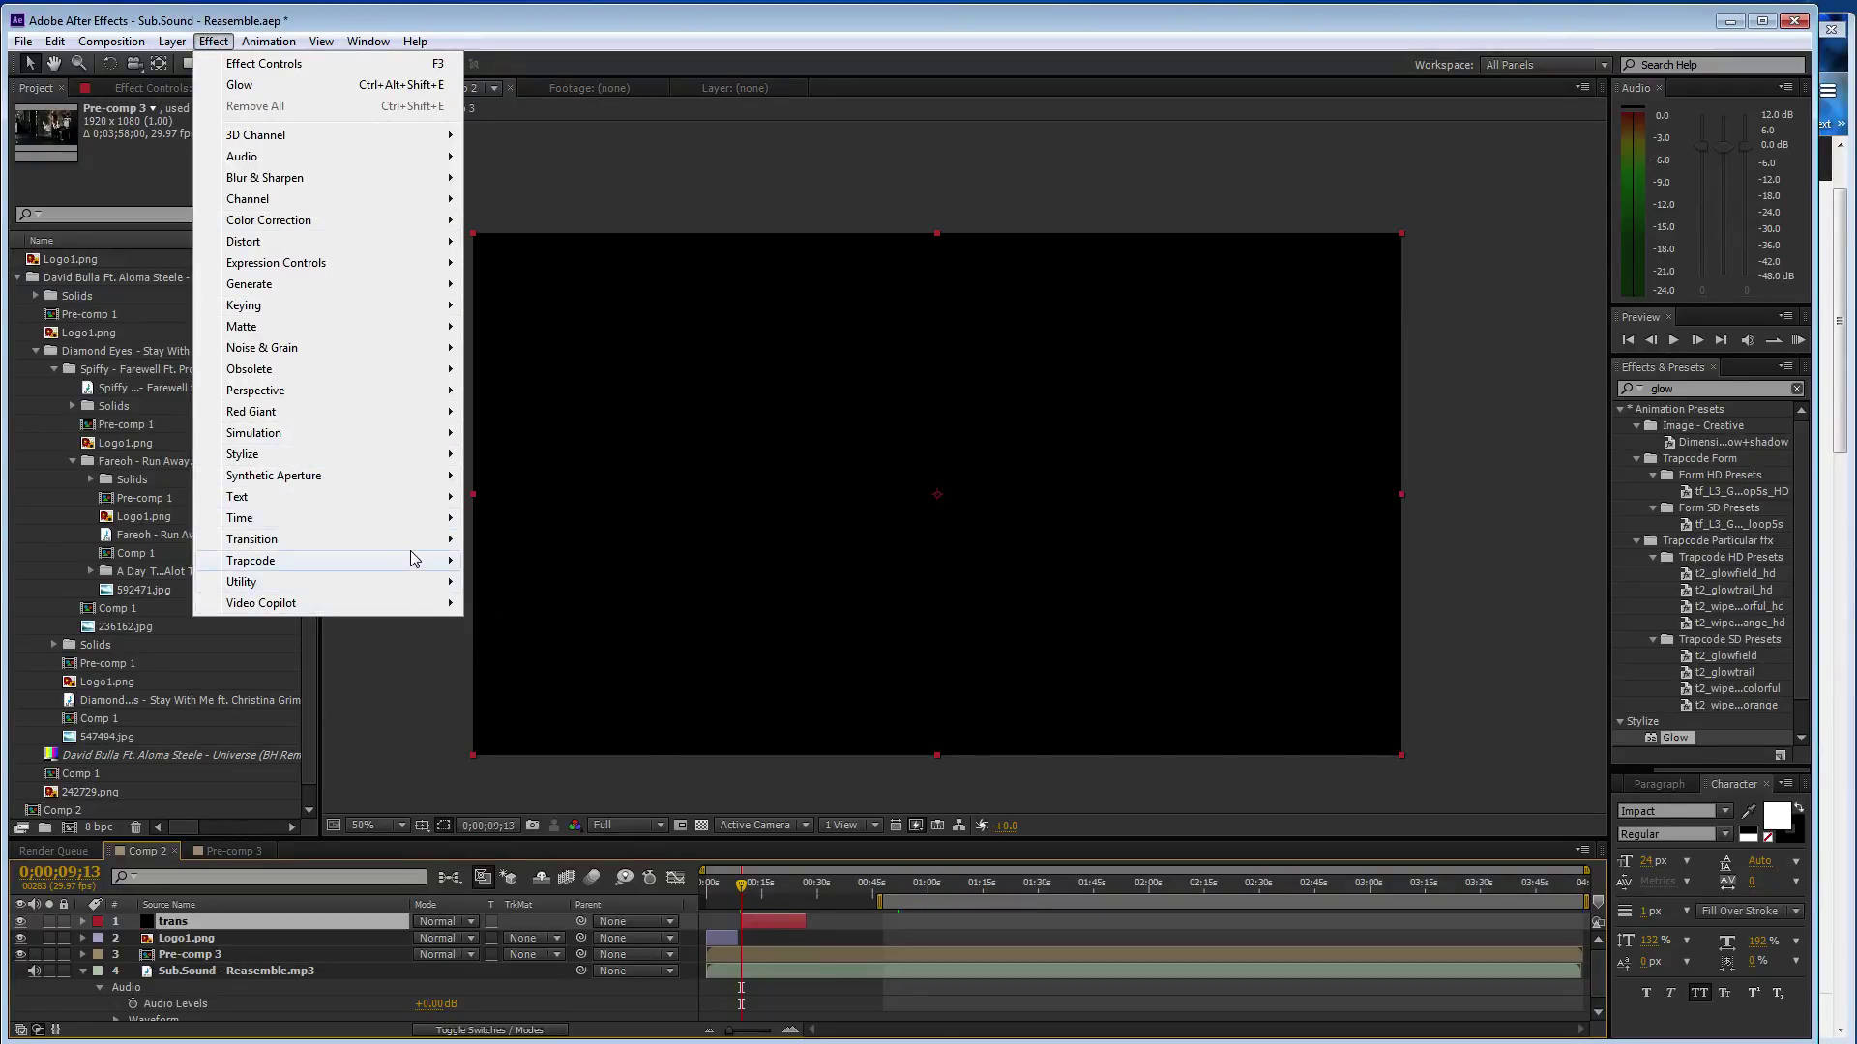
# Apply CC Image Wipe to trans using Pre-comp 3's Lightness, with 58% border softness
pyautogui.moveTo(440, 539)
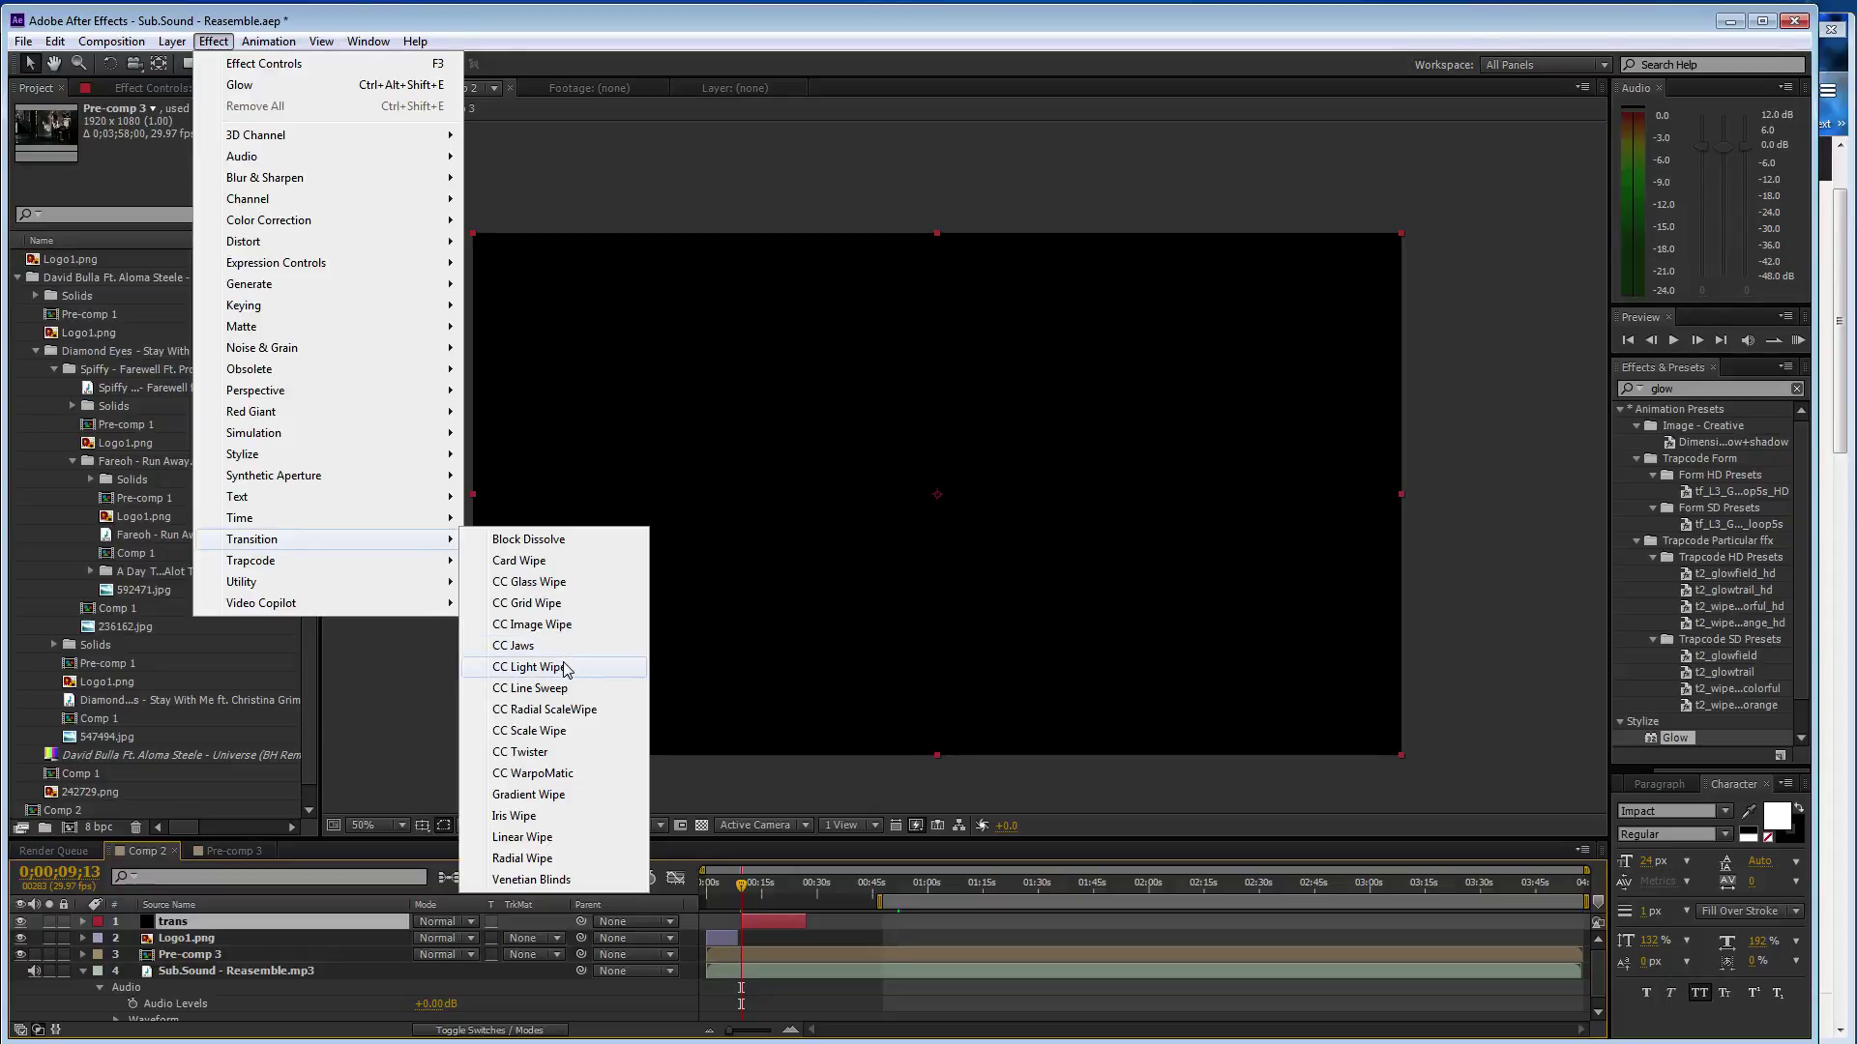
pyautogui.click(567, 625)
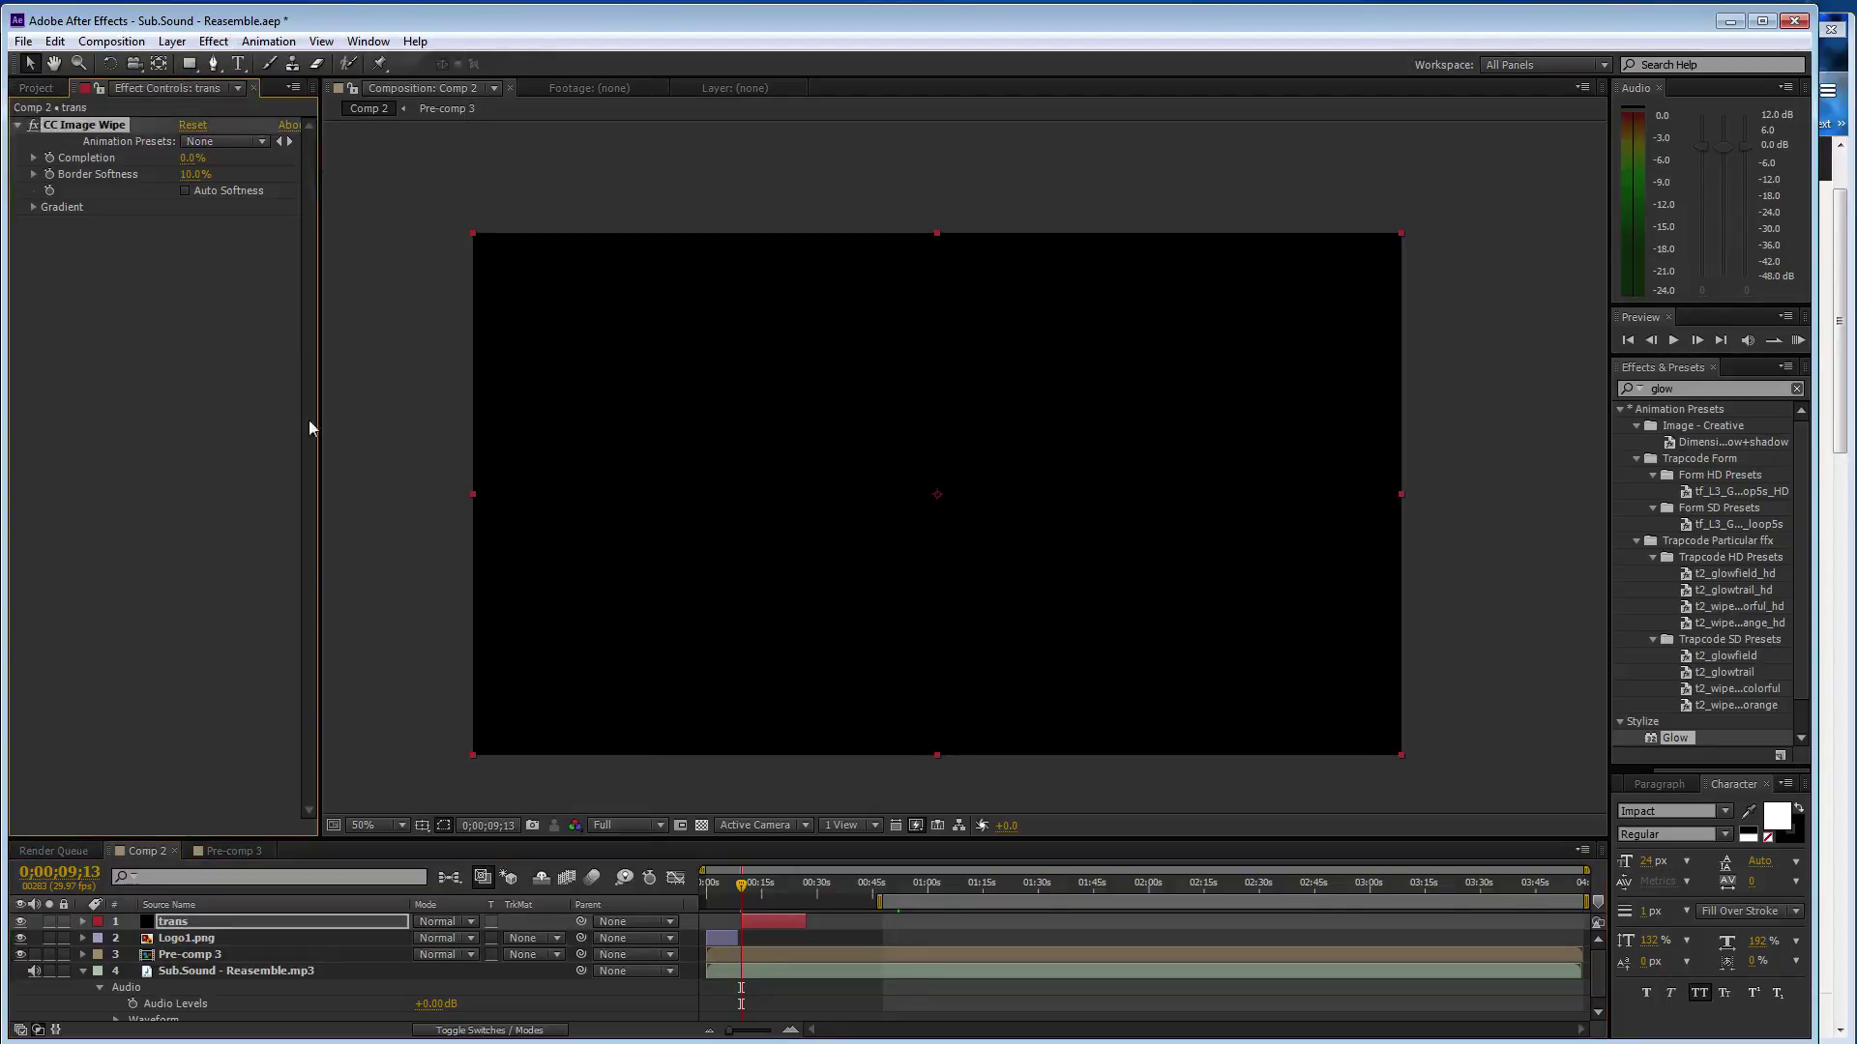
pyautogui.click(35, 208)
pyautogui.click(211, 224)
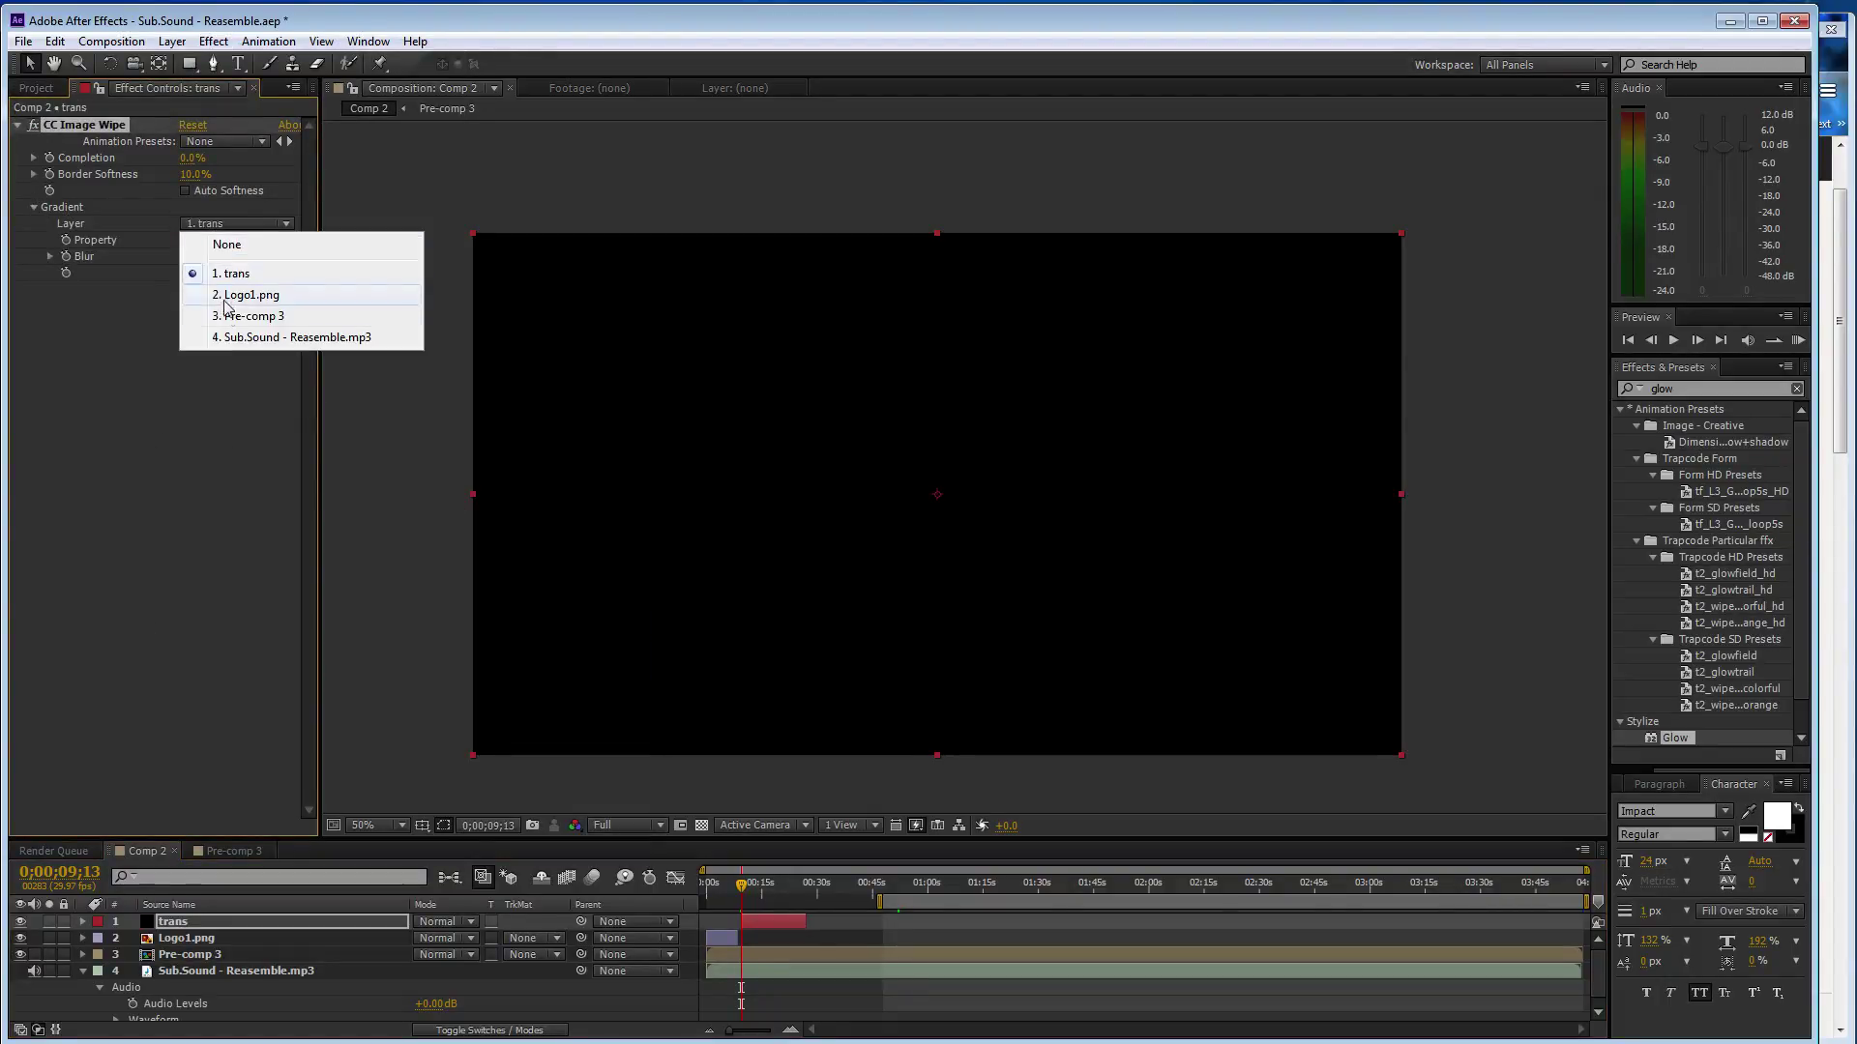
pyautogui.click(232, 317)
pyautogui.click(217, 242)
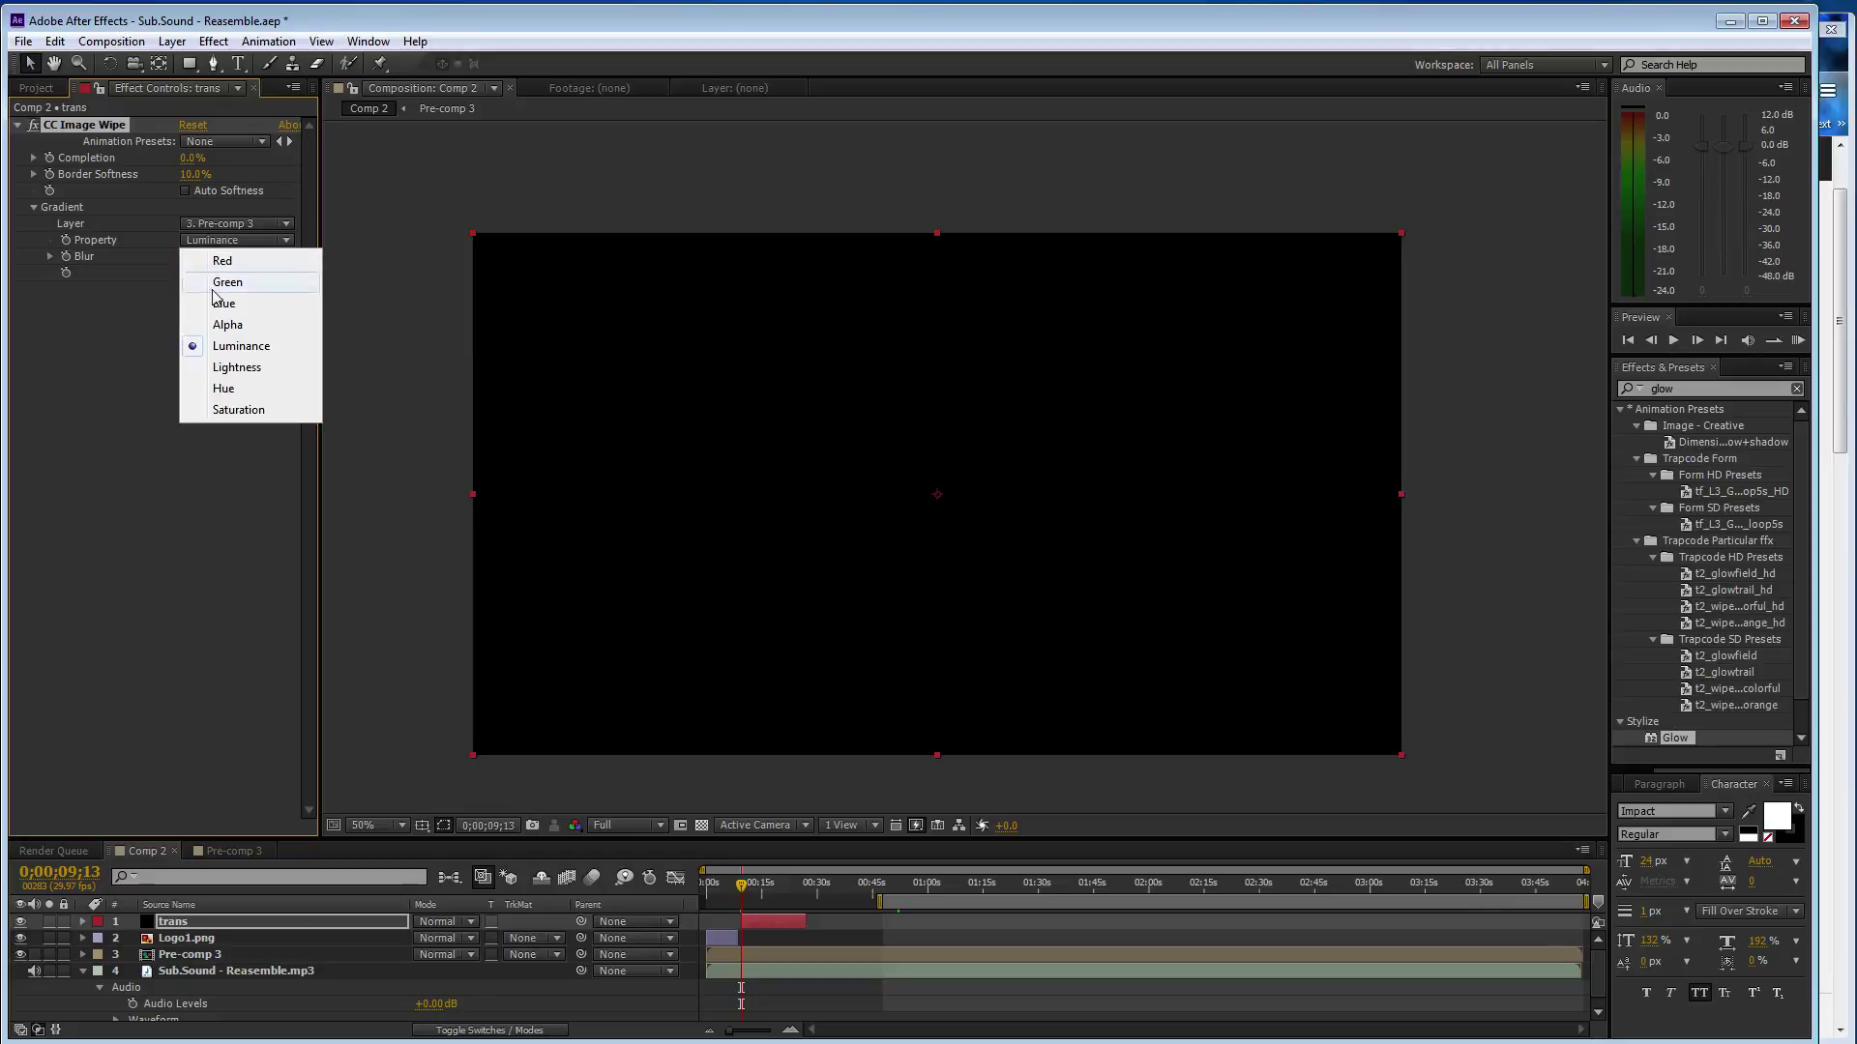
pyautogui.click(222, 368)
pyautogui.moveTo(196, 176)
pyautogui.mouseDown()
pyautogui.moveTo(250, 174)
pyautogui.moveTo(55, 165)
pyautogui.mouseUp()
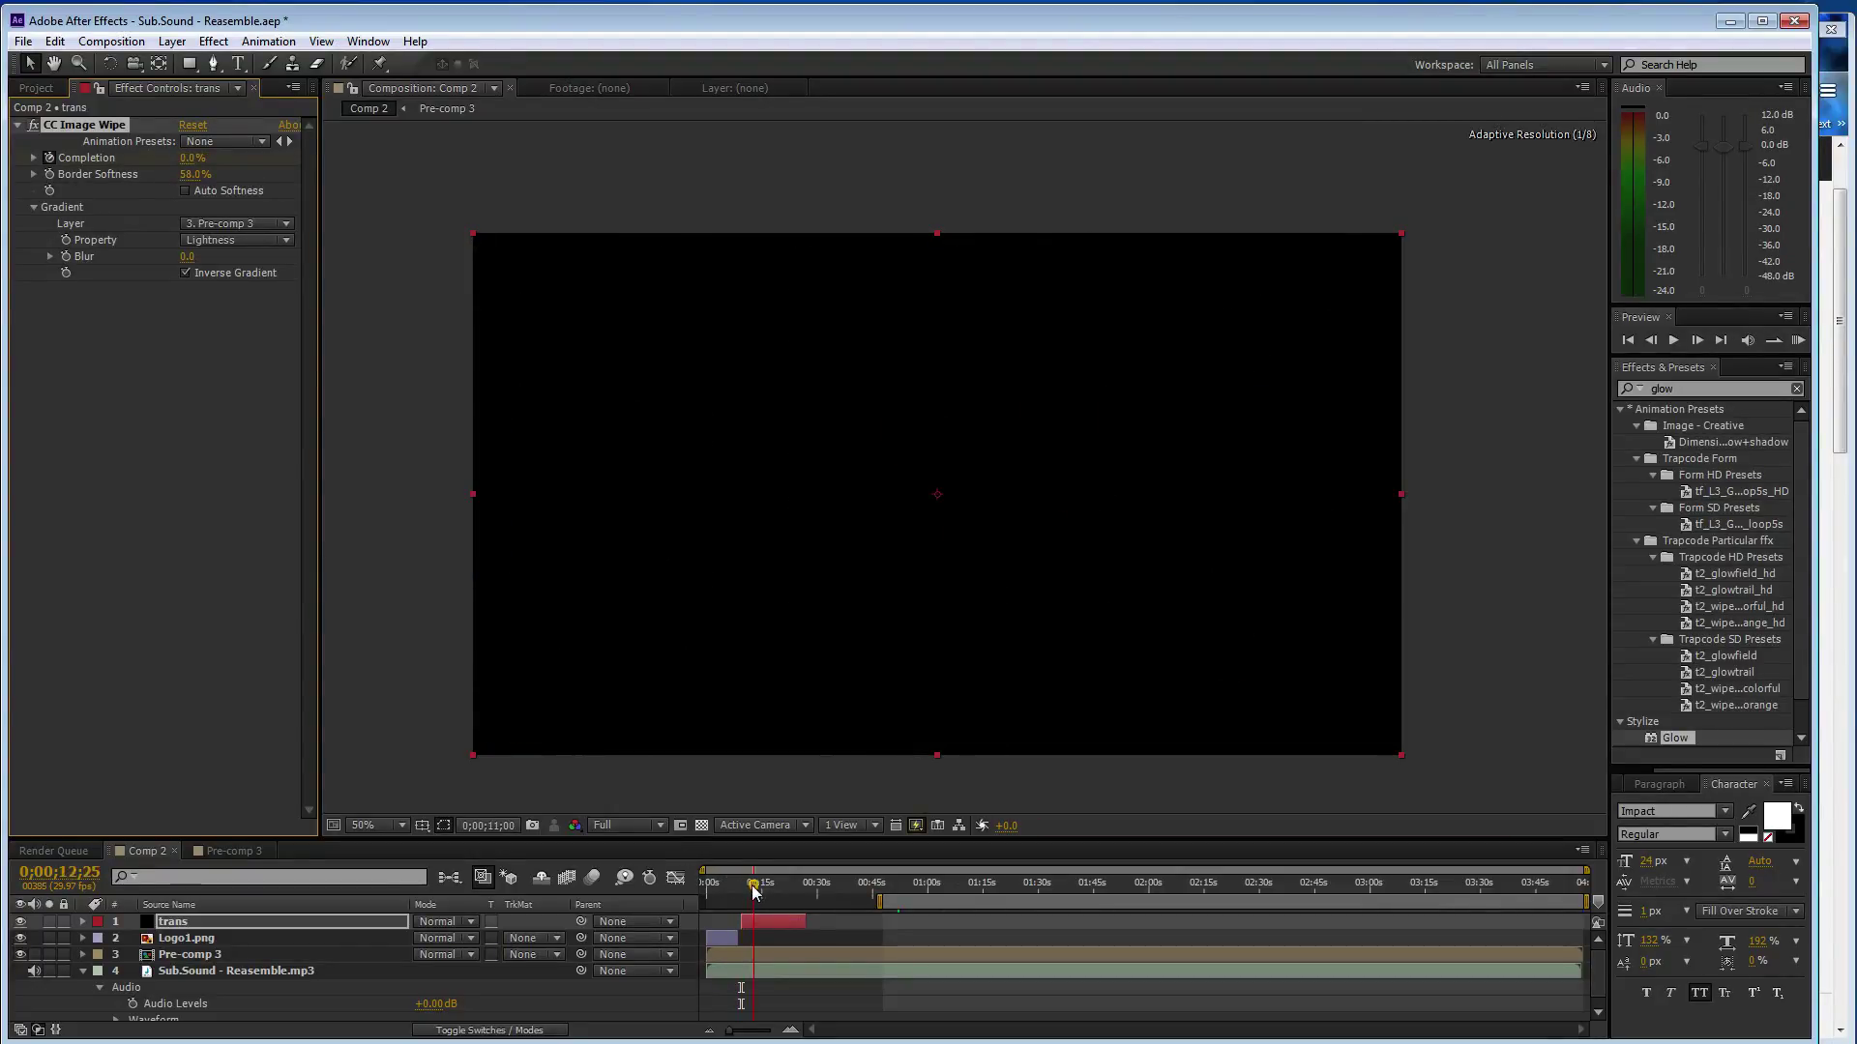
# At 0;00;14;28 set the wipe Completion to 60%, then raise it to 65%
pyautogui.moveTo(741, 888); pyautogui.dragTo(762, 886)
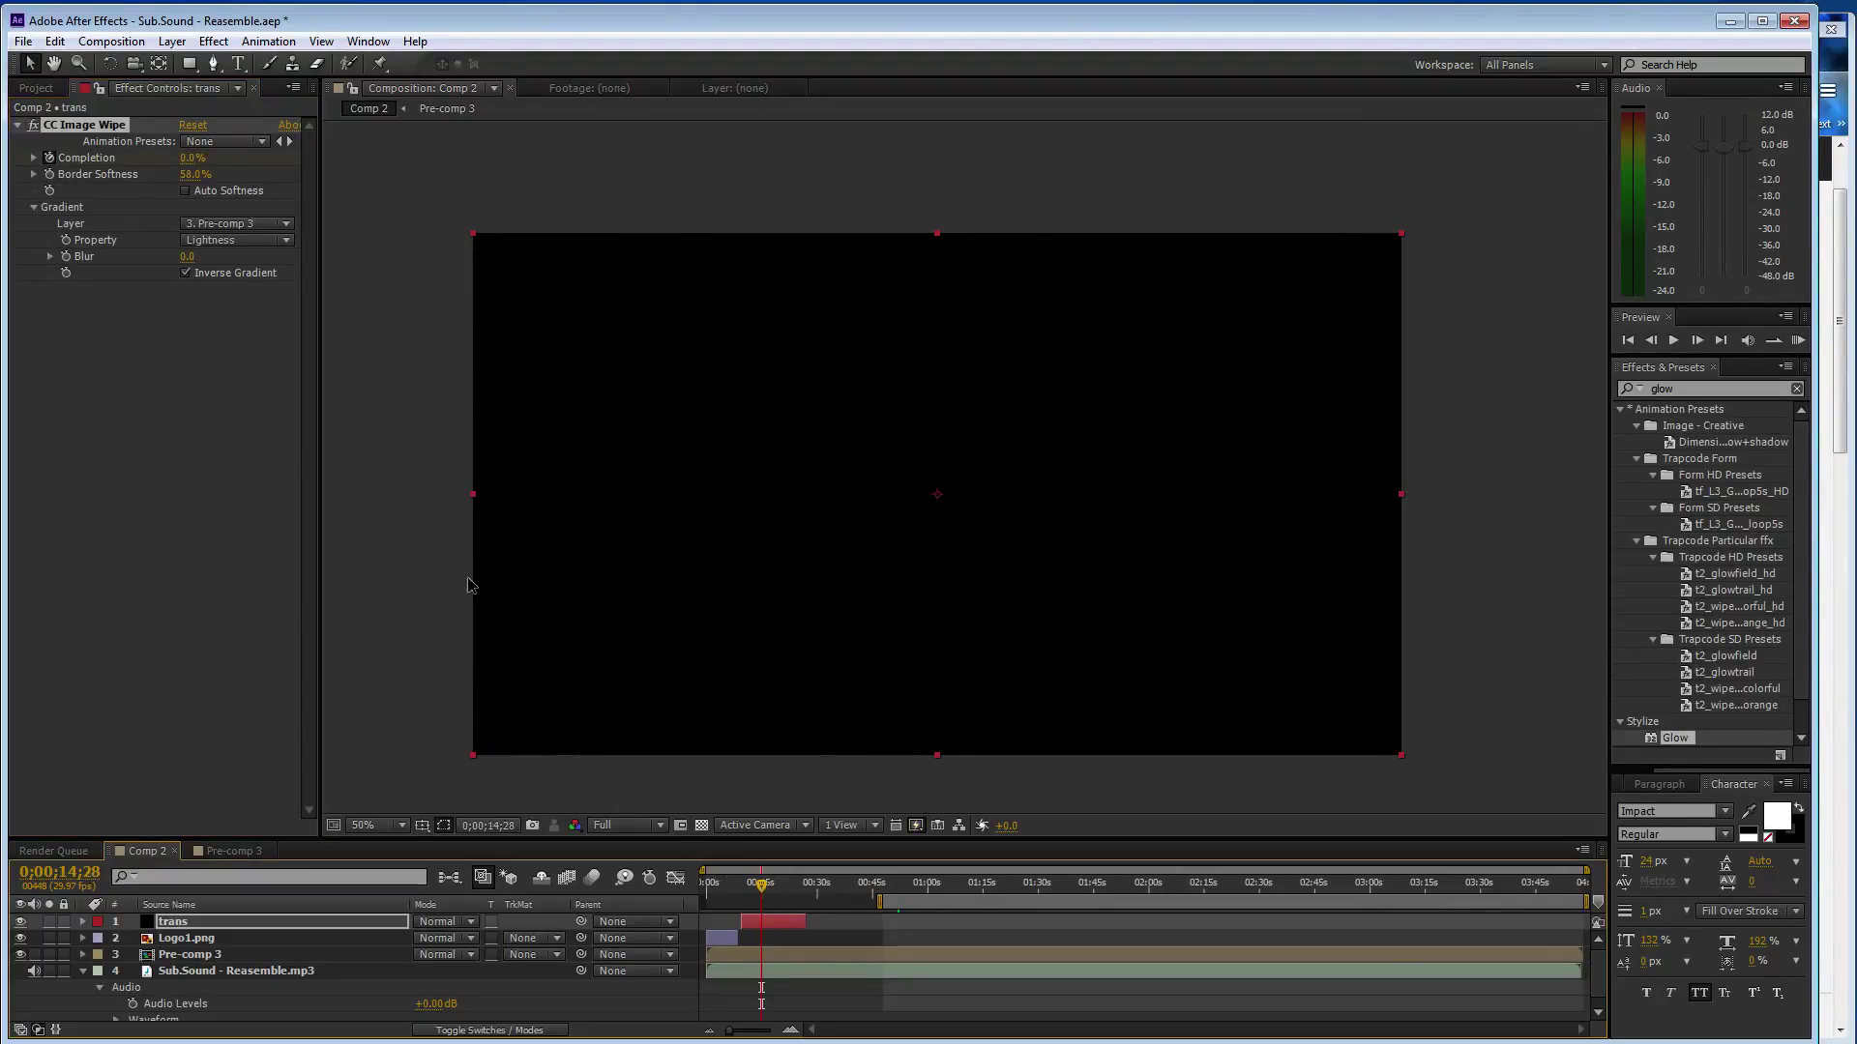
pyautogui.click(193, 160)
pyautogui.press('Return')
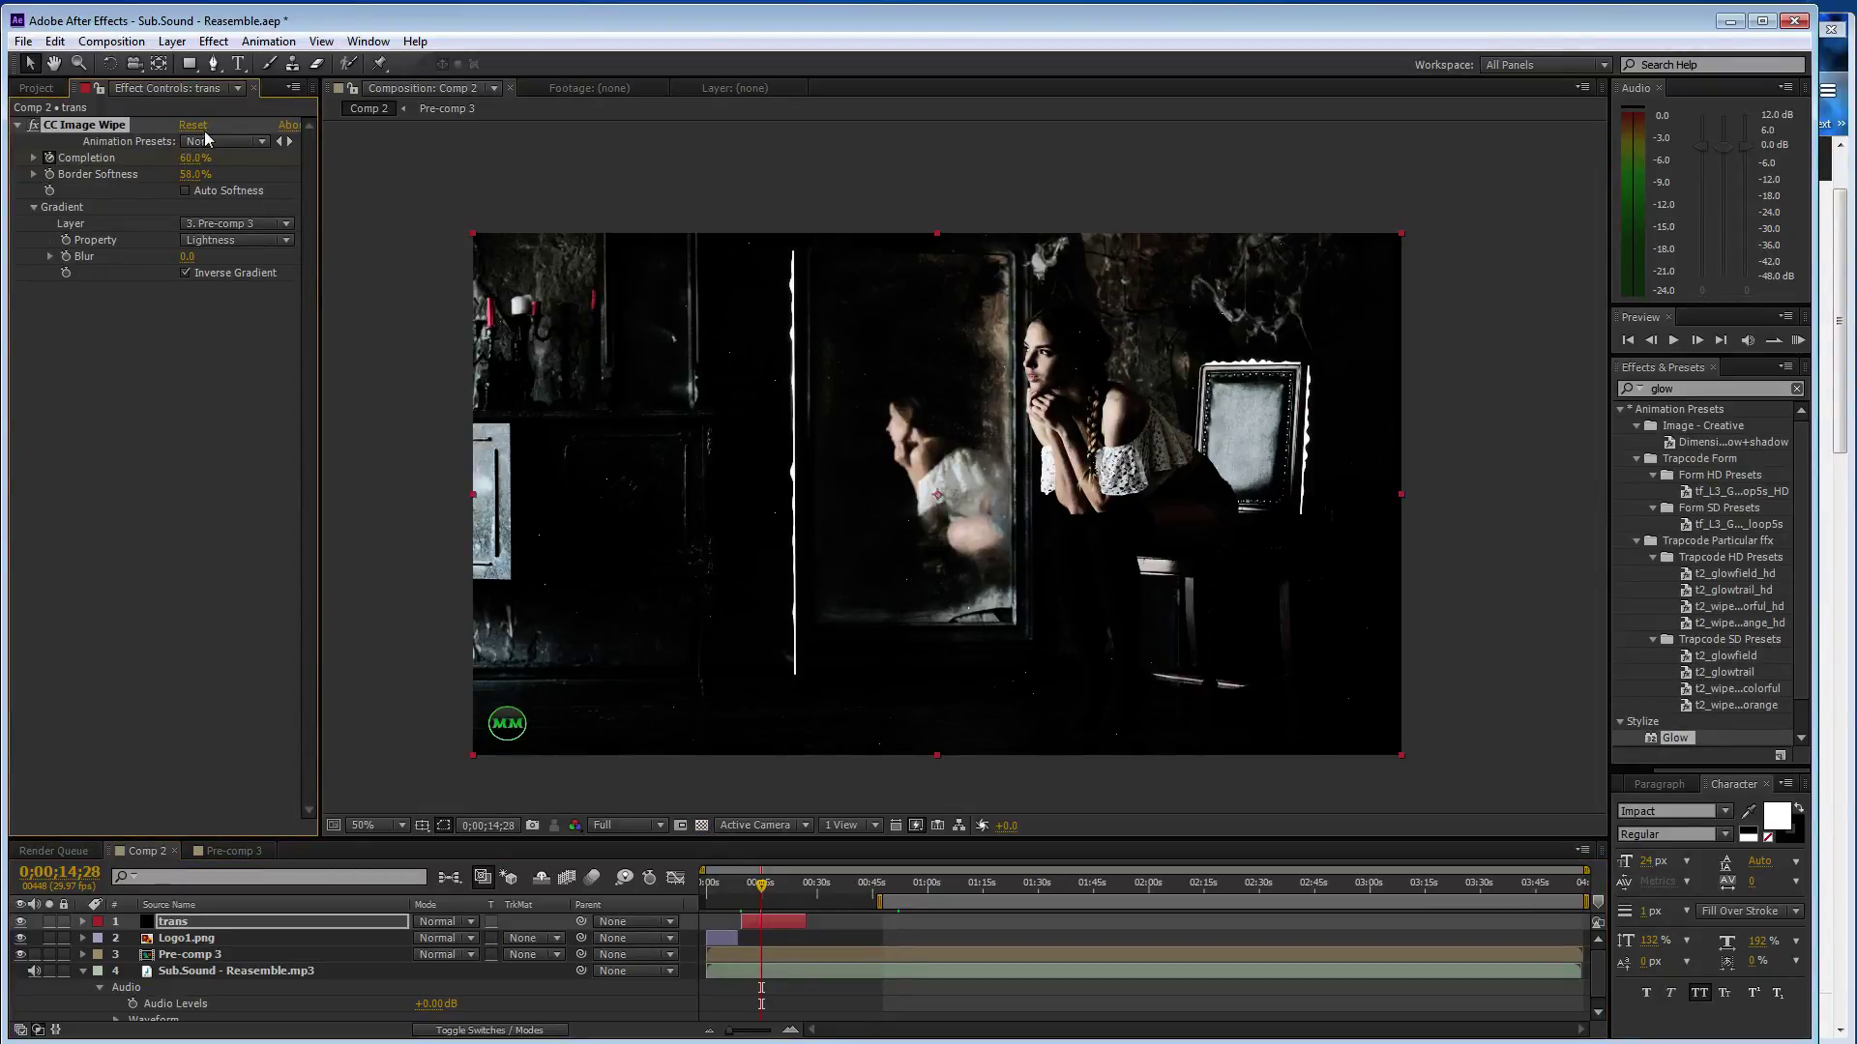
pyautogui.moveTo(193, 165); pyautogui.dragTo(200, 170)
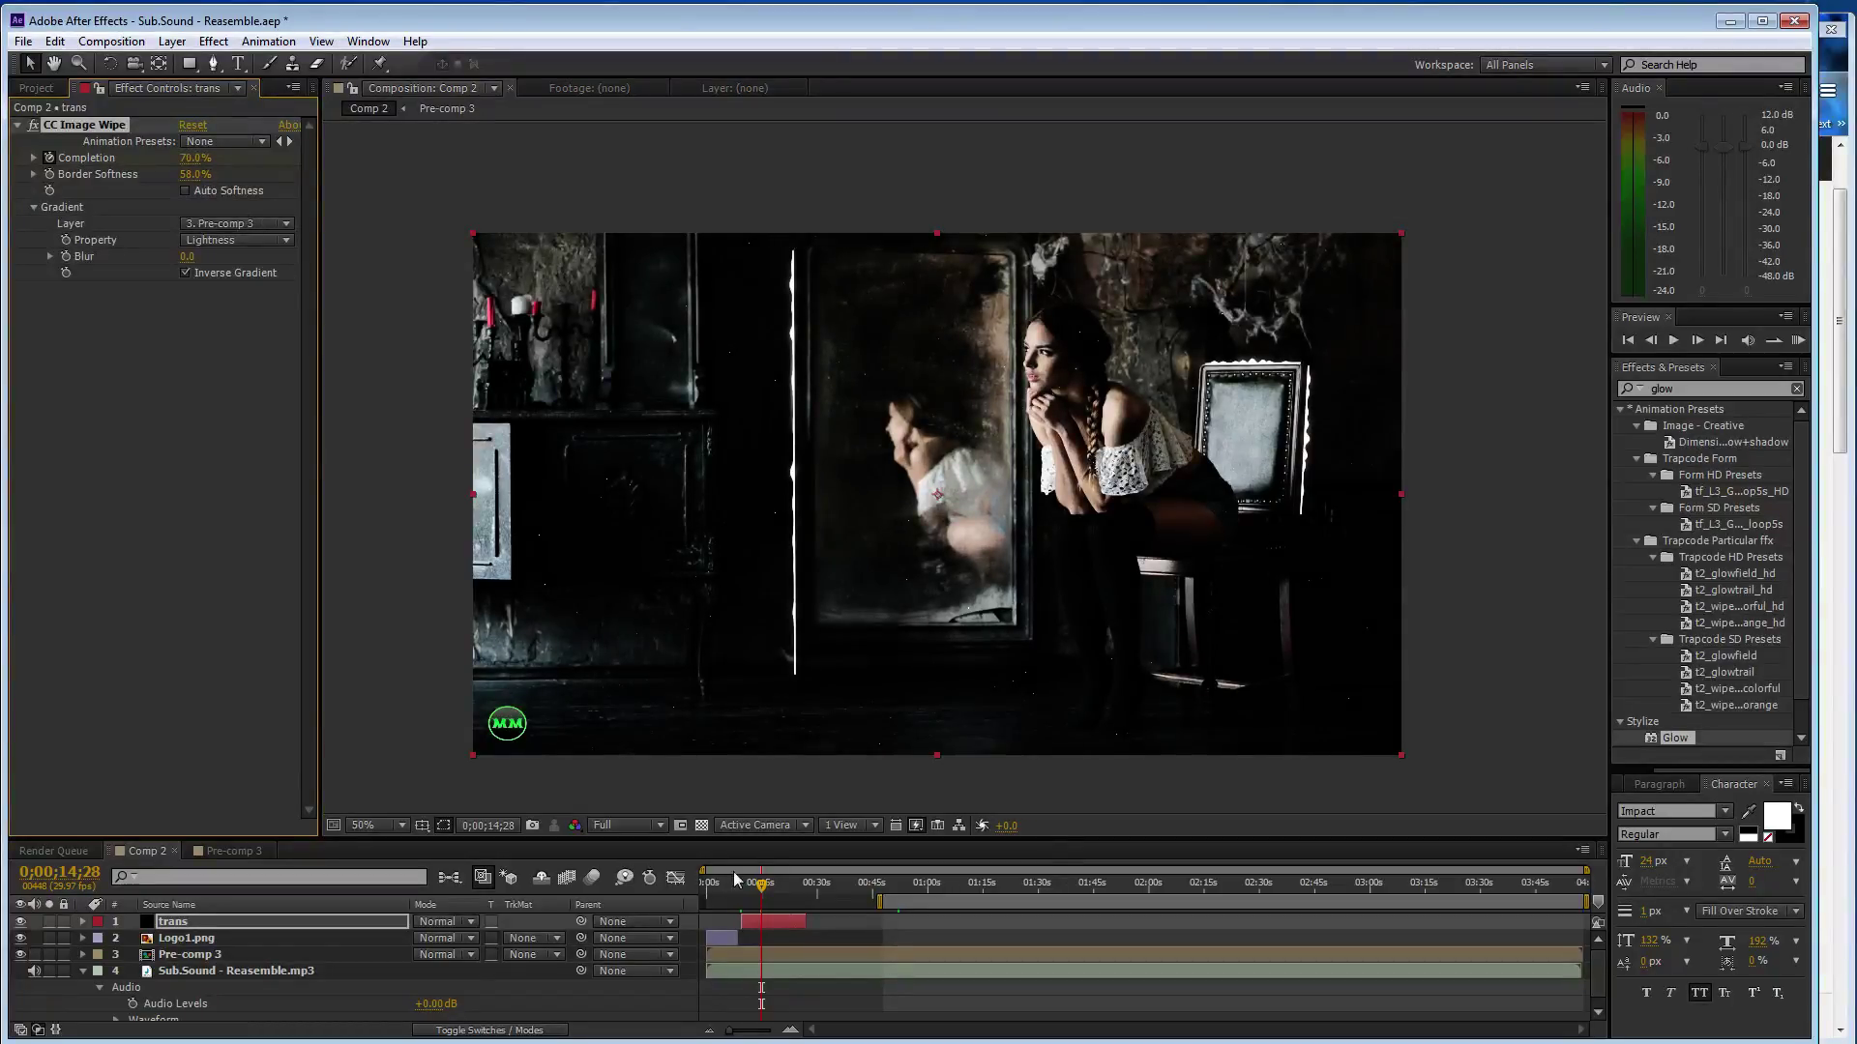
pyautogui.click(741, 880)
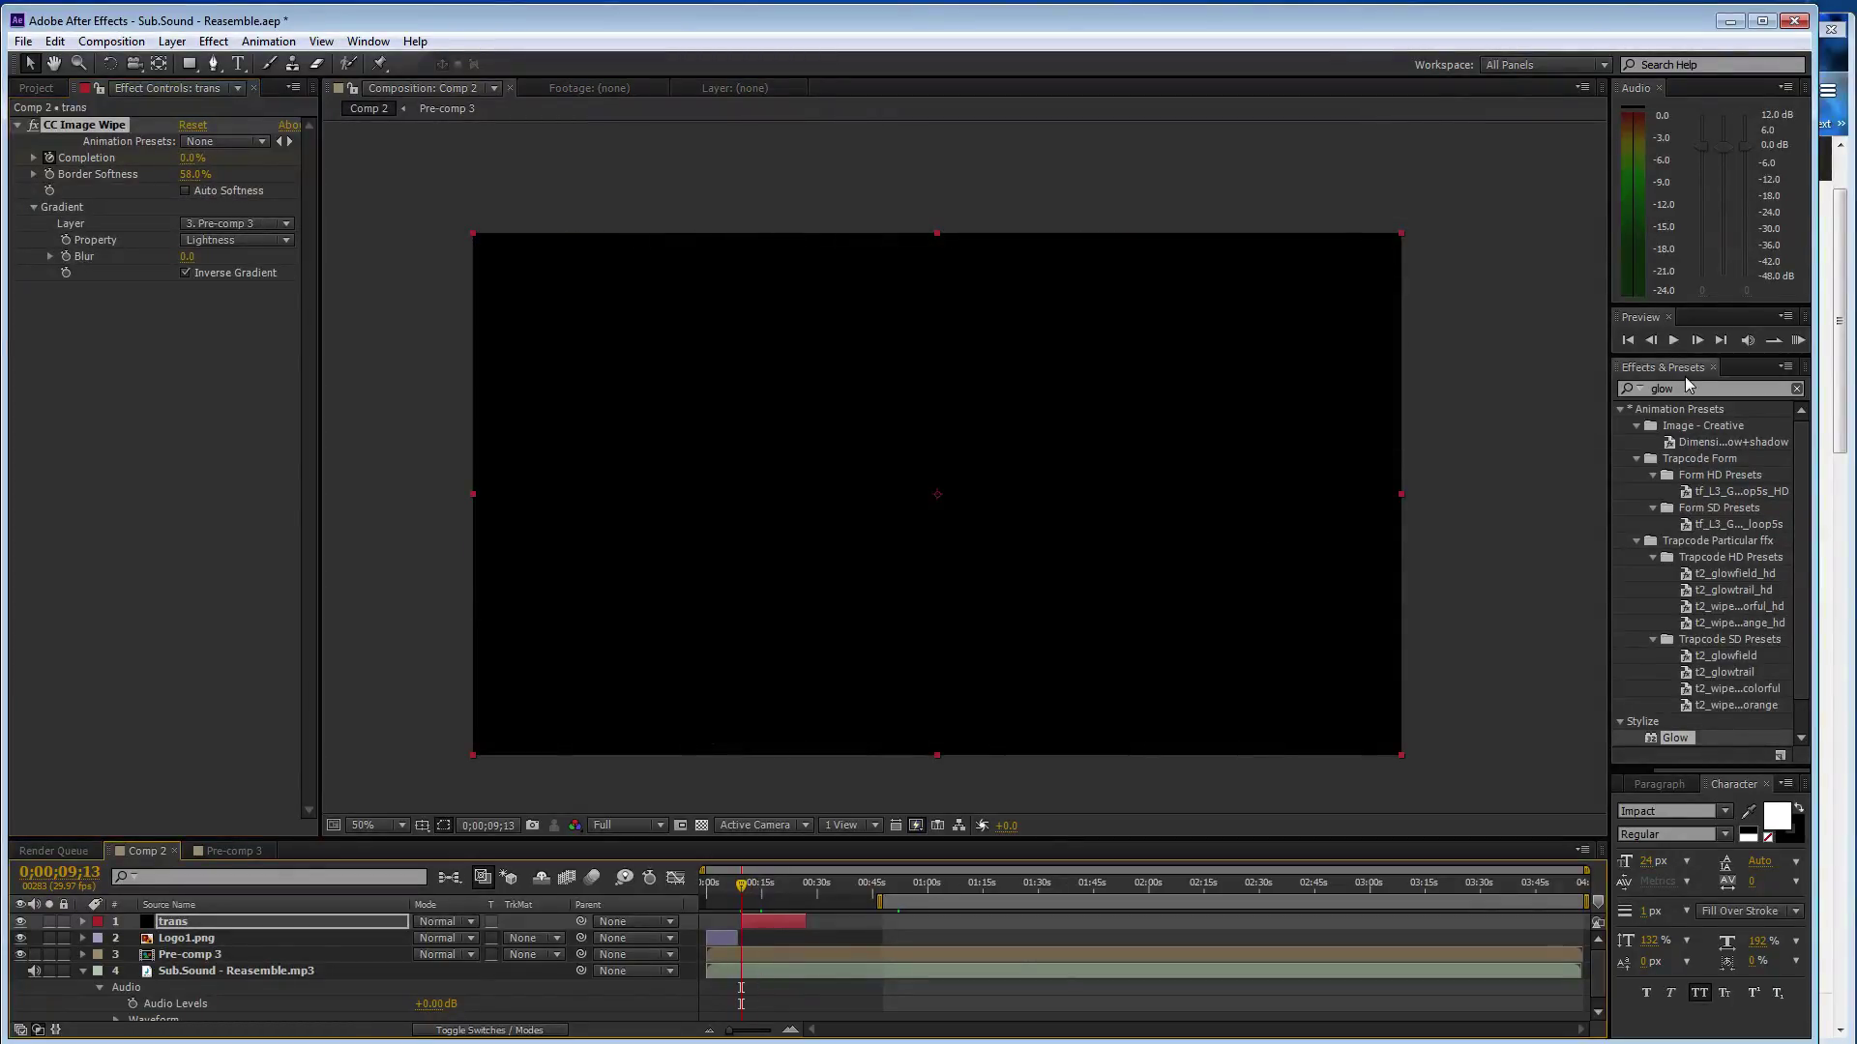
# Search the effects library for 'zoom', apply Zoom - bubble to trans, then undo it
pyautogui.doubleClick(1685, 387)
pyautogui.write('zo')
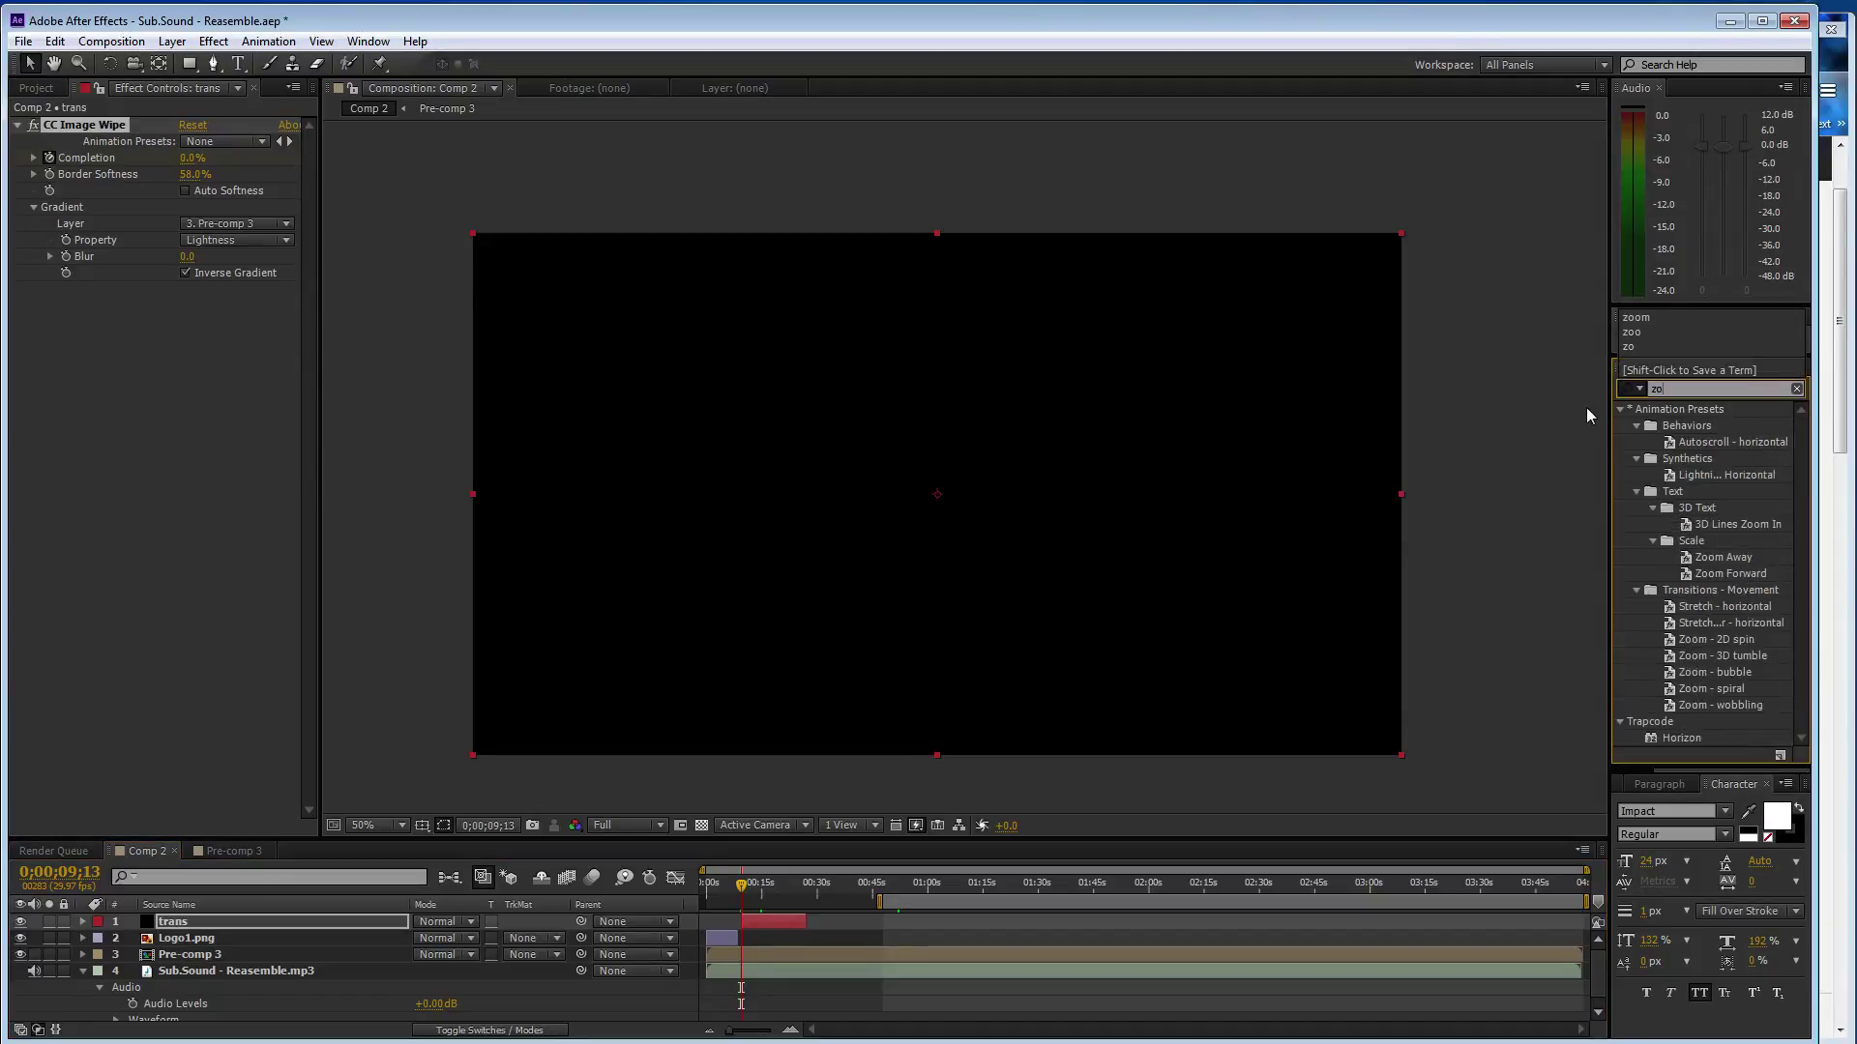
pyautogui.write('om')
pyautogui.click(1716, 607)
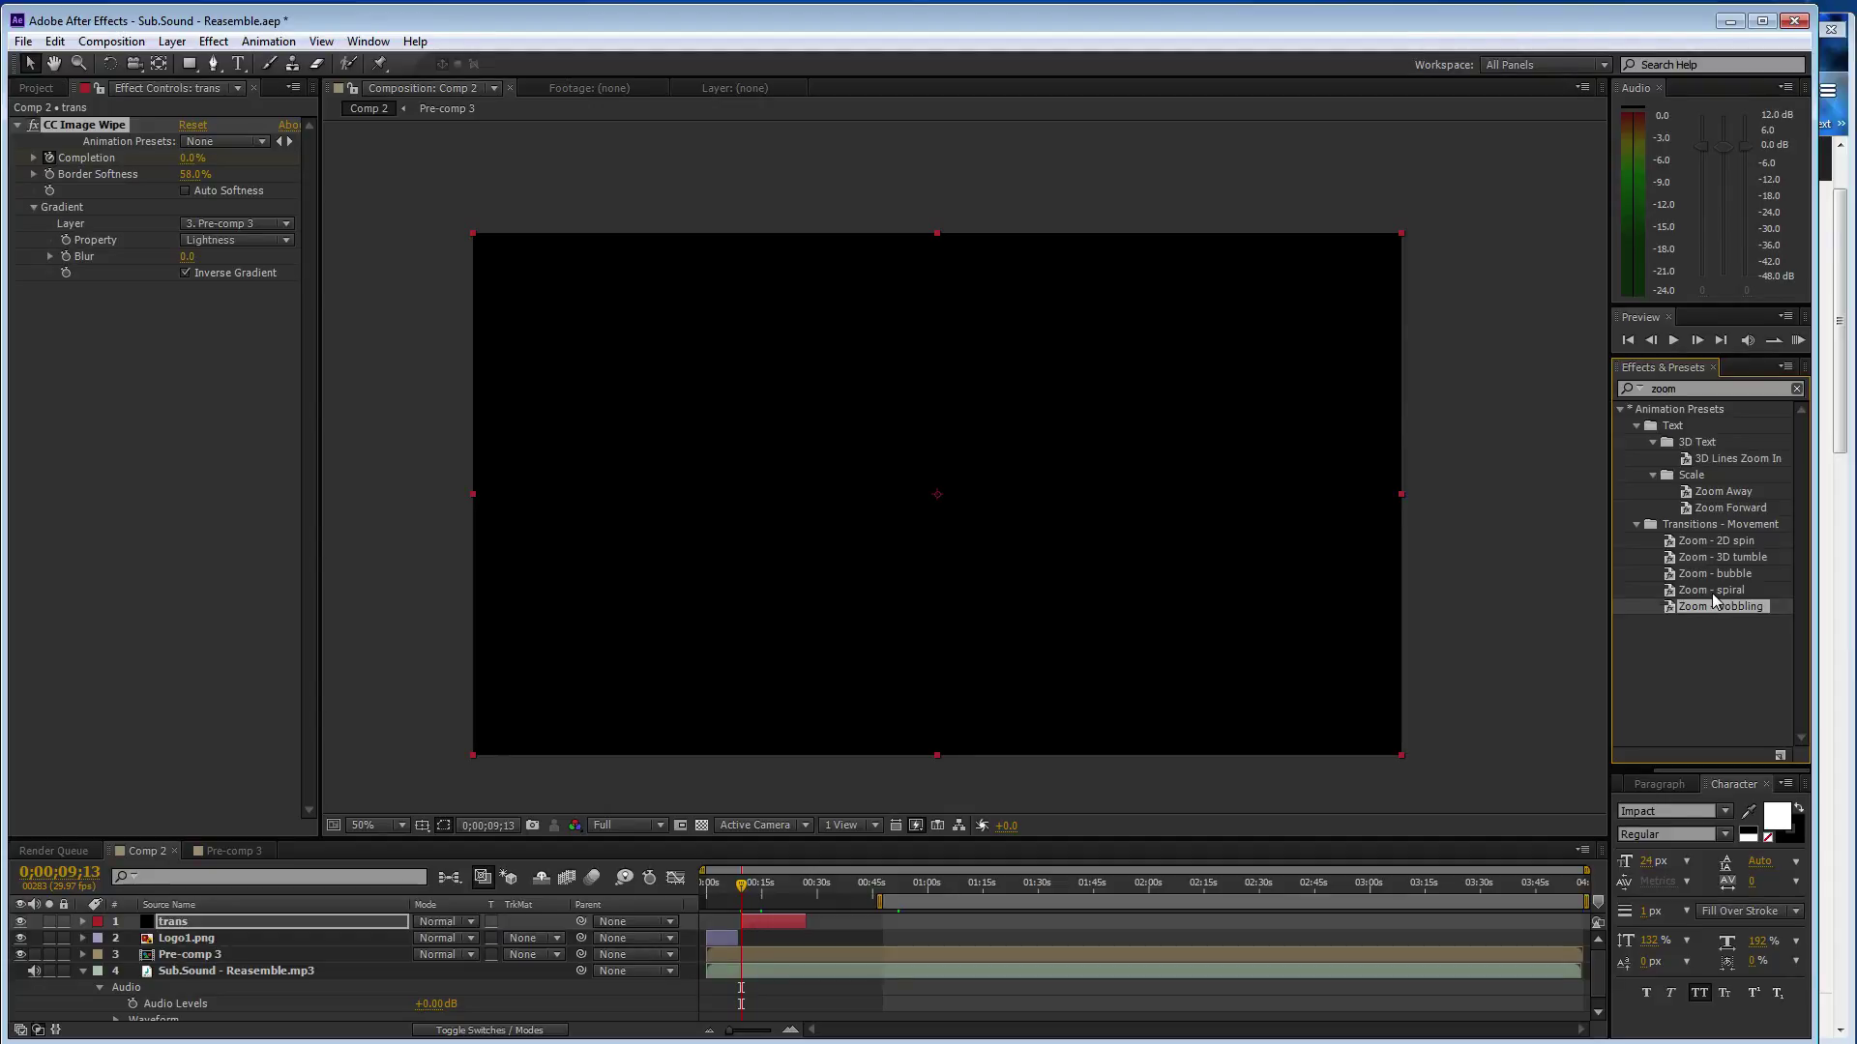
pyautogui.doubleClick(1713, 576)
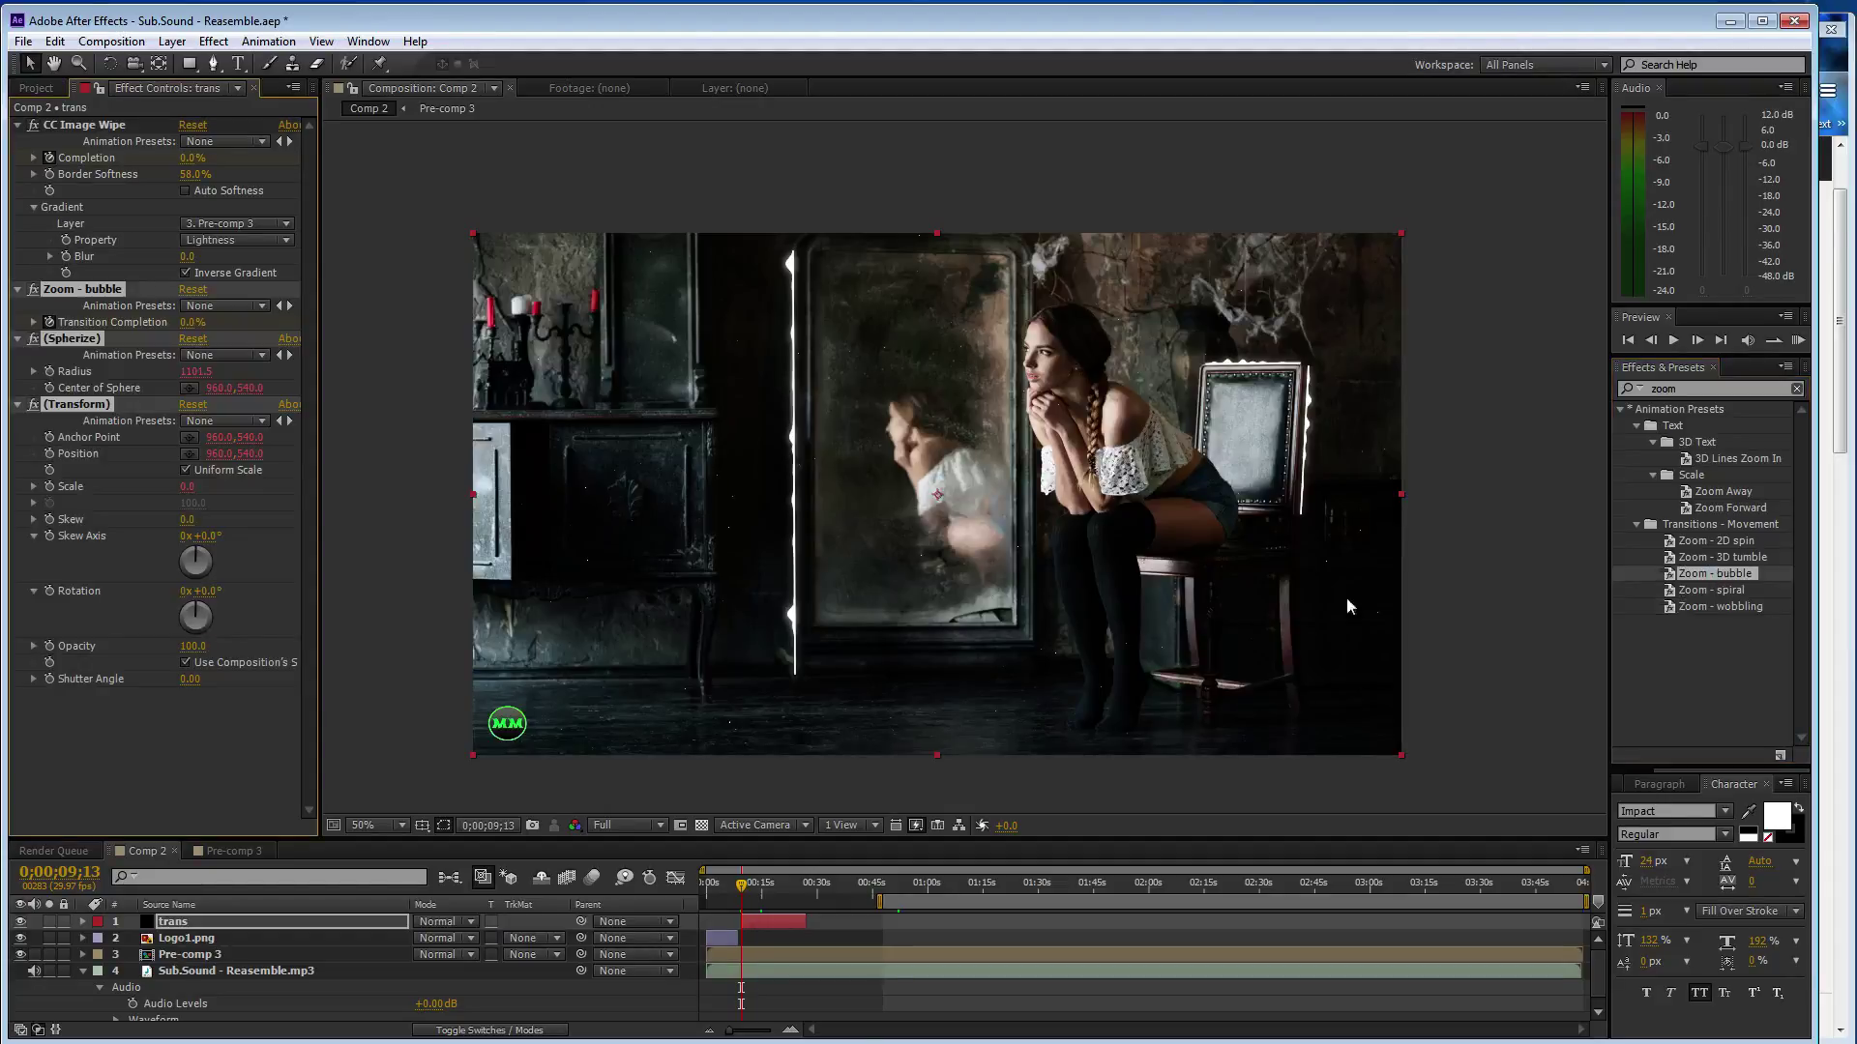
pyautogui.hotkey('ctrl', 'z')
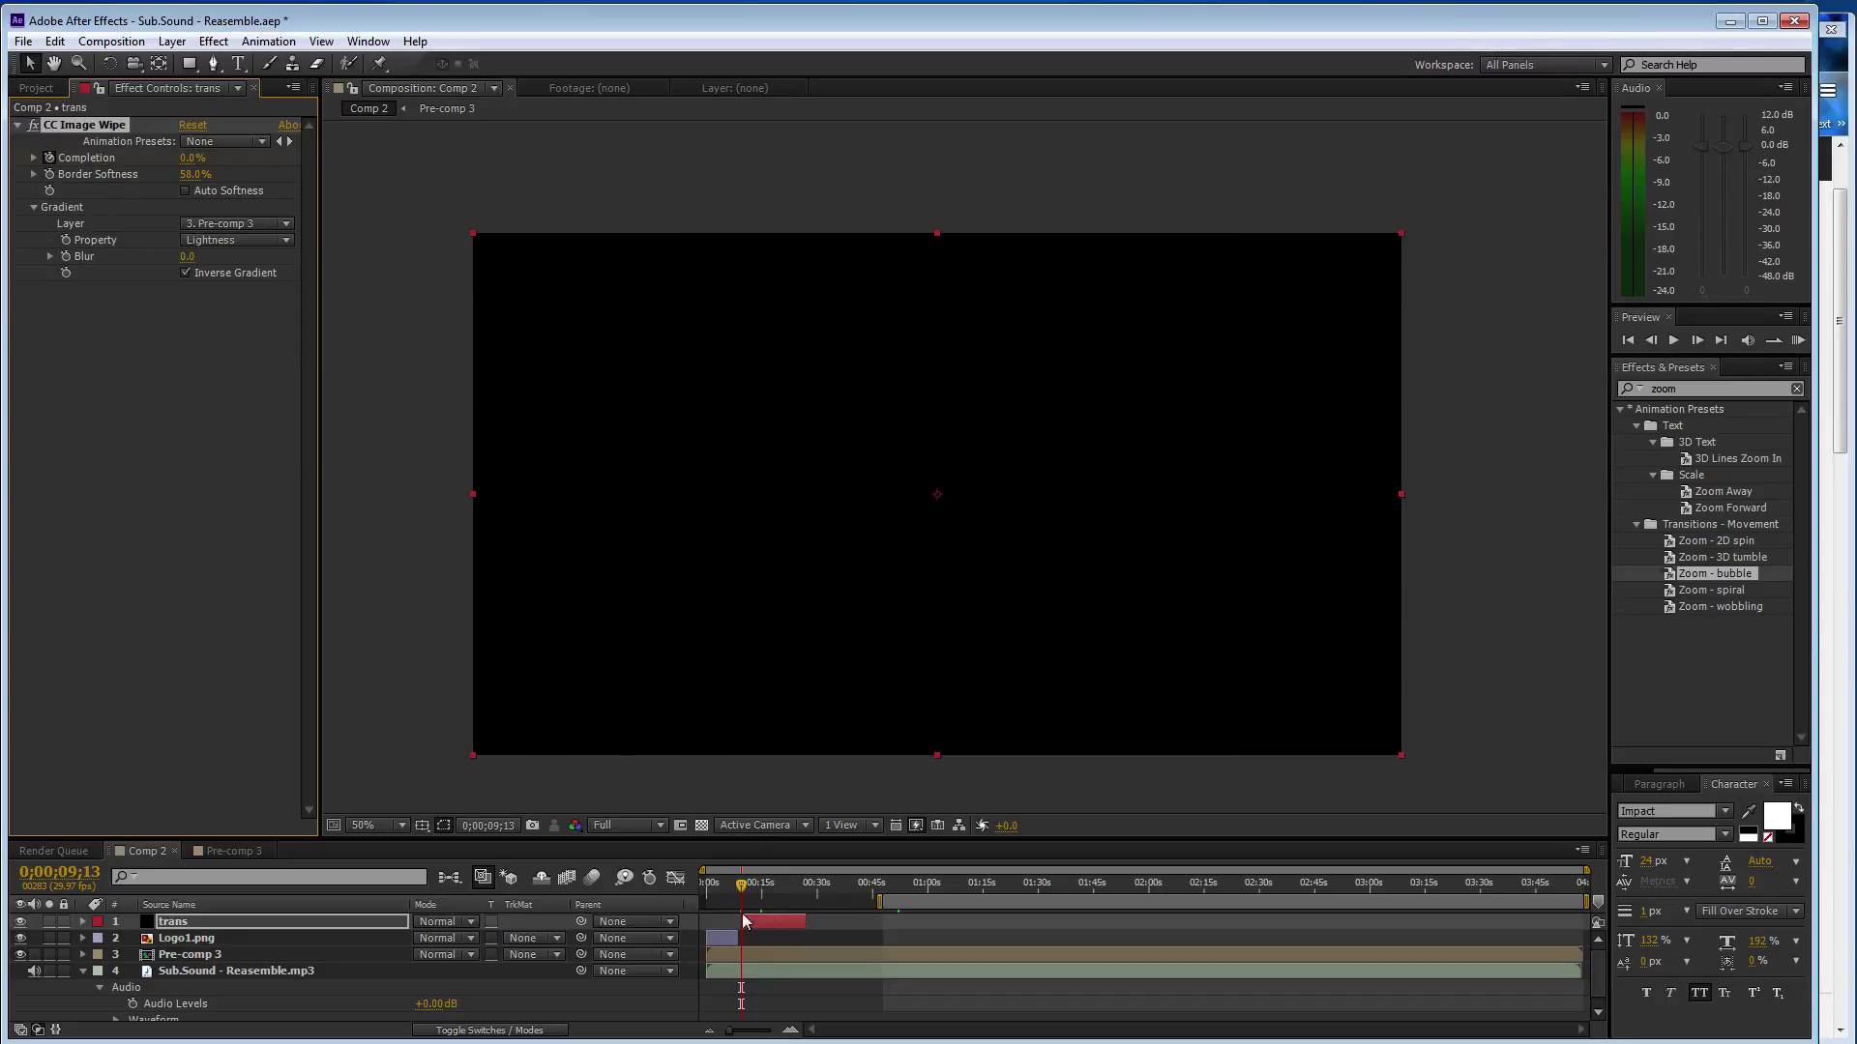
# Check the wipe at about 65% at 0;00;17;17, return to 0;00;09;13, and select Pre-comp 3
pyautogui.moveTo(744, 885); pyautogui.dragTo(771, 885)
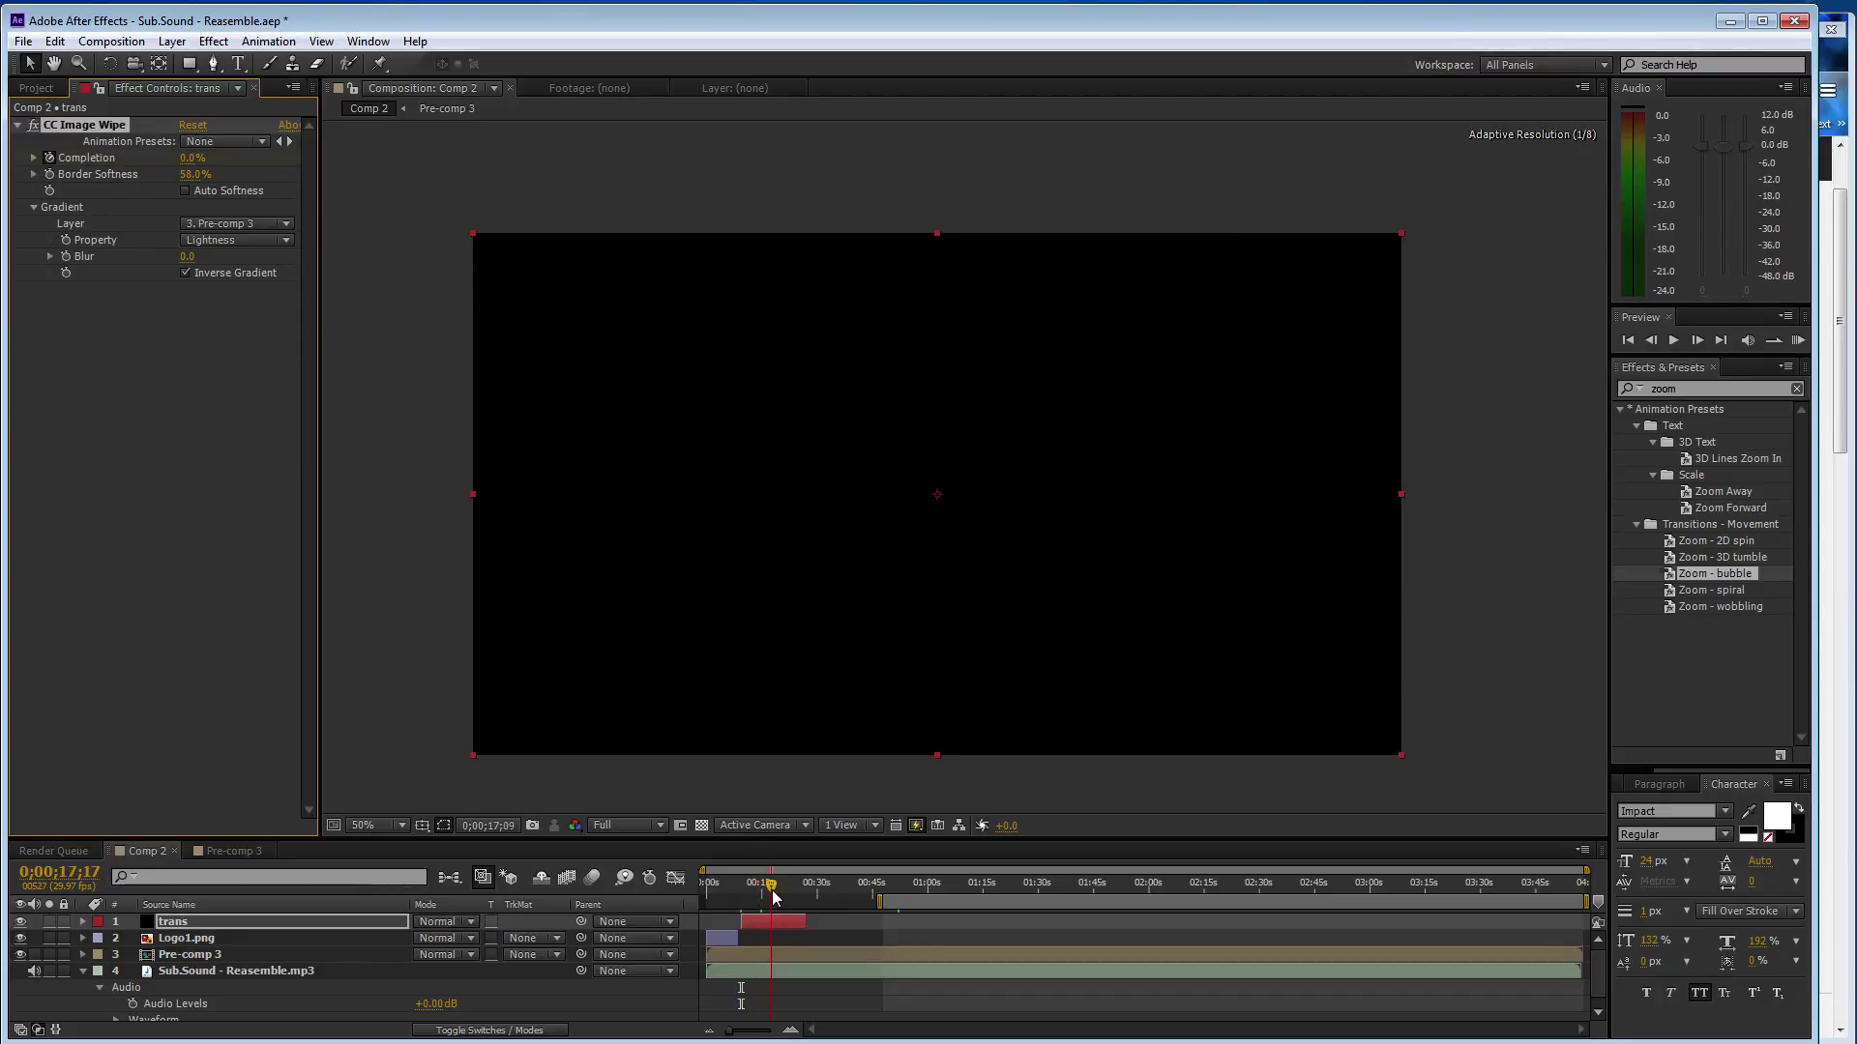
pyautogui.moveTo(194, 157); pyautogui.dragTo(196, 164)
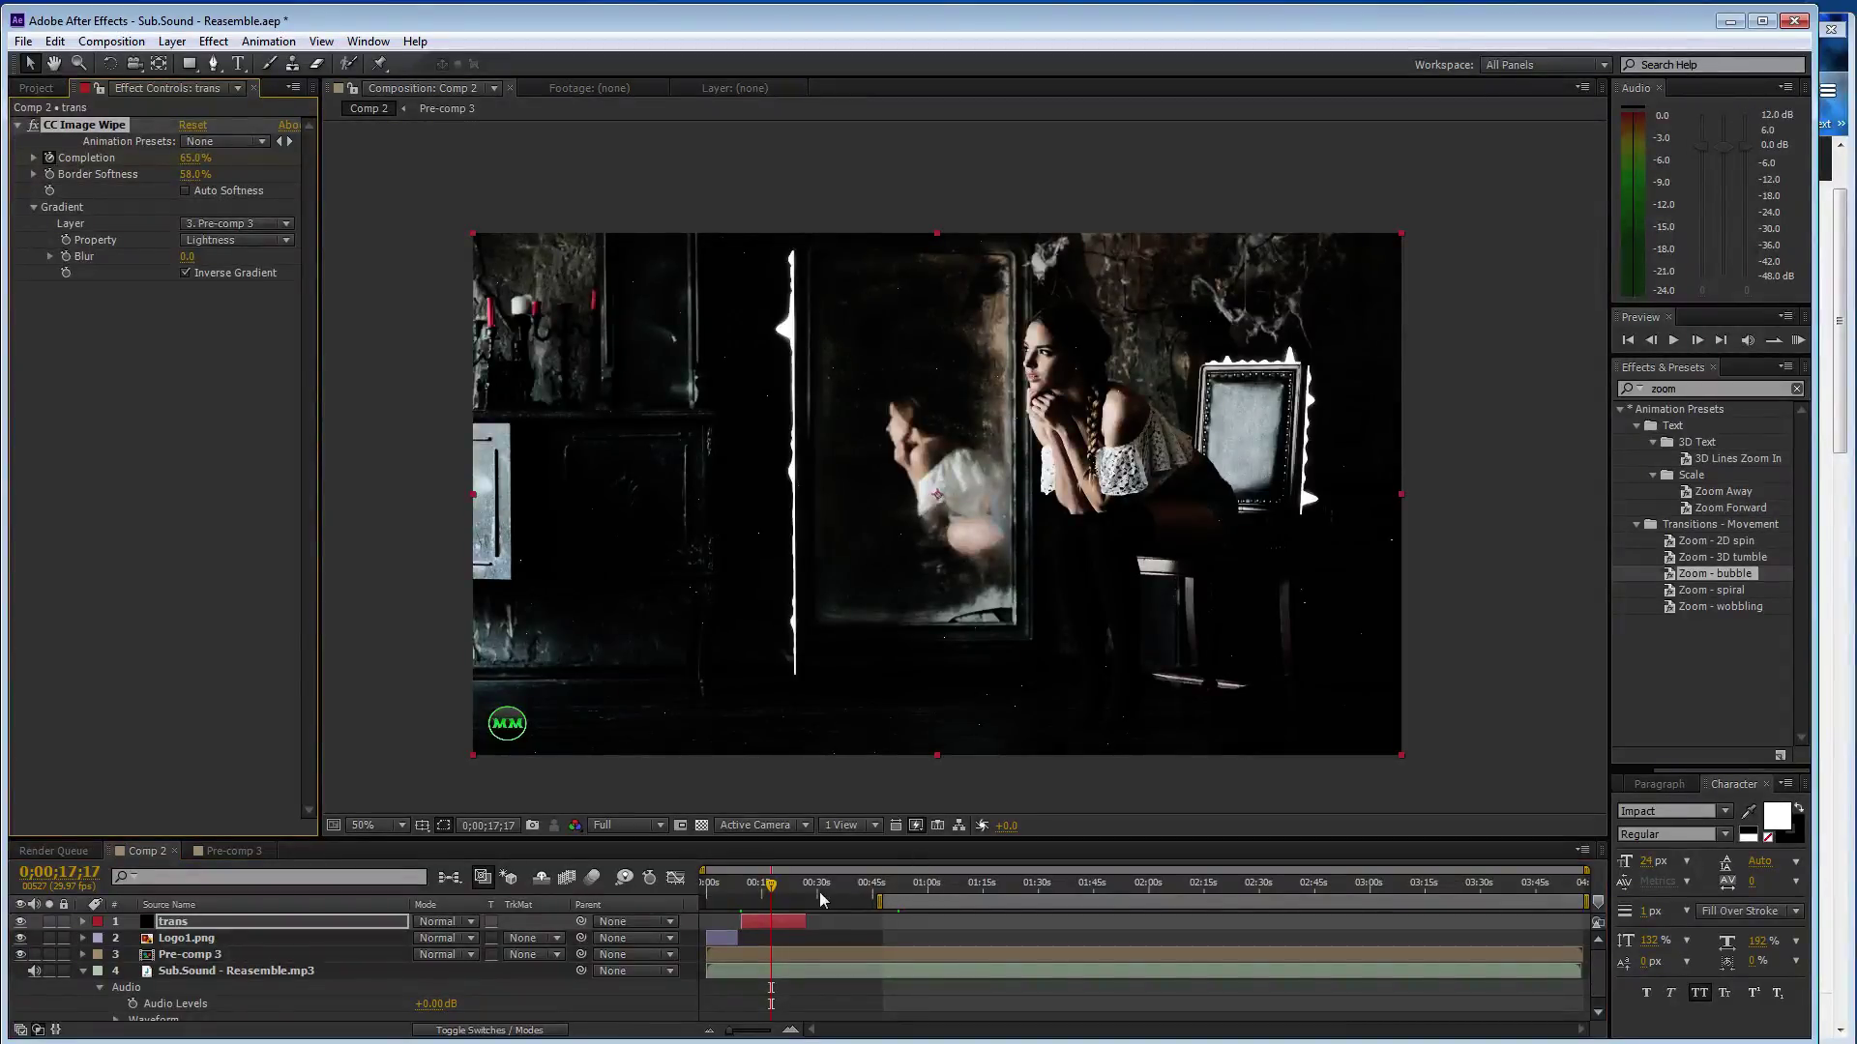
pyautogui.moveTo(769, 890); pyautogui.dragTo(746, 888)
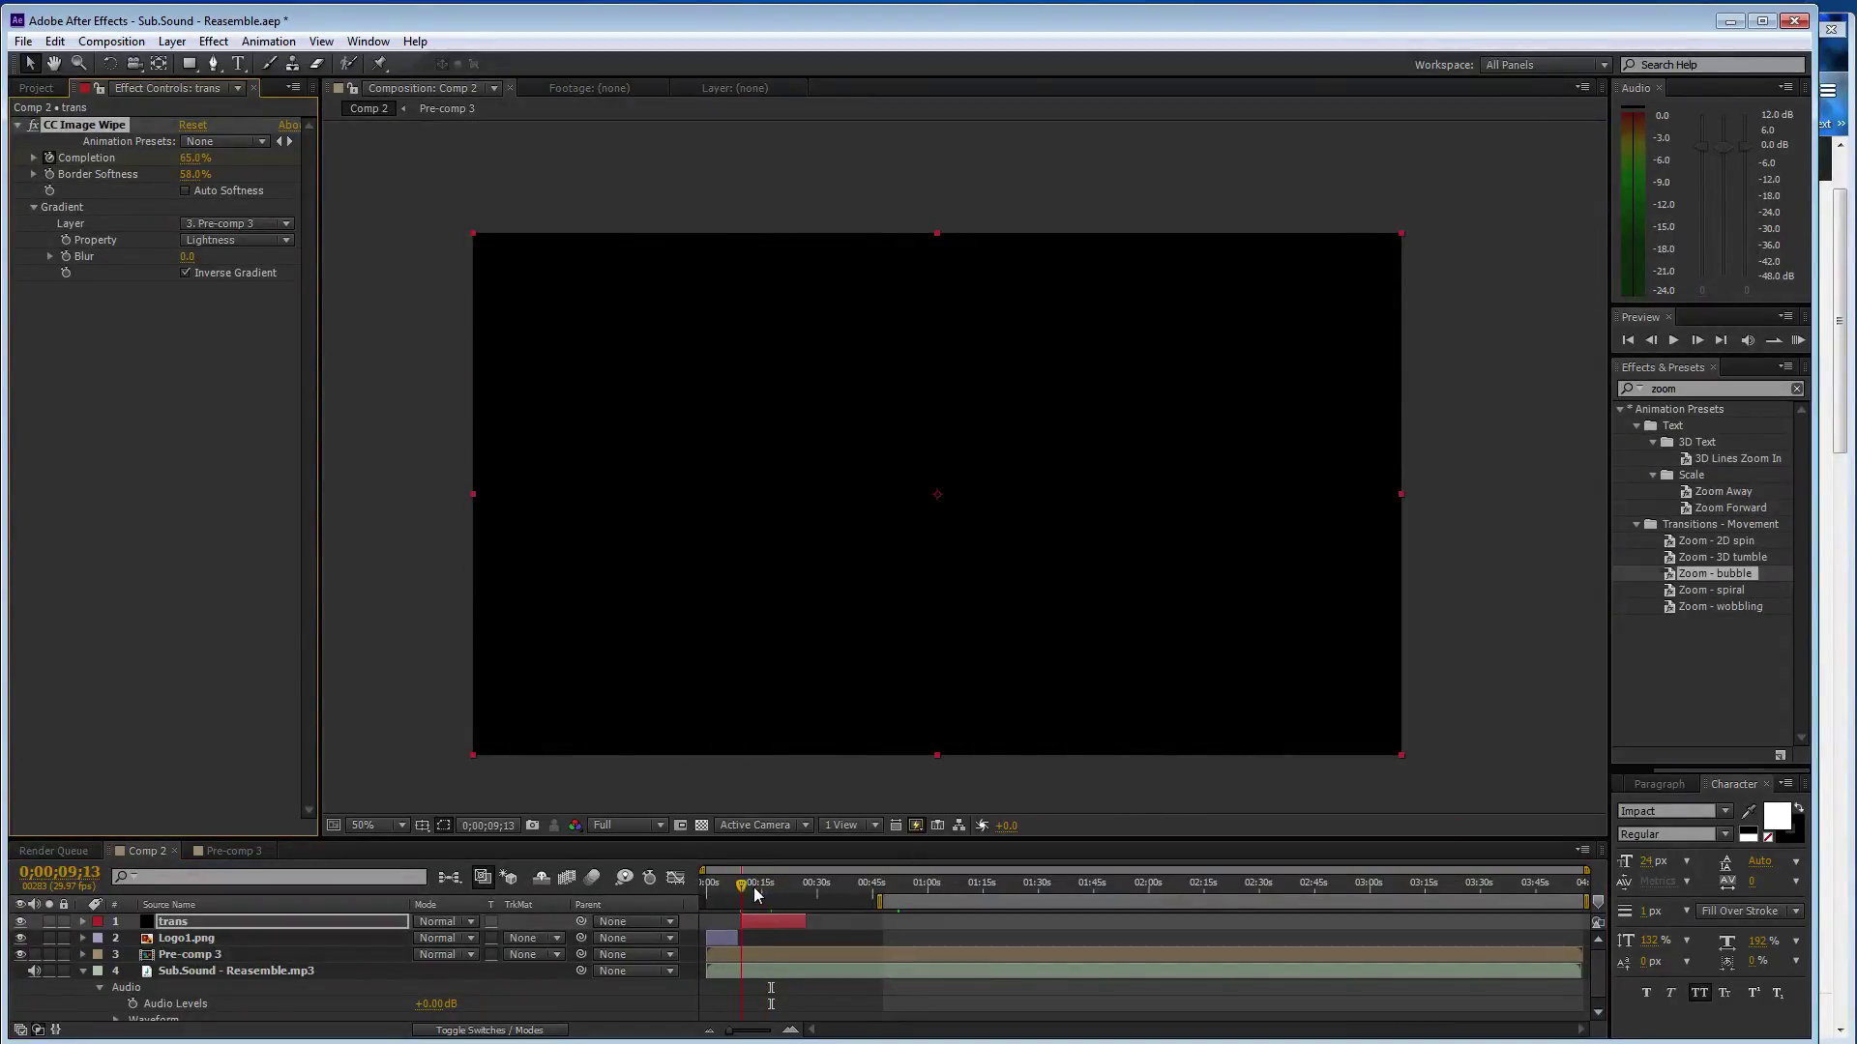
pyautogui.click(236, 953)
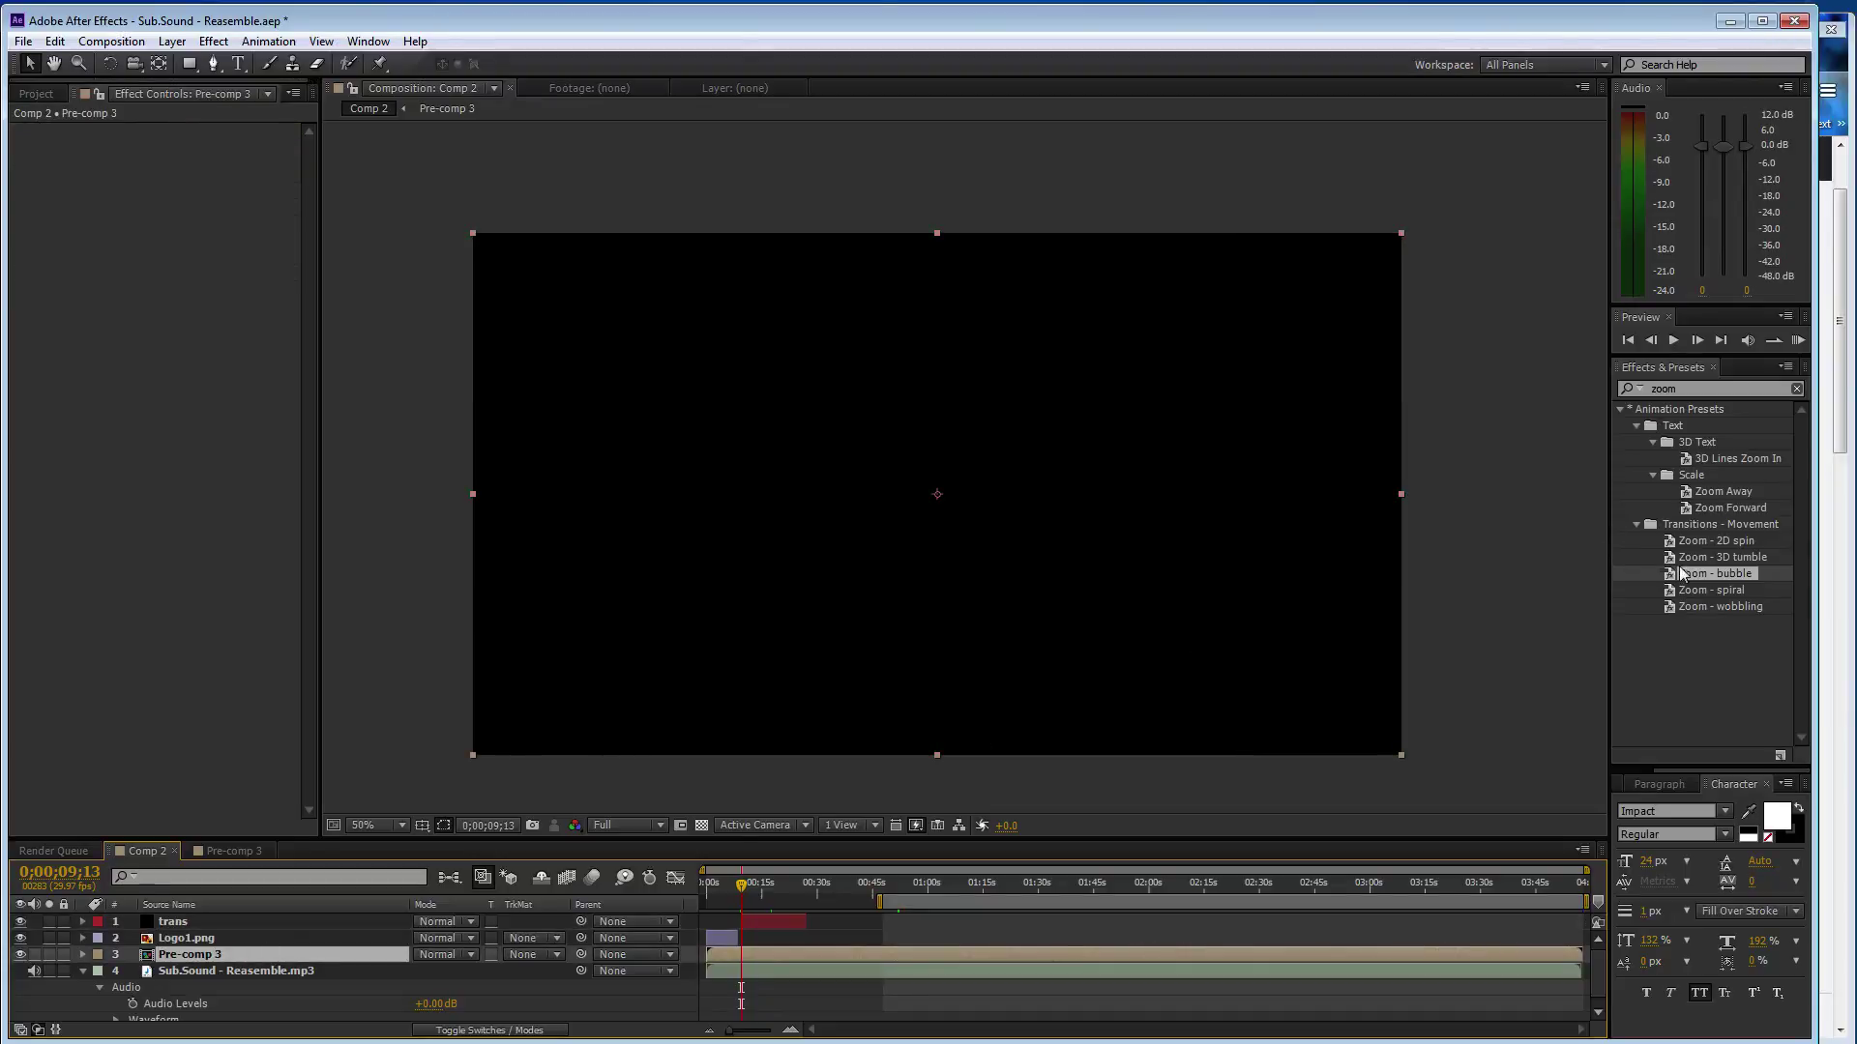
# Apply Zoom - bubble to Pre-comp 3 and keyframe its Transform rotation to one full turn by 0;00;16;23
pyautogui.moveTo(1682, 575); pyautogui.dragTo(130, 462)
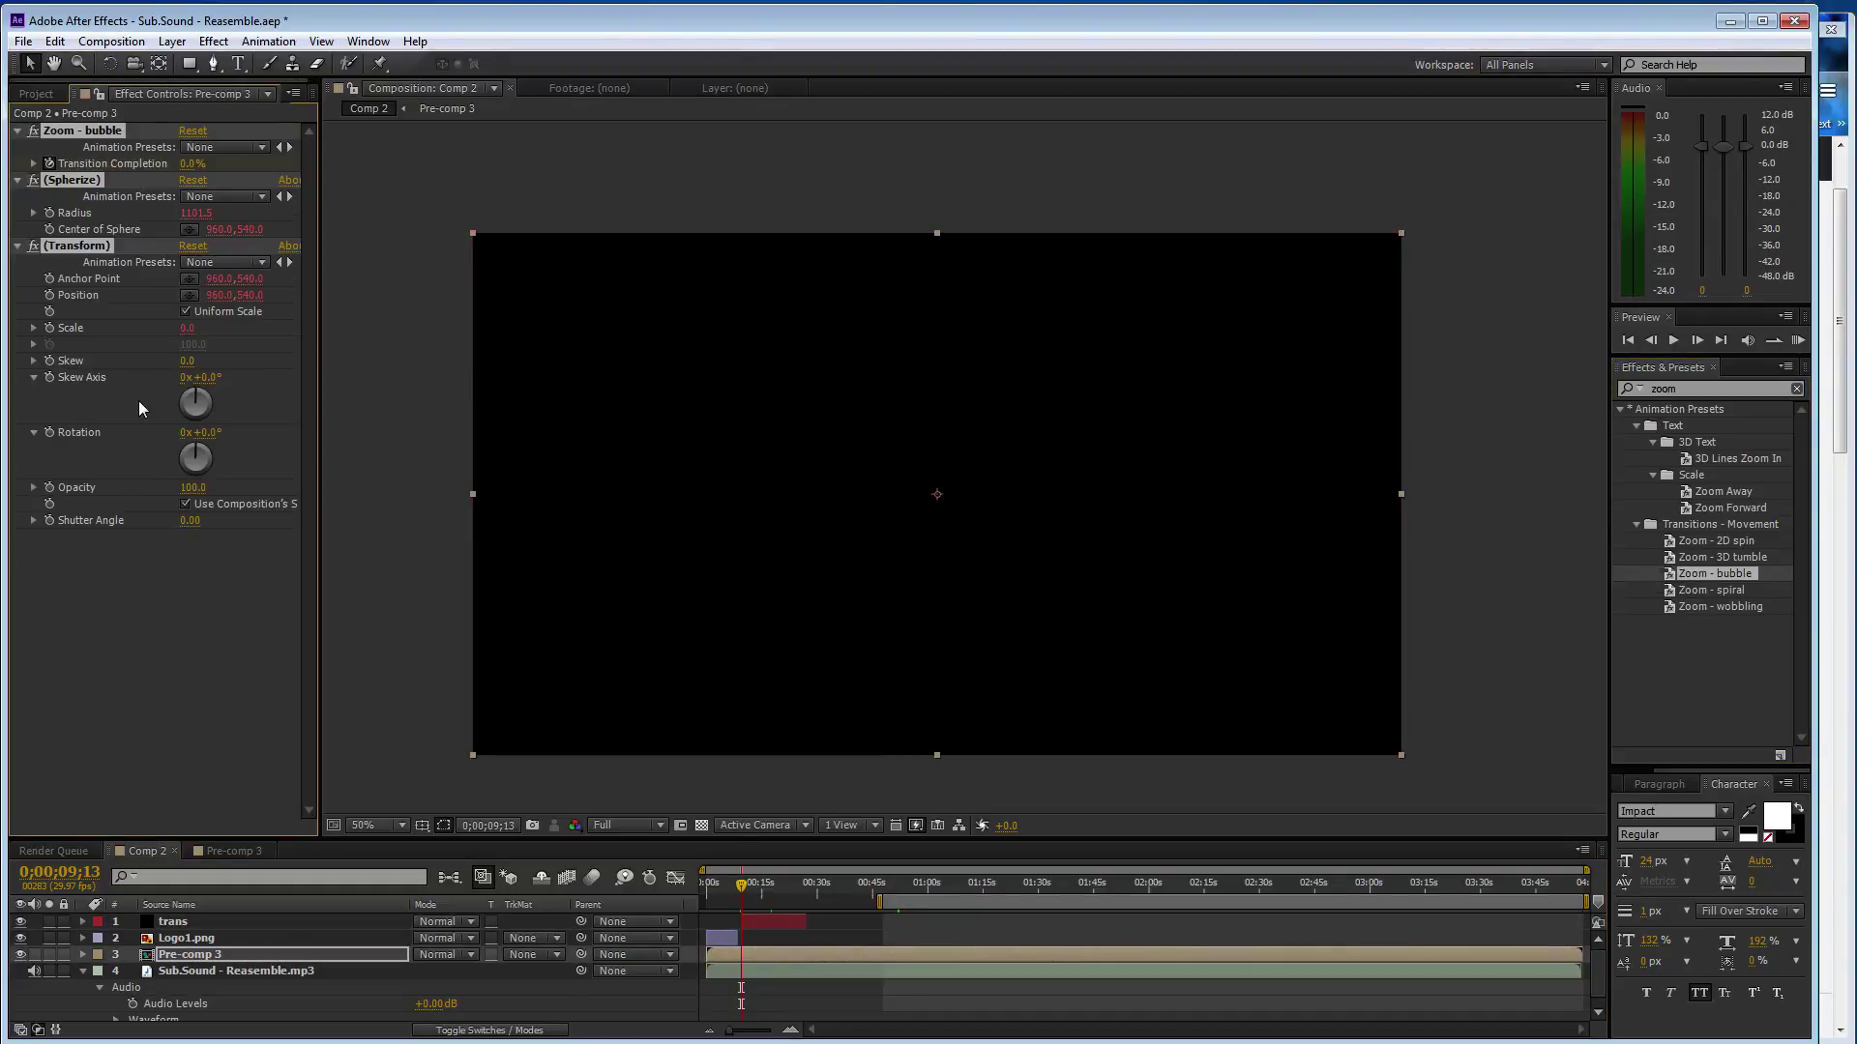
pyautogui.click(51, 161)
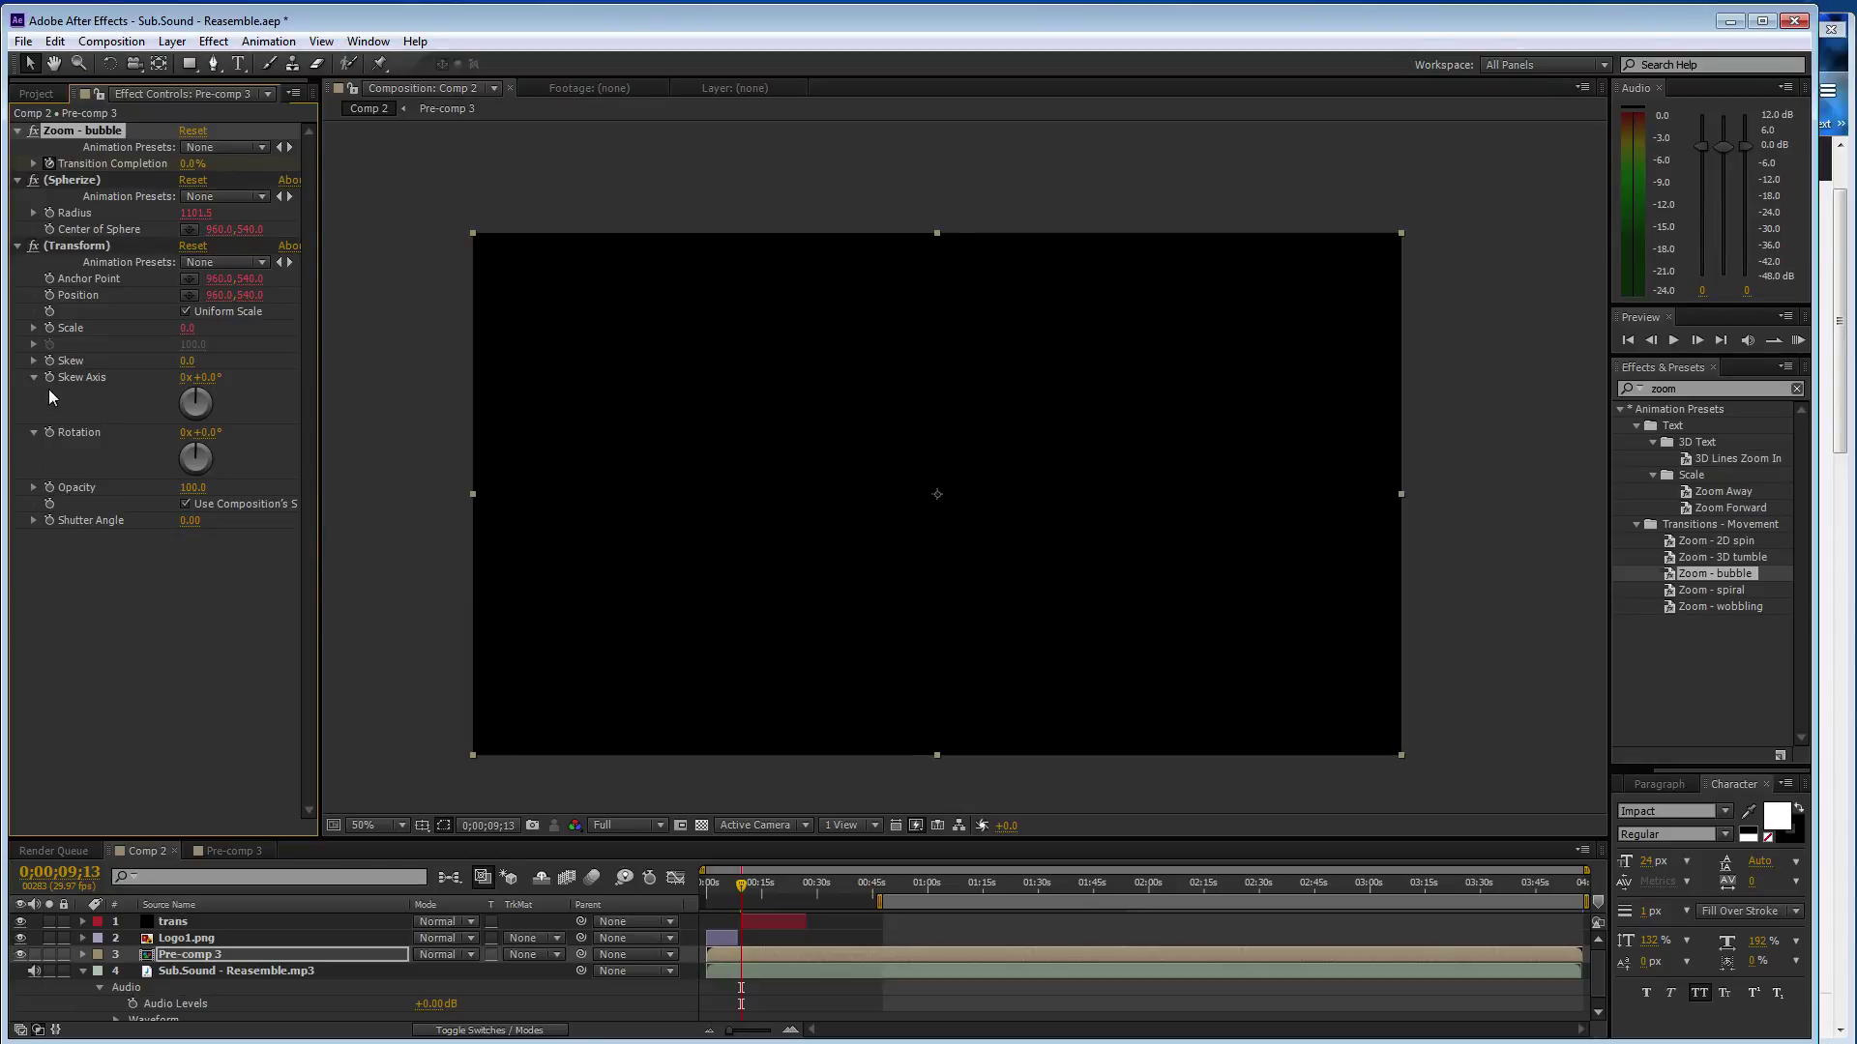
pyautogui.click(49, 433)
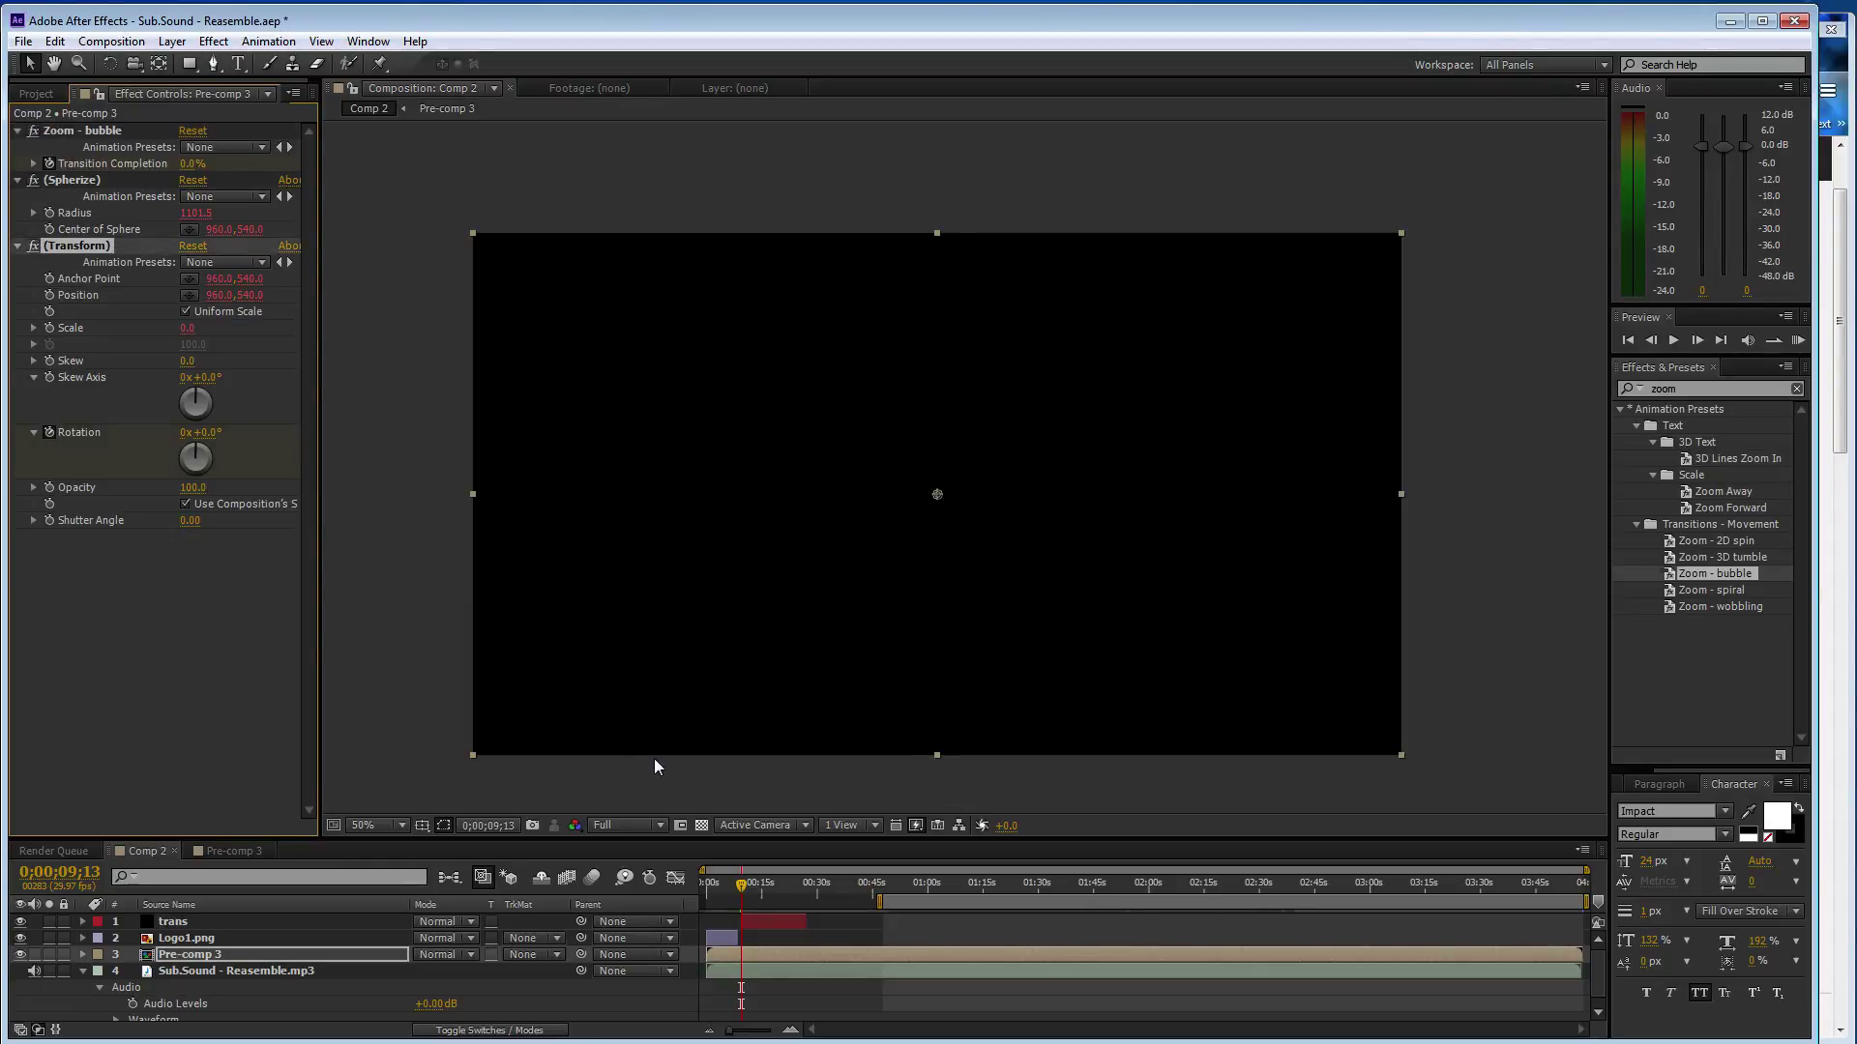
pyautogui.moveTo(742, 890); pyautogui.dragTo(779, 890)
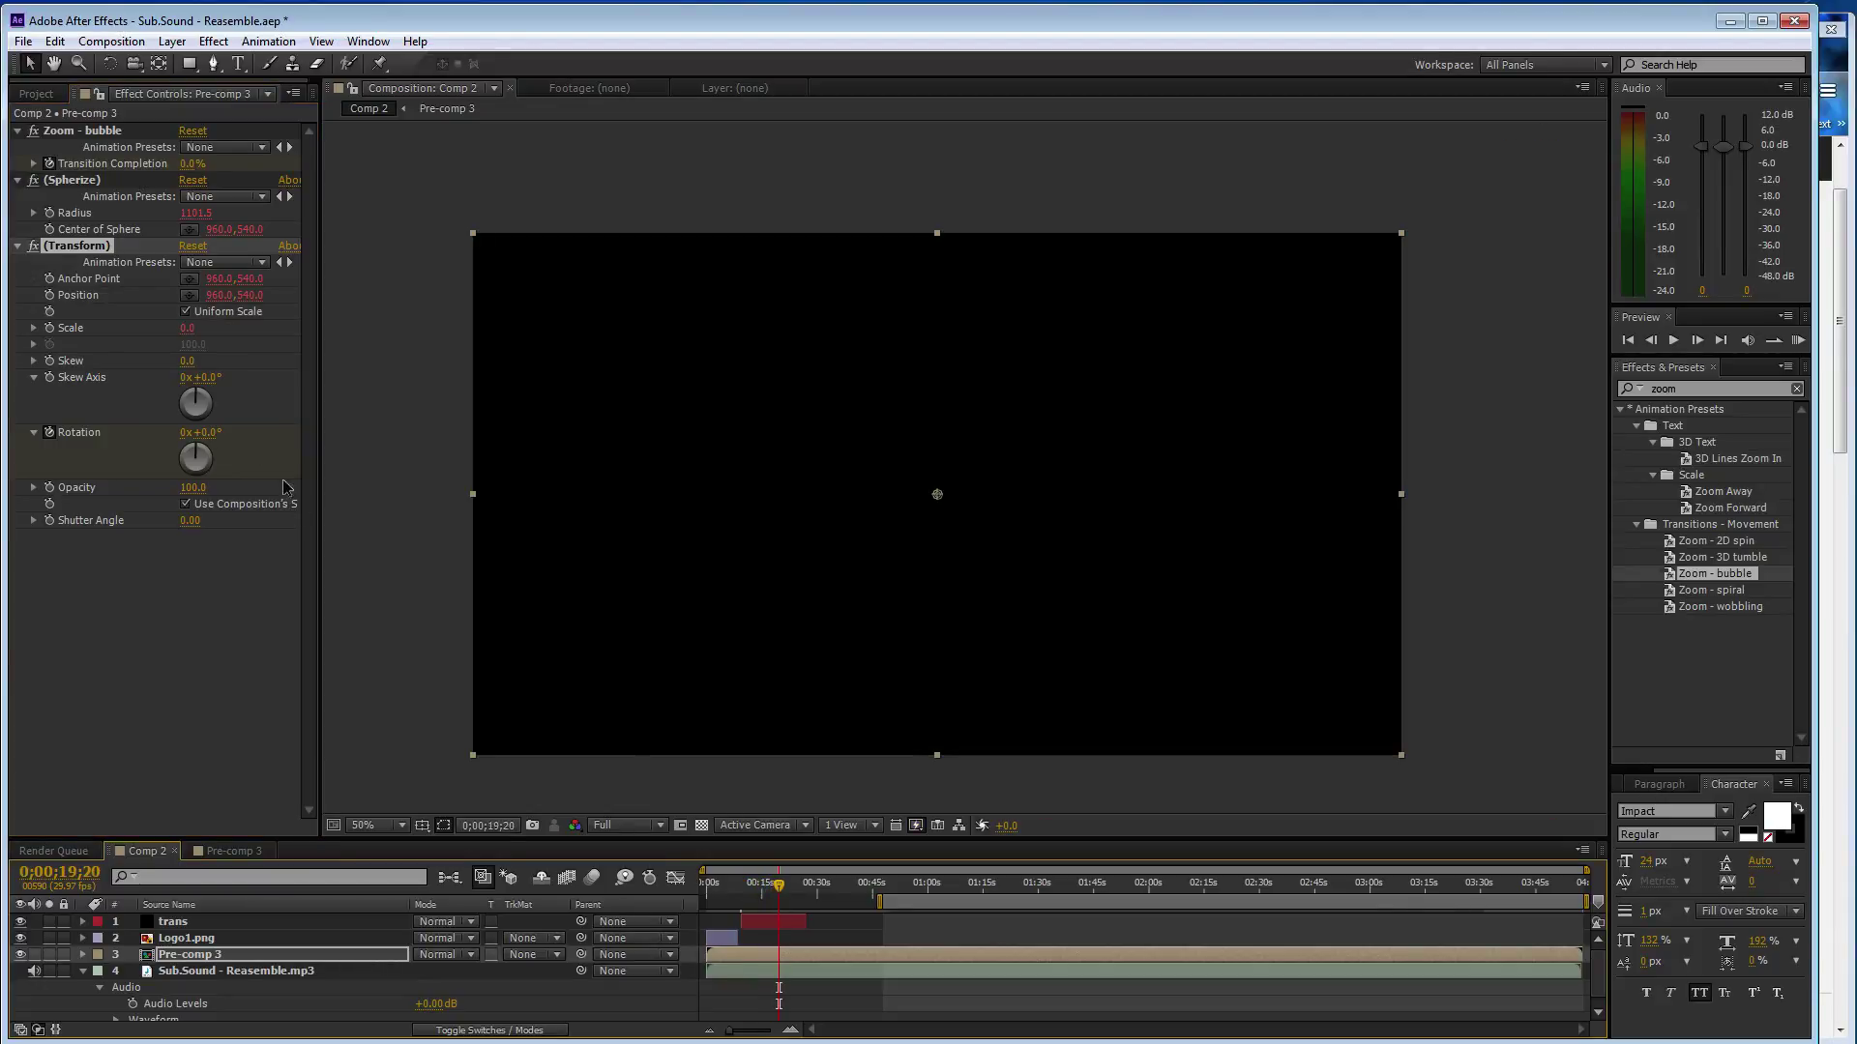
pyautogui.click(188, 433)
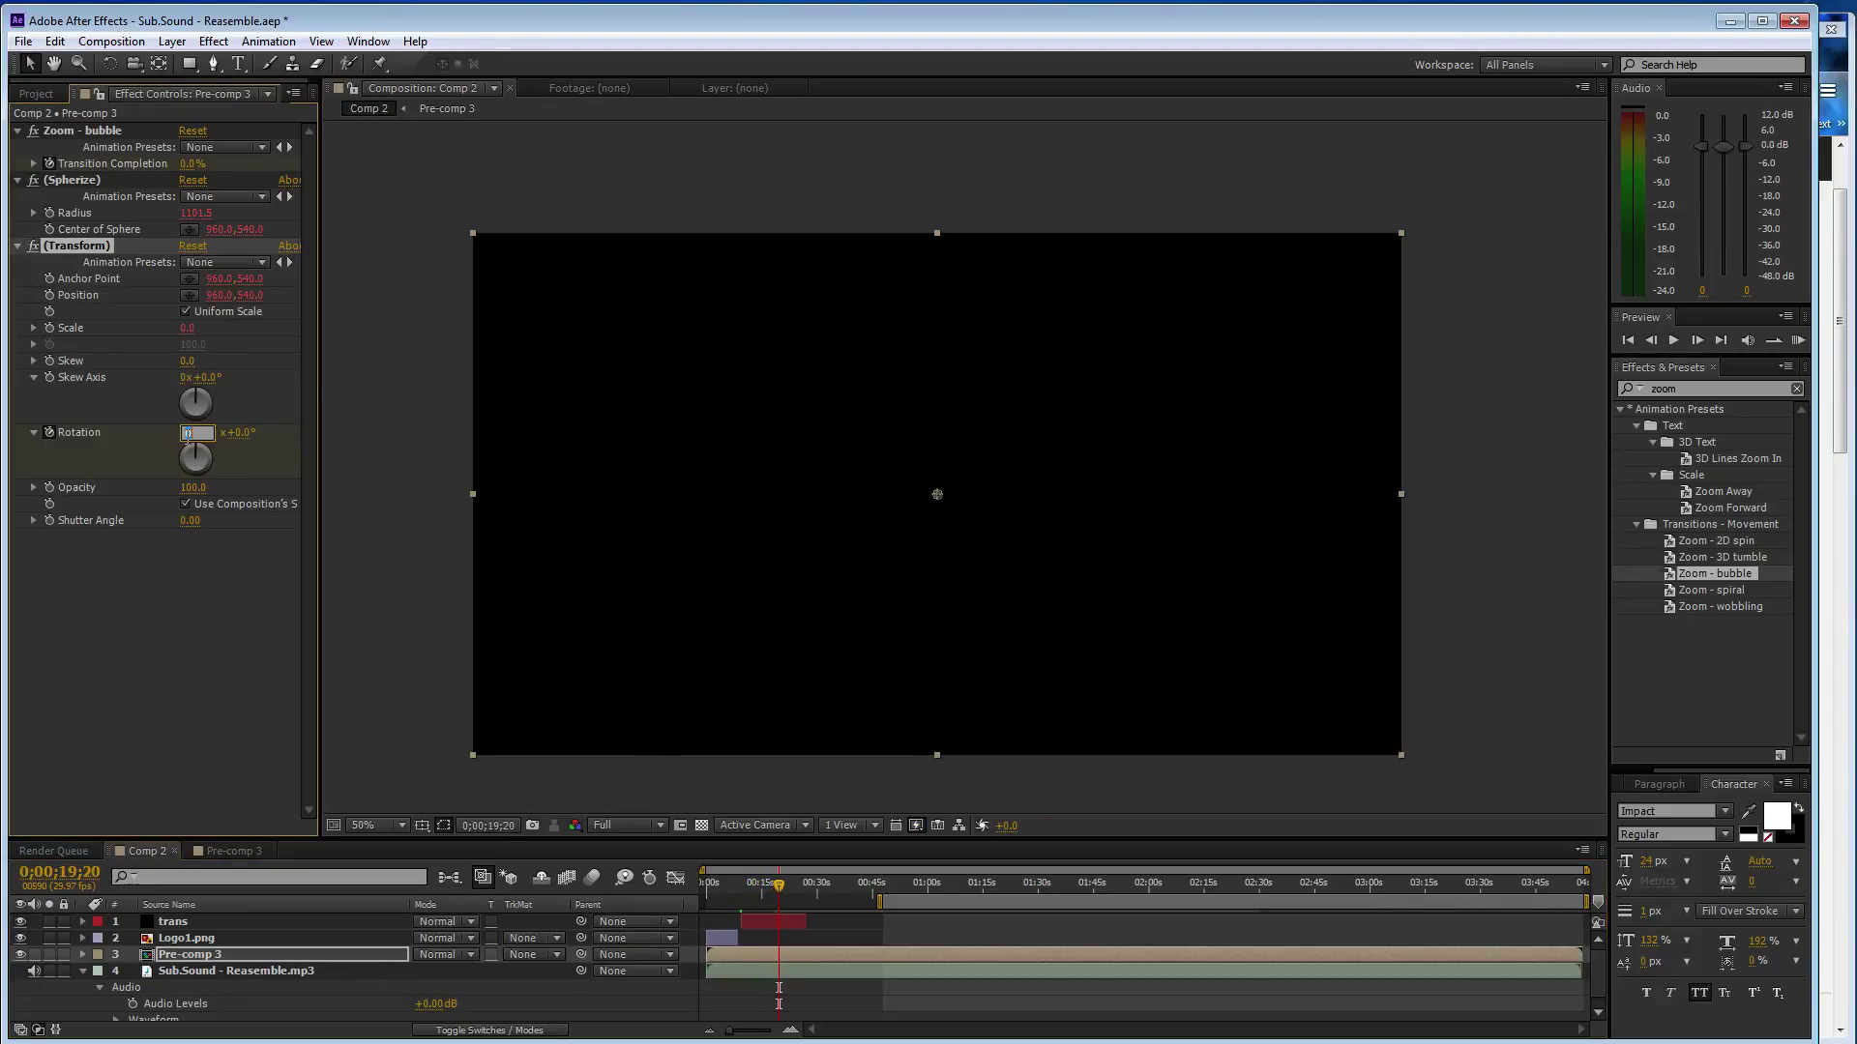
pyautogui.write('1')
pyautogui.click(194, 180)
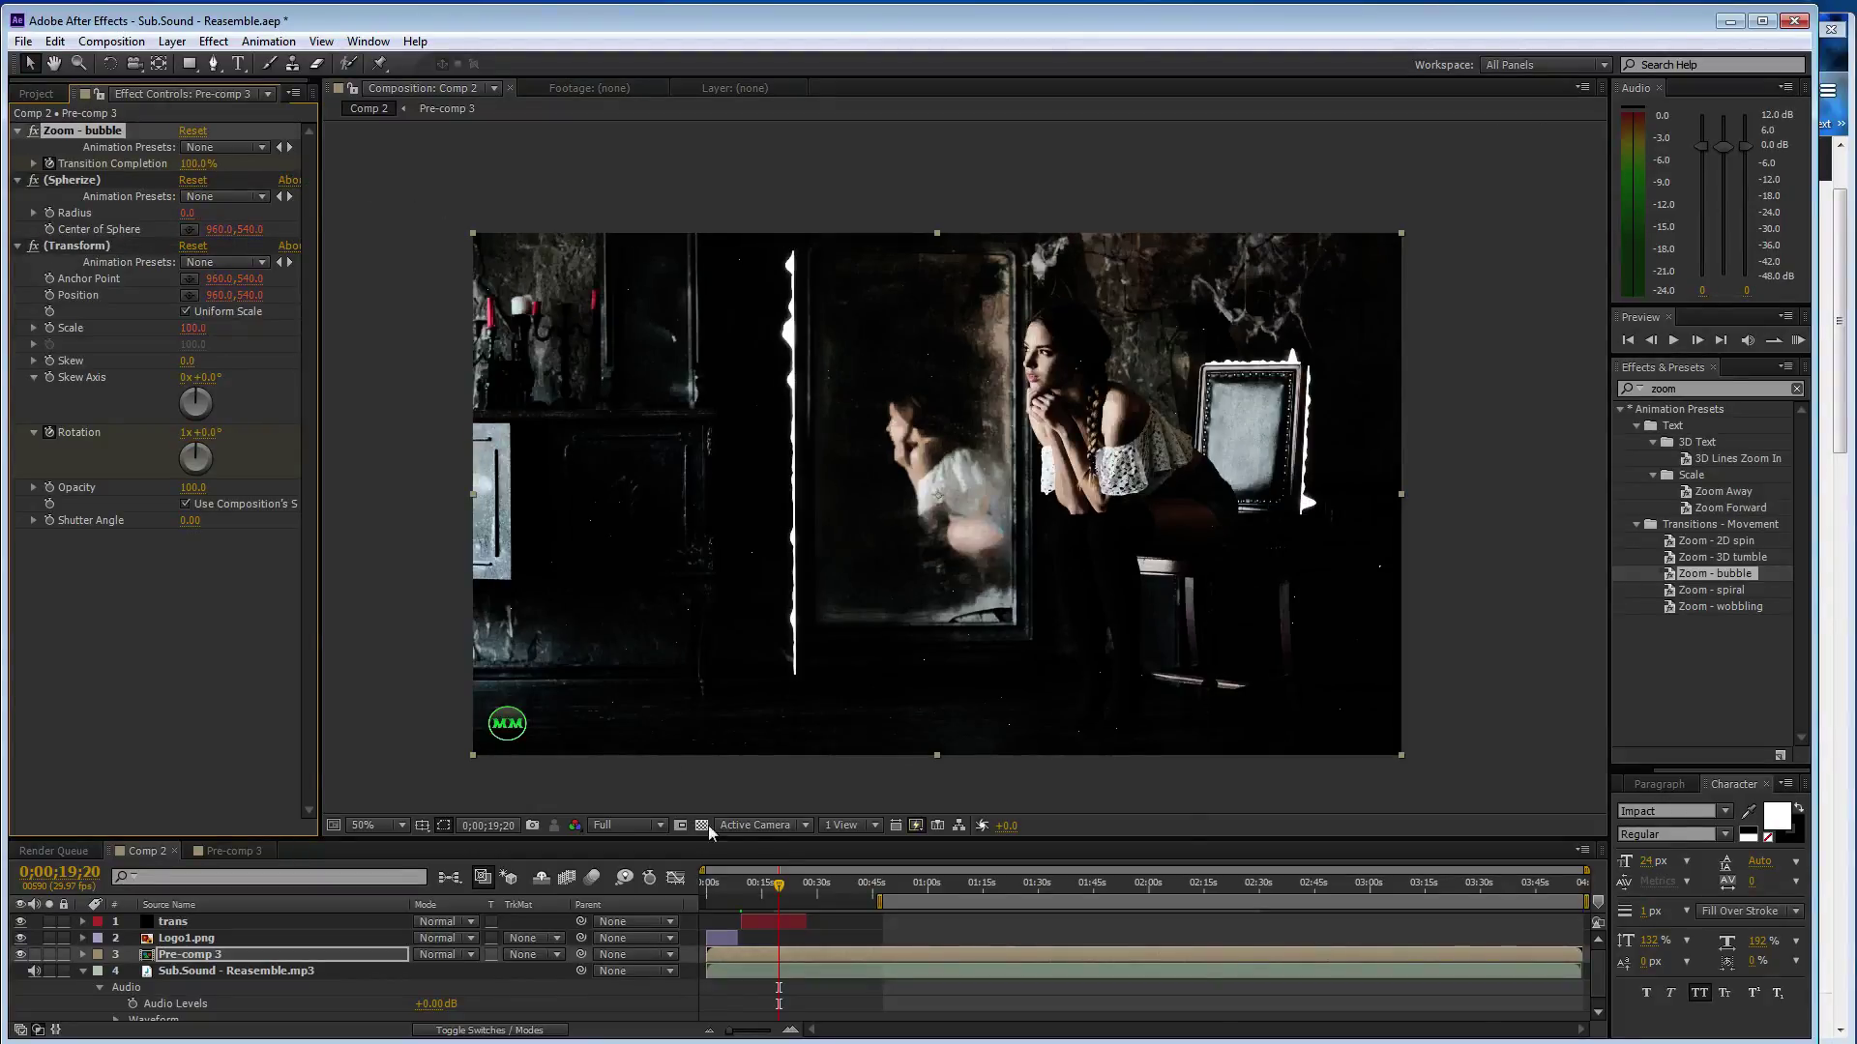
# Preview the spinning bubble zoom at 0;00;16;23, 0;00;13;03 and 0;00;11;08
pyautogui.moveTo(781, 884); pyautogui.dragTo(762, 884)
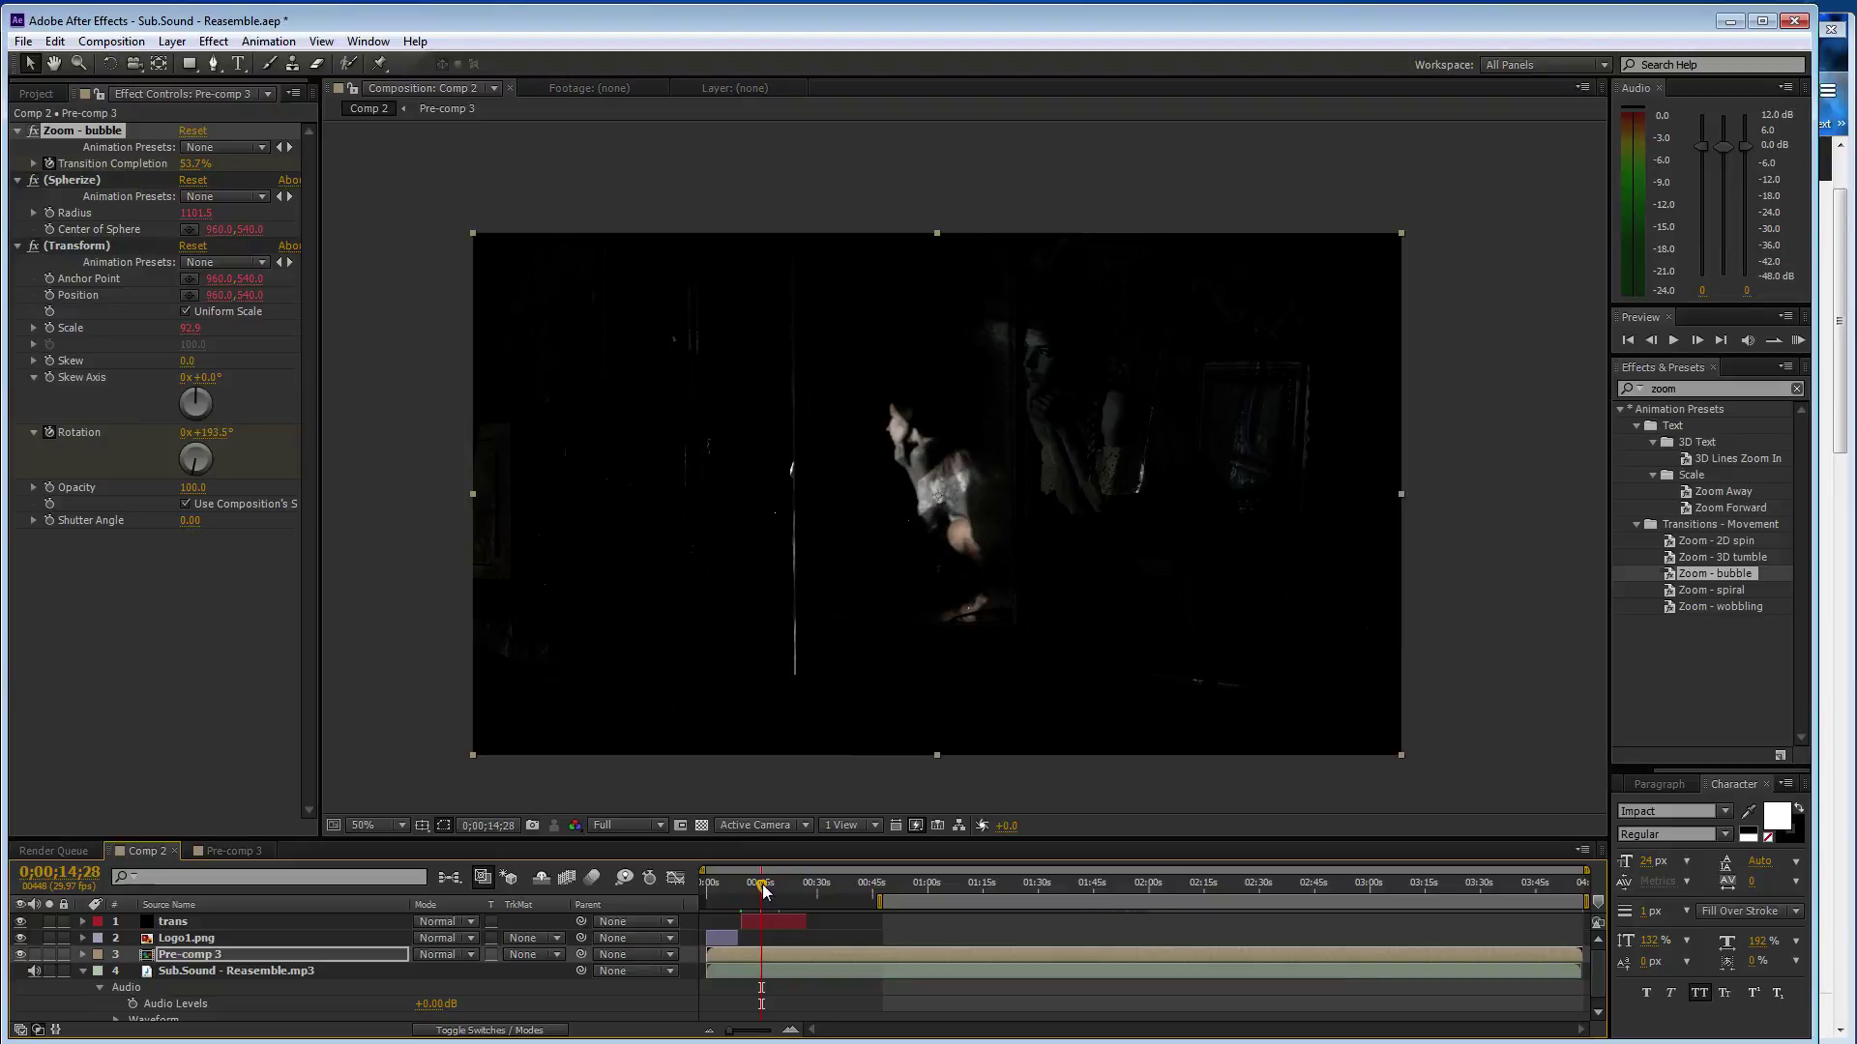
pyautogui.moveTo(763, 891); pyautogui.dragTo(757, 892)
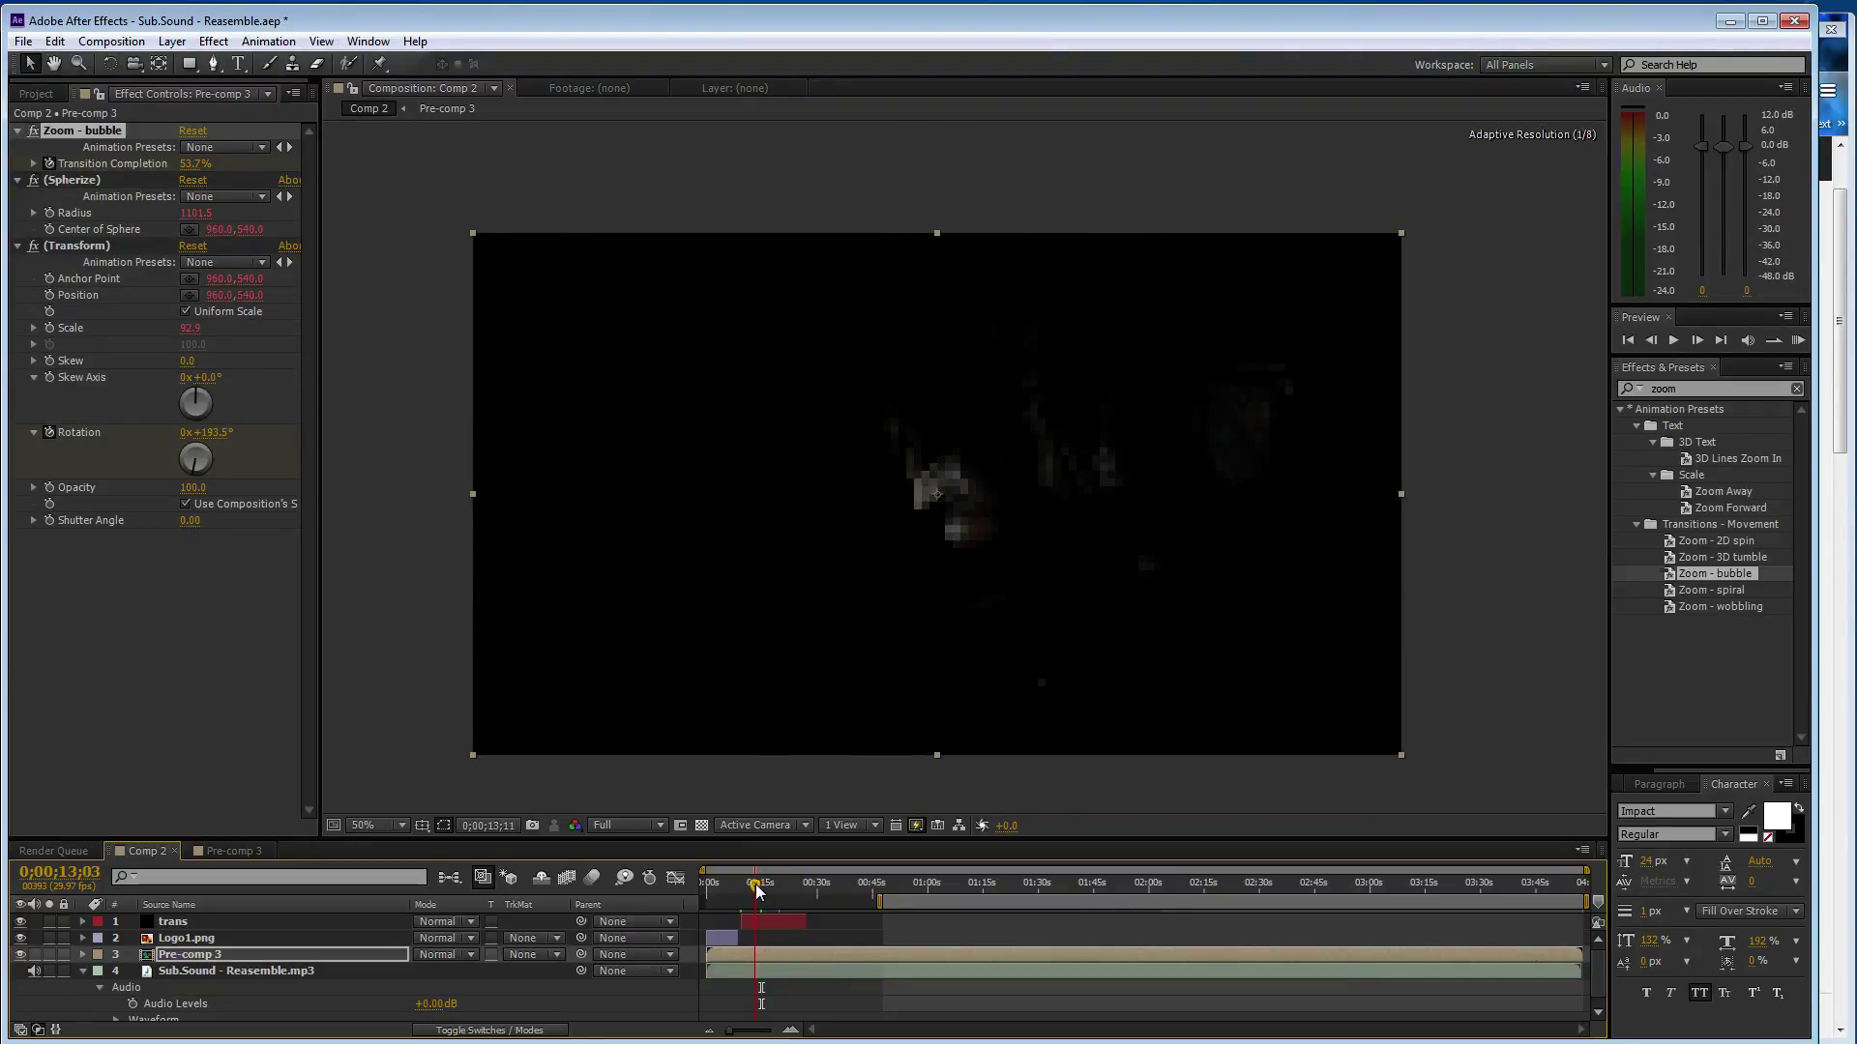
pyautogui.moveTo(757, 892); pyautogui.dragTo(744, 891)
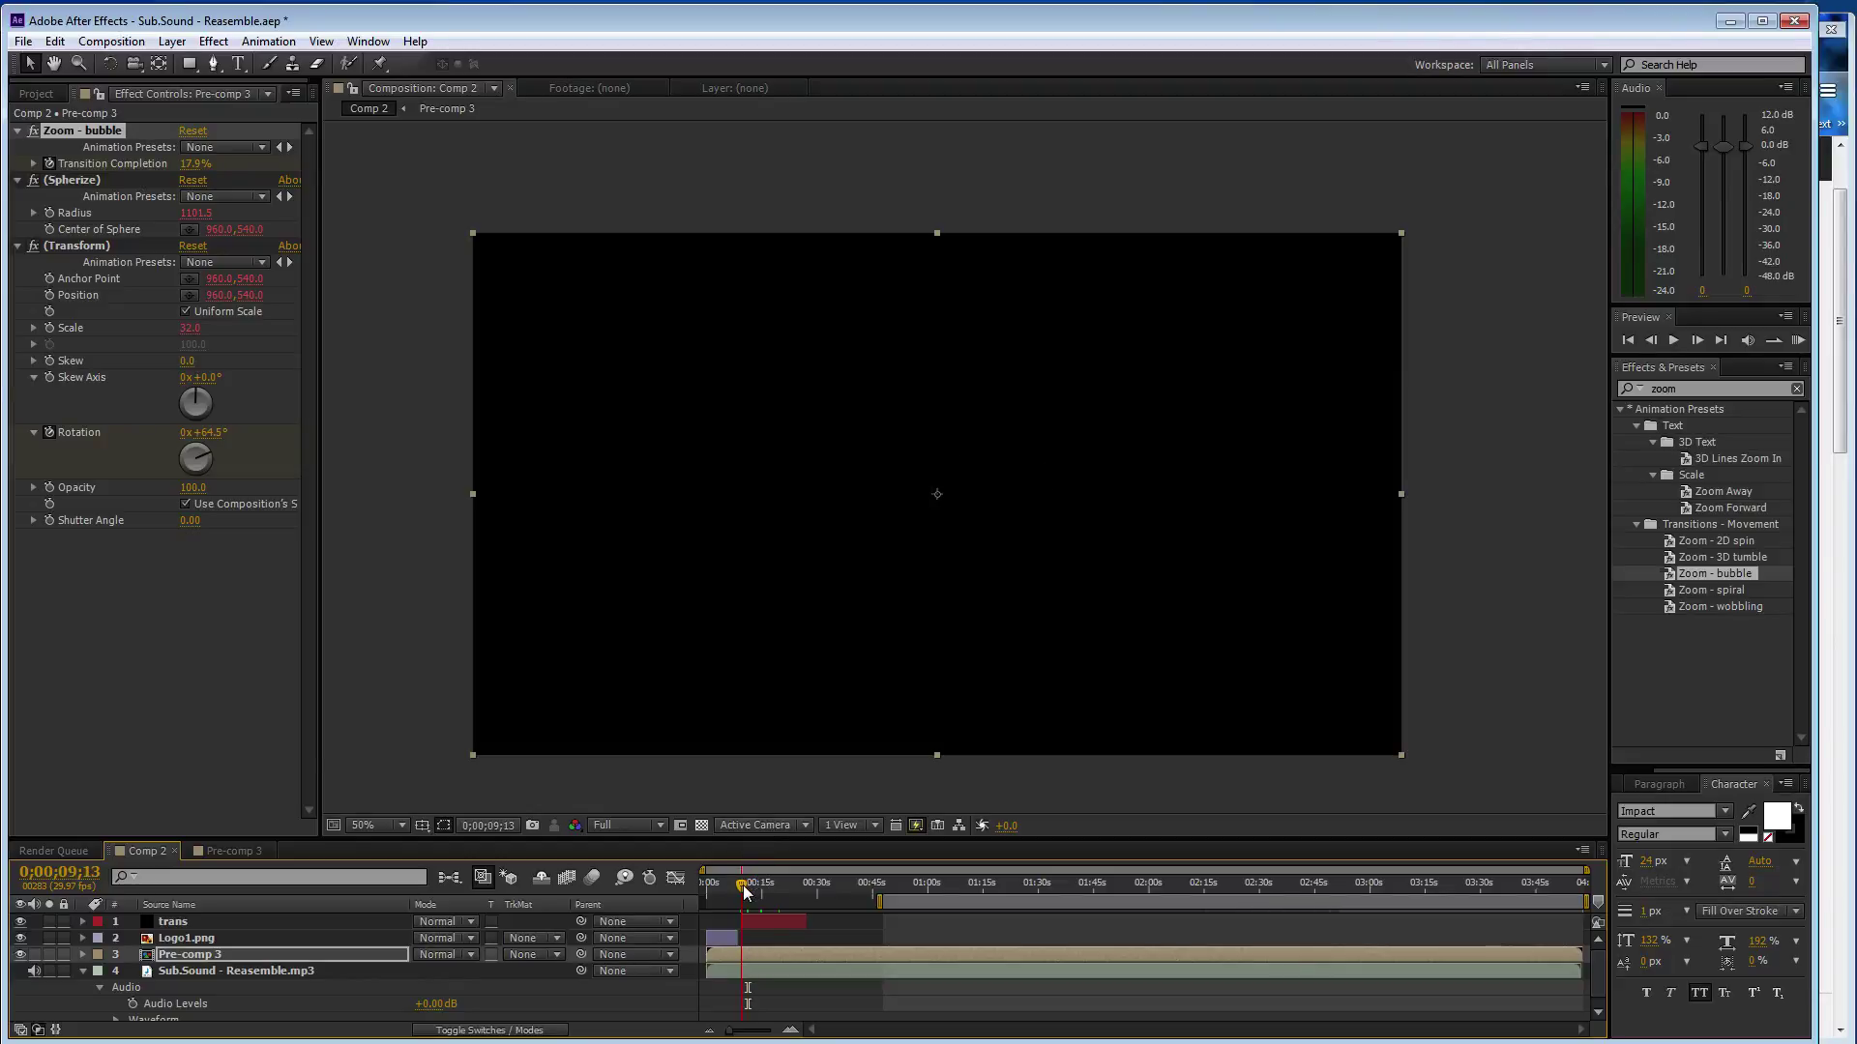
pyautogui.click(174, 921)
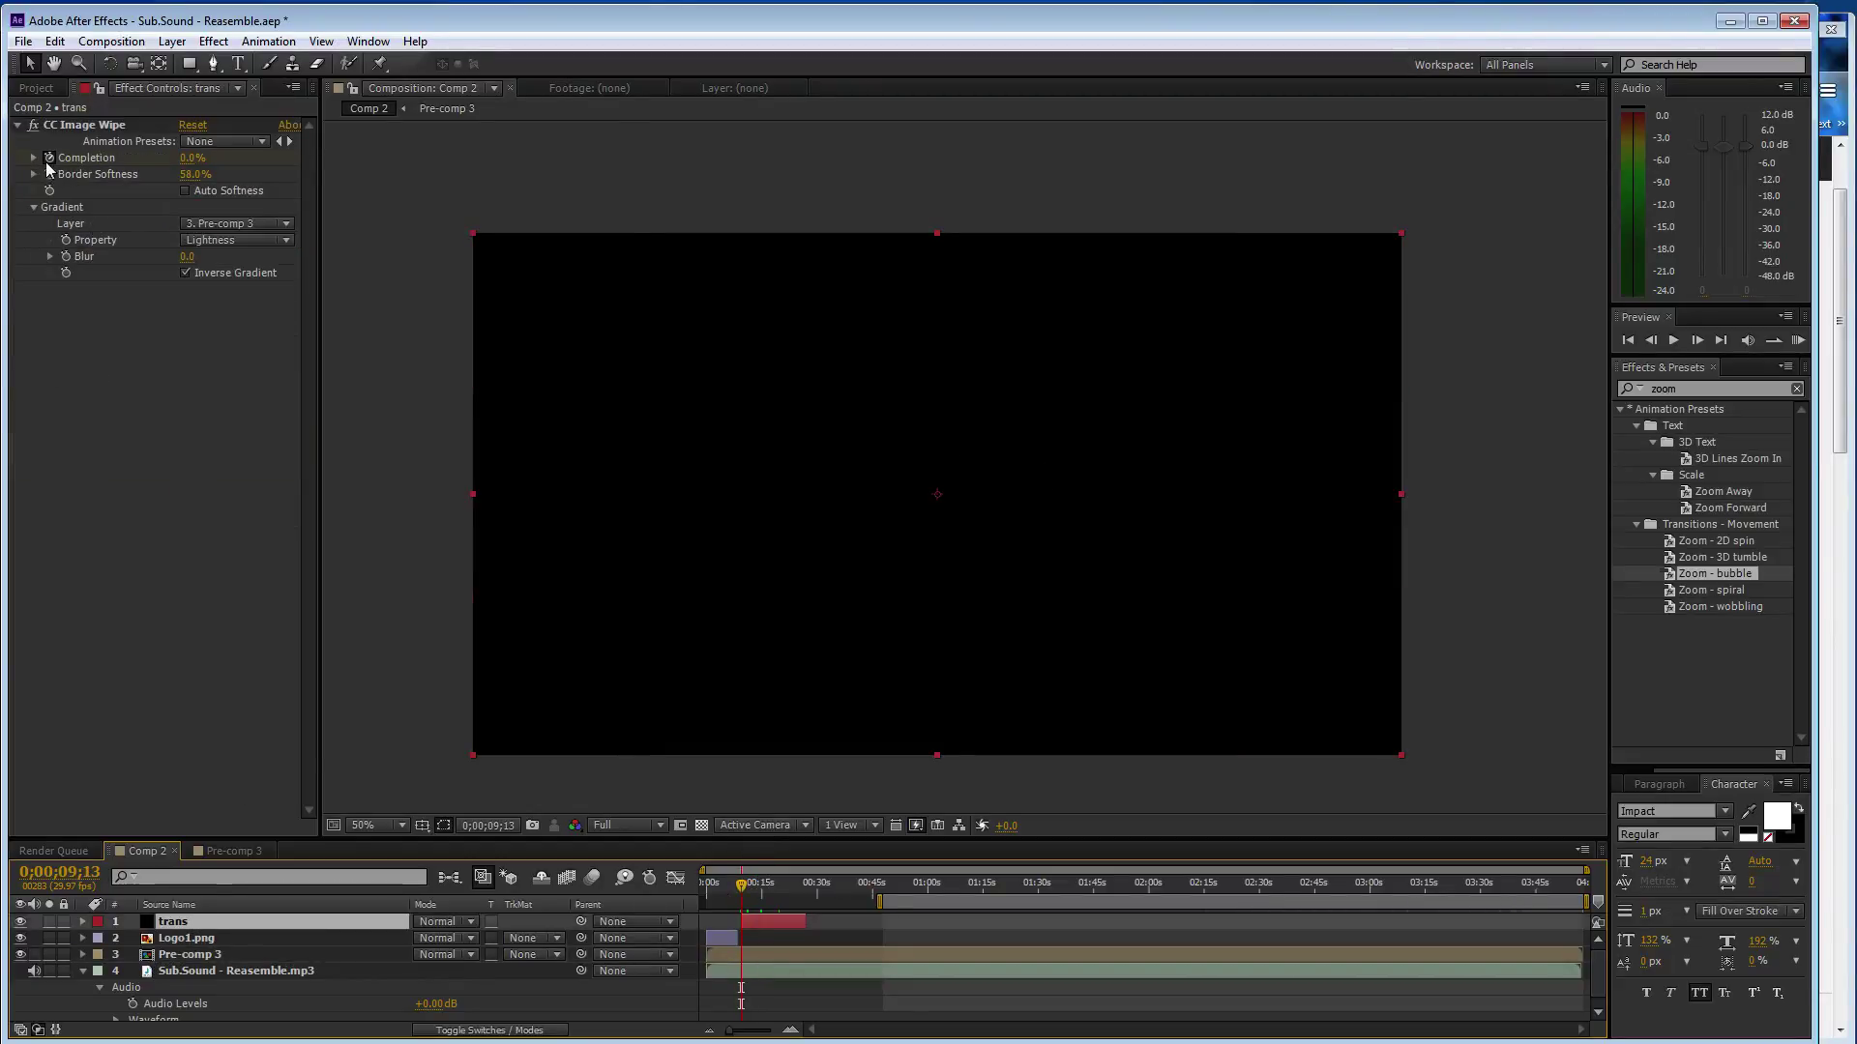
# Further into the transition, enter 60 as the CC Image Wipe Completion on trans
pyautogui.click(49, 164)
pyautogui.moveTo(742, 890); pyautogui.dragTo(755, 895)
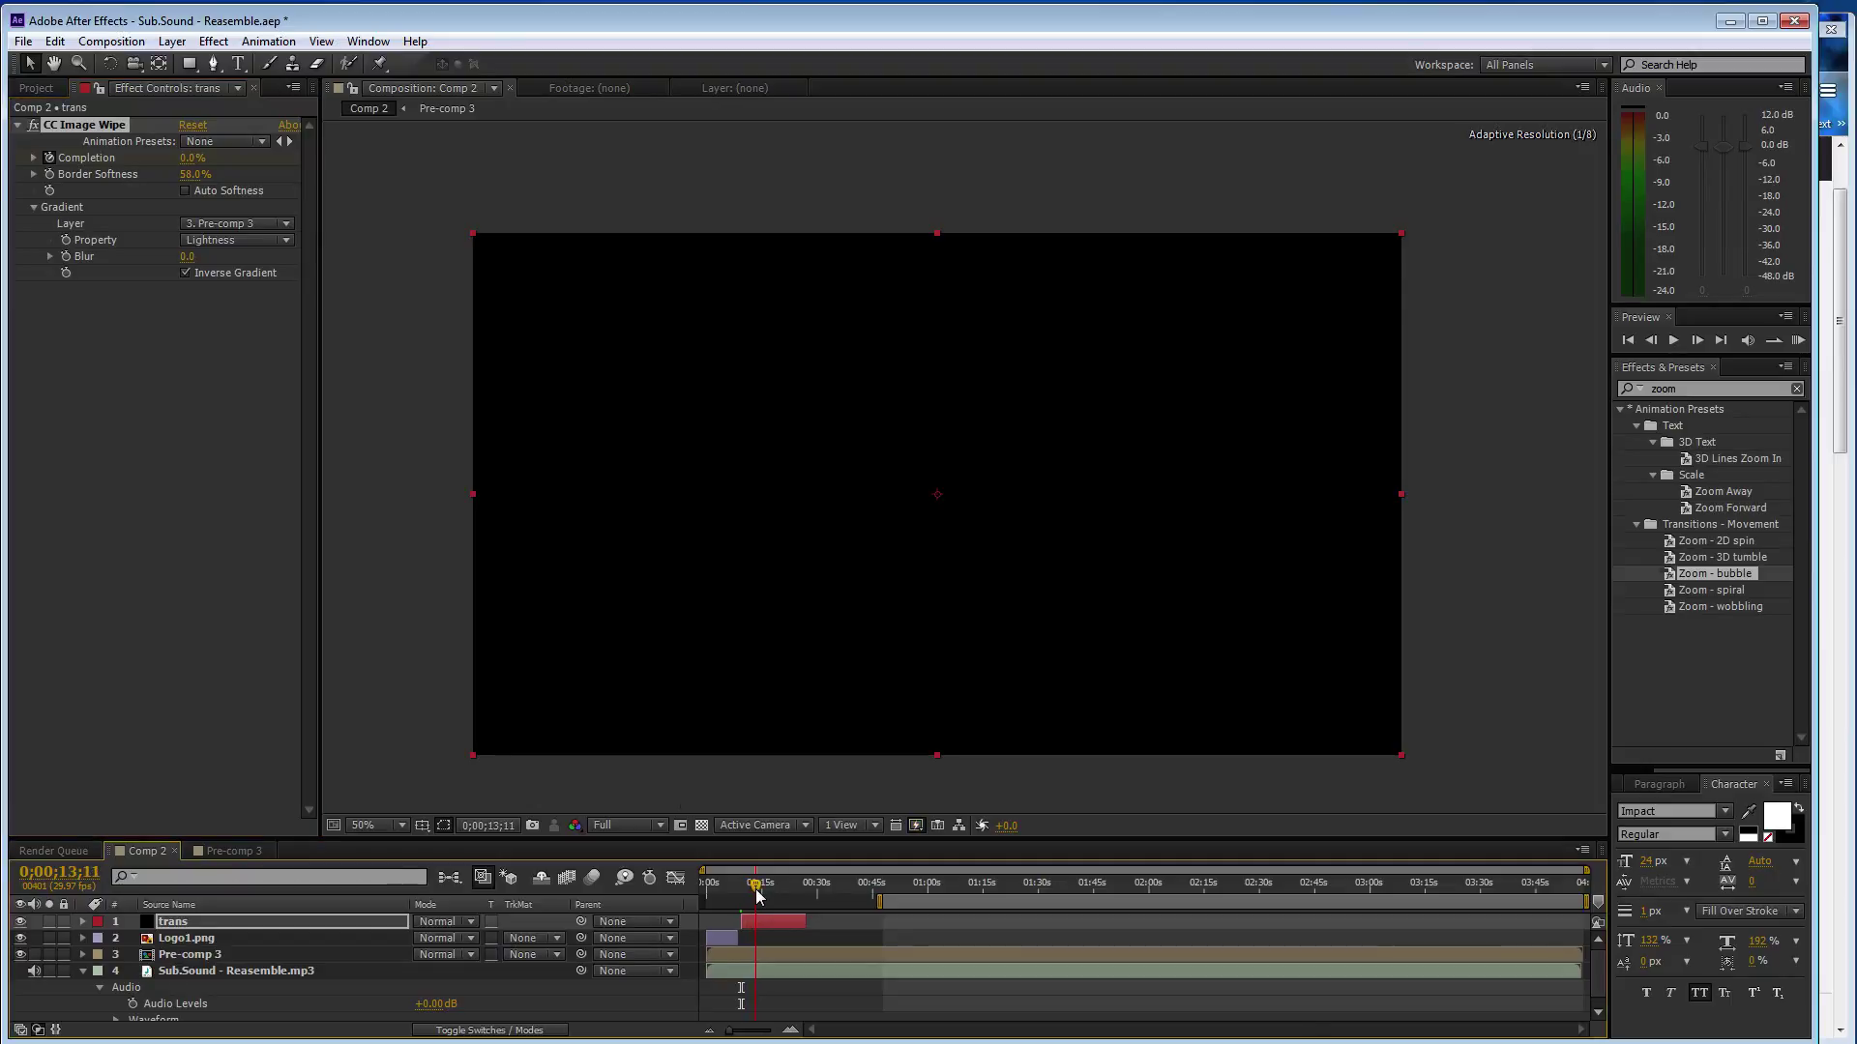
pyautogui.click(192, 157)
pyautogui.write('60')
pyautogui.press('Return')
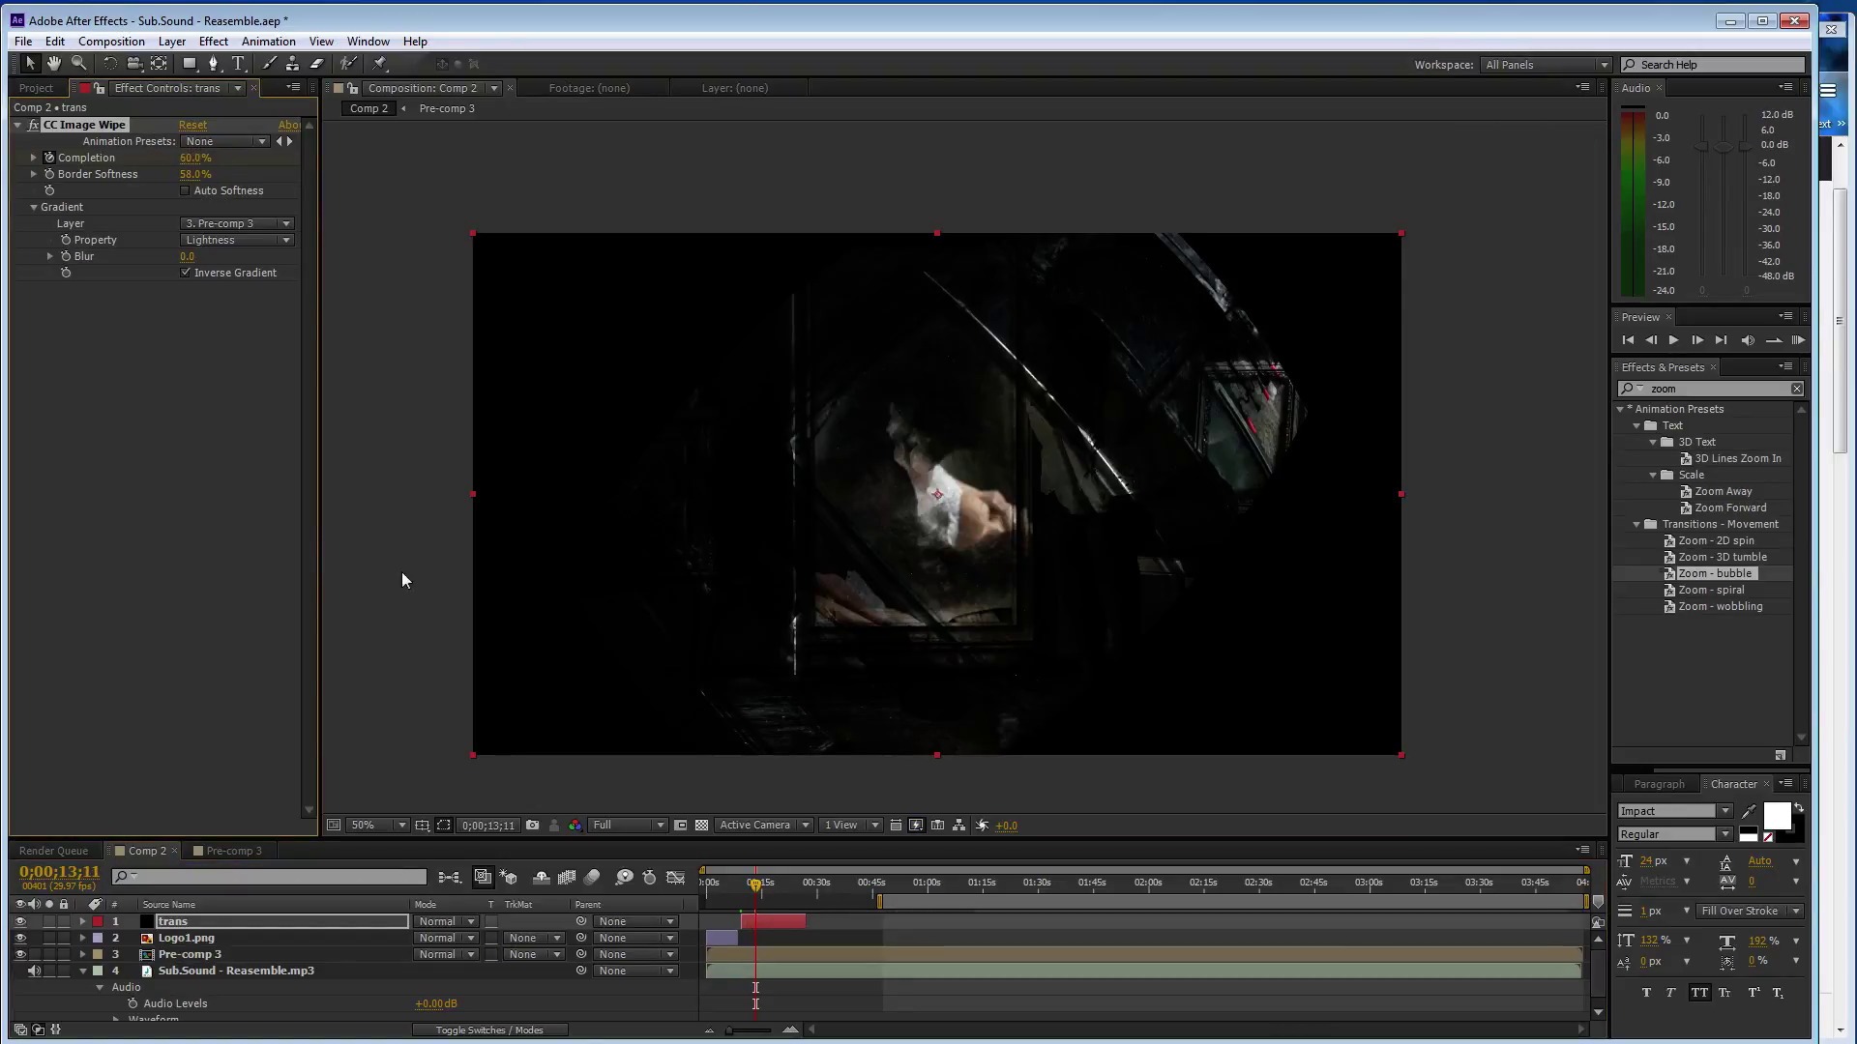
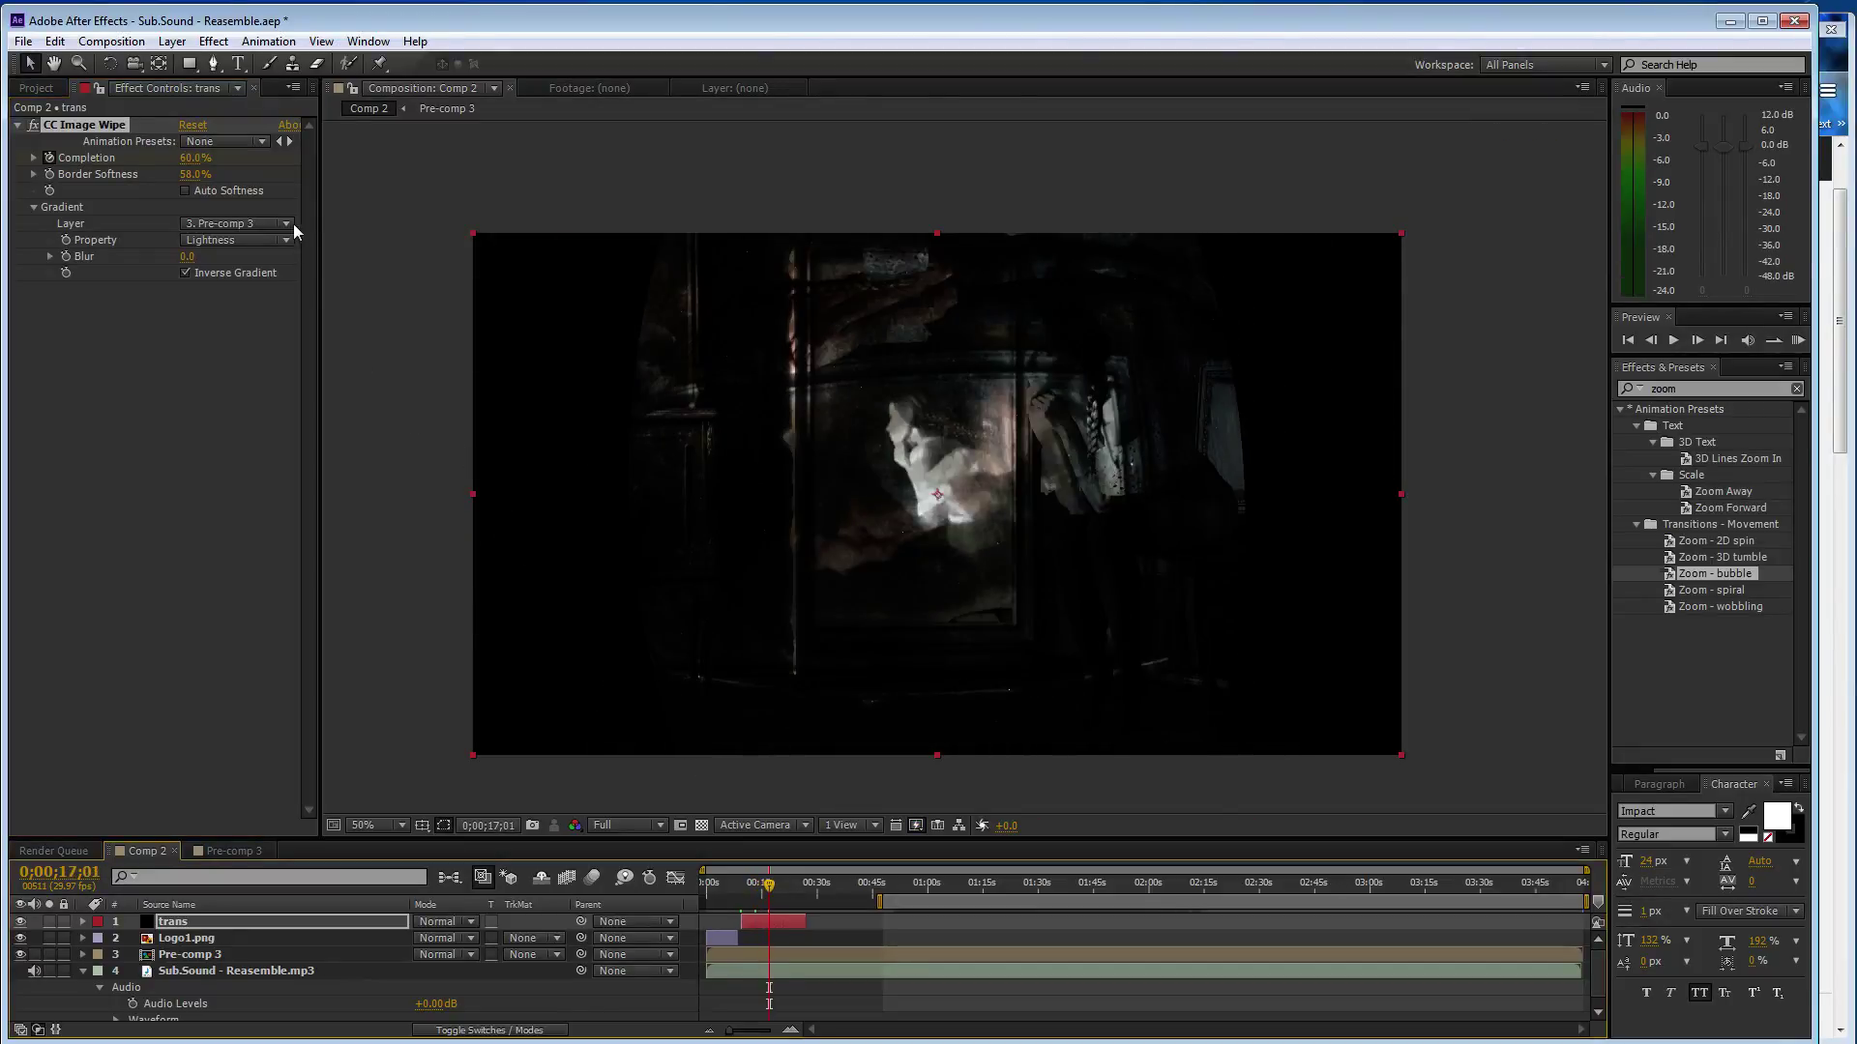
# Key the trans layer's CC Image Wipe Completion at 70% at 0;00;17;01
pyautogui.click(191, 157)
pyautogui.write('70')
pyautogui.press('Return')
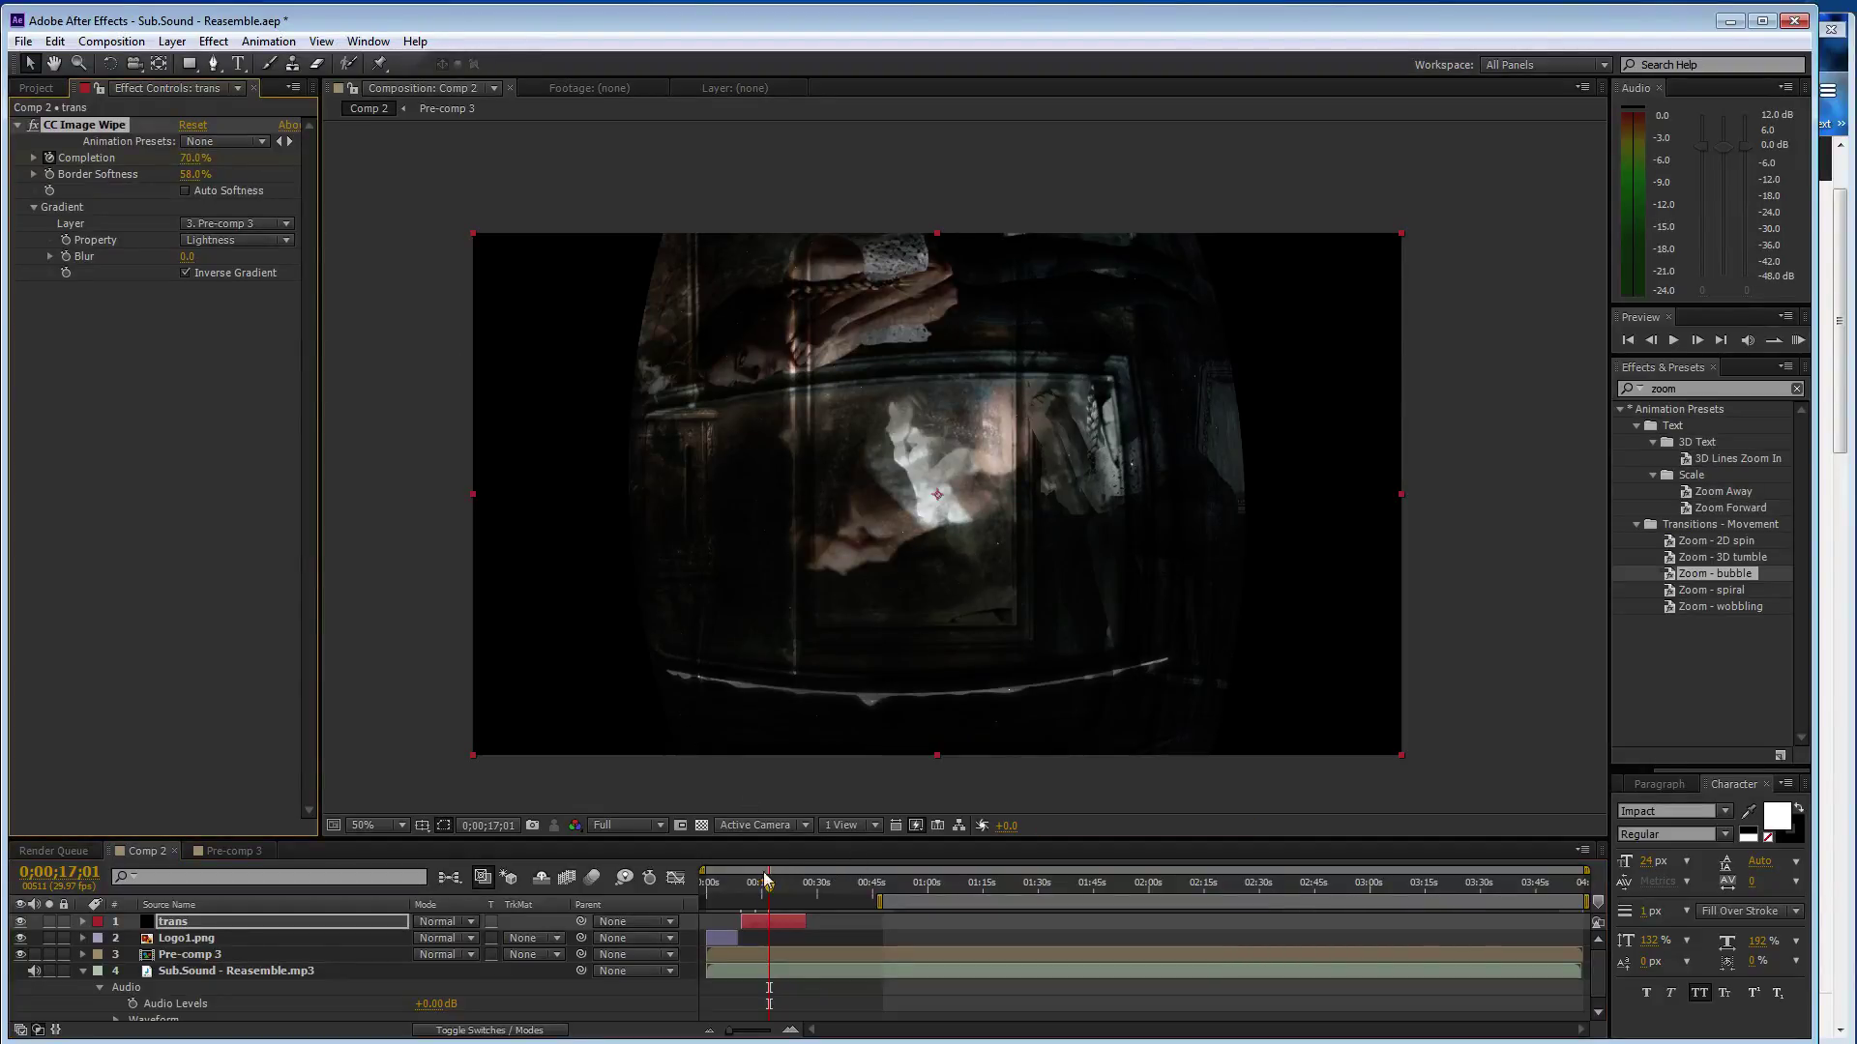
# Key Completion at 71% near 0:18, preview the transition, and trim the trans layer to end there
pyautogui.moveTo(768, 886); pyautogui.dragTo(783, 895)
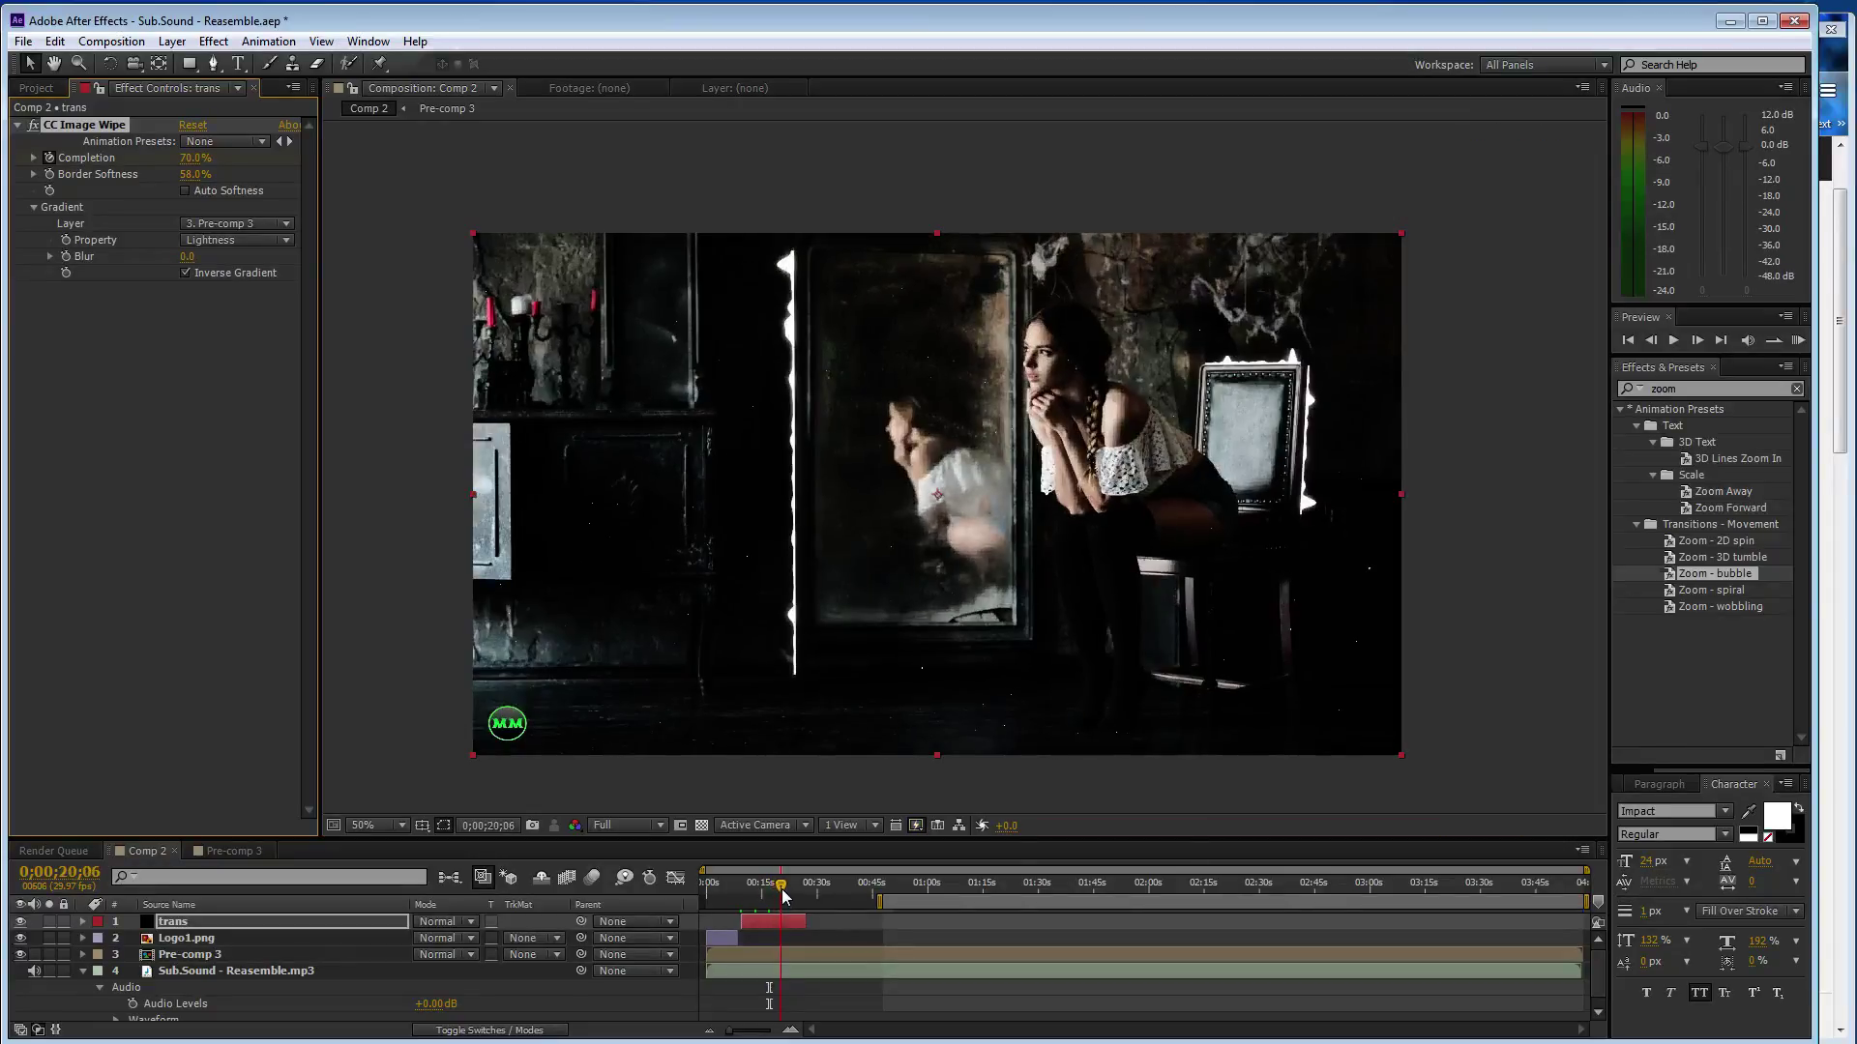
pyautogui.click(194, 160)
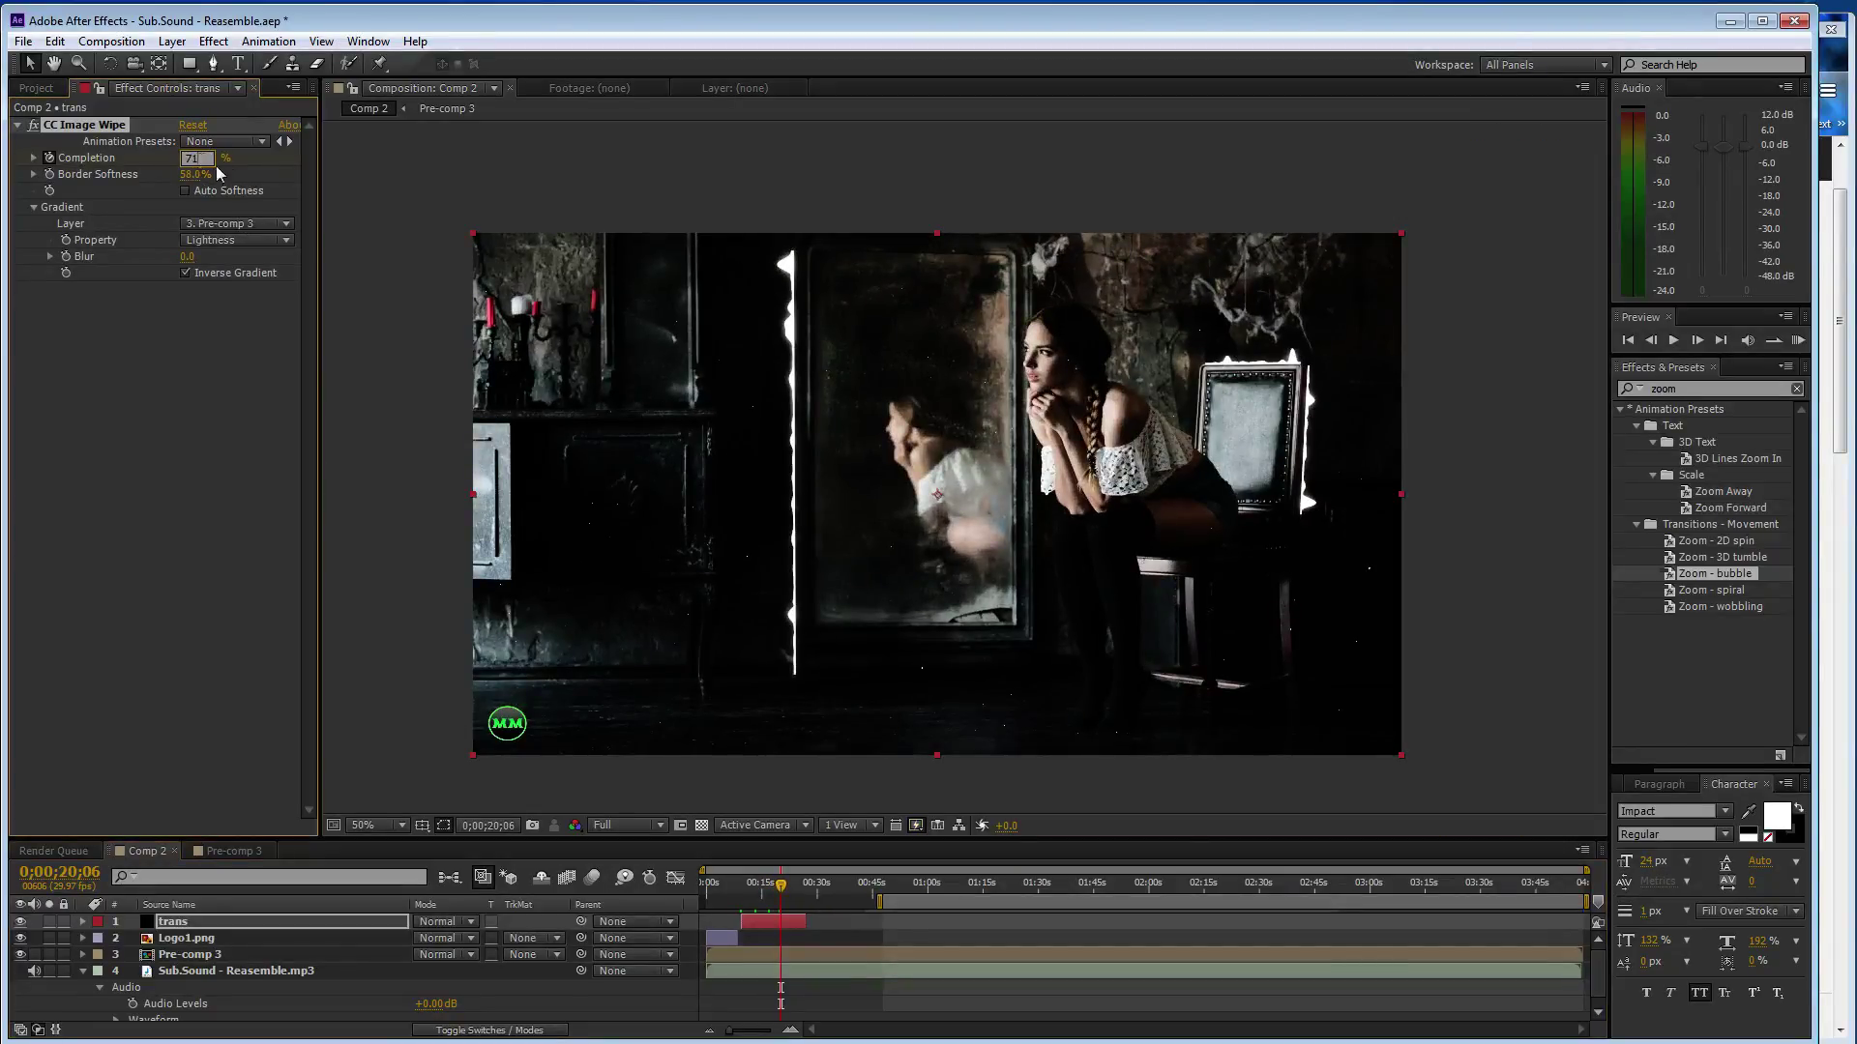
pyautogui.press('Return')
pyautogui.press('space')
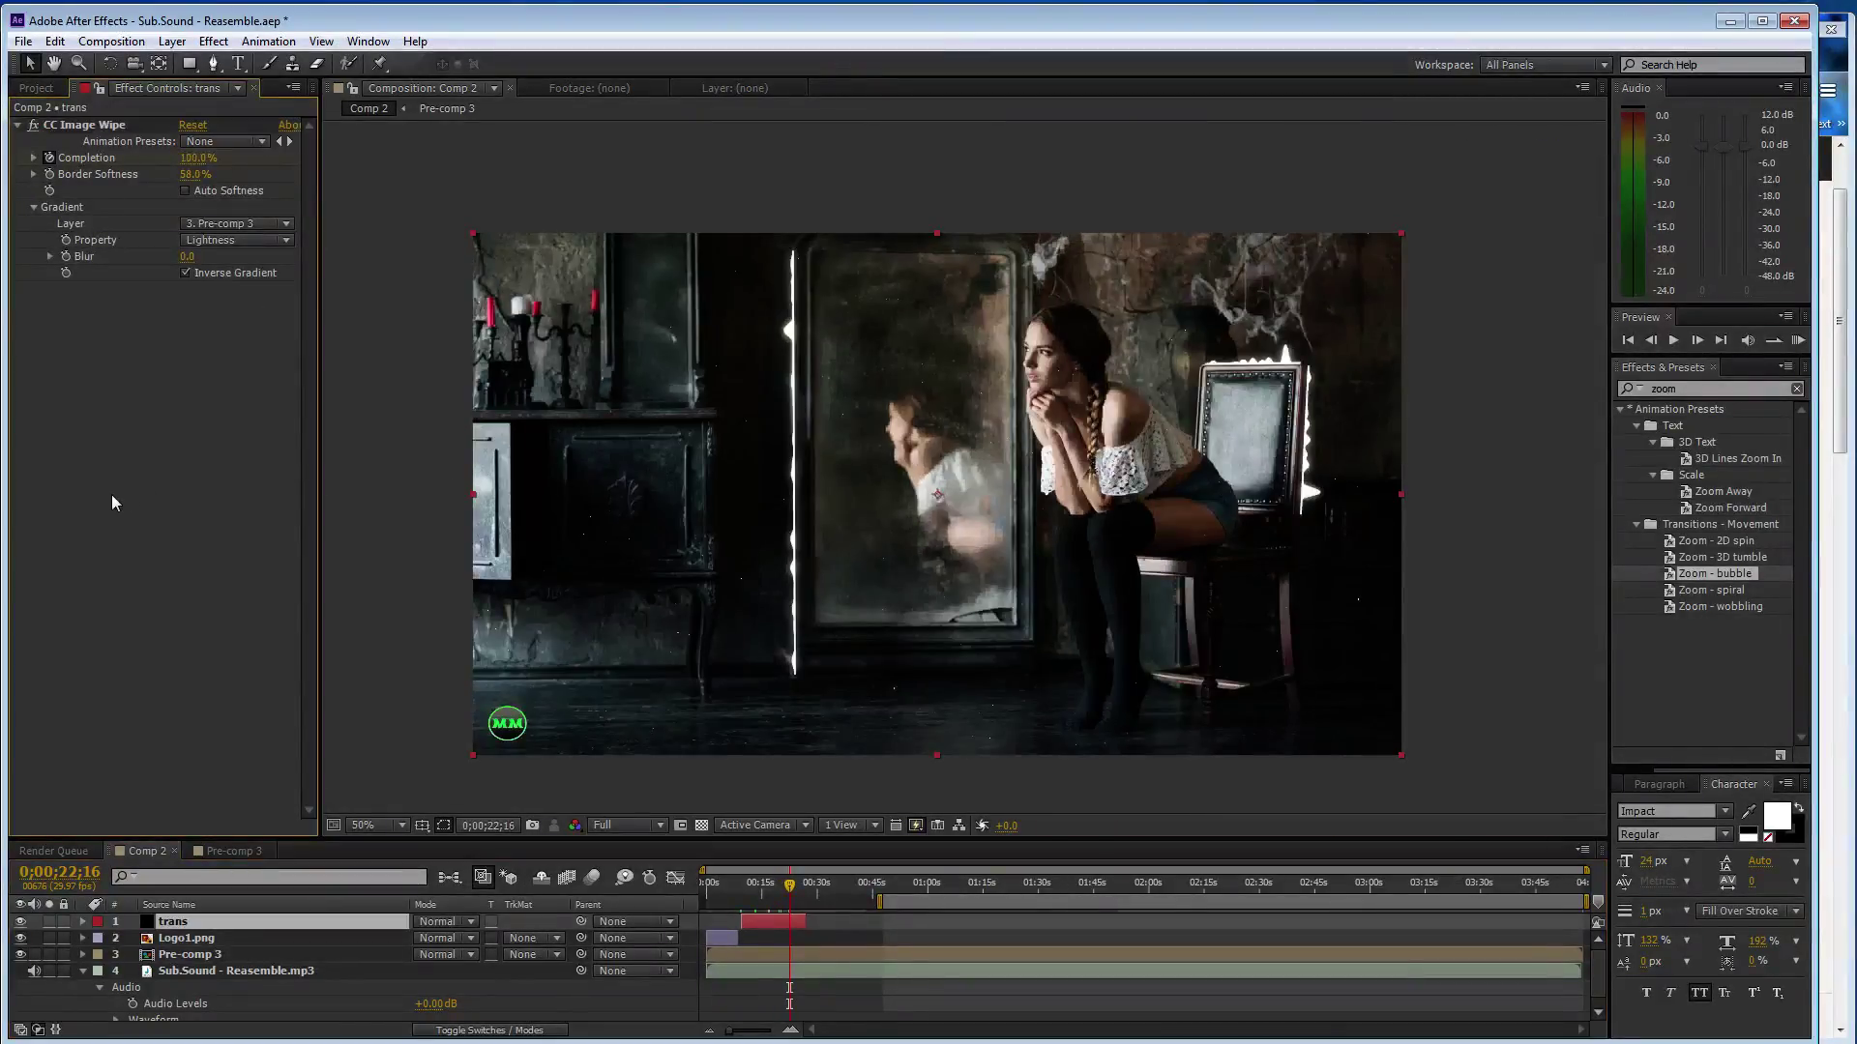
pyautogui.moveTo(806, 922); pyautogui.dragTo(748, 890)
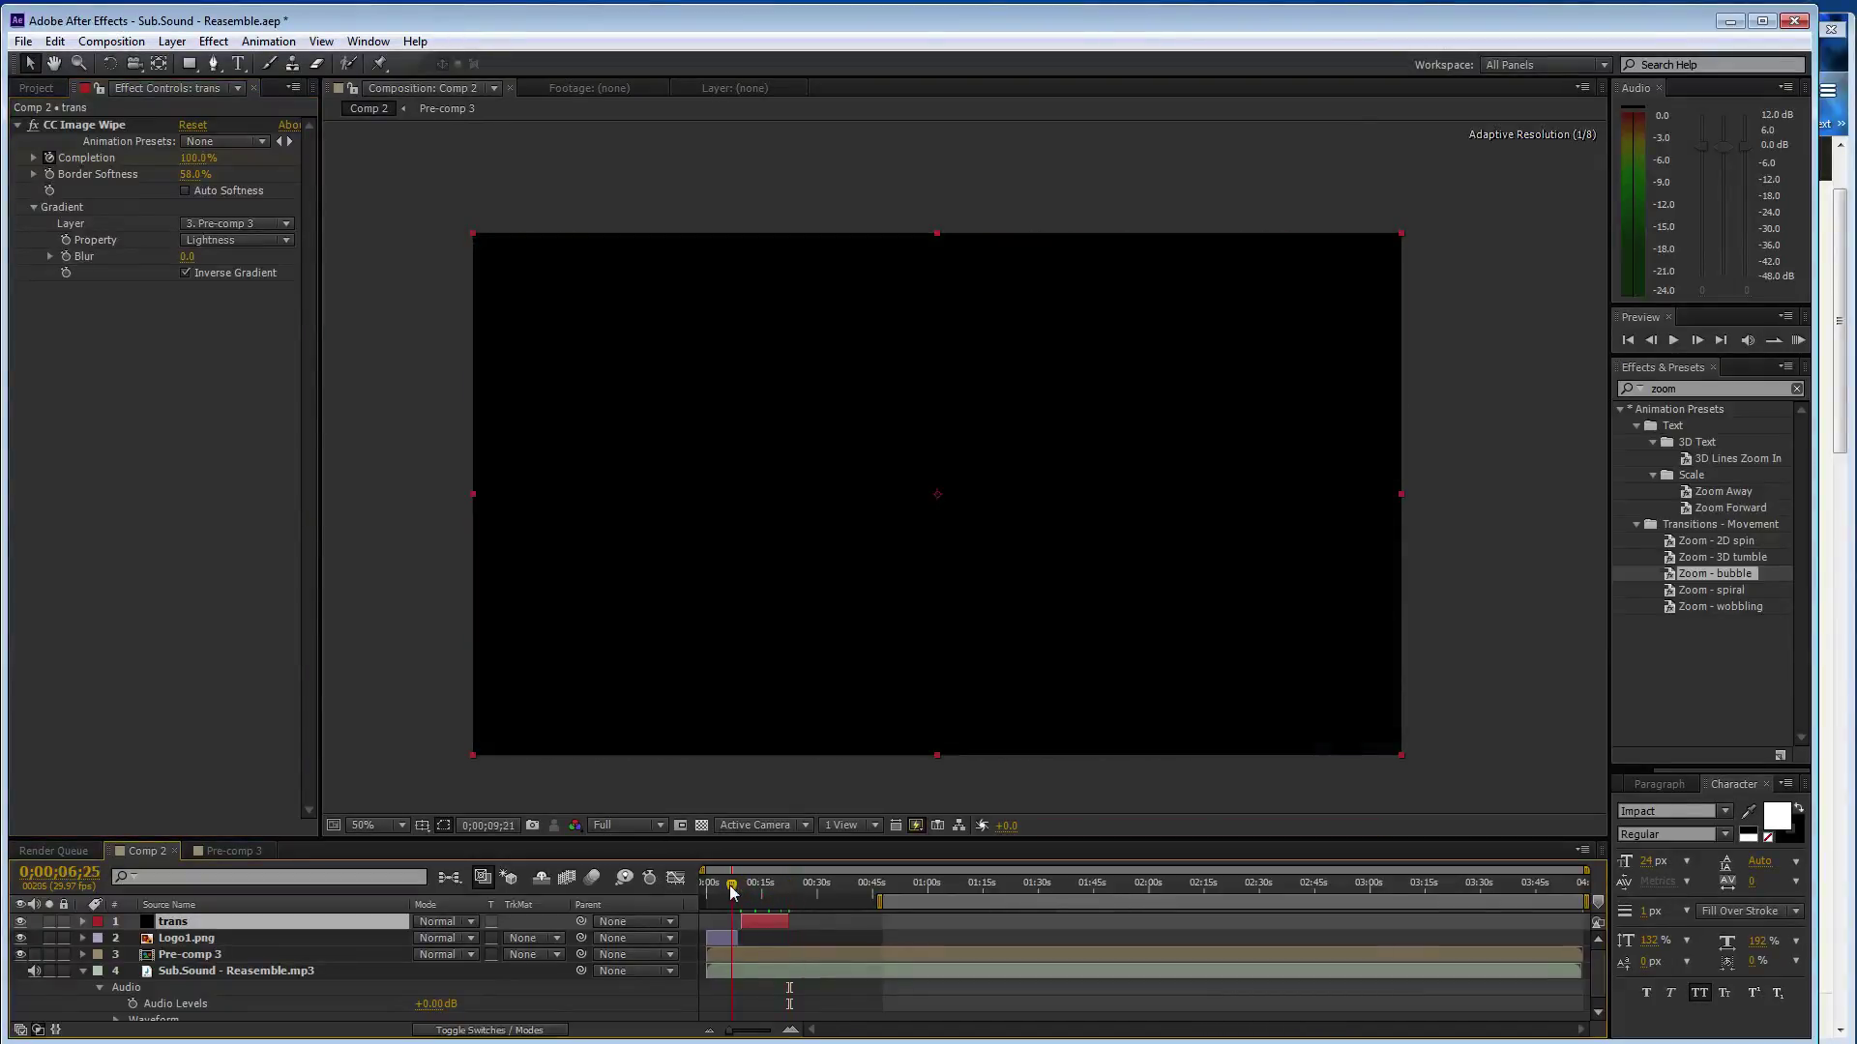
pyautogui.press('space')
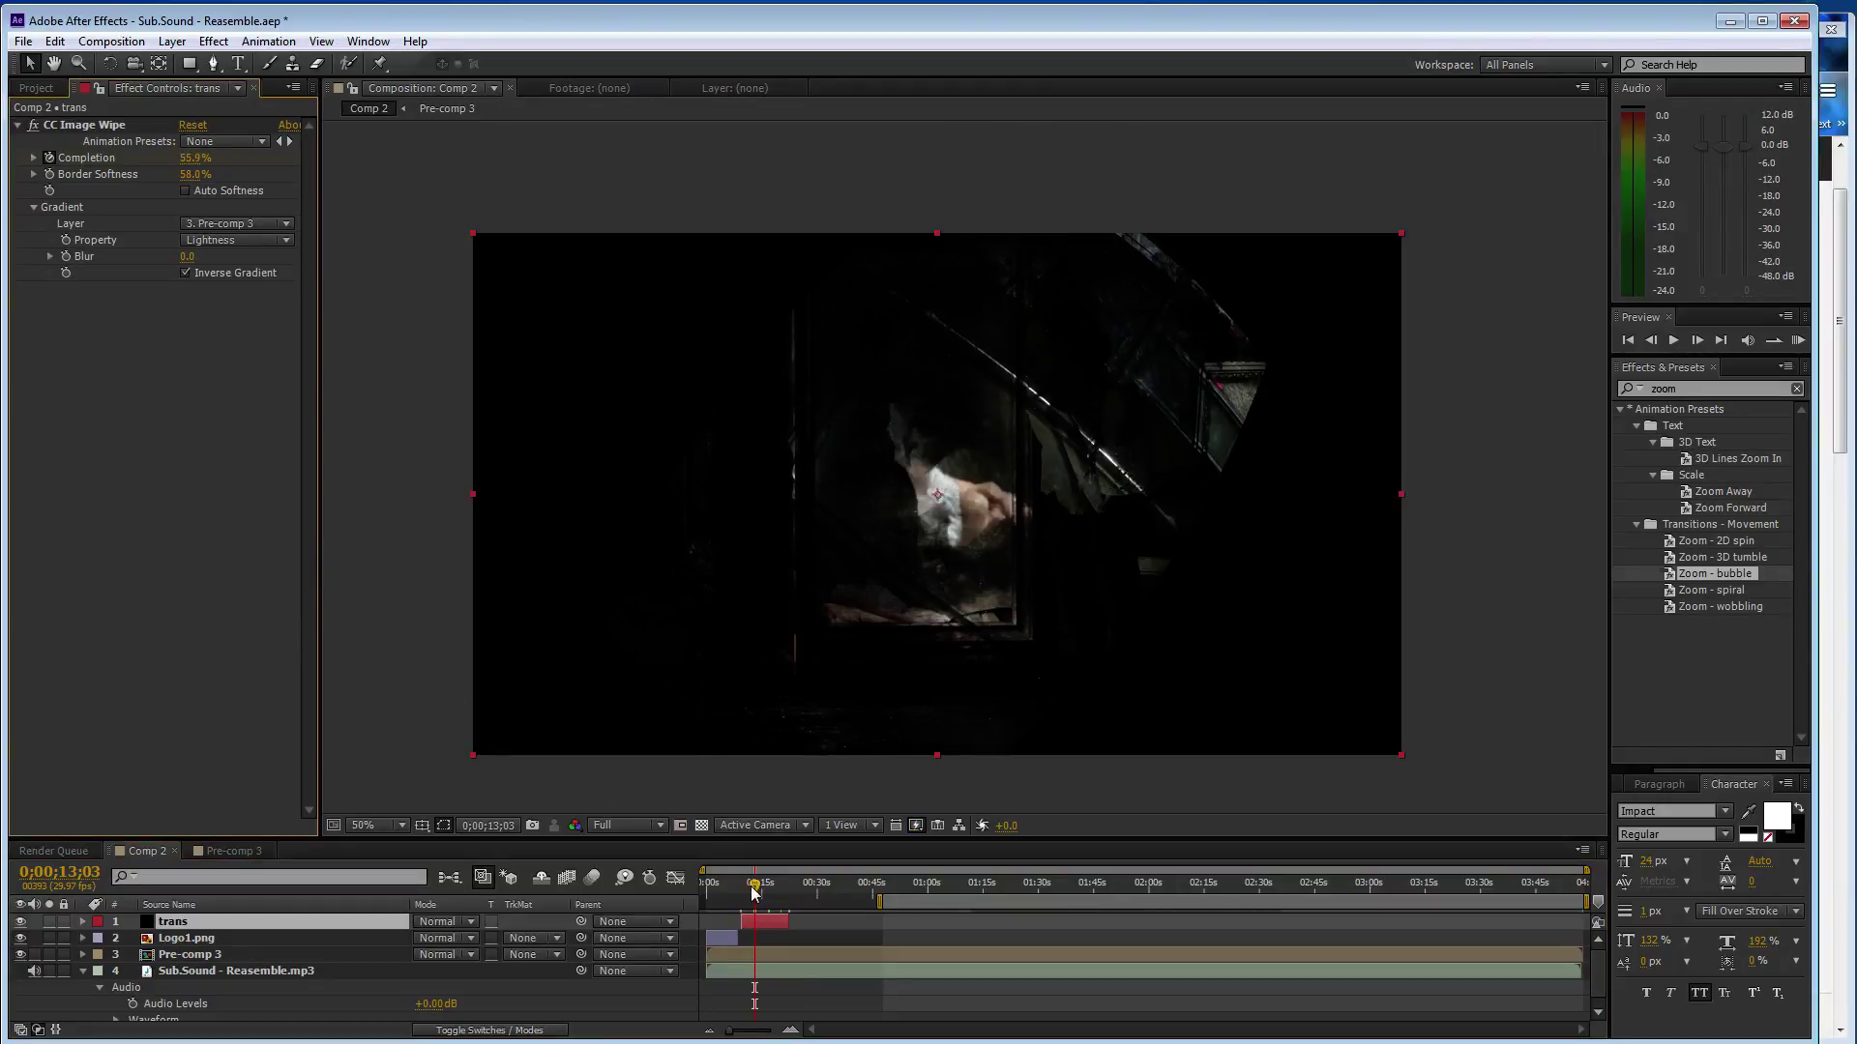
pyautogui.moveTo(755, 888); pyautogui.dragTo(770, 886)
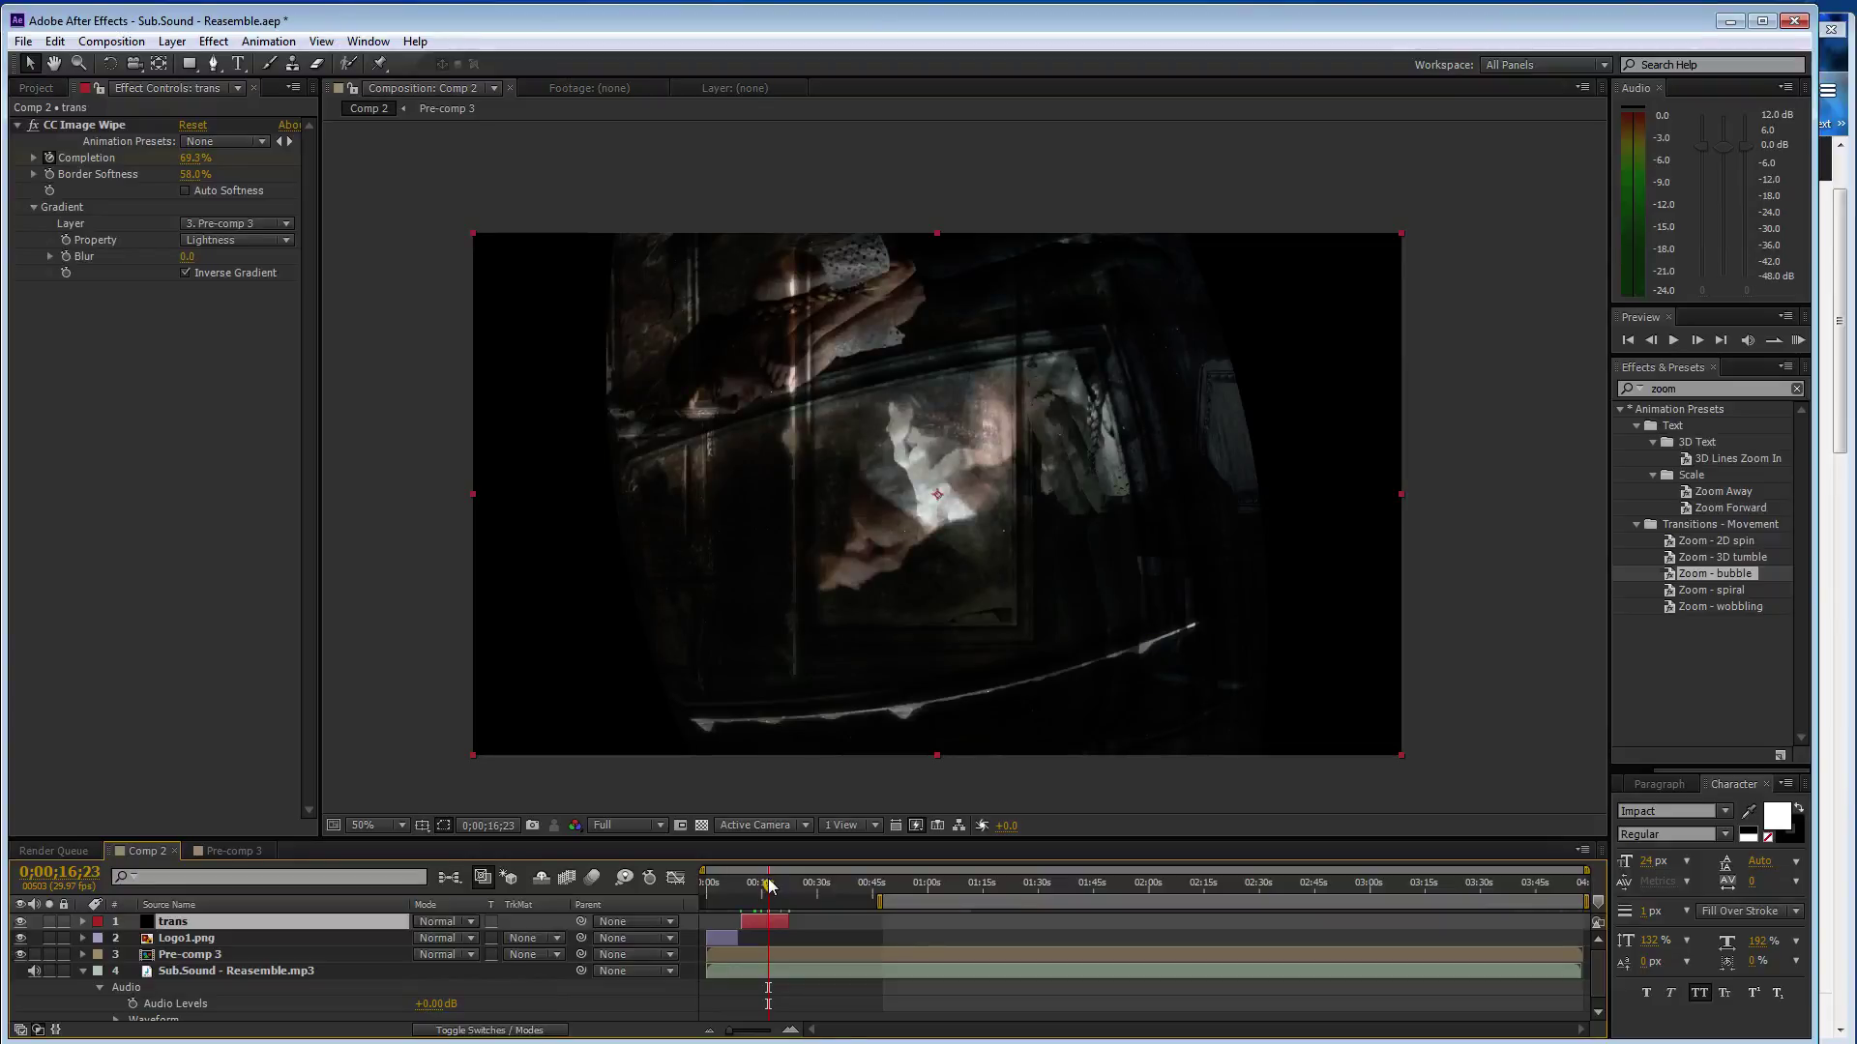
pyautogui.moveTo(773, 890); pyautogui.dragTo(782, 894)
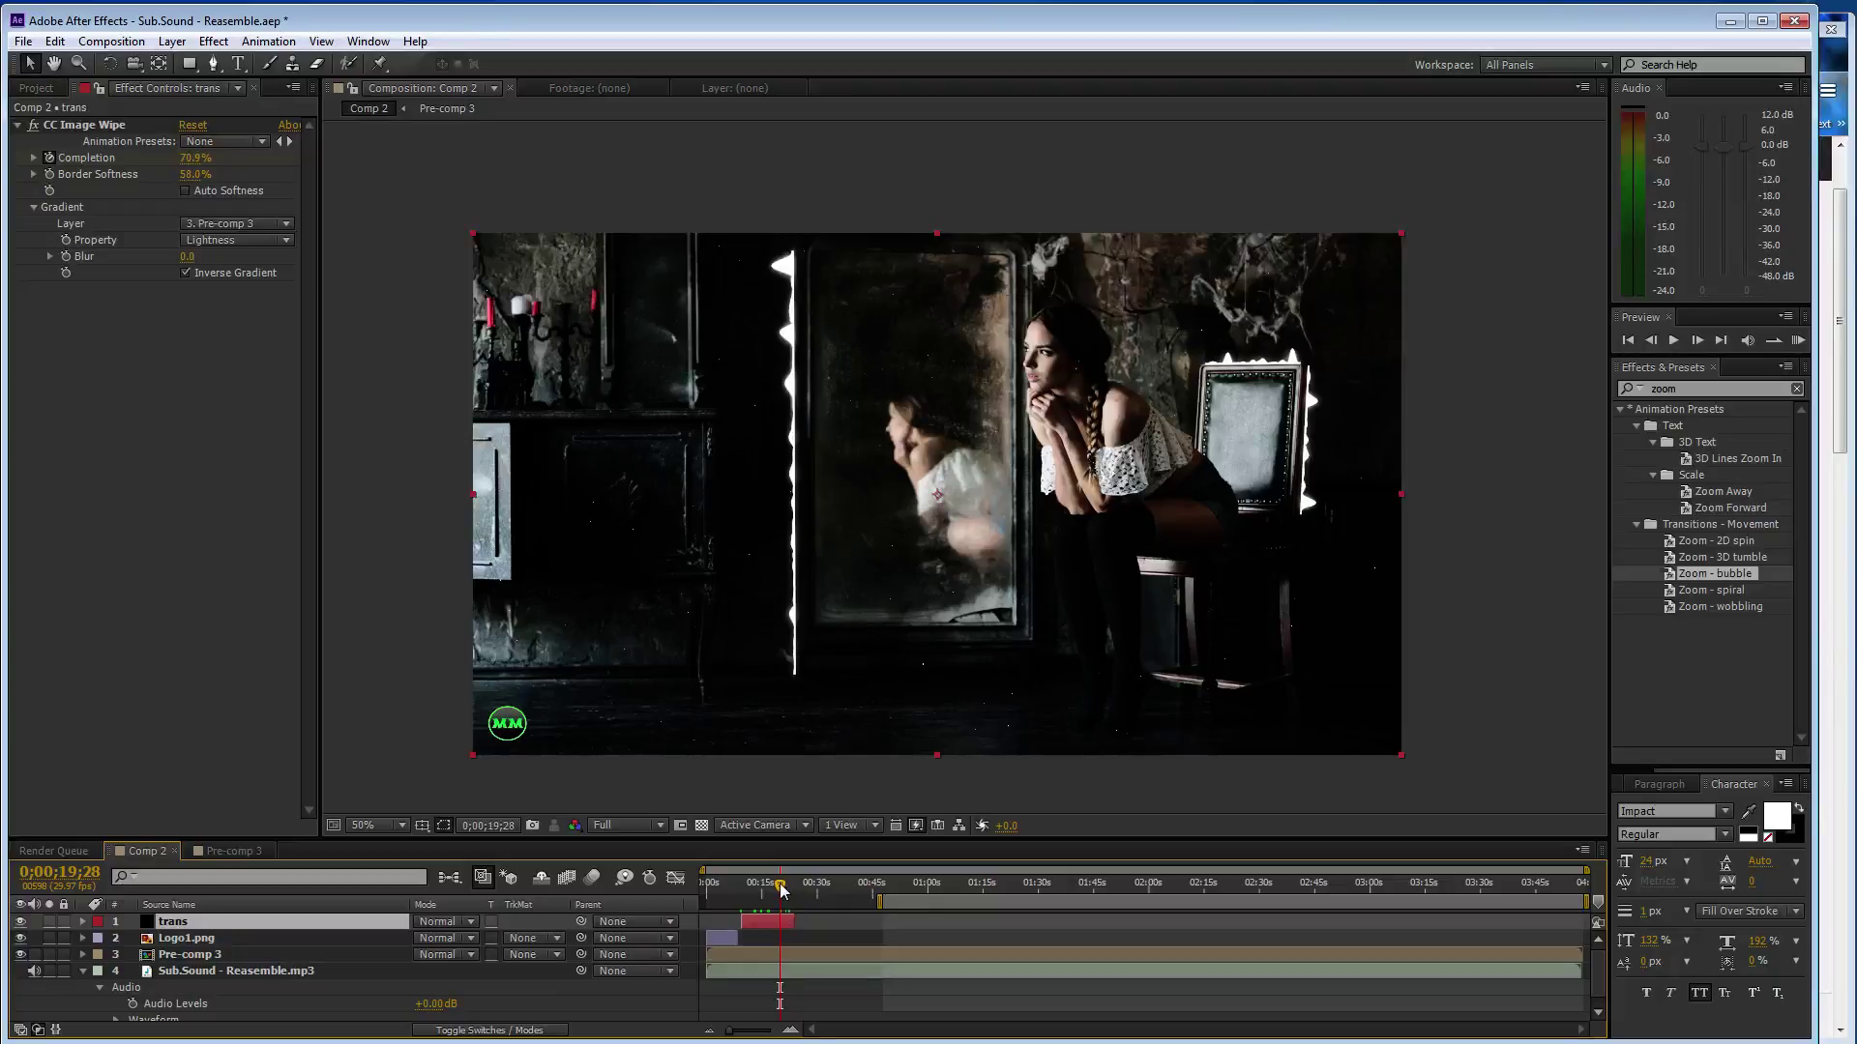
pyautogui.moveTo(781, 889); pyautogui.dragTo(784, 890)
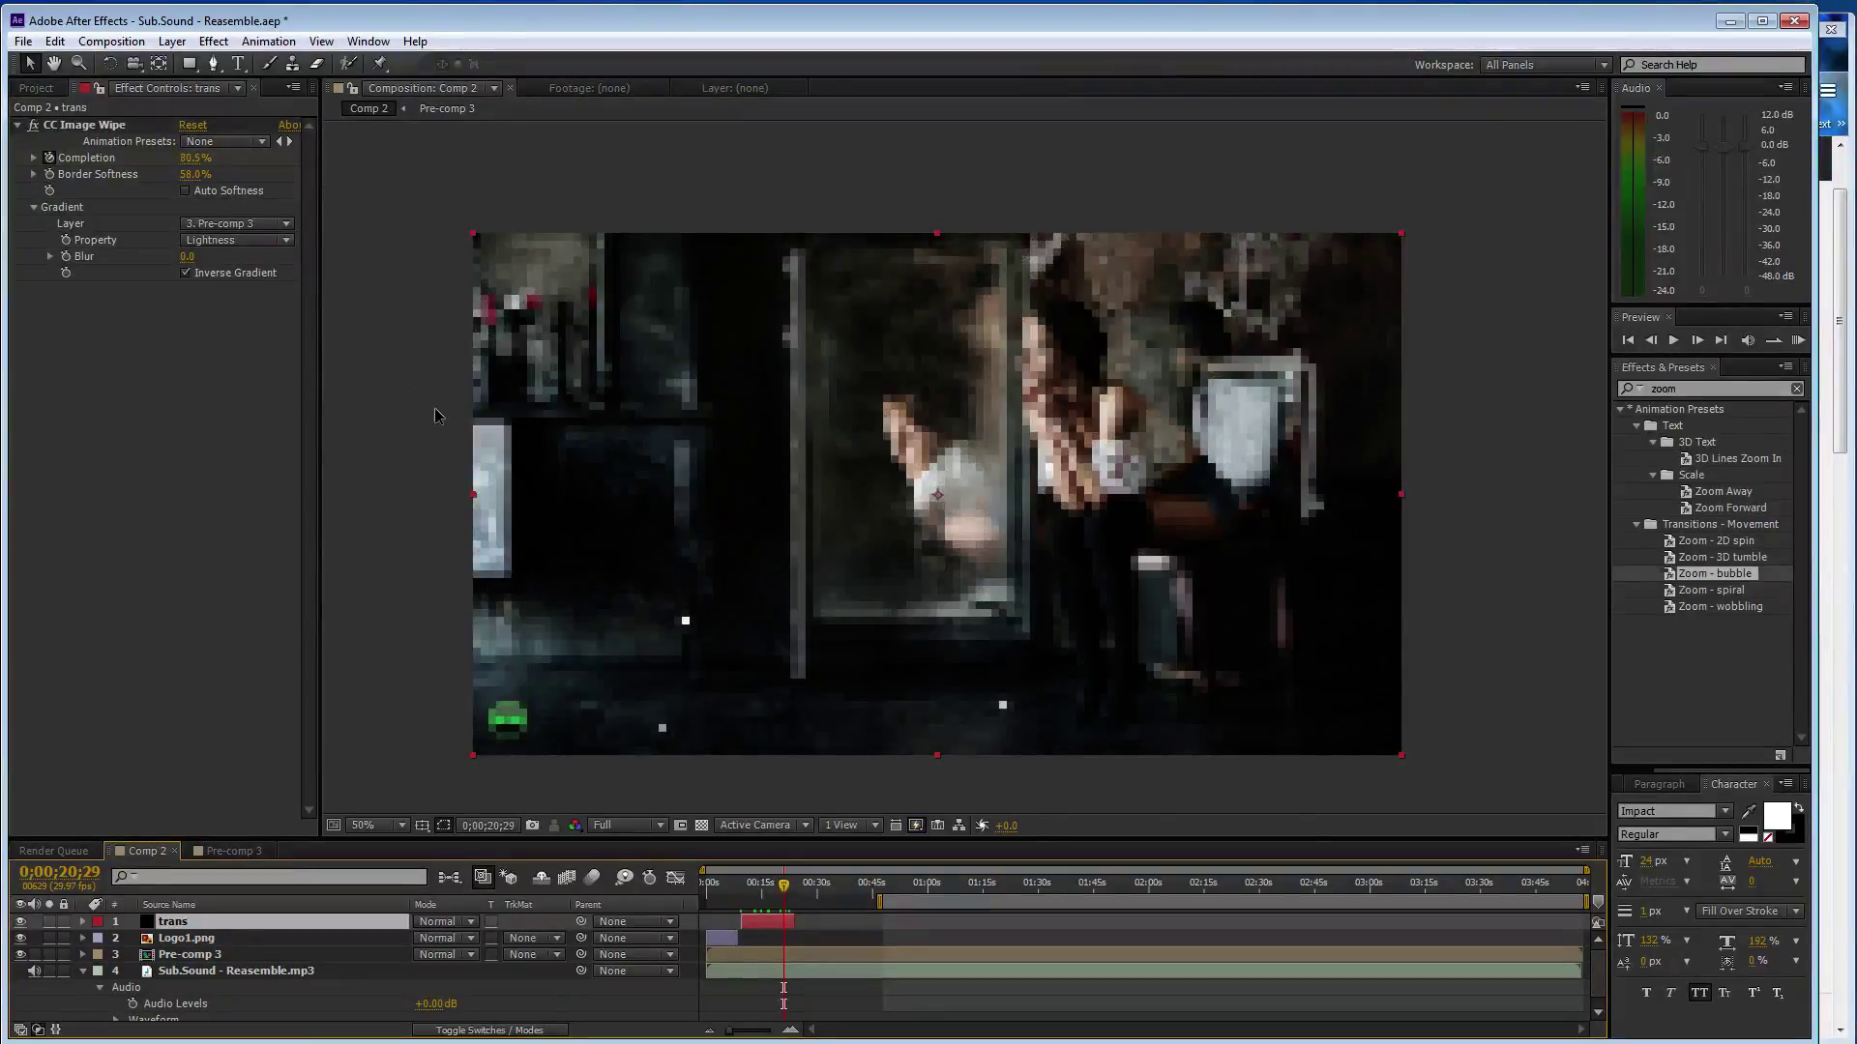
pyautogui.moveTo(788, 890); pyautogui.dragTo(791, 883)
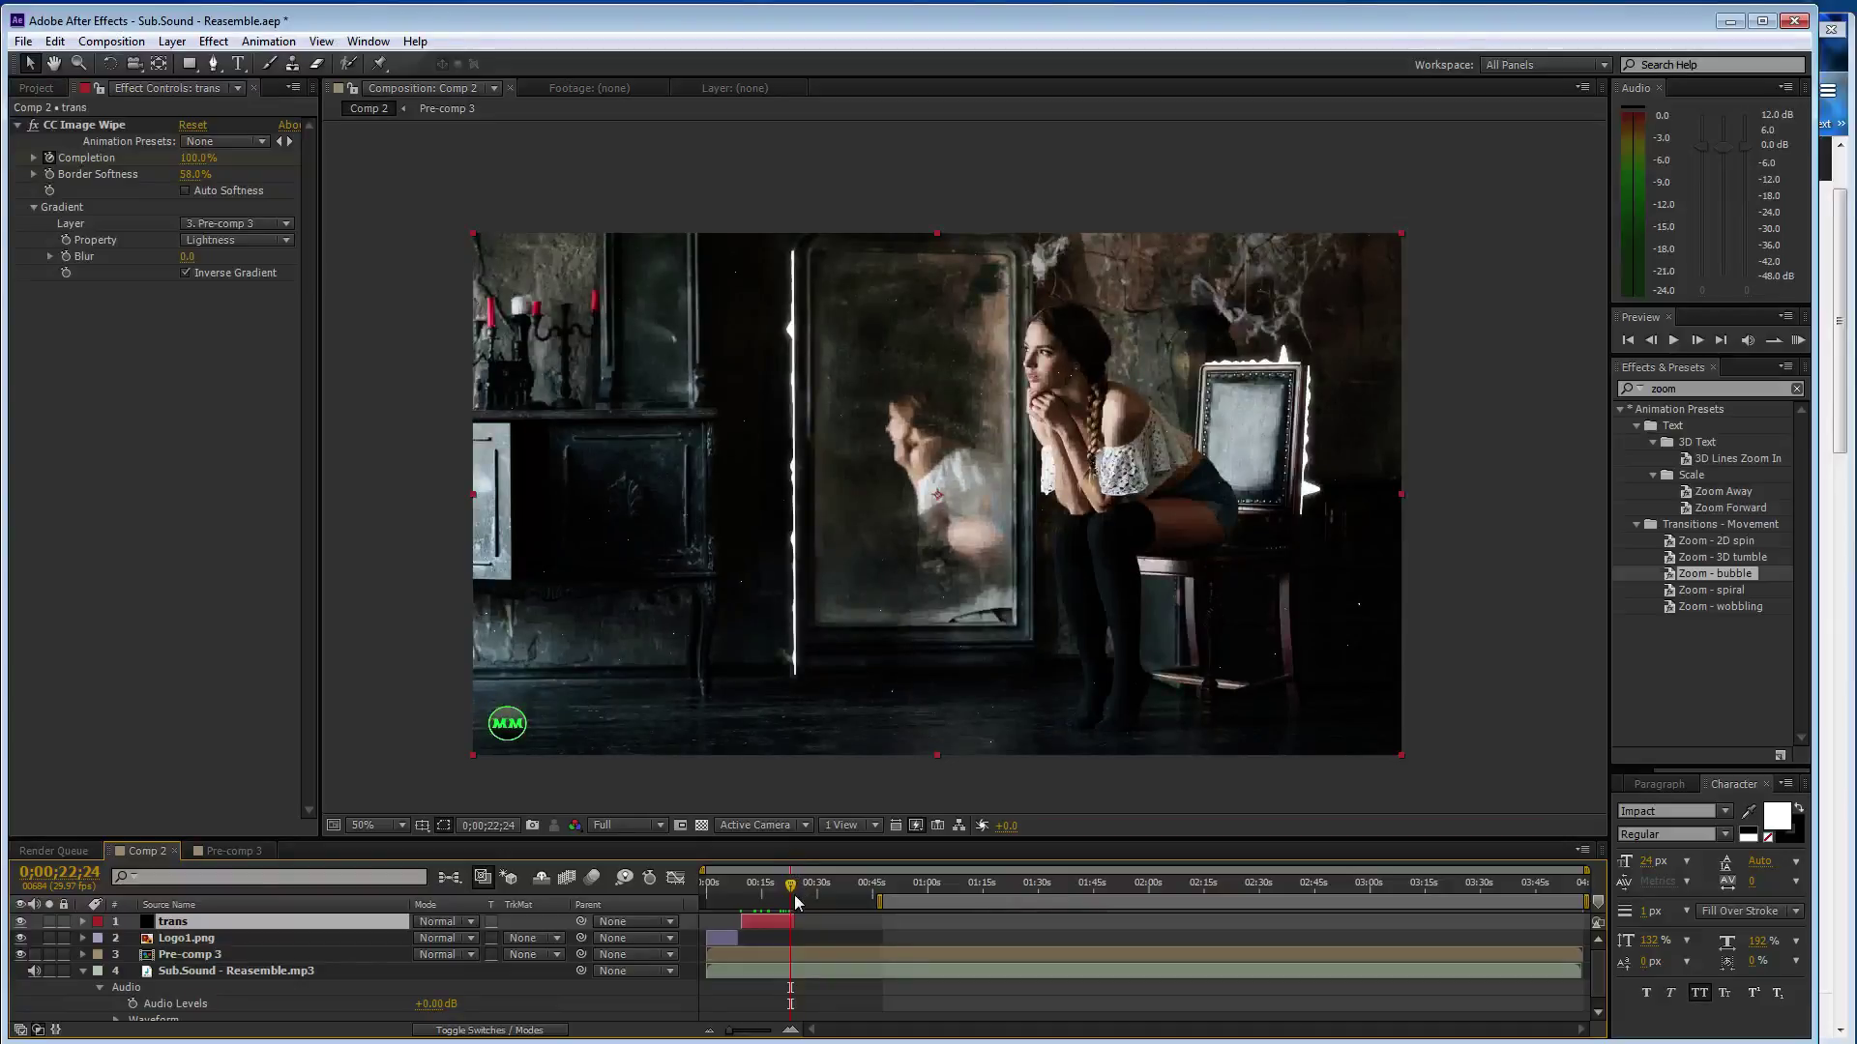
pyautogui.moveTo(791, 888); pyautogui.dragTo(750, 888)
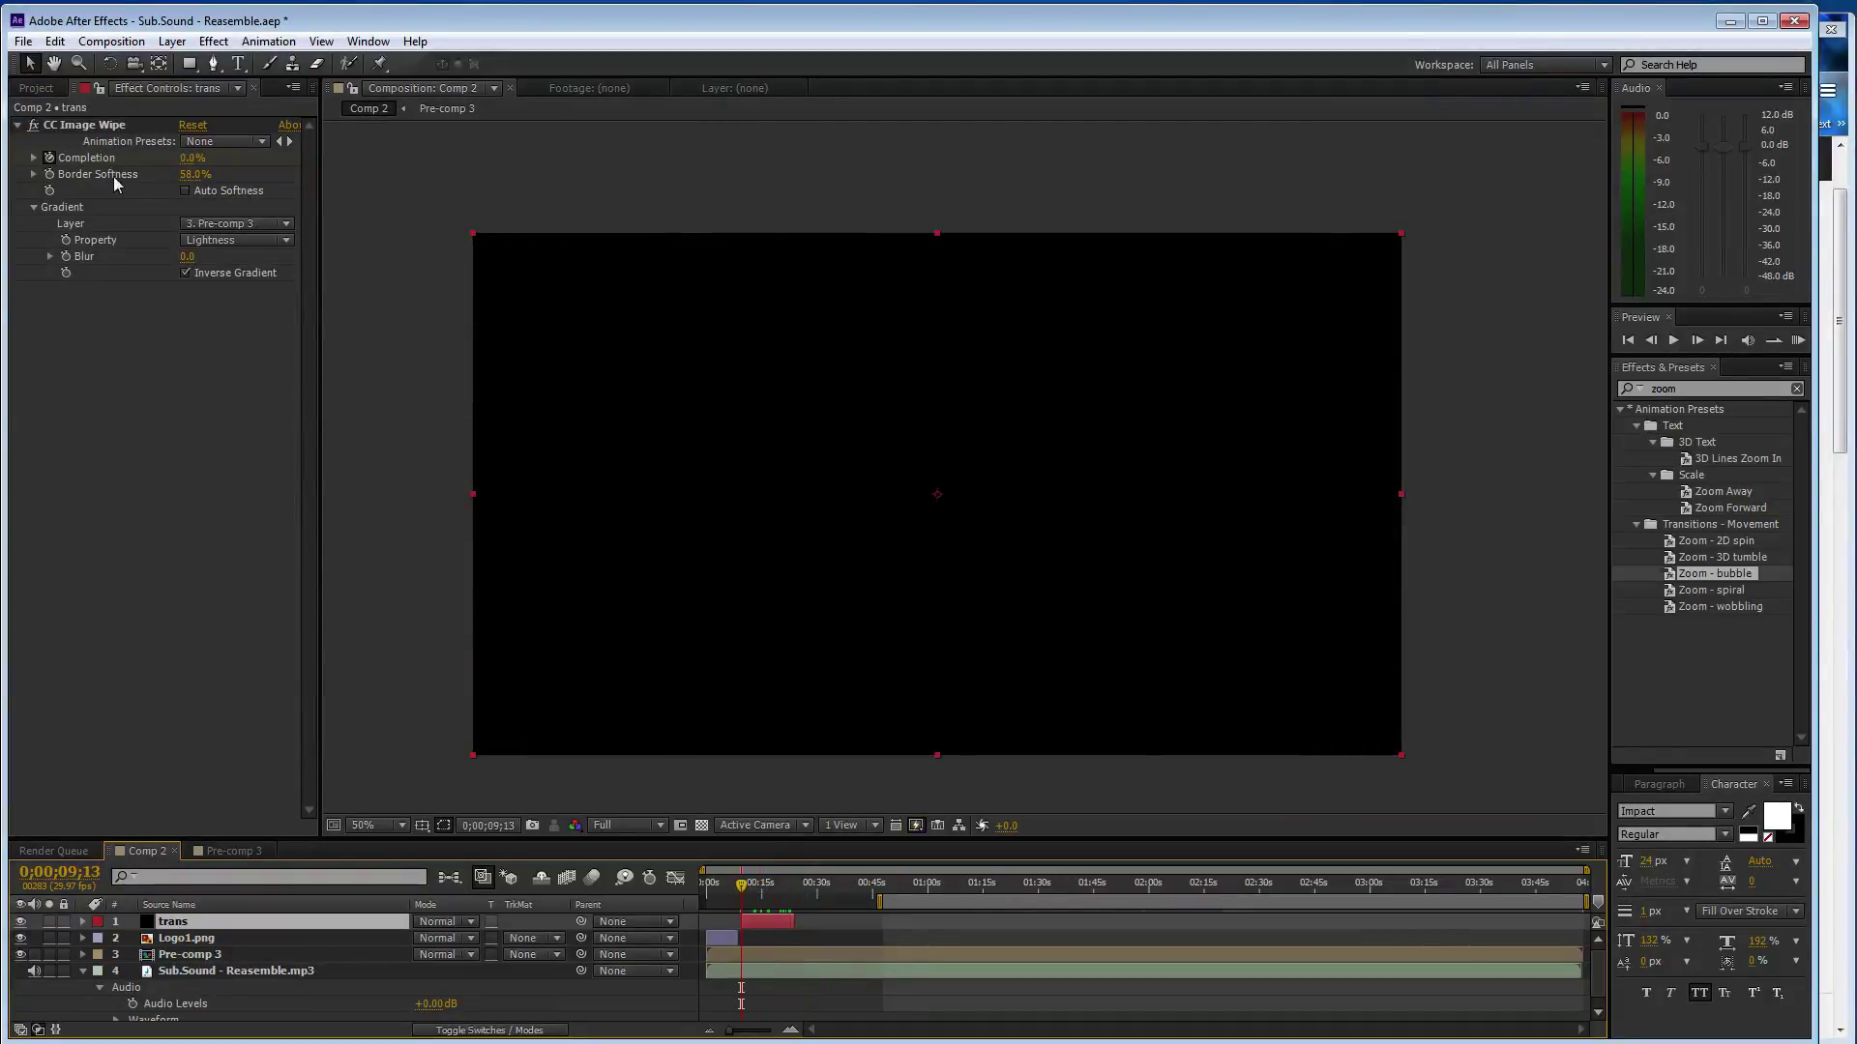
# Extend the trans layer's out-point and key wipe Completion at 60% at 0;00;14;20
pyautogui.click(49, 174)
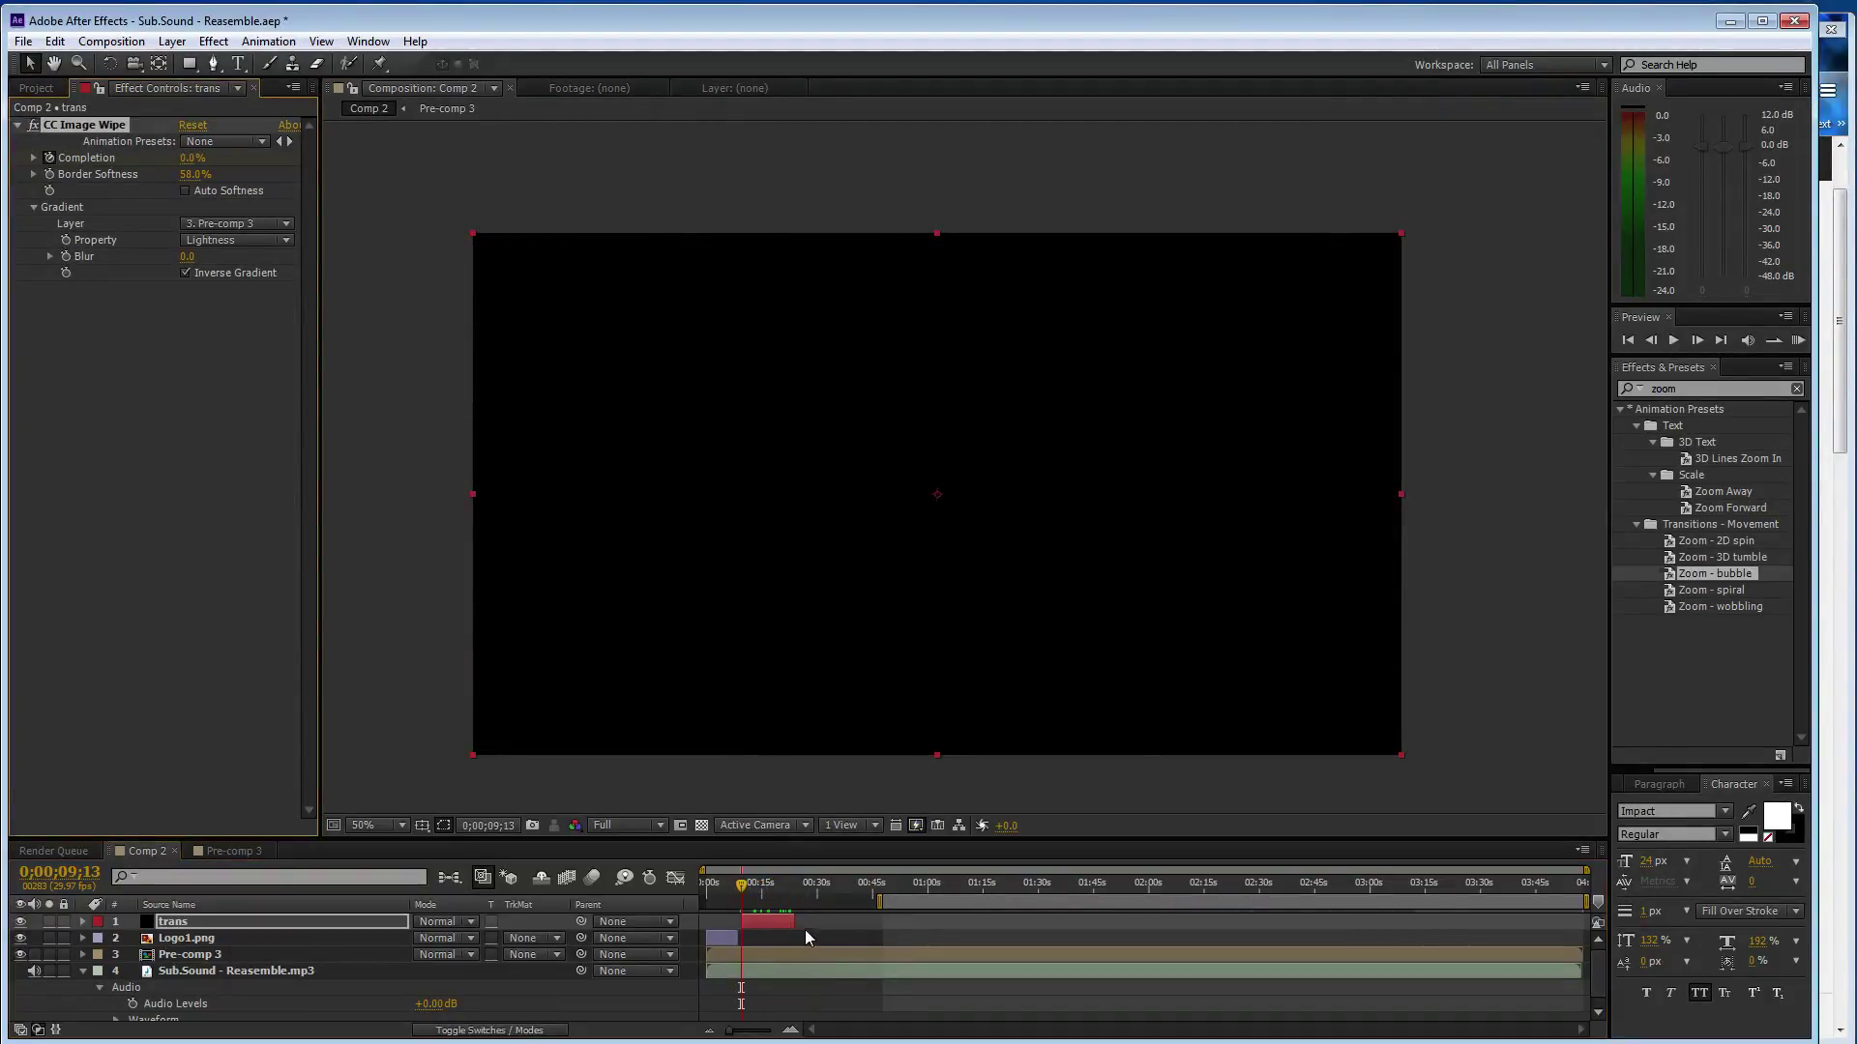
pyautogui.moveTo(794, 922); pyautogui.dragTo(760, 888)
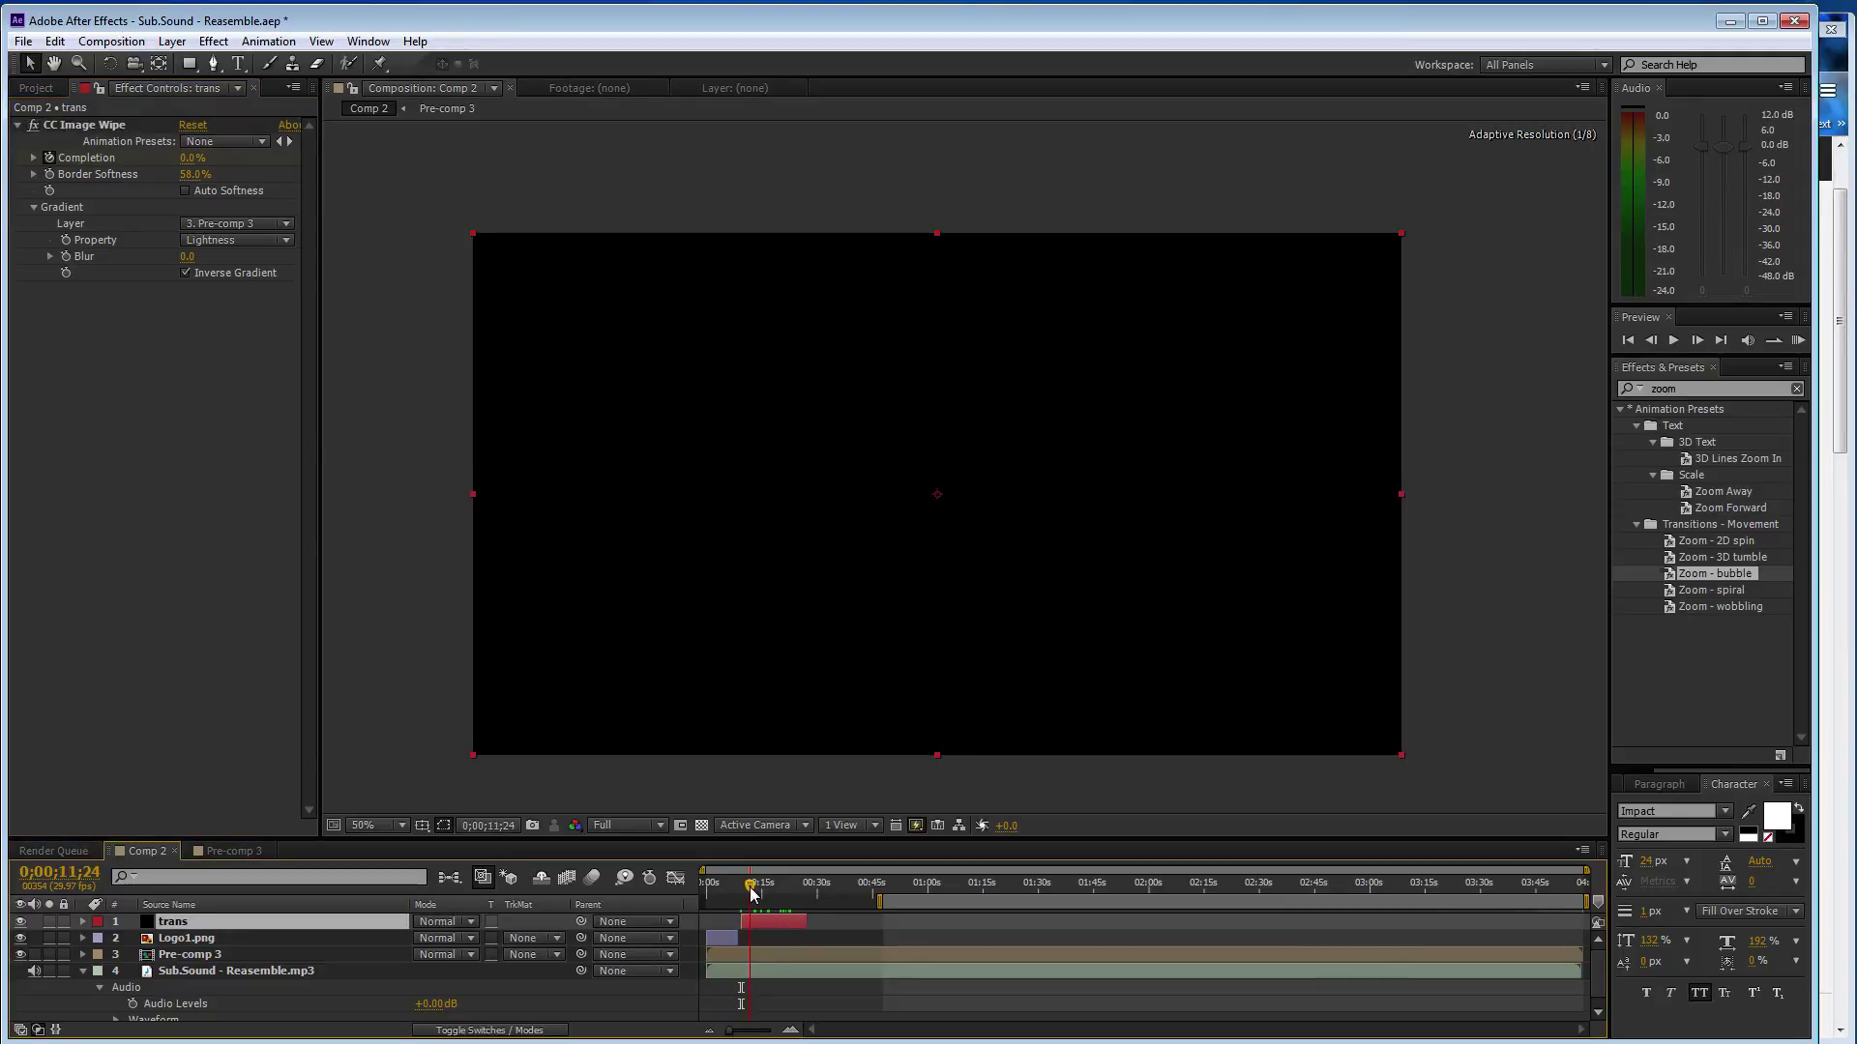
pyautogui.click(190, 158)
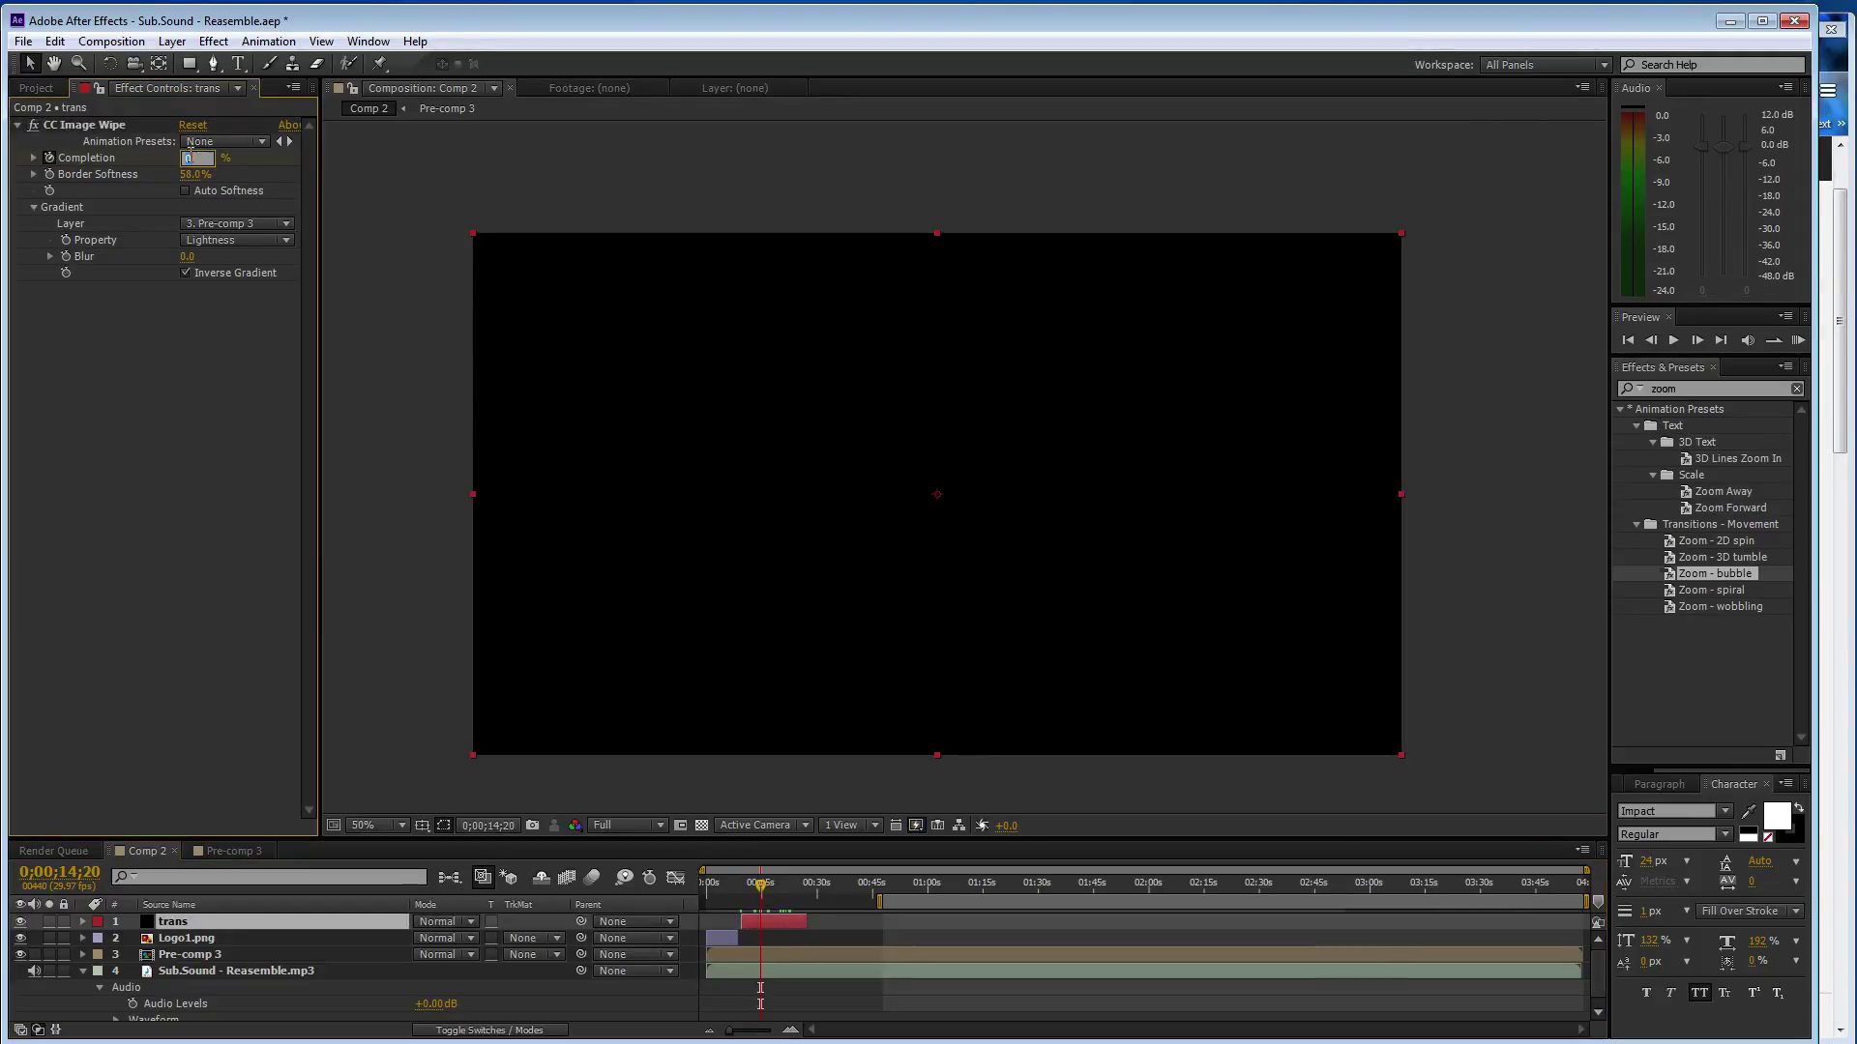
pyautogui.write('0')
pyautogui.press('Return')
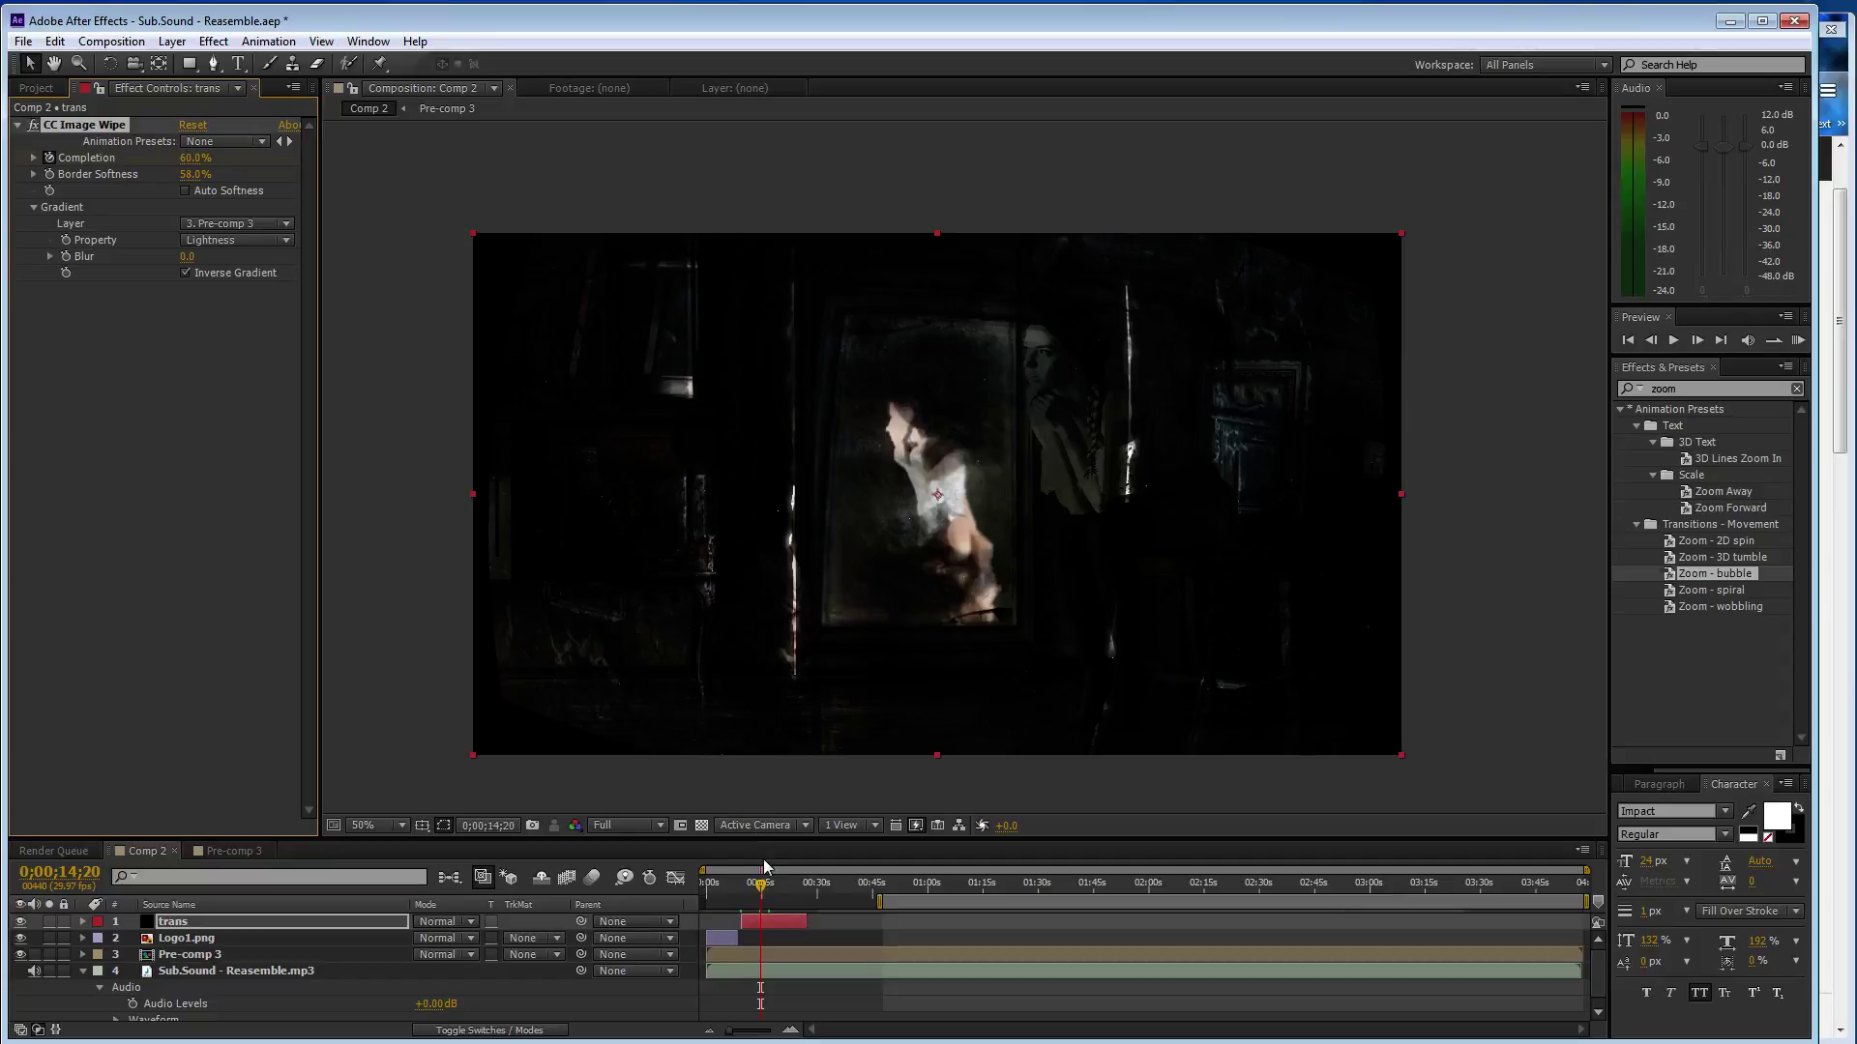
# Key wipe Completion at 70% at 0;00;20;06 and 100% at 0;00;25;05
pyautogui.moveTo(760, 888); pyautogui.dragTo(784, 888)
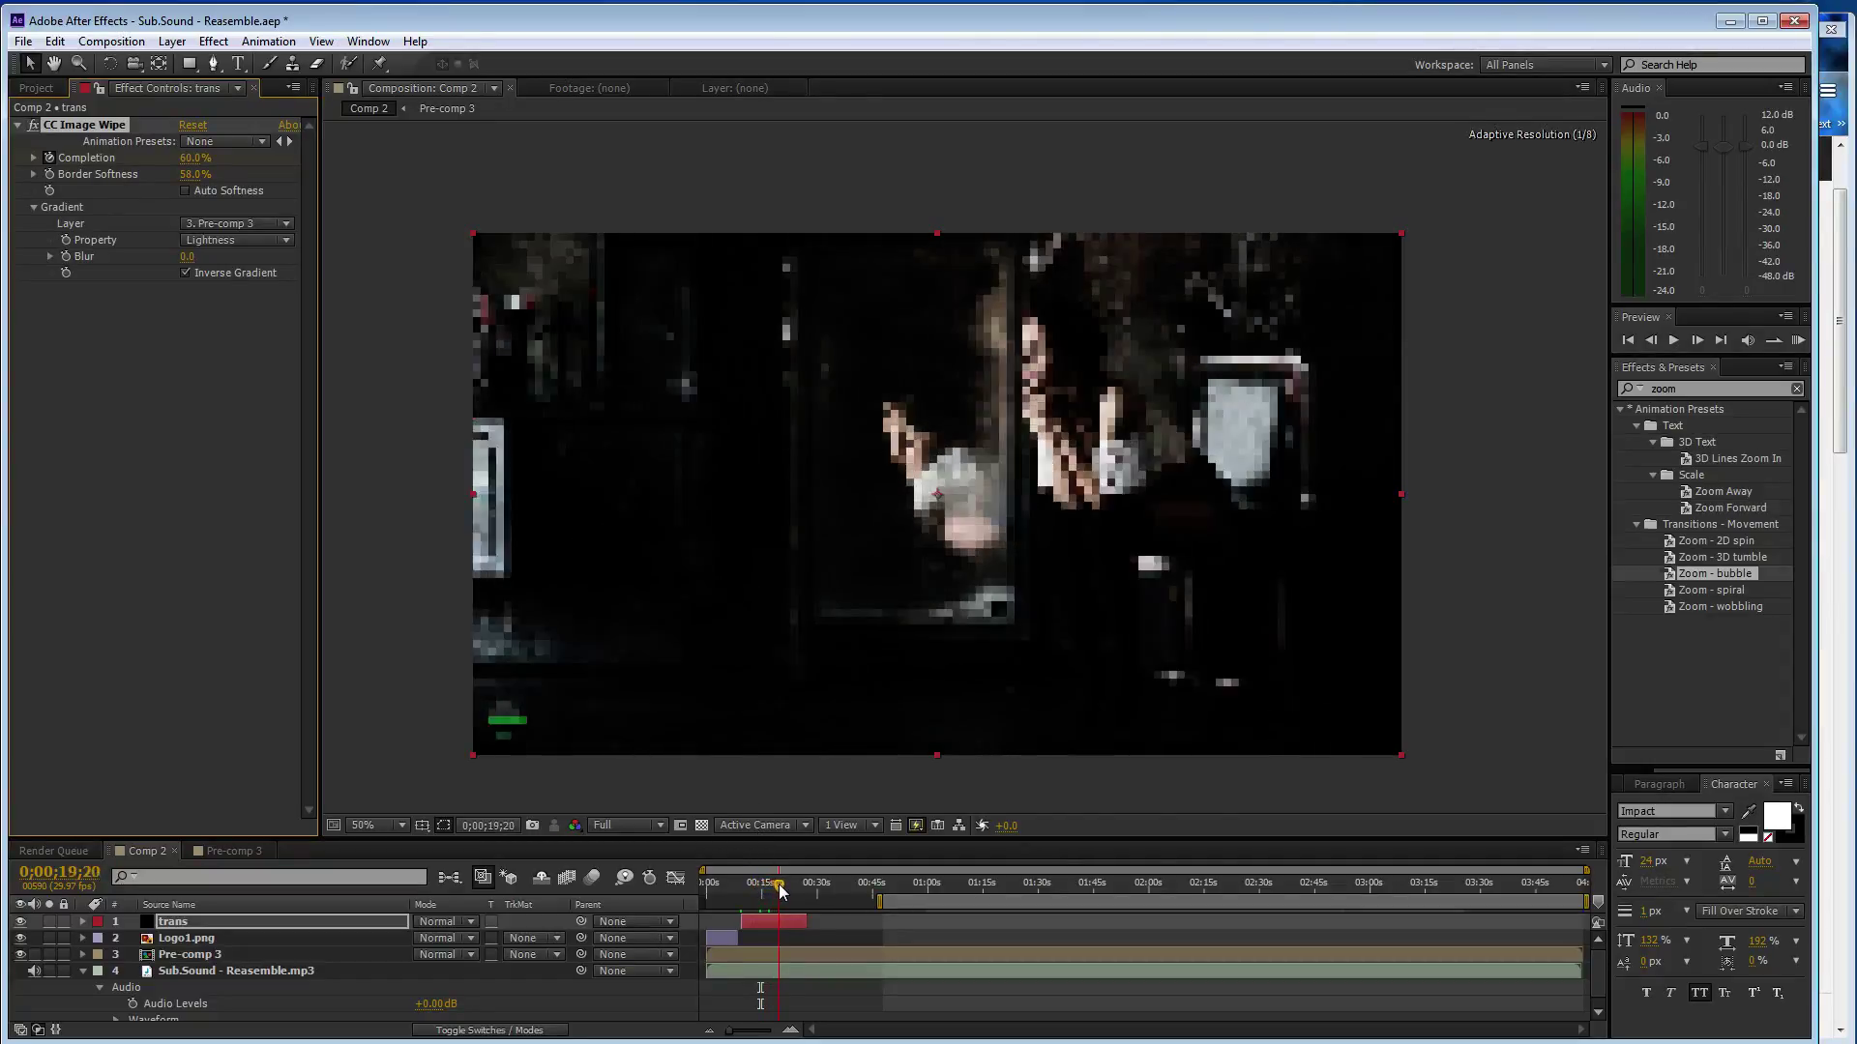
pyautogui.click(194, 158)
pyautogui.press('Return')
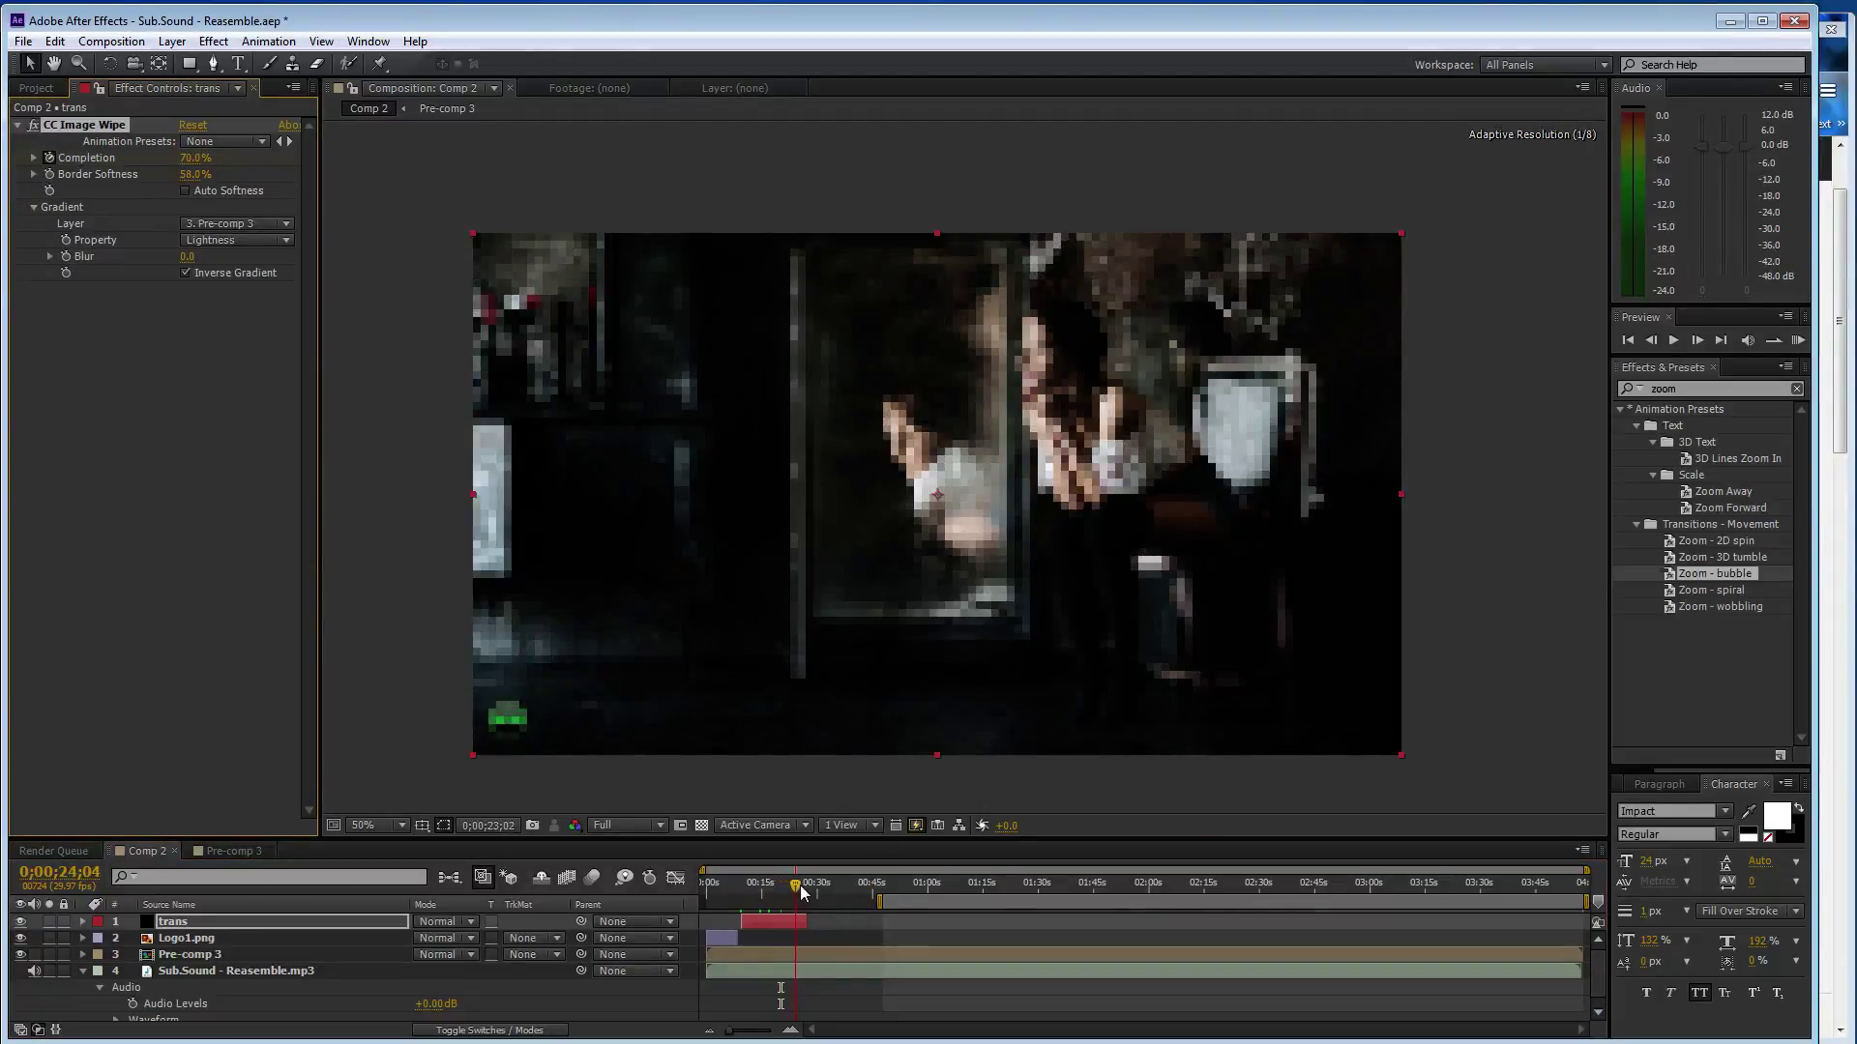
pyautogui.moveTo(786, 891); pyautogui.dragTo(805, 891)
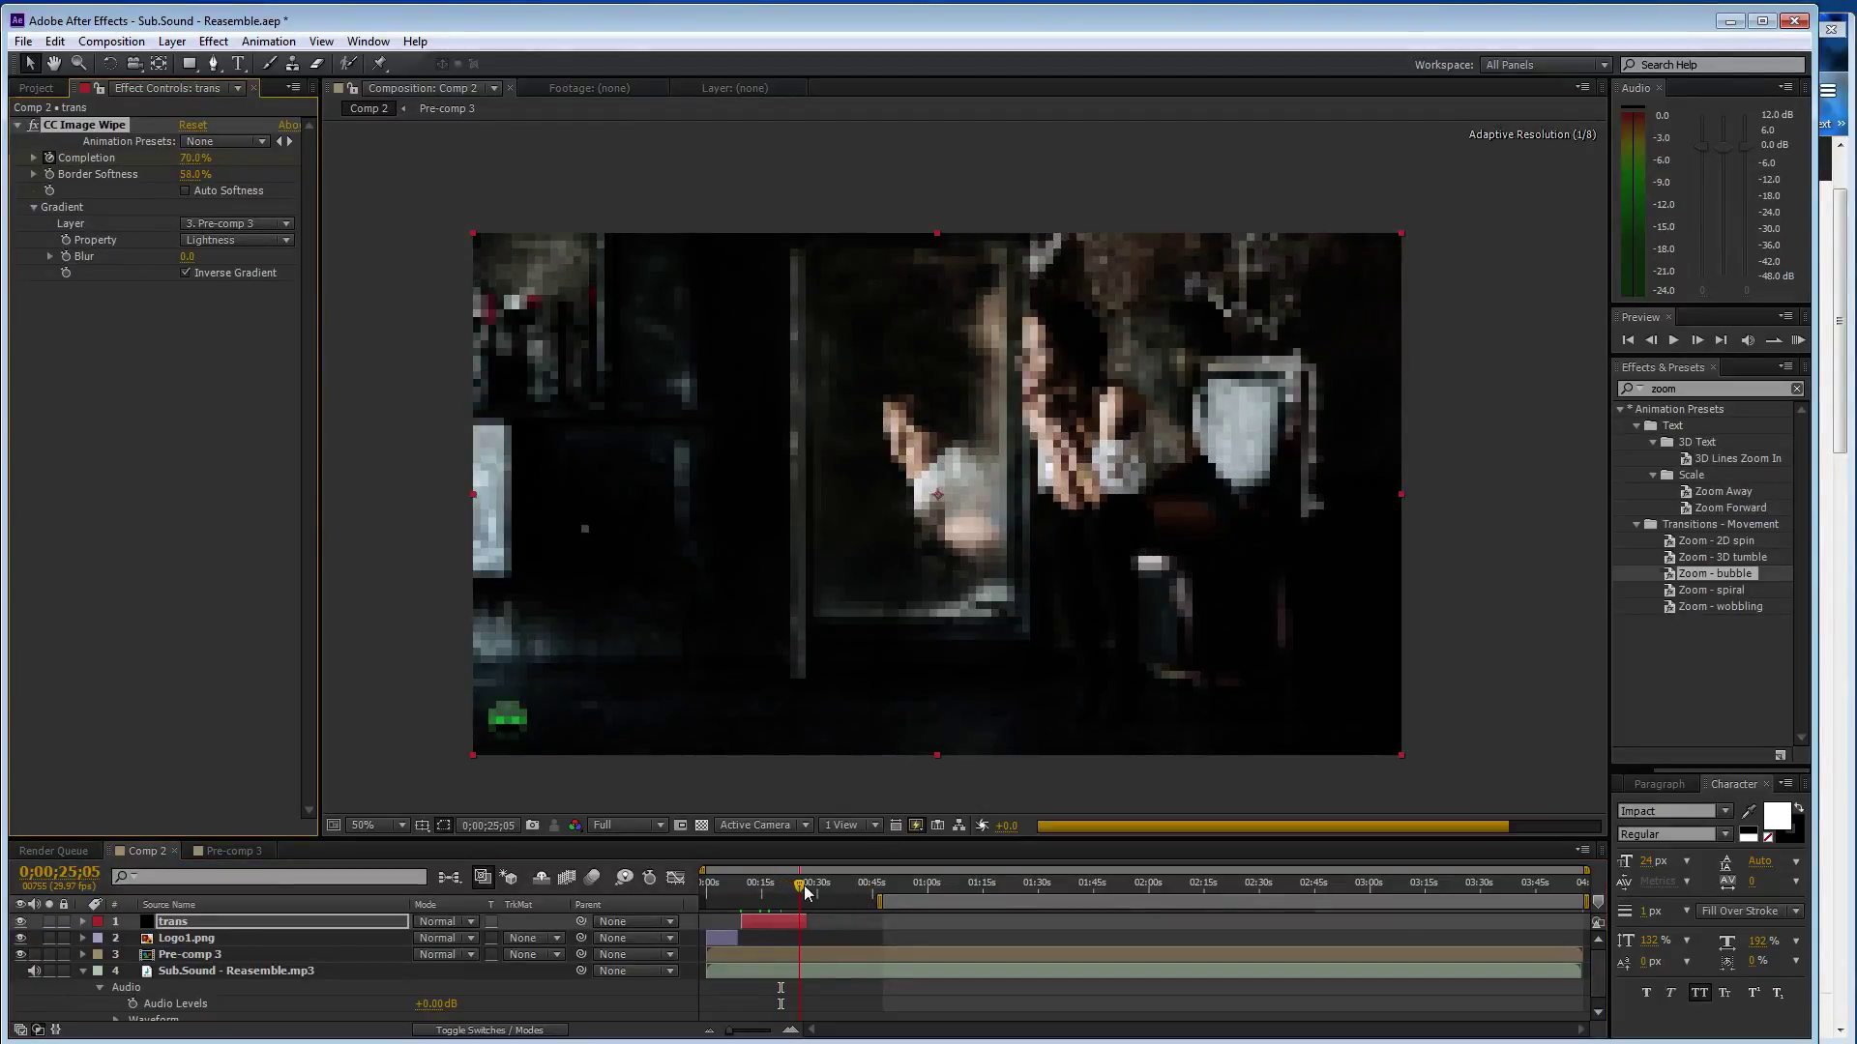
pyautogui.click(196, 157)
pyautogui.write('100')
pyautogui.press('Return')
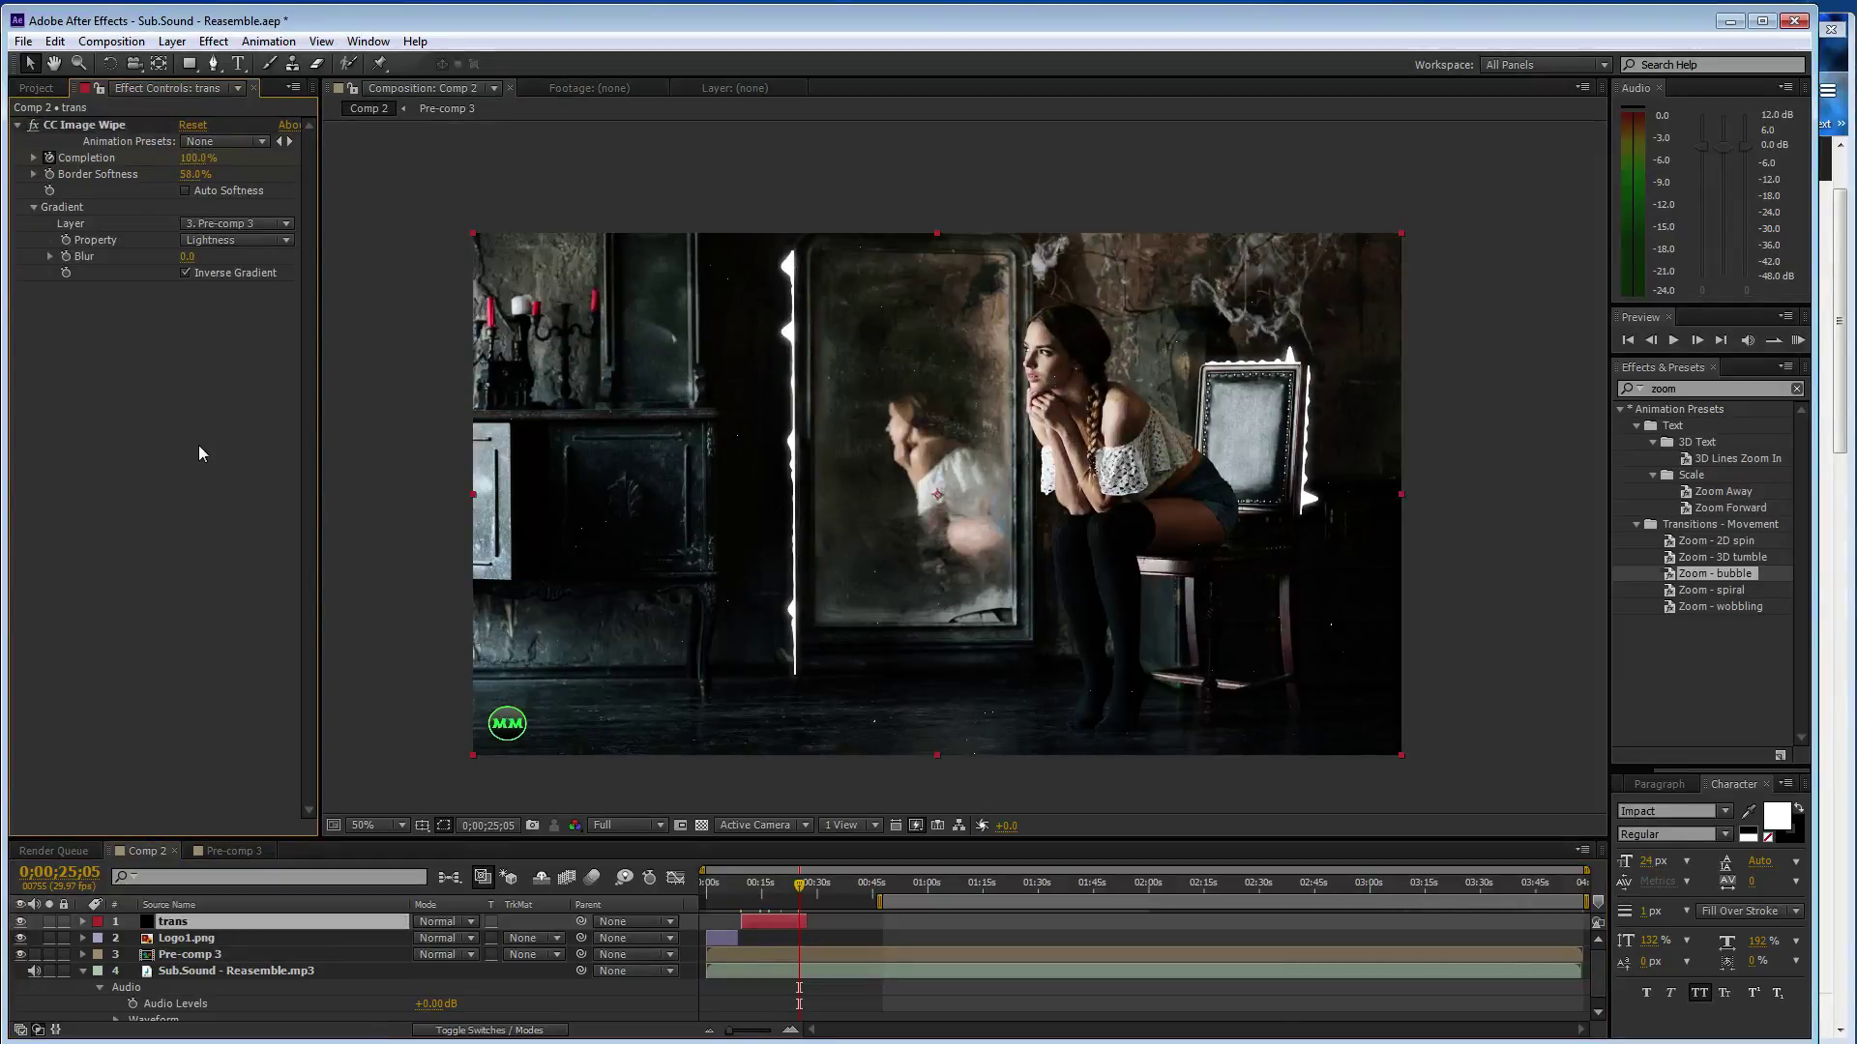
# Trim the trans layer to end at 0:25 with Alt+], then glance at the SoundCloud page
pyautogui.hotkey('alt', ']')
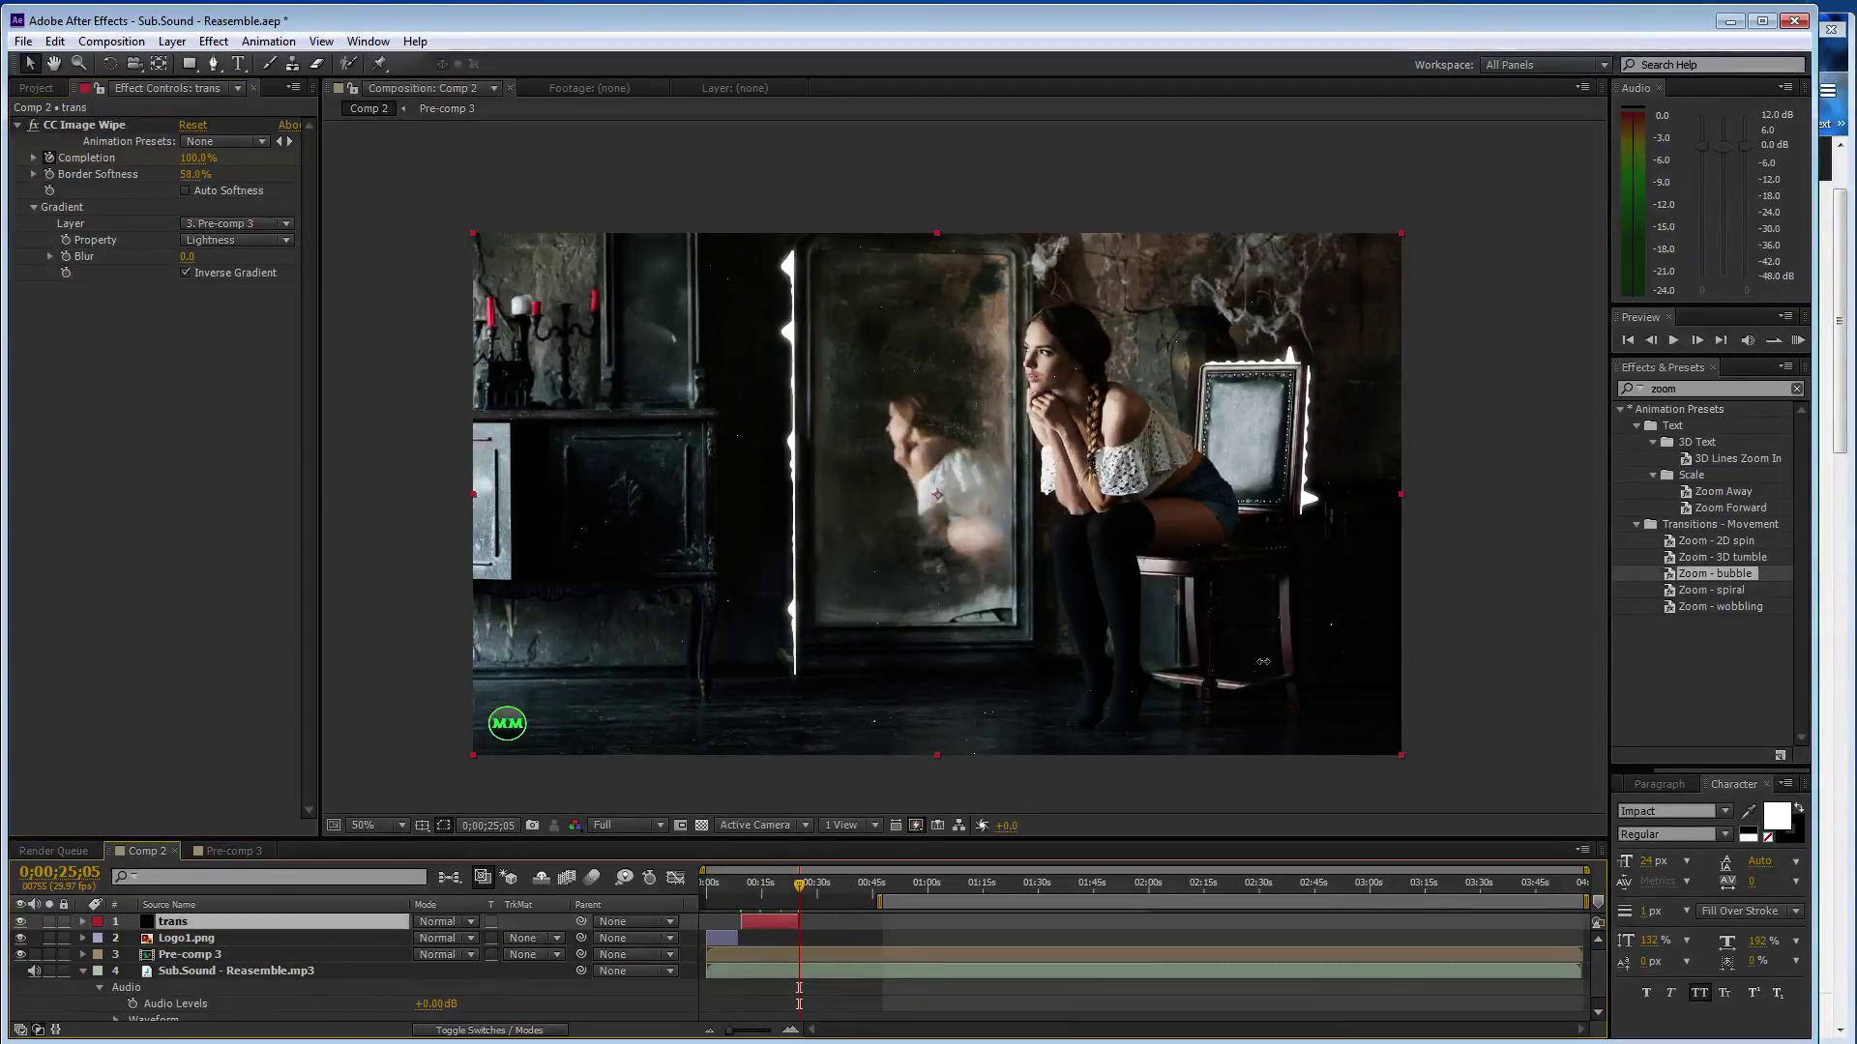
pyautogui.click(1833, 368)
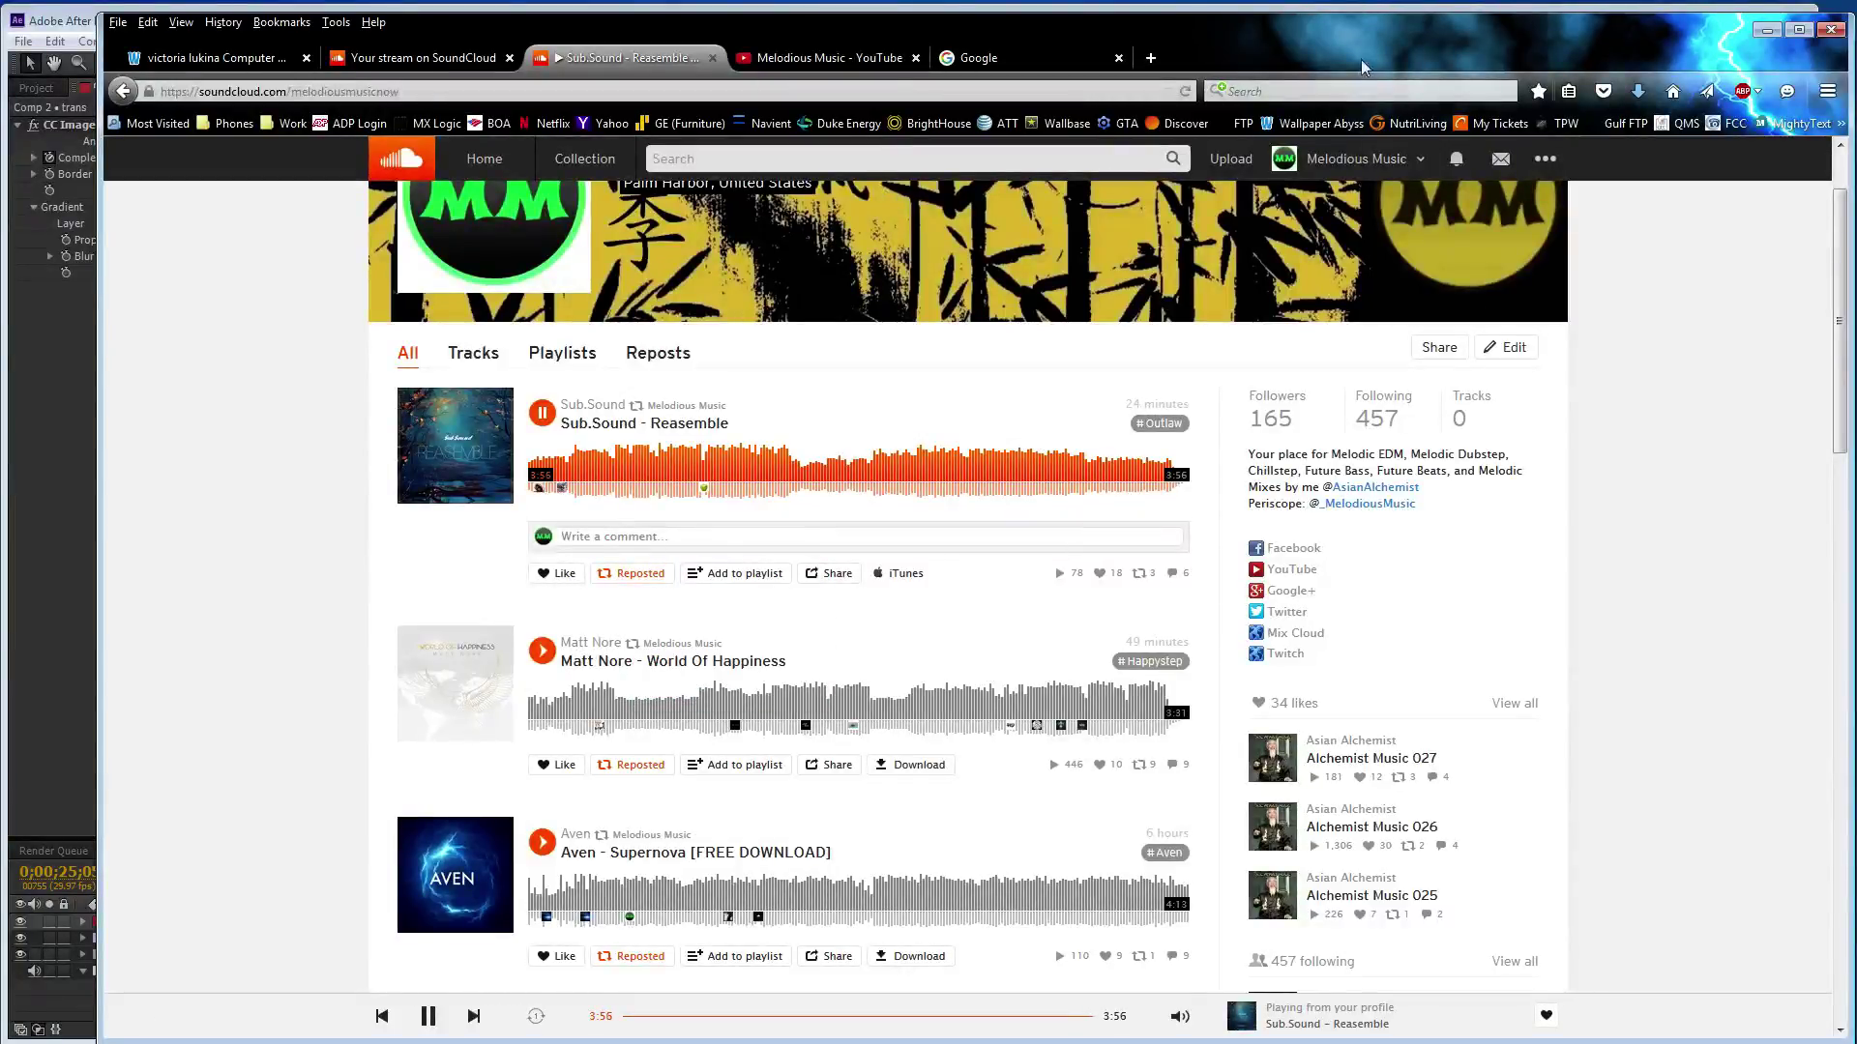
pyautogui.click(87, 692)
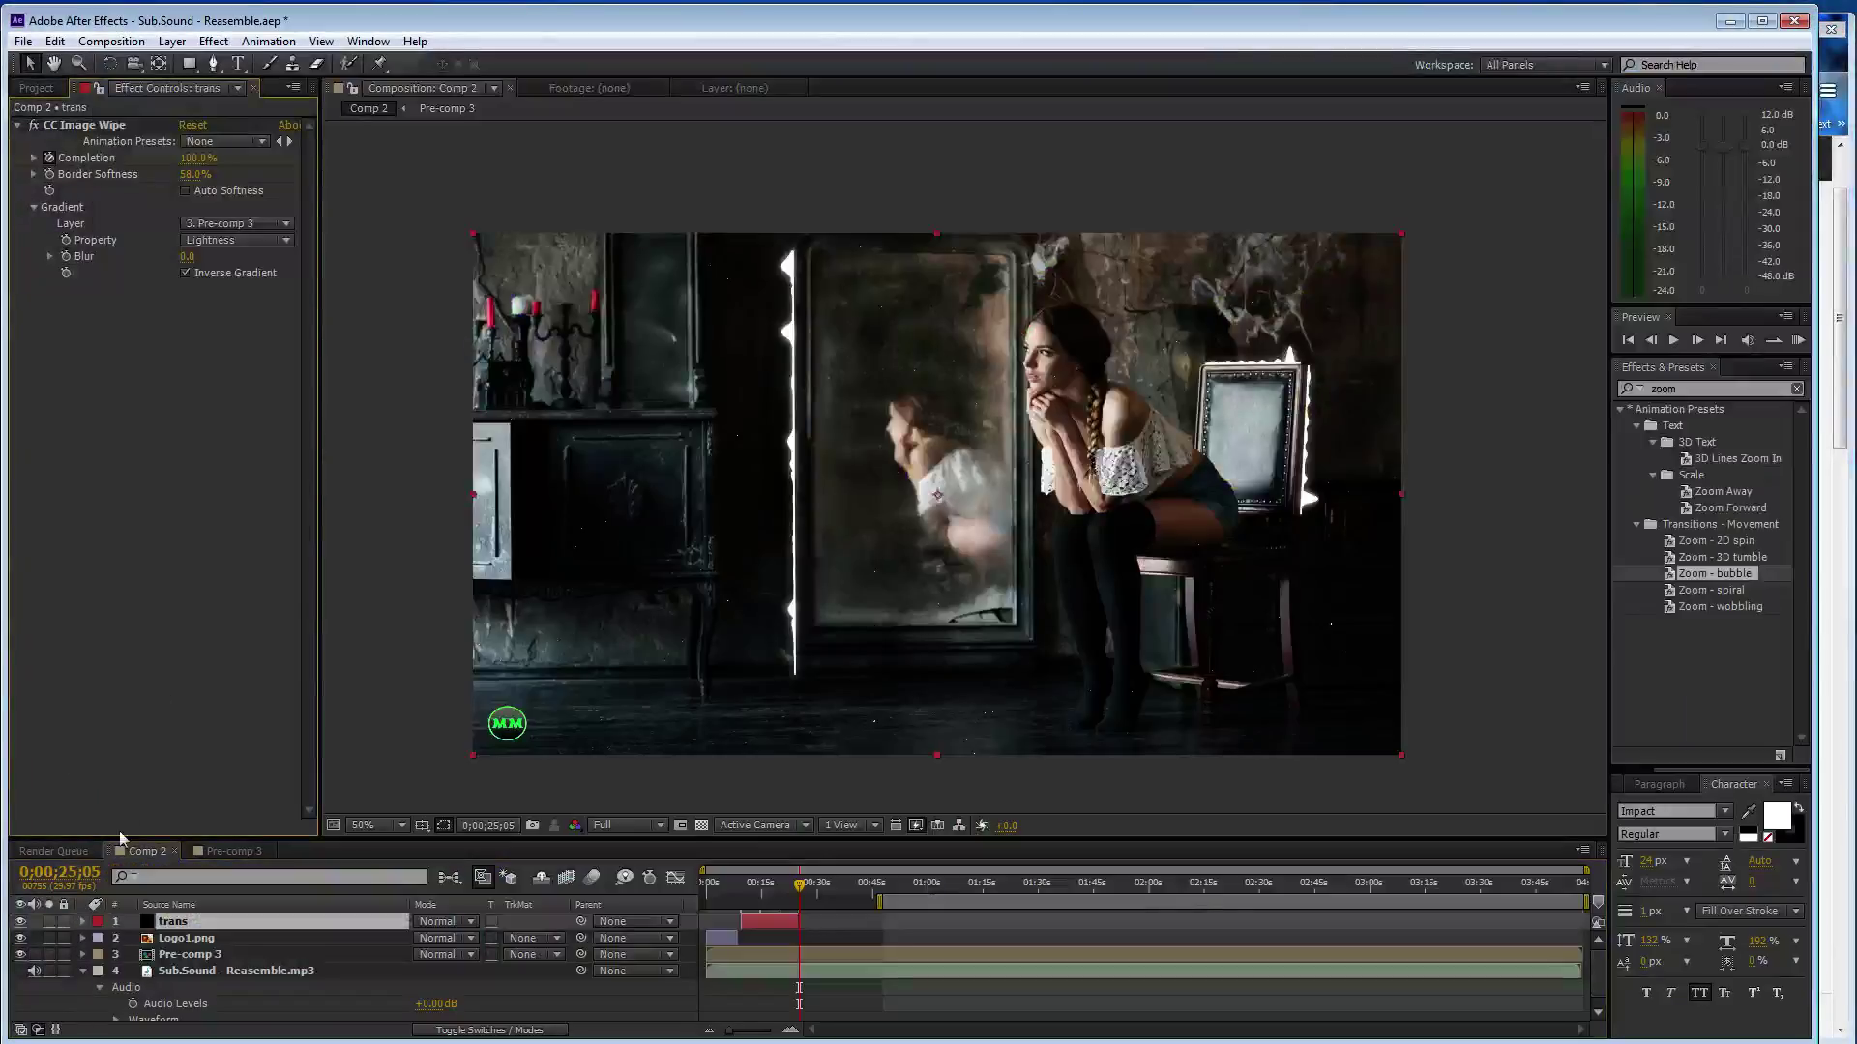
# Duplicate the trans layer and move the copy to start near 1:30
pyautogui.scroll(-1, 114, 1006)
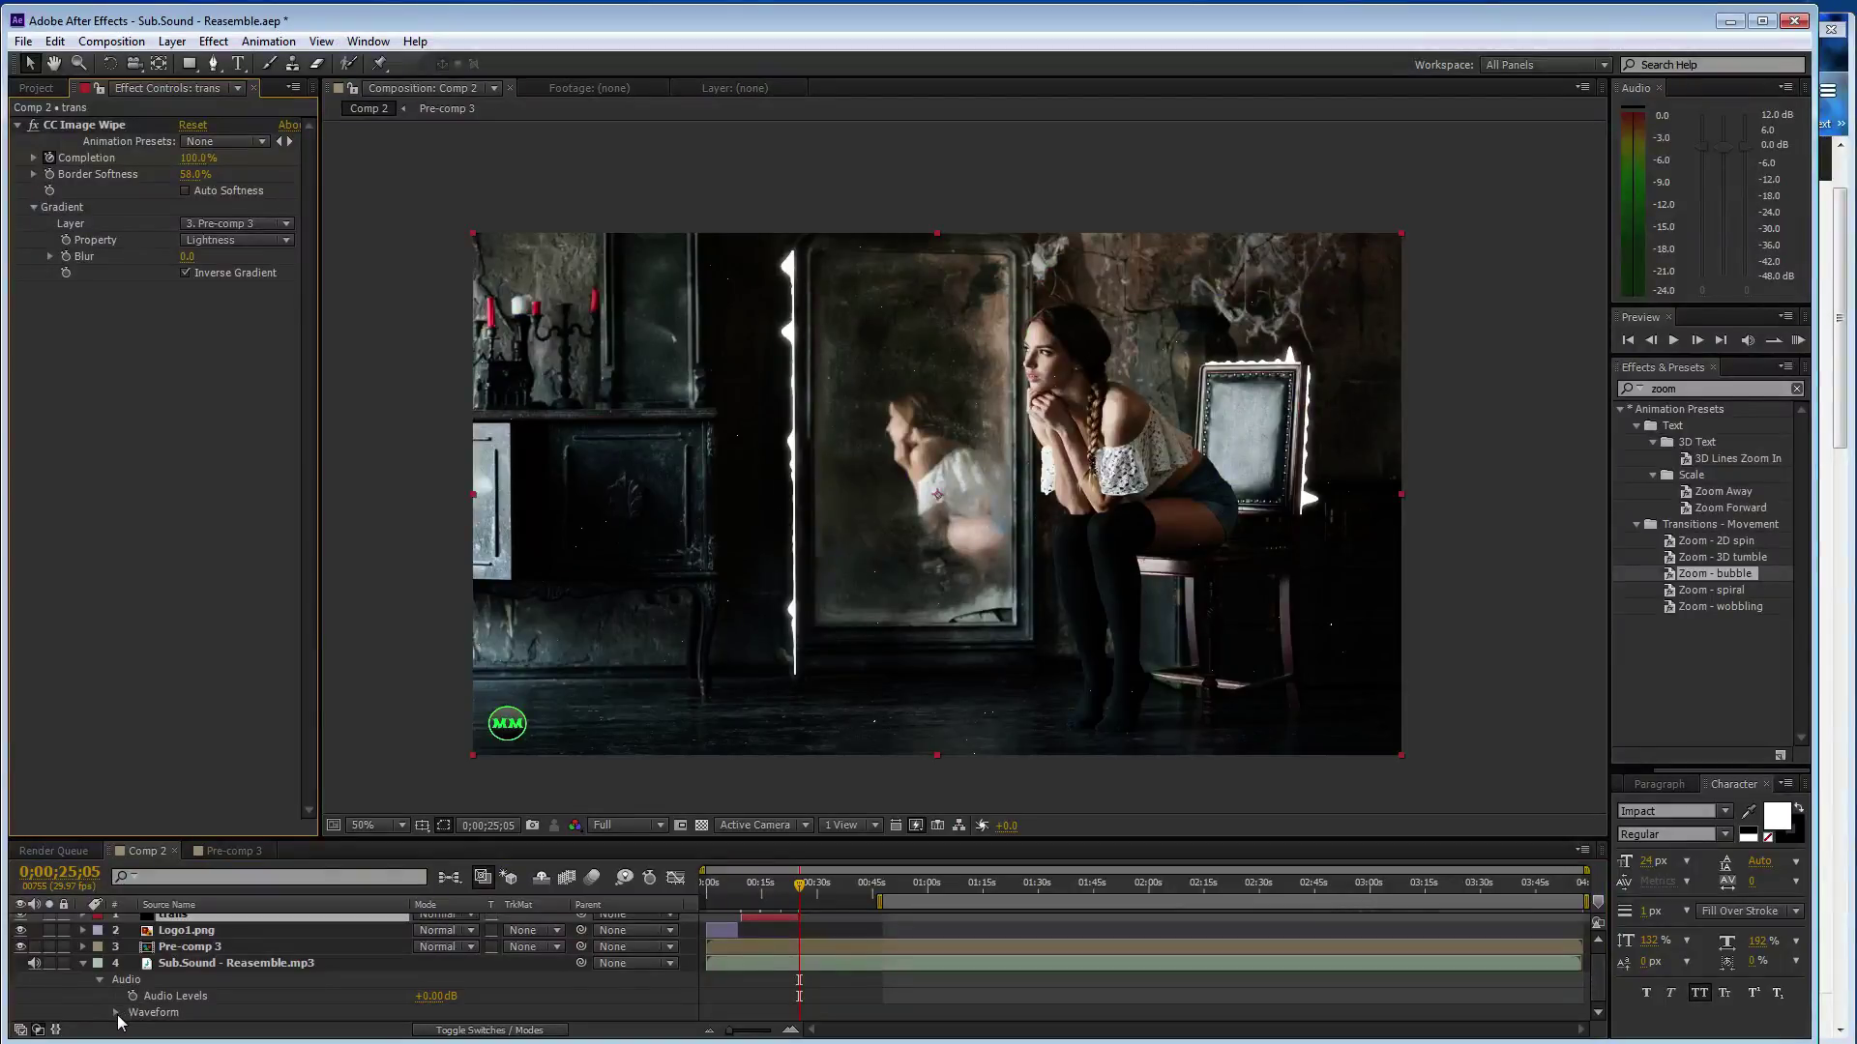
pyautogui.scroll(-3, 212, 884)
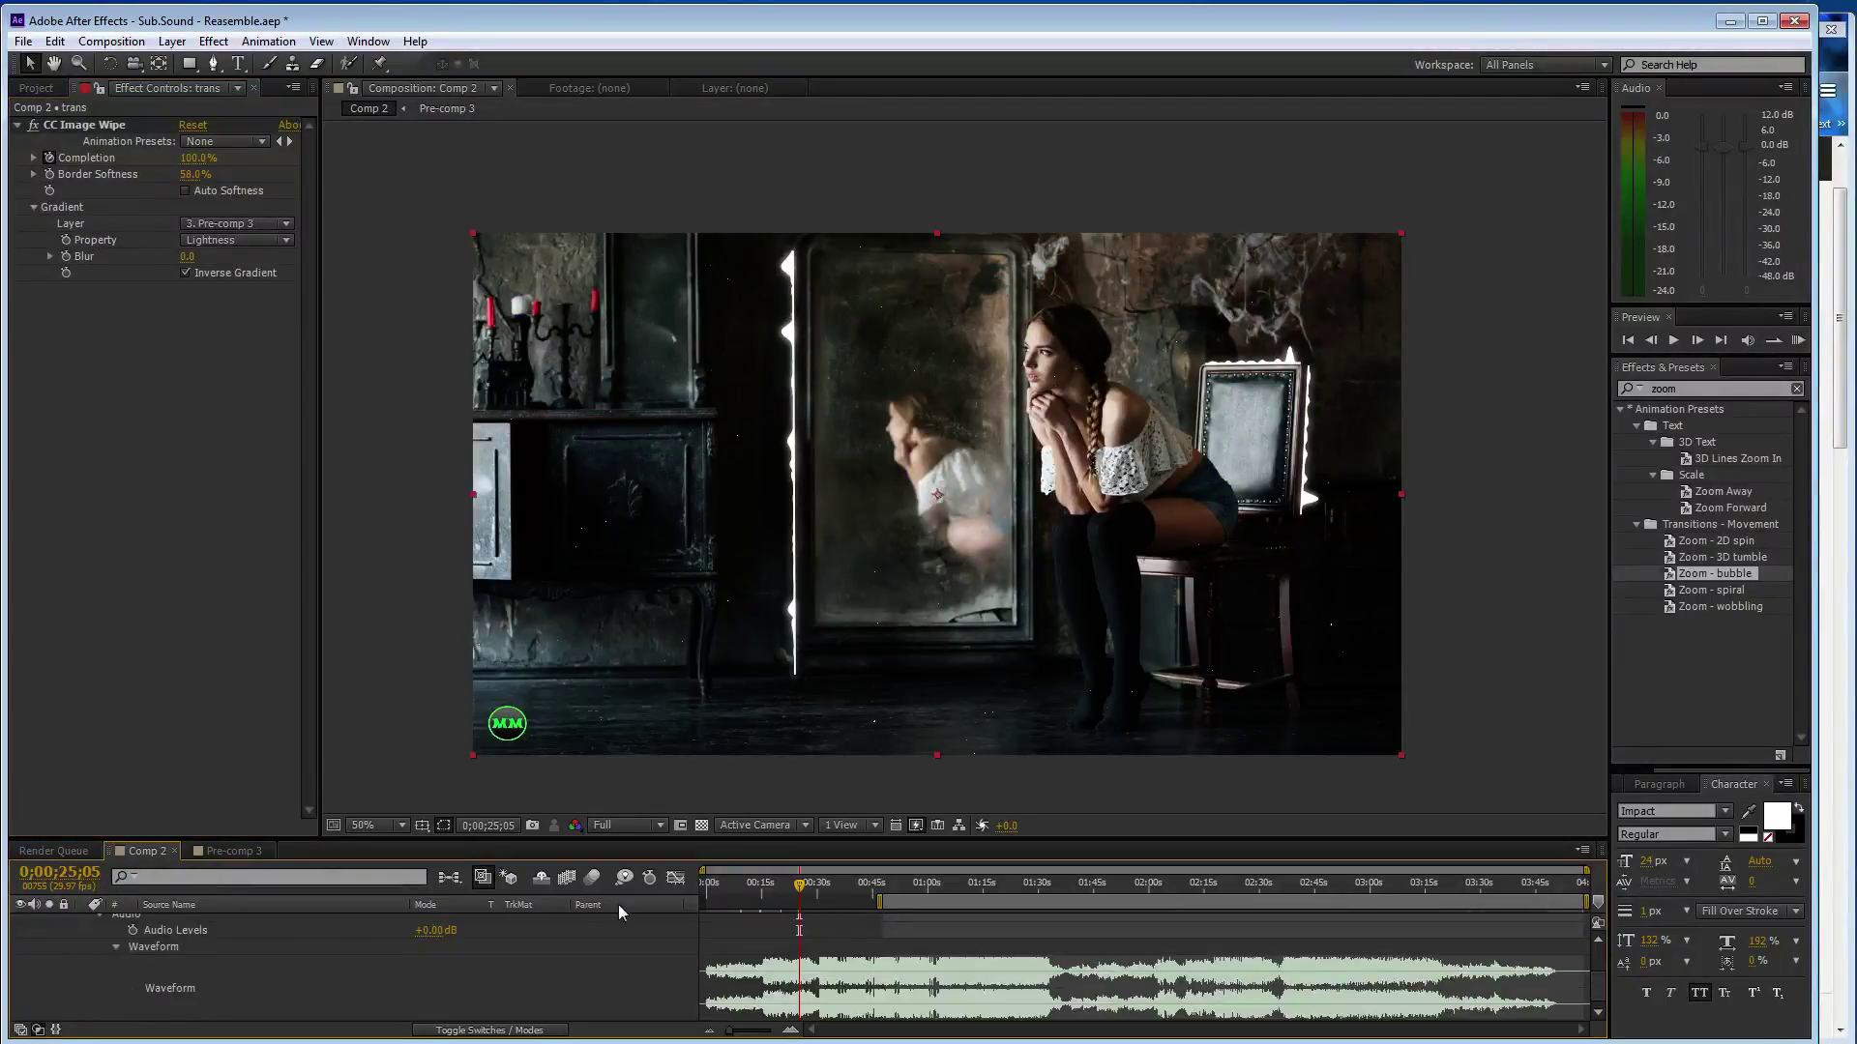
pyautogui.moveTo(795, 888); pyautogui.dragTo(1035, 905)
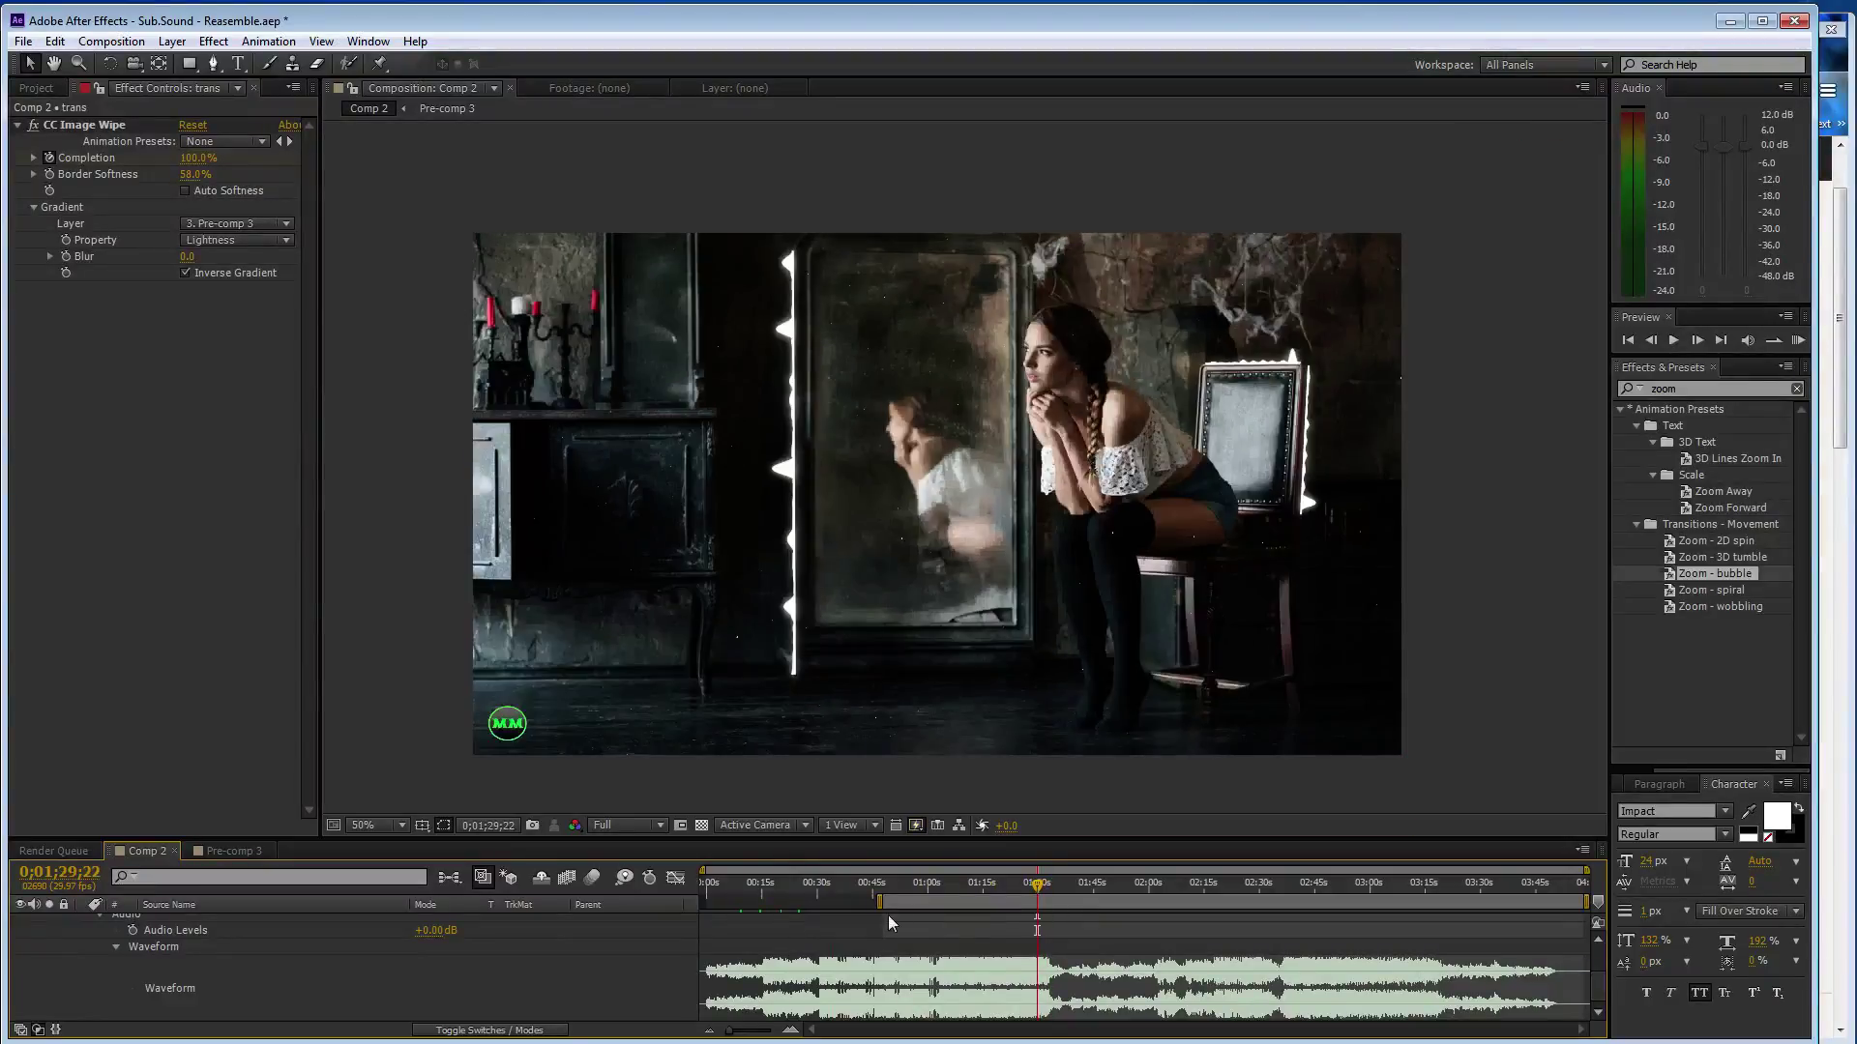
pyautogui.moveTo(877, 902); pyautogui.dragTo(1243, 904)
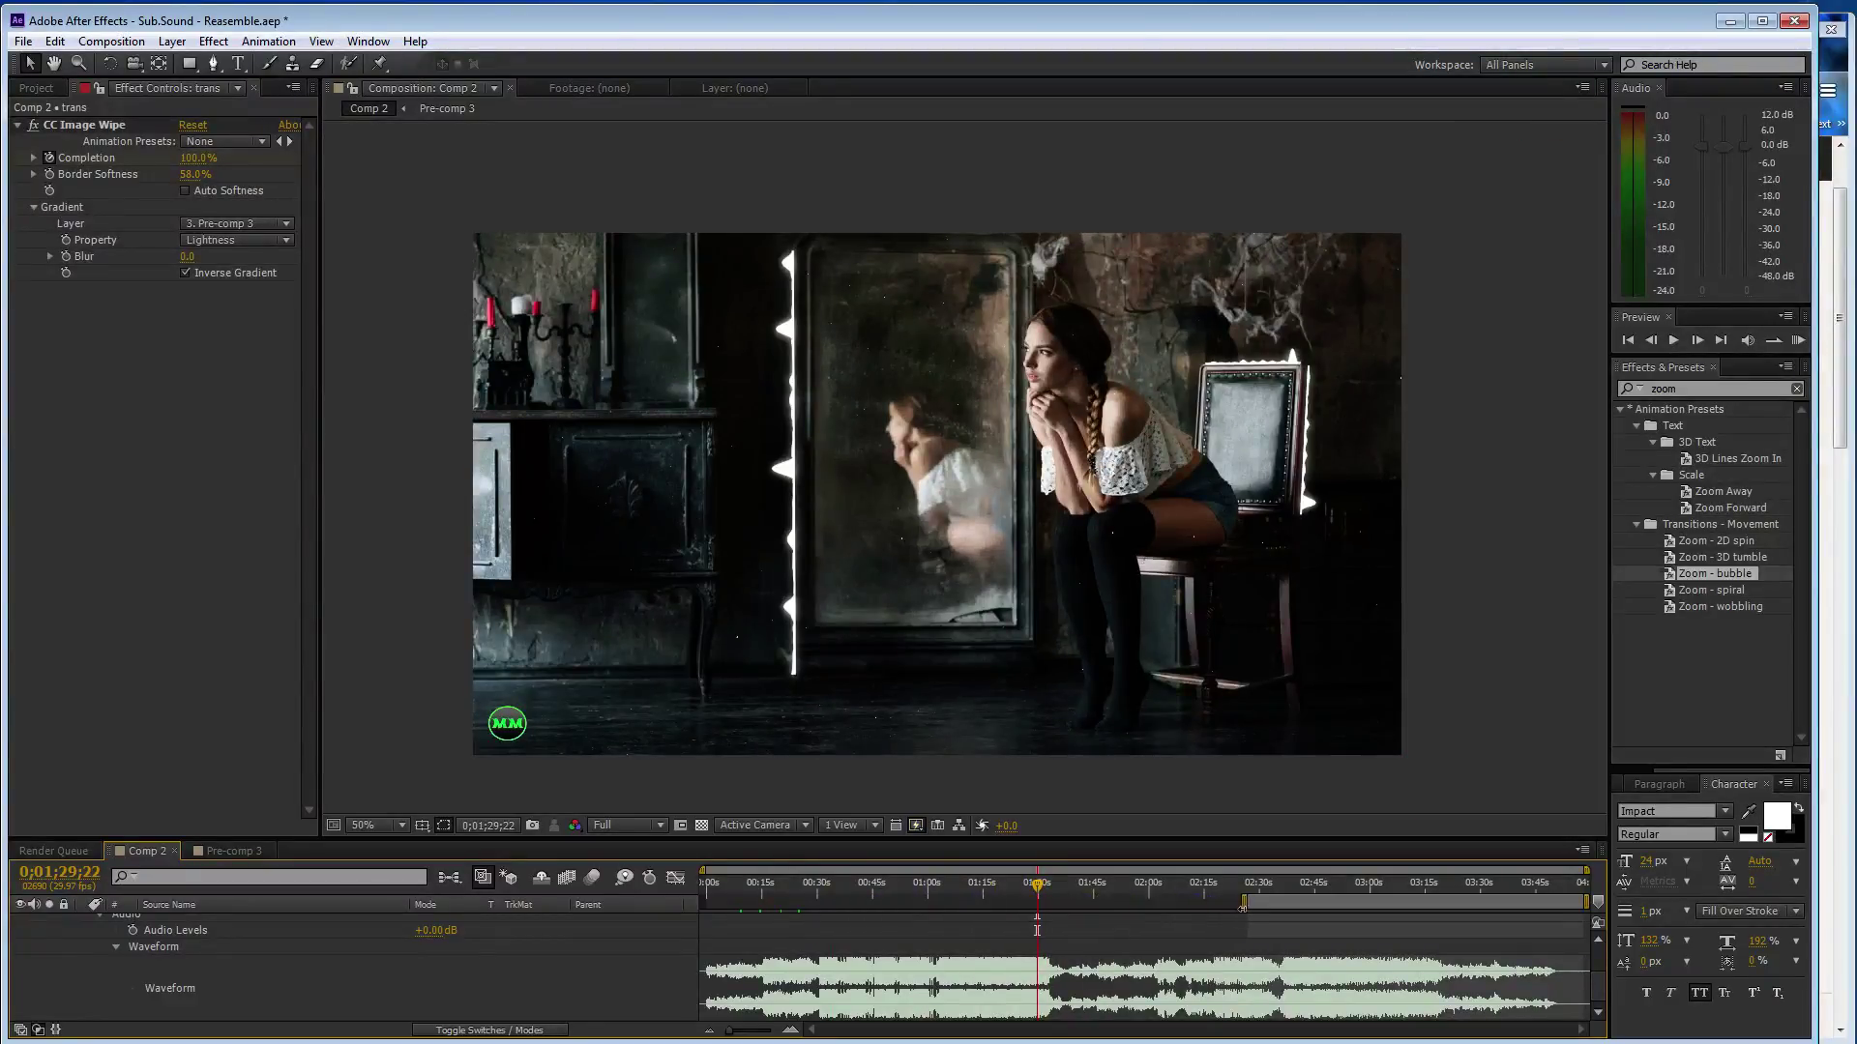
pyautogui.click(117, 947)
pyautogui.hotkey('ctrl', 'd')
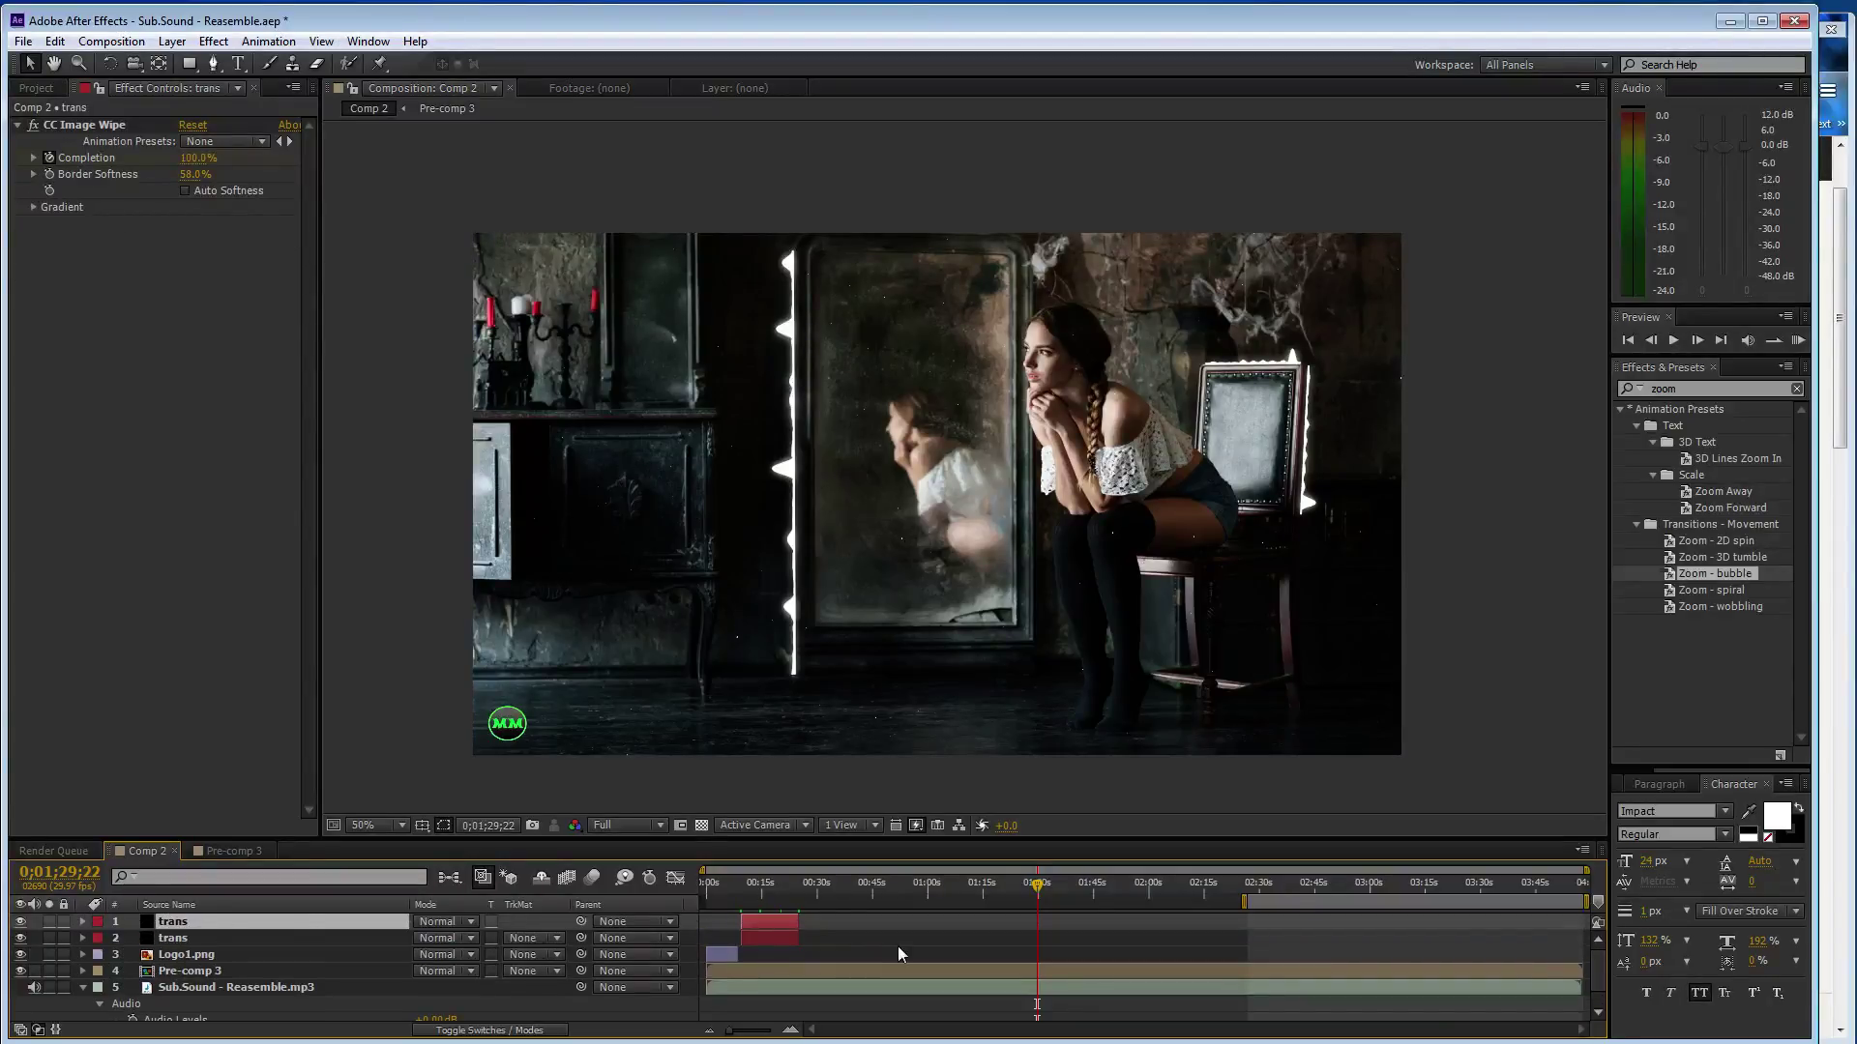
pyautogui.moveTo(766, 920); pyautogui.dragTo(1234, 922)
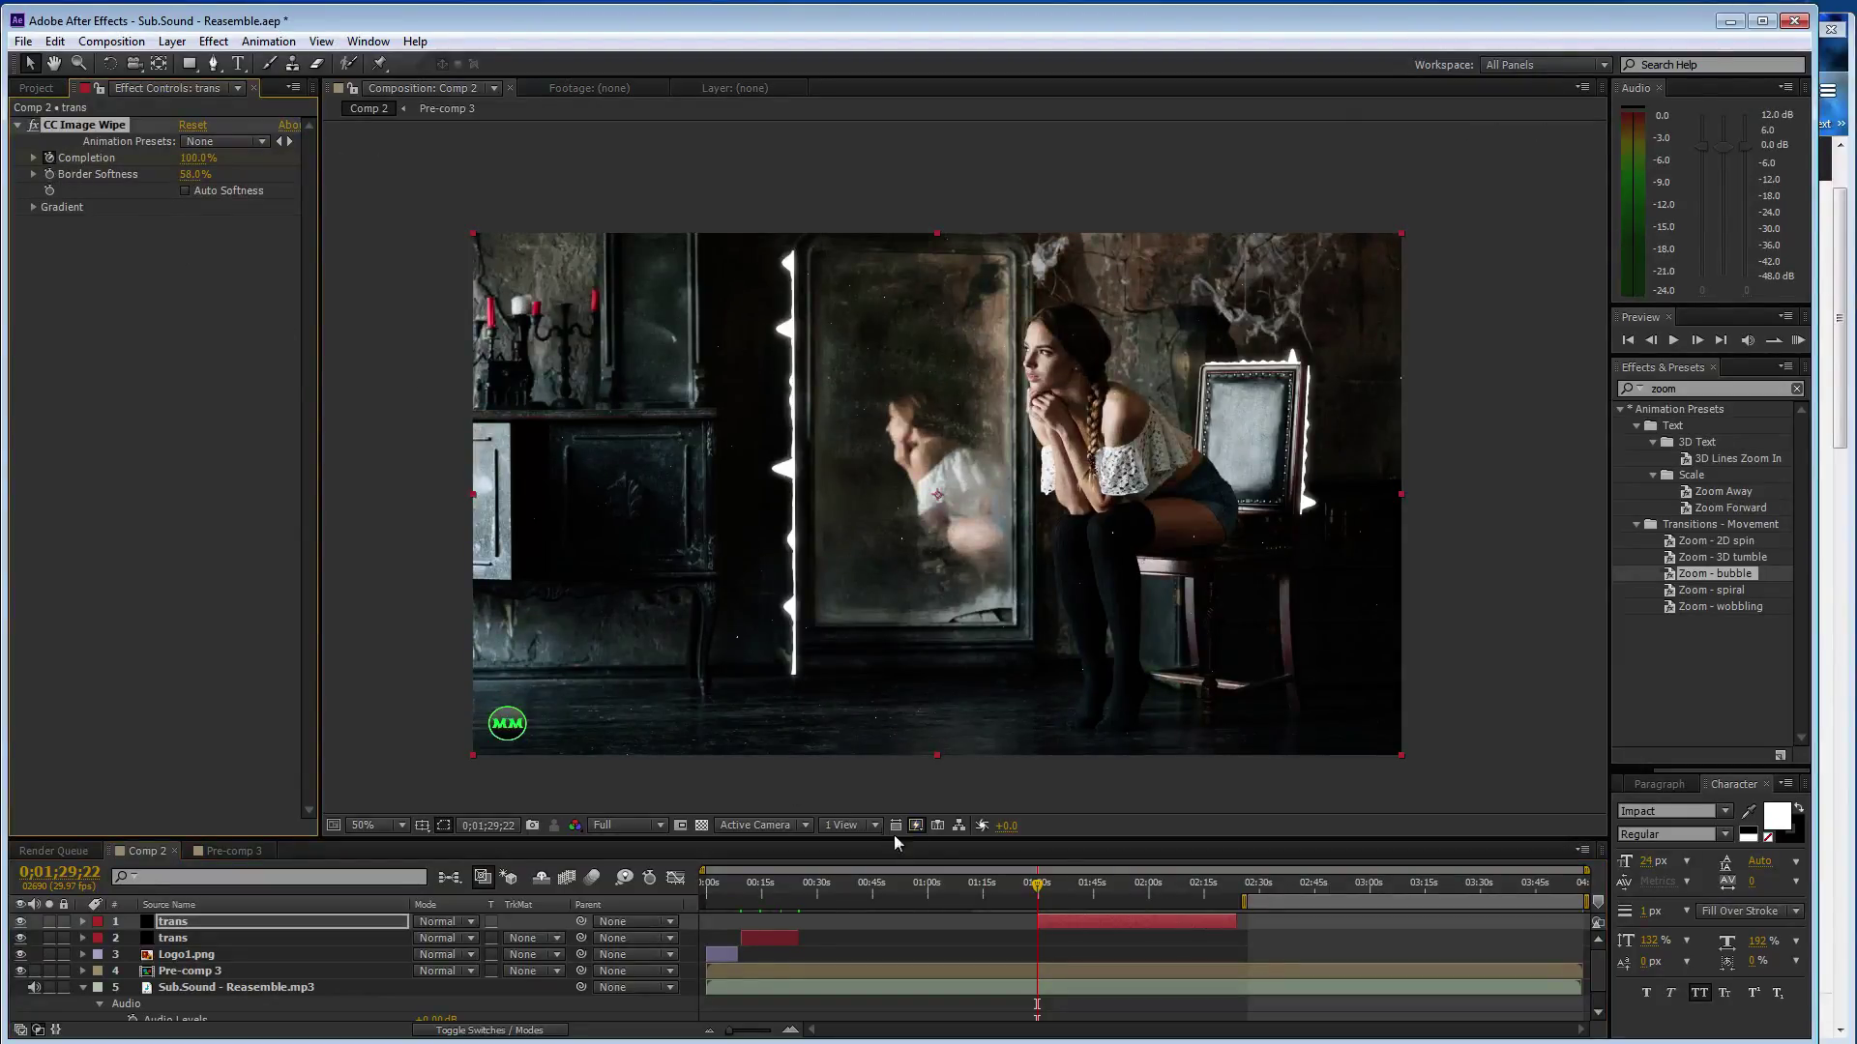
# Key the copy's wipe Completion at 65% at 1:40, 66% at 2:11, 100% at 2:24, then save
pyautogui.moveTo(1037, 883); pyautogui.dragTo(1075, 883)
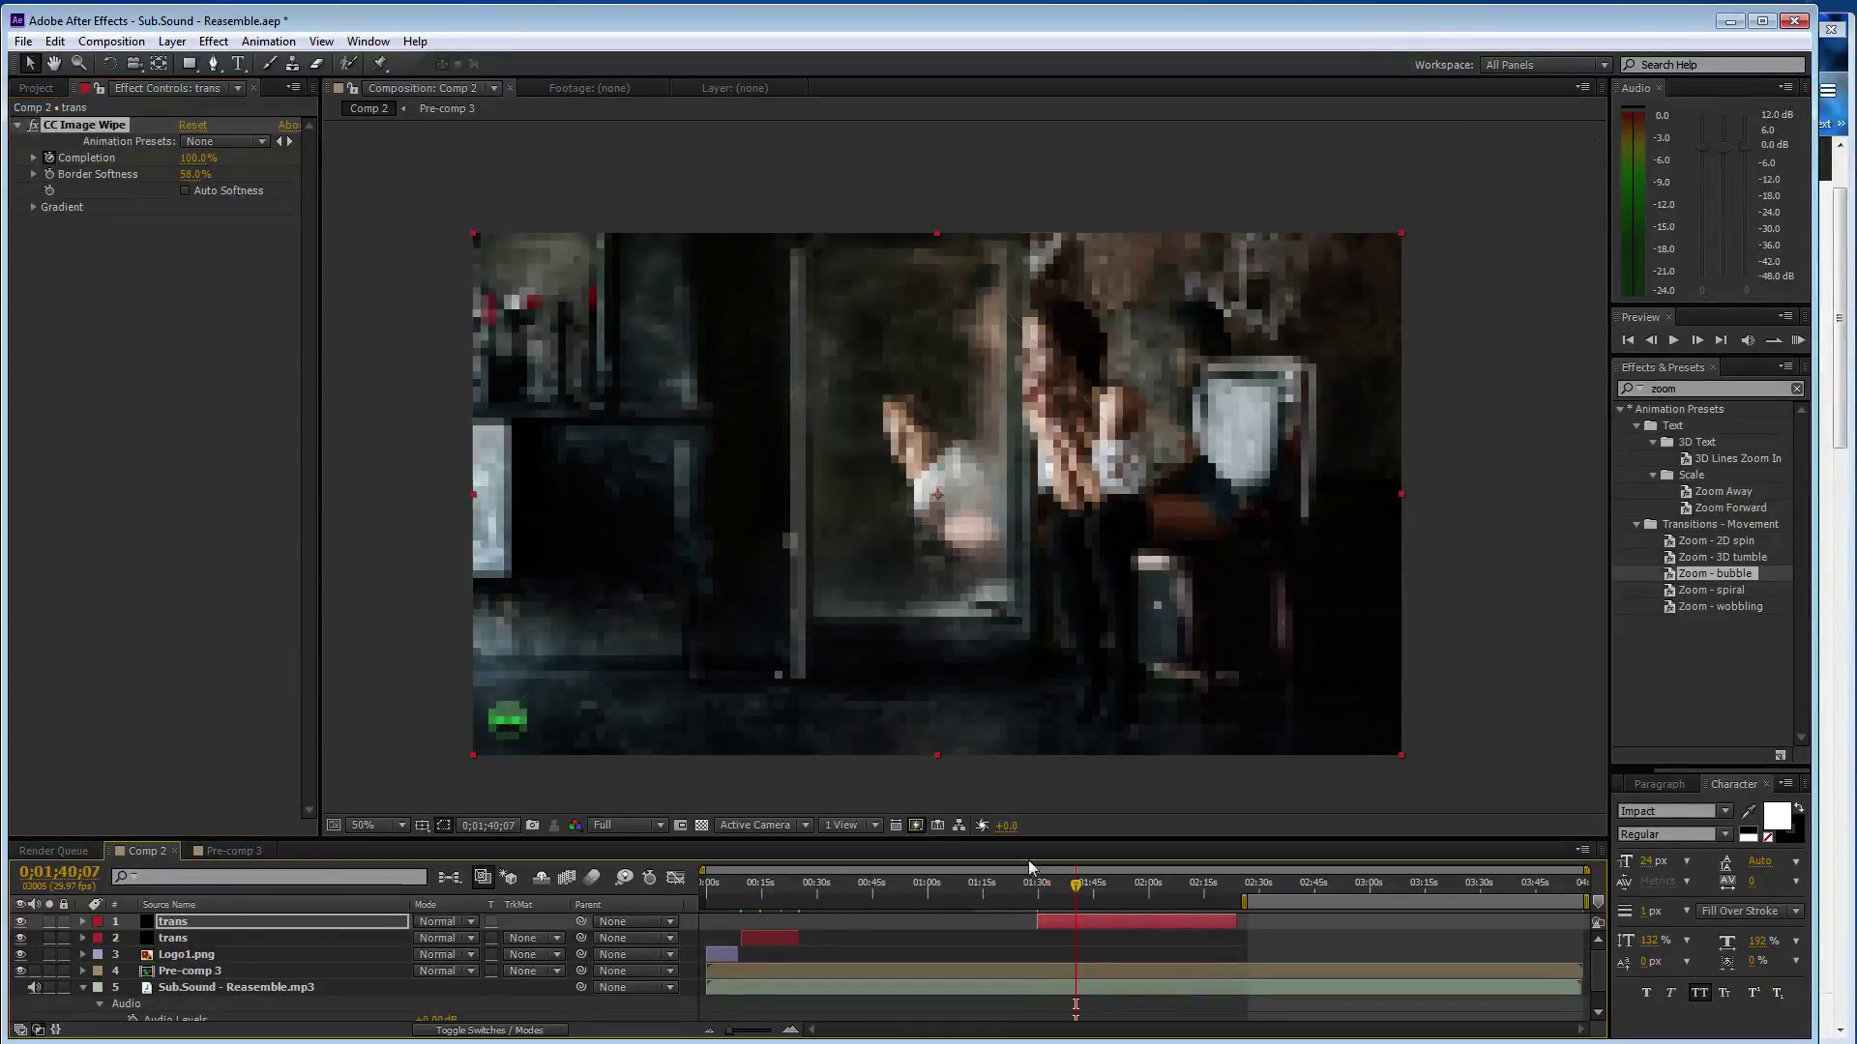
pyautogui.click(193, 158)
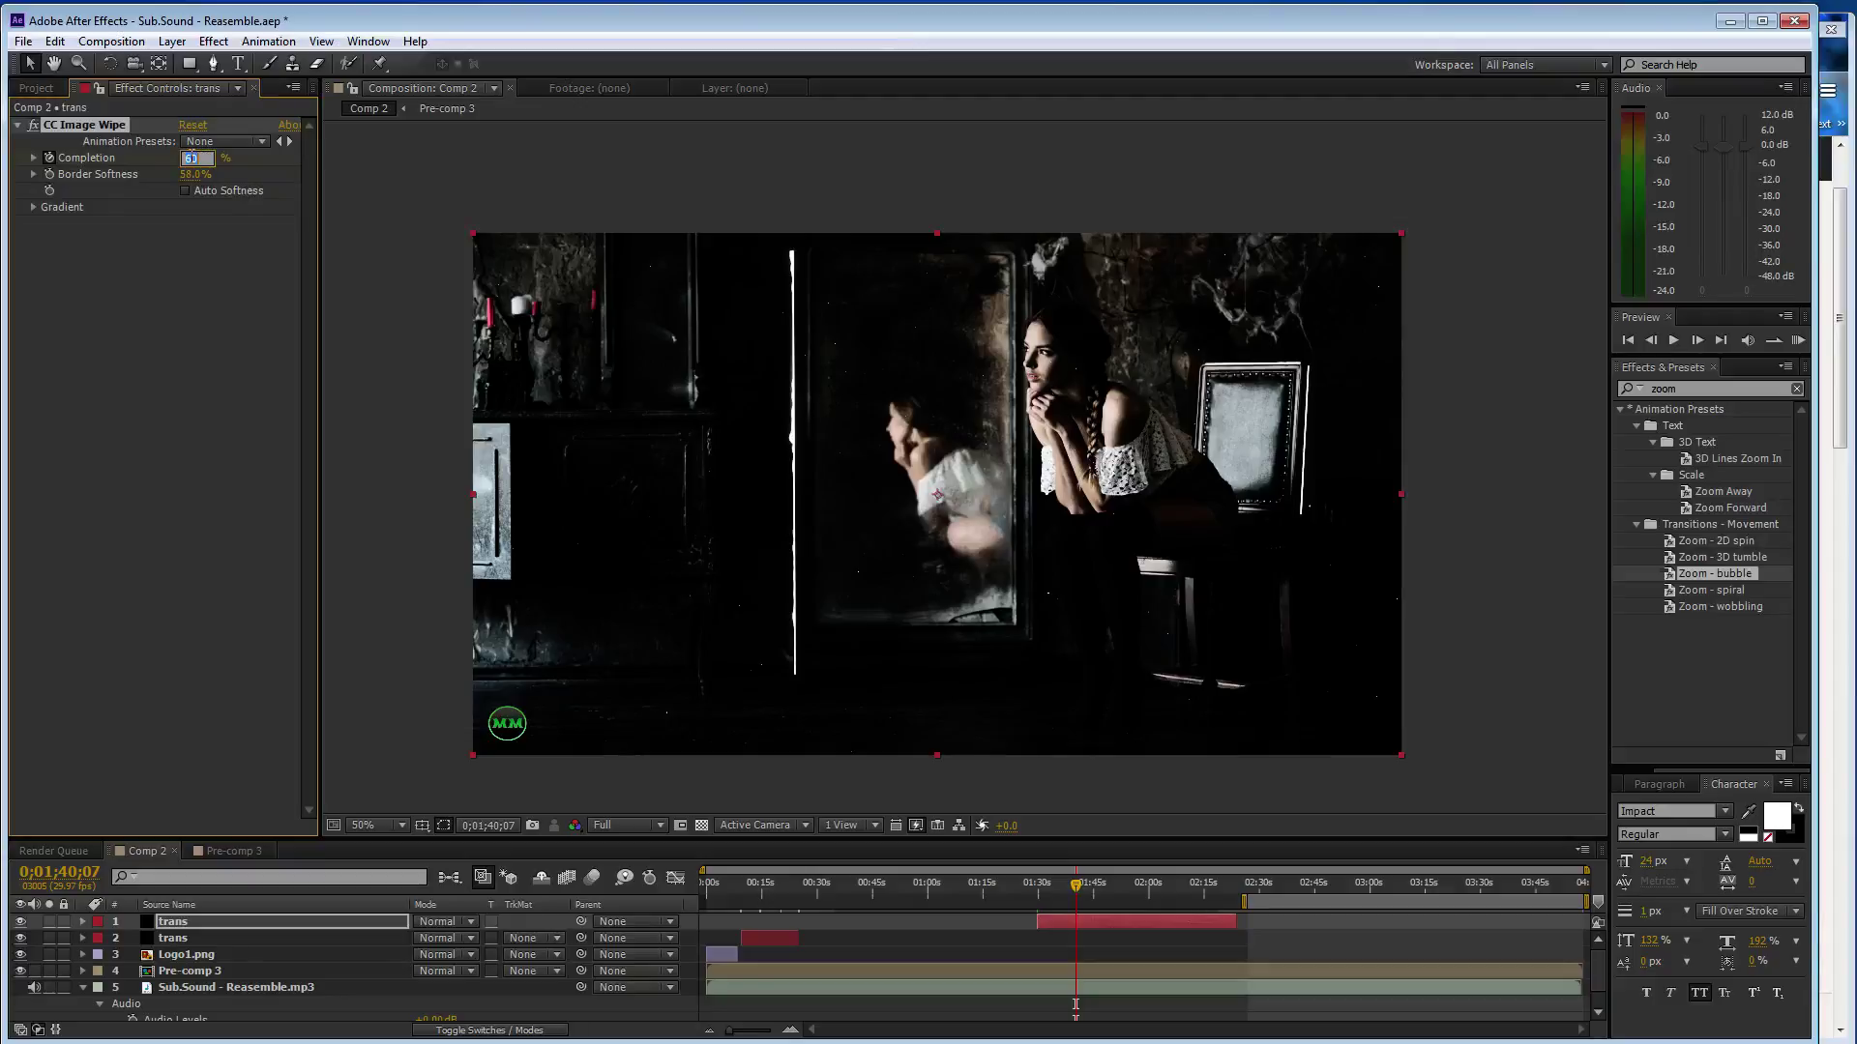
pyautogui.press('Return')
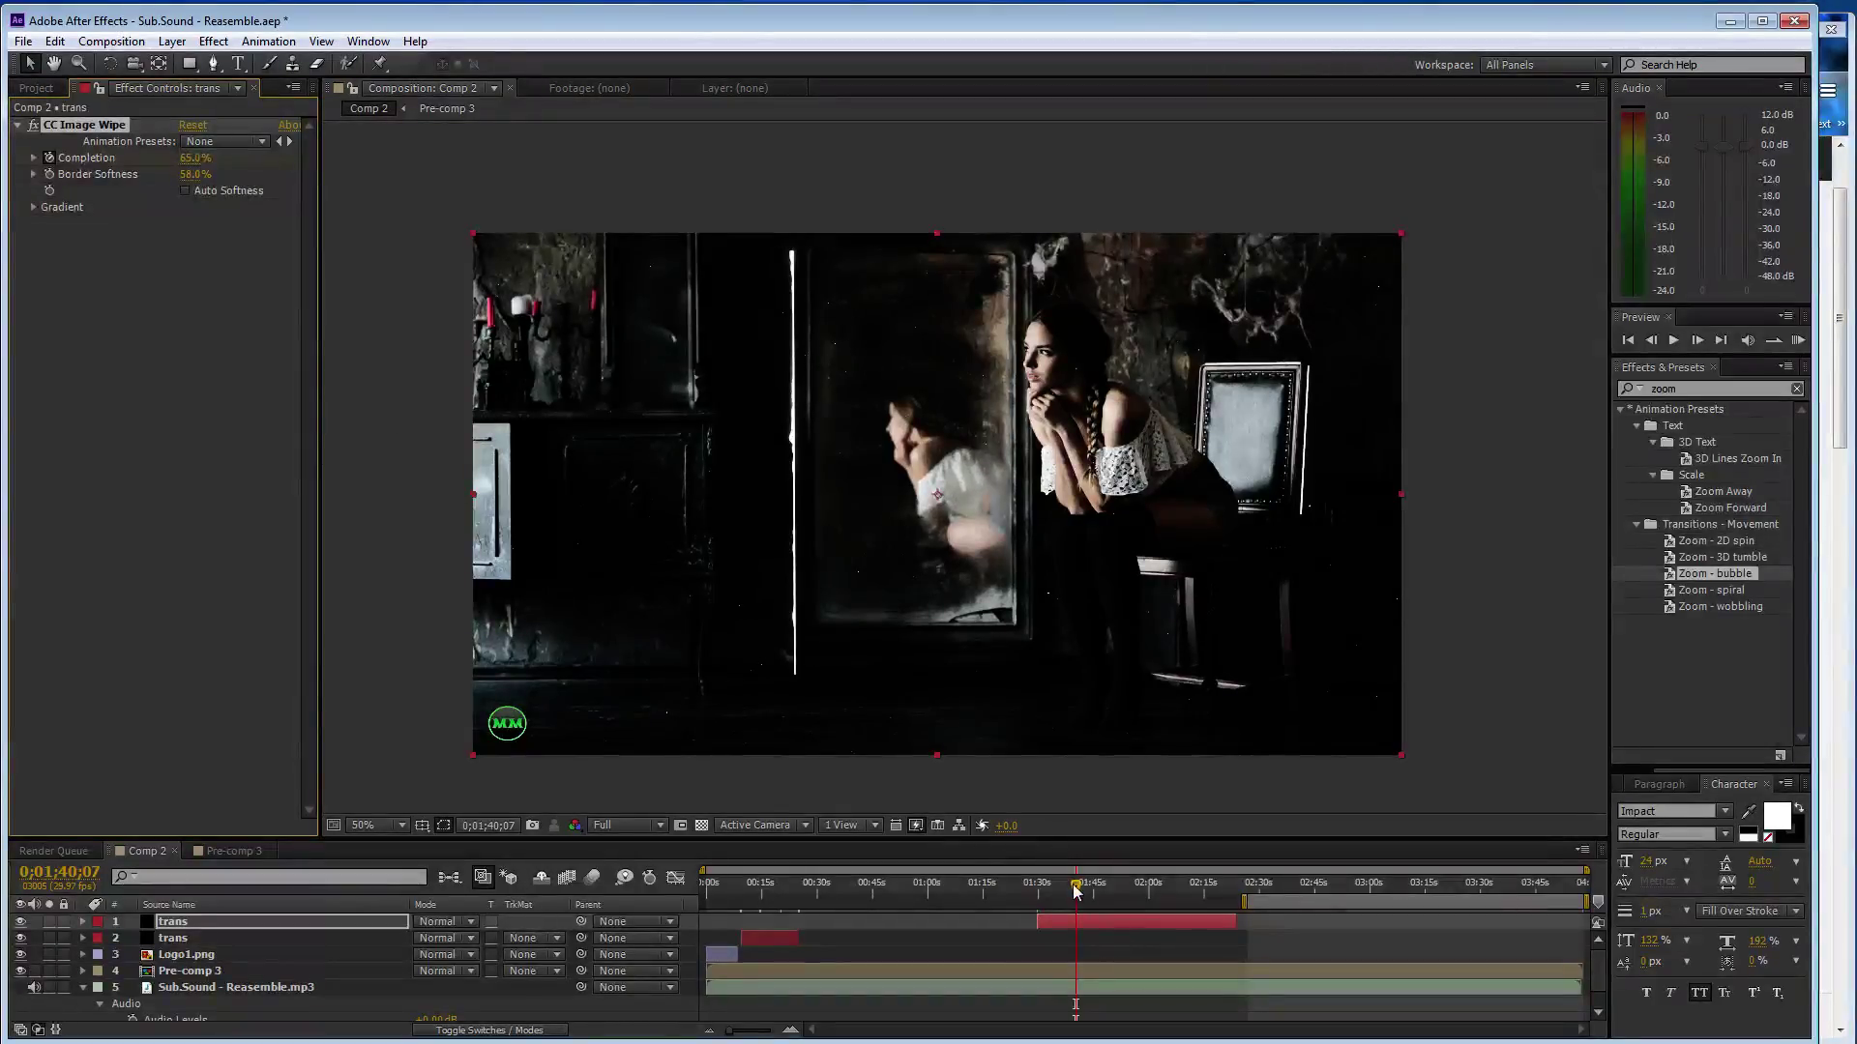
pyautogui.moveTo(1077, 890); pyautogui.dragTo(1195, 897)
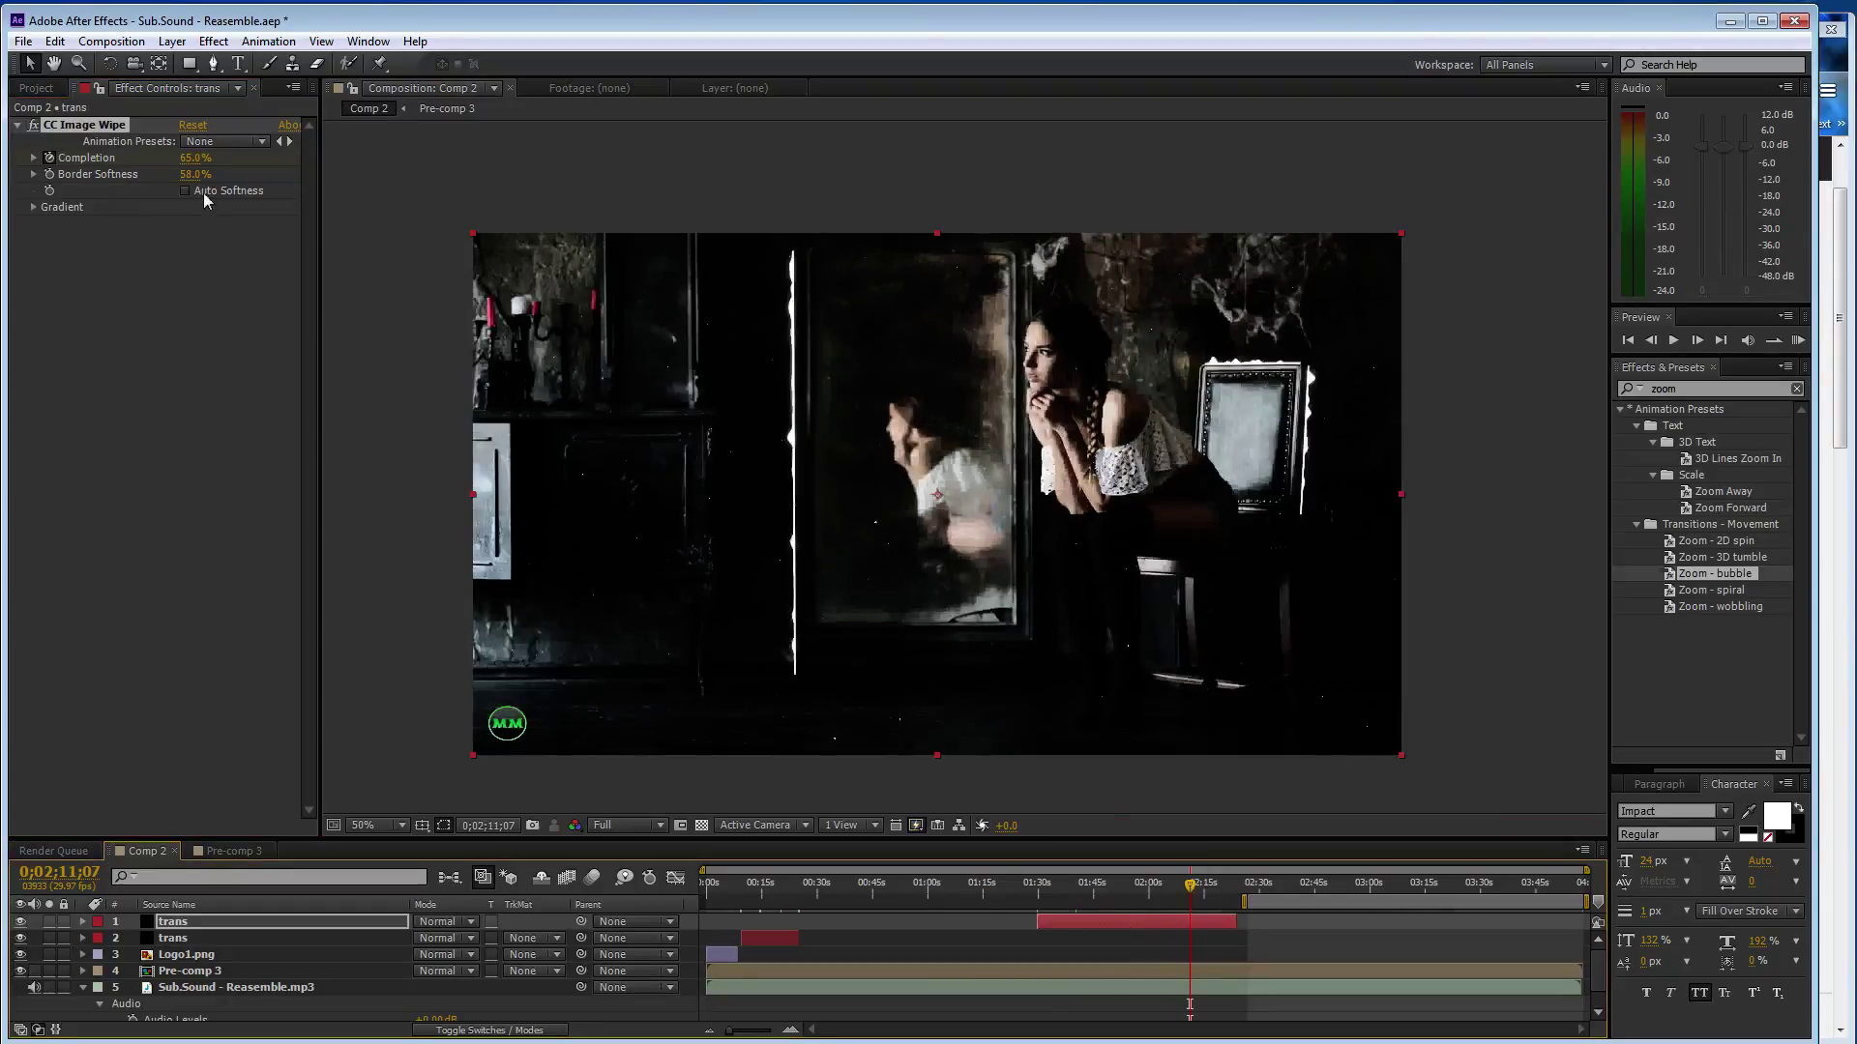
pyautogui.moveTo(196, 161); pyautogui.dragTo(199, 161)
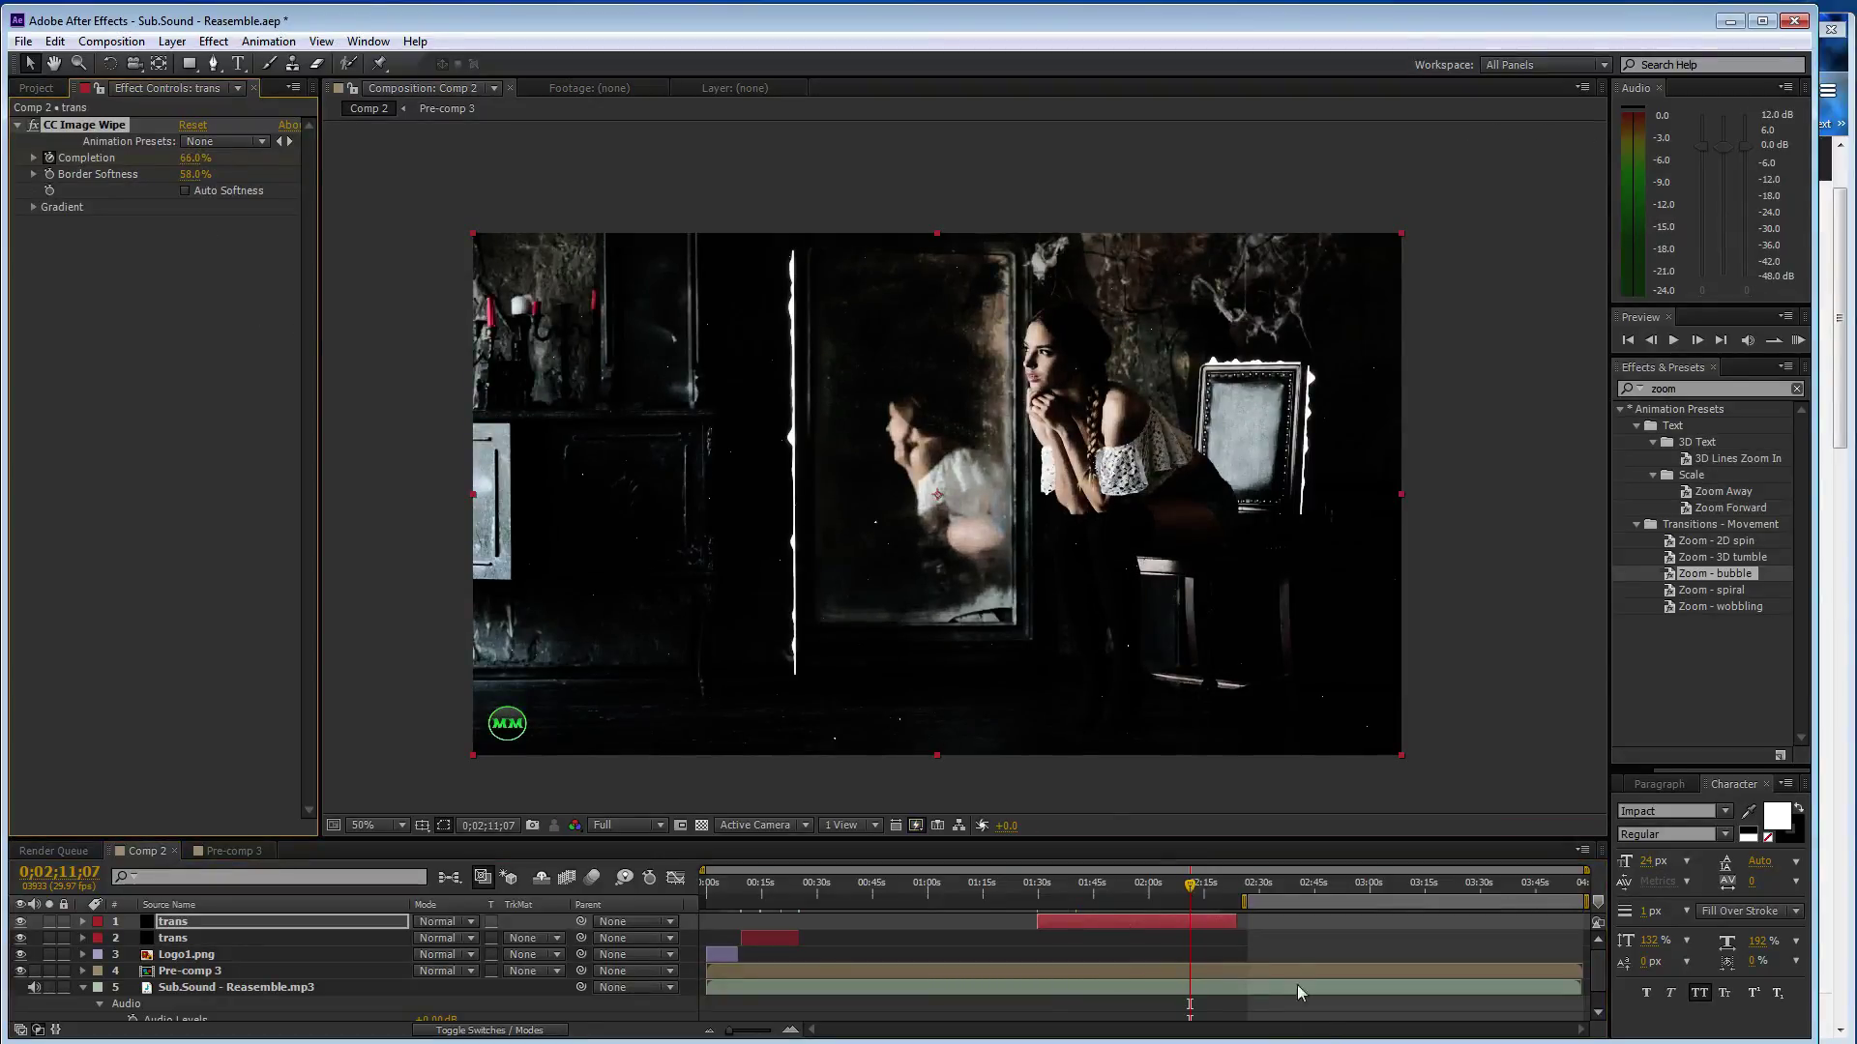
pyautogui.moveTo(1196, 891); pyautogui.dragTo(1237, 888)
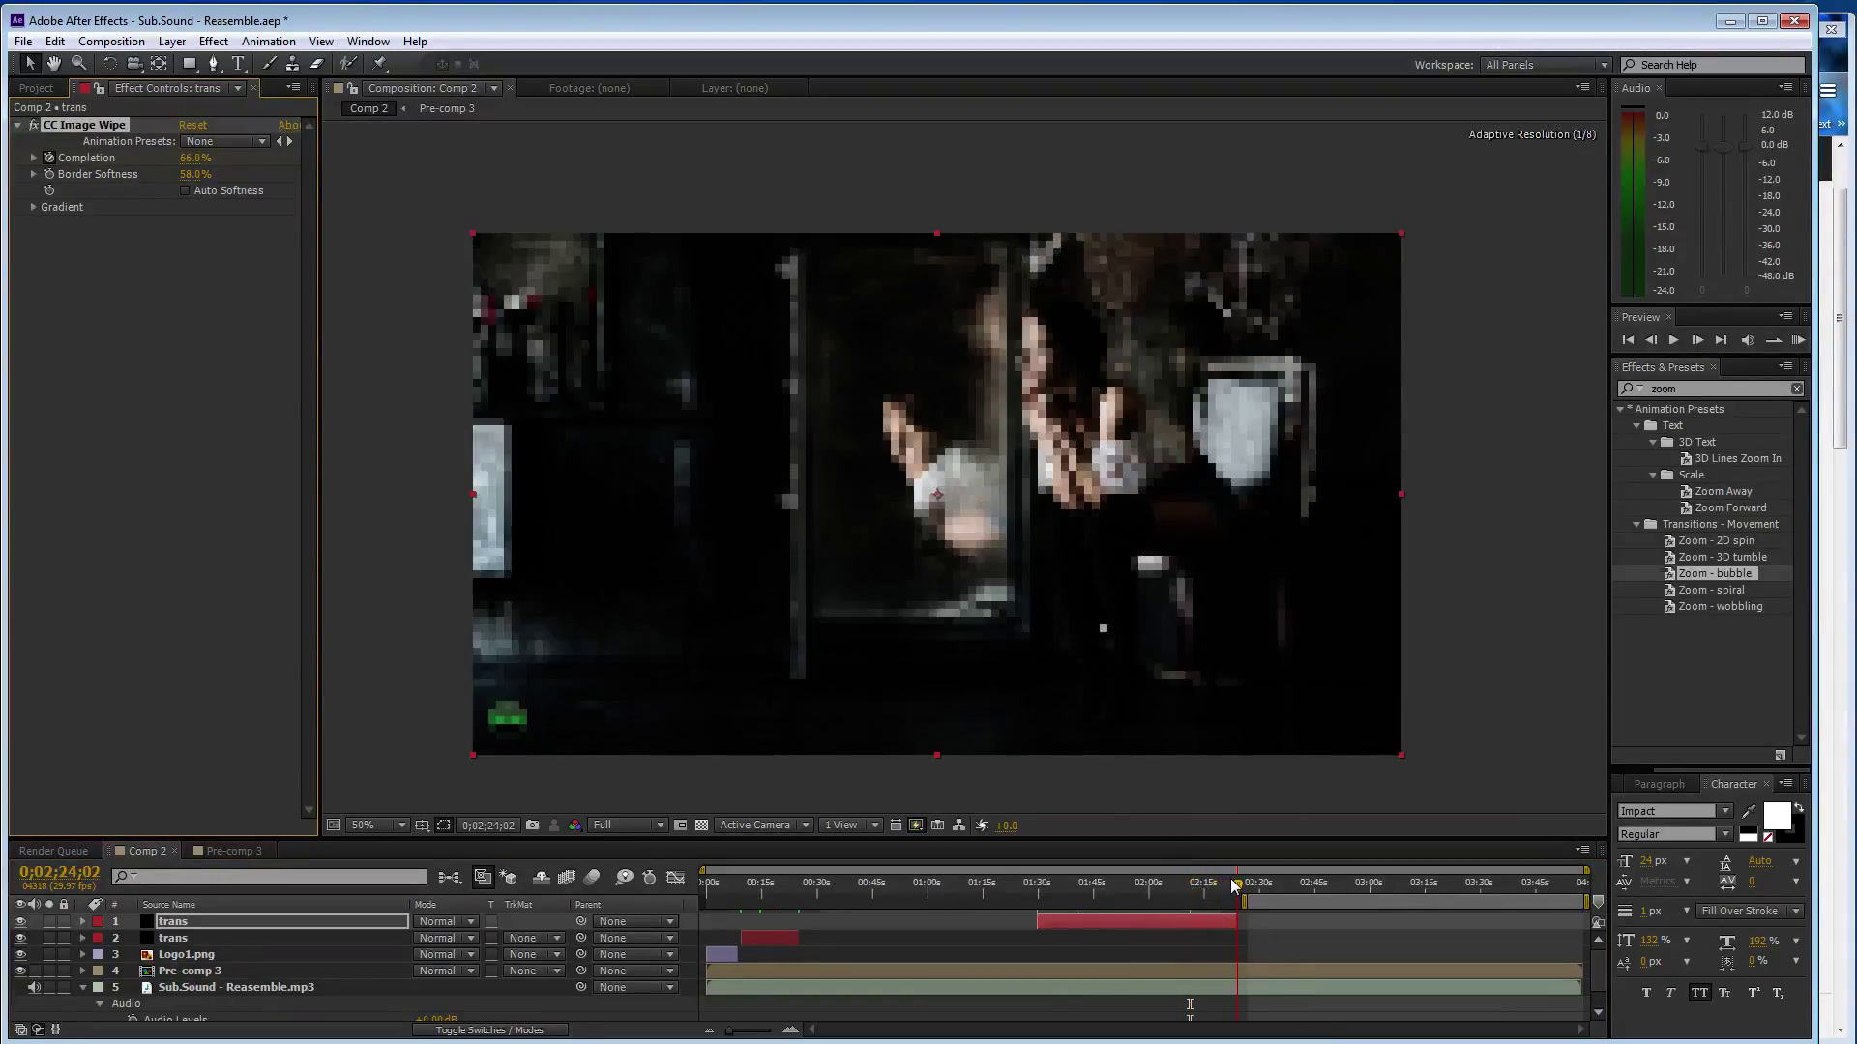
pyautogui.moveTo(191, 161); pyautogui.dragTo(223, 161)
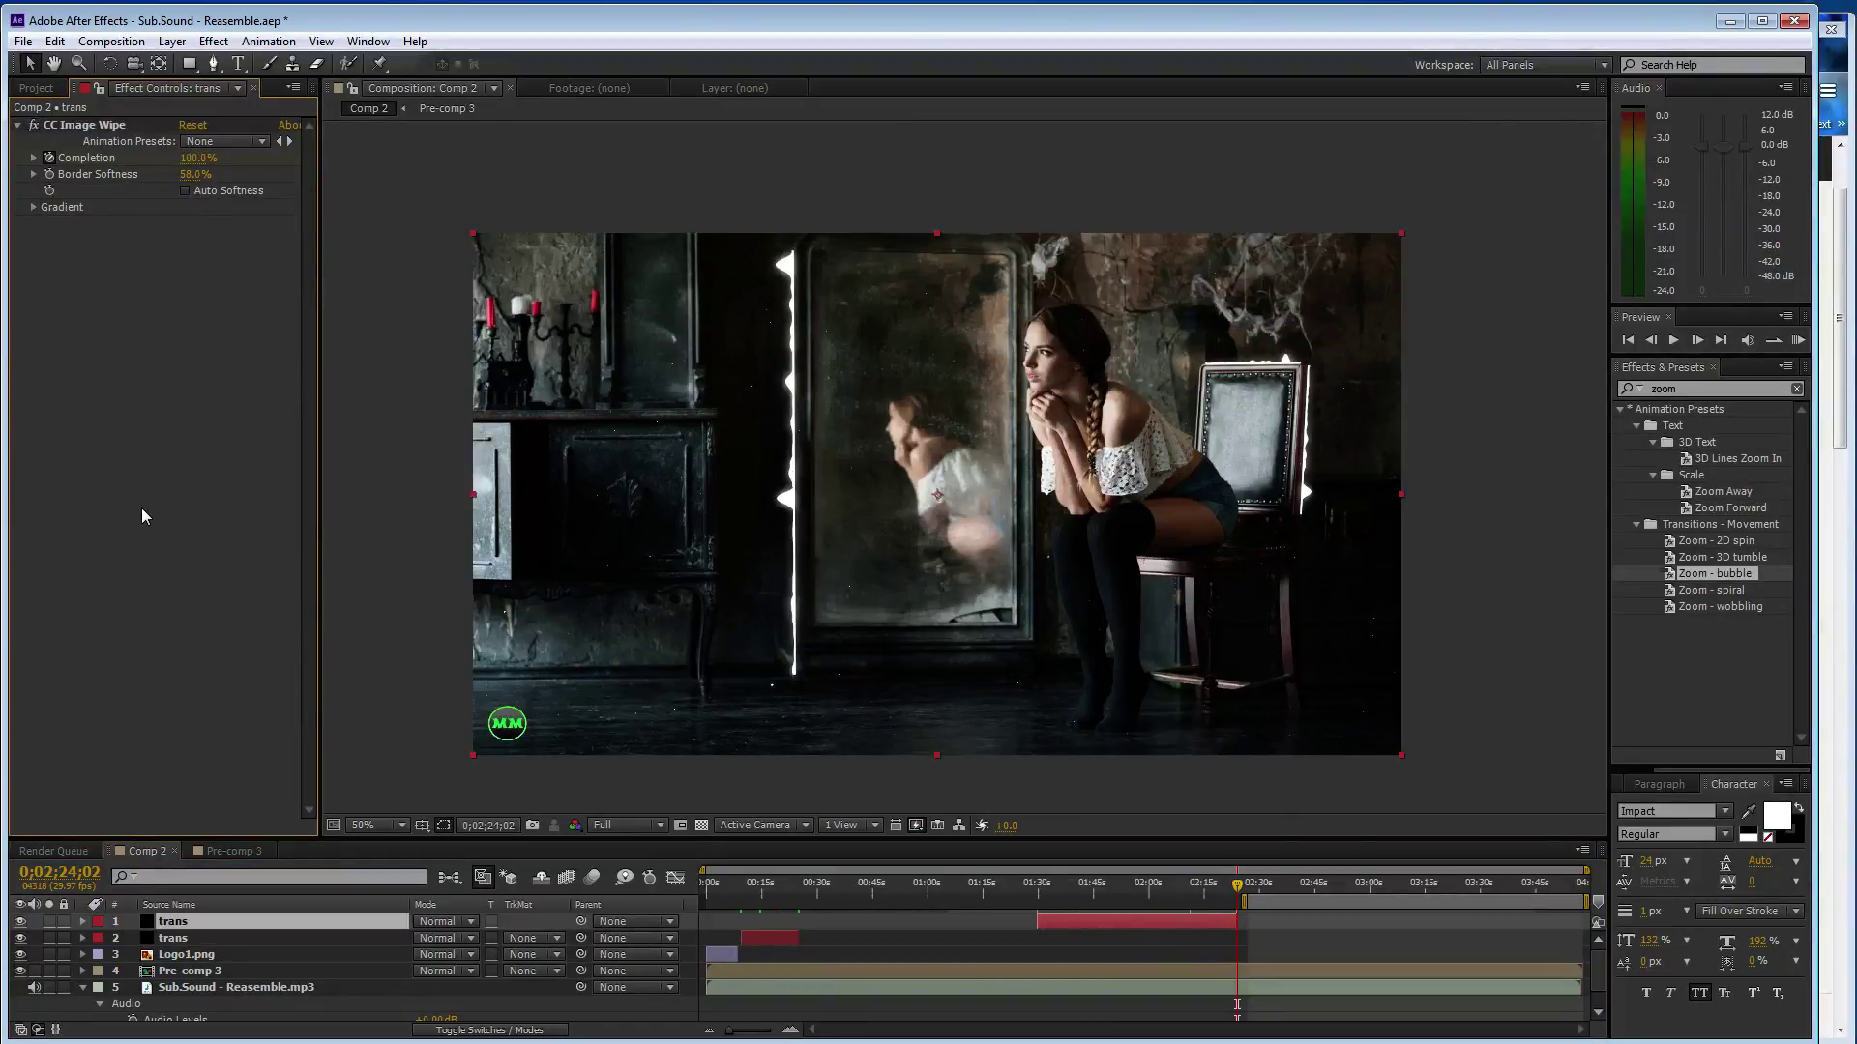
pyautogui.hotkey('ctrl', 's')
# Duplicate the top trans layer and place the copy around 3:25–3:50
pyautogui.scroll(-1, 121, 1004)
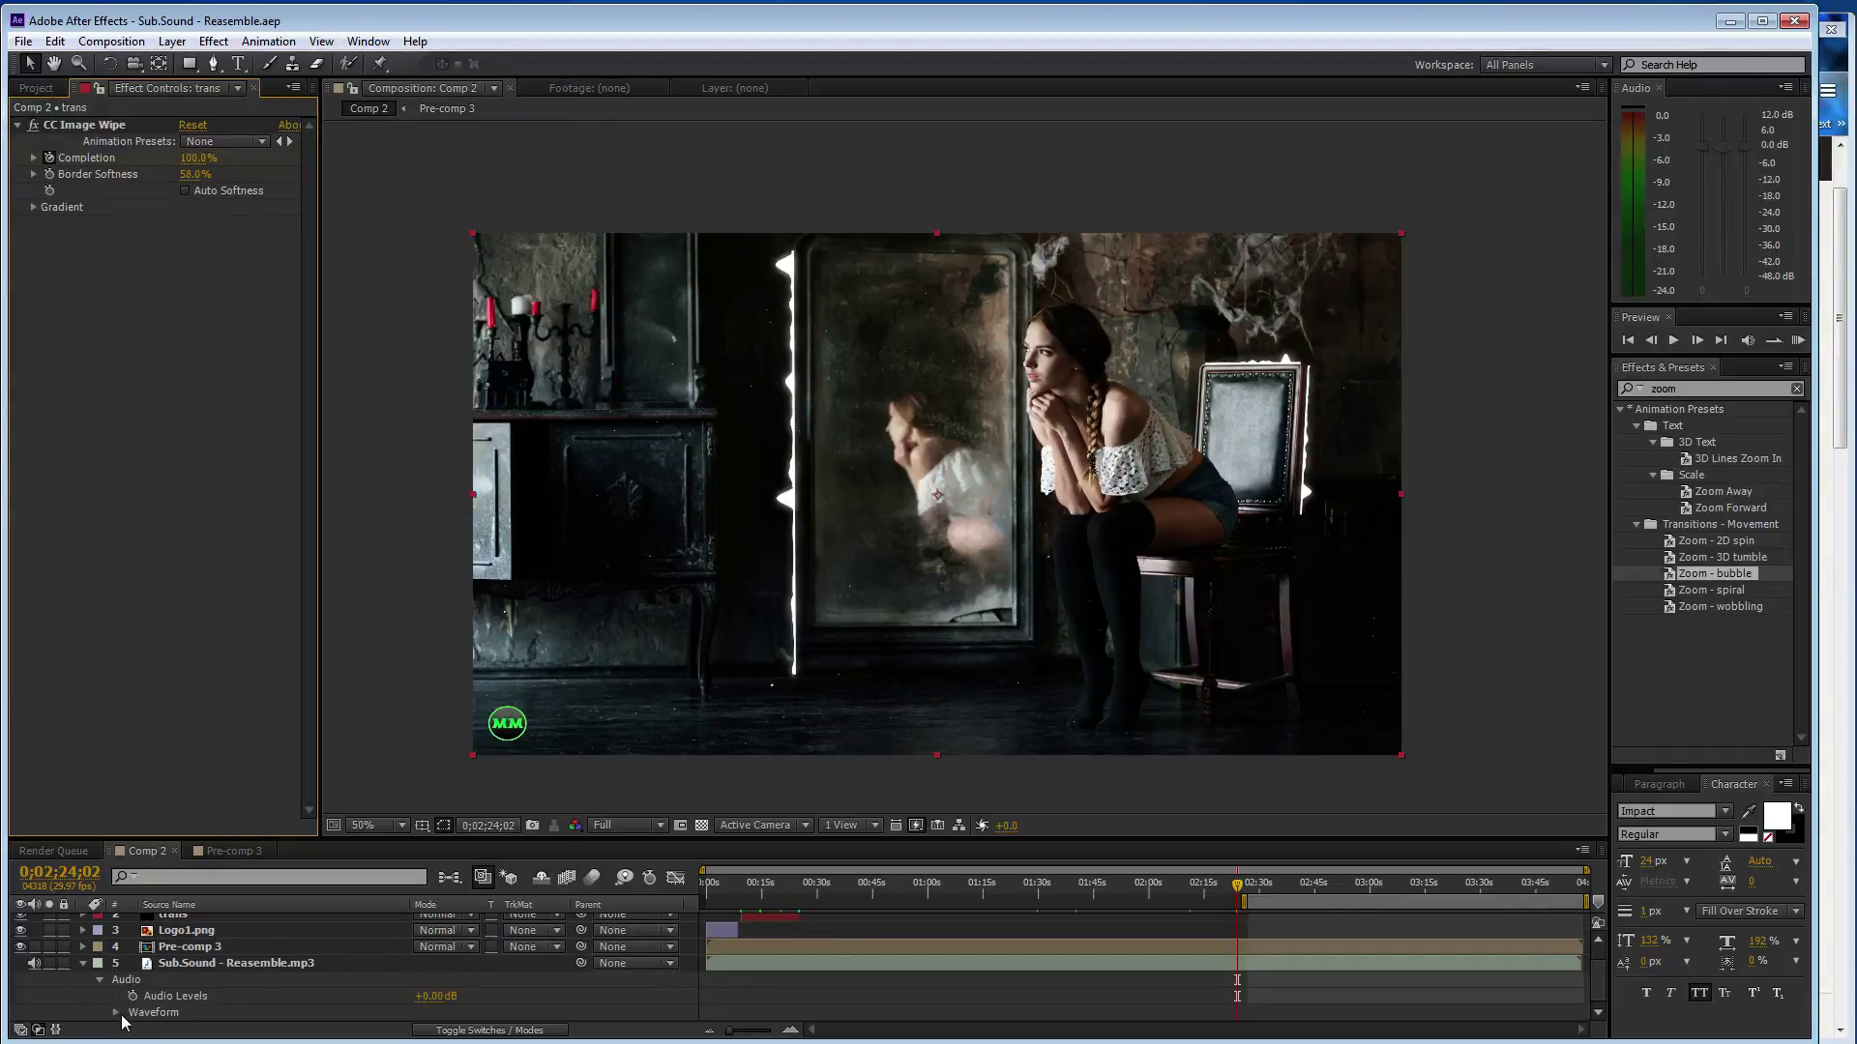
pyautogui.click(123, 1022)
pyautogui.scroll(-3, 1329, 945)
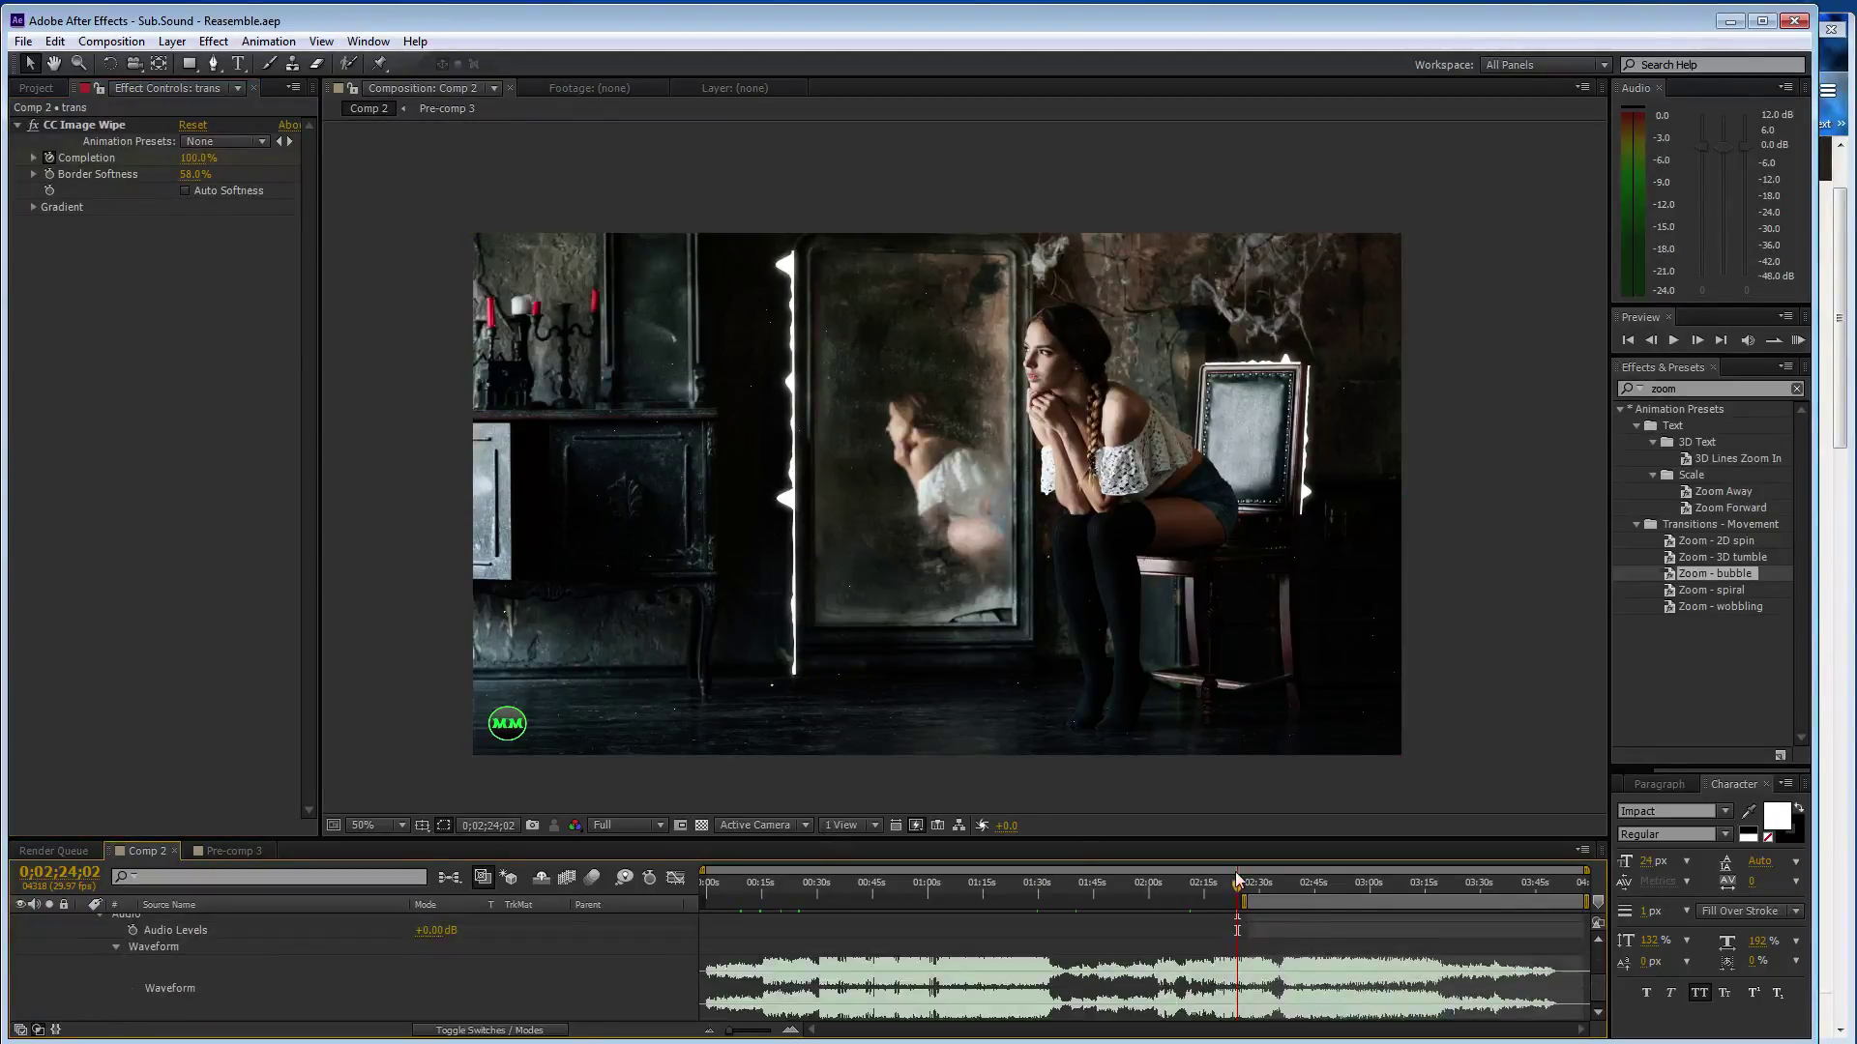
pyautogui.moveTo(1243, 898); pyautogui.dragTo(1506, 905)
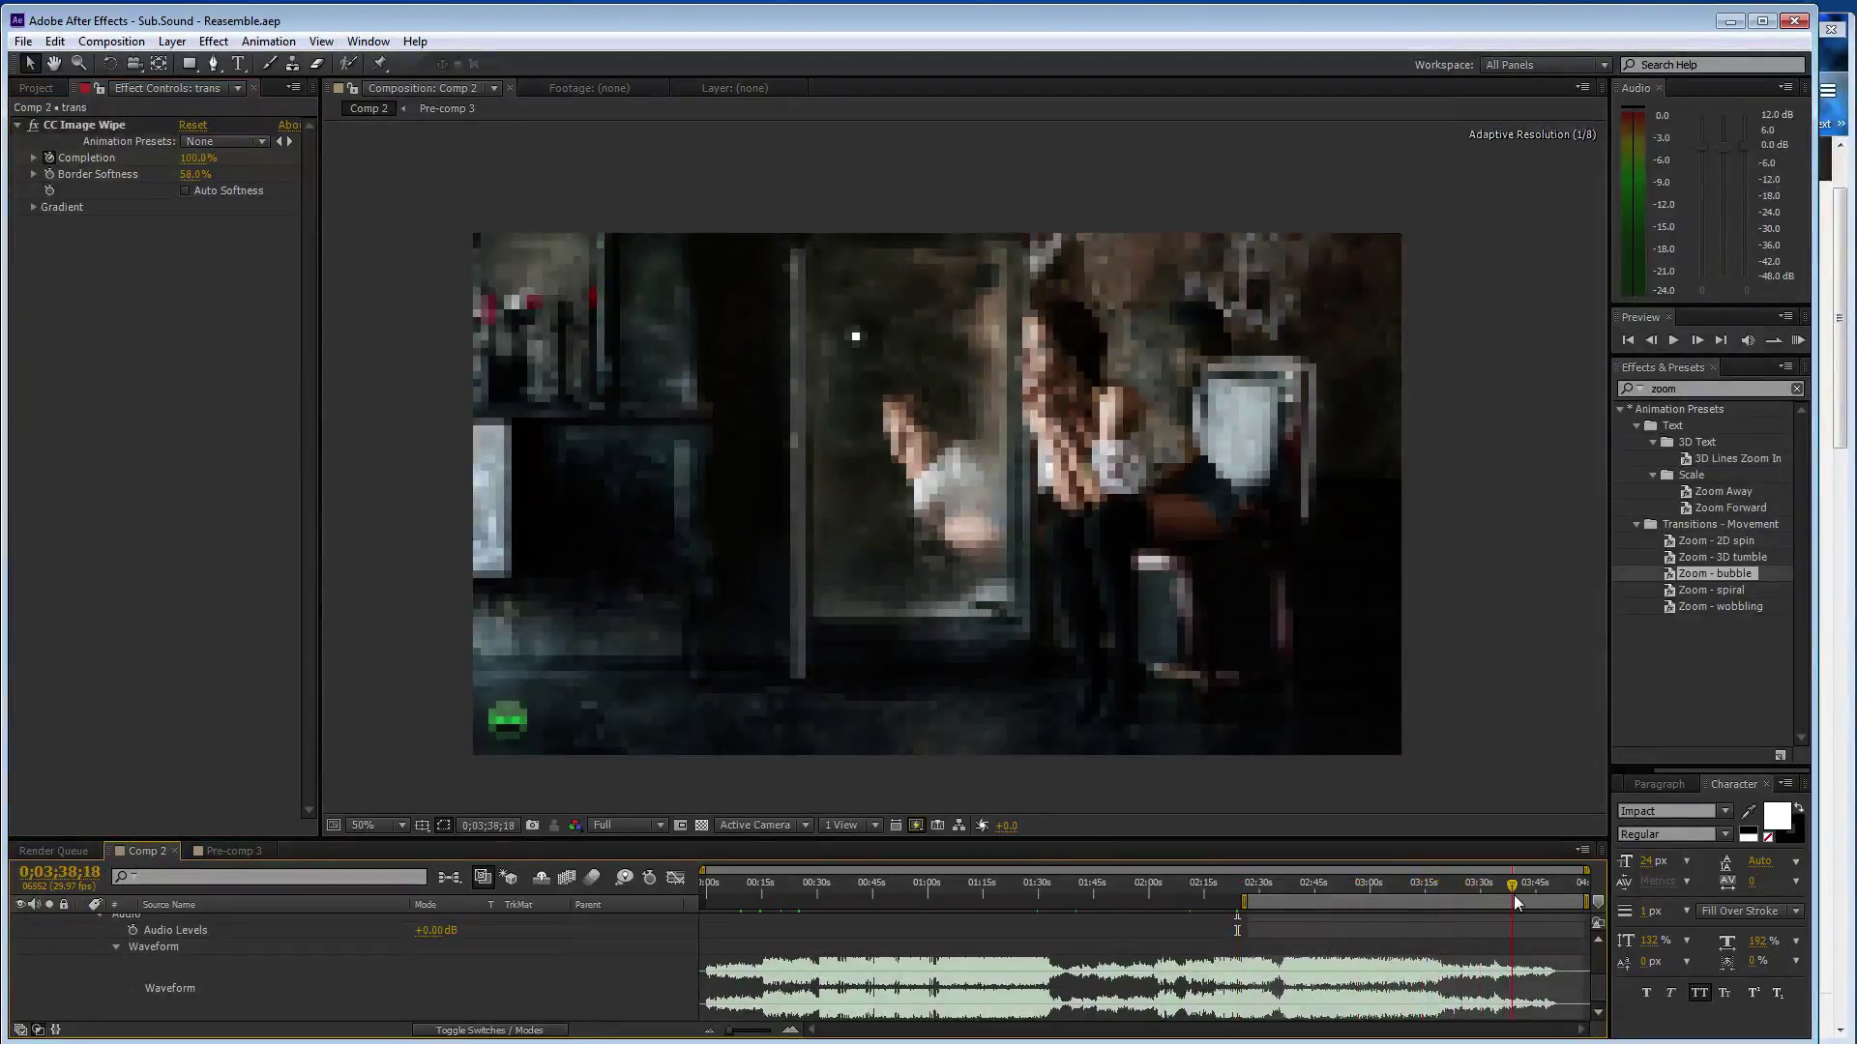
pyautogui.moveTo(1505, 899); pyautogui.dragTo(1492, 903)
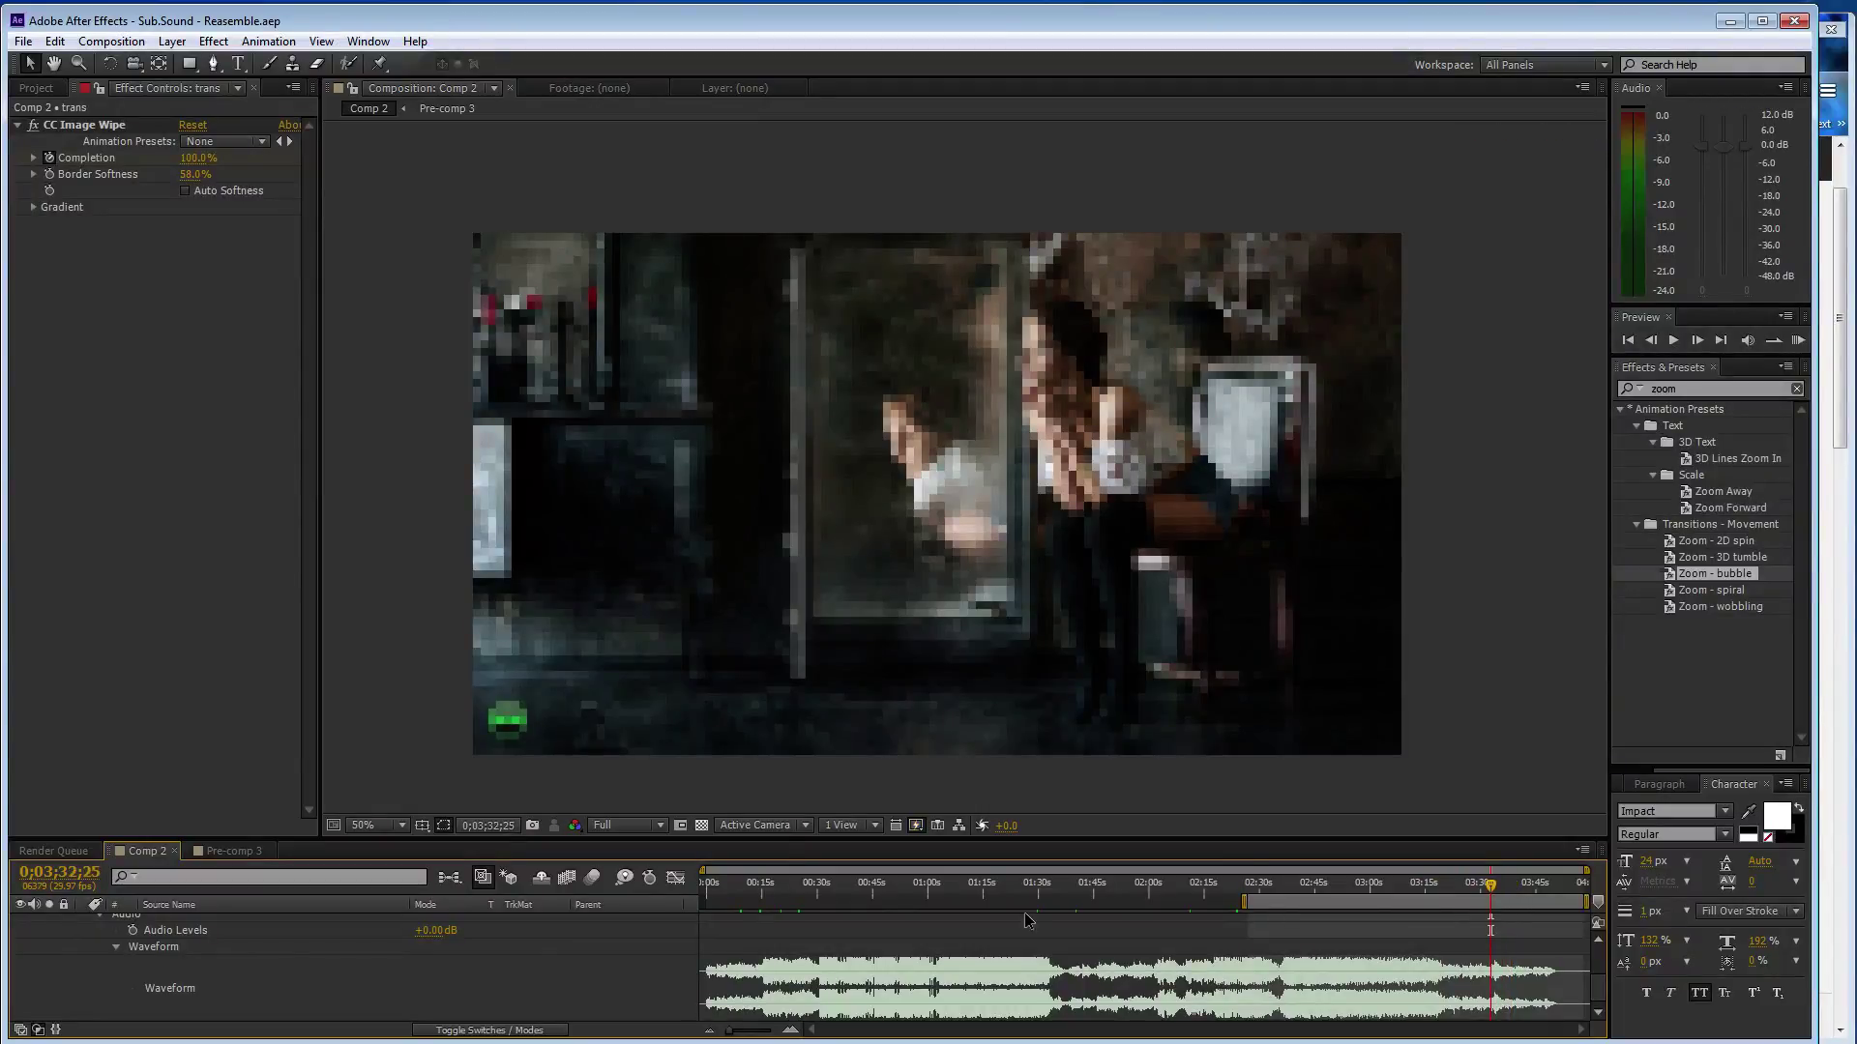
pyautogui.click(114, 946)
pyautogui.click(212, 924)
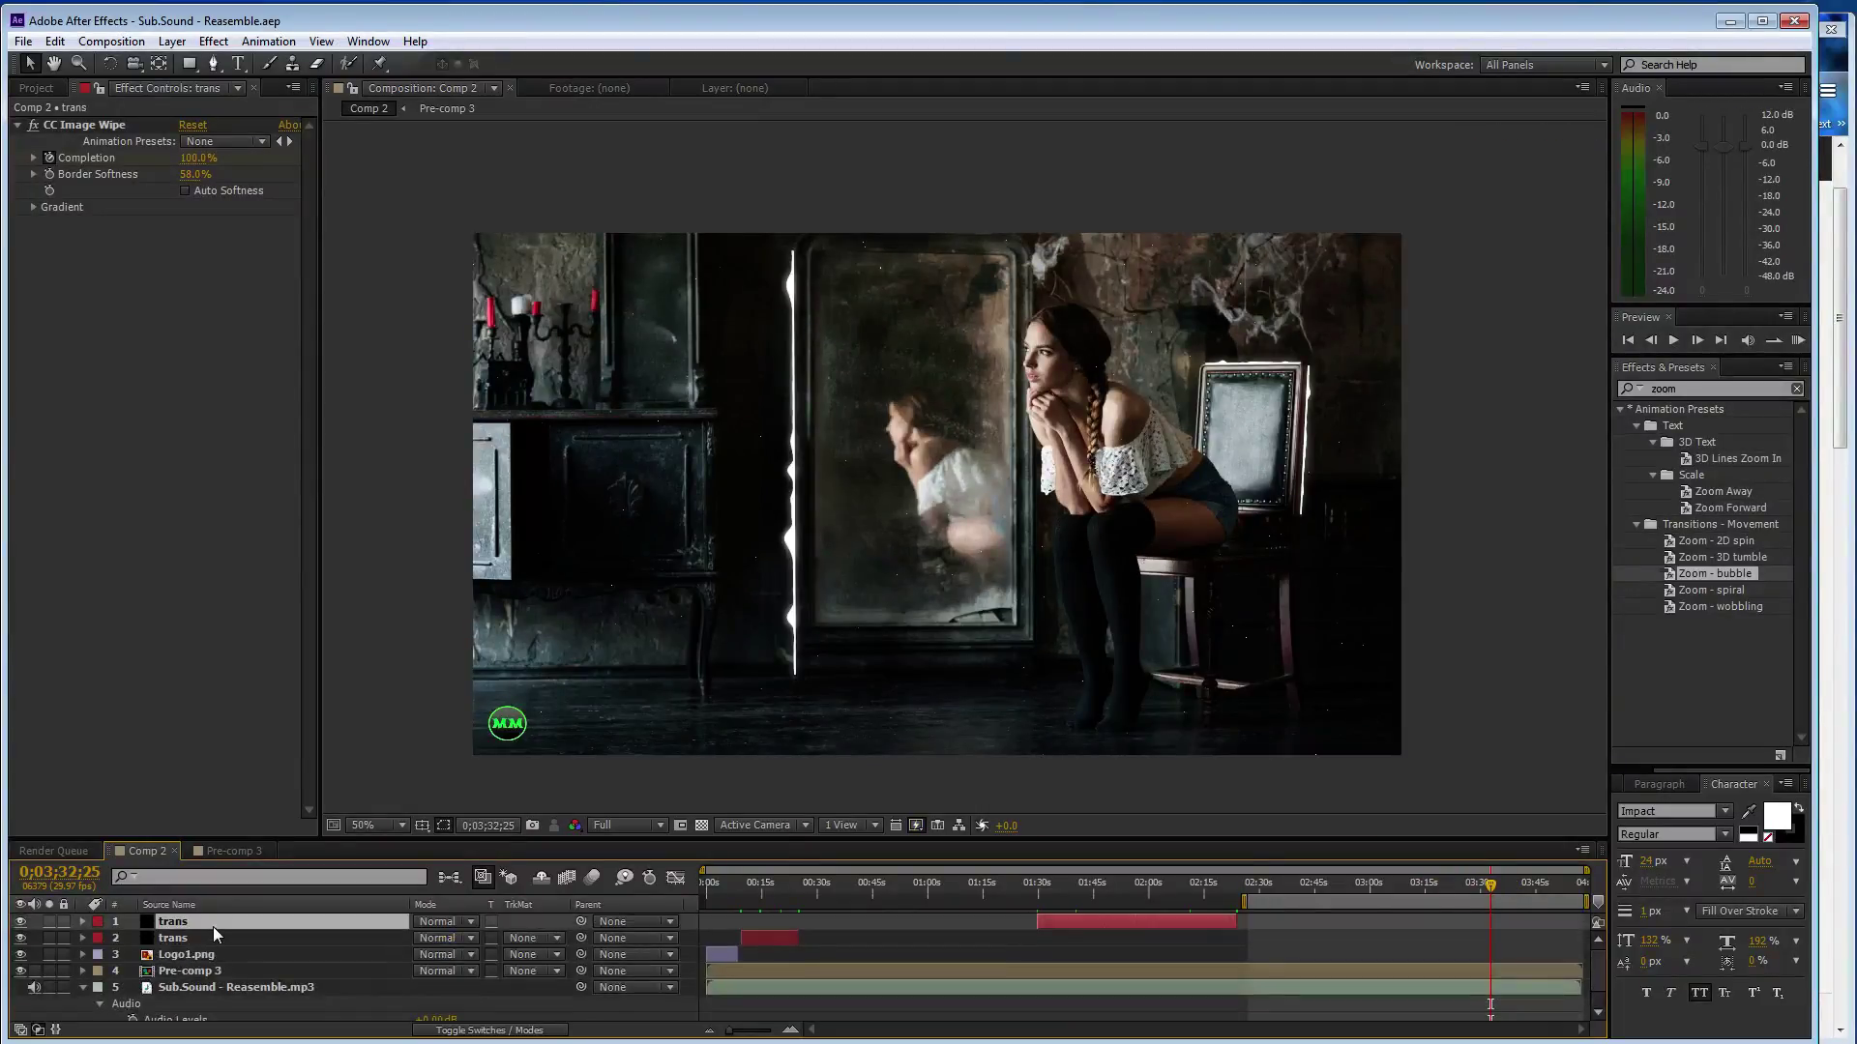
pyautogui.hotkey('ctrl', 'd')
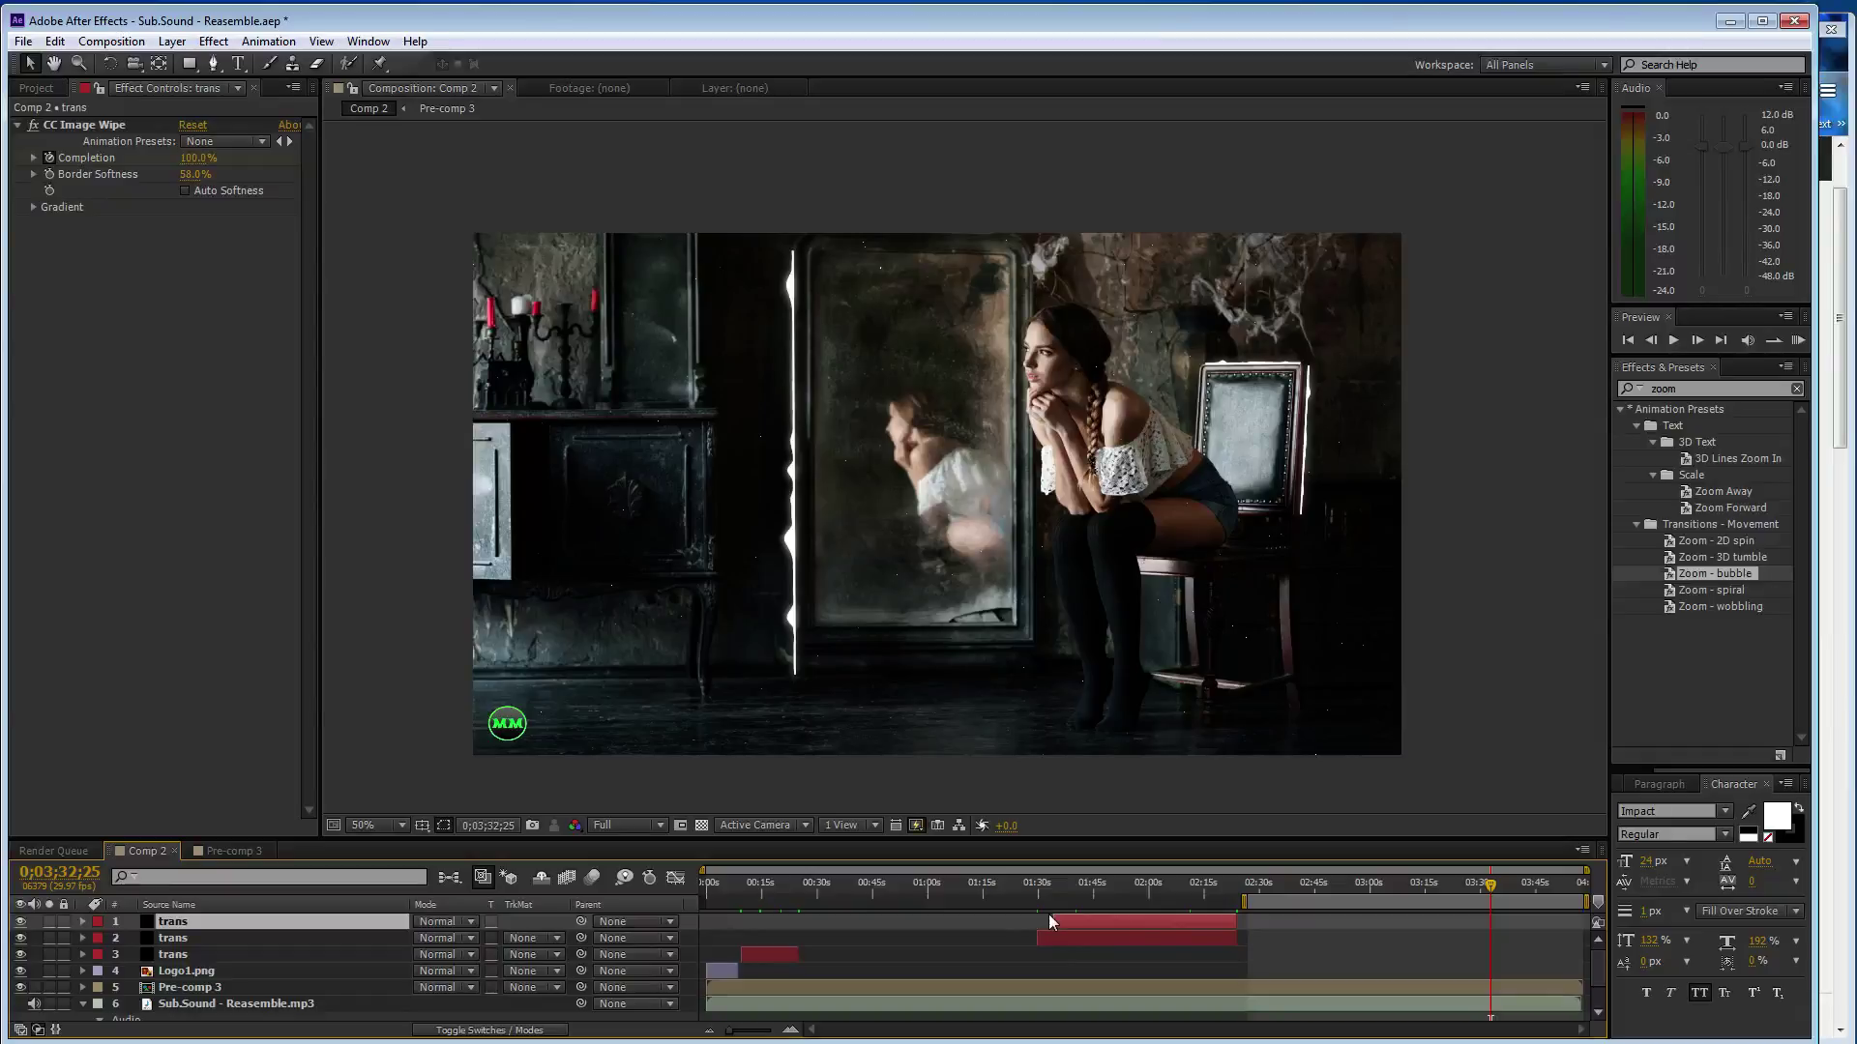
pyautogui.moveTo(1048, 917); pyautogui.dragTo(1559, 911)
# Key the copy's wipe Completion at 100% at 3:32 and 50% at 3:50, then check it at 3:44
pyautogui.moveTo(198, 171); pyautogui.dragTo(242, 170)
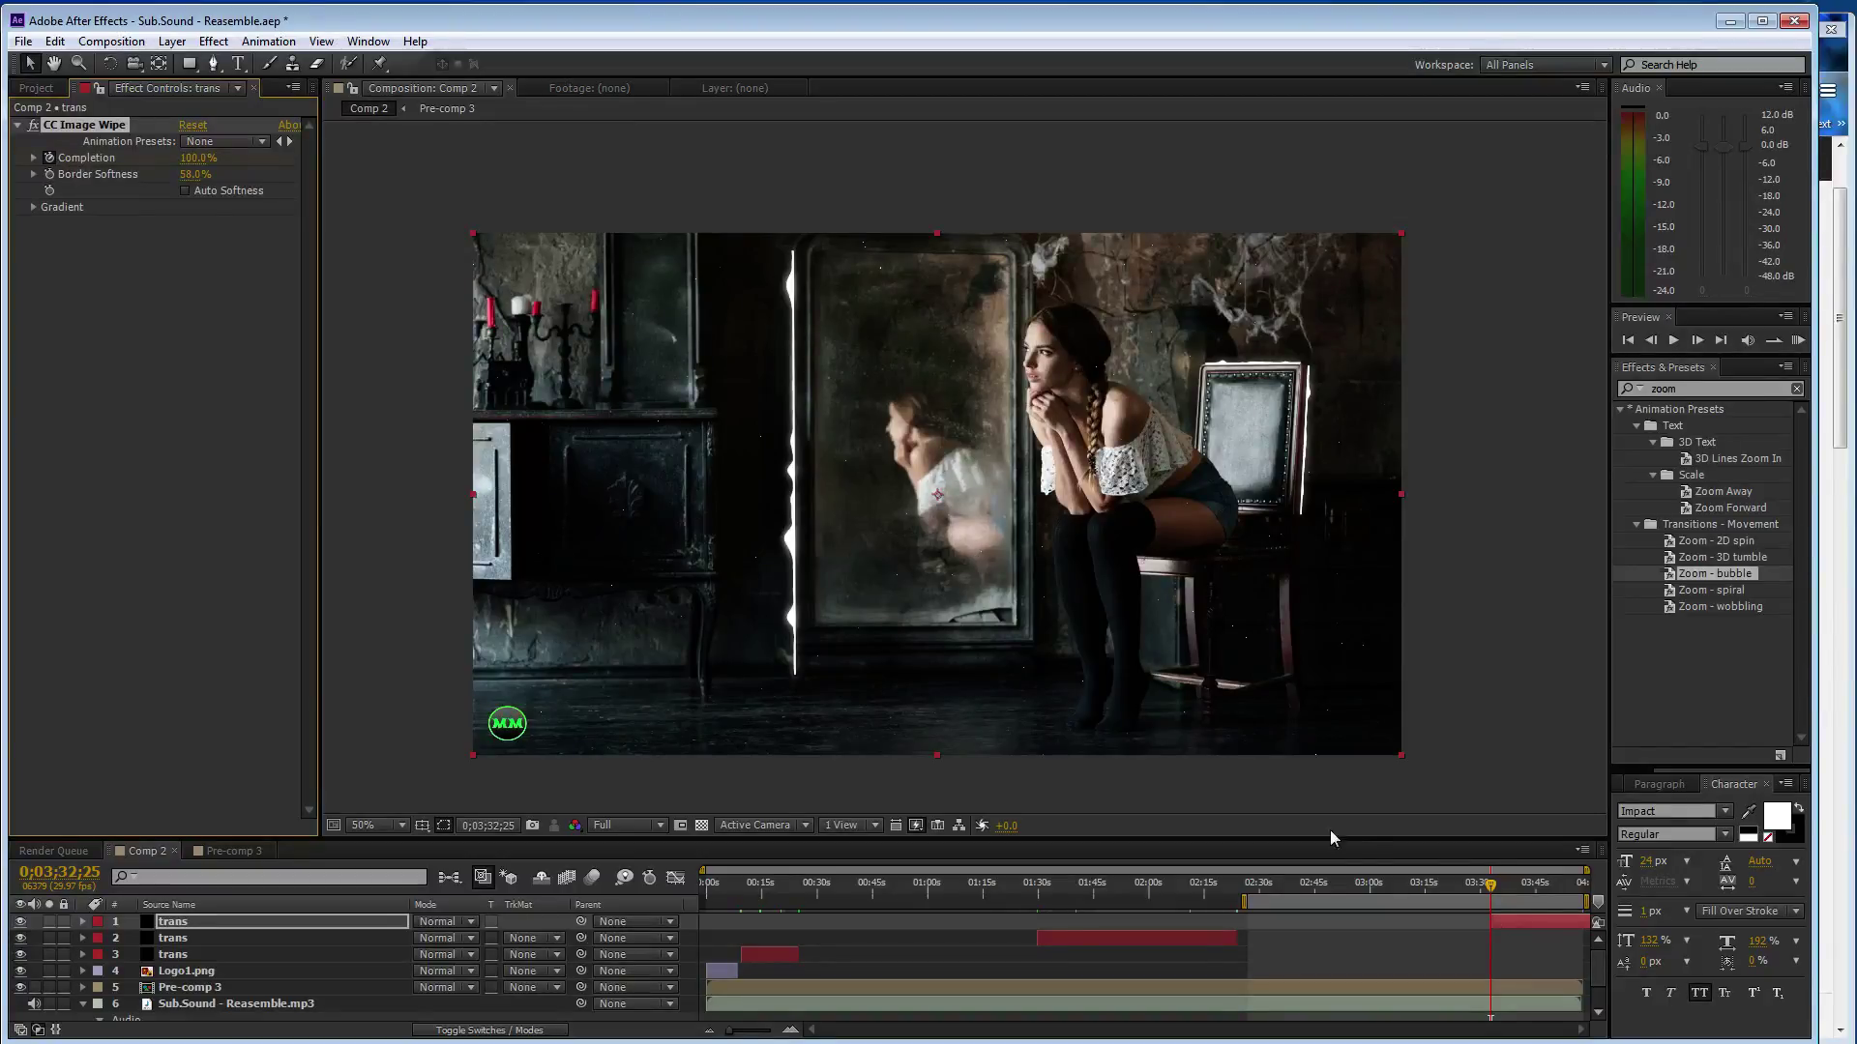
pyautogui.moveTo(1492, 890); pyautogui.dragTo(1554, 885)
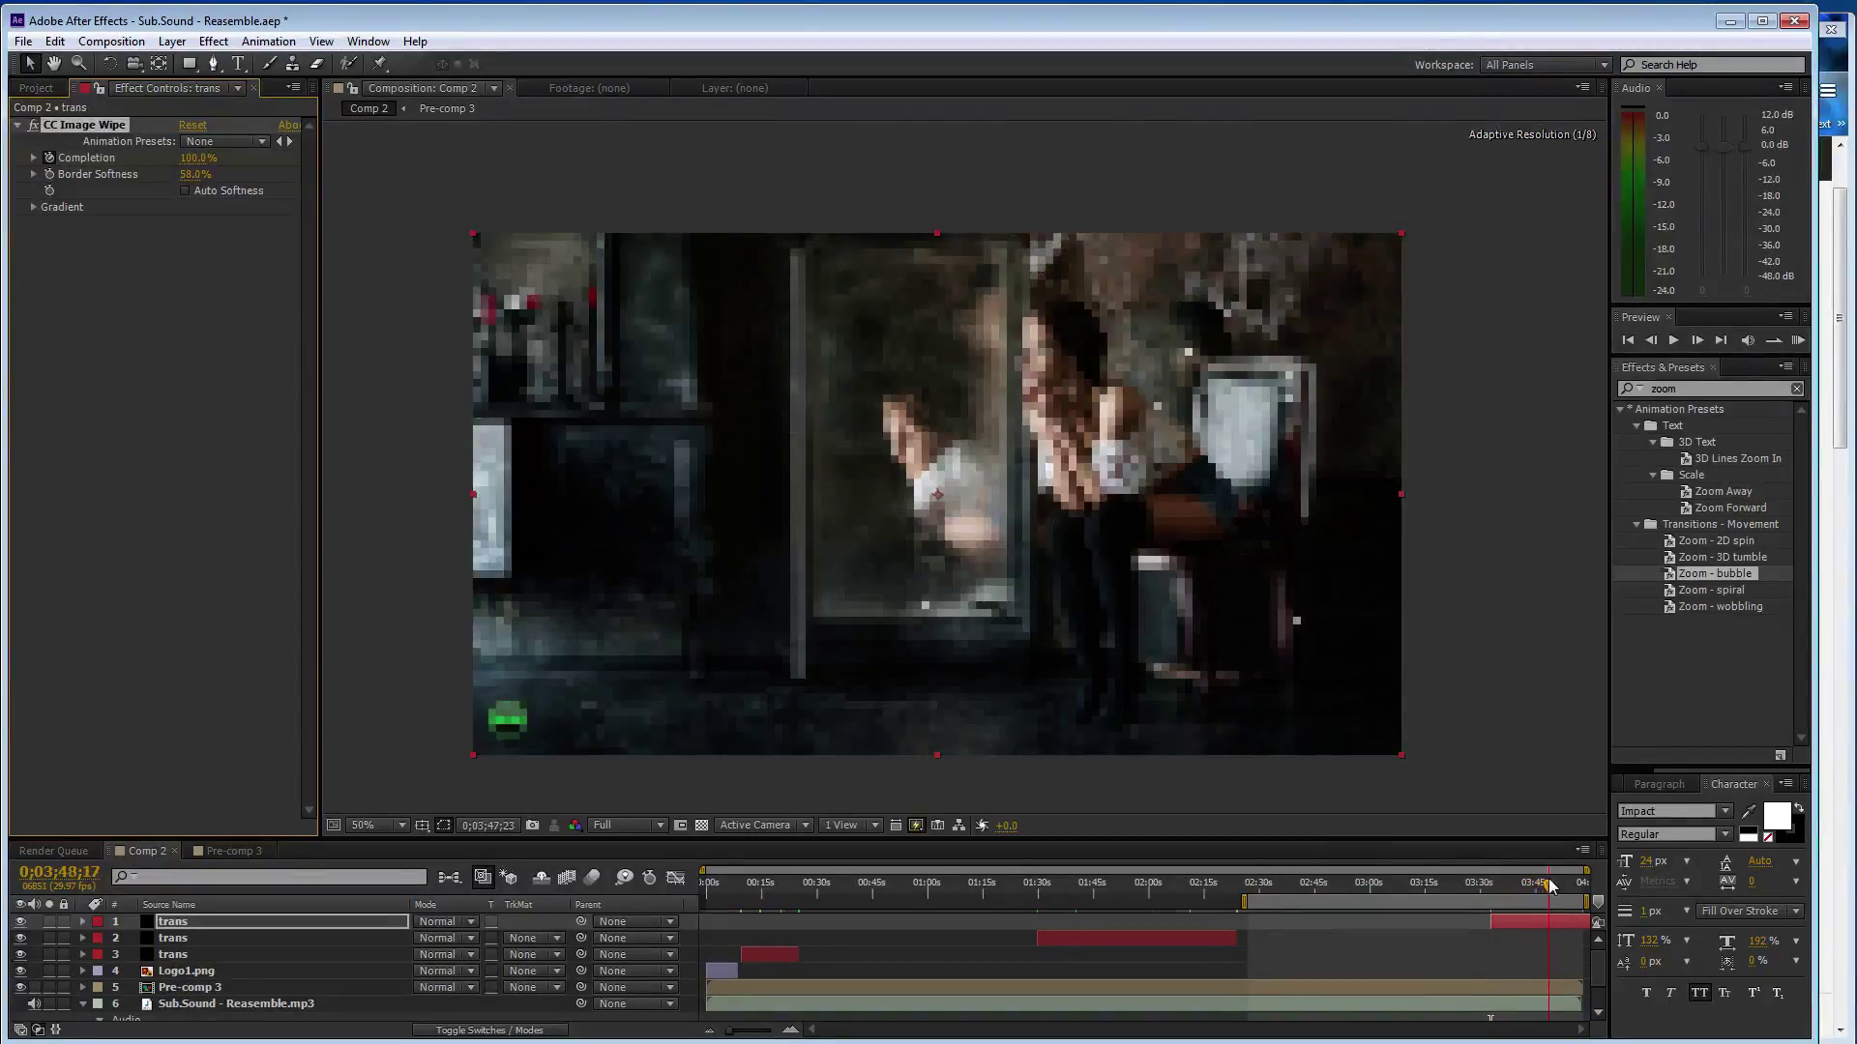
pyautogui.click(196, 158)
pyautogui.write('50')
pyautogui.press('Return')
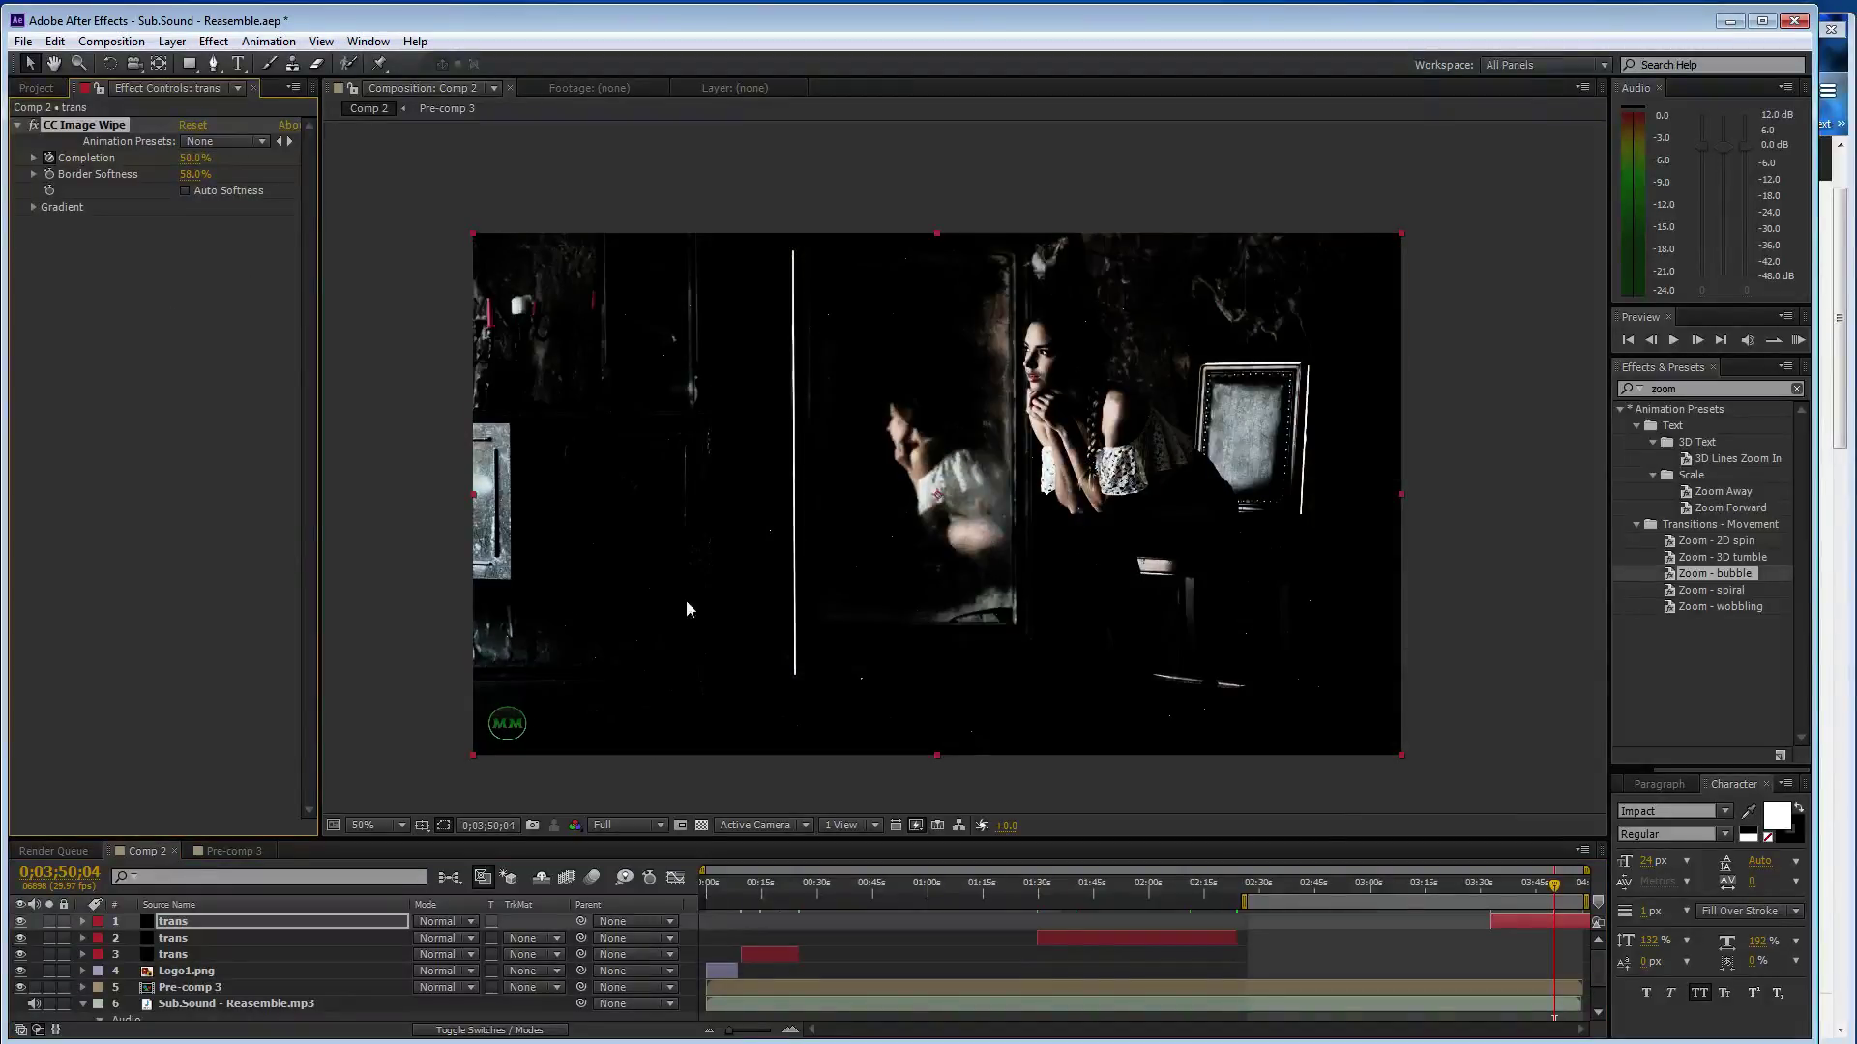
pyautogui.moveTo(1559, 888); pyautogui.dragTo(1532, 887)
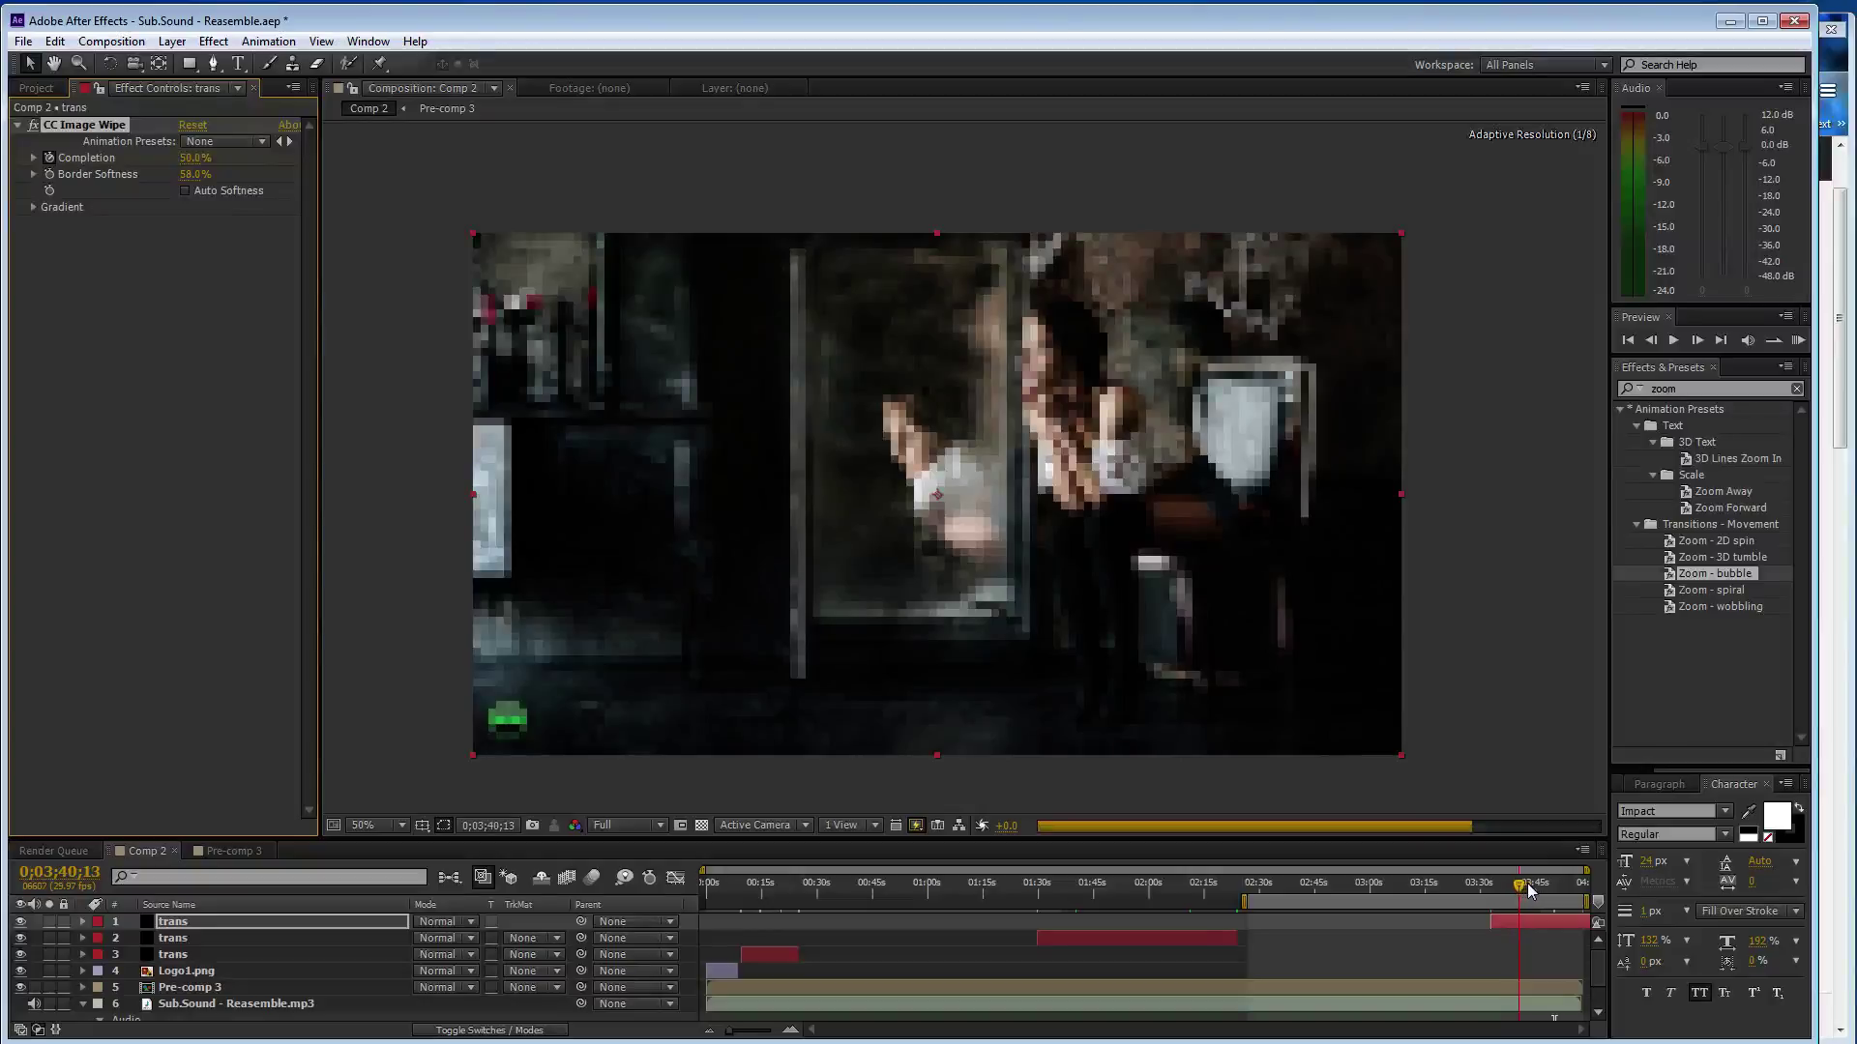
pyautogui.click(1531, 884)
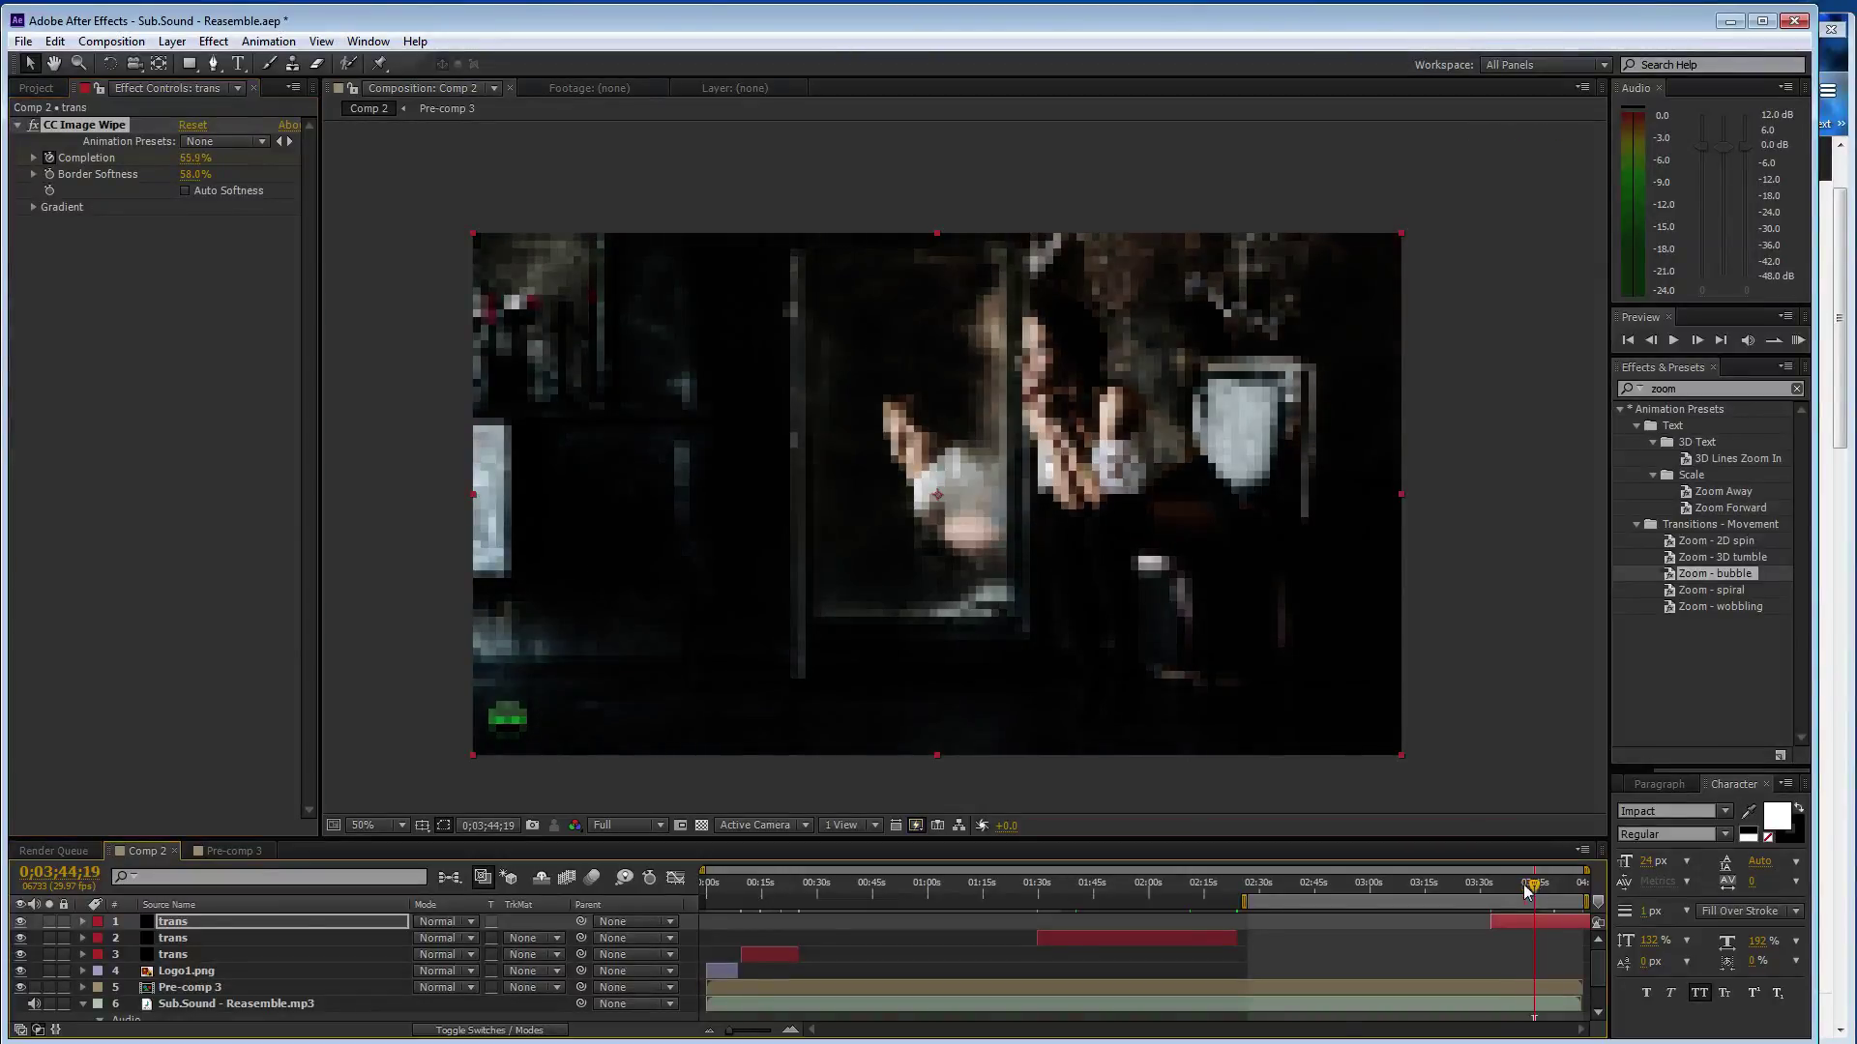
# Key Pre-comp 3's Zoom - bubble Transition Completion at 100% at 3:44 and 0% at 3:56, then save
pyautogui.click(245, 988)
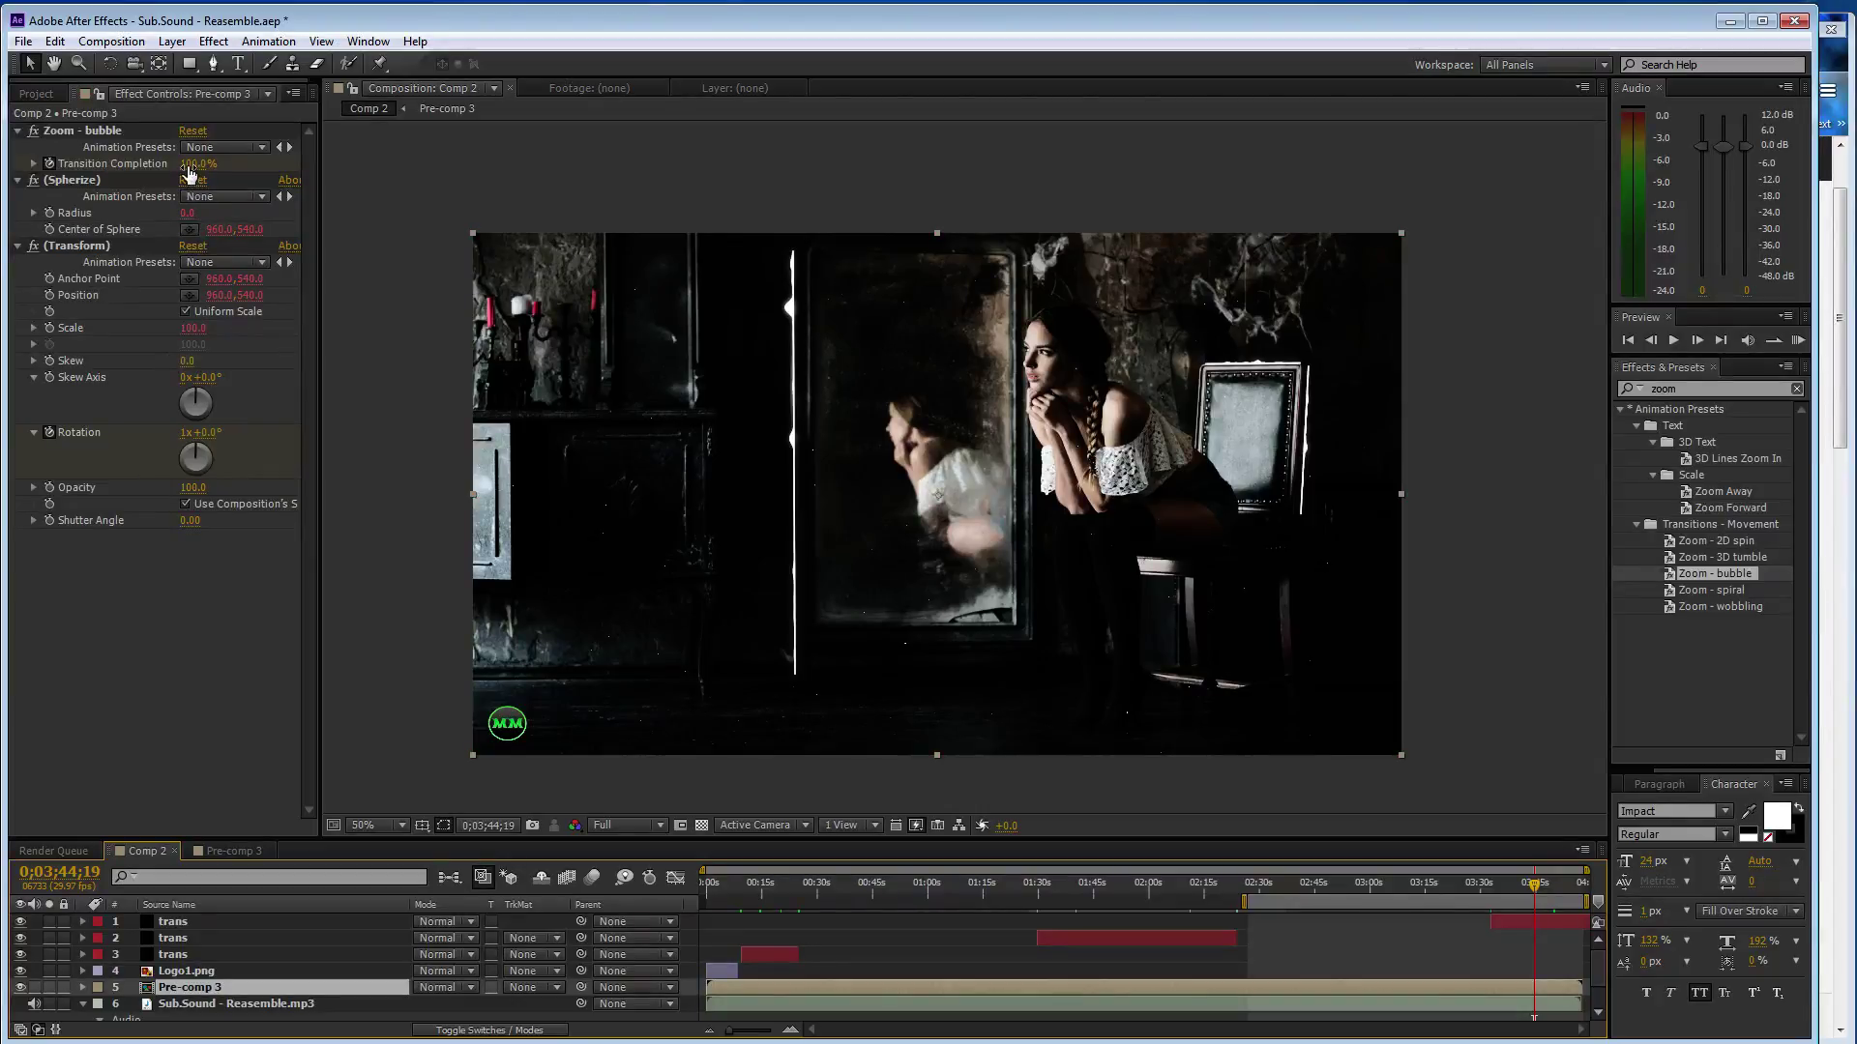
pyautogui.click(191, 165)
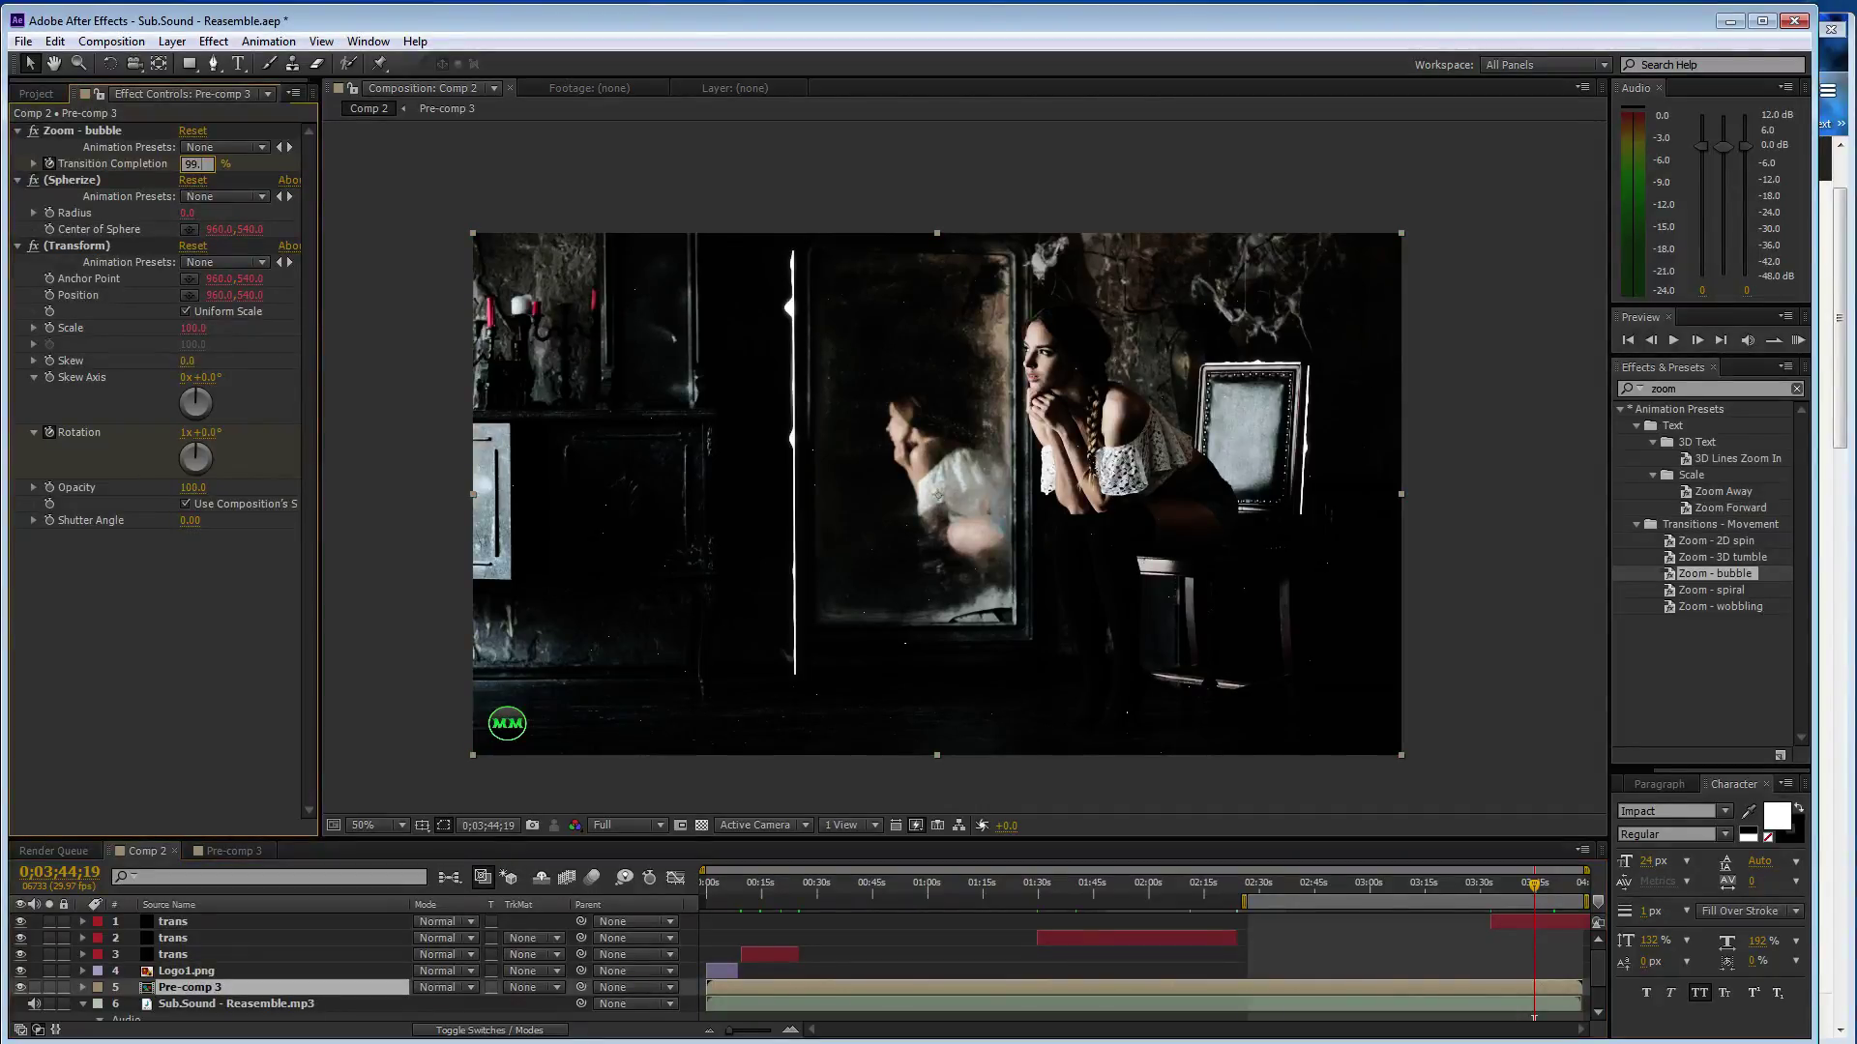
pyautogui.write('100')
pyautogui.press('Return')
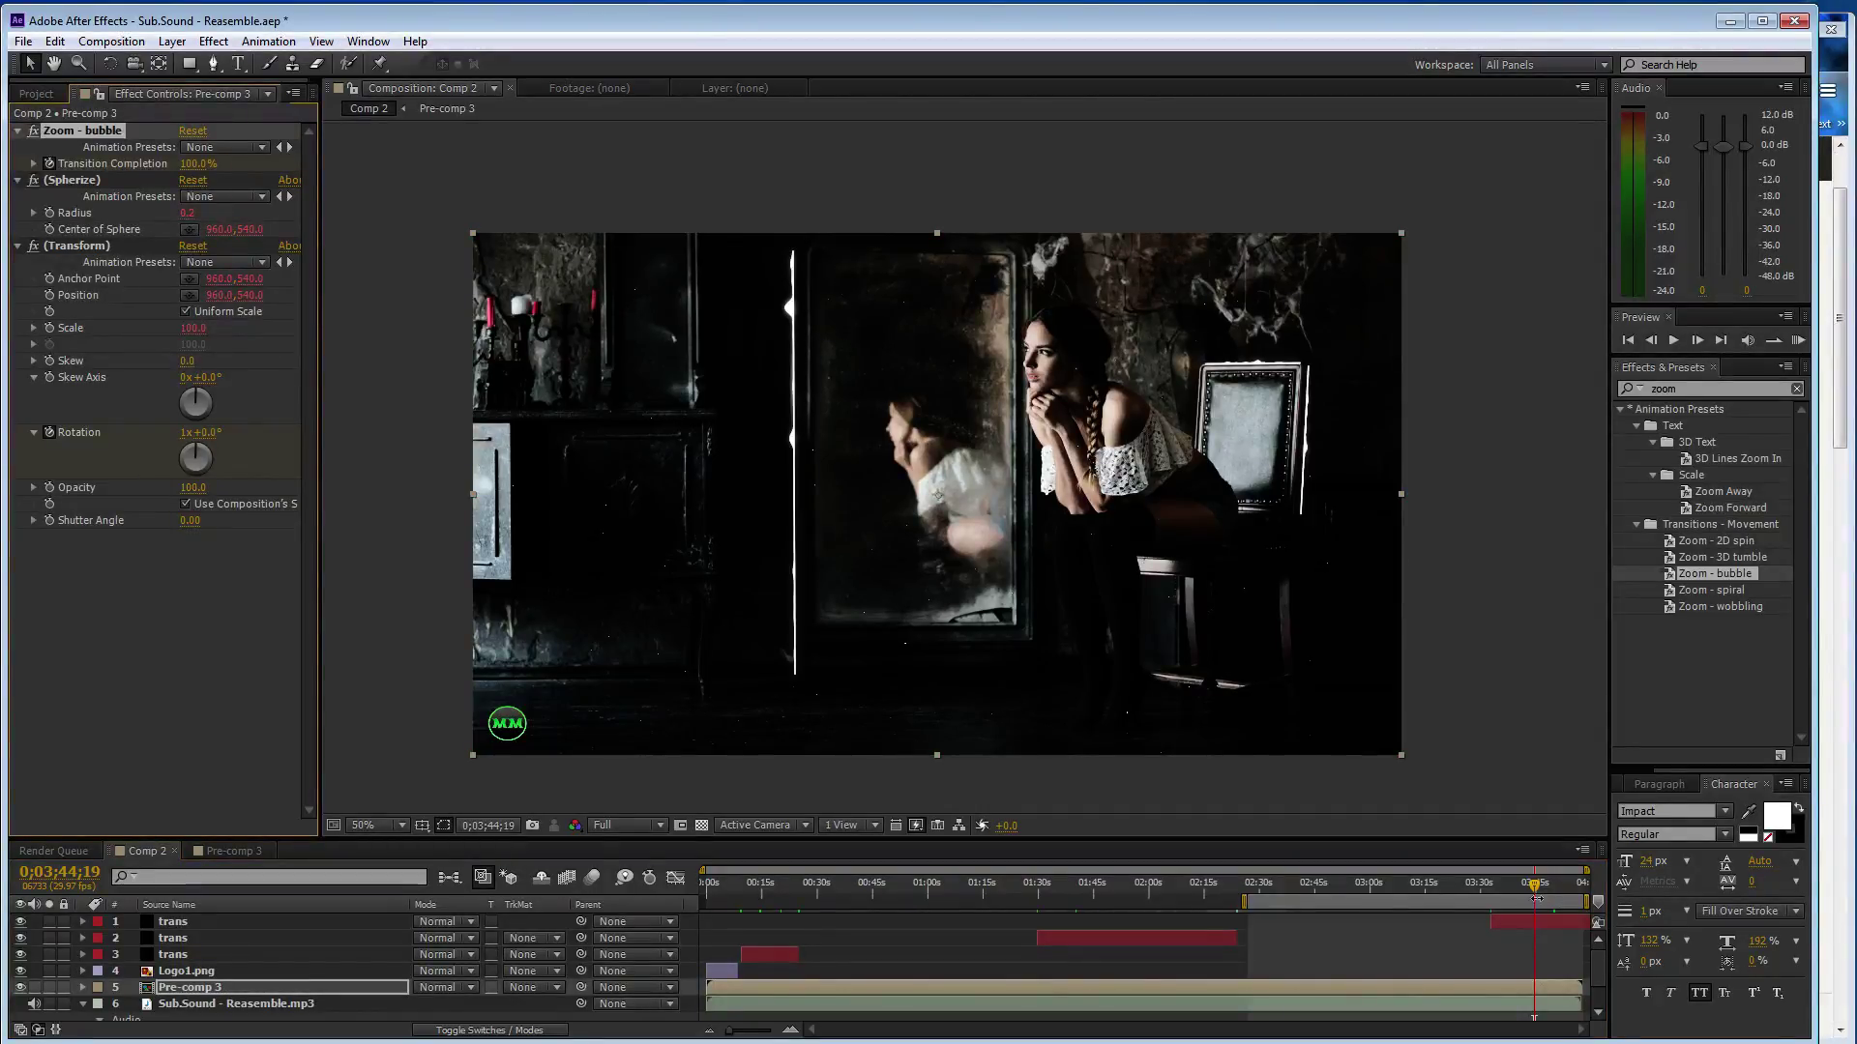
pyautogui.moveTo(1535, 888); pyautogui.dragTo(1578, 891)
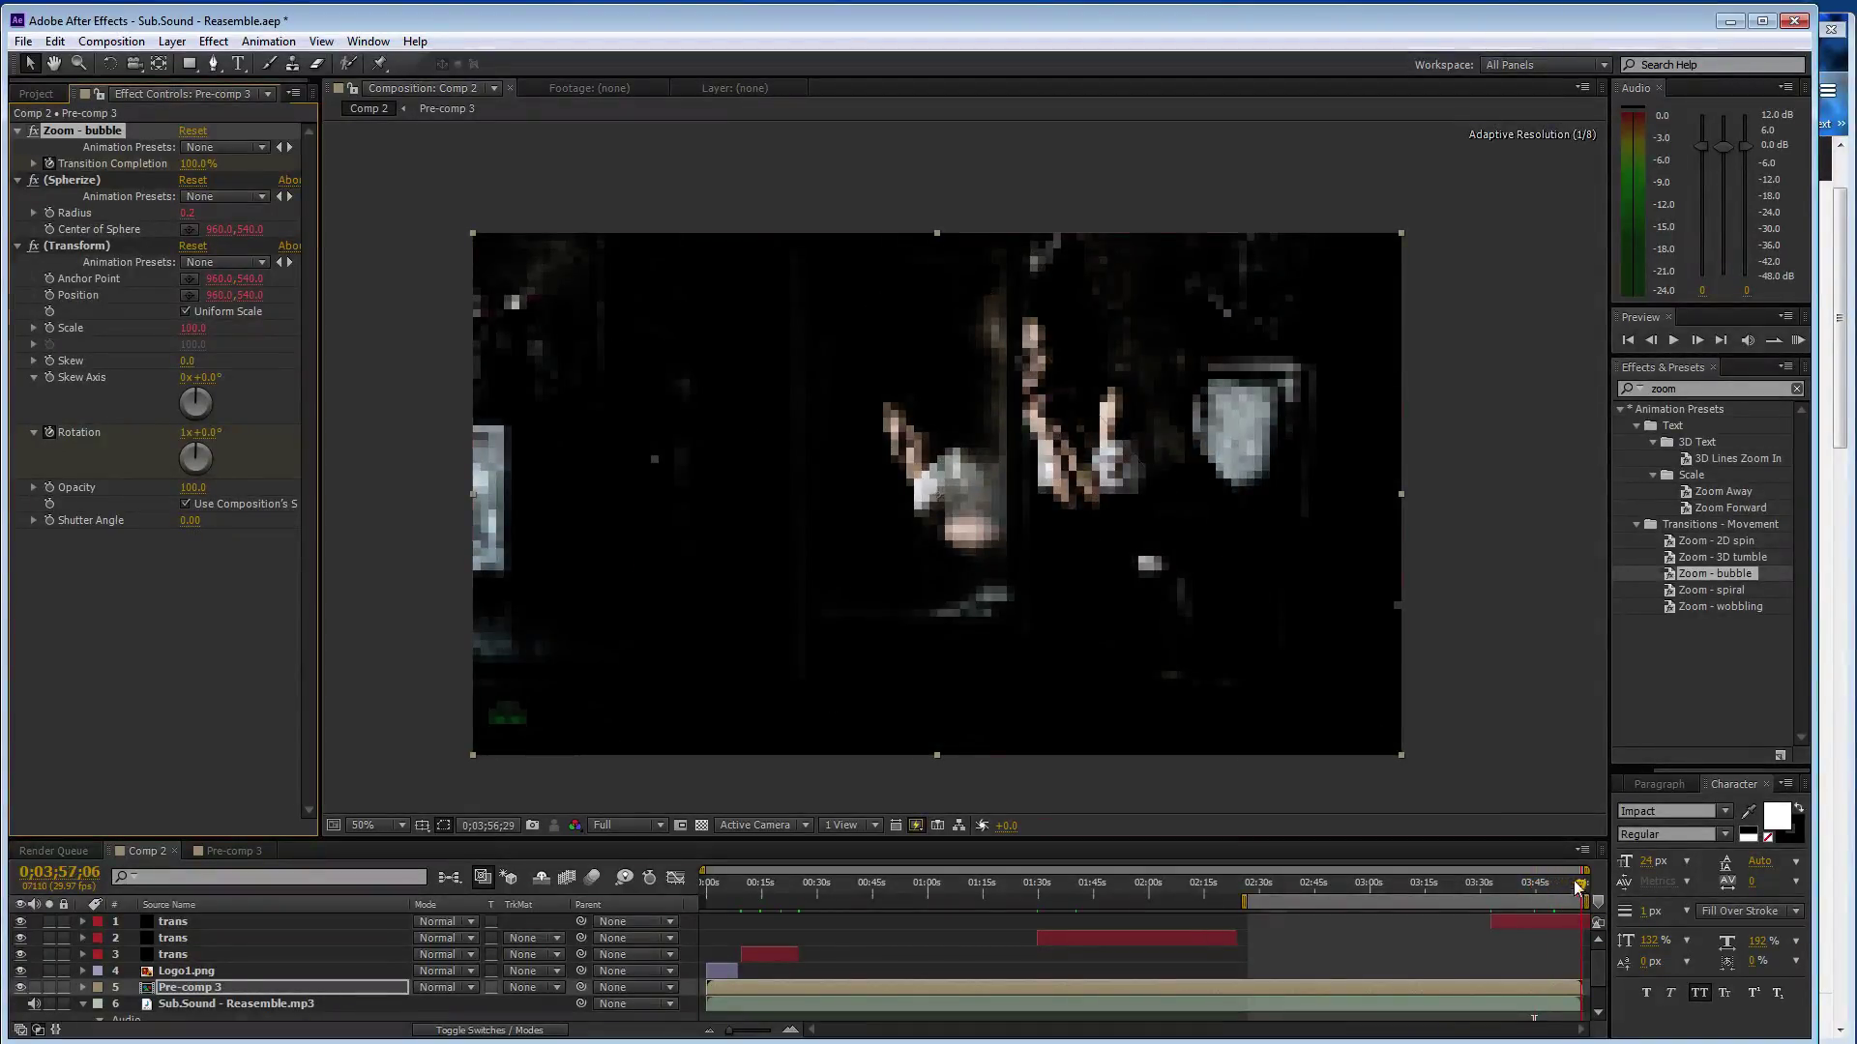
pyautogui.moveTo(193, 163); pyautogui.dragTo(89, 180)
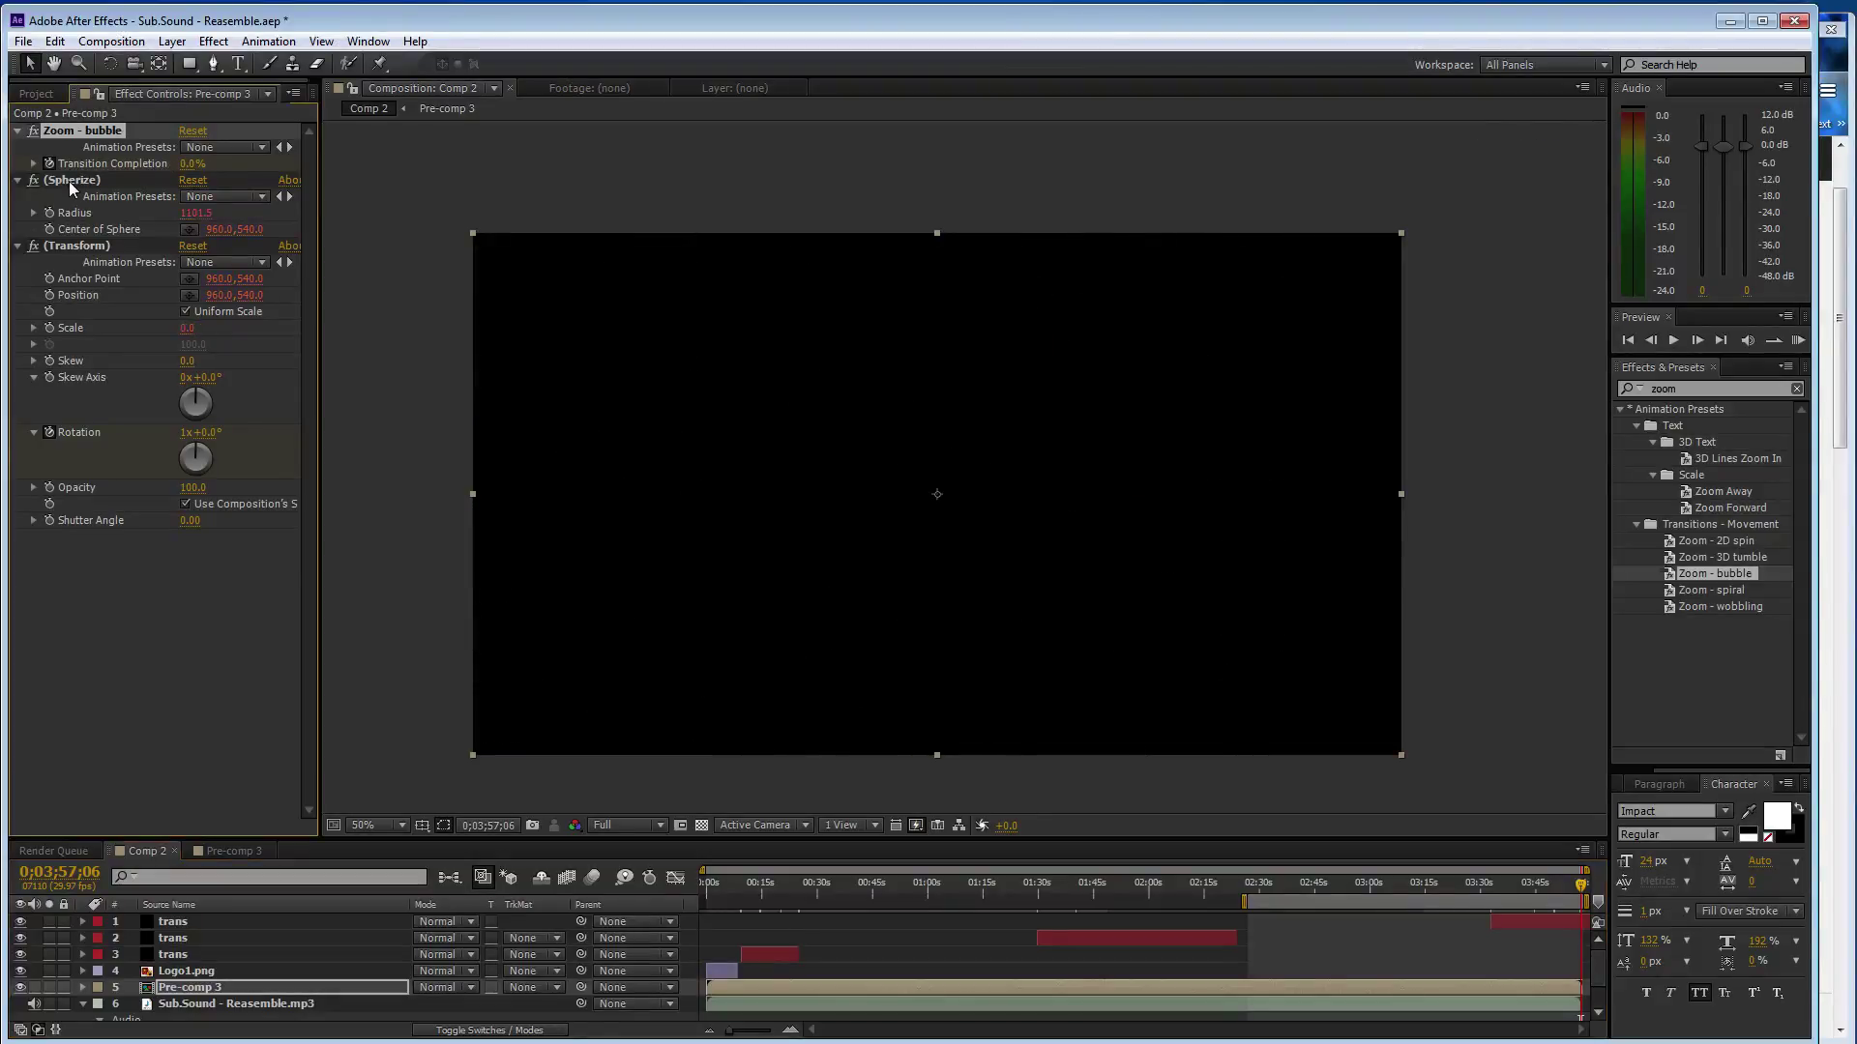
pyautogui.hotkey('ctrl', 's')
# Scrub around 3:44–3:56 to preview the scene shrinking into the bubble
pyautogui.moveTo(1579, 886); pyautogui.dragTo(1559, 886)
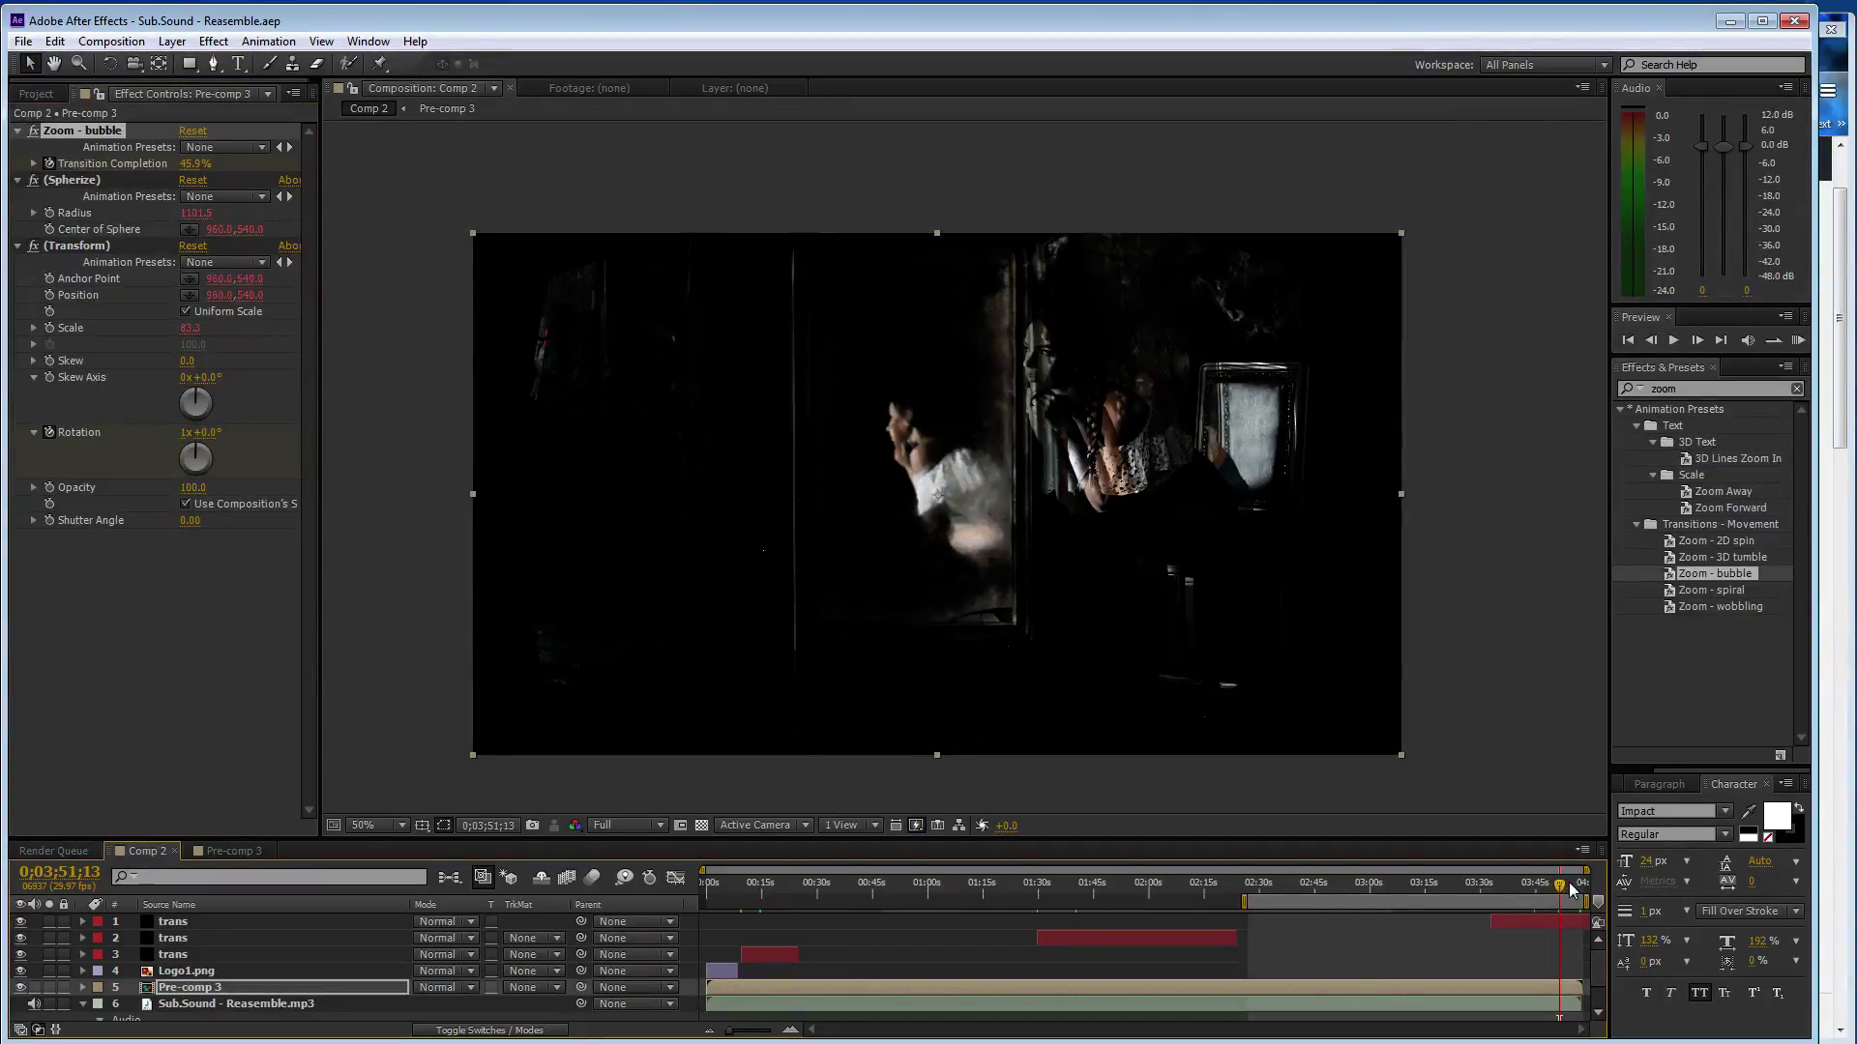
pyautogui.moveTo(1567, 889)
pyautogui.mouseDown()
pyautogui.moveTo(1529, 890)
pyautogui.moveTo(1572, 897)
pyautogui.mouseUp()
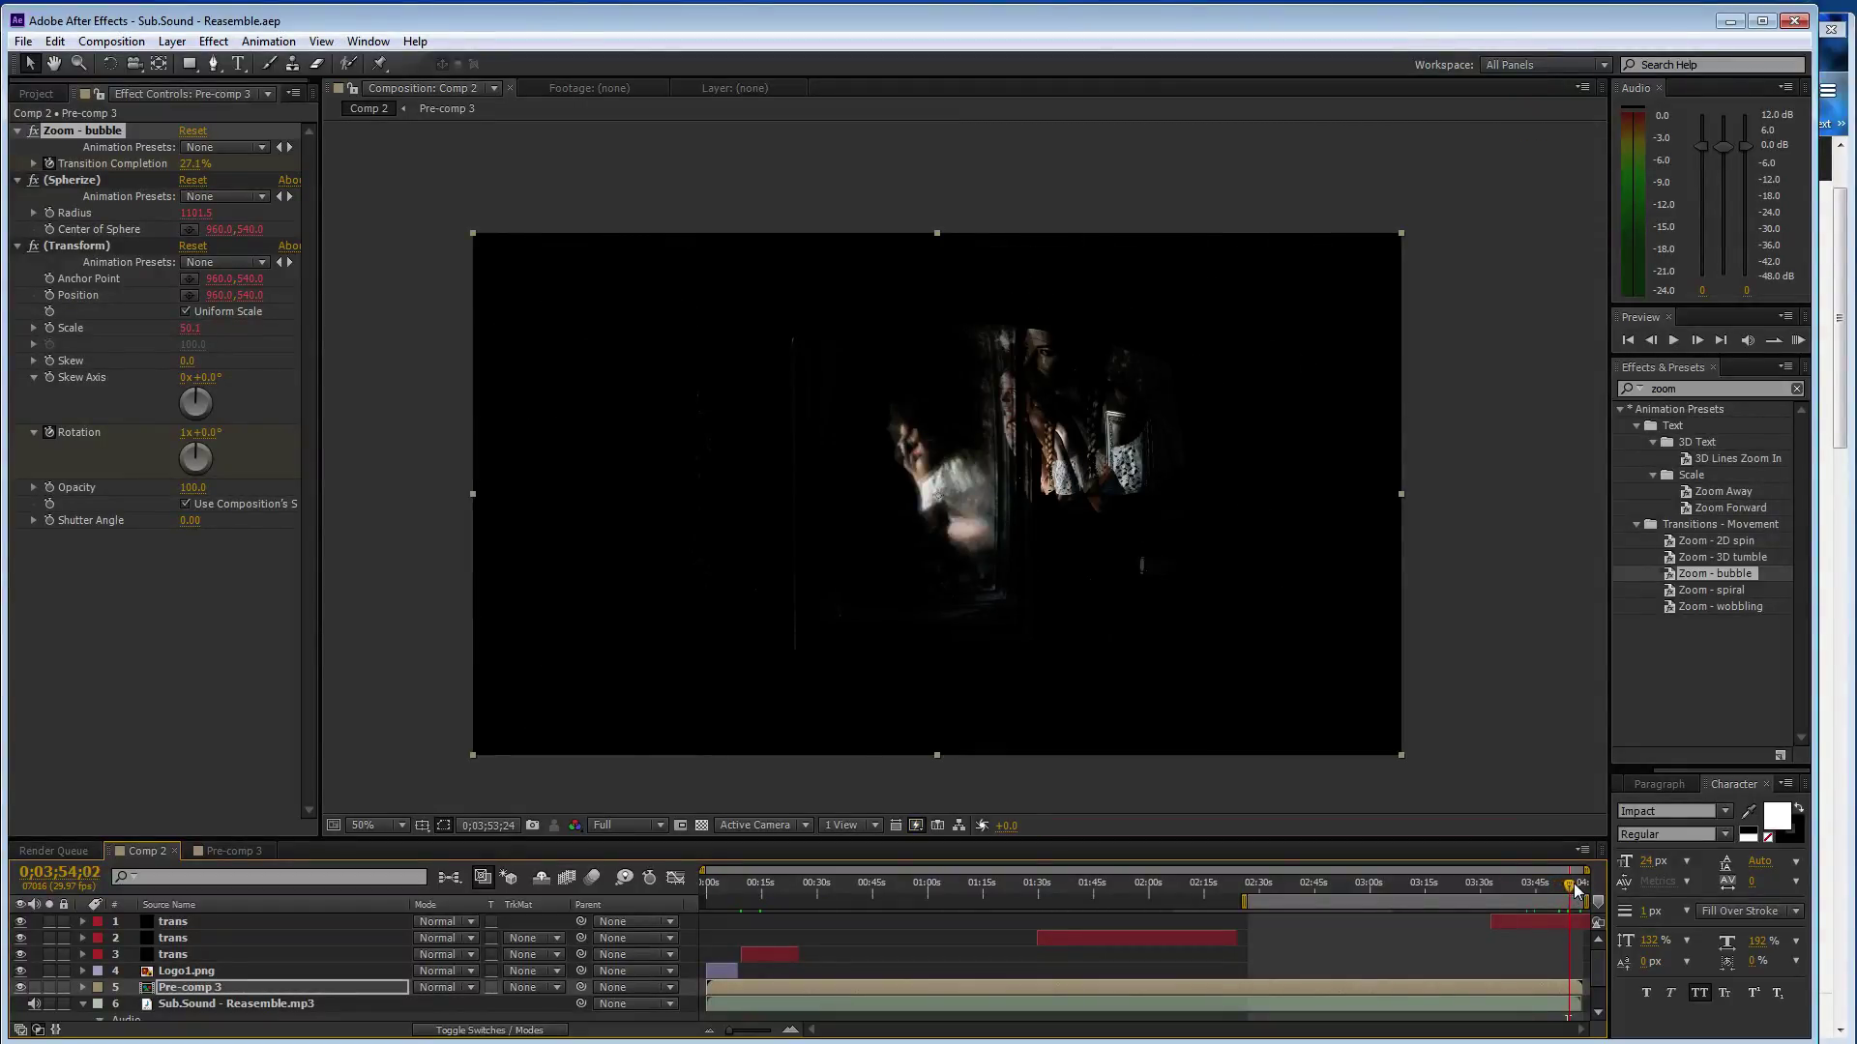
pyautogui.moveTo(1574, 891); pyautogui.dragTo(1577, 890)
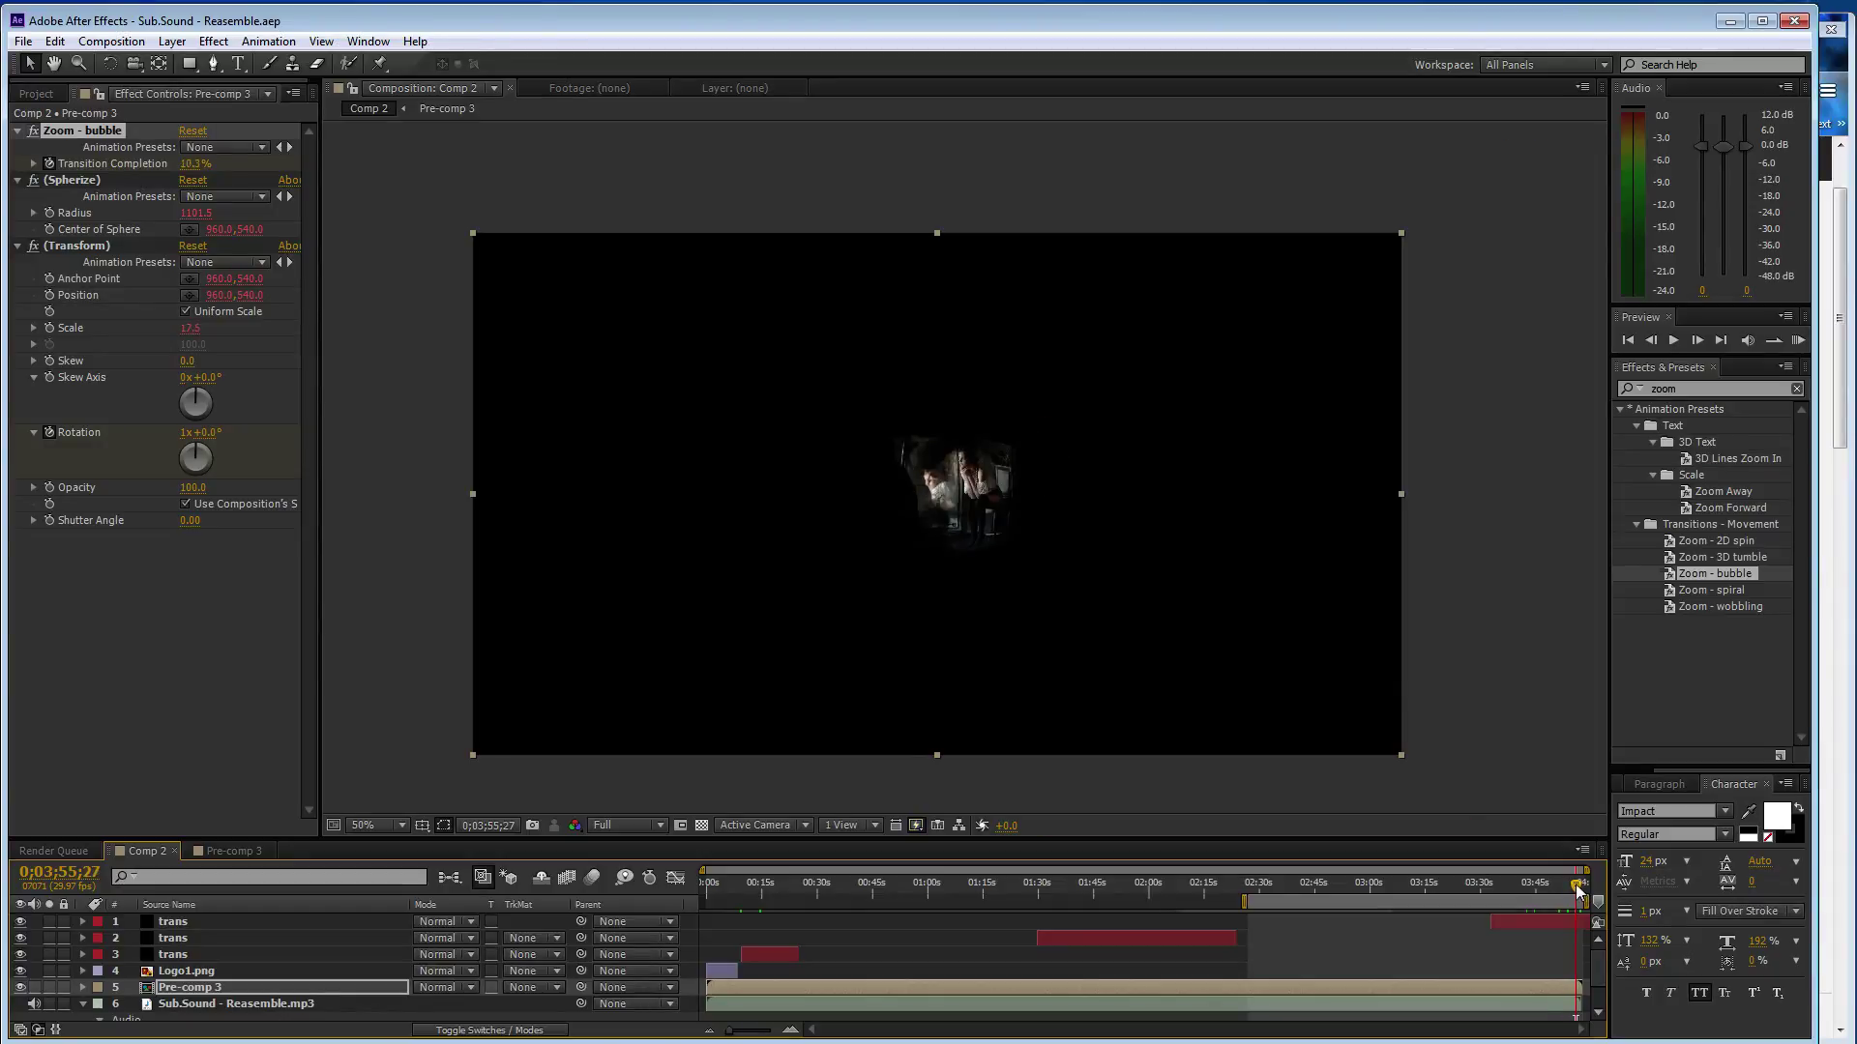
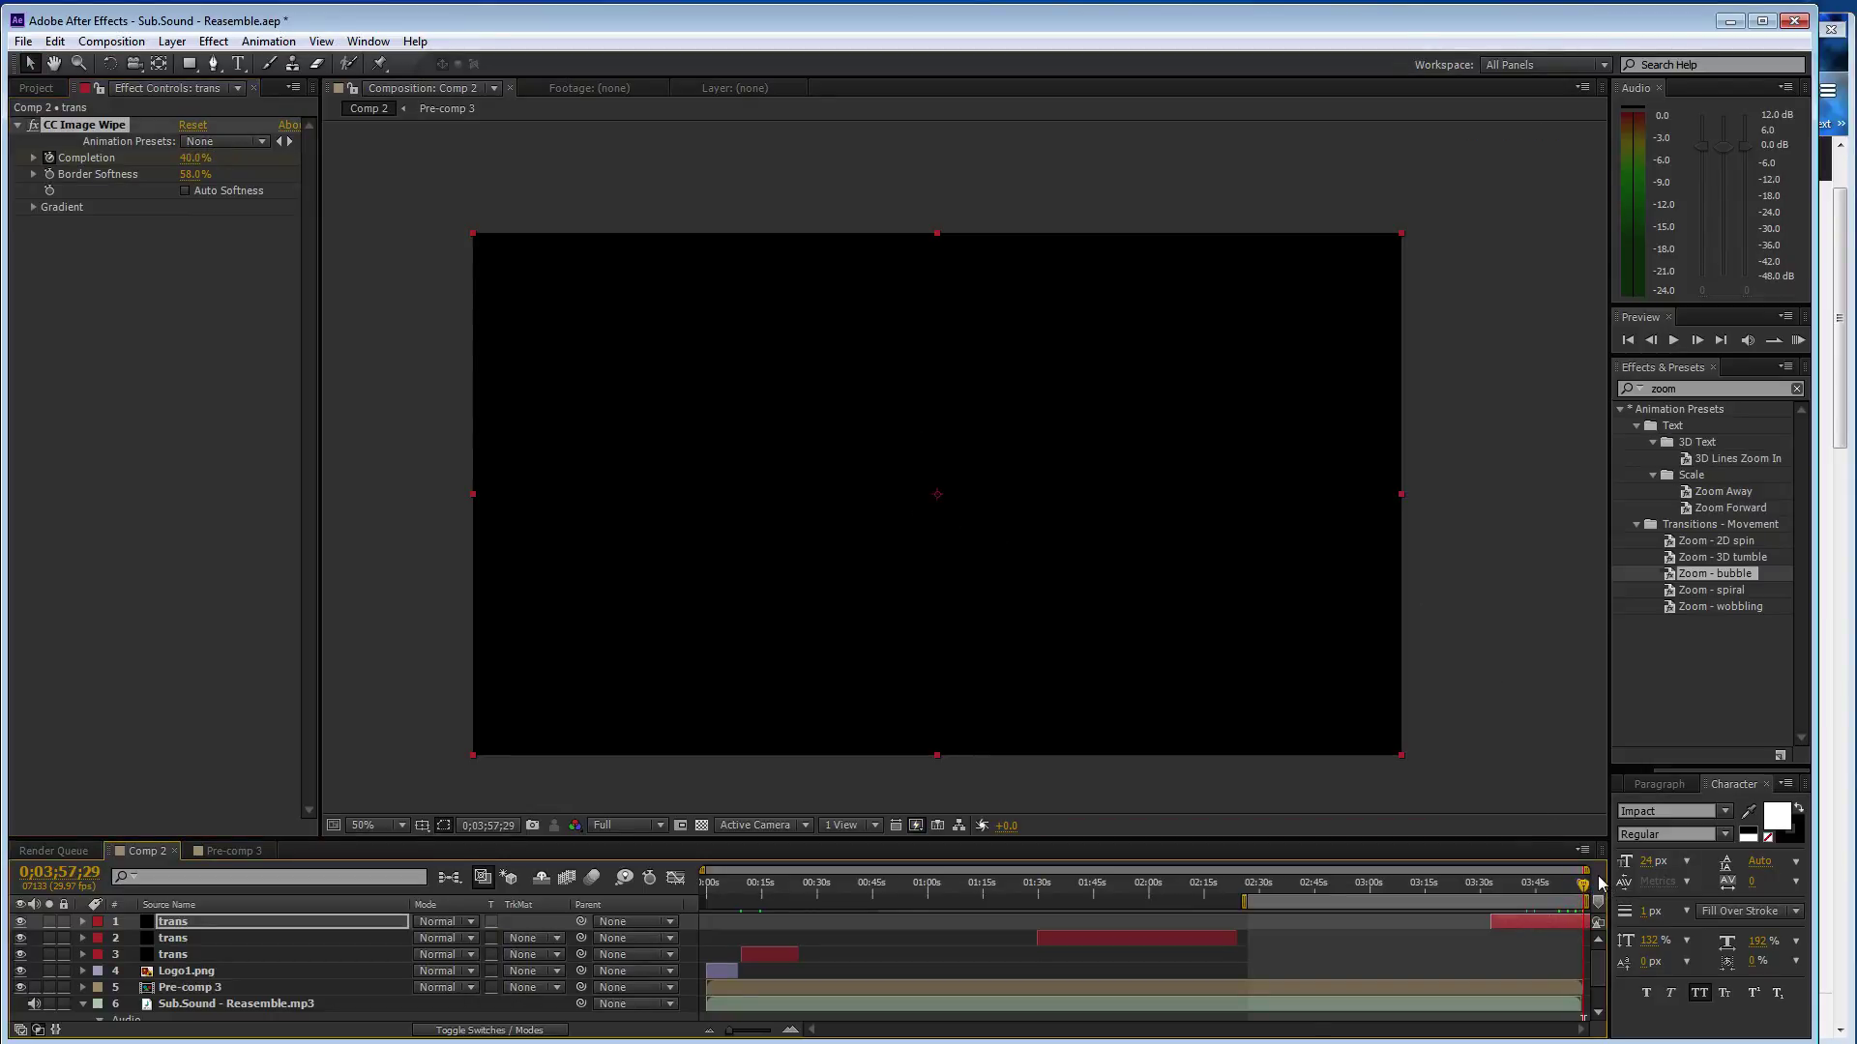
# Extend Comp 2's work area to start at 0:00, scrub through the CC Image Wipe transition, and save
pyautogui.hotkey('ctrl', 's')
pyautogui.moveTo(1242, 901); pyautogui.dragTo(703, 901)
pyautogui.moveTo(1594, 880); pyautogui.dragTo(1520, 899)
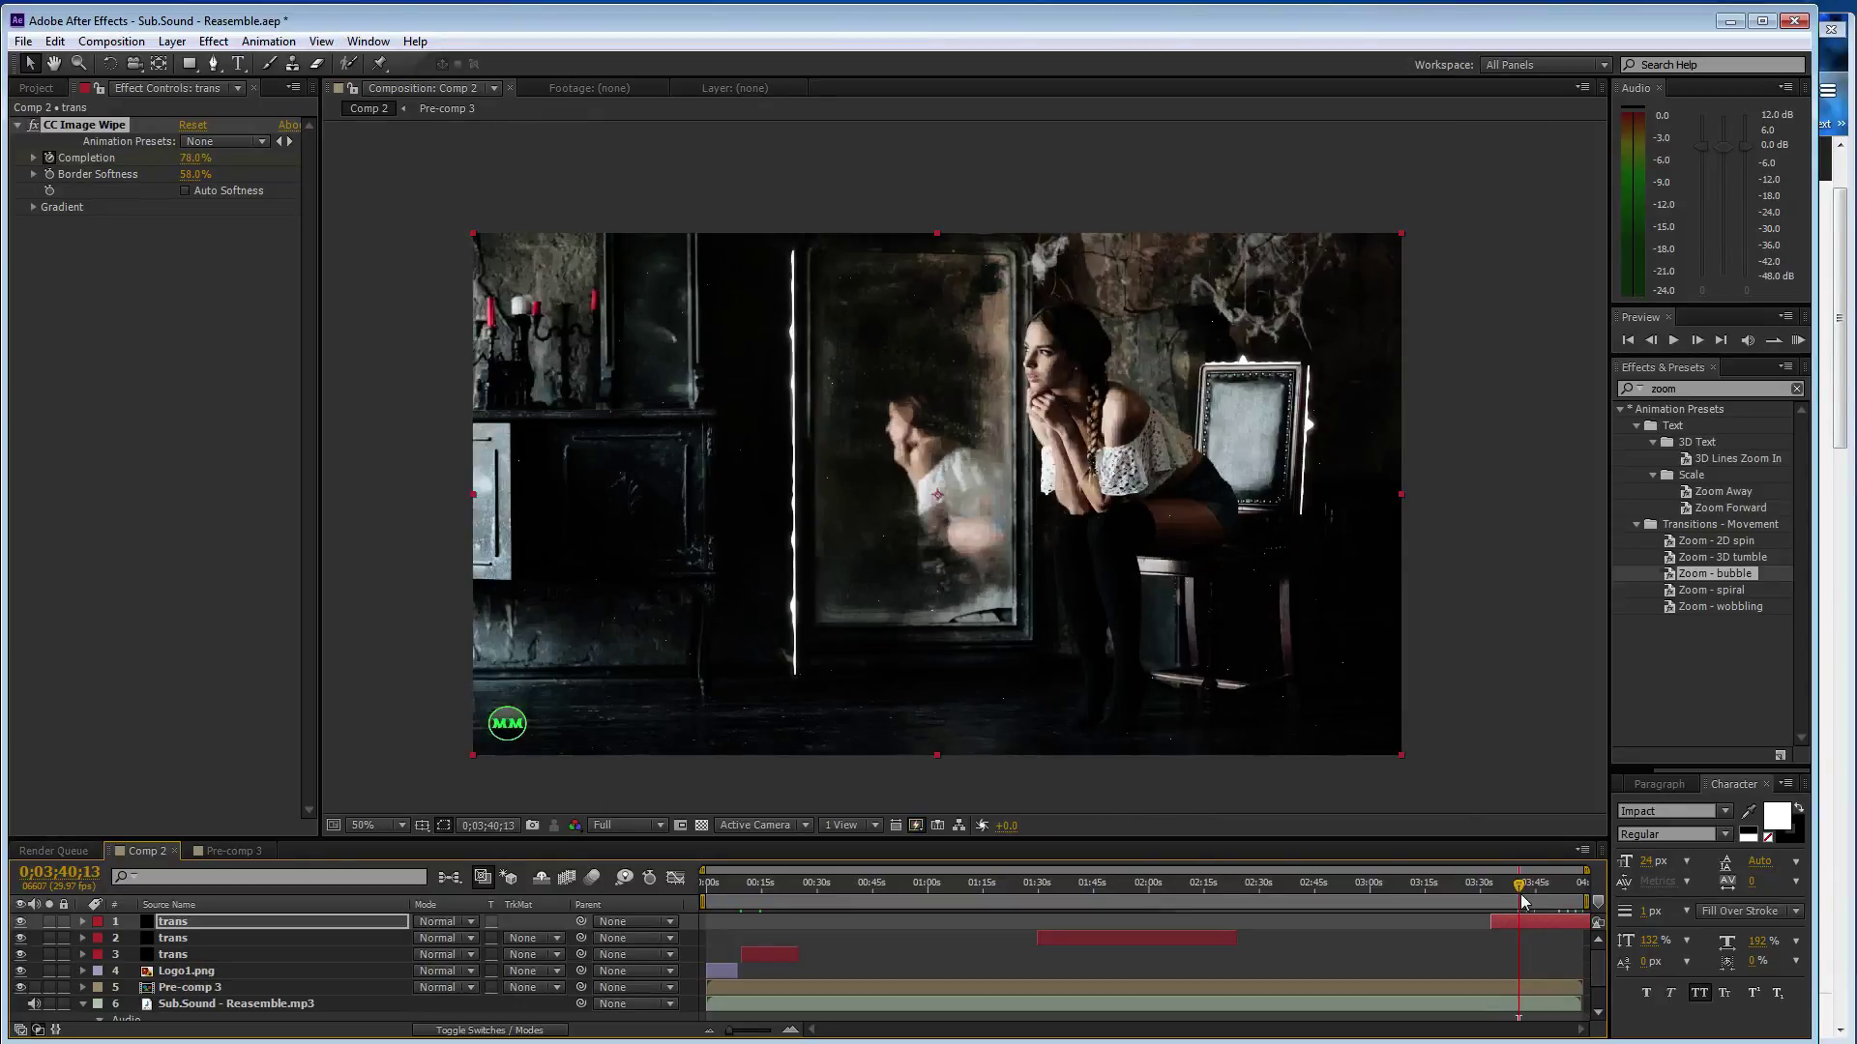
pyautogui.moveTo(1518, 894)
pyautogui.mouseDown()
pyautogui.moveTo(722, 909)
pyautogui.moveTo(795, 928)
pyautogui.moveTo(757, 927)
pyautogui.mouseUp()
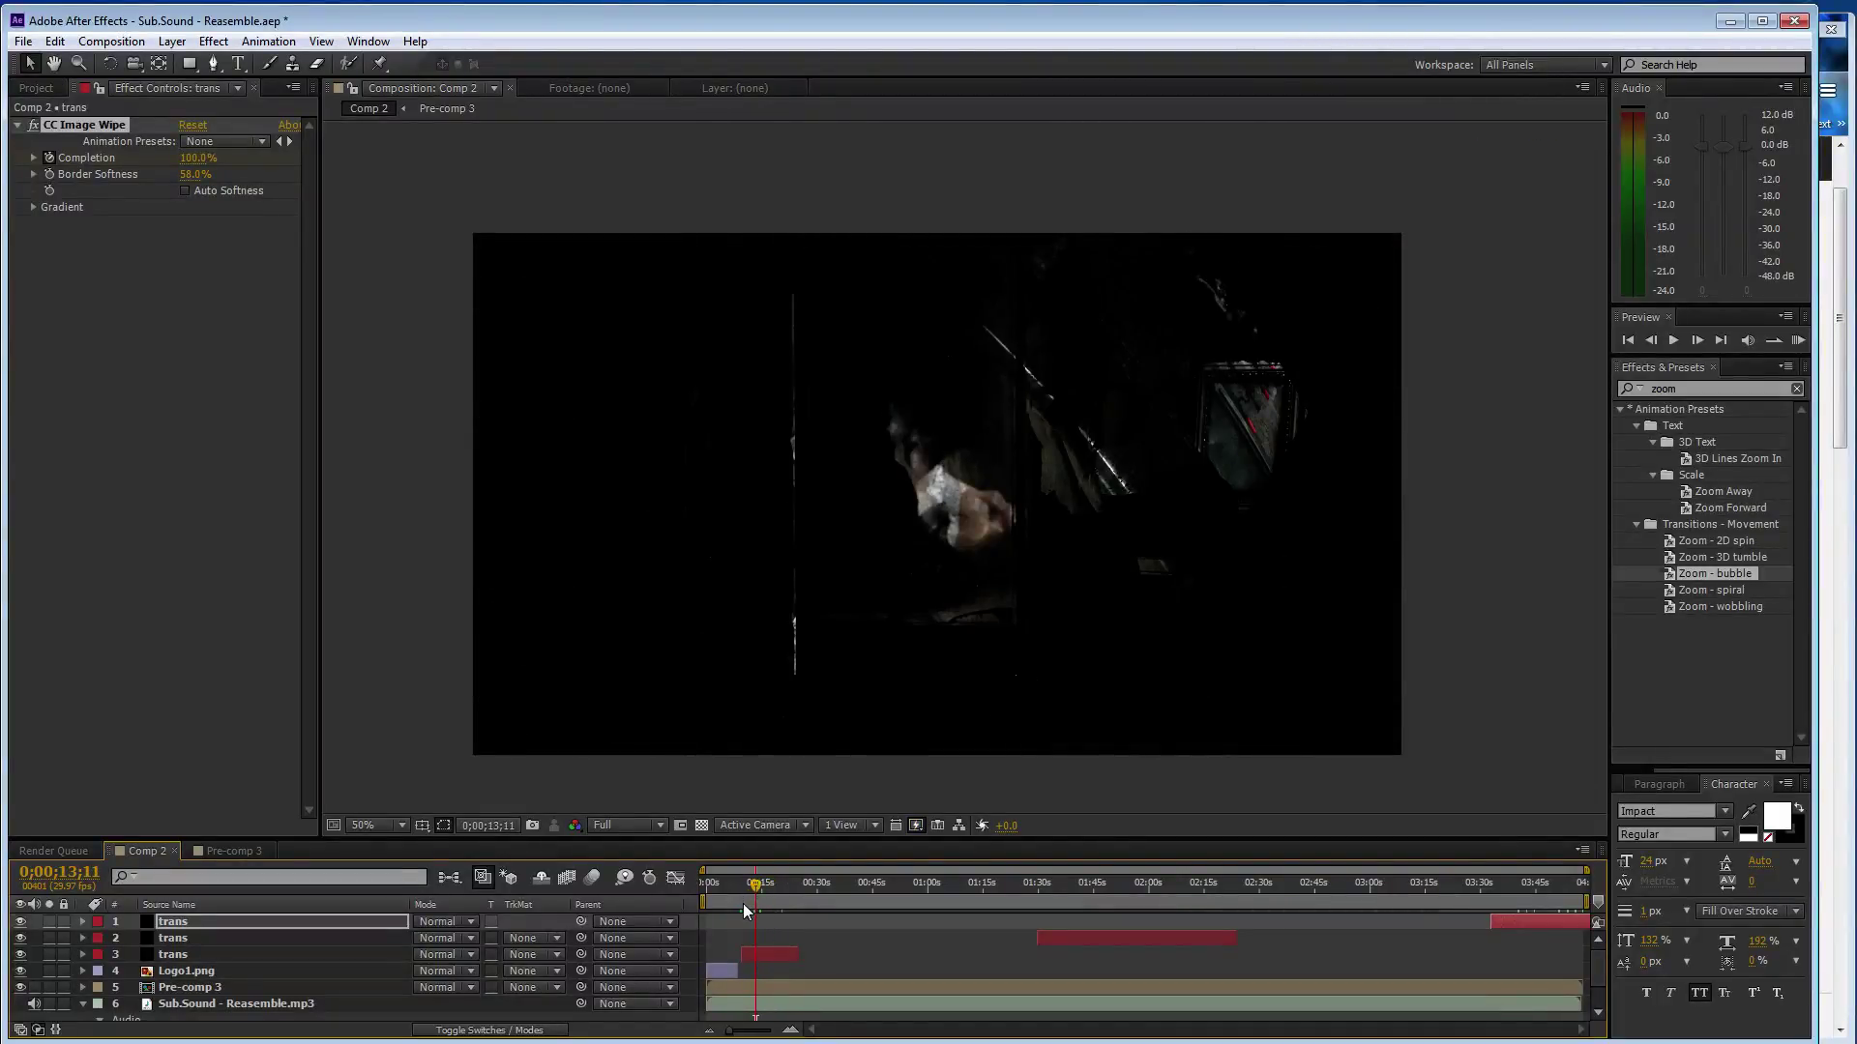
pyautogui.moveTo(752, 885); pyautogui.dragTo(855, 894)
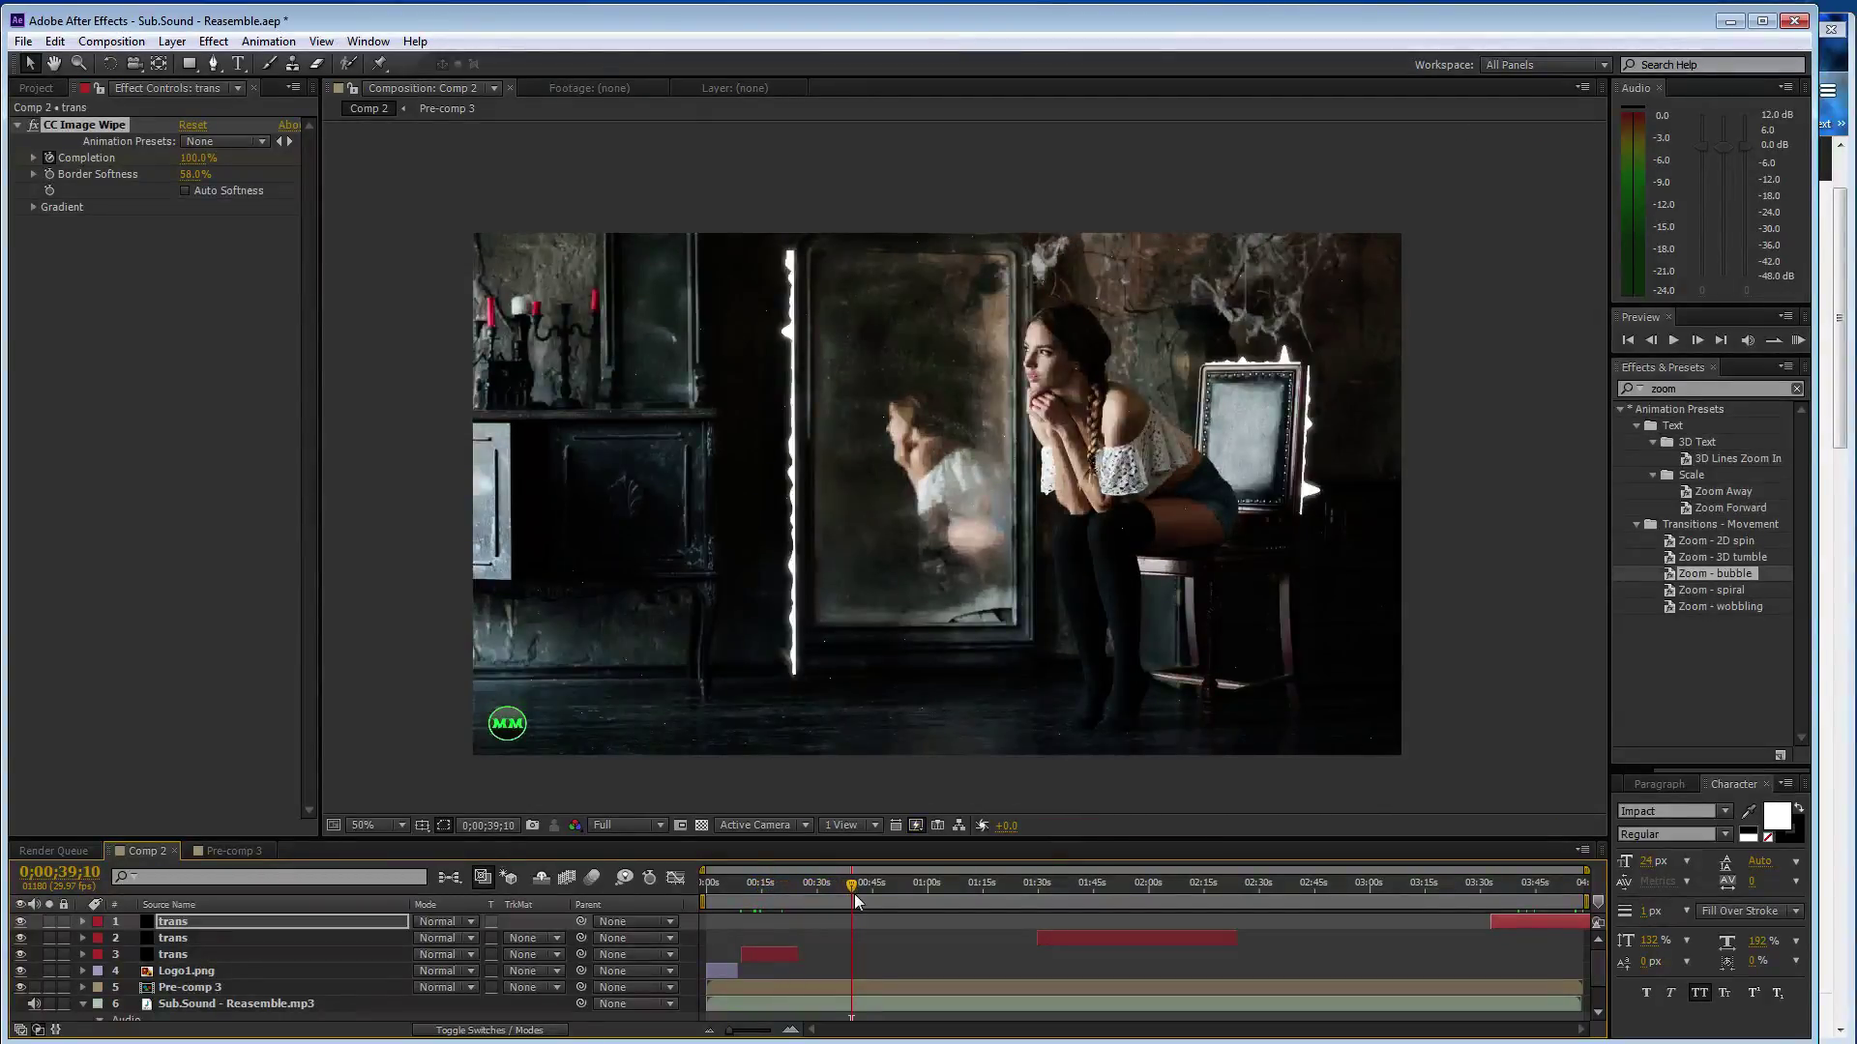
pyautogui.hotkey('ctrl', 's')
# Maximize the After Effects window to fill the screen
pyautogui.click(111, 41)
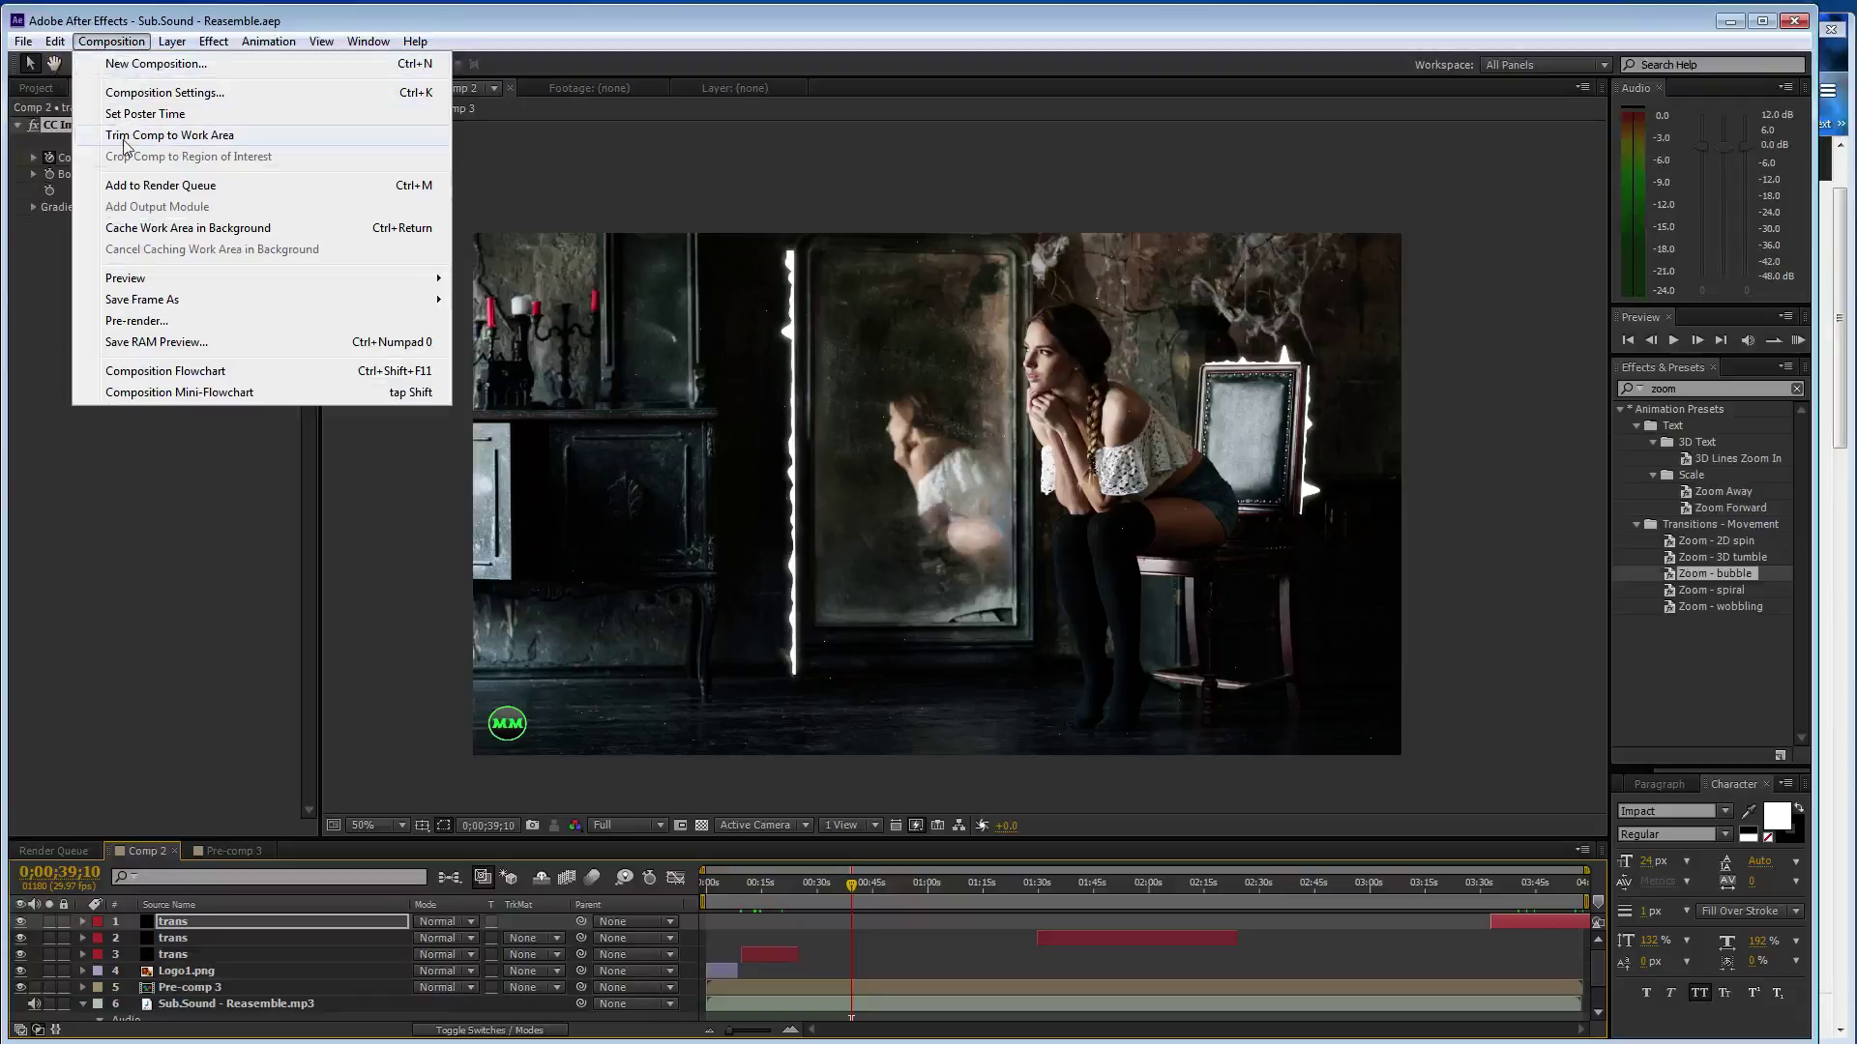
pyautogui.click(585, 29)
pyautogui.doubleClick(585, 29)
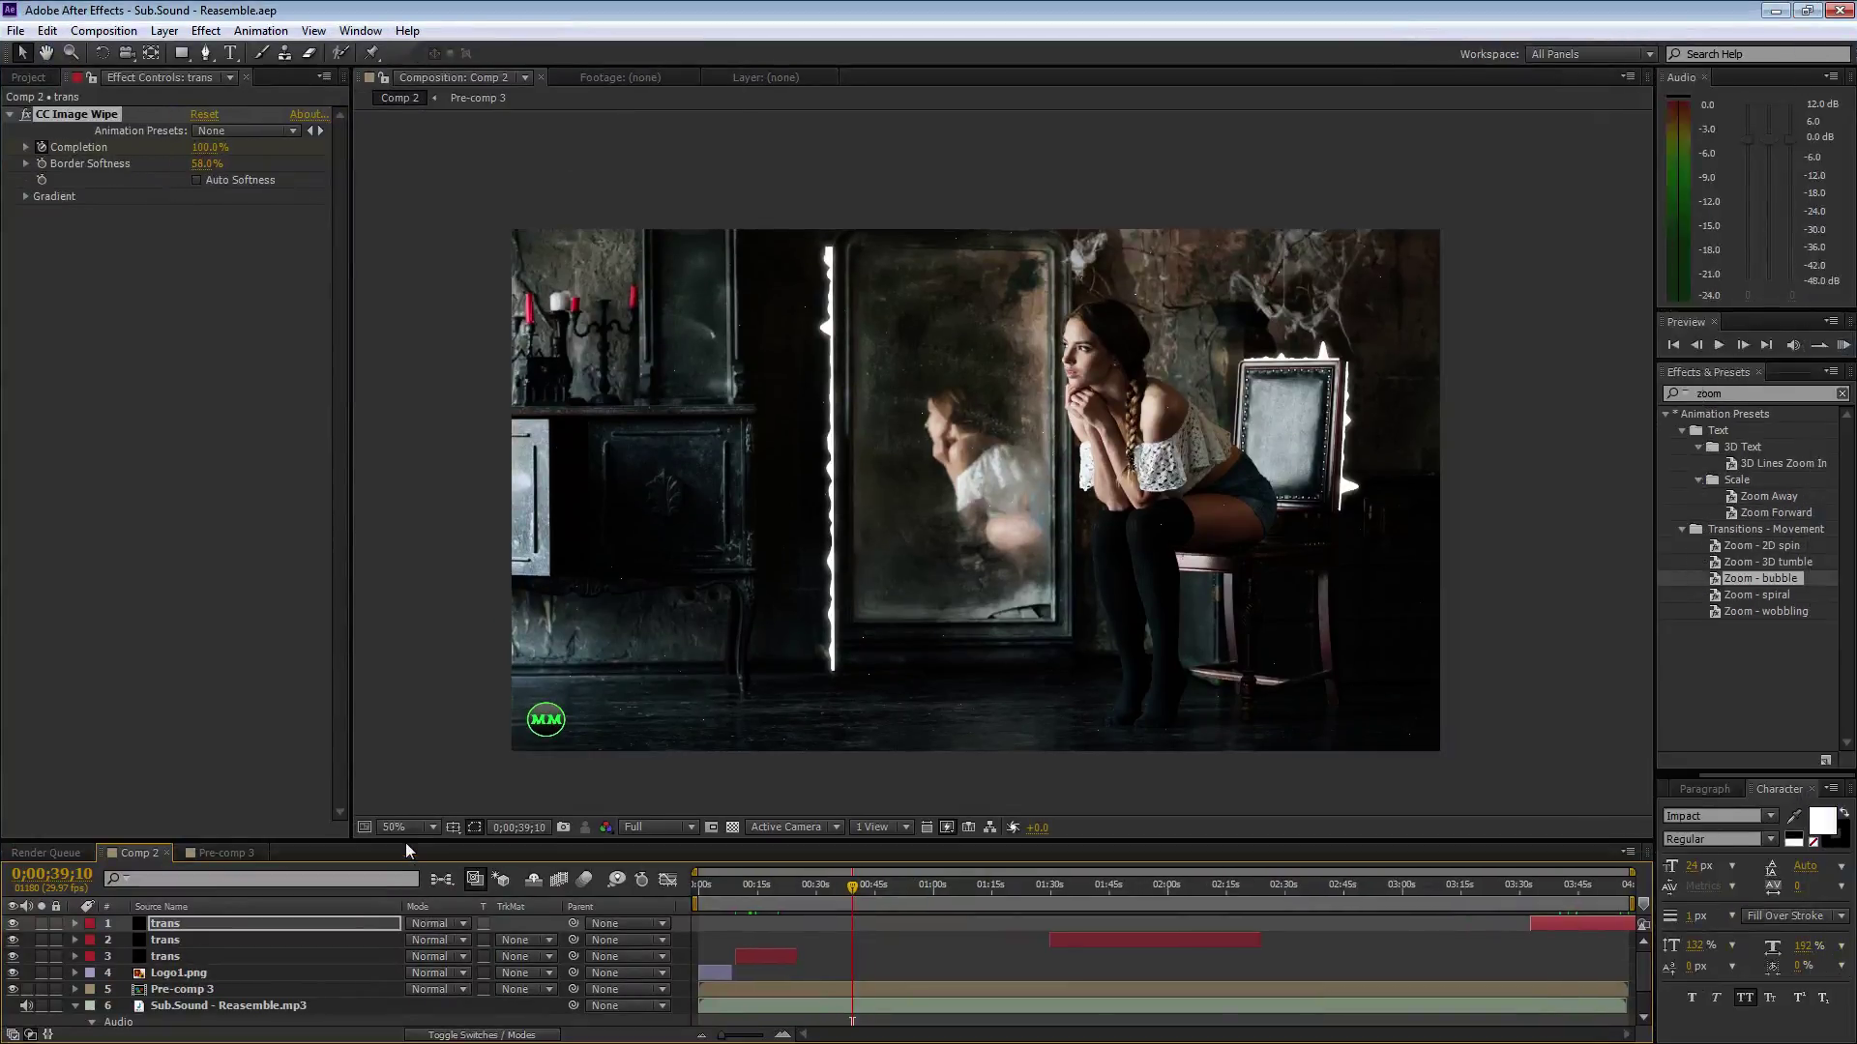
# Fit the Comp 2 preview to the enlarged viewer and show the Project panel's item list
pyautogui.click(406, 828)
pyautogui.click(443, 499)
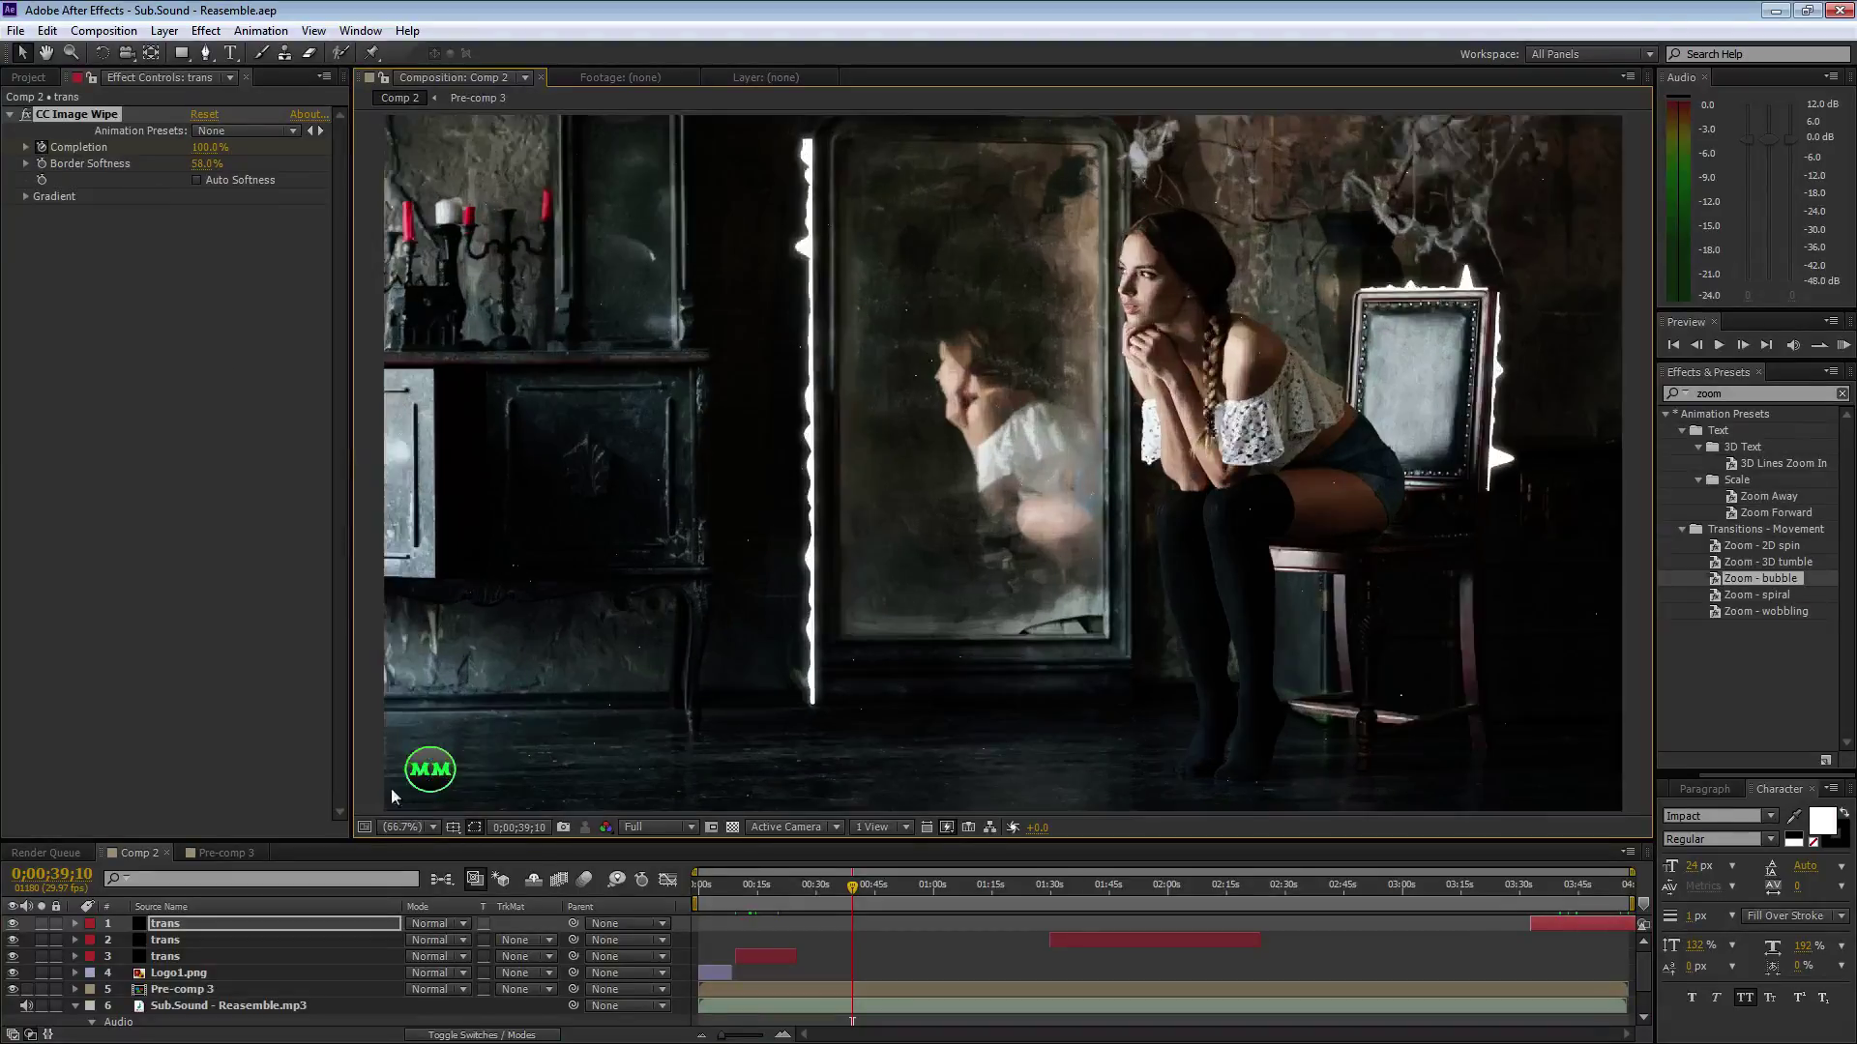
pyautogui.moveTo(554, 841); pyautogui.dragTo(557, 867)
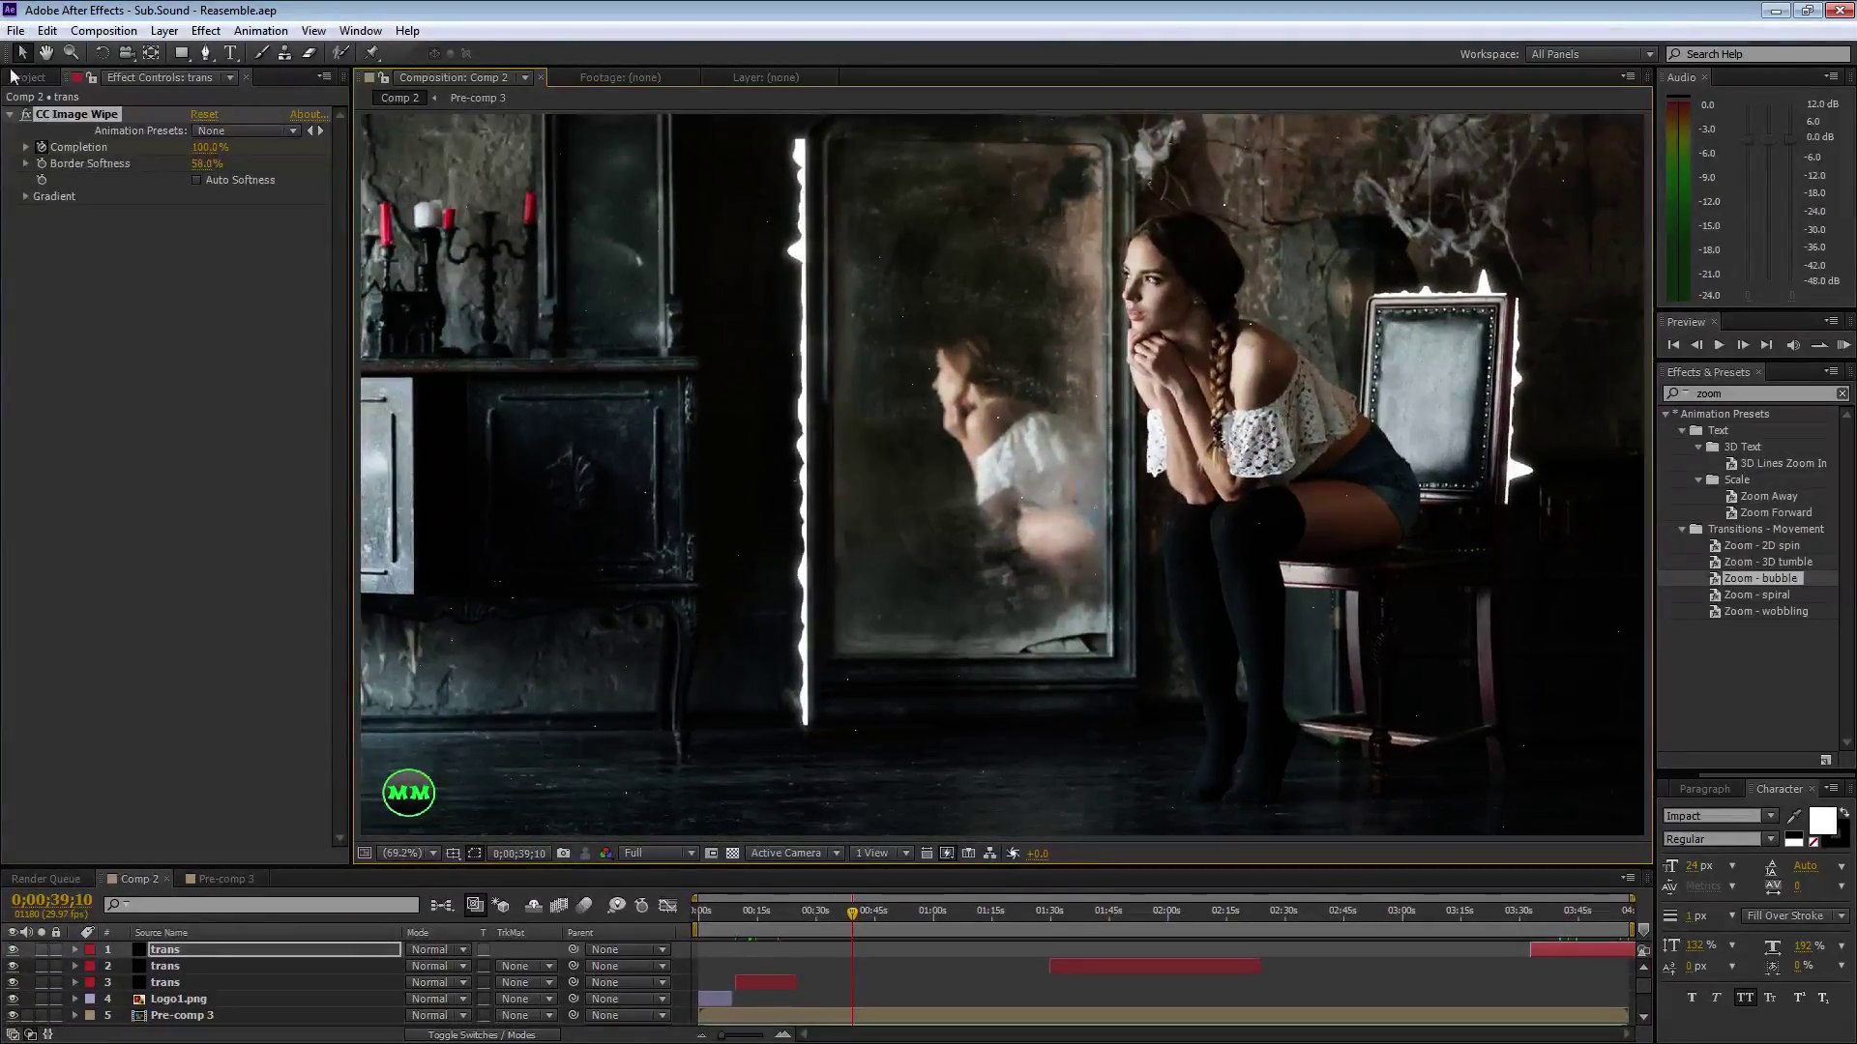
pyautogui.click(28, 78)
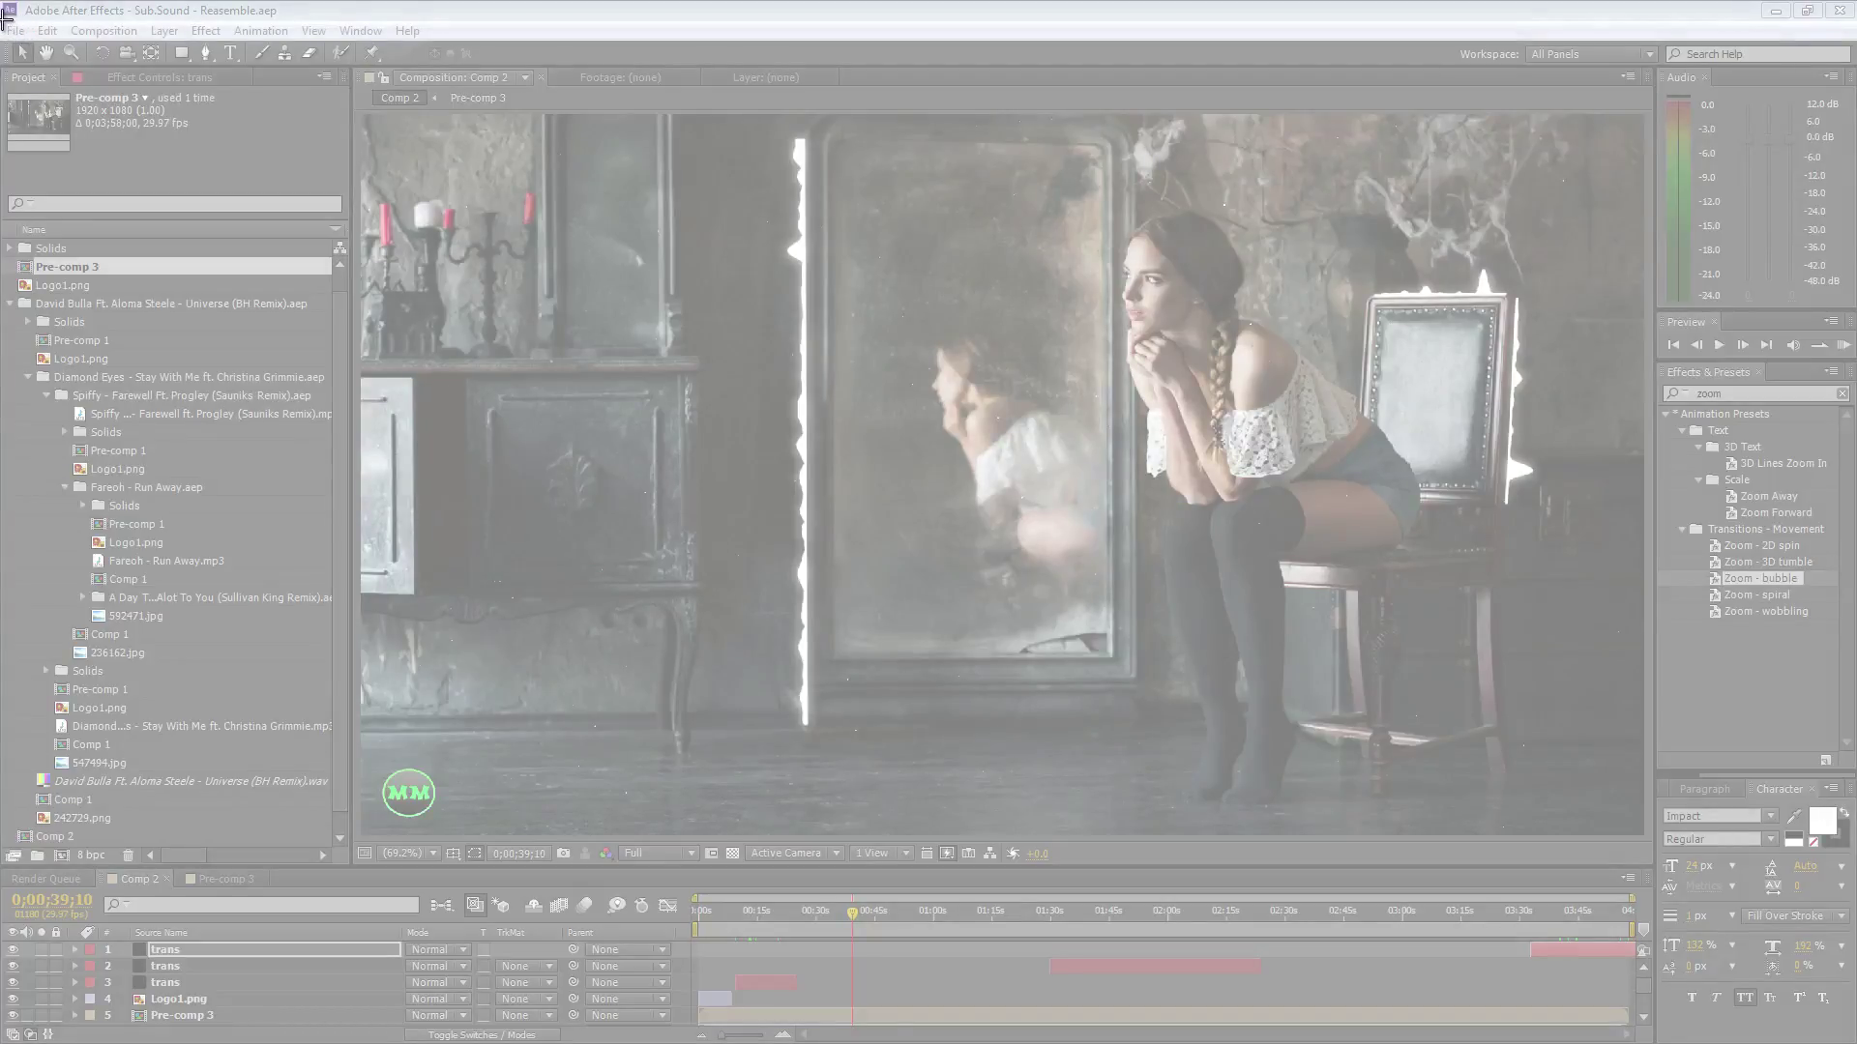
# Snip the full After Effects screen and save it as JPEG 125885 on the Desktop
pyautogui.moveTo(7, 18); pyautogui.dragTo(1852, 1040)
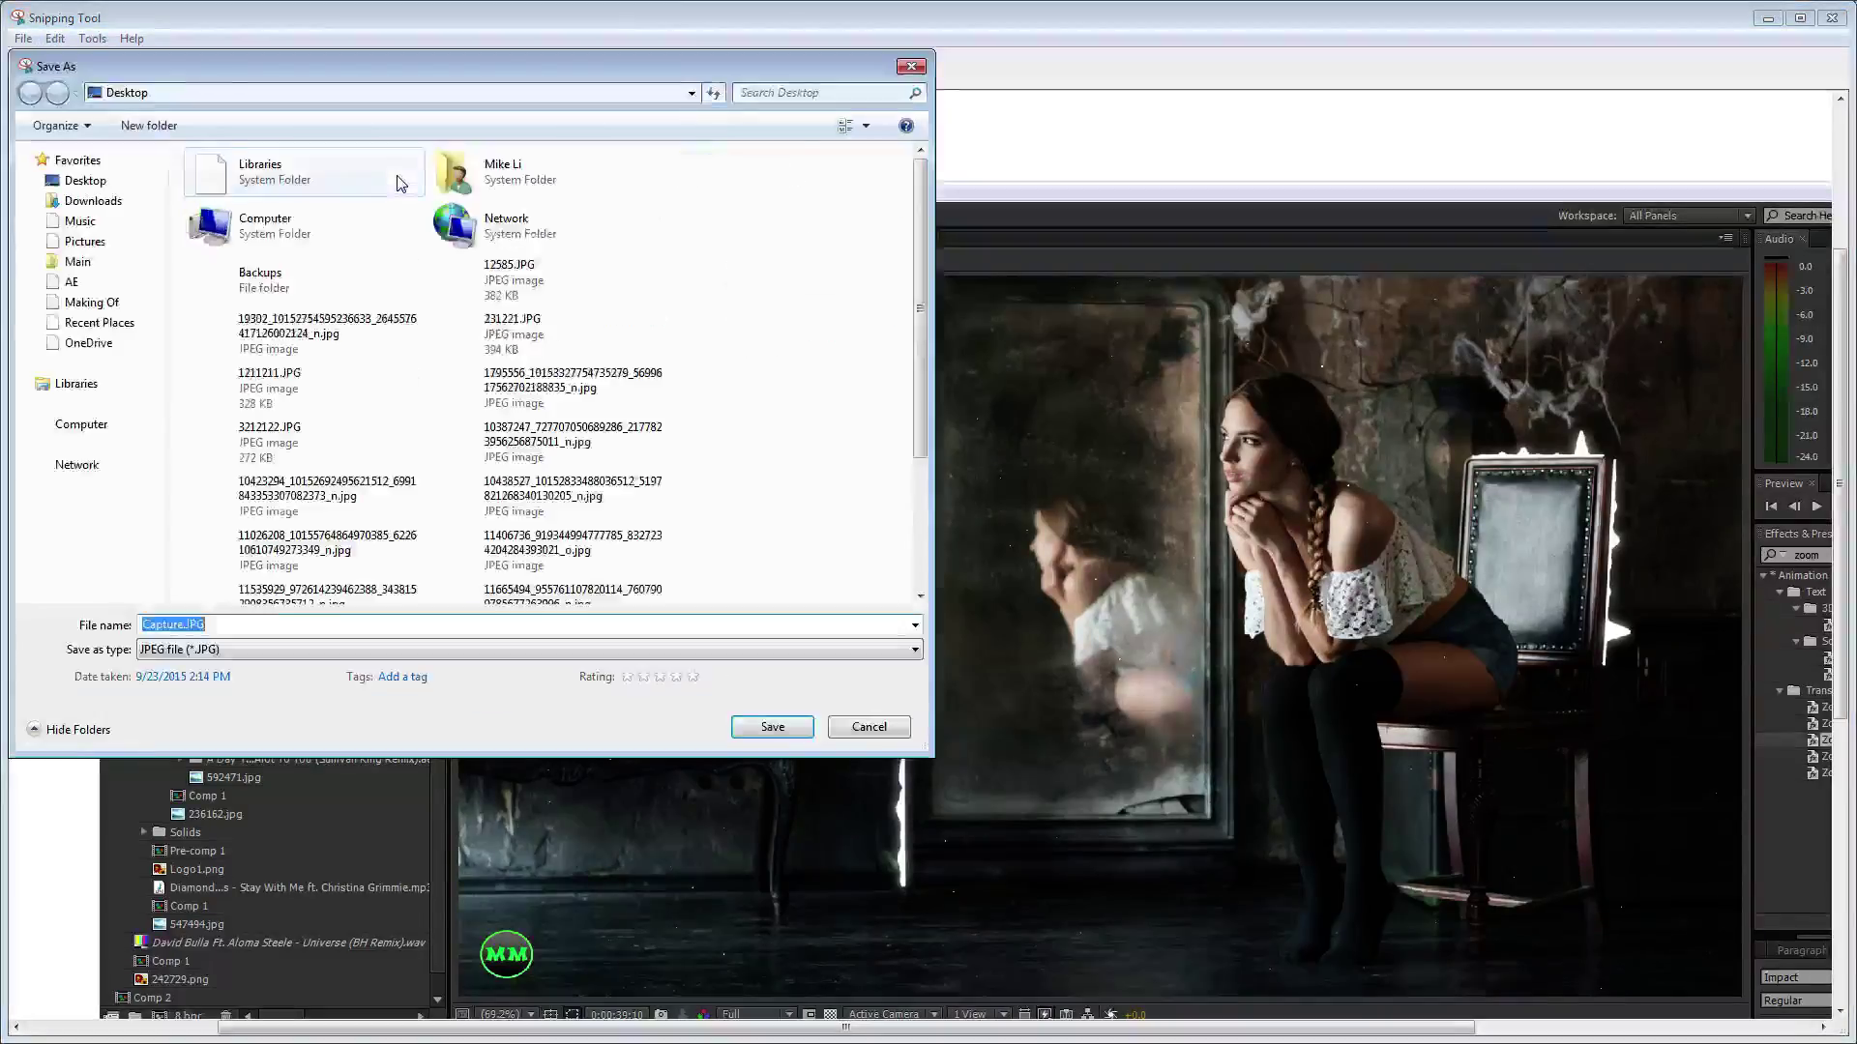
pyautogui.write('125885')
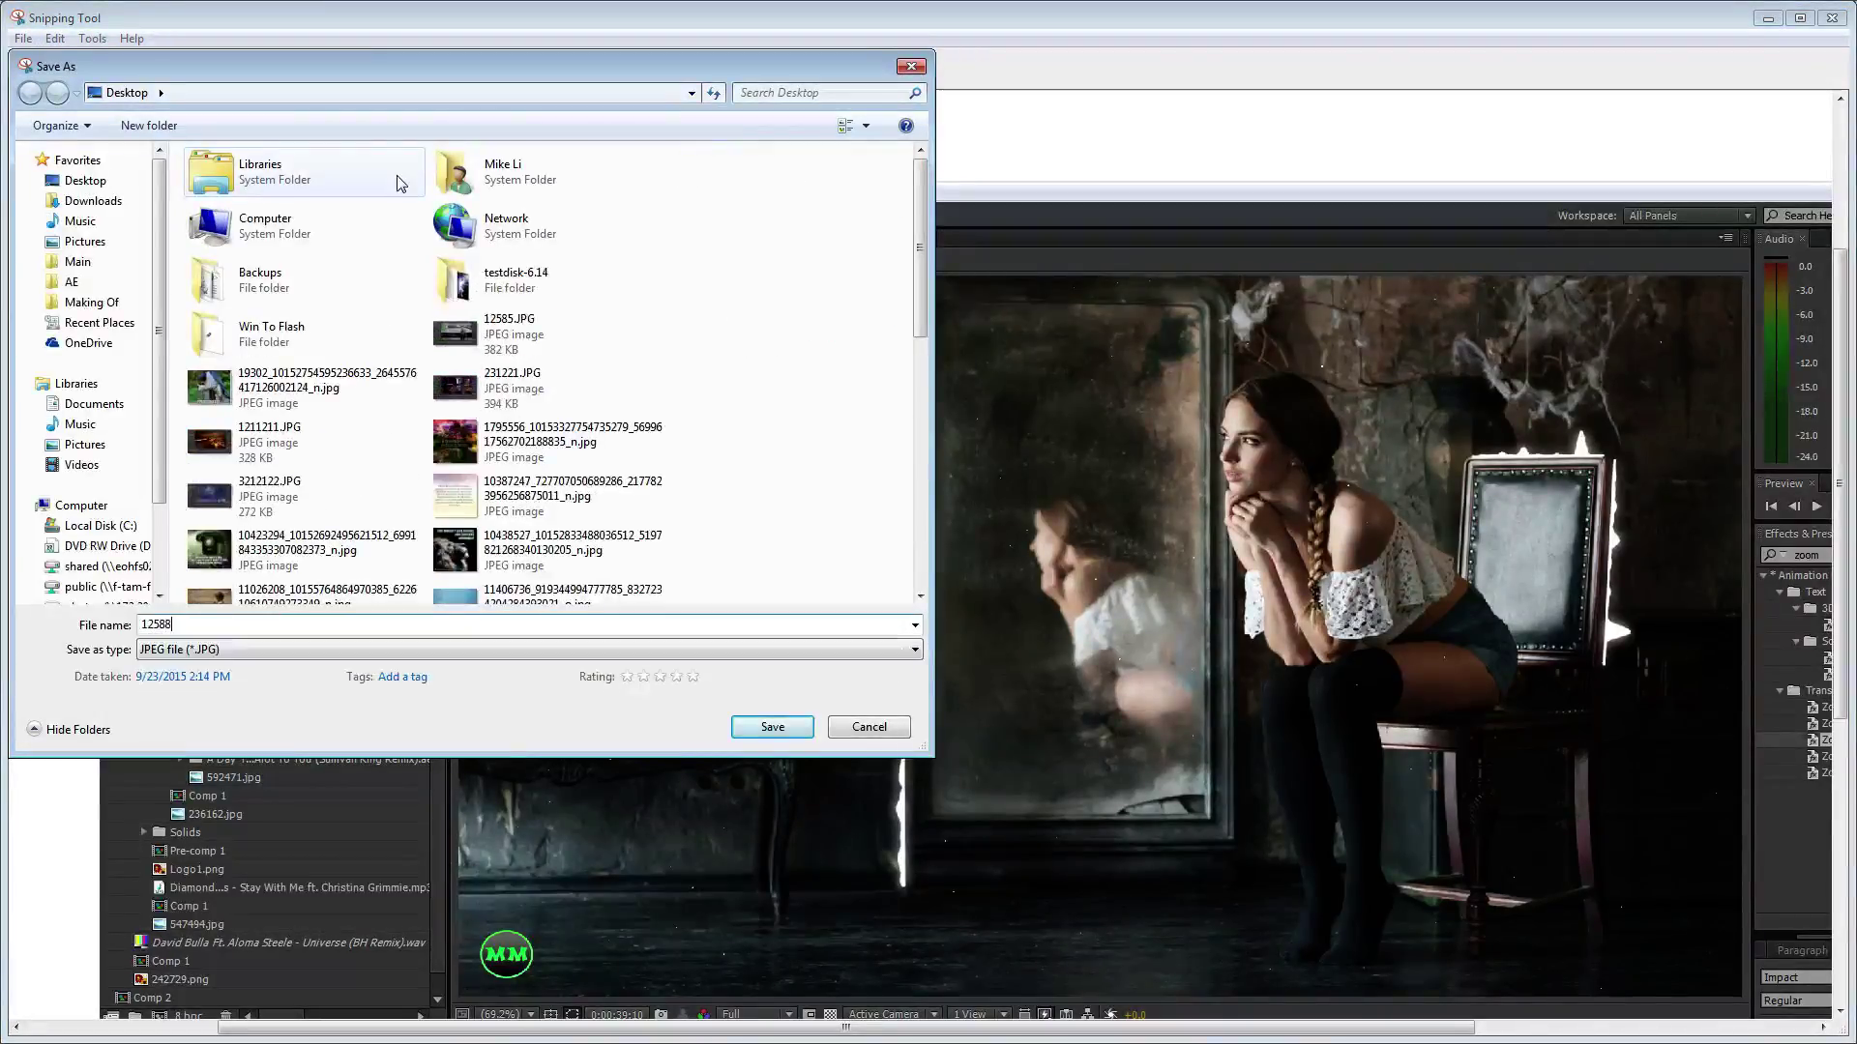
pyautogui.click(756, 733)
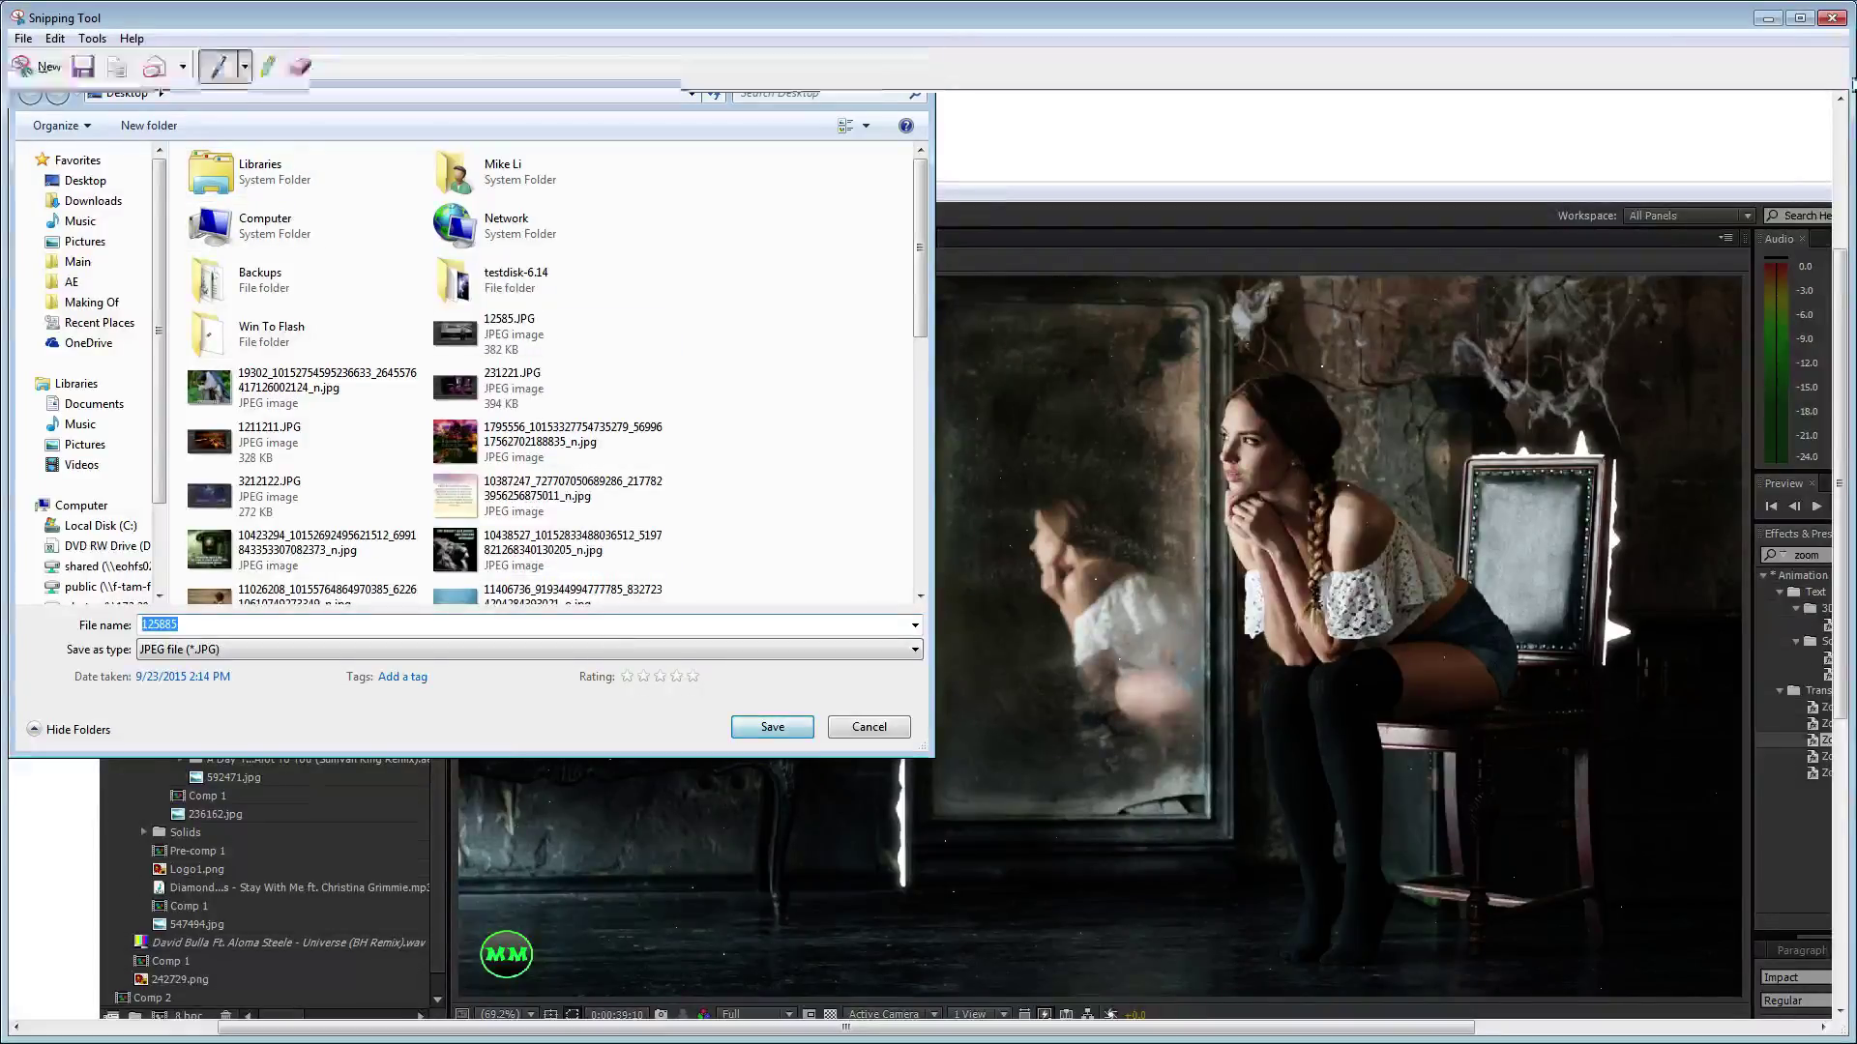
pyautogui.click(1832, 23)
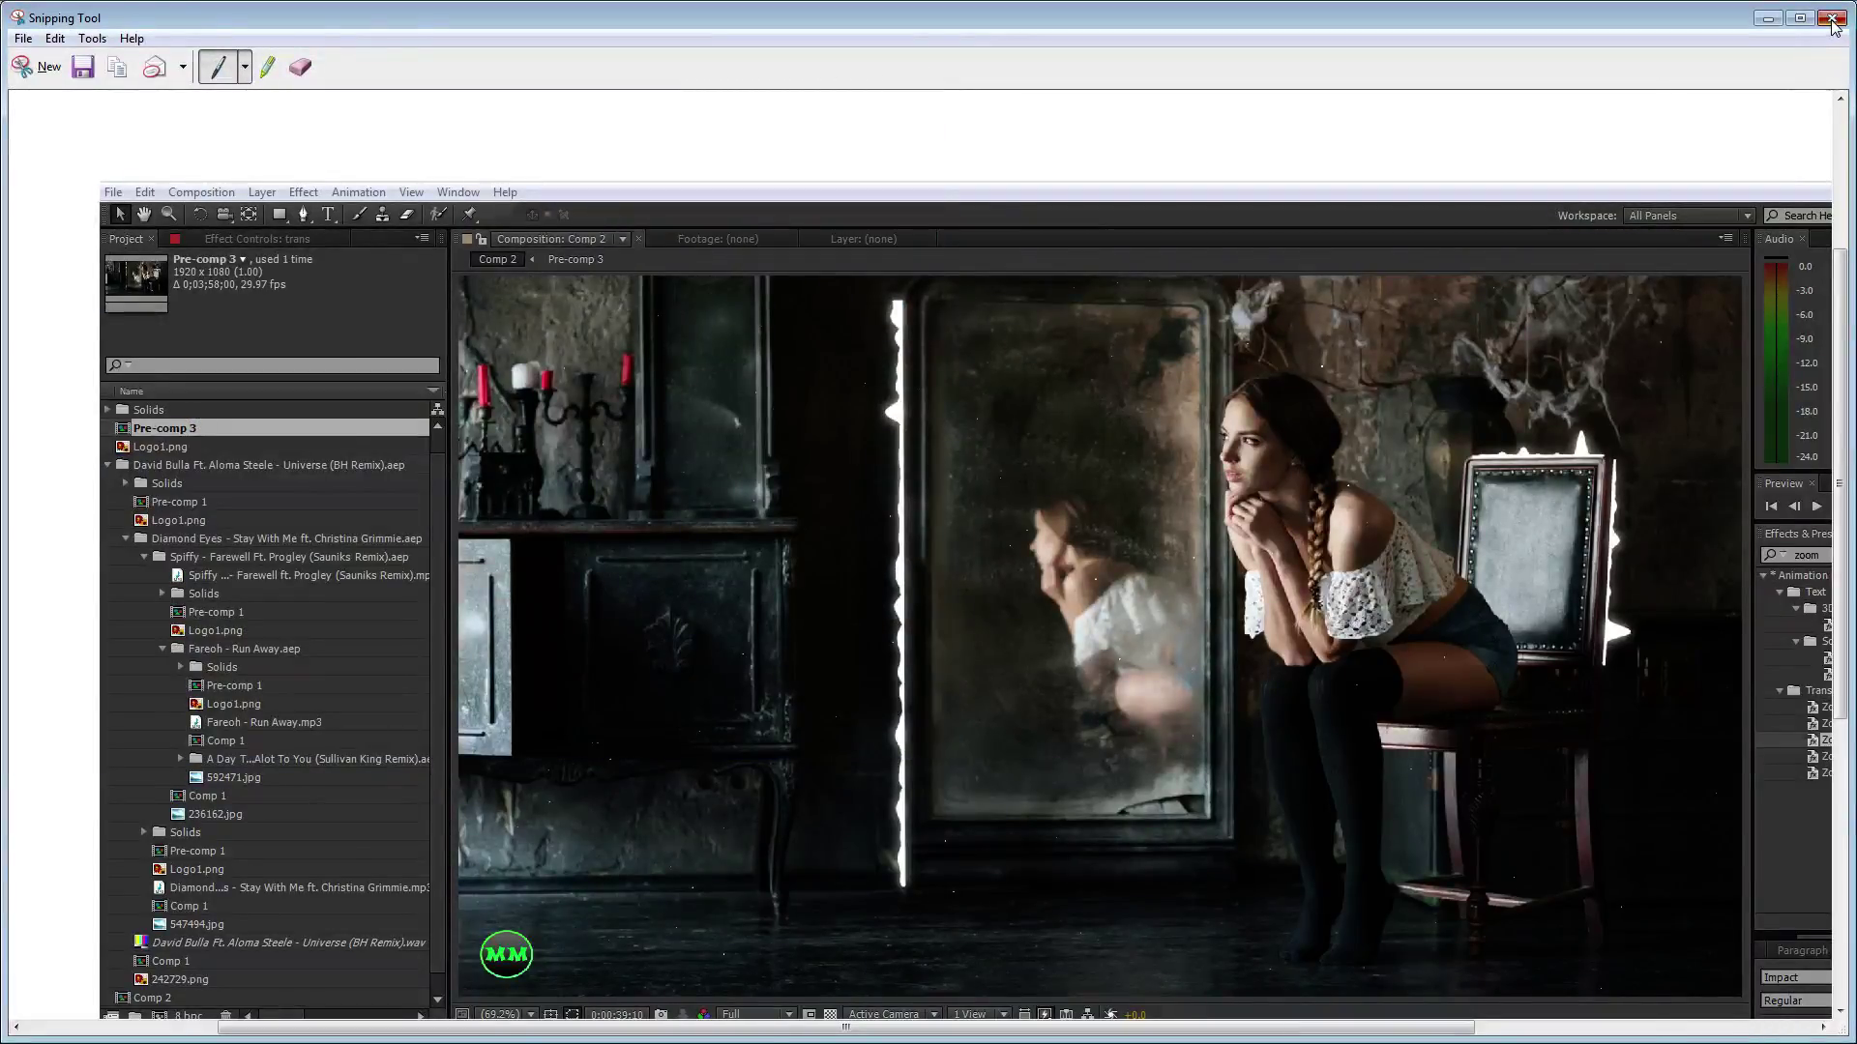
pyautogui.doubleClick(1026, 9)
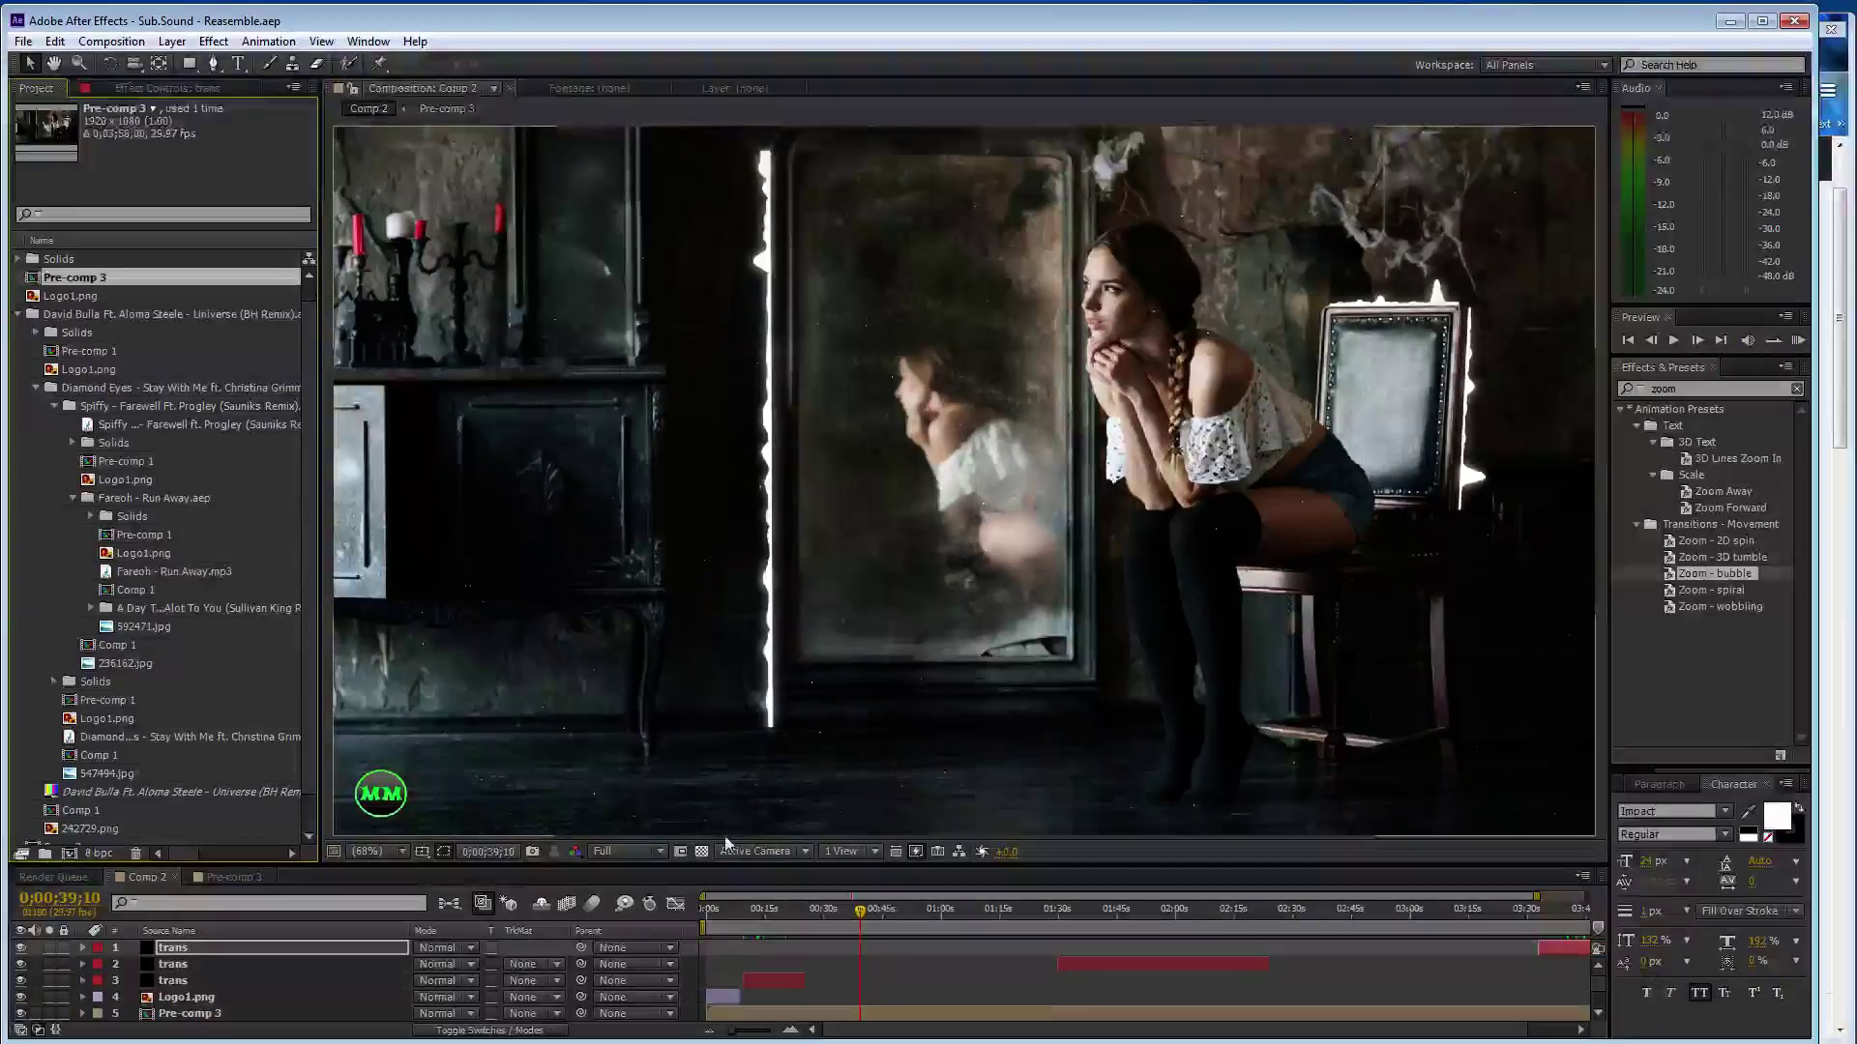
# Set the preview magnification to 50% and enlarge the timeline to show the audio layer
pyautogui.click(372, 851)
pyautogui.click(390, 679)
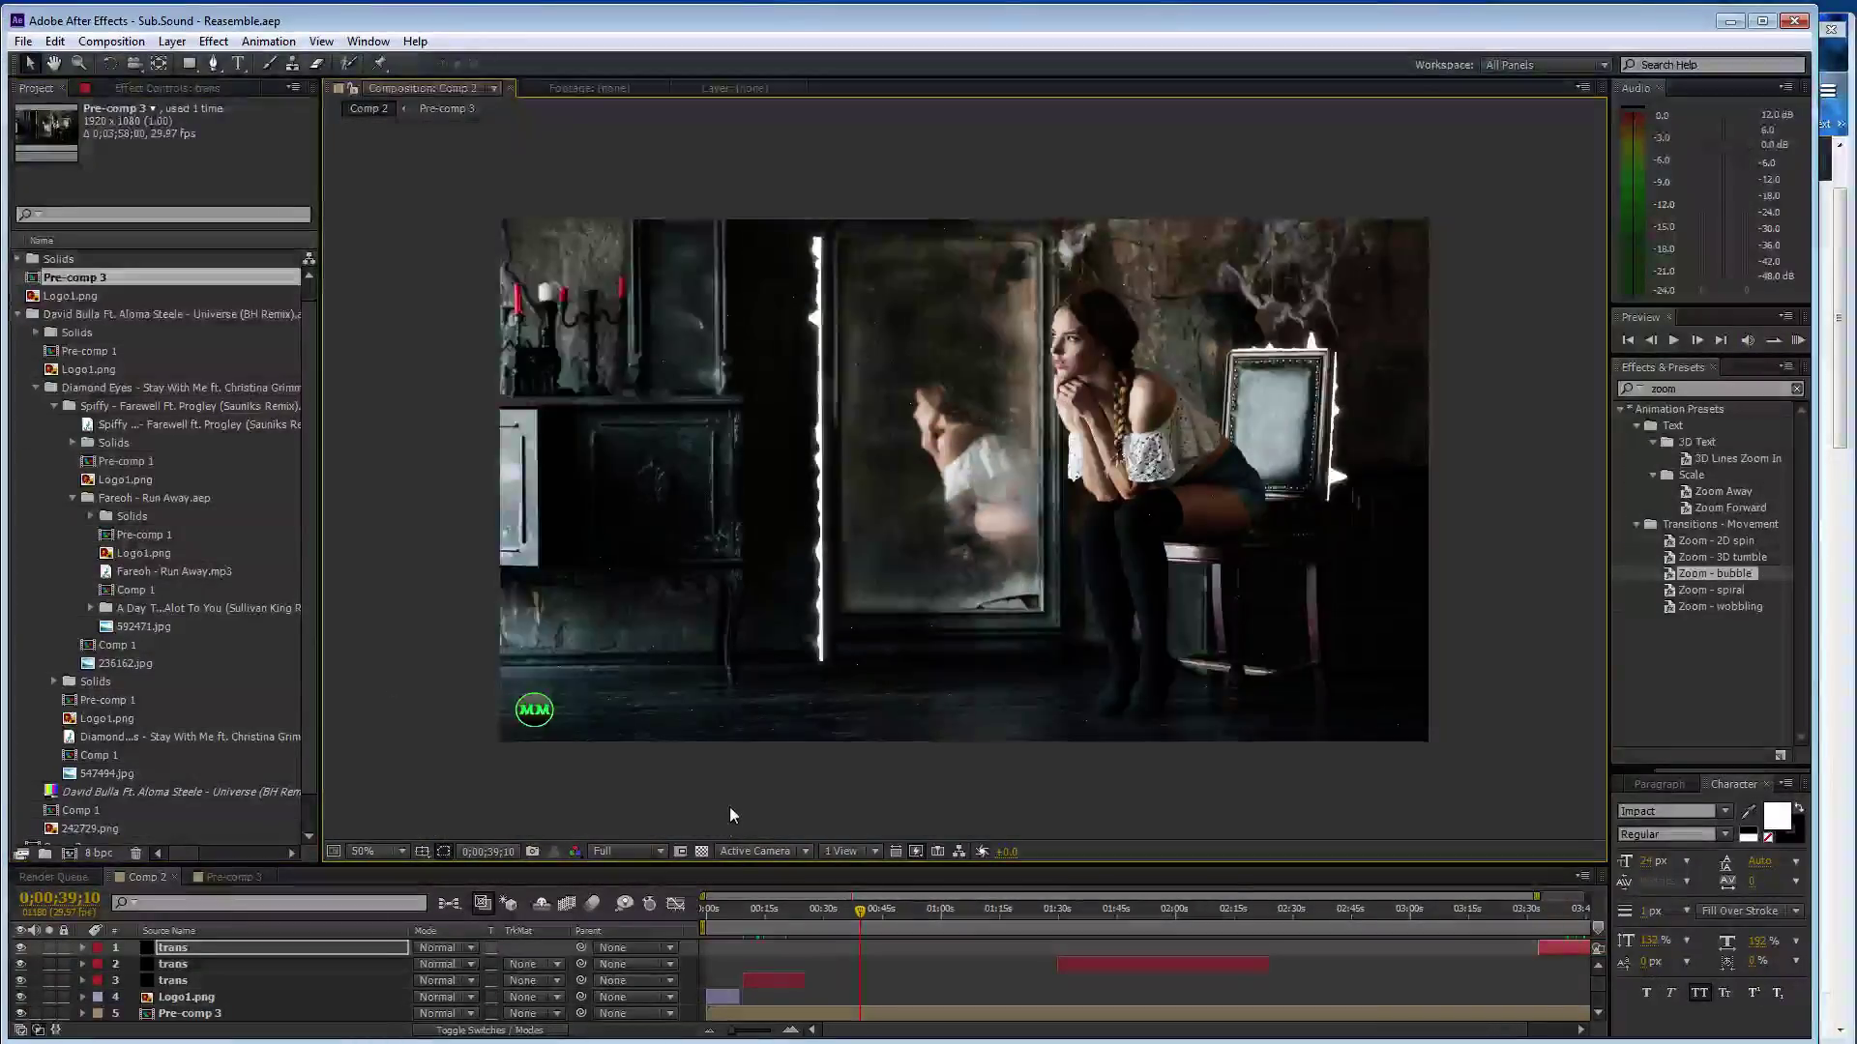
pyautogui.moveTo(717, 868); pyautogui.dragTo(718, 836)
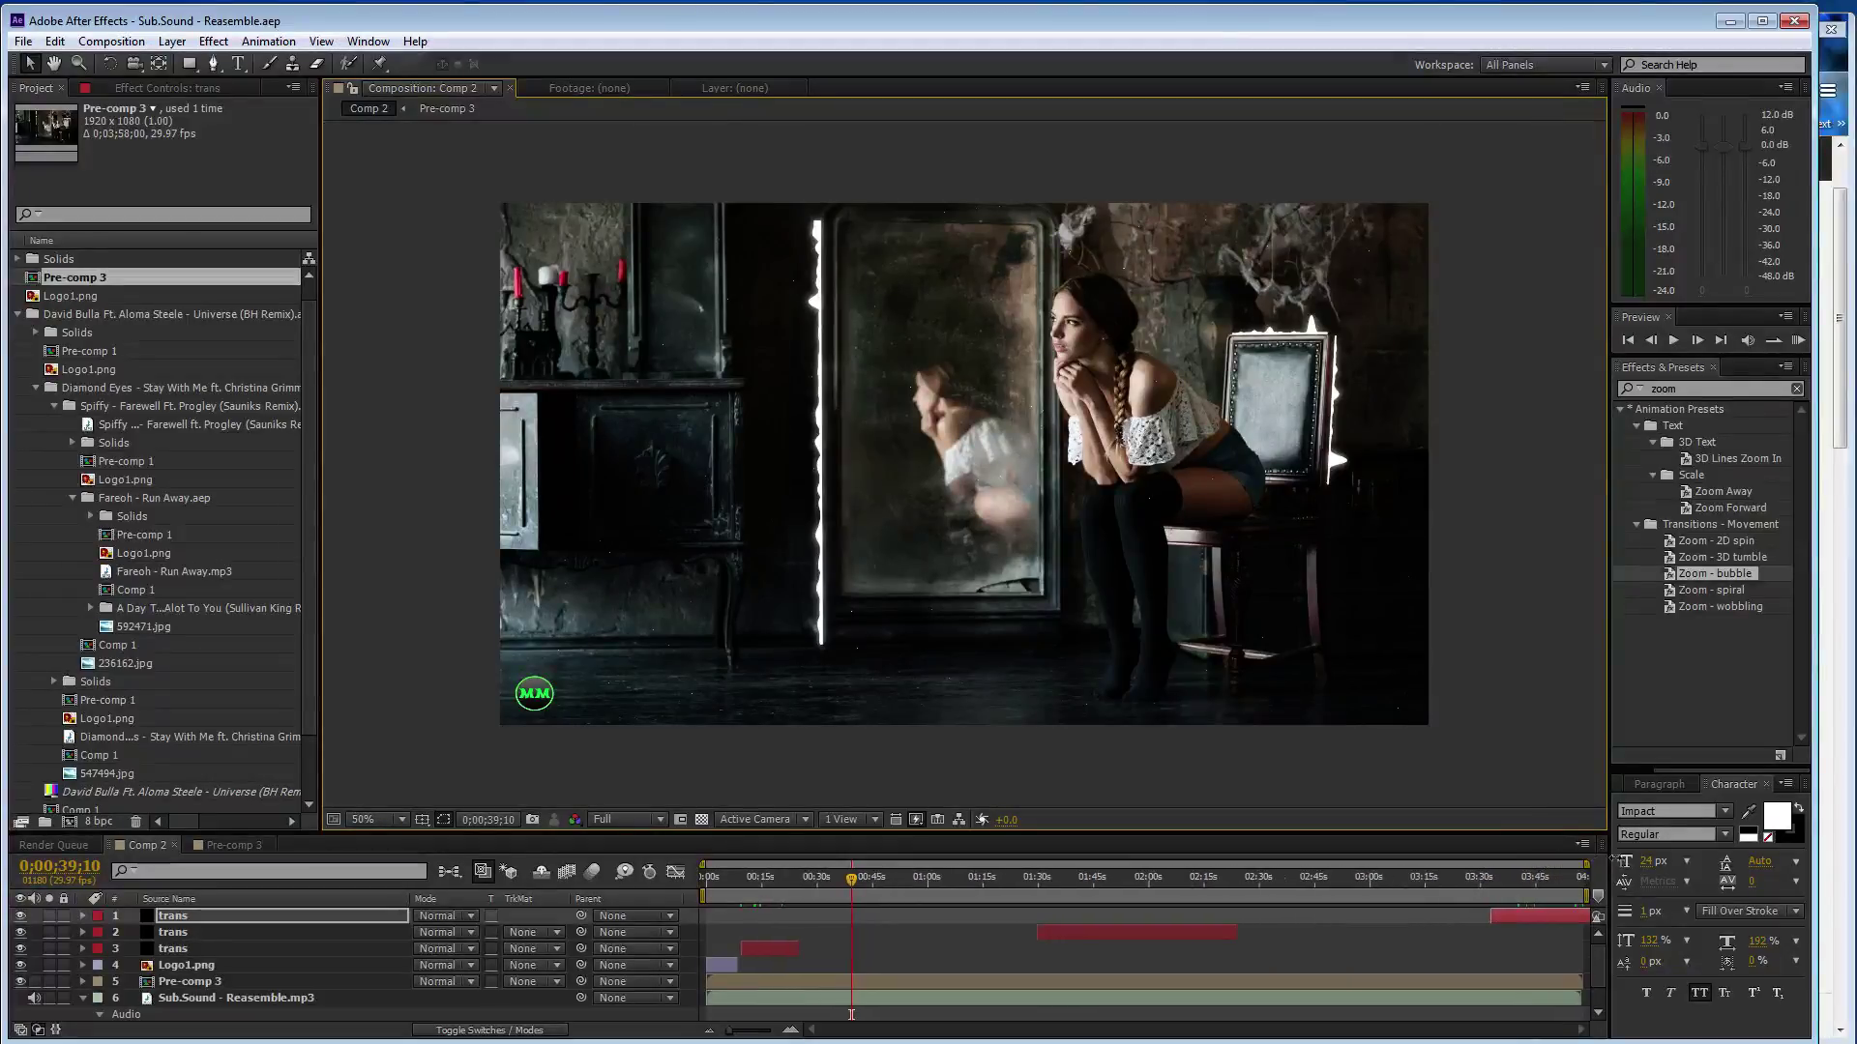
# Add Comp 2 to the Render Queue with the Youtube output module preset
pyautogui.click(111, 40)
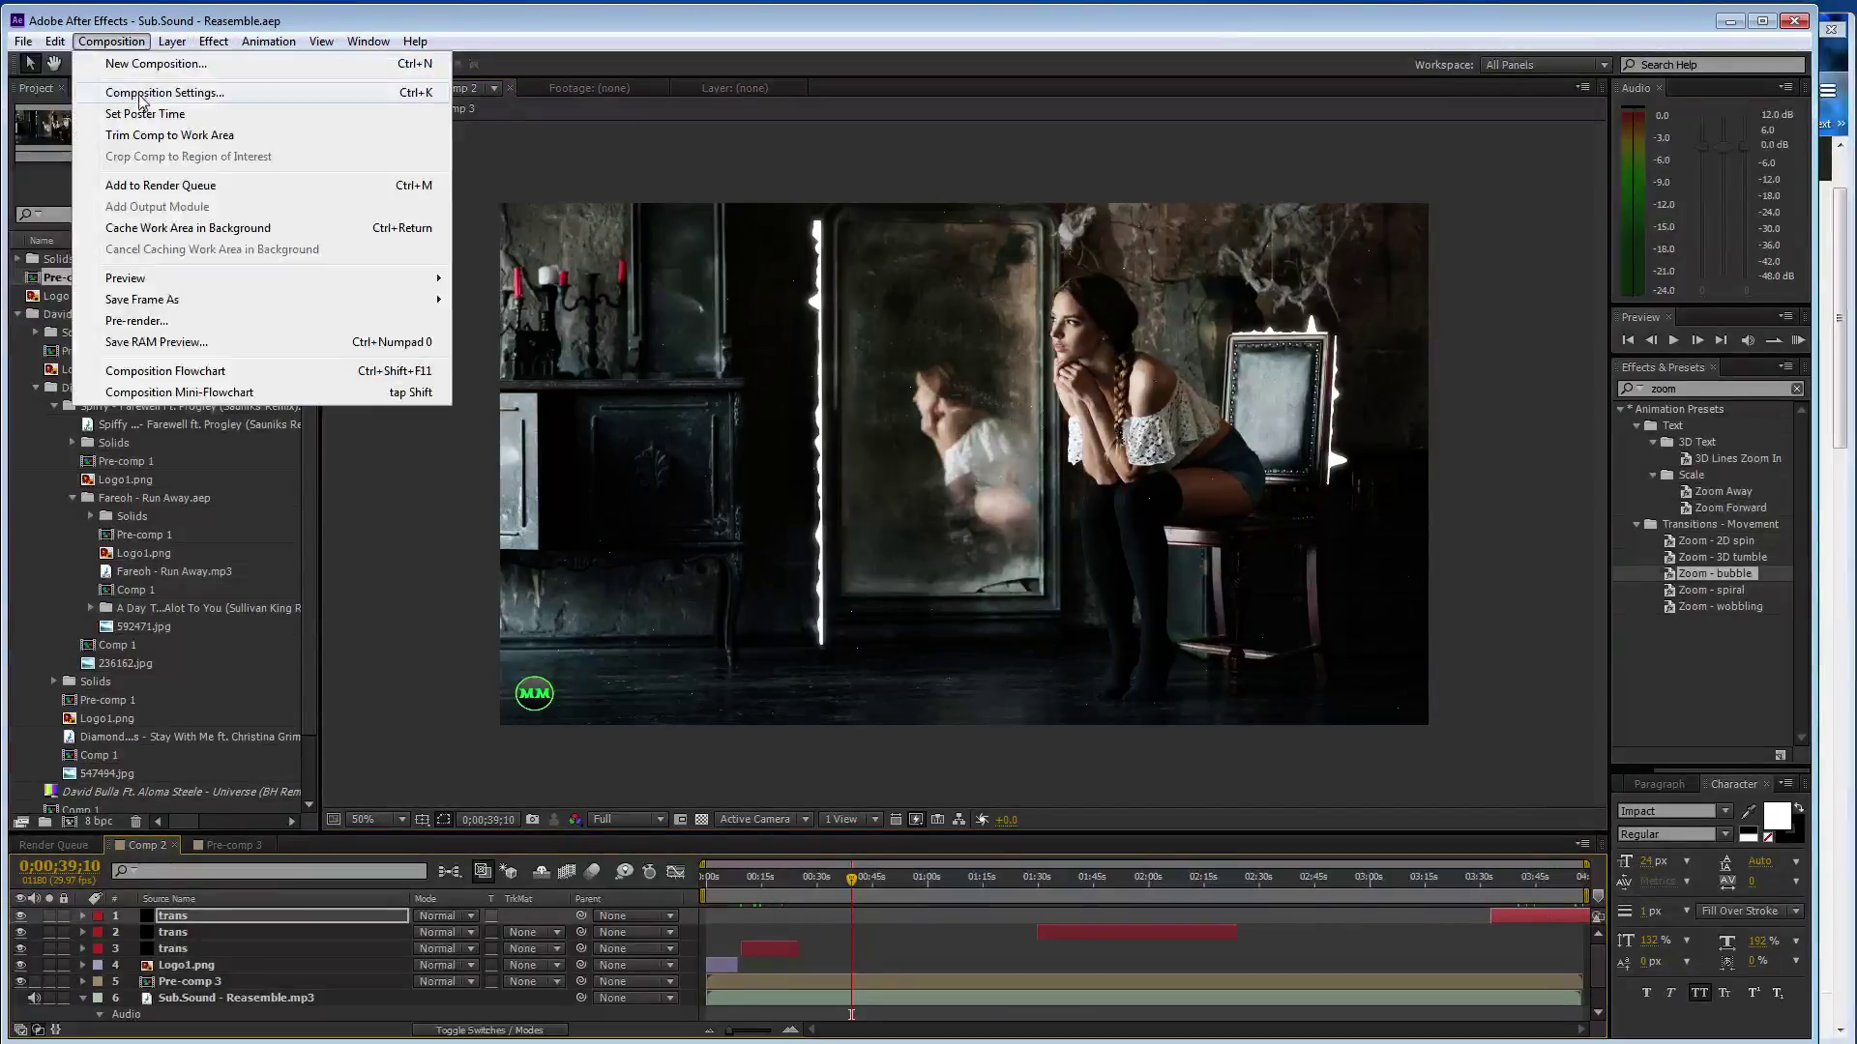
pyautogui.click(159, 185)
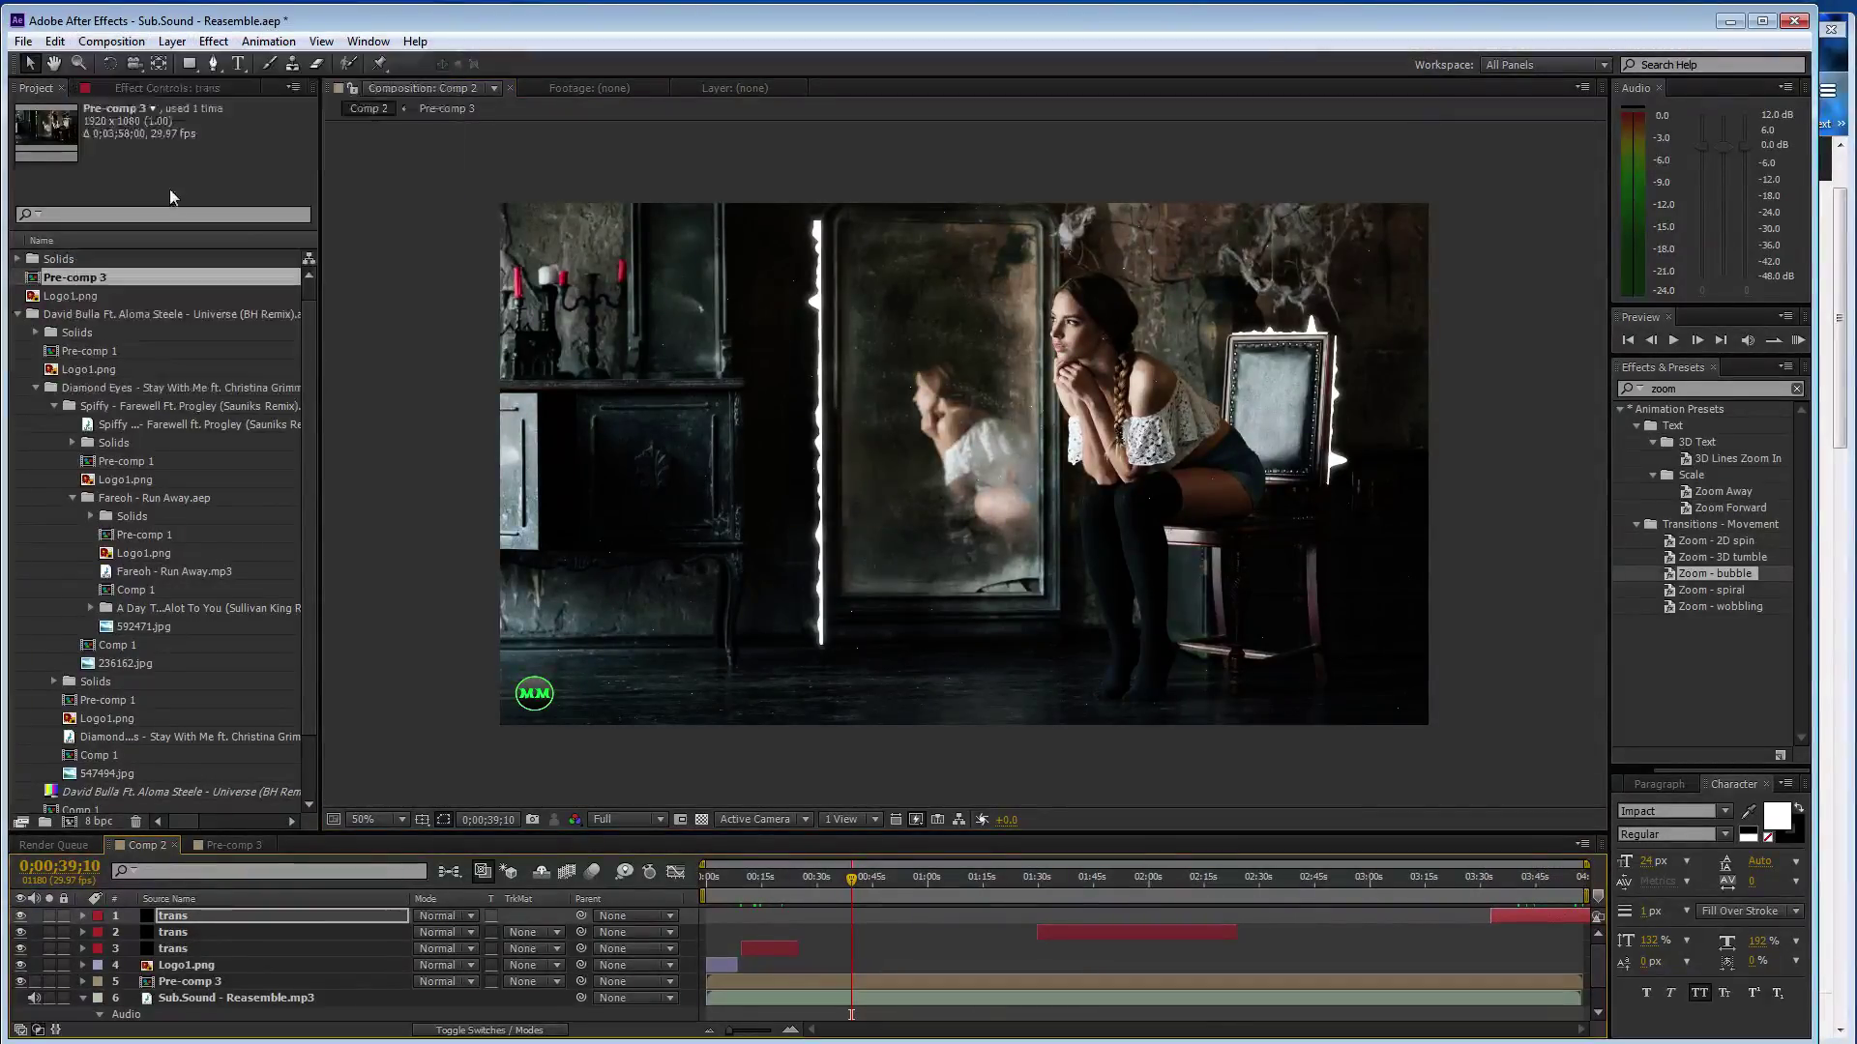
pyautogui.click(138, 970)
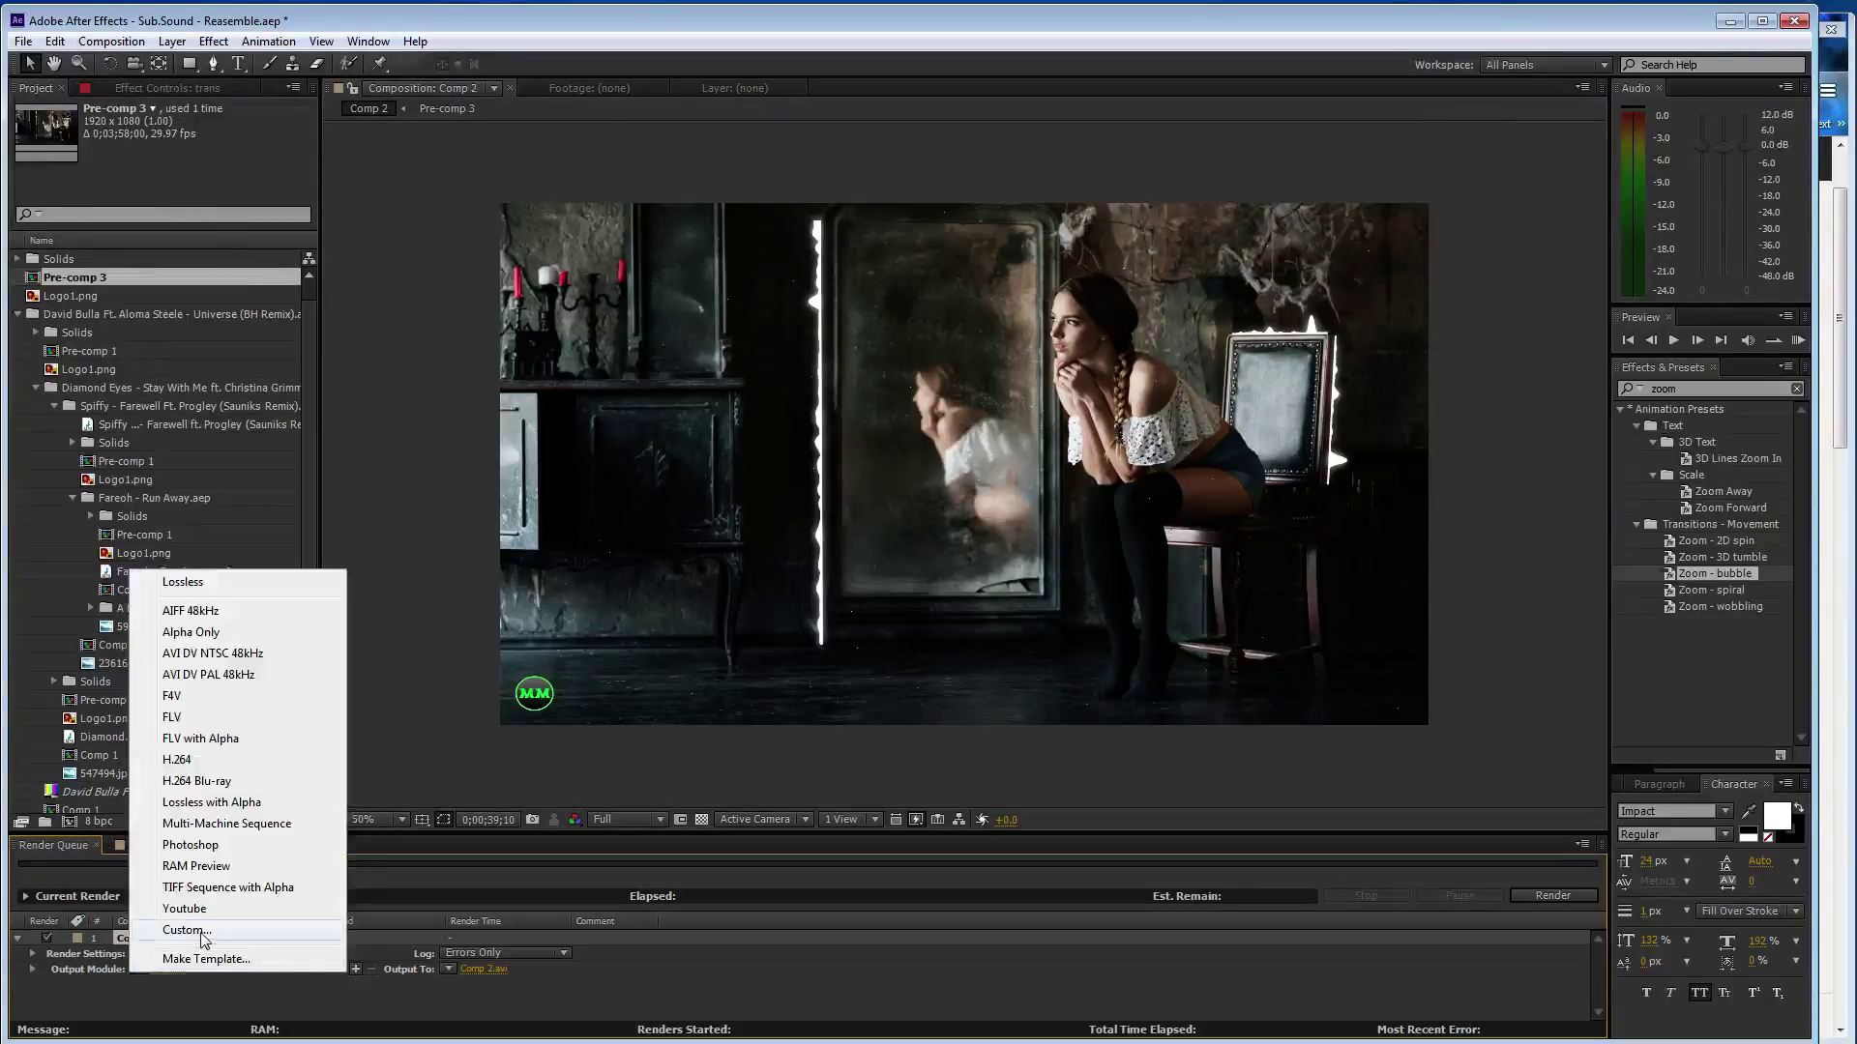
pyautogui.click(194, 931)
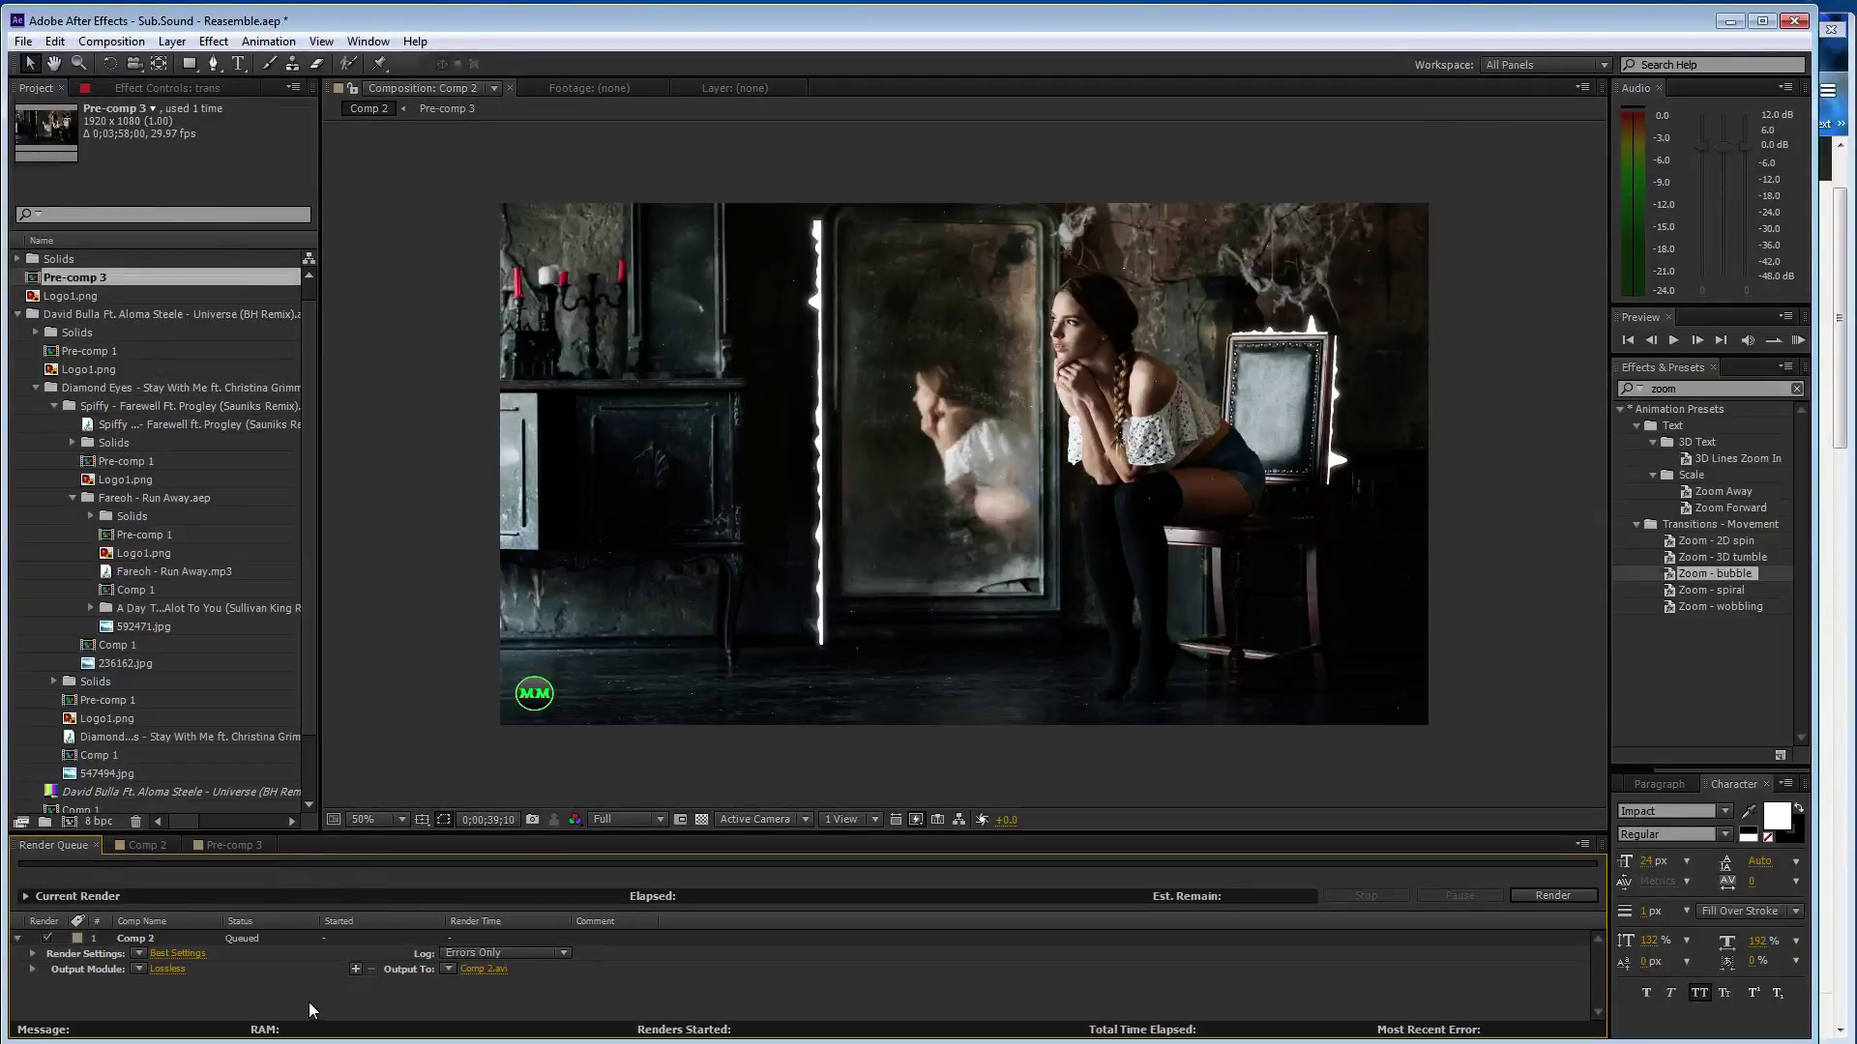
pyautogui.click(138, 969)
pyautogui.click(183, 925)
pyautogui.hotkey('alt', 'Tab')
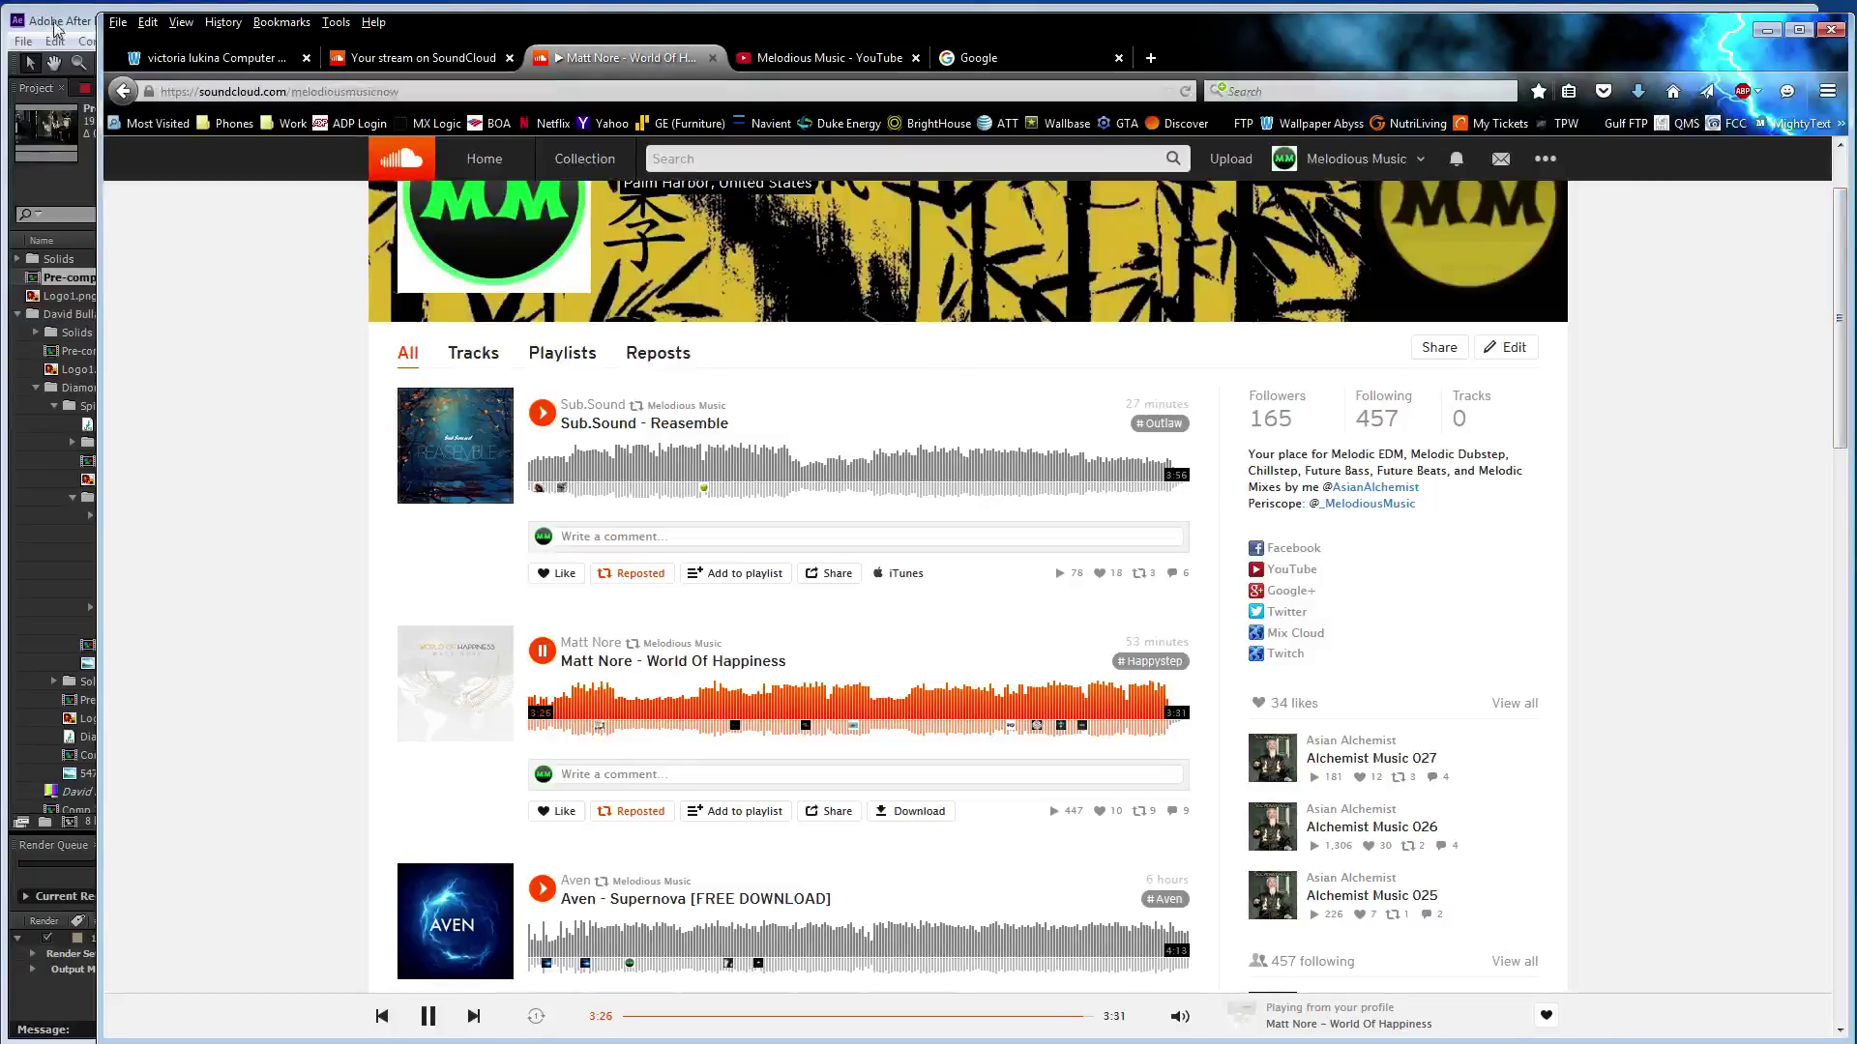
pyautogui.click(54, 24)
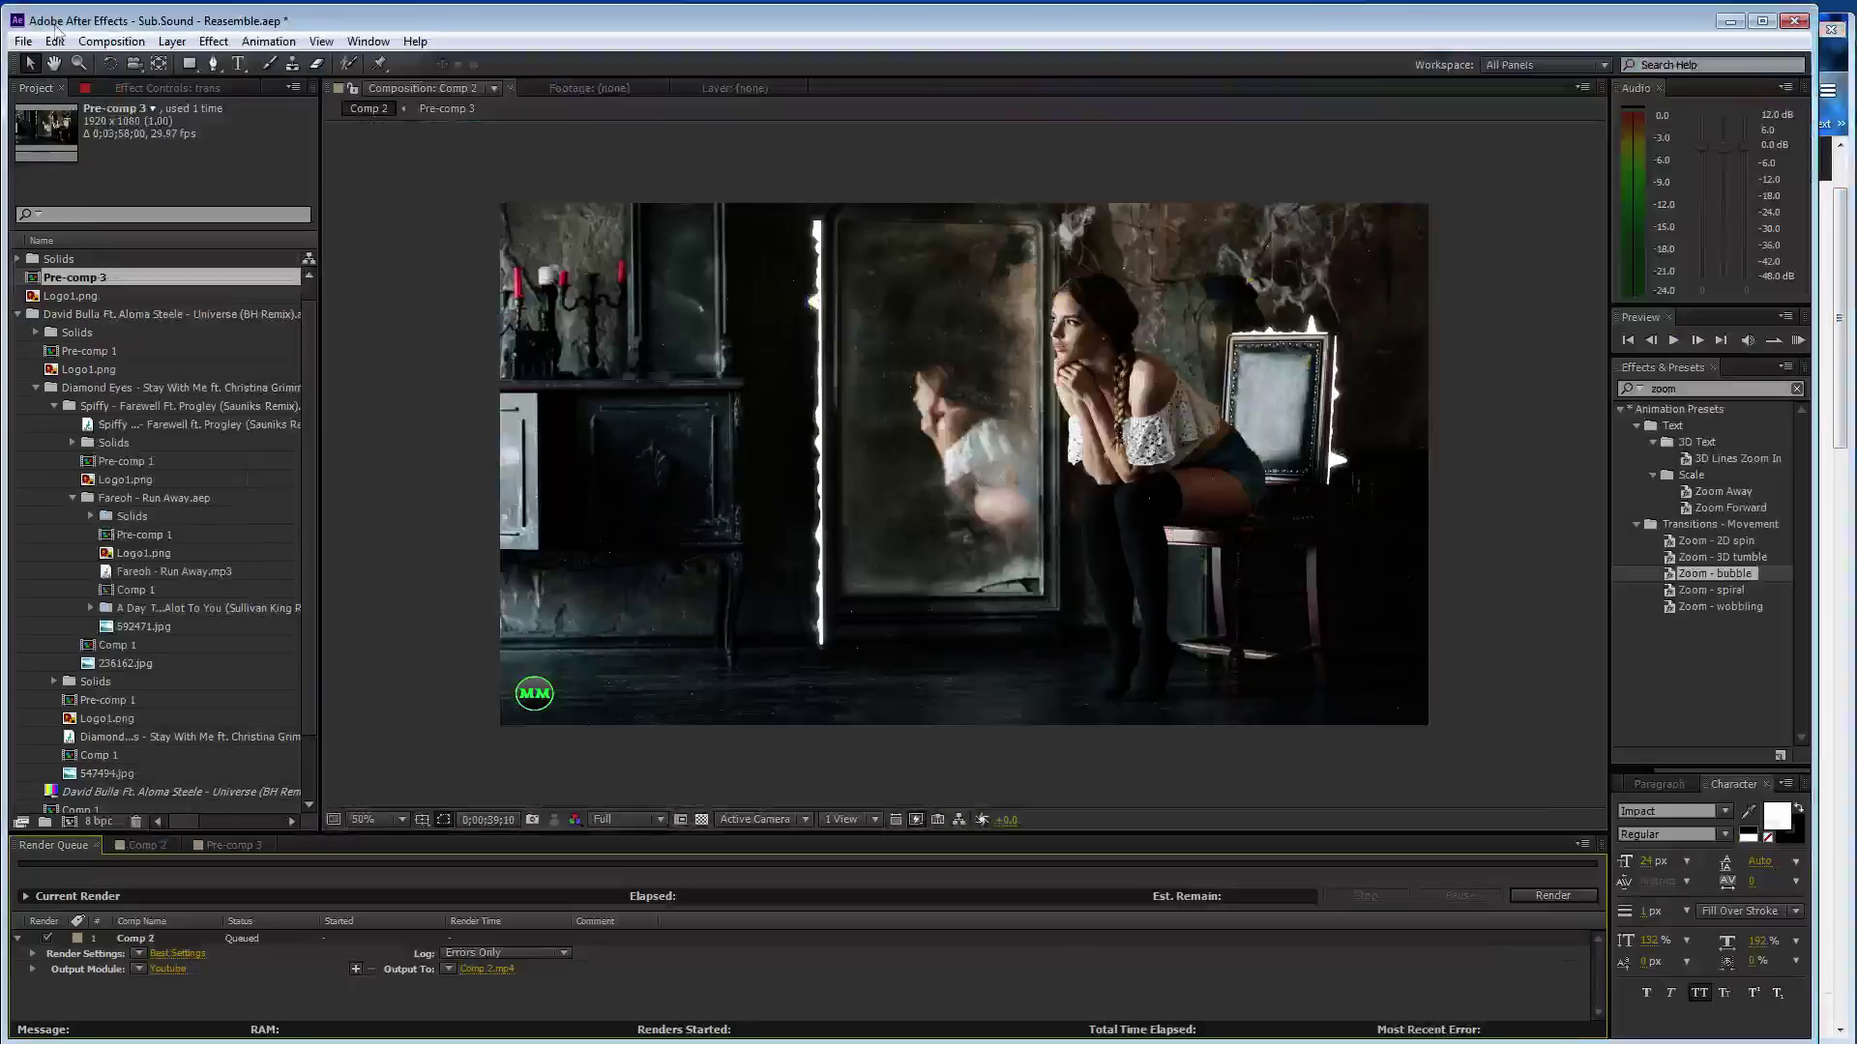
# Set the render output file to Sub.Sound - Reasemble.mp4
pyautogui.click(478, 967)
pyautogui.write('s')
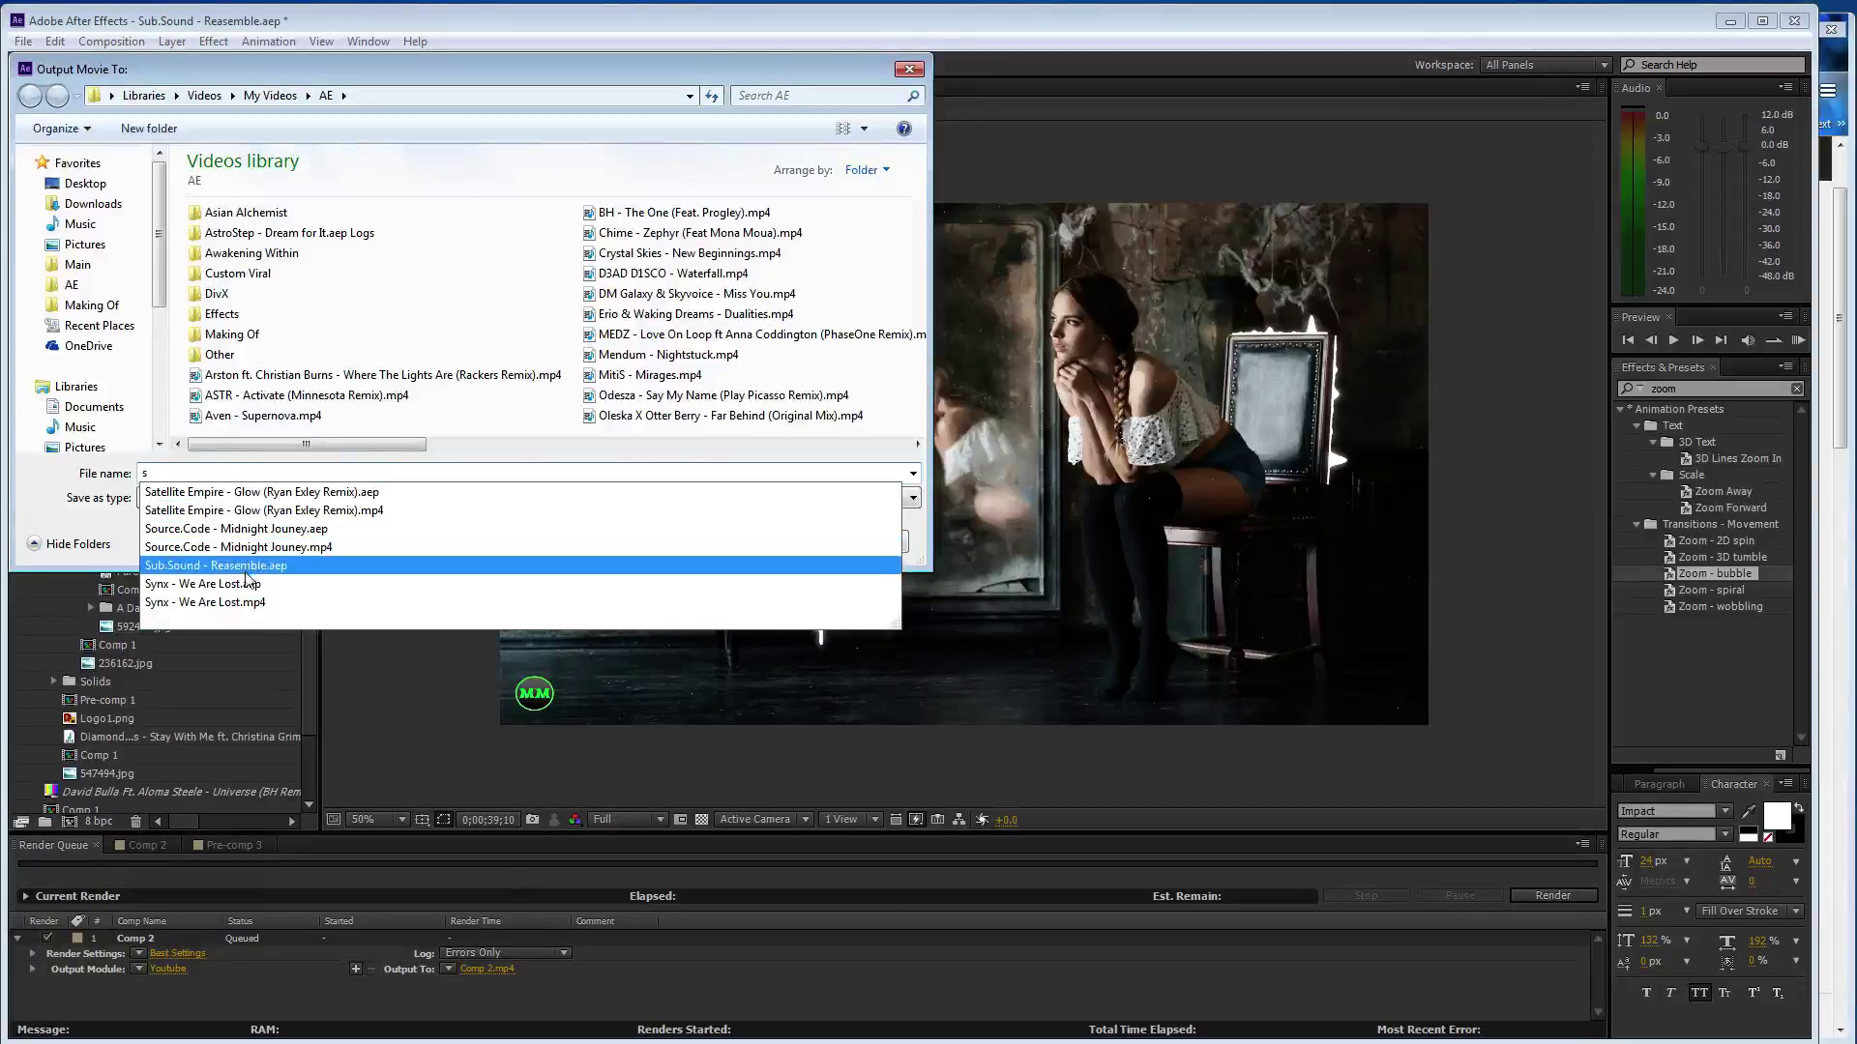
pyautogui.press('BackSpace')
pyautogui.press('BackSpace')
pyautogui.press('BackSpace')
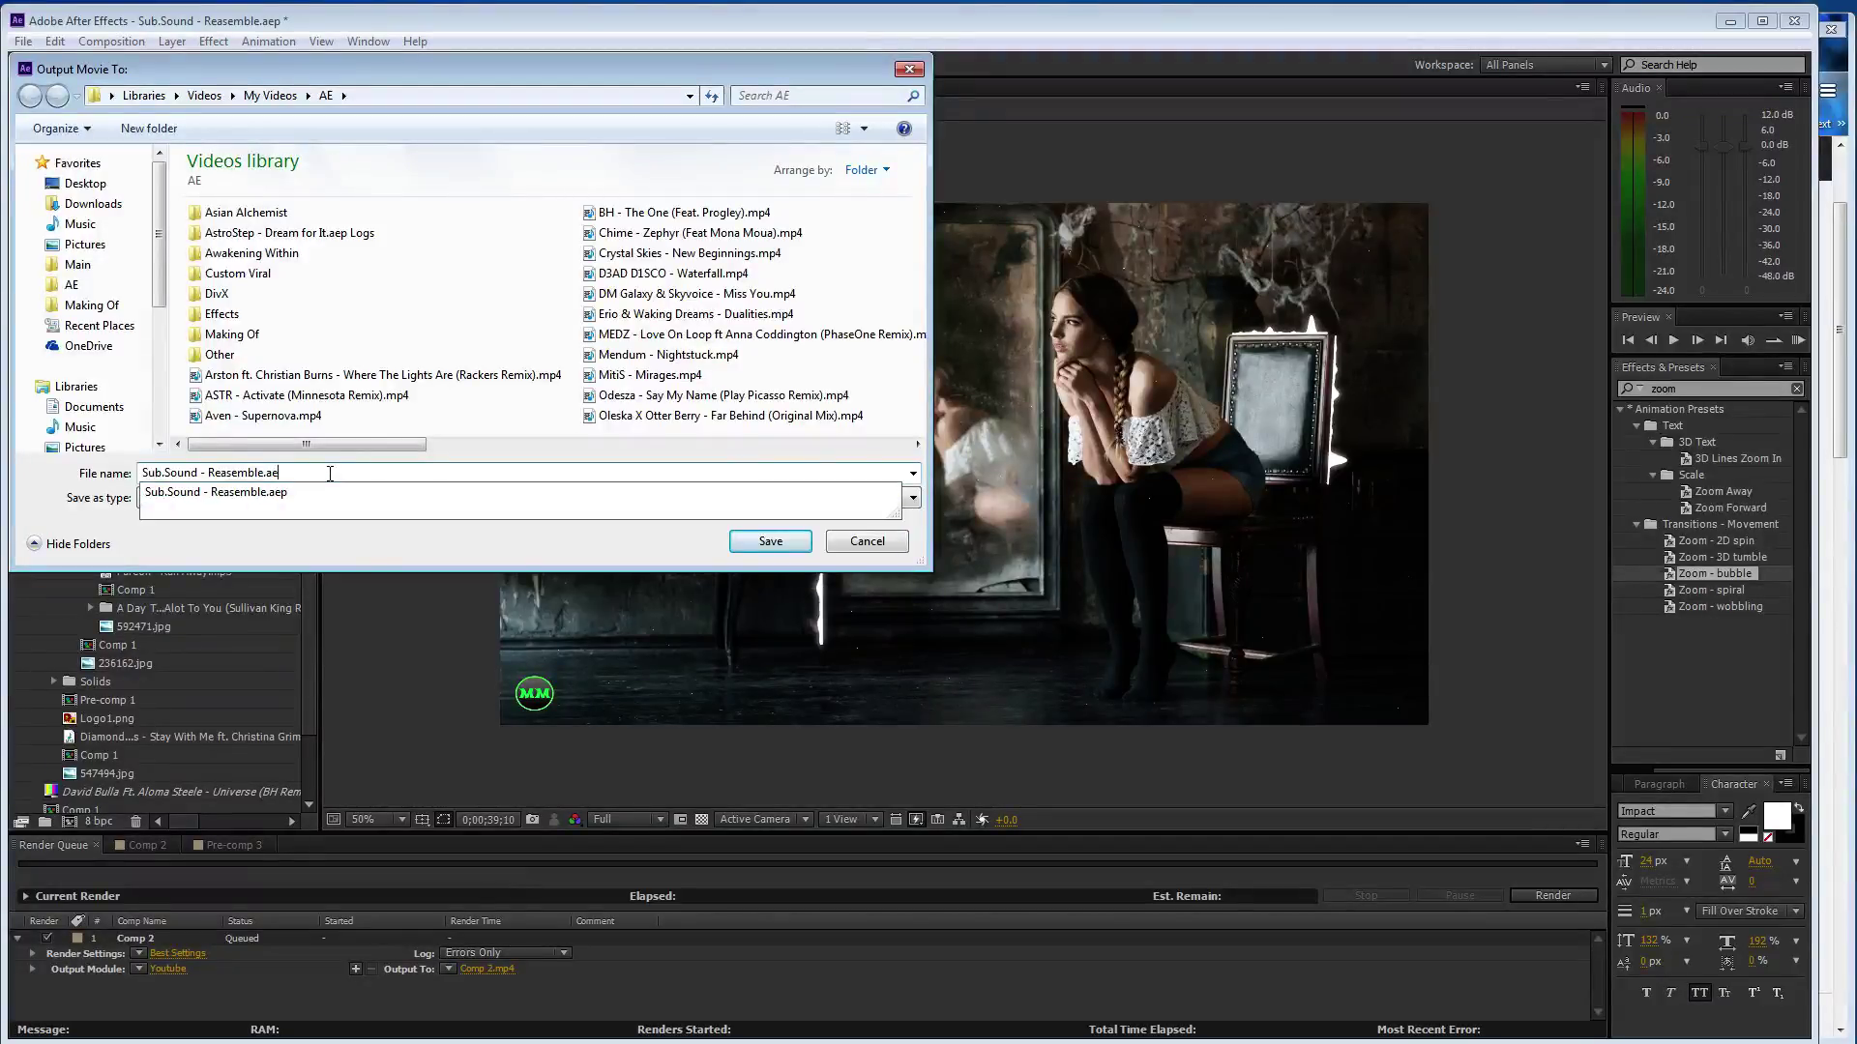
pyautogui.click(376, 561)
pyautogui.click(766, 545)
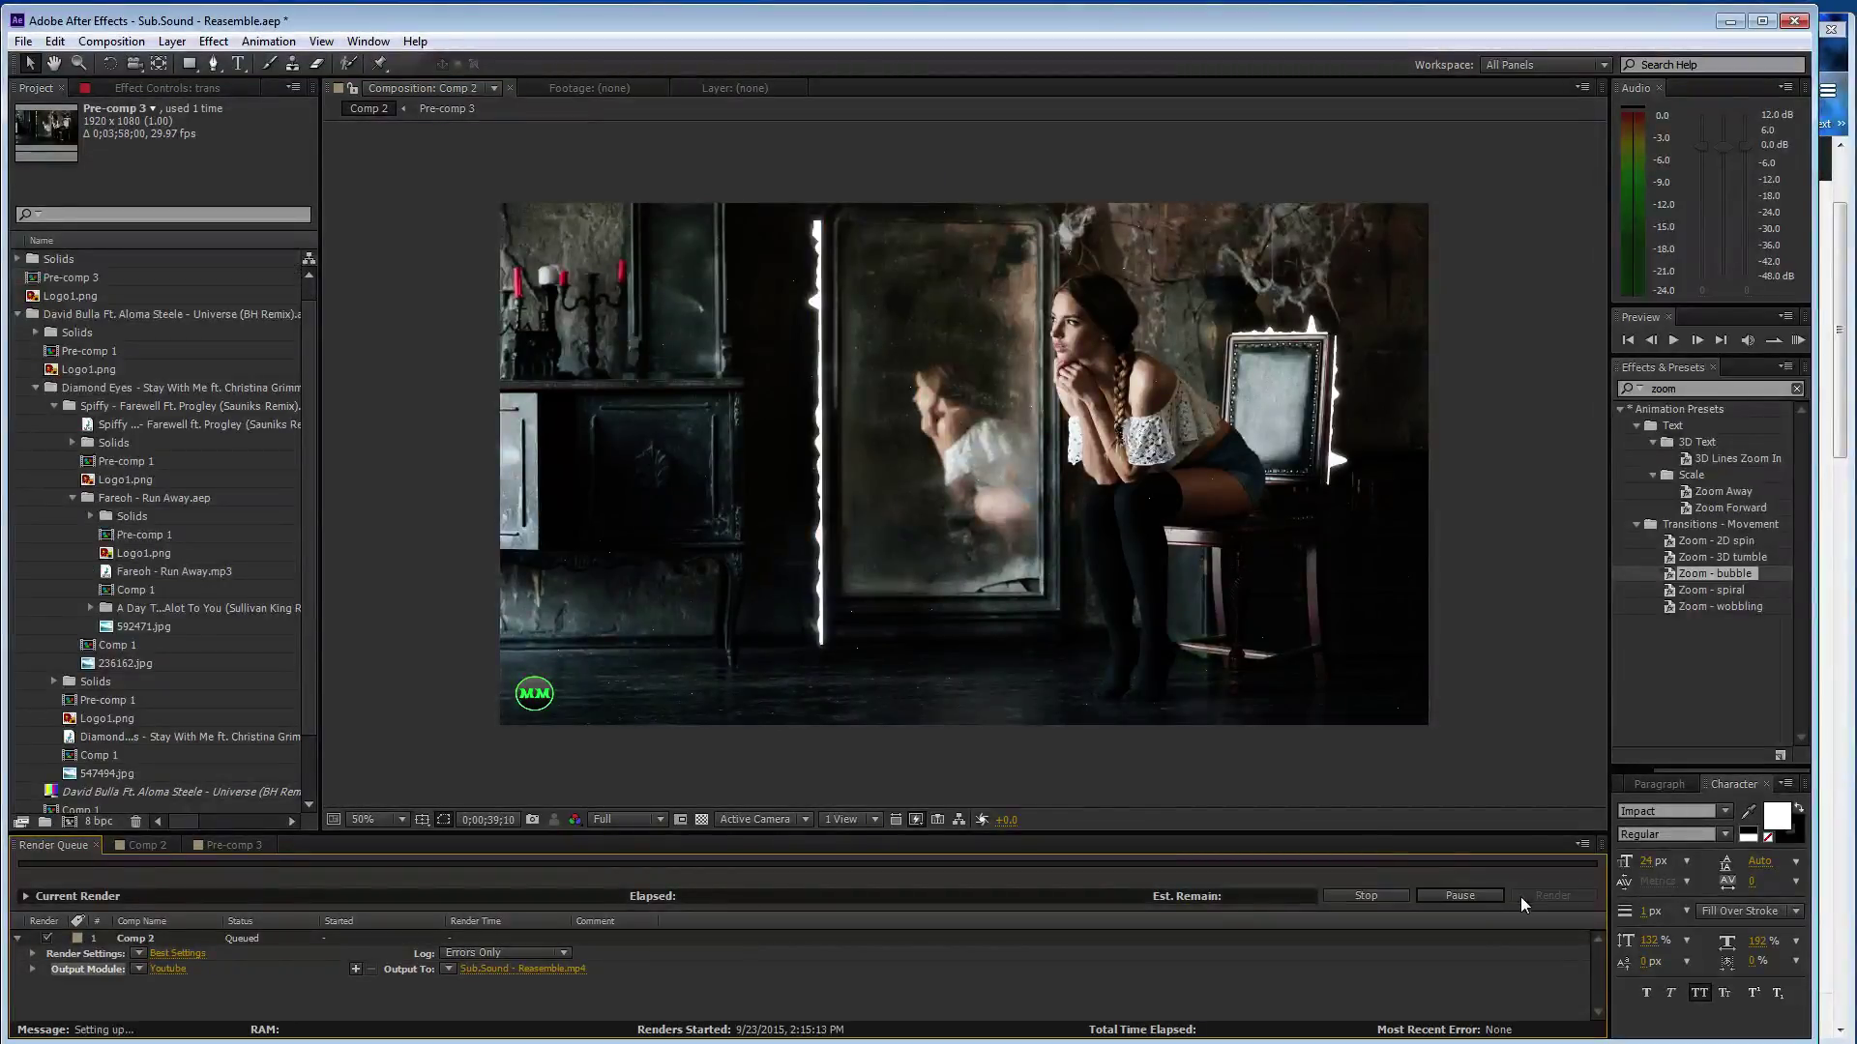
# Render Comp 2 and minimize After Effects, leaving the SoundCloud page in Firefox visible
pyautogui.click(1520, 896)
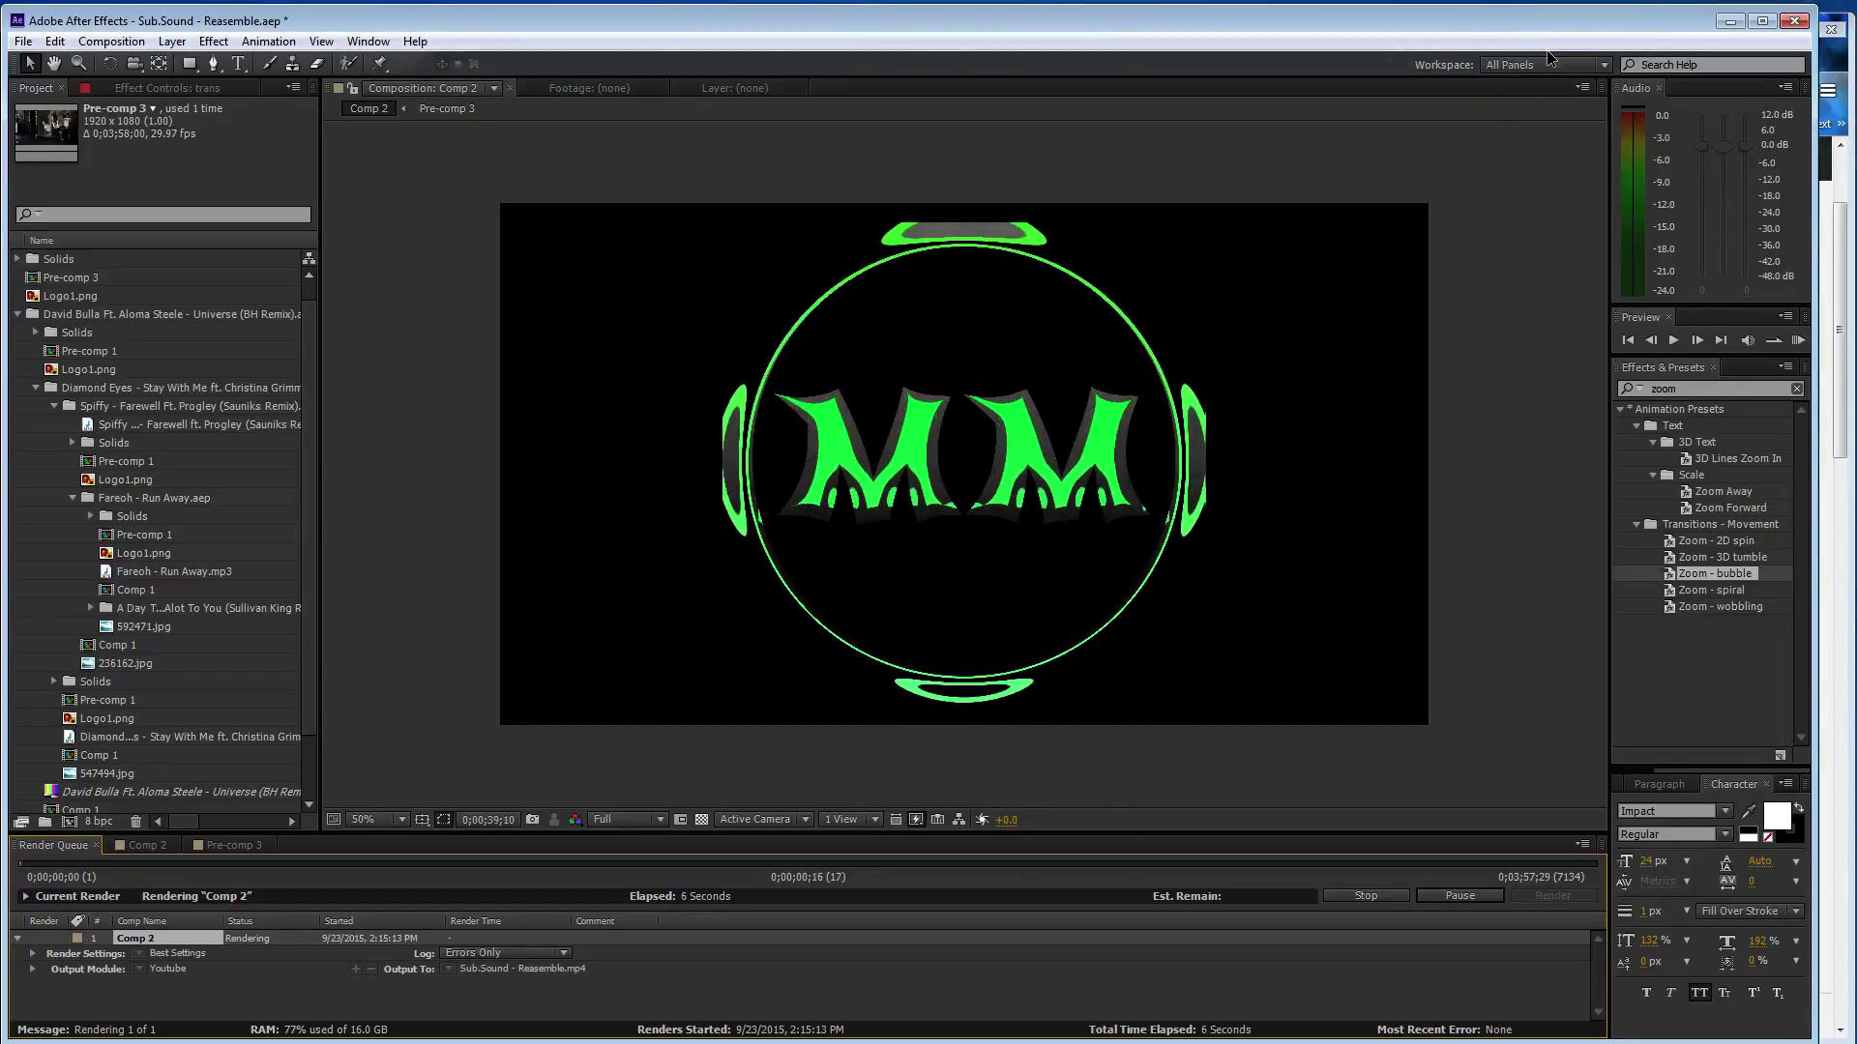
pyautogui.click(1724, 23)
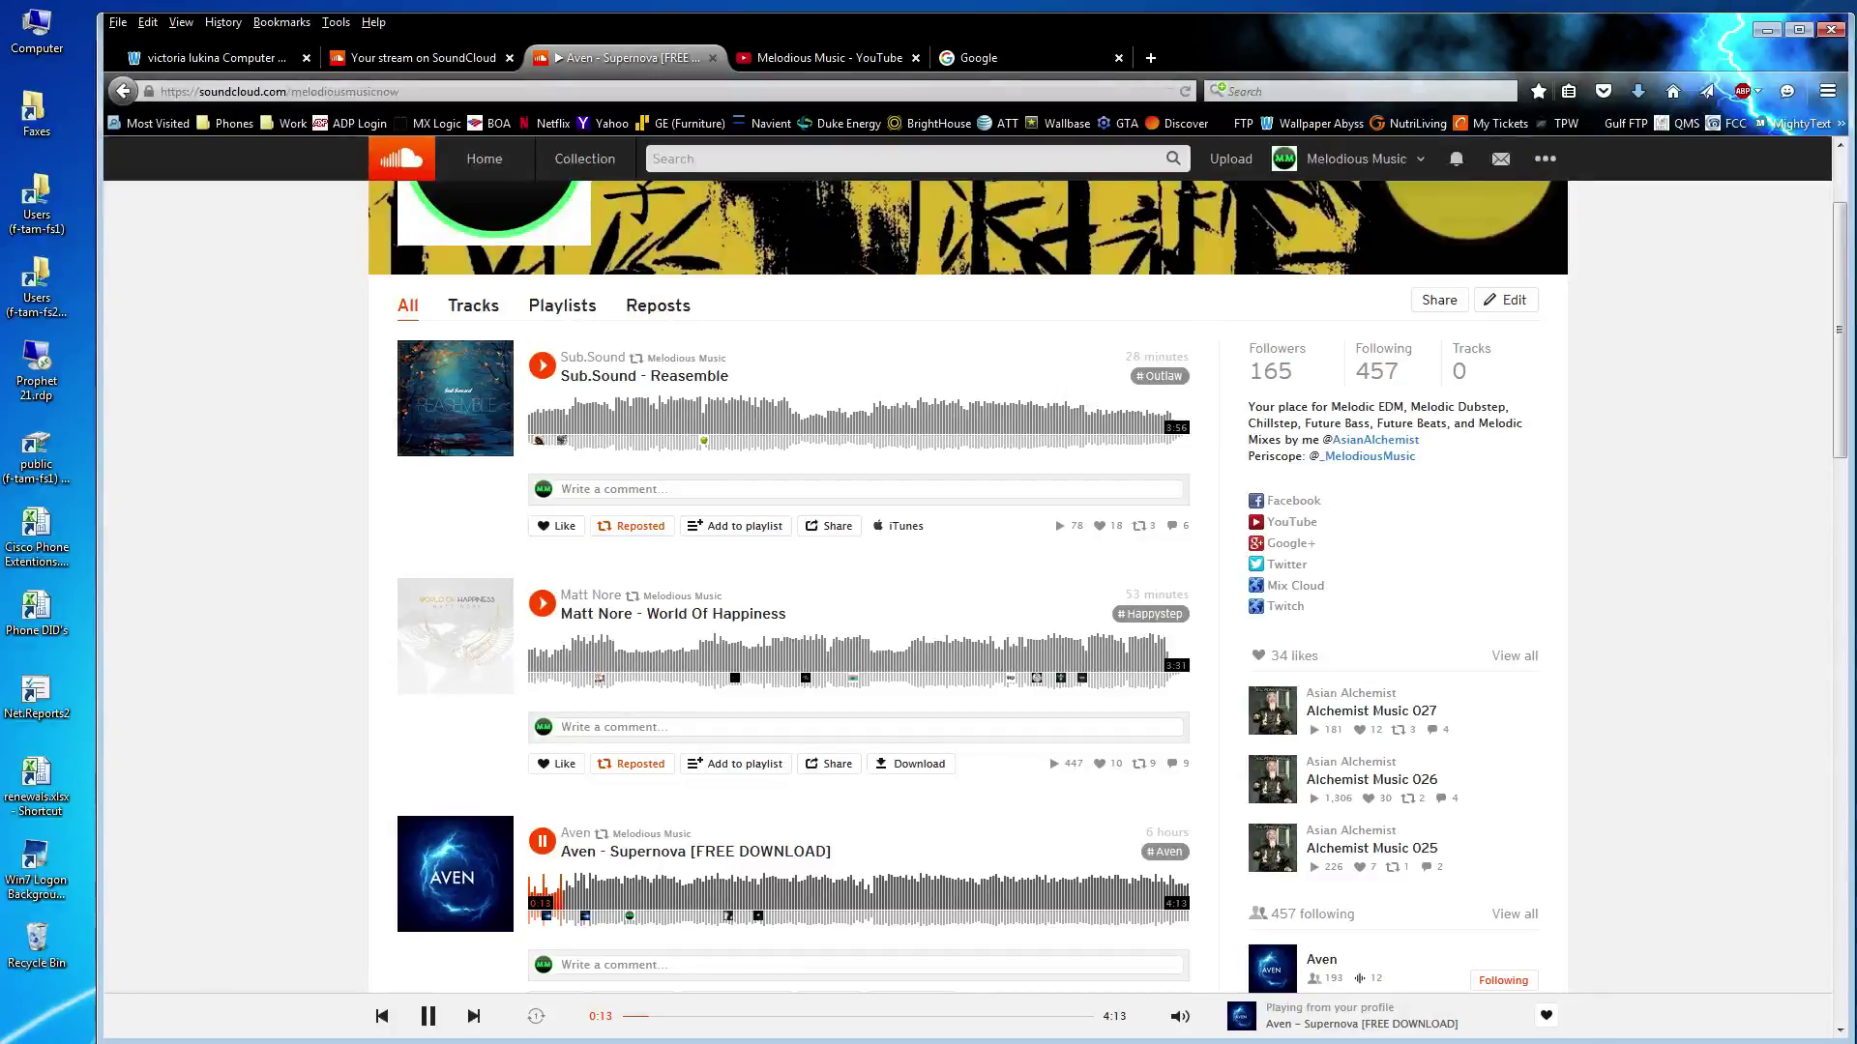